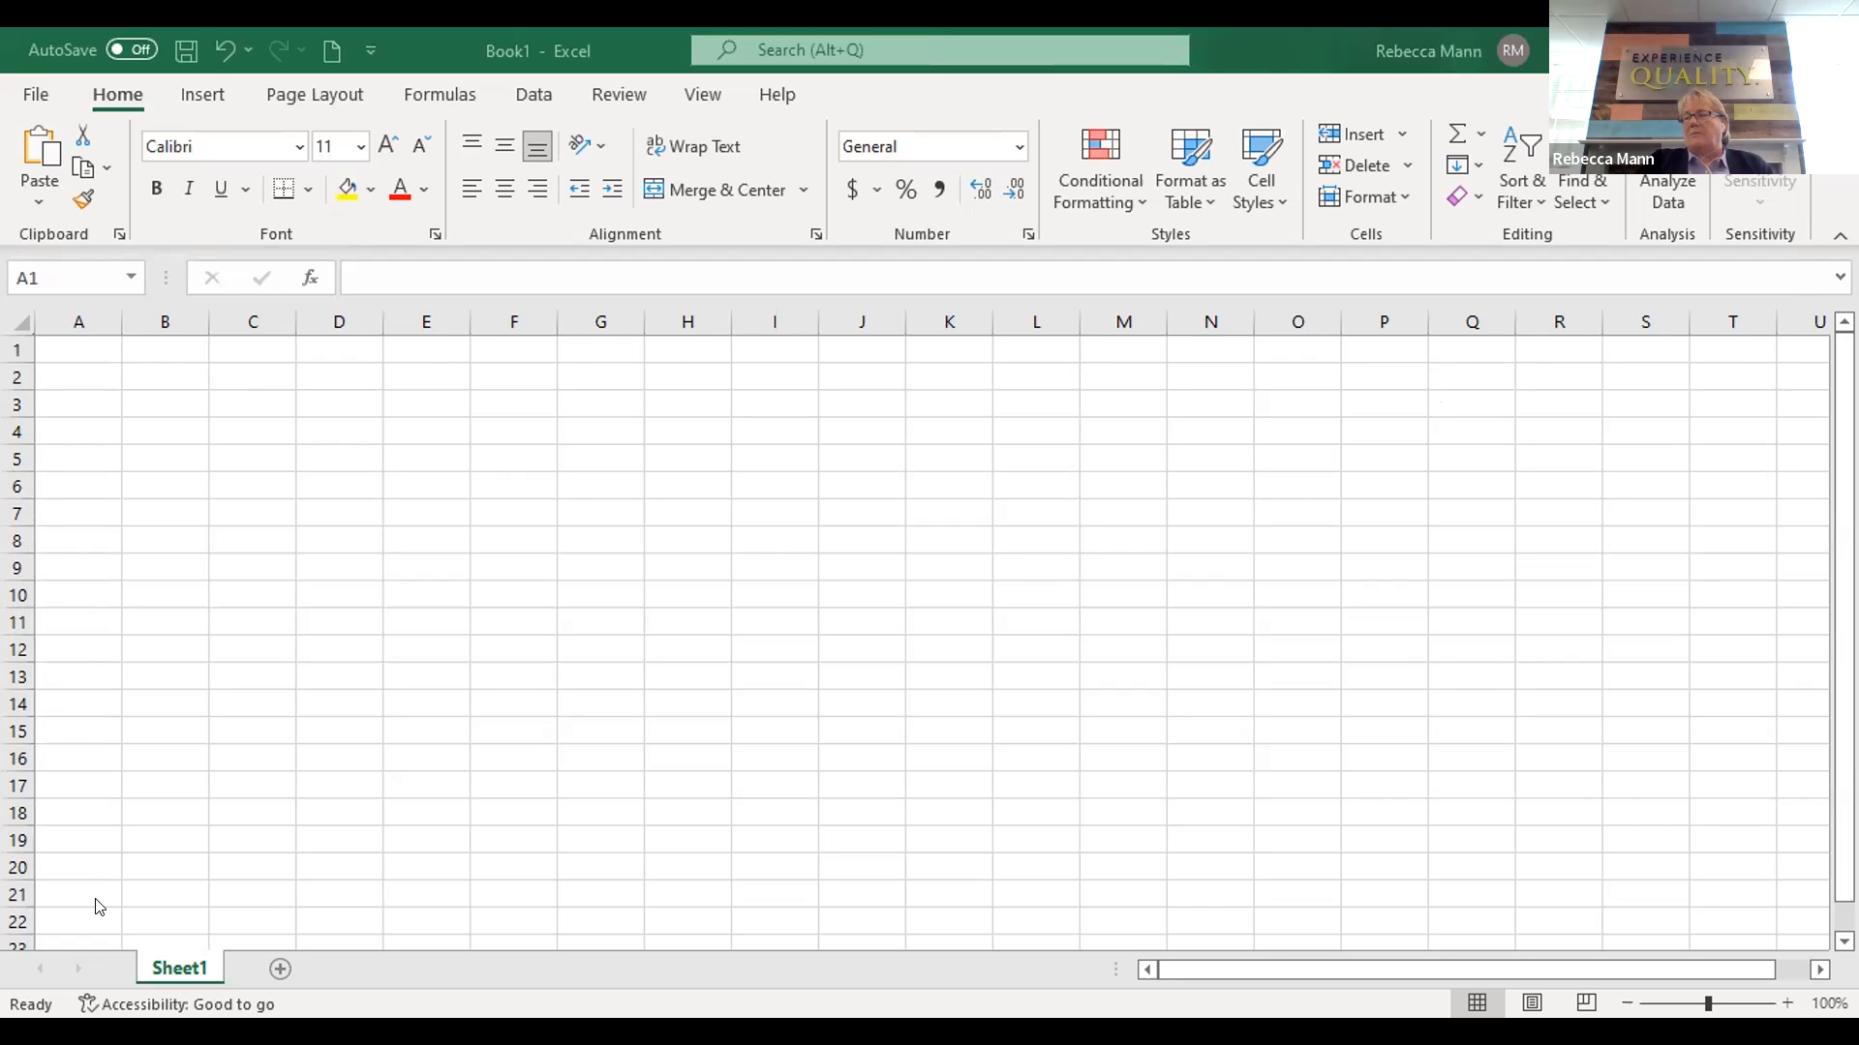
Widen column C slightly and reduce the height of row 7 slightly in the blank worksheet
{"action": "left_click", "coordinate": [237, 504]}
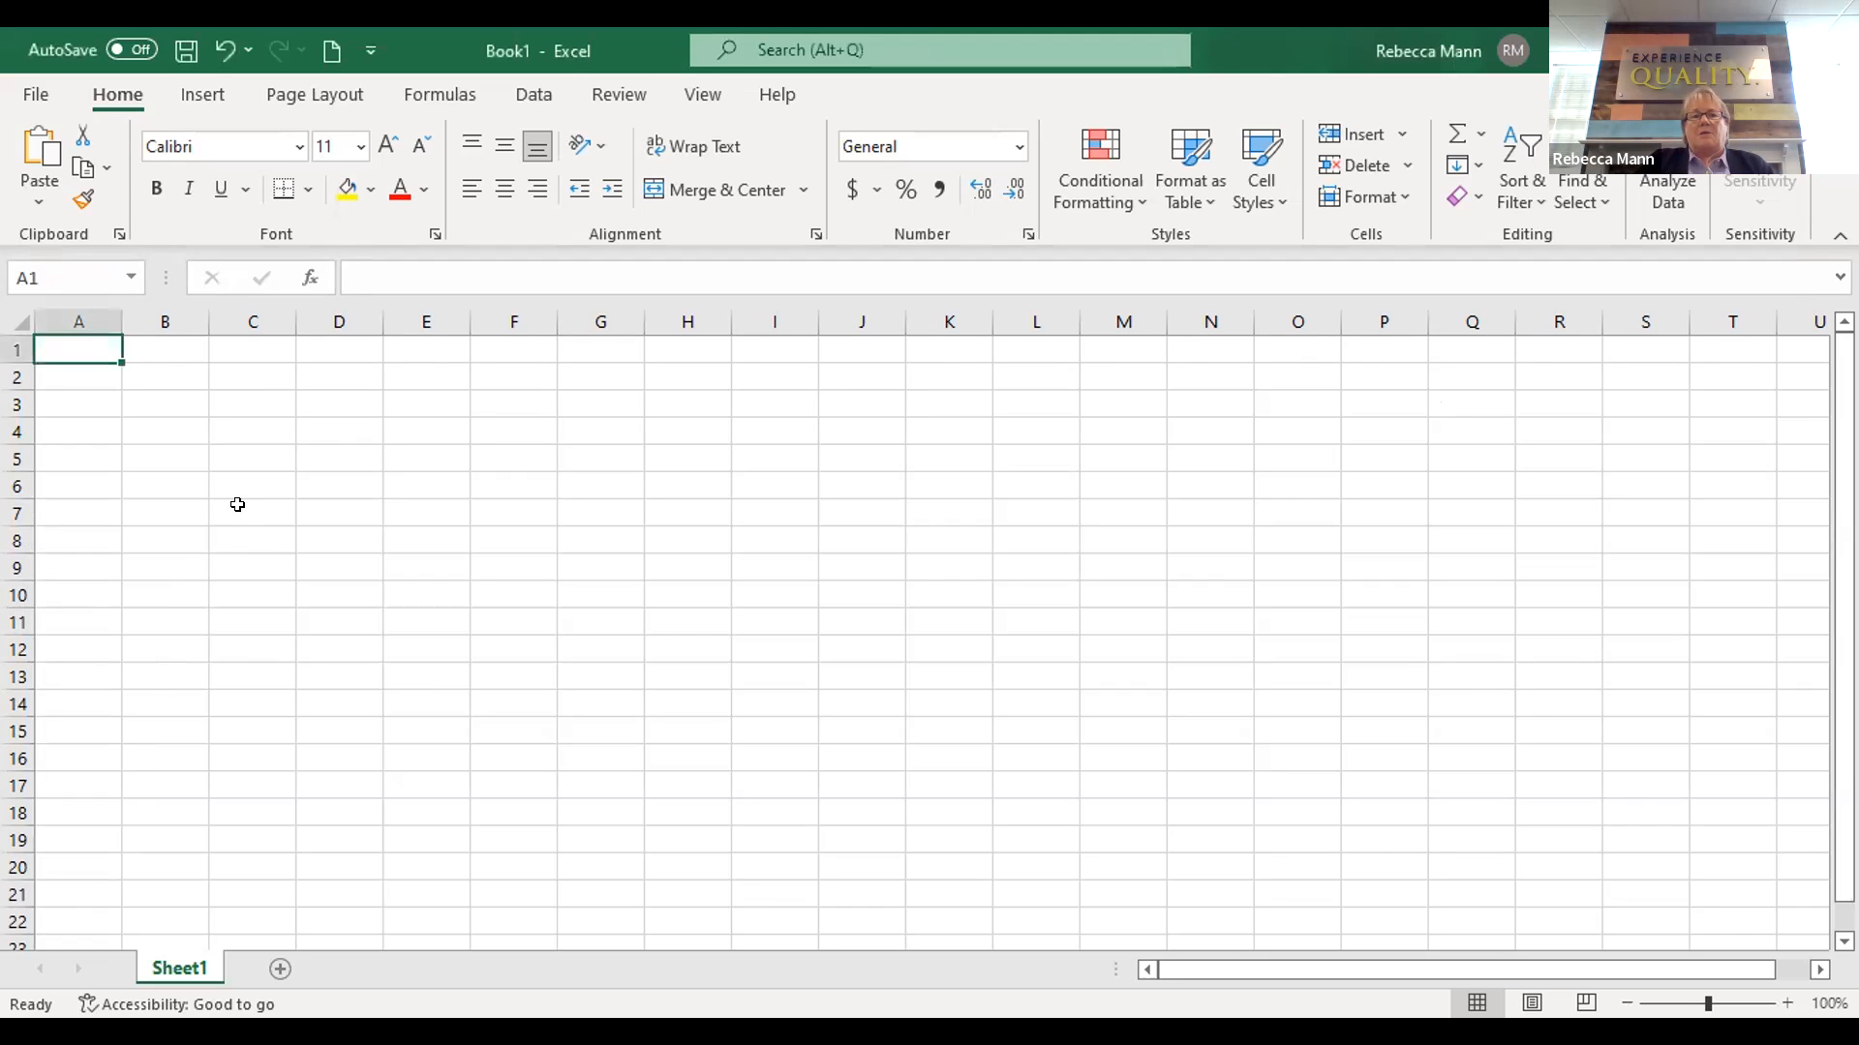
{"action": "left_click", "coordinate": [237, 504]}
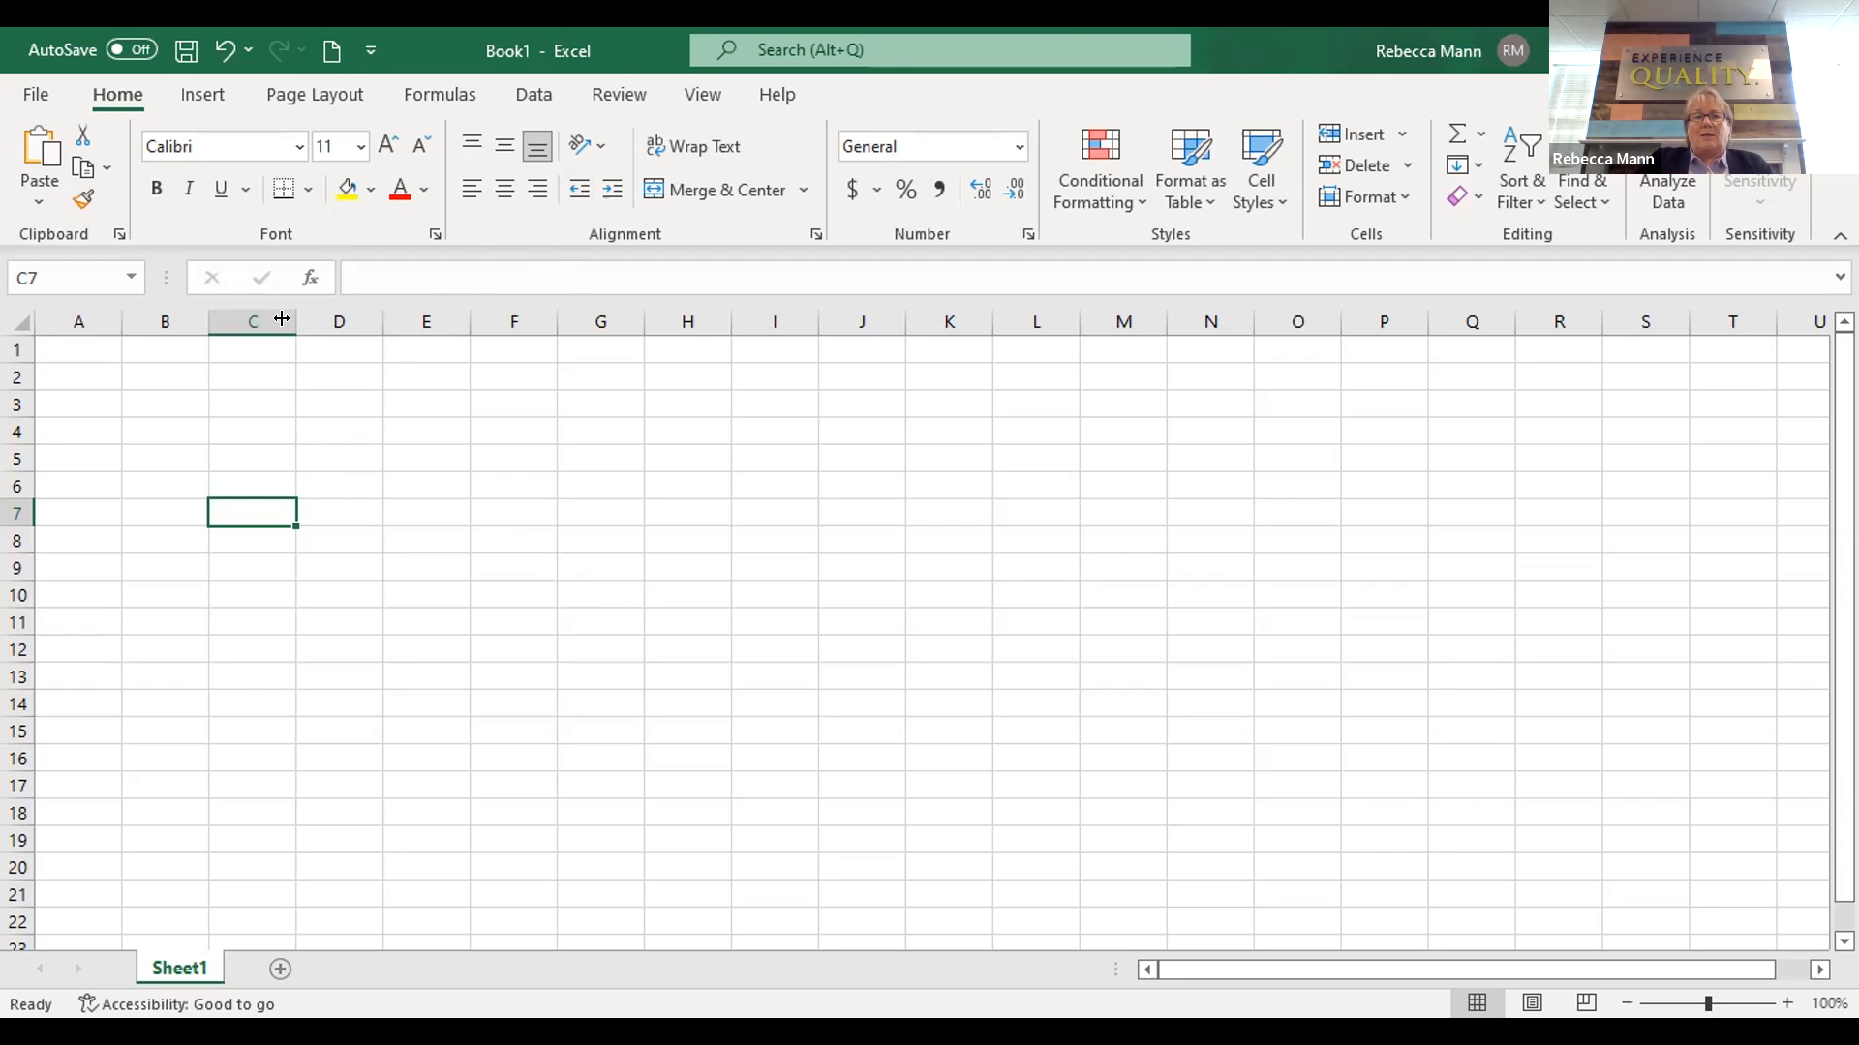
{"action": "left_click_drag", "start_coordinate": [293, 321], "coordinate": [299, 322]}
{"action": "mouse_move", "coordinate": [14, 520]}
{"action": "left_mouse_down"}
{"action": "mouse_move", "coordinate": [15, 584]}
{"action": "mouse_move", "coordinate": [15, 516]}
{"action": "left_mouse_up"}
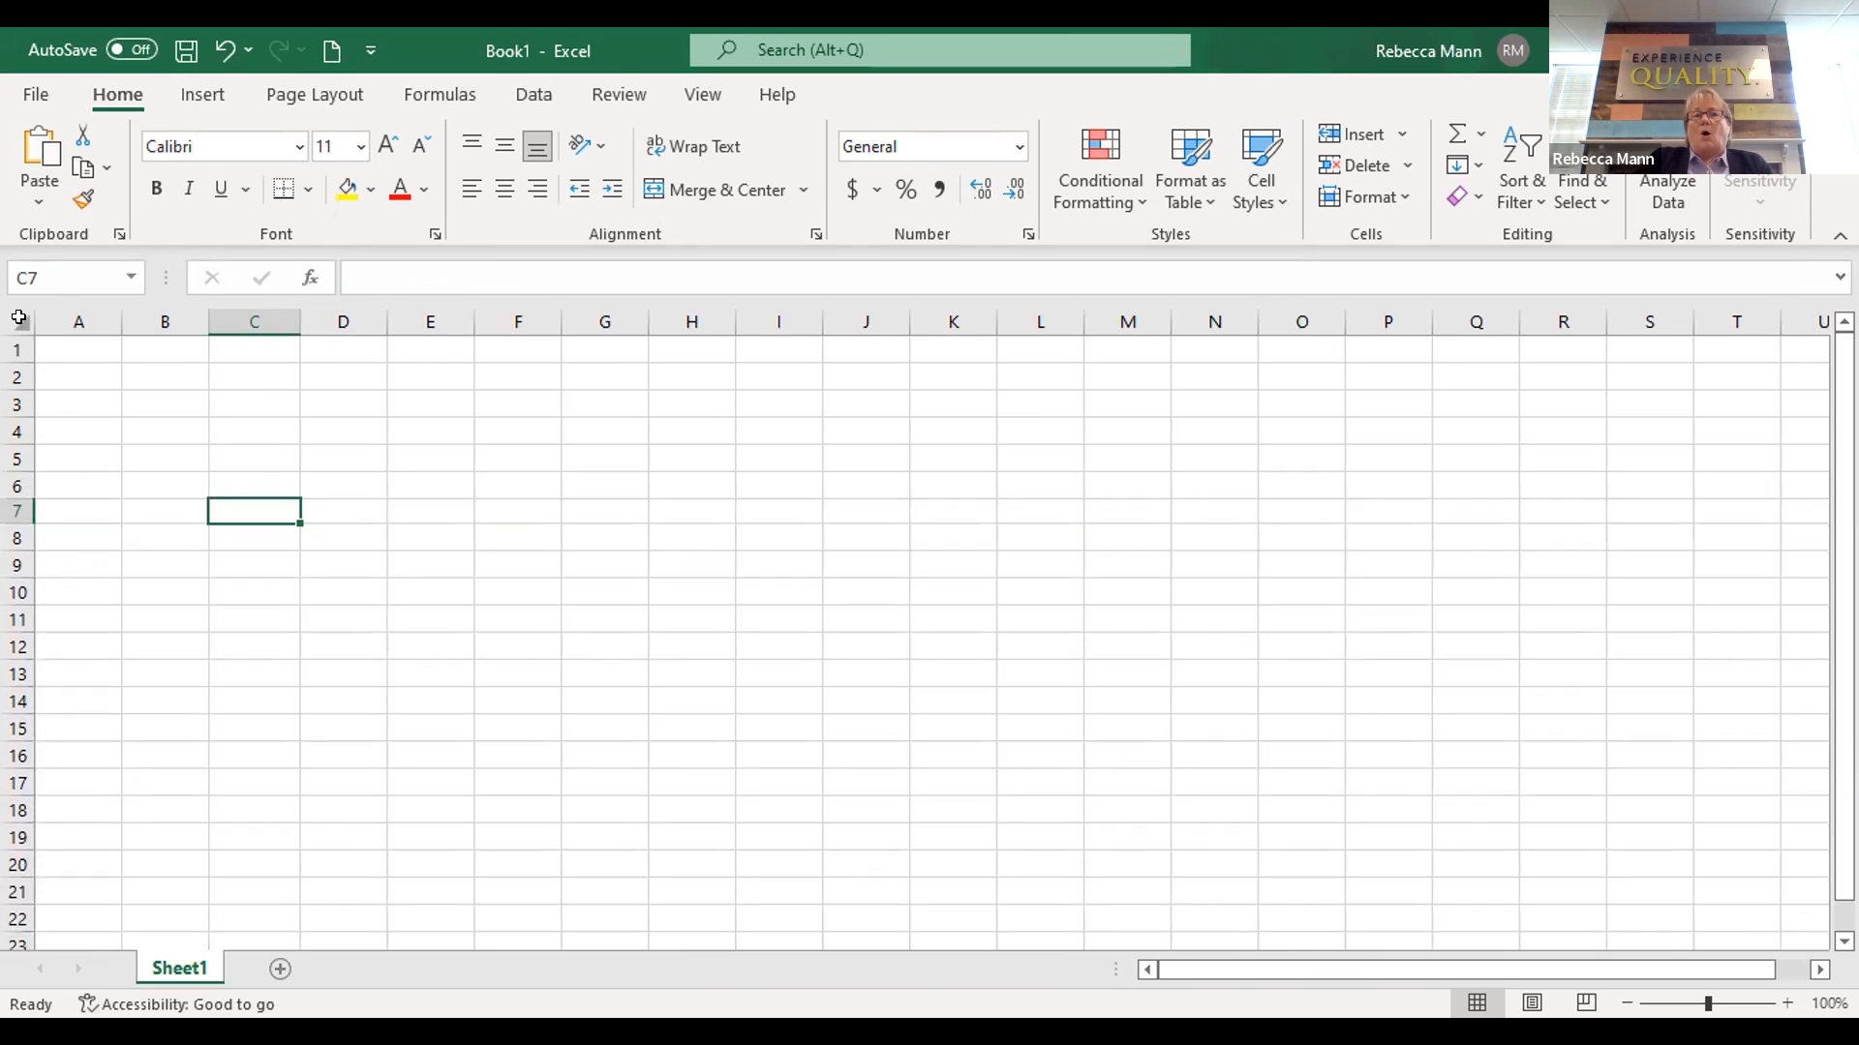
Select the entire worksheet
{"action": "left_click", "coordinate": [20, 322]}
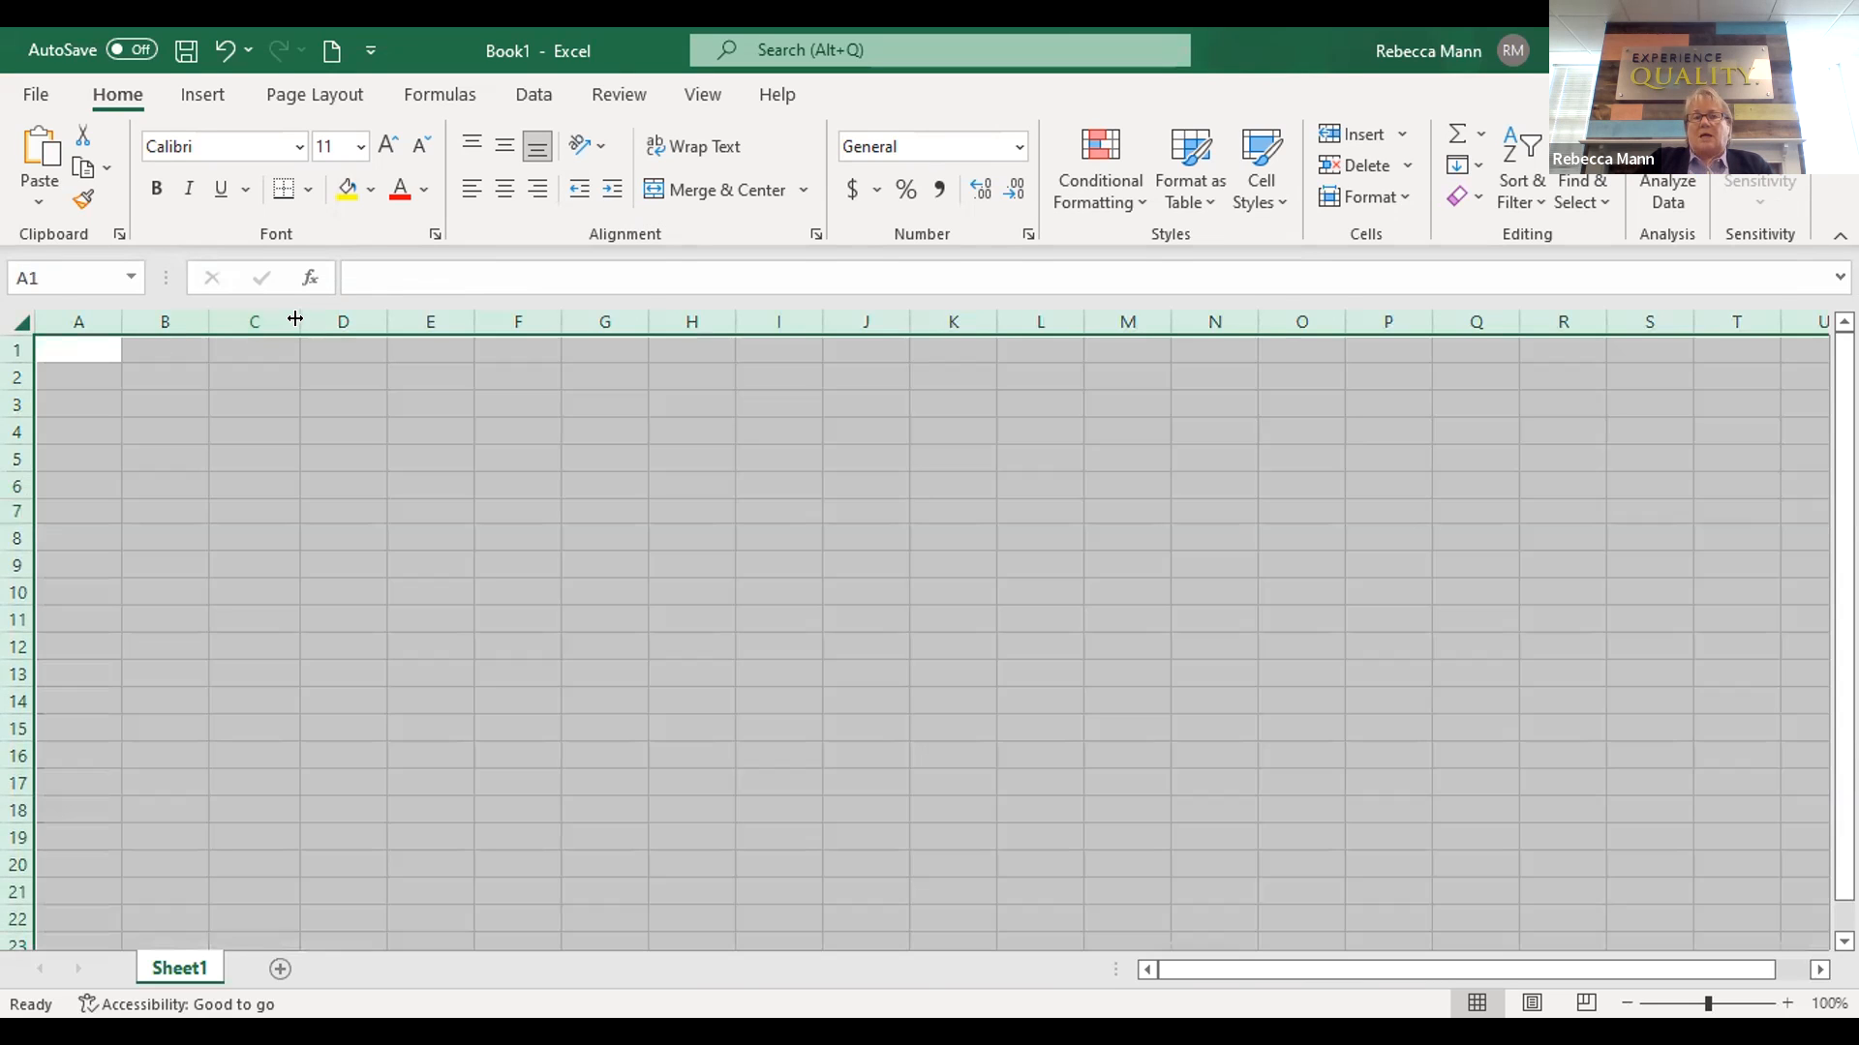
{"action": "left_click_drag", "start_coordinate": [299, 320], "coordinate": [295, 322]}
View the number format categories in Format Cells for cell B6 and the list of available font sizes
{"action": "left_click", "coordinate": [164, 494]}
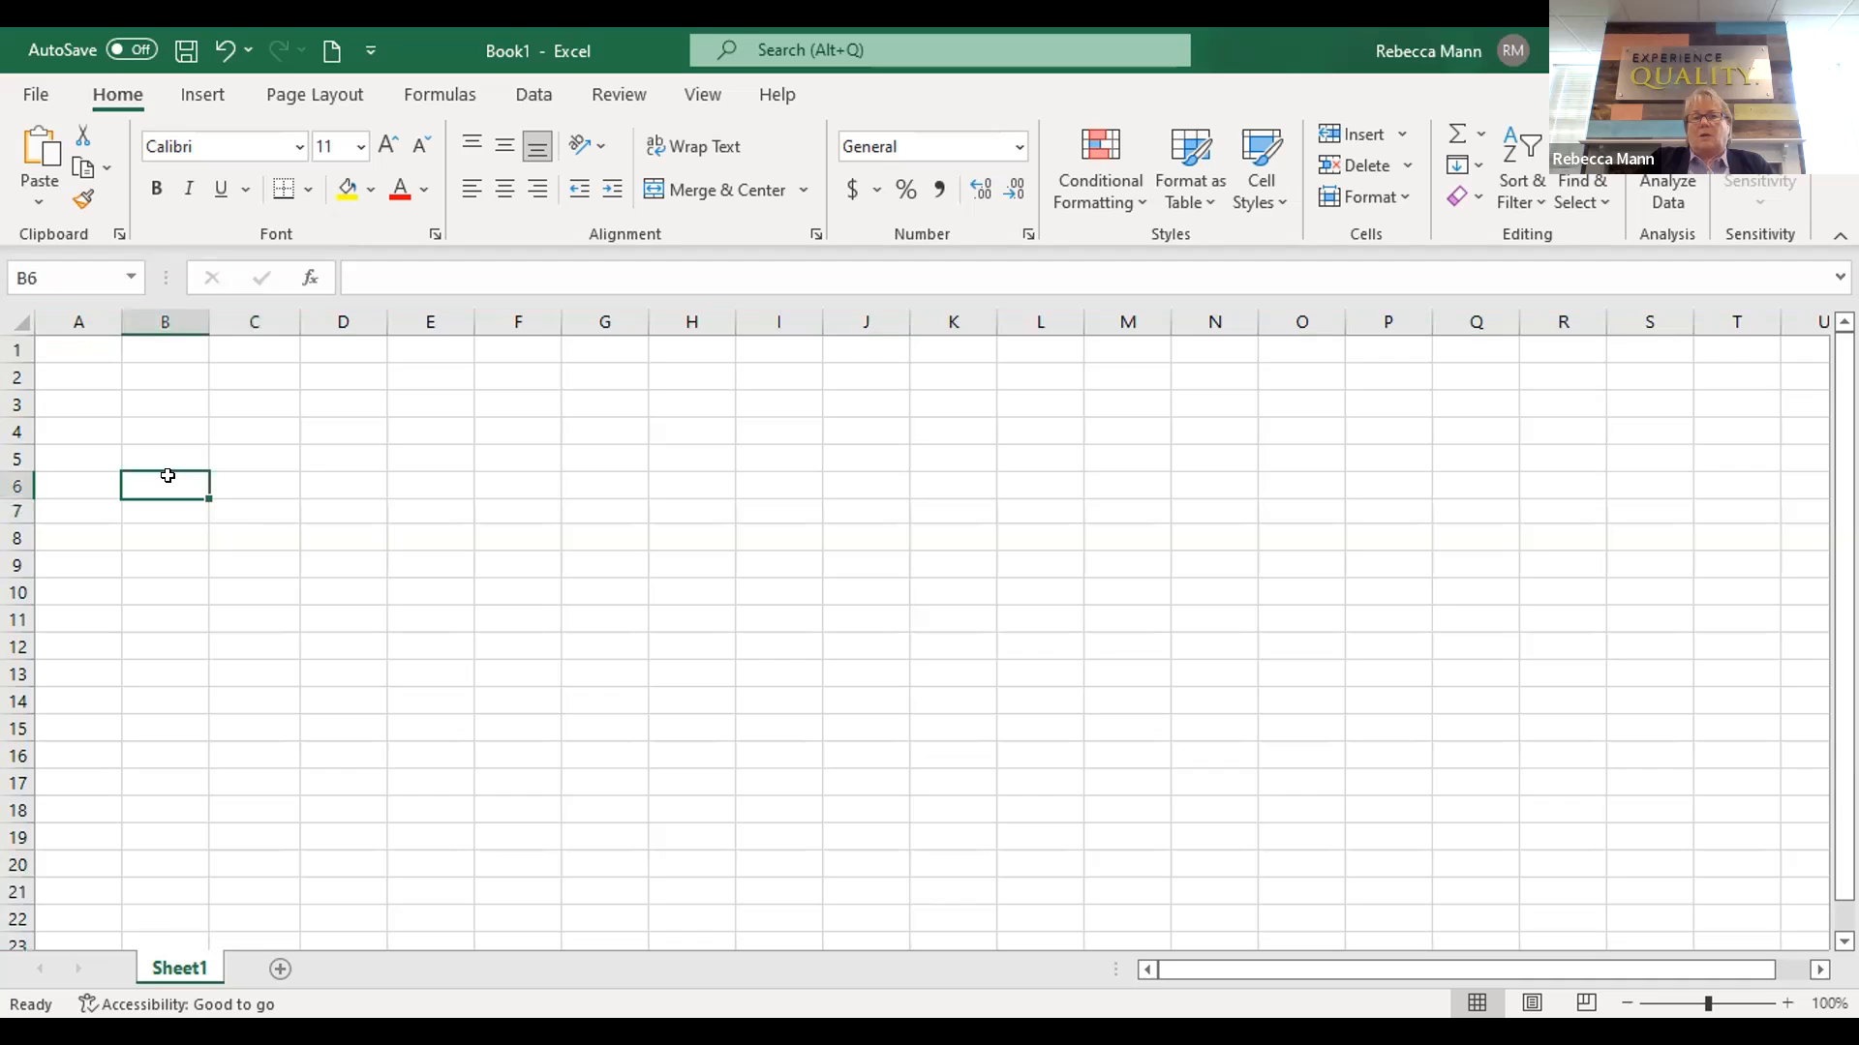
{"action": "right_click", "coordinate": [178, 484]}
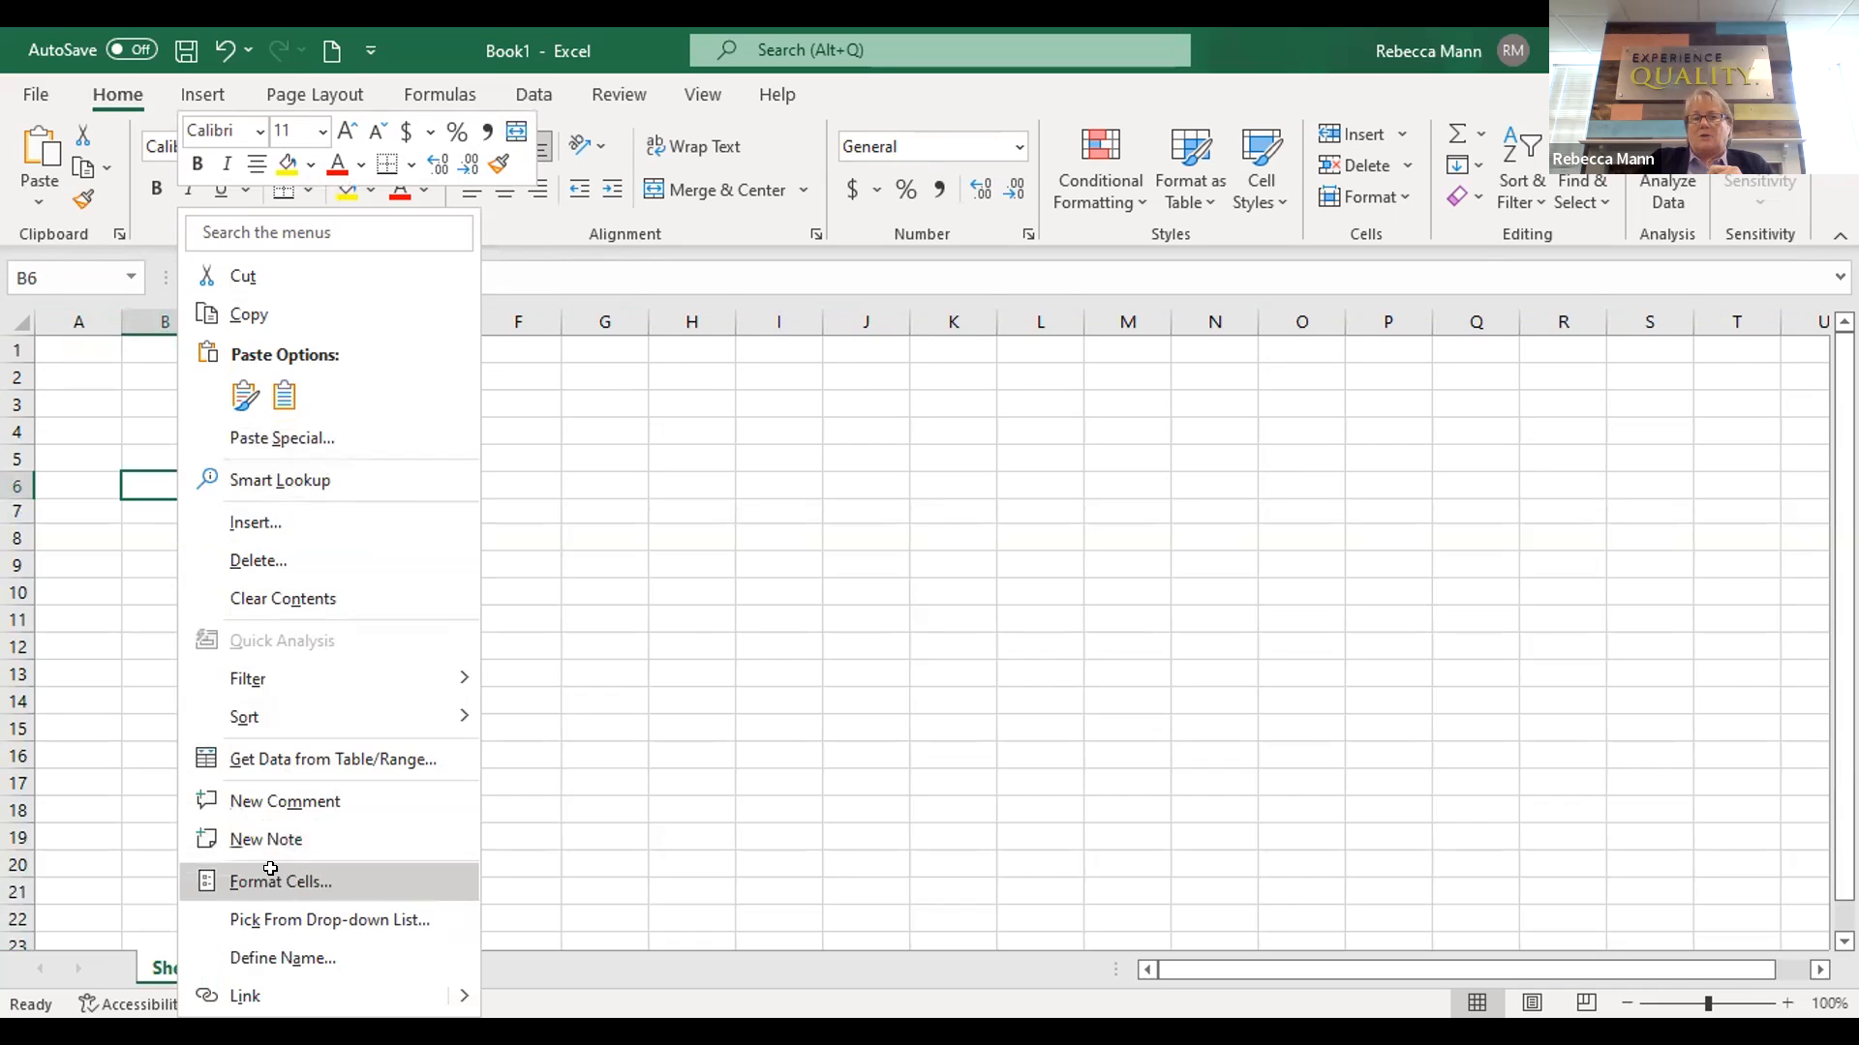
{"action": "left_click", "coordinate": [320, 881]}
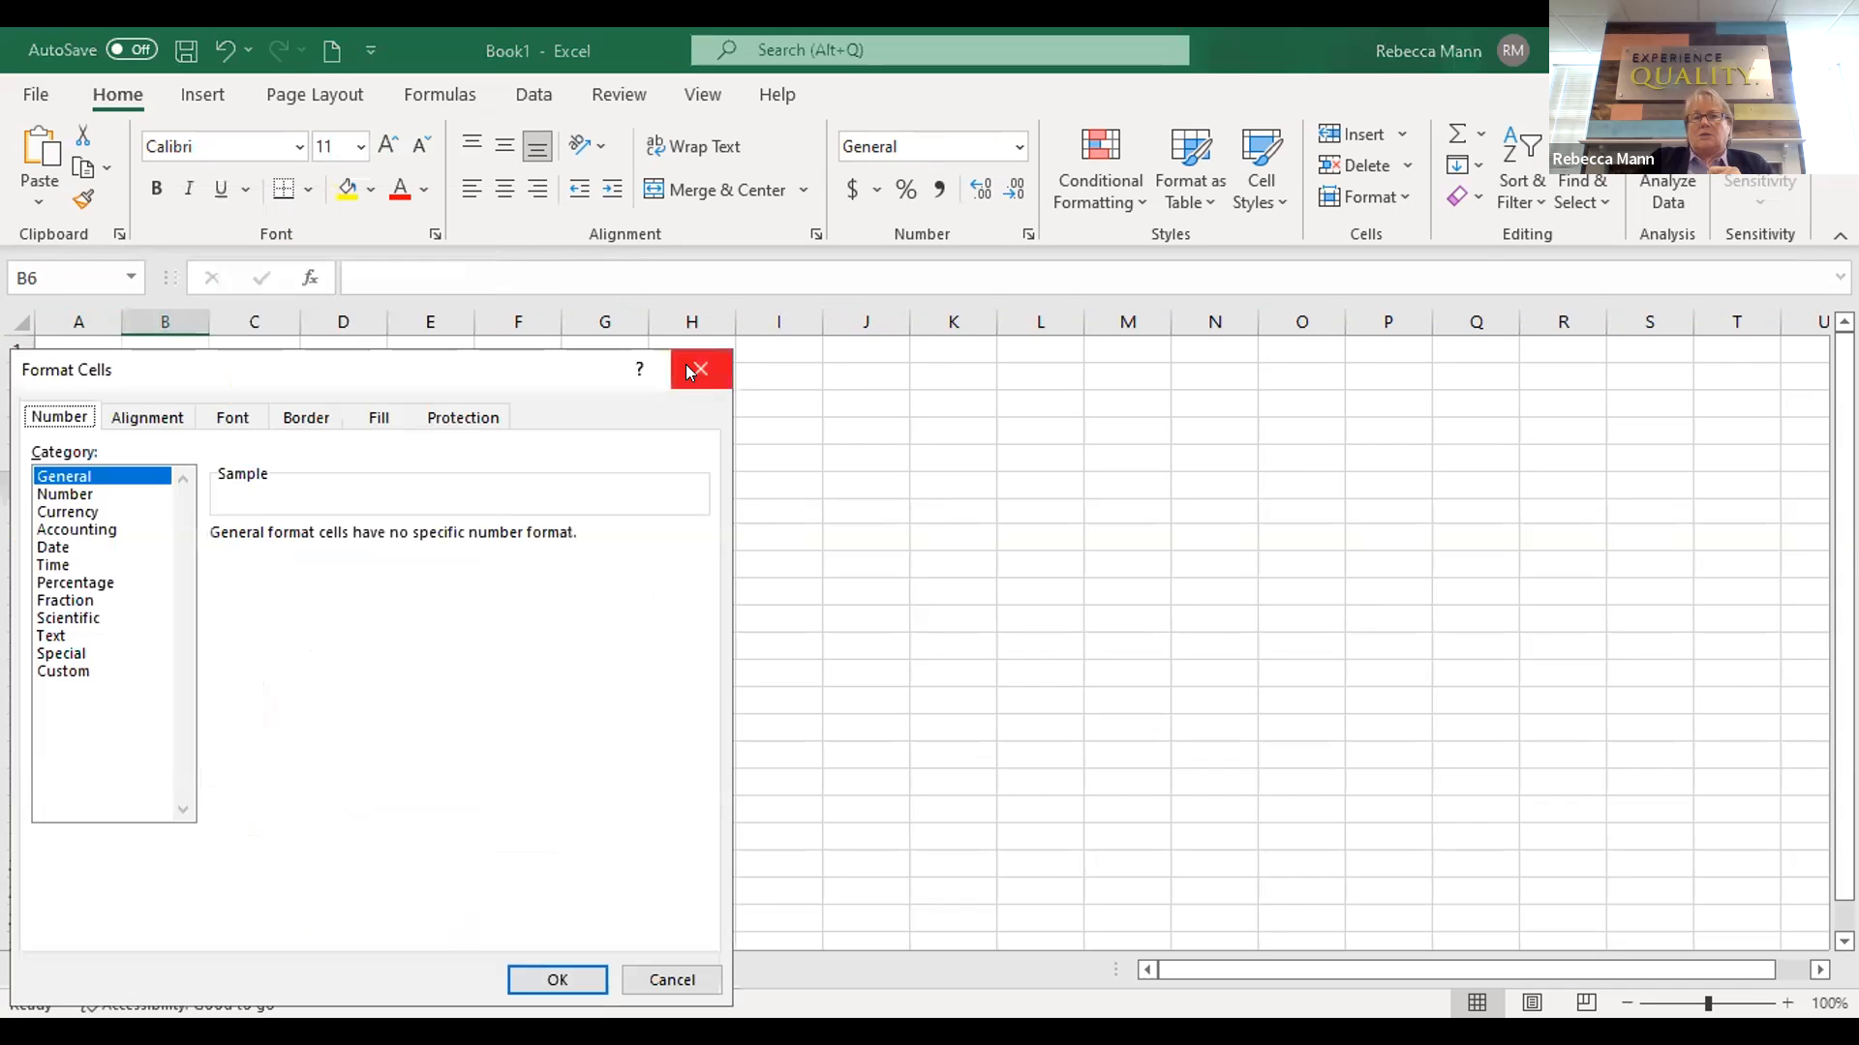
{"action": "left_click", "coordinate": [686, 364]}
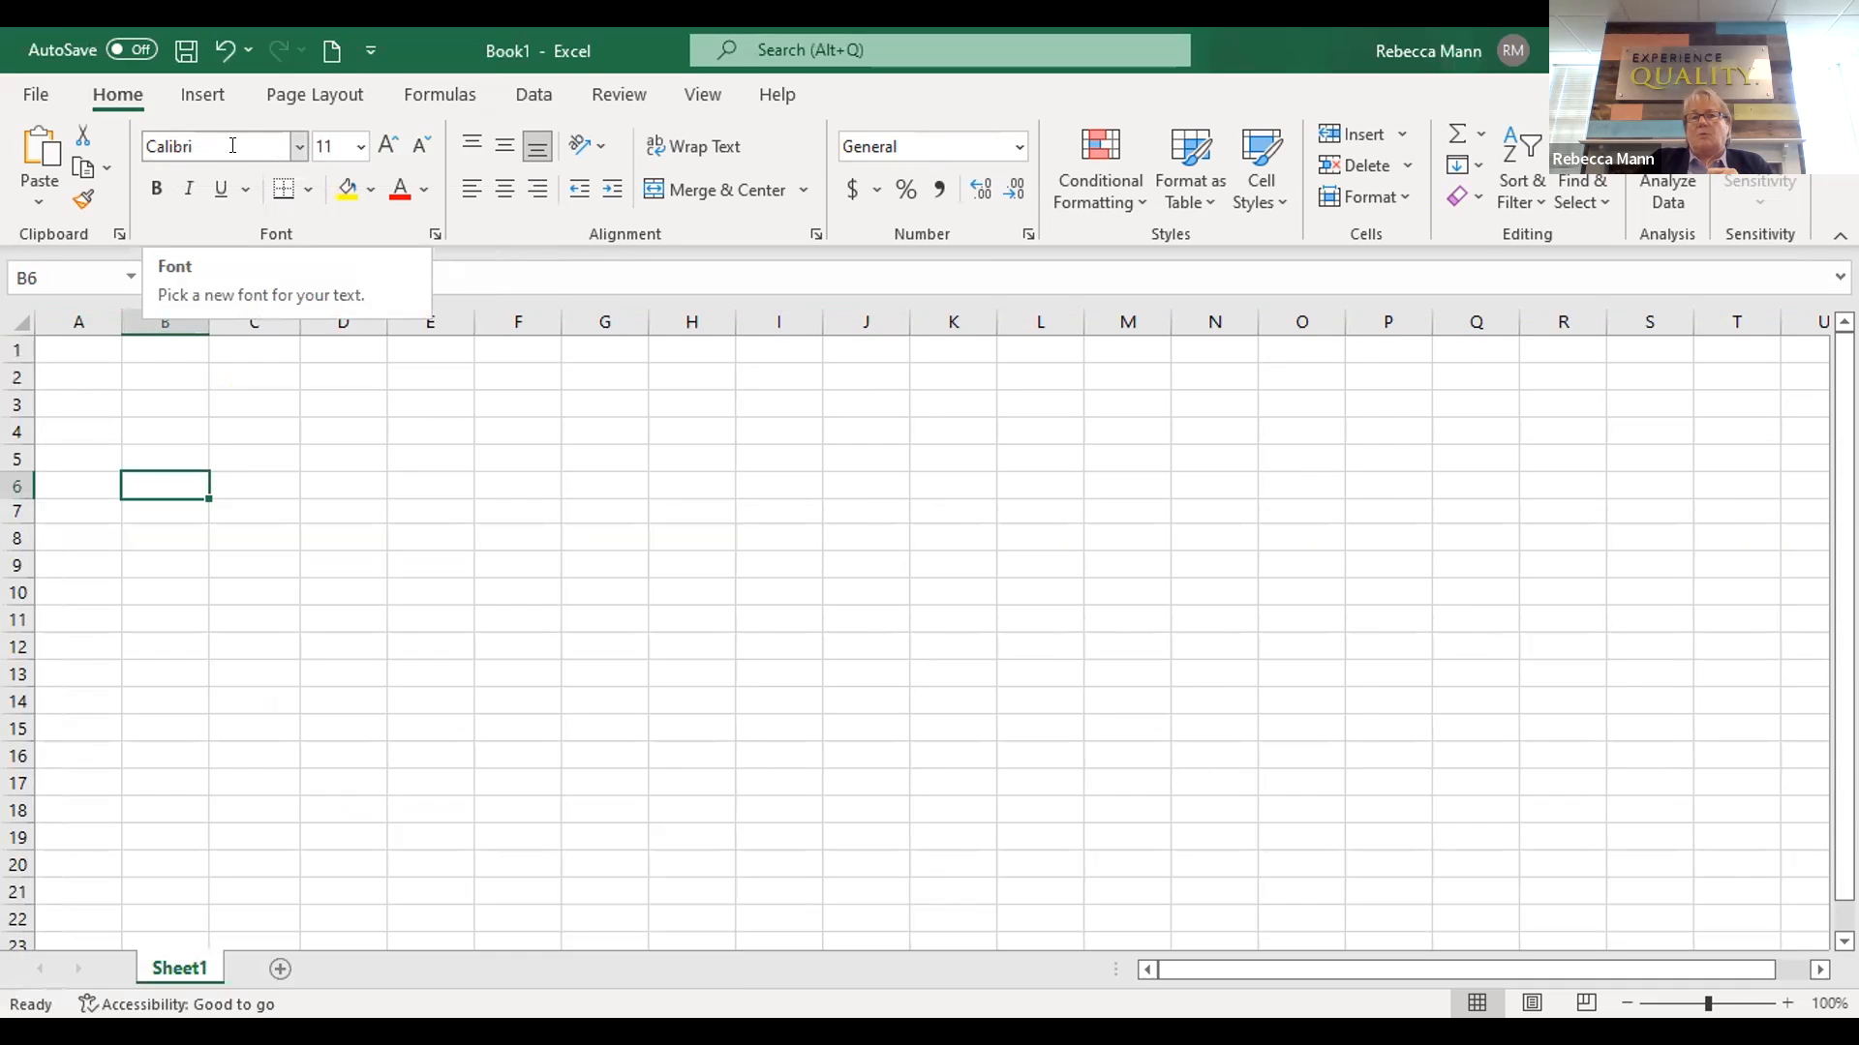
{"action": "left_click", "coordinate": [358, 146]}
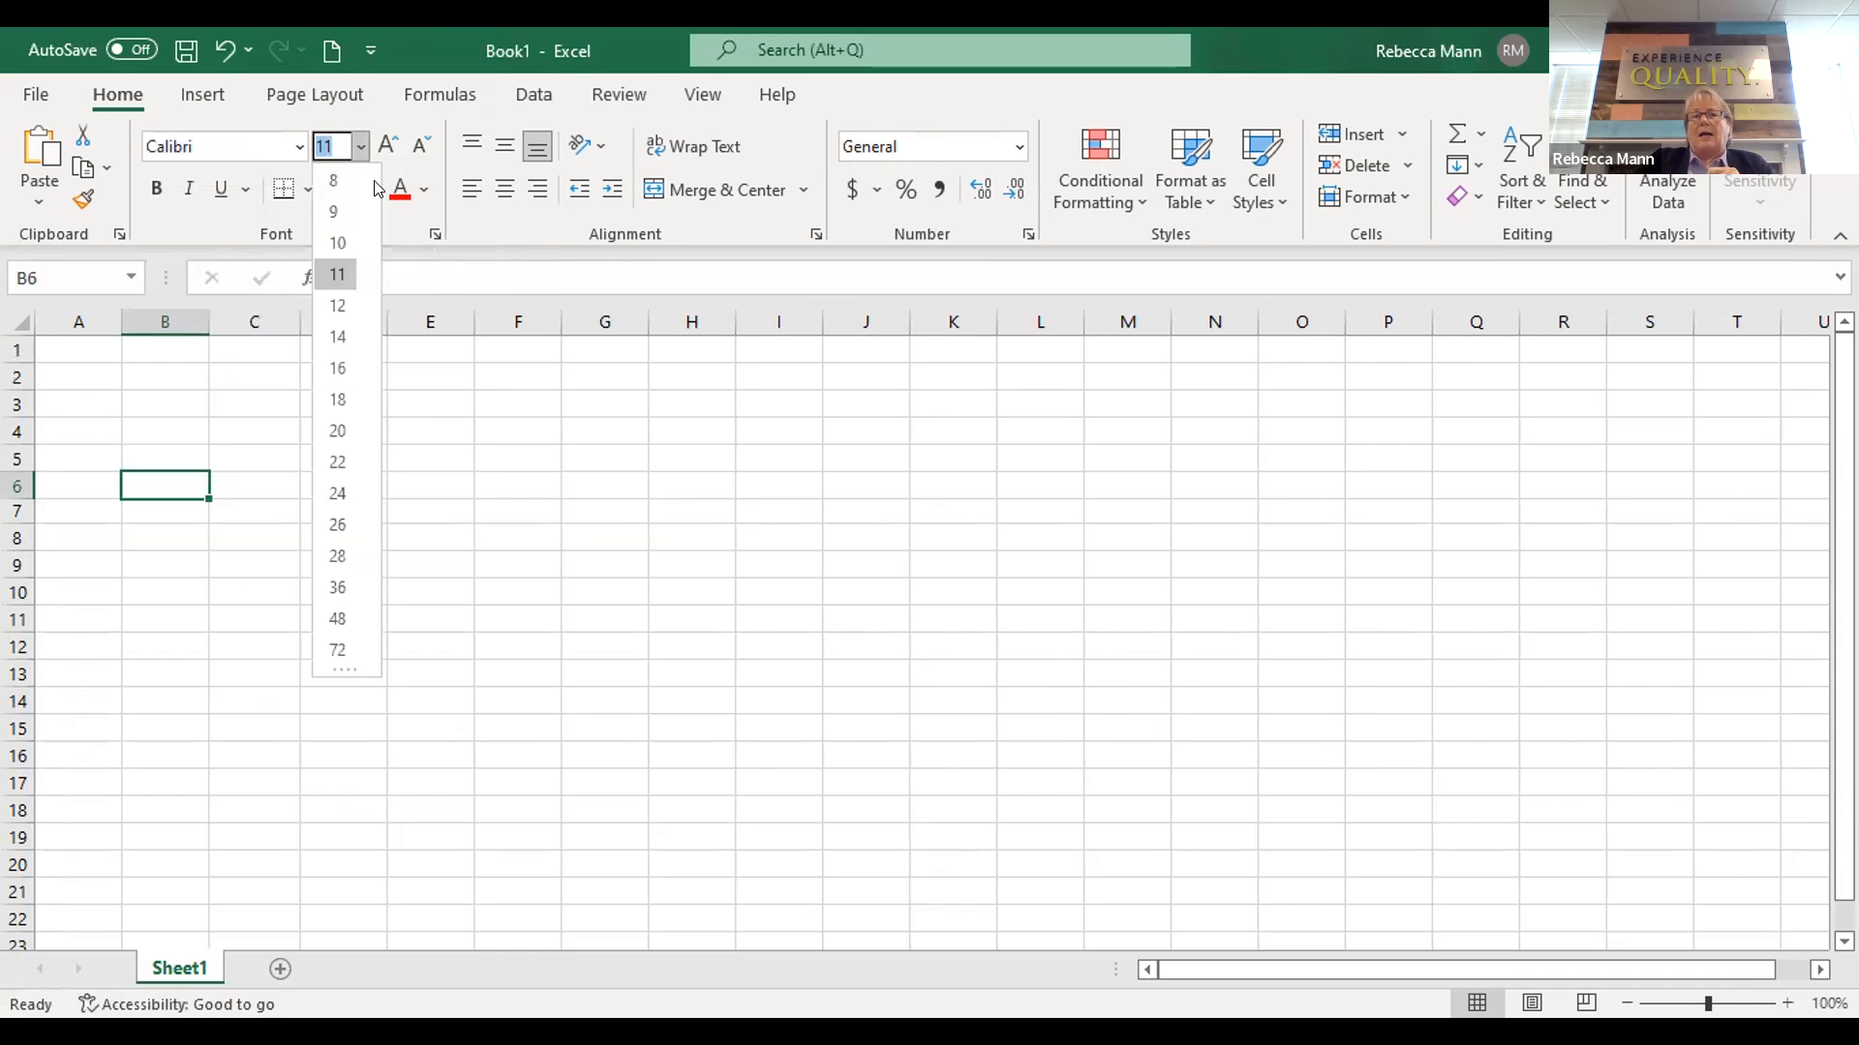
{"action": "left_click", "coordinate": [840, 552]}
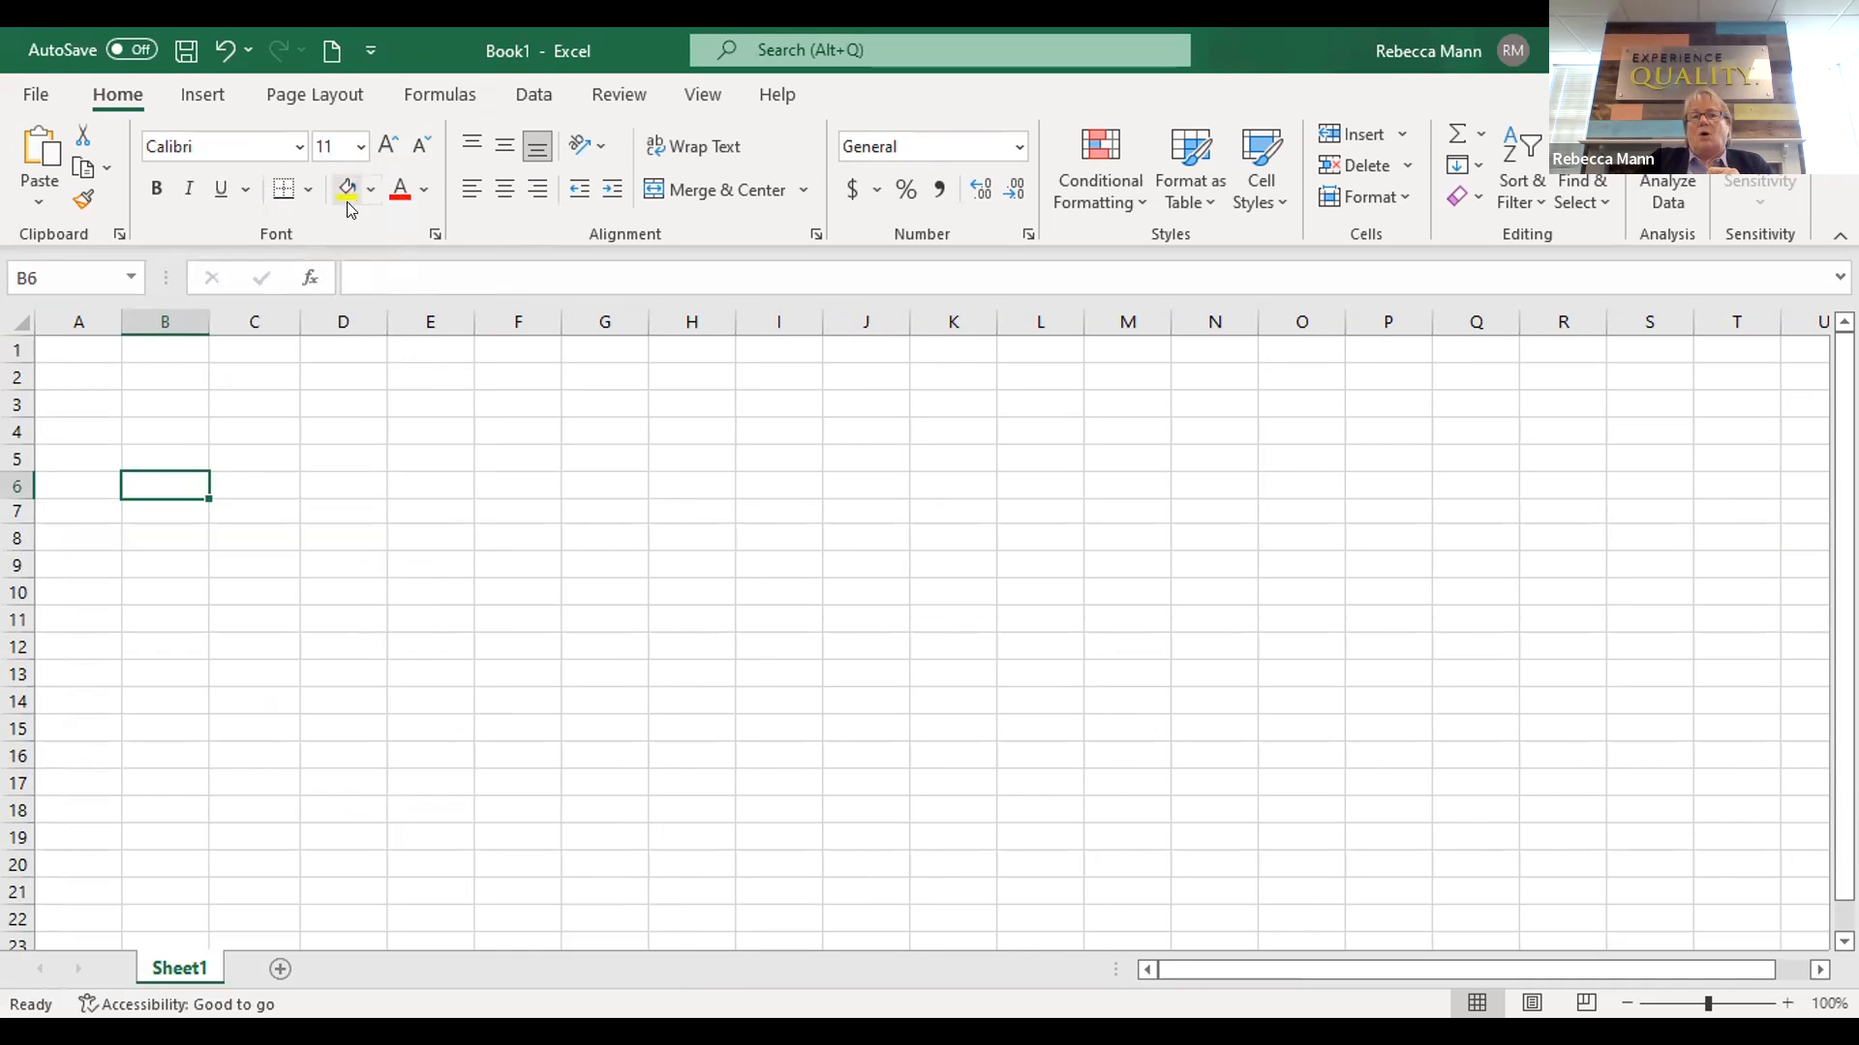
Fill the entire rows 6 and 8 with yellow and undo both fills
{"action": "left_click", "coordinate": [17, 484]}
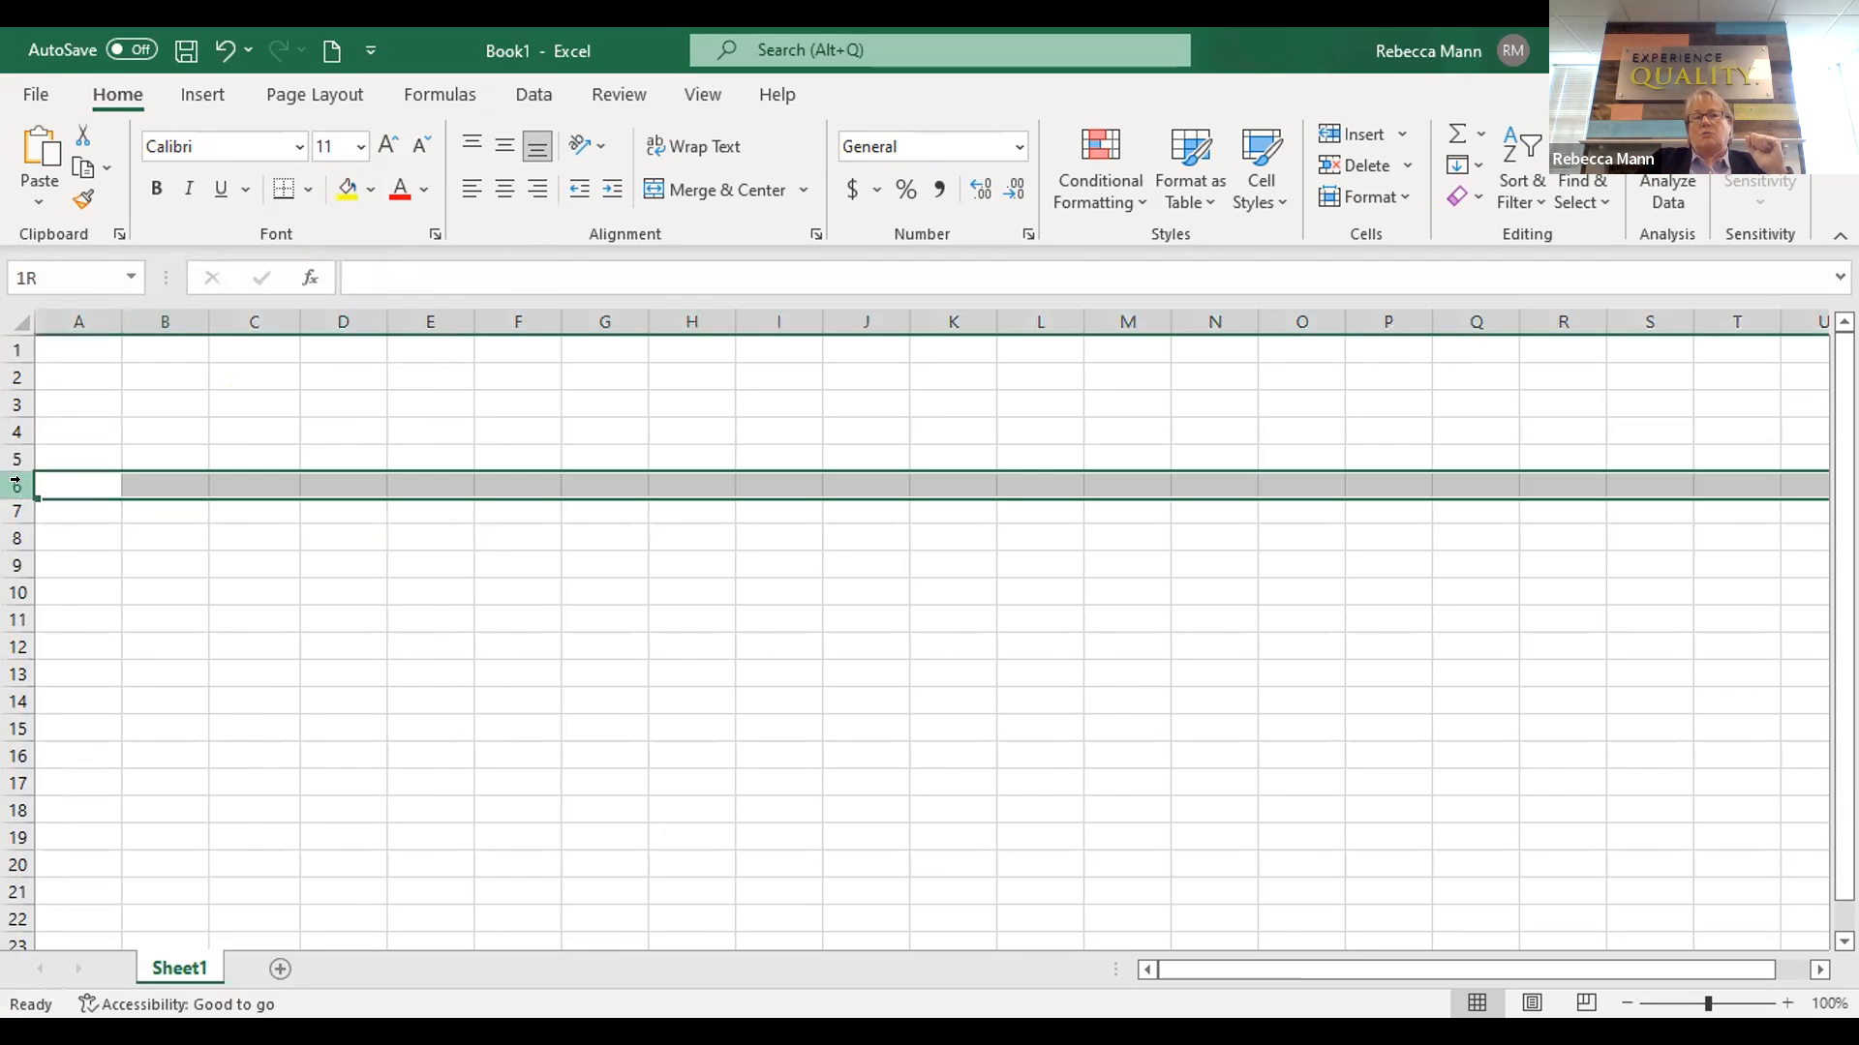
{"action": "left_click", "coordinate": [346, 188]}
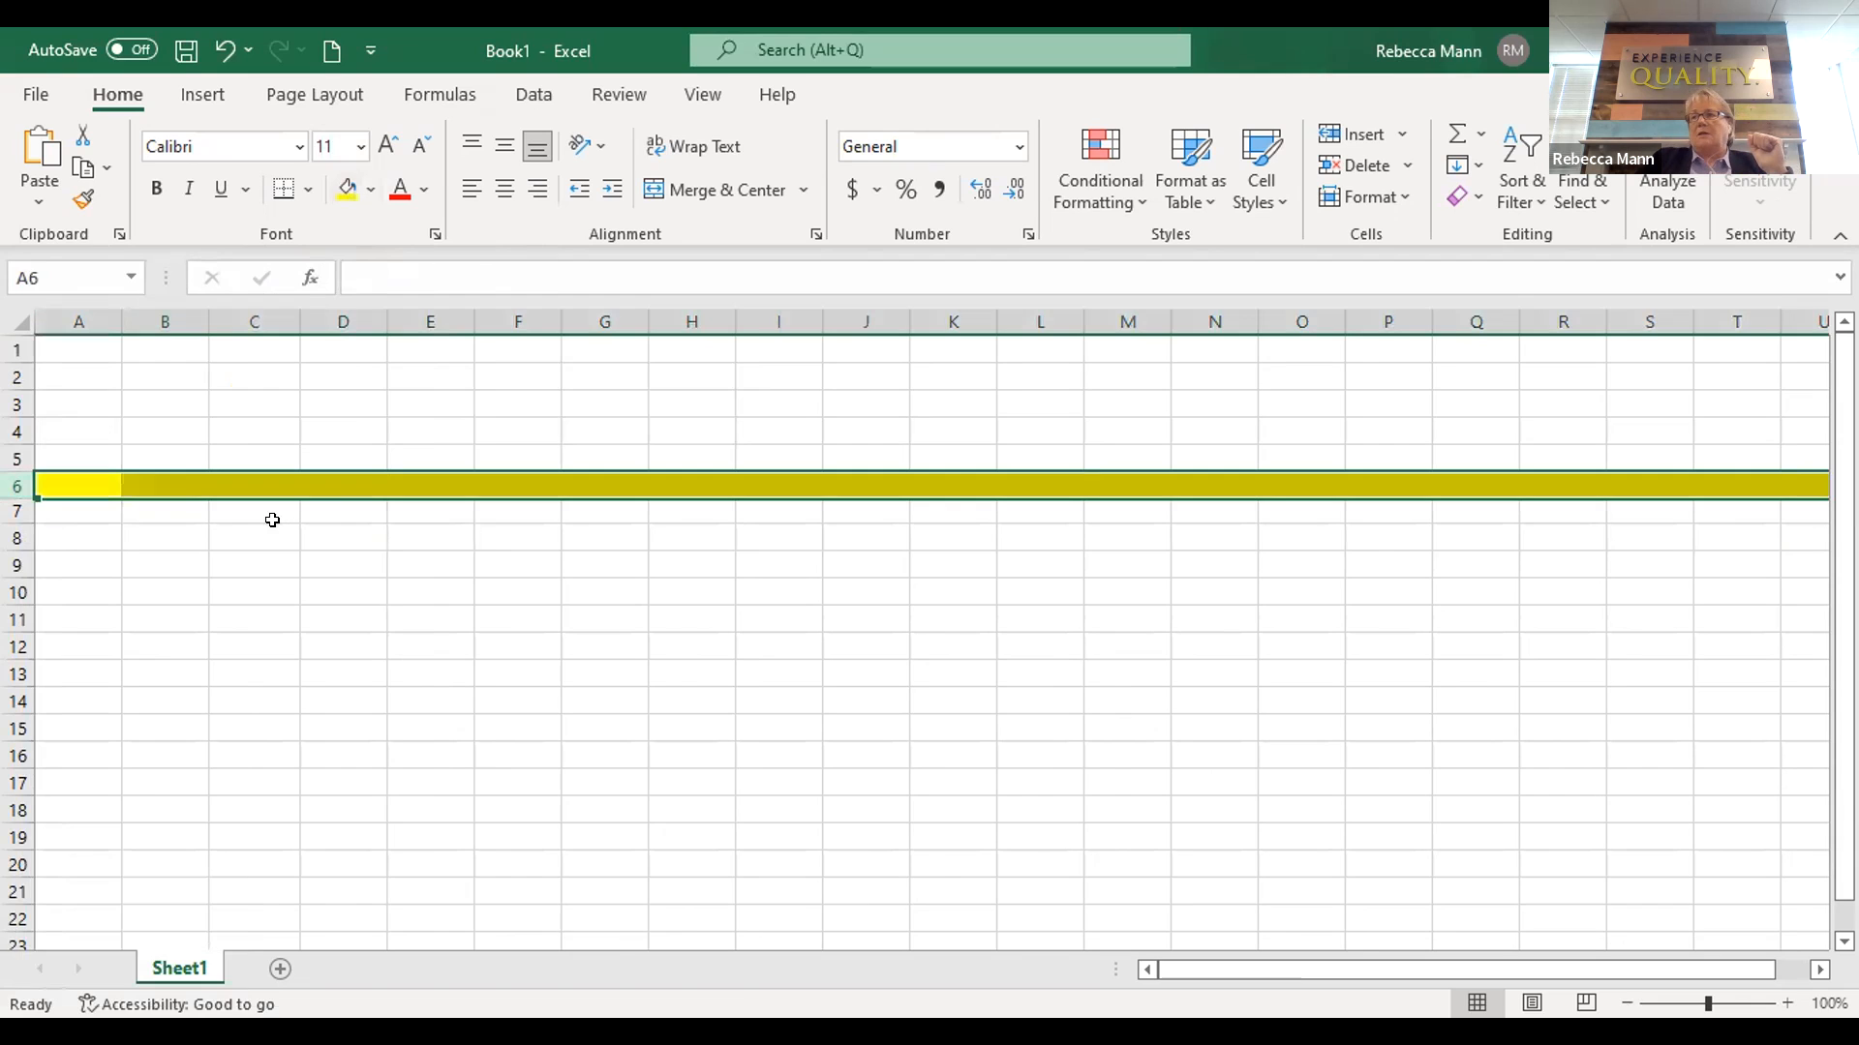
{"action": "left_click", "coordinate": [16, 536]}
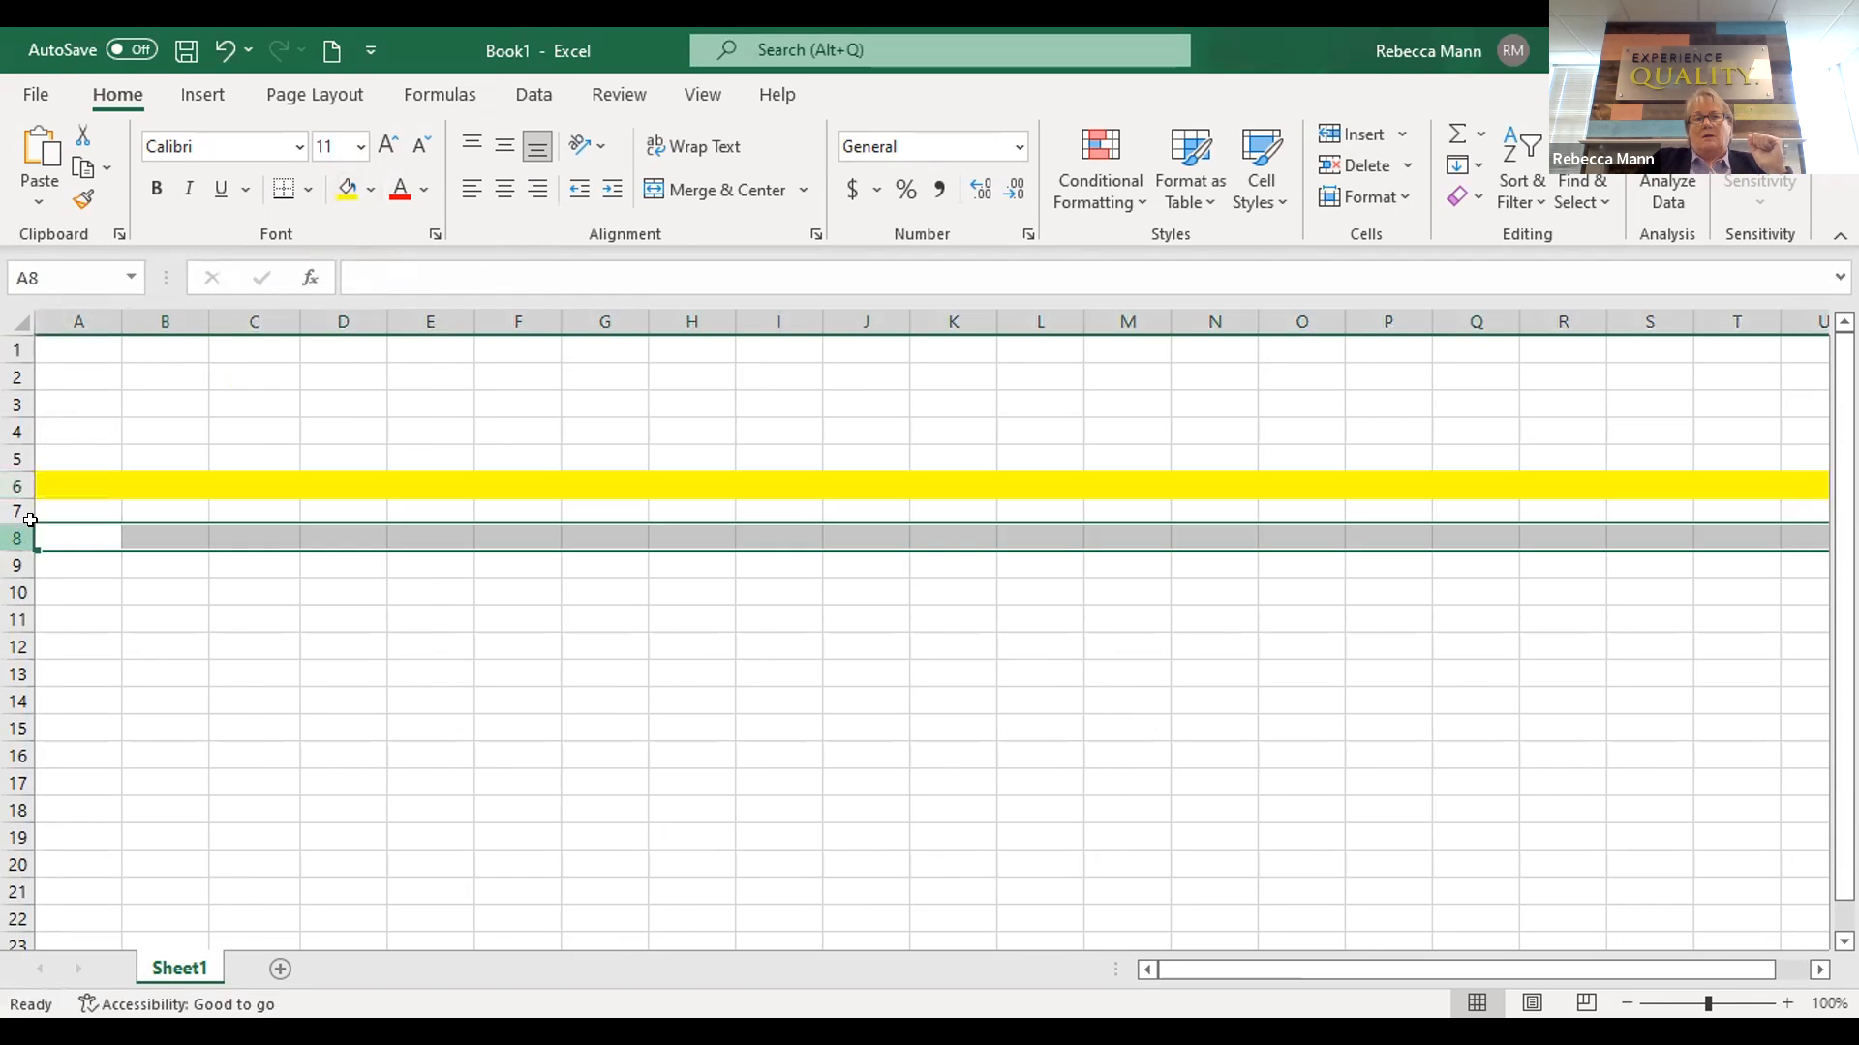
{"action": "left_click", "coordinate": [346, 189]}
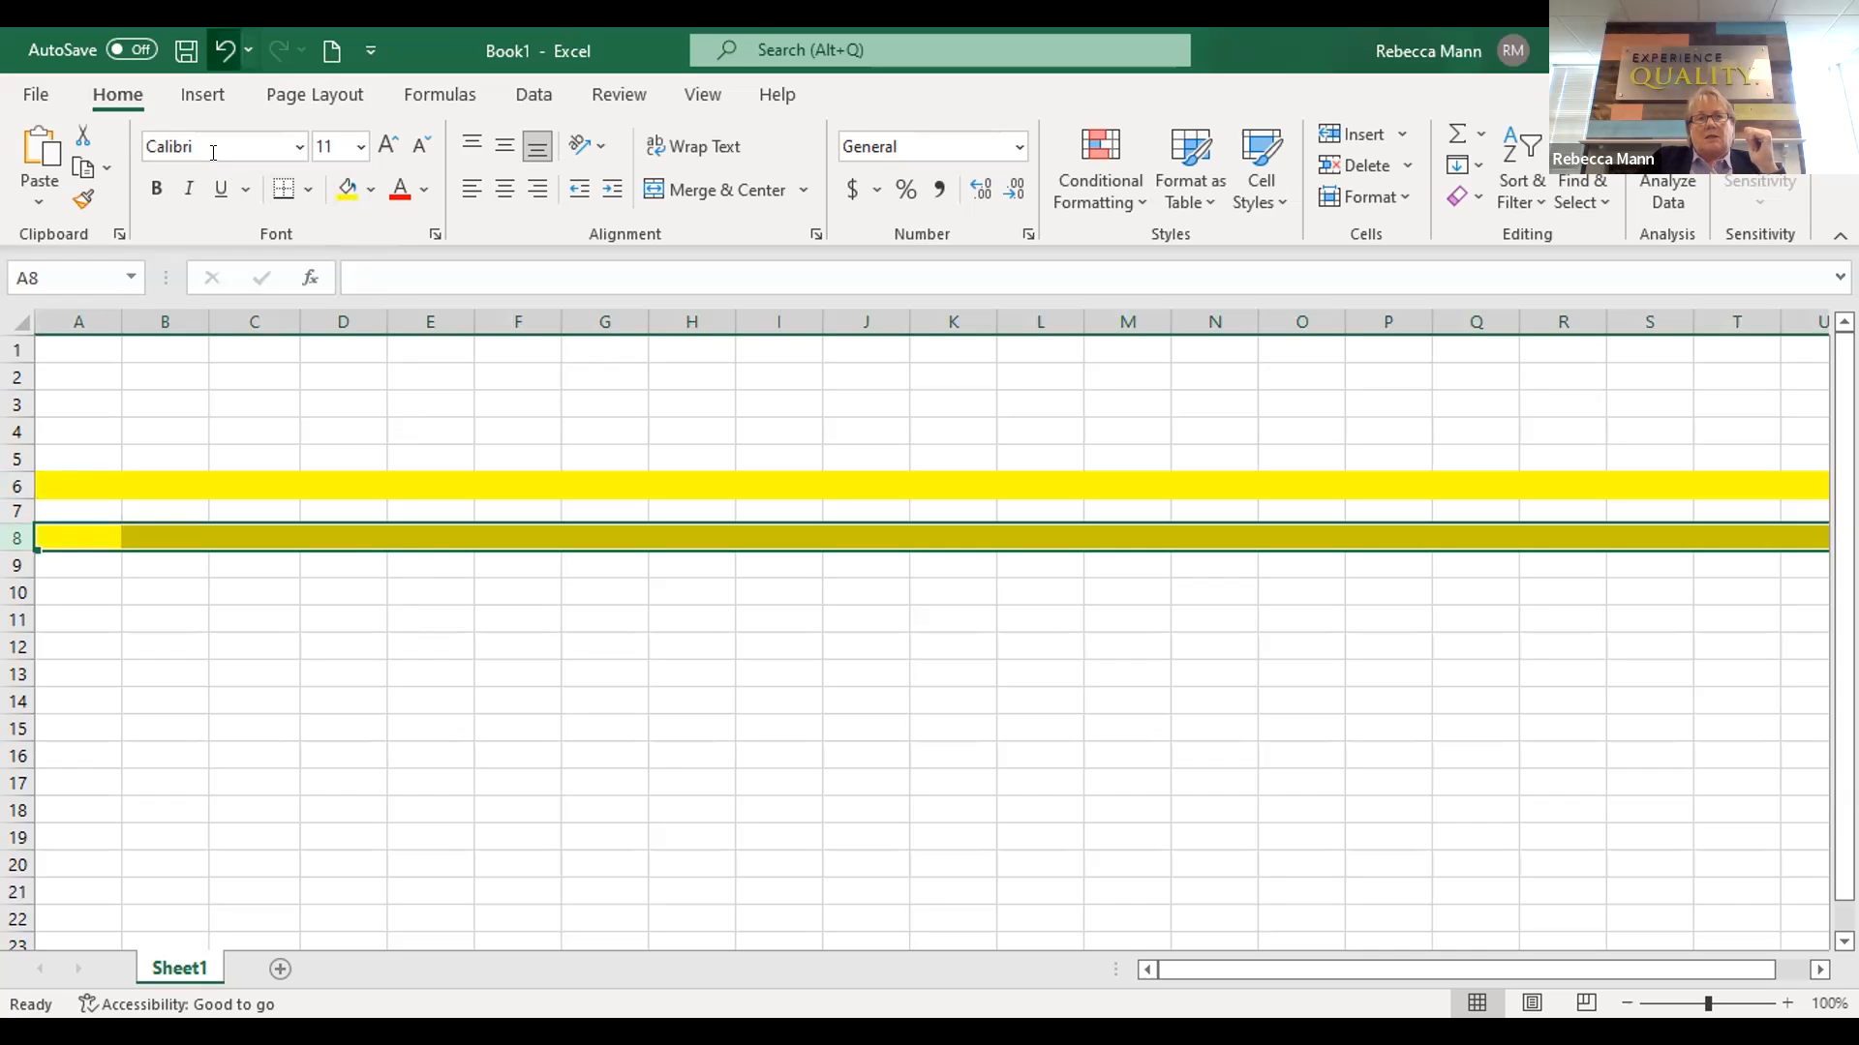
{"action": "key", "text": "ctrl+z"}
{"action": "key", "text": "ctrl+z"}
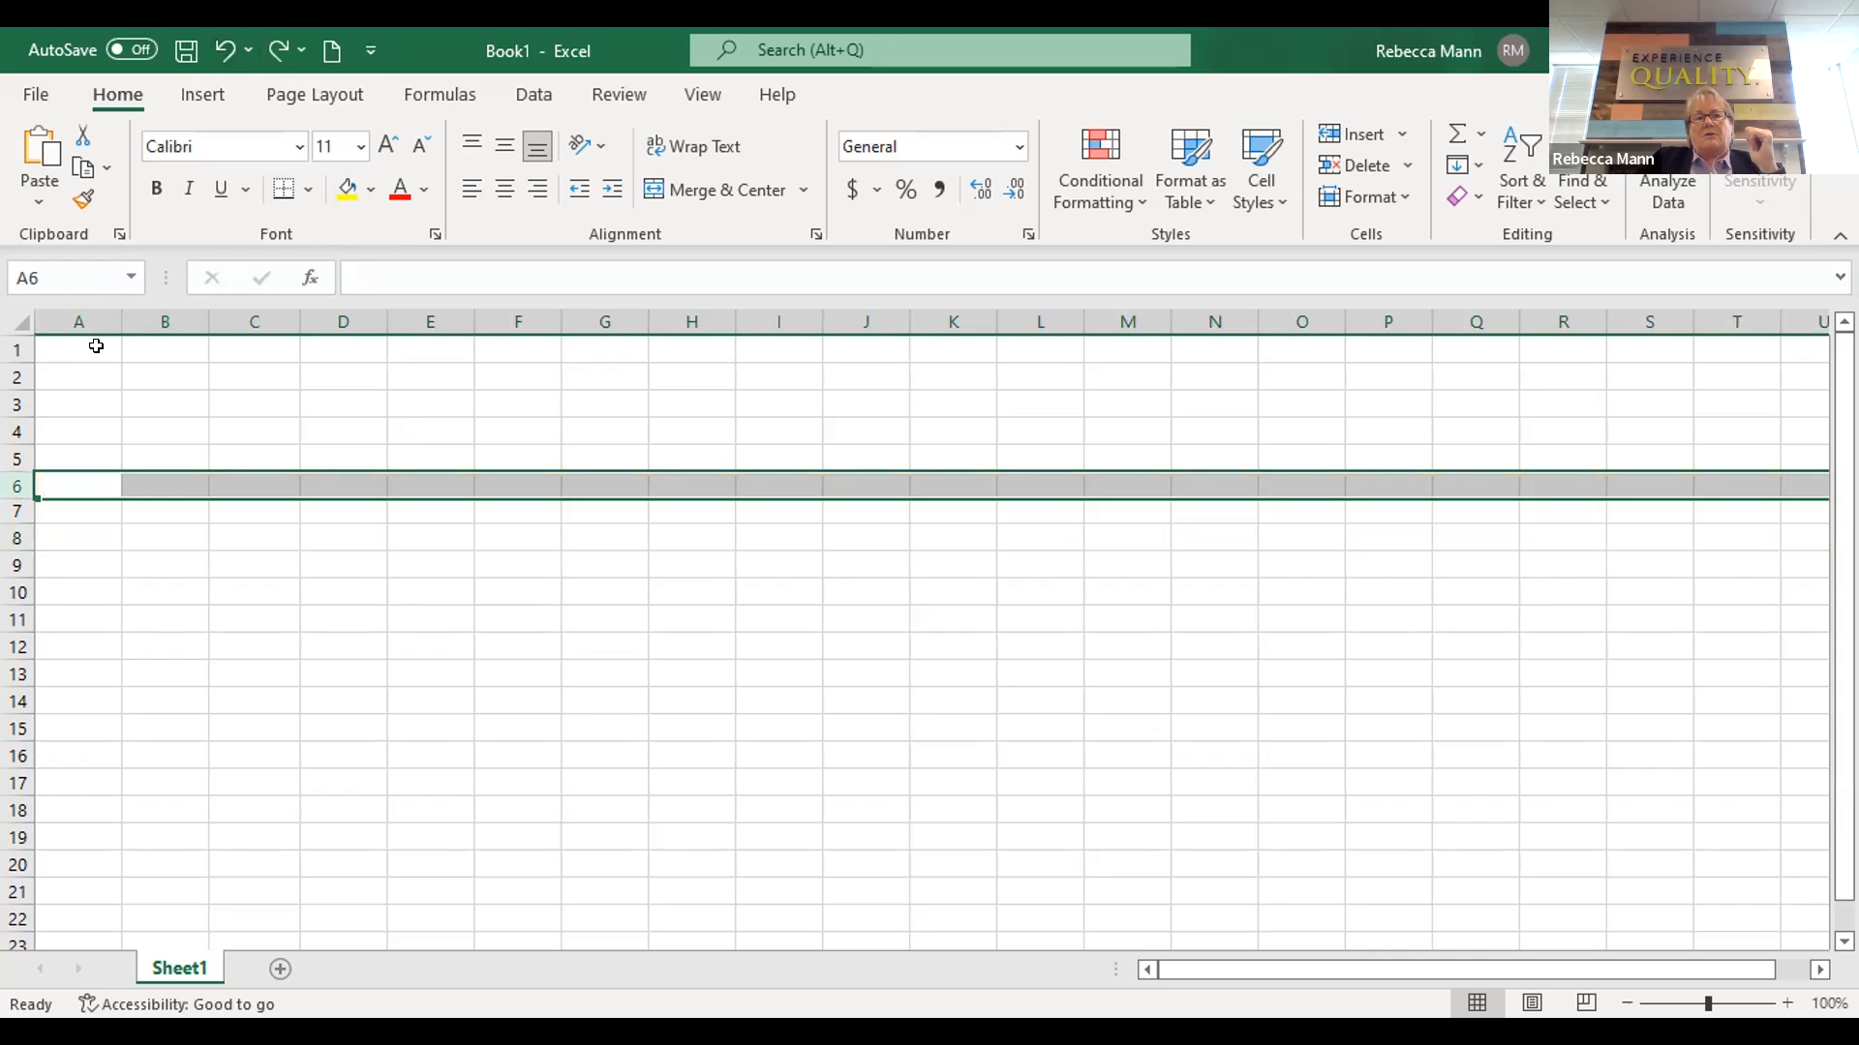
Apply All Borders to the range A1:M20 and undo it
{"action": "left_click_drag", "start_coordinate": [62, 345], "coordinate": [1124, 853]}
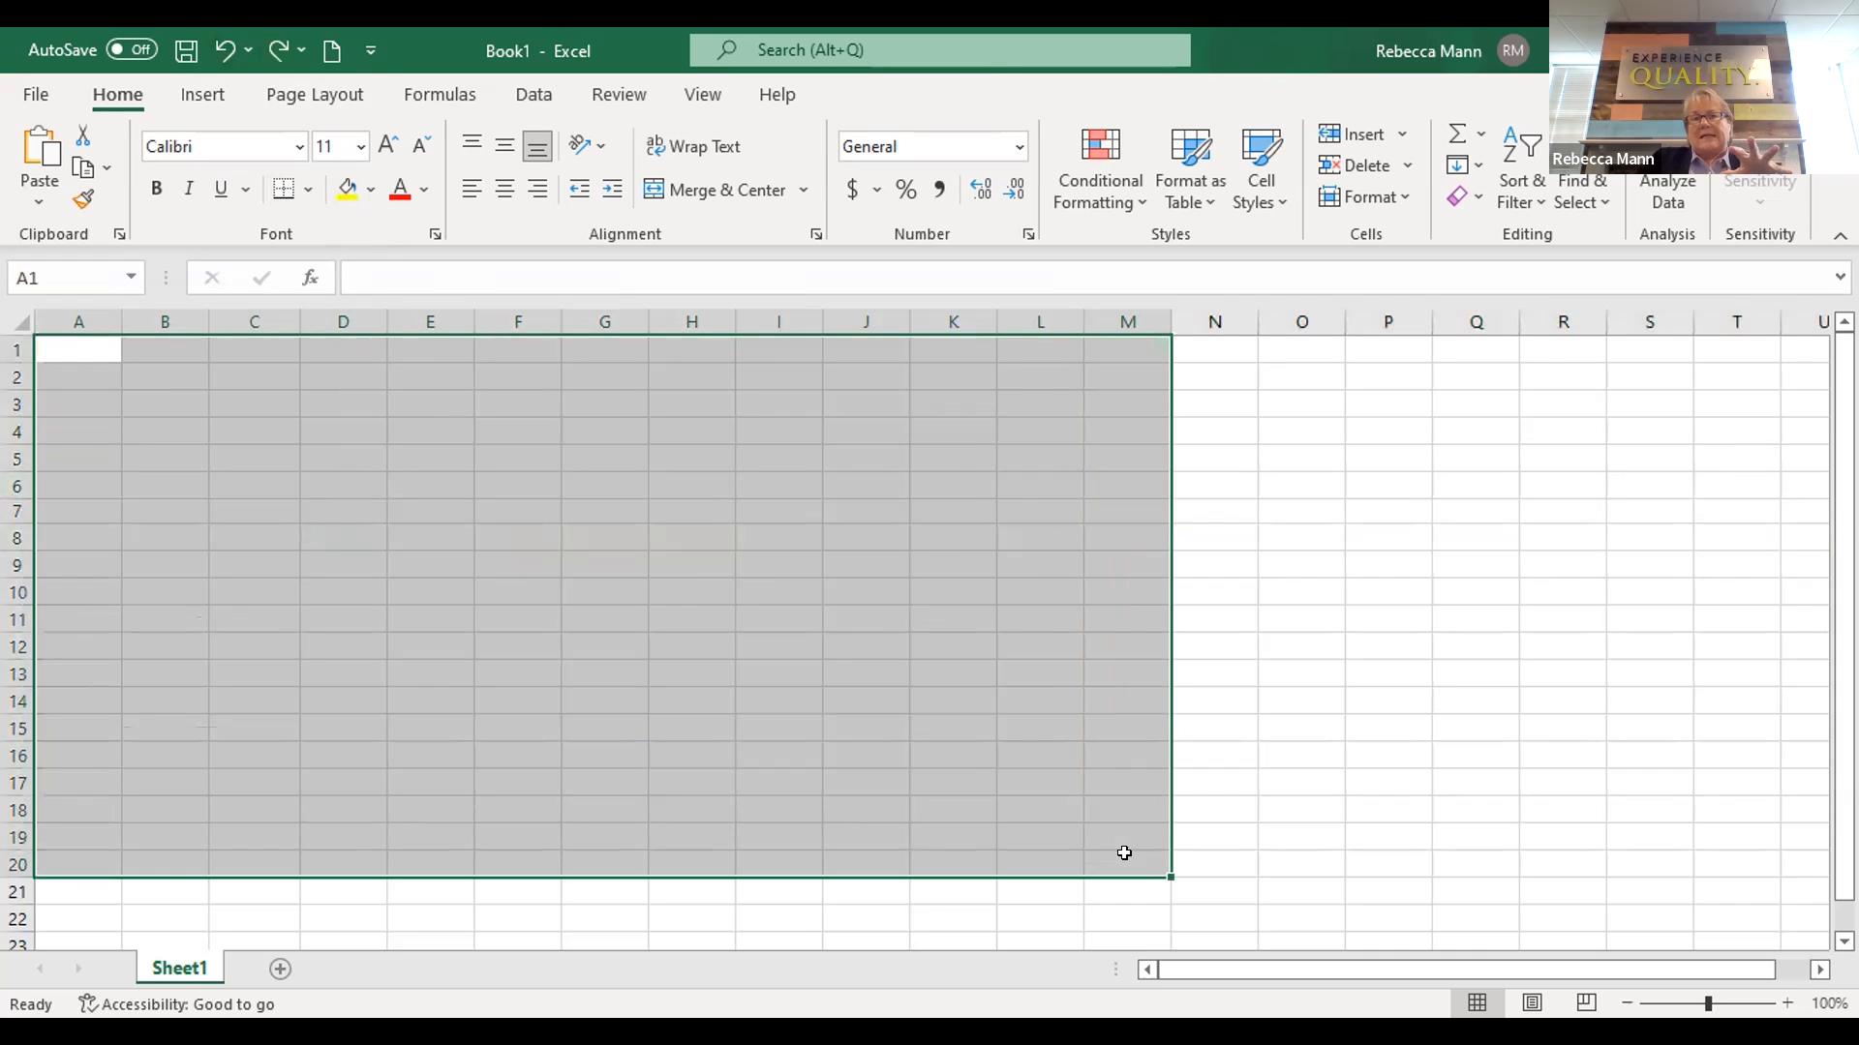
{"action": "left_click", "coordinate": [310, 196]}
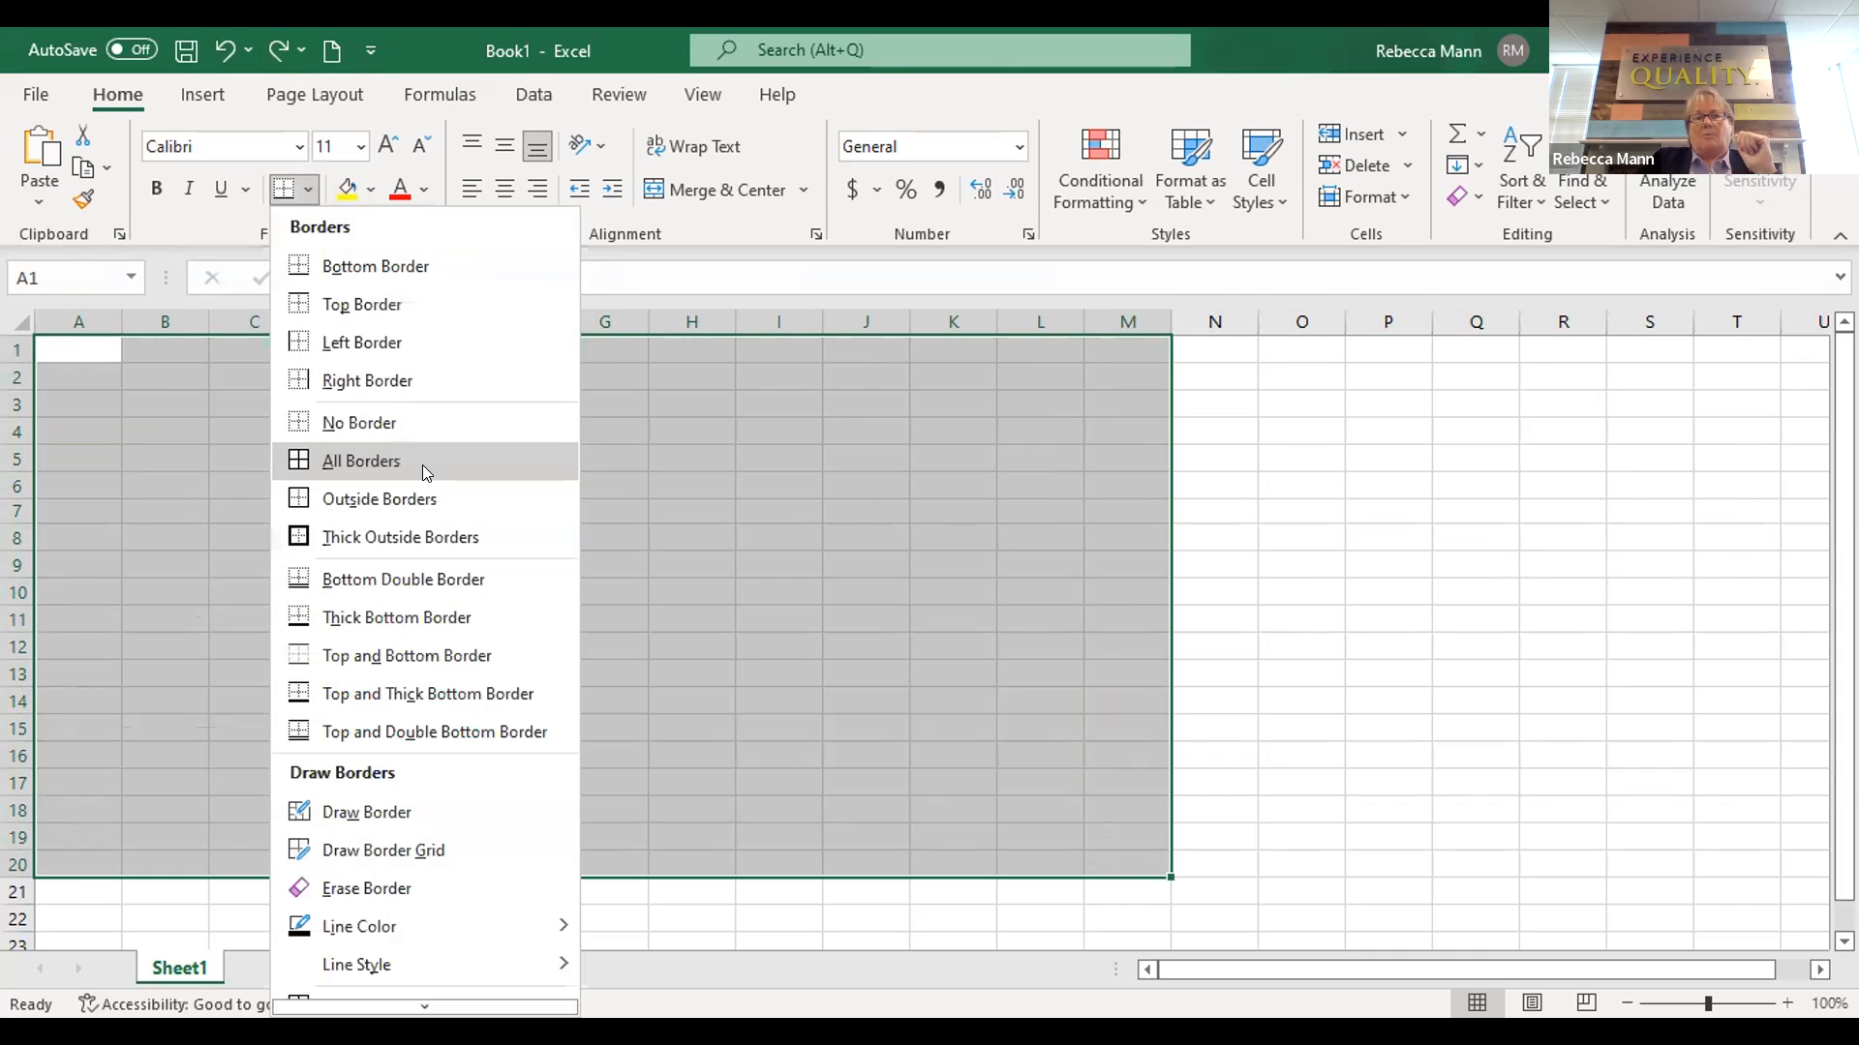
{"action": "left_click", "coordinate": [423, 456]}
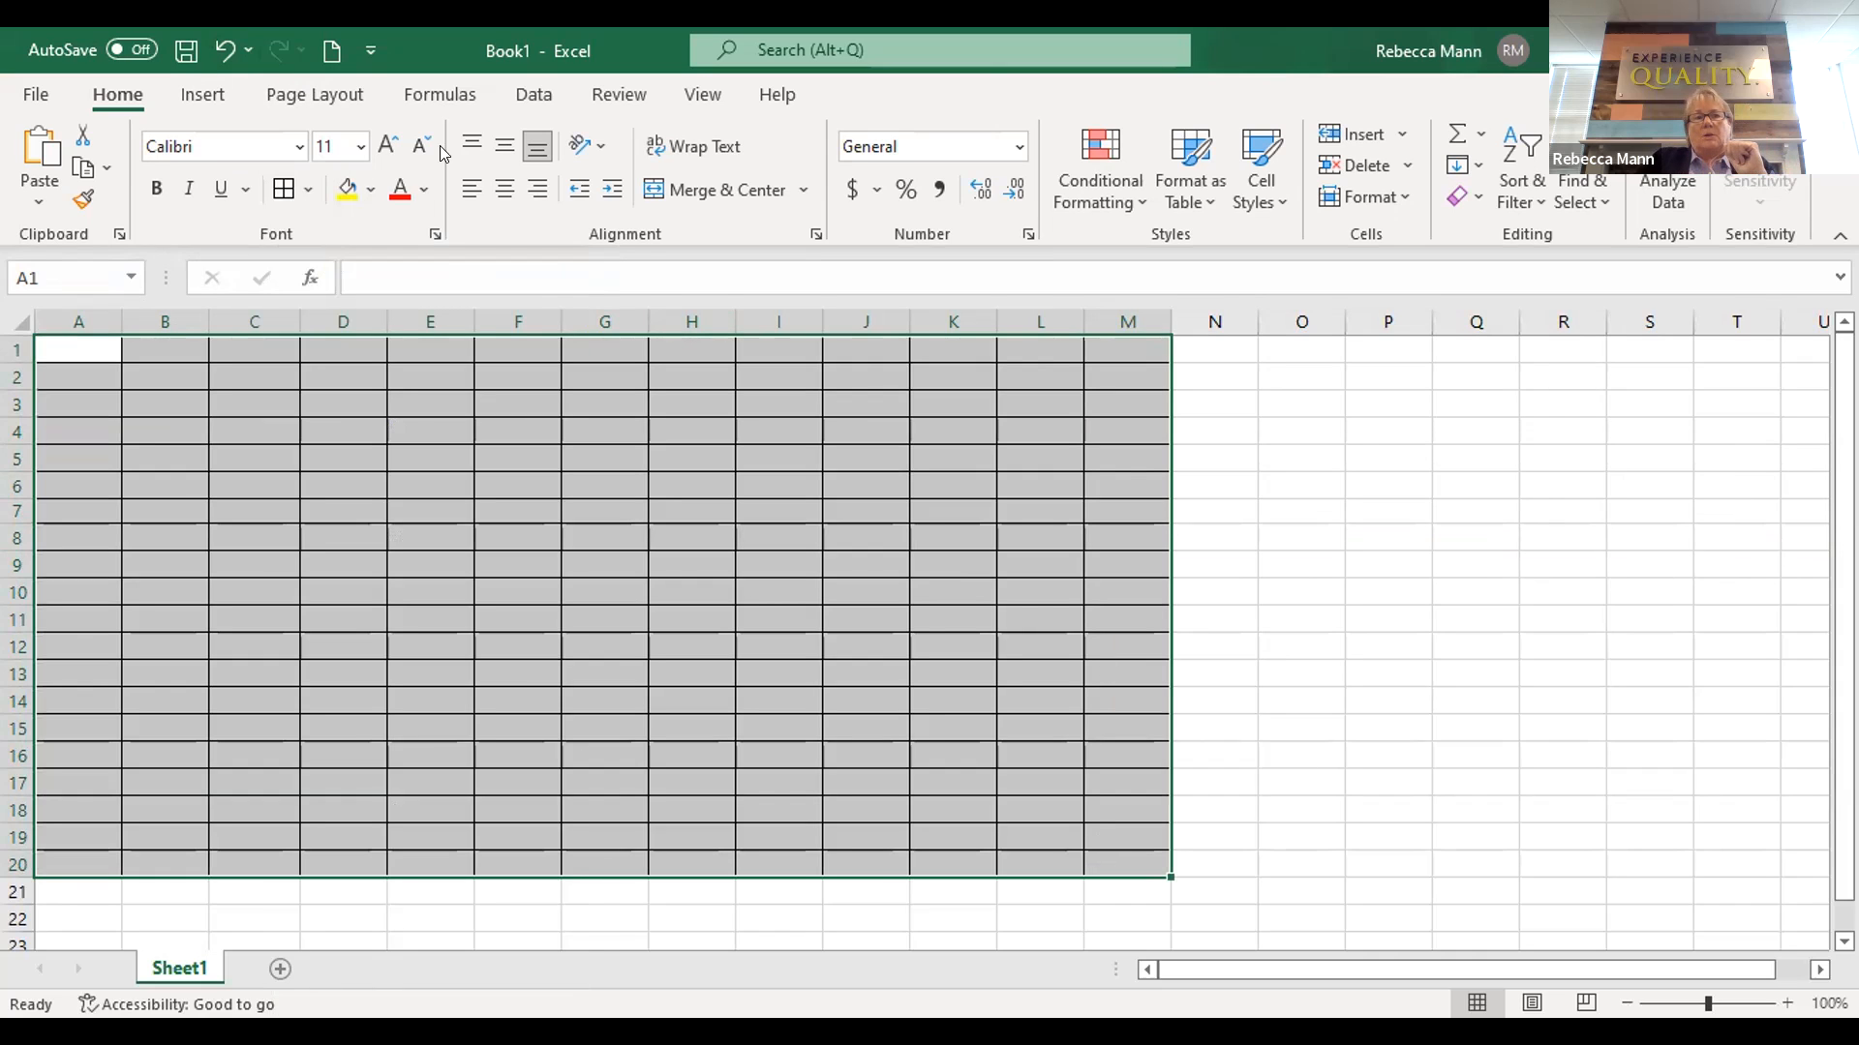
{"action": "key", "text": "ctrl+z"}
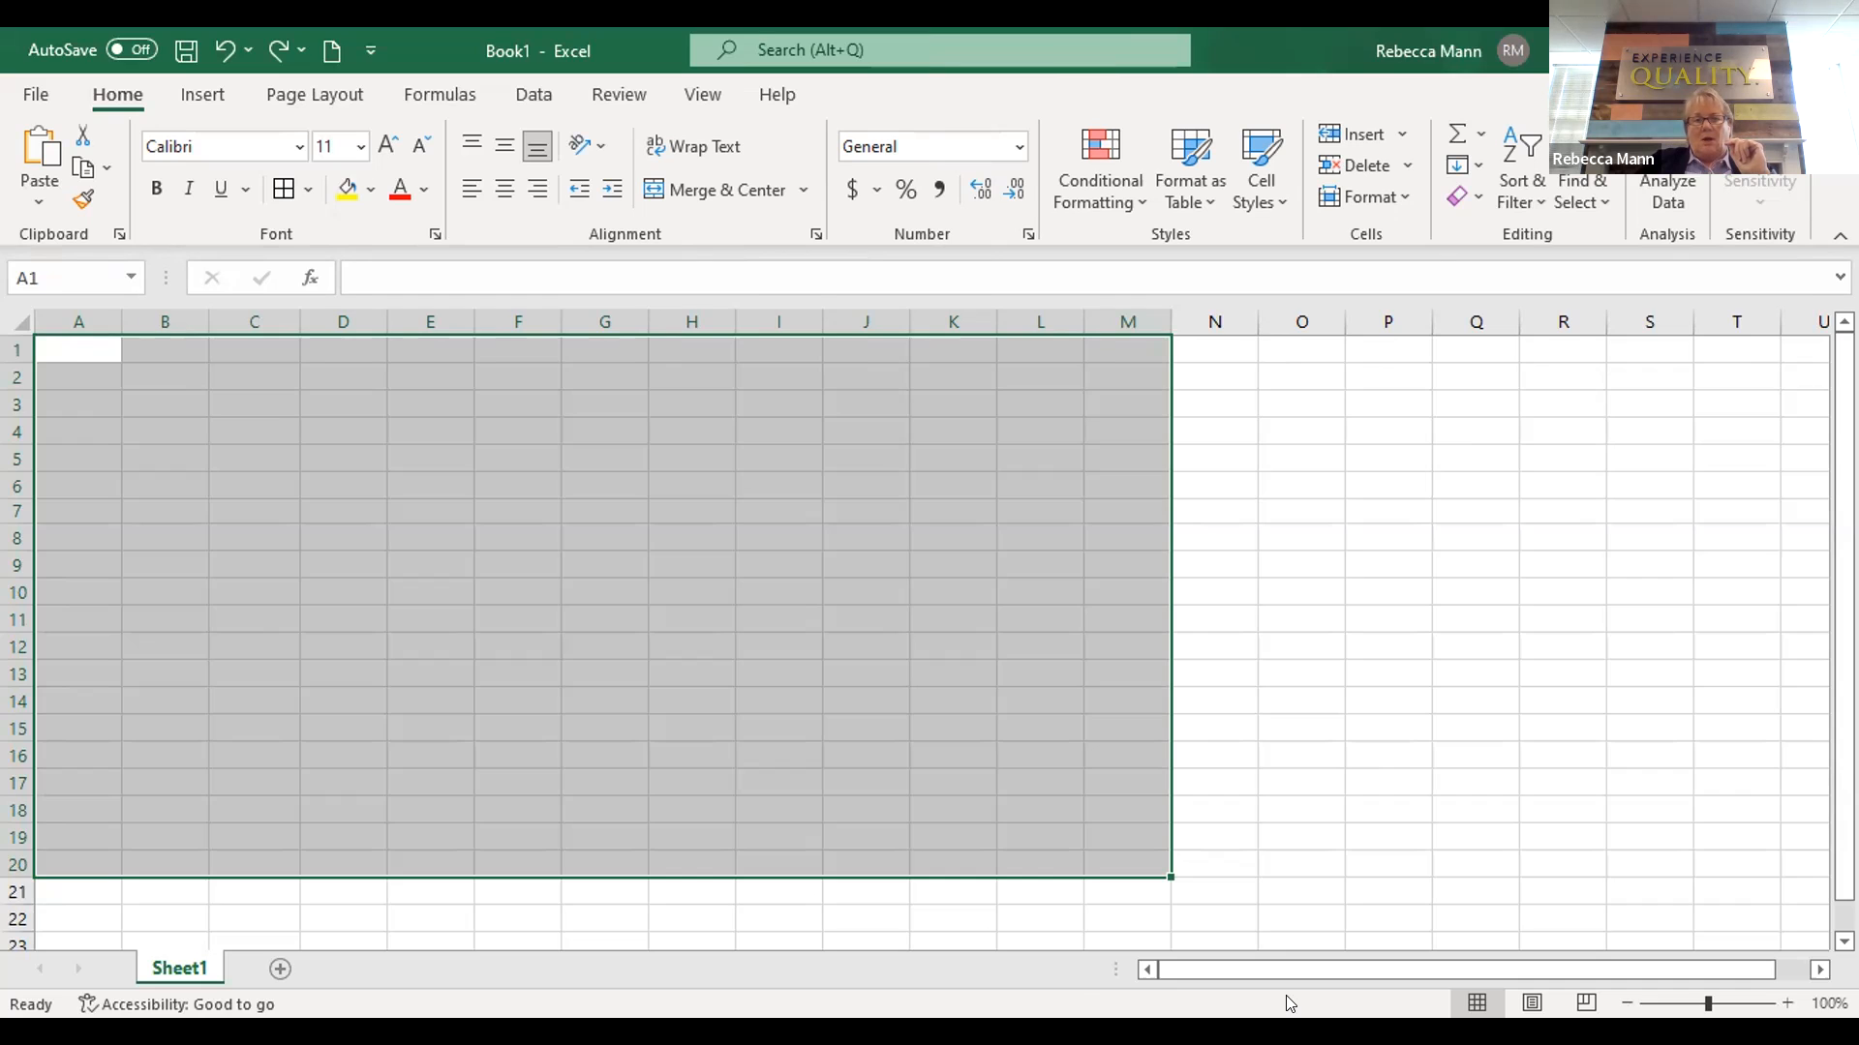
Switch to the Profit Power Reporting page in the browser and export the Pending Sales Detail report to Excel
{"action": "left_click", "coordinate": [1462, 931]}
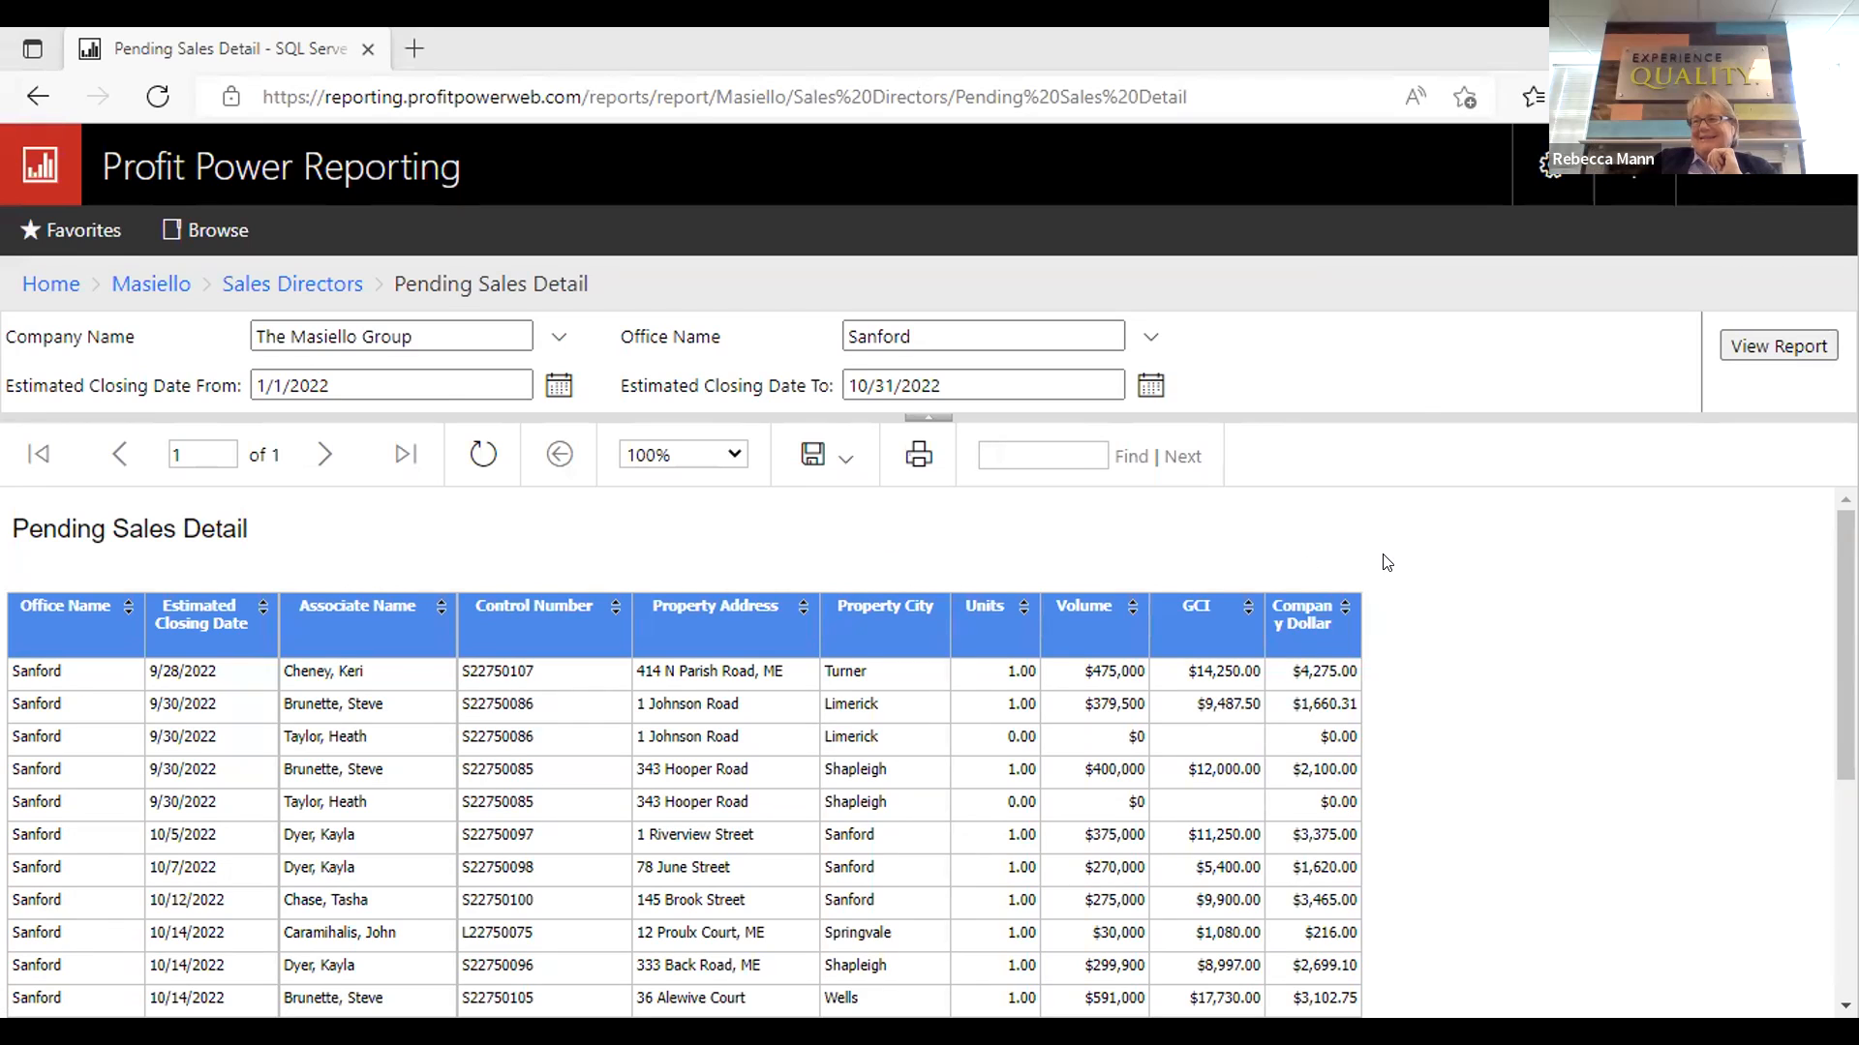
{"action": "left_click", "coordinate": [838, 474]}
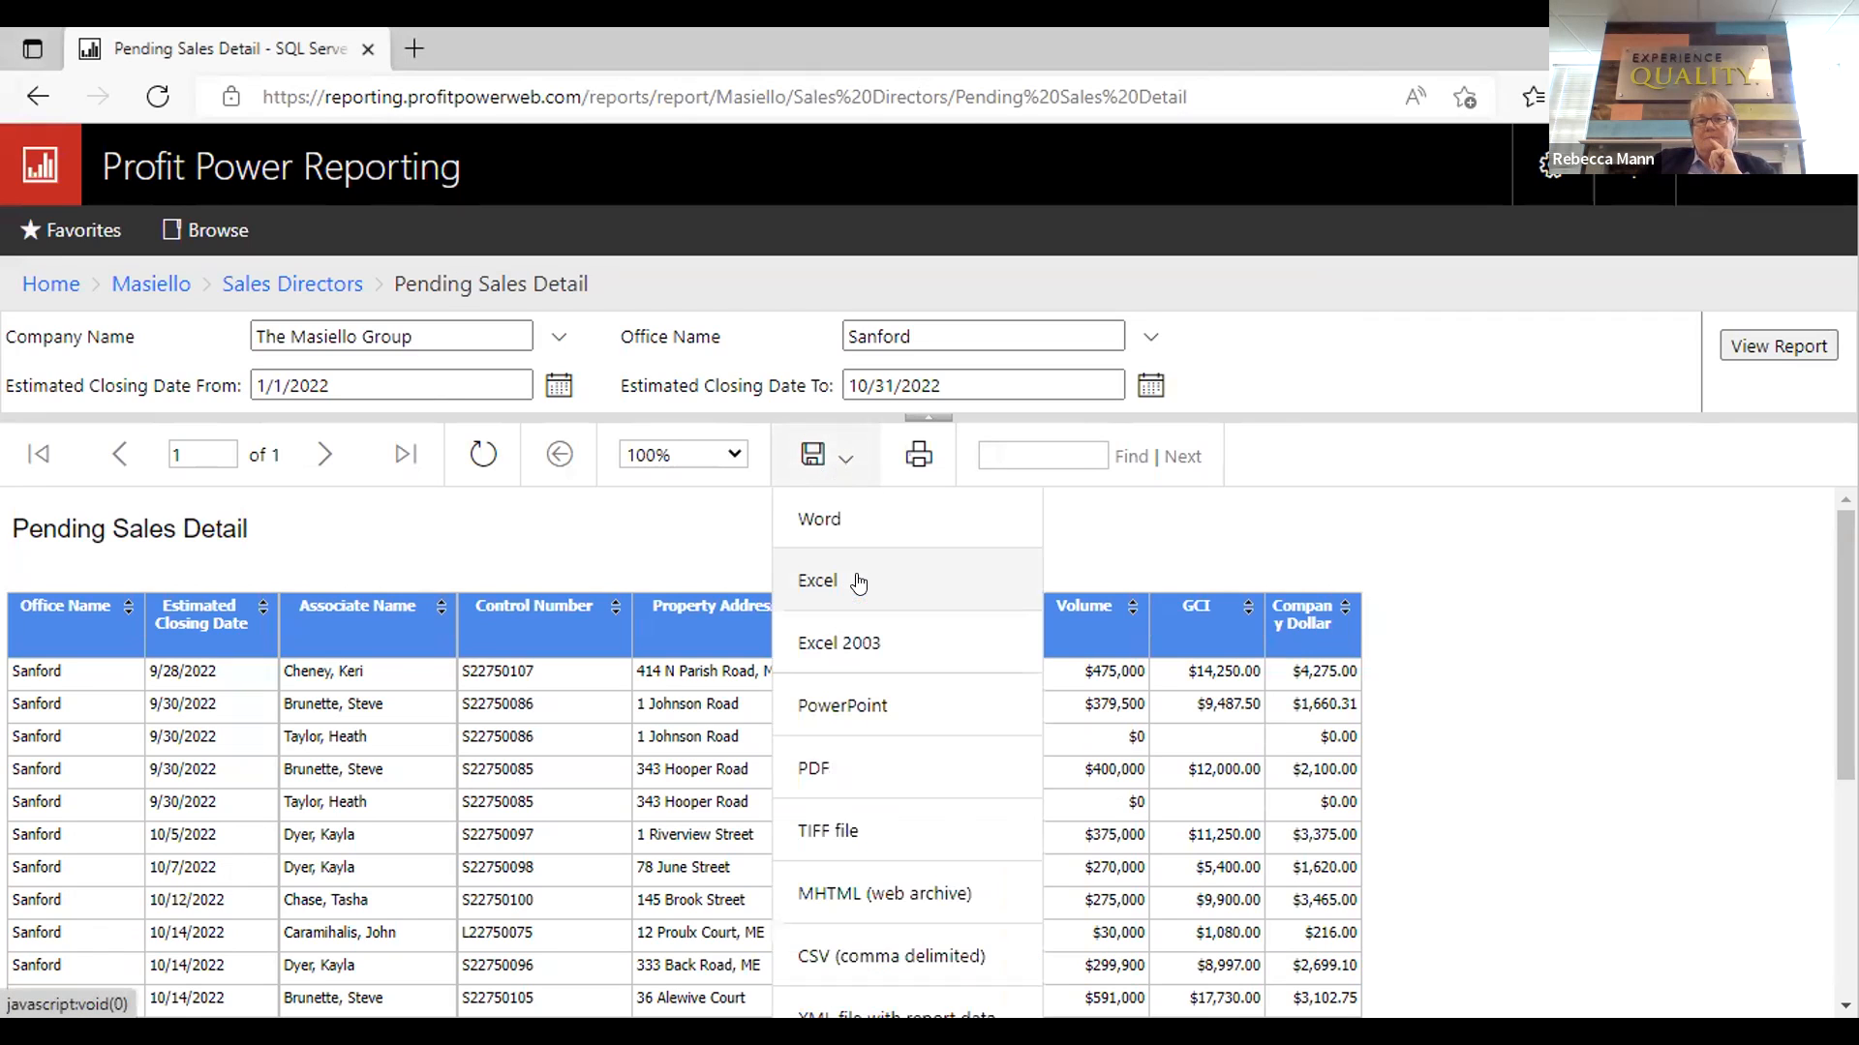
{"action": "left_click", "coordinate": [857, 582]}
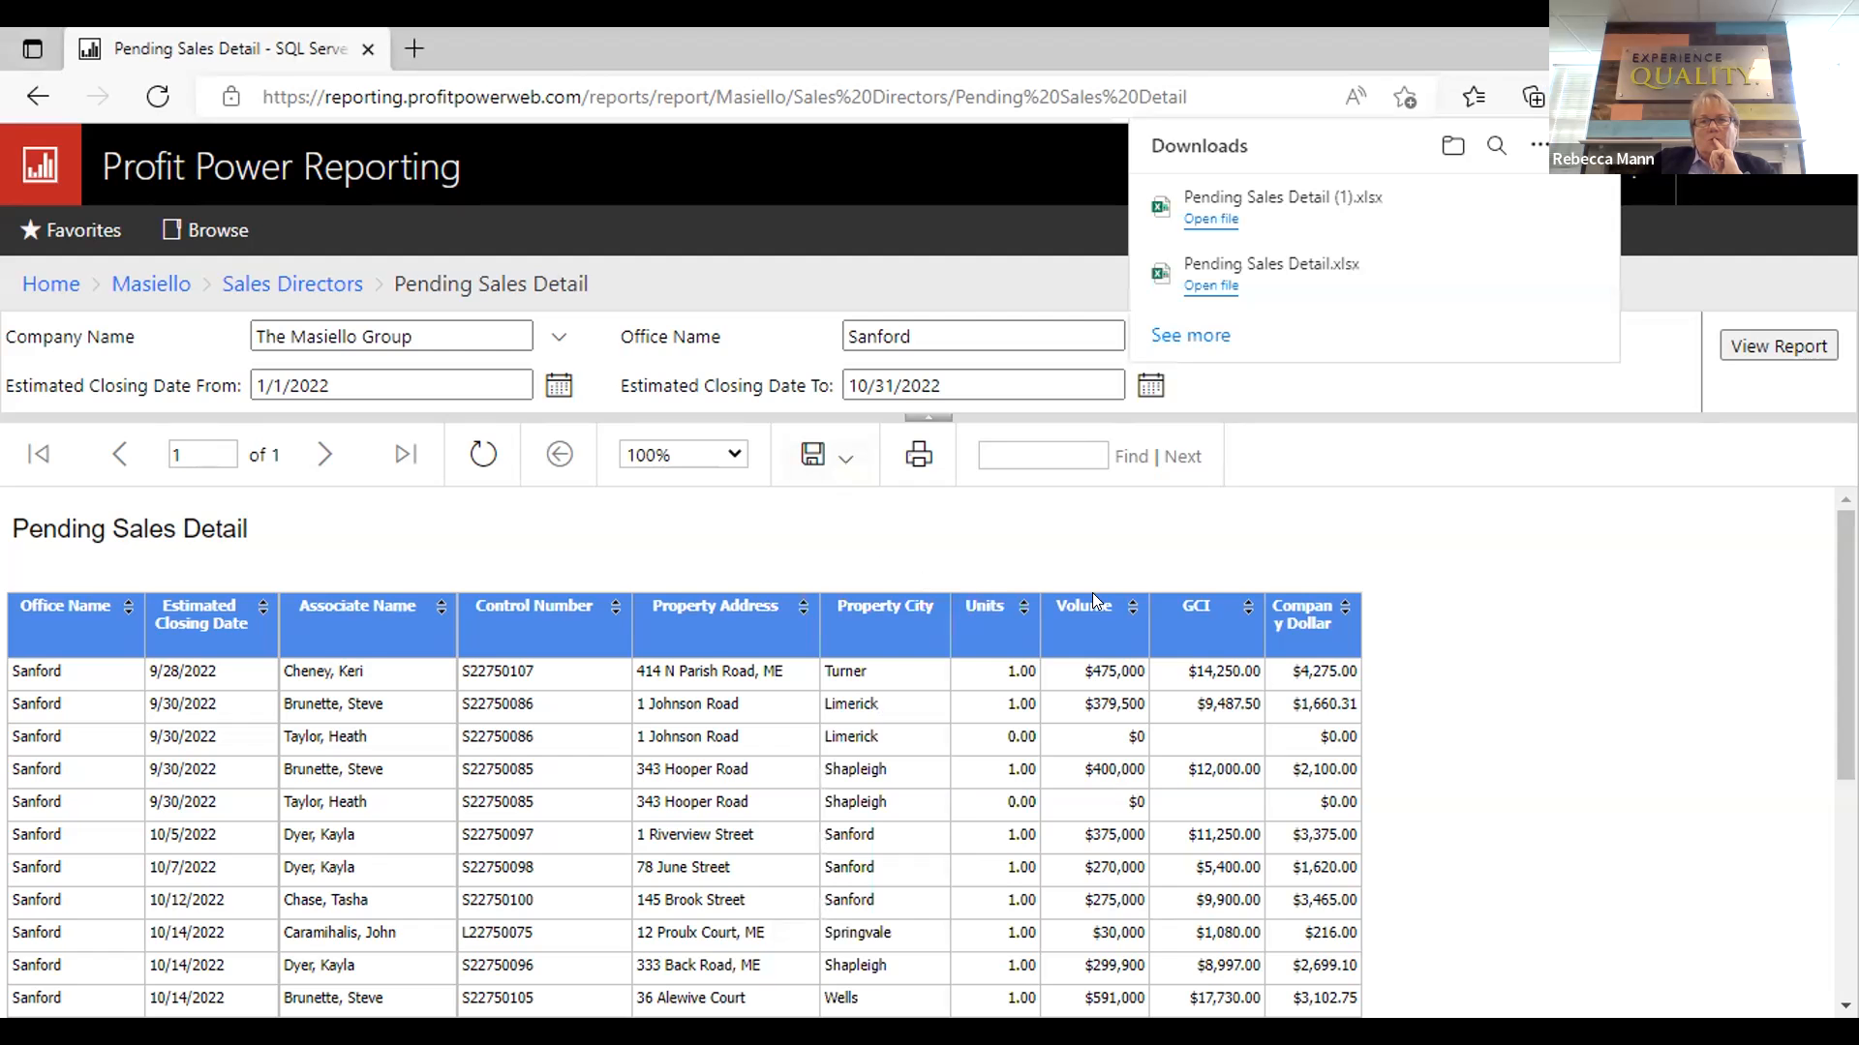
Open the downloaded file Pending Sales Detail (1).xlsx in Excel and enable editing
{"action": "left_click", "coordinate": [1364, 221]}
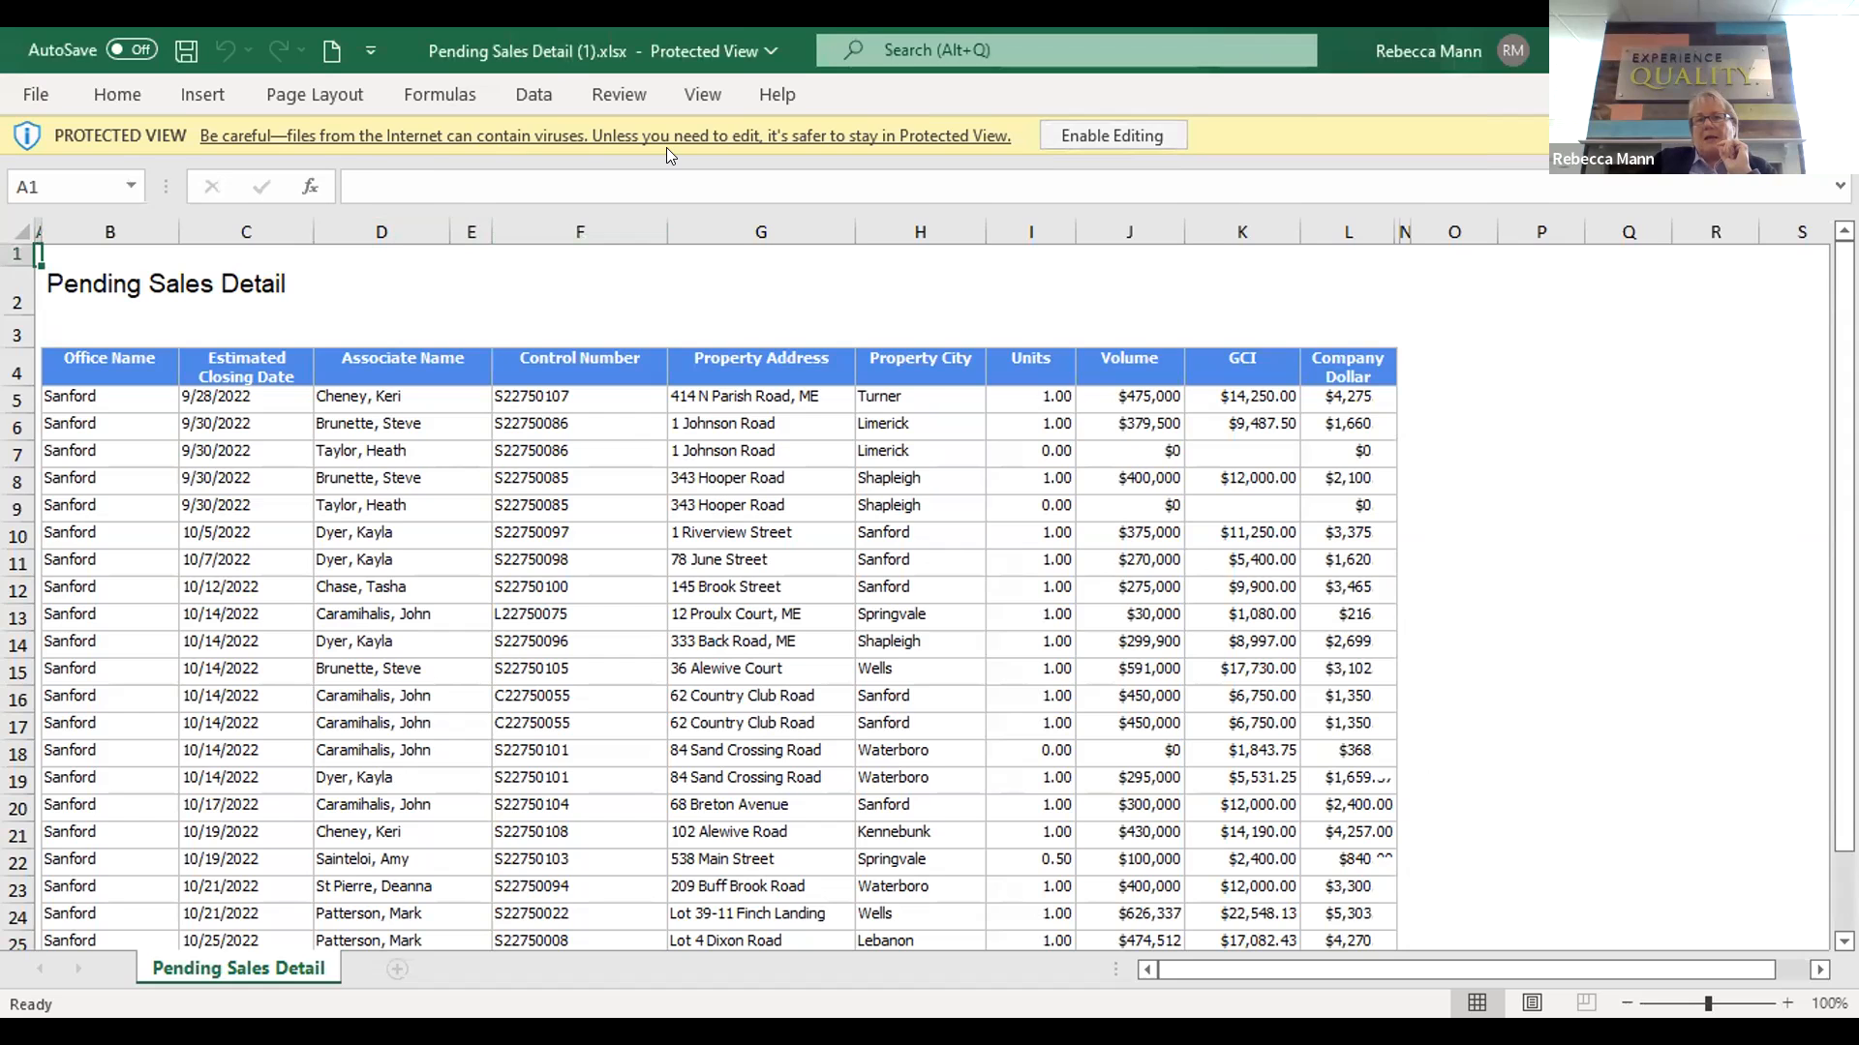
{"action": "left_click", "coordinate": [1111, 135]}
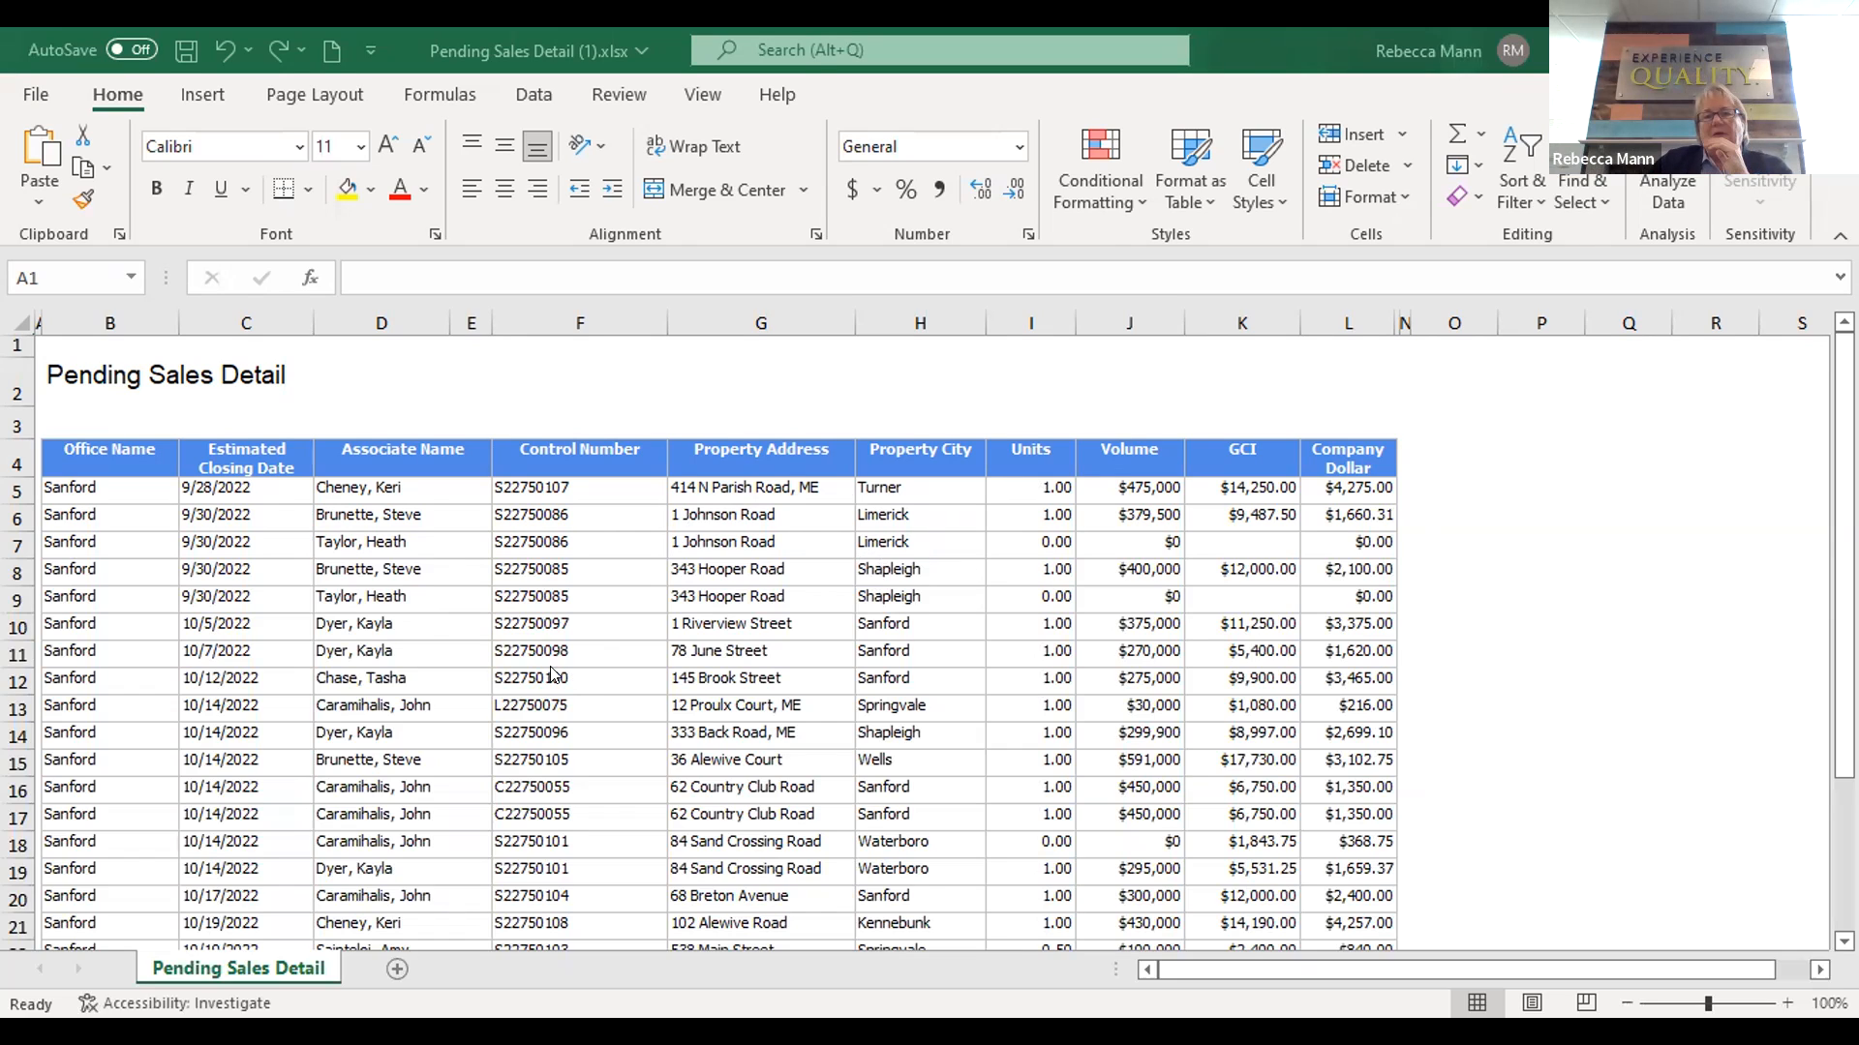
Delete rows 5 and 6 of the Pending Sales Detail sheet and undo the deletion
{"action": "left_click", "coordinate": [16, 490]}
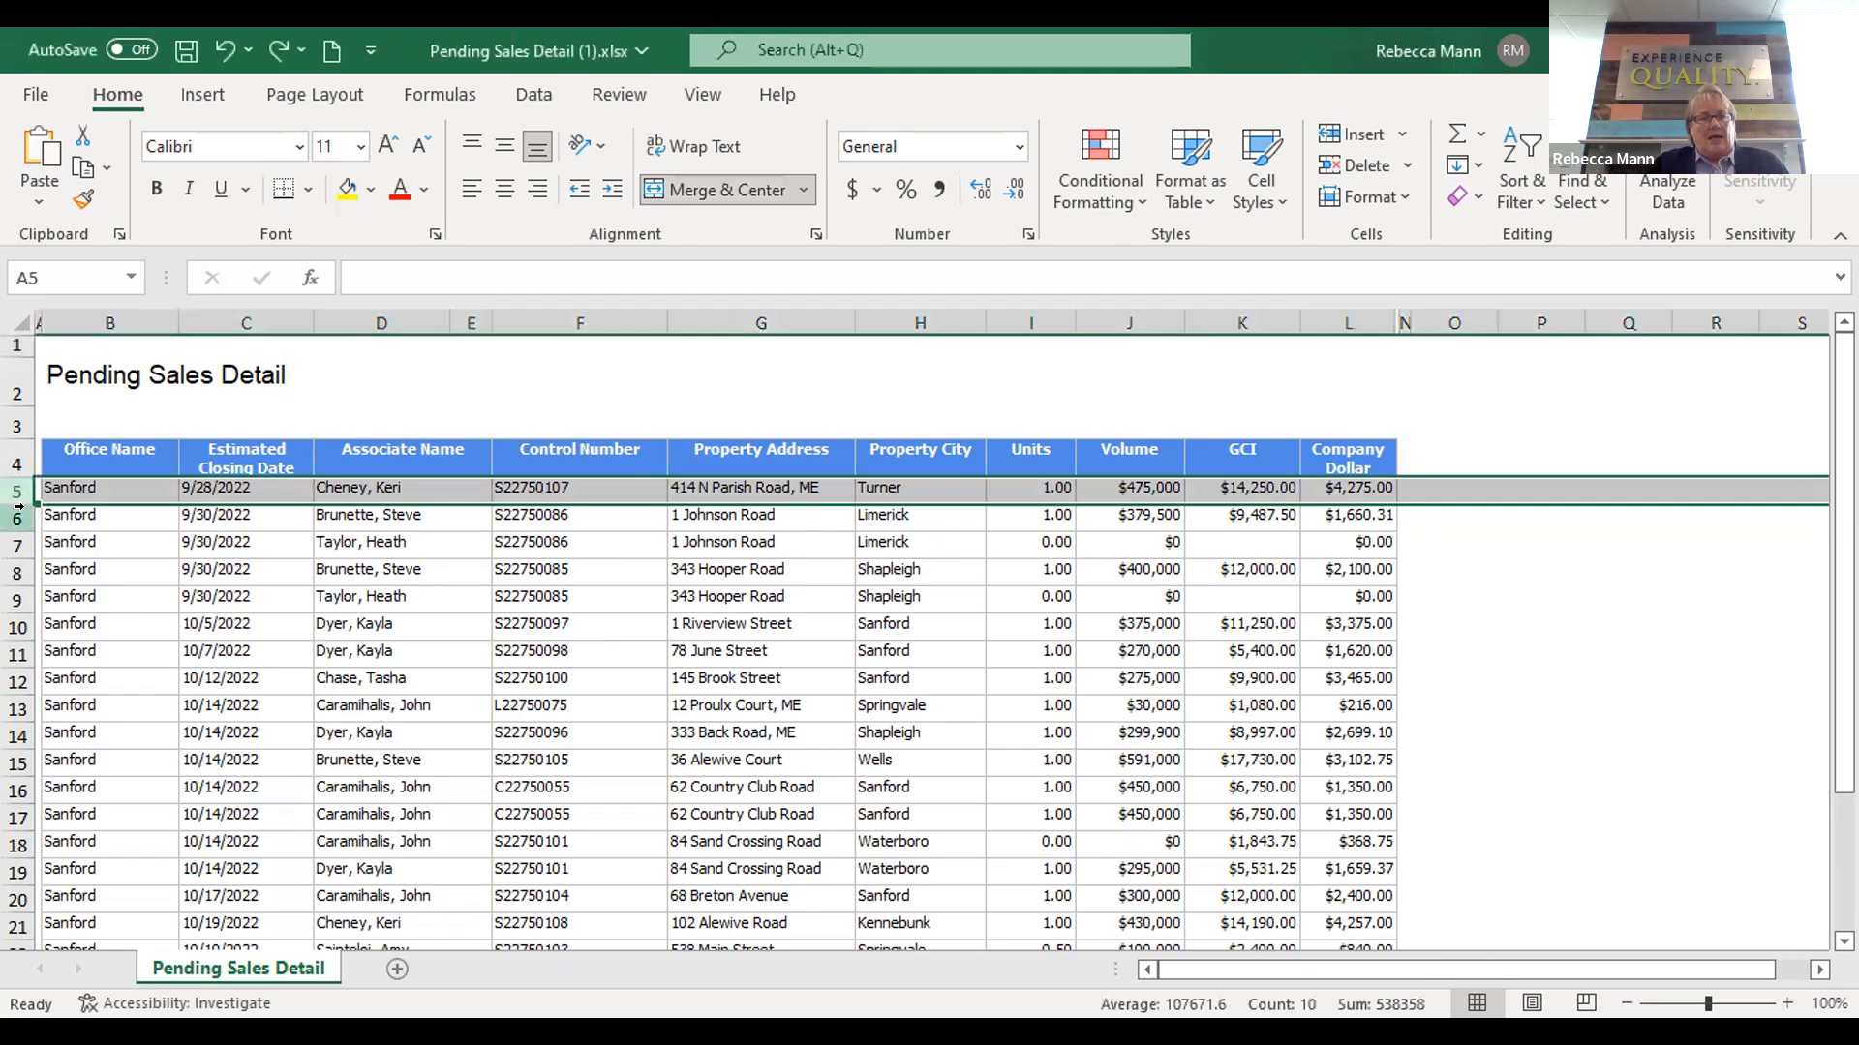
{"action": "left_click", "coordinate": [16, 516]}
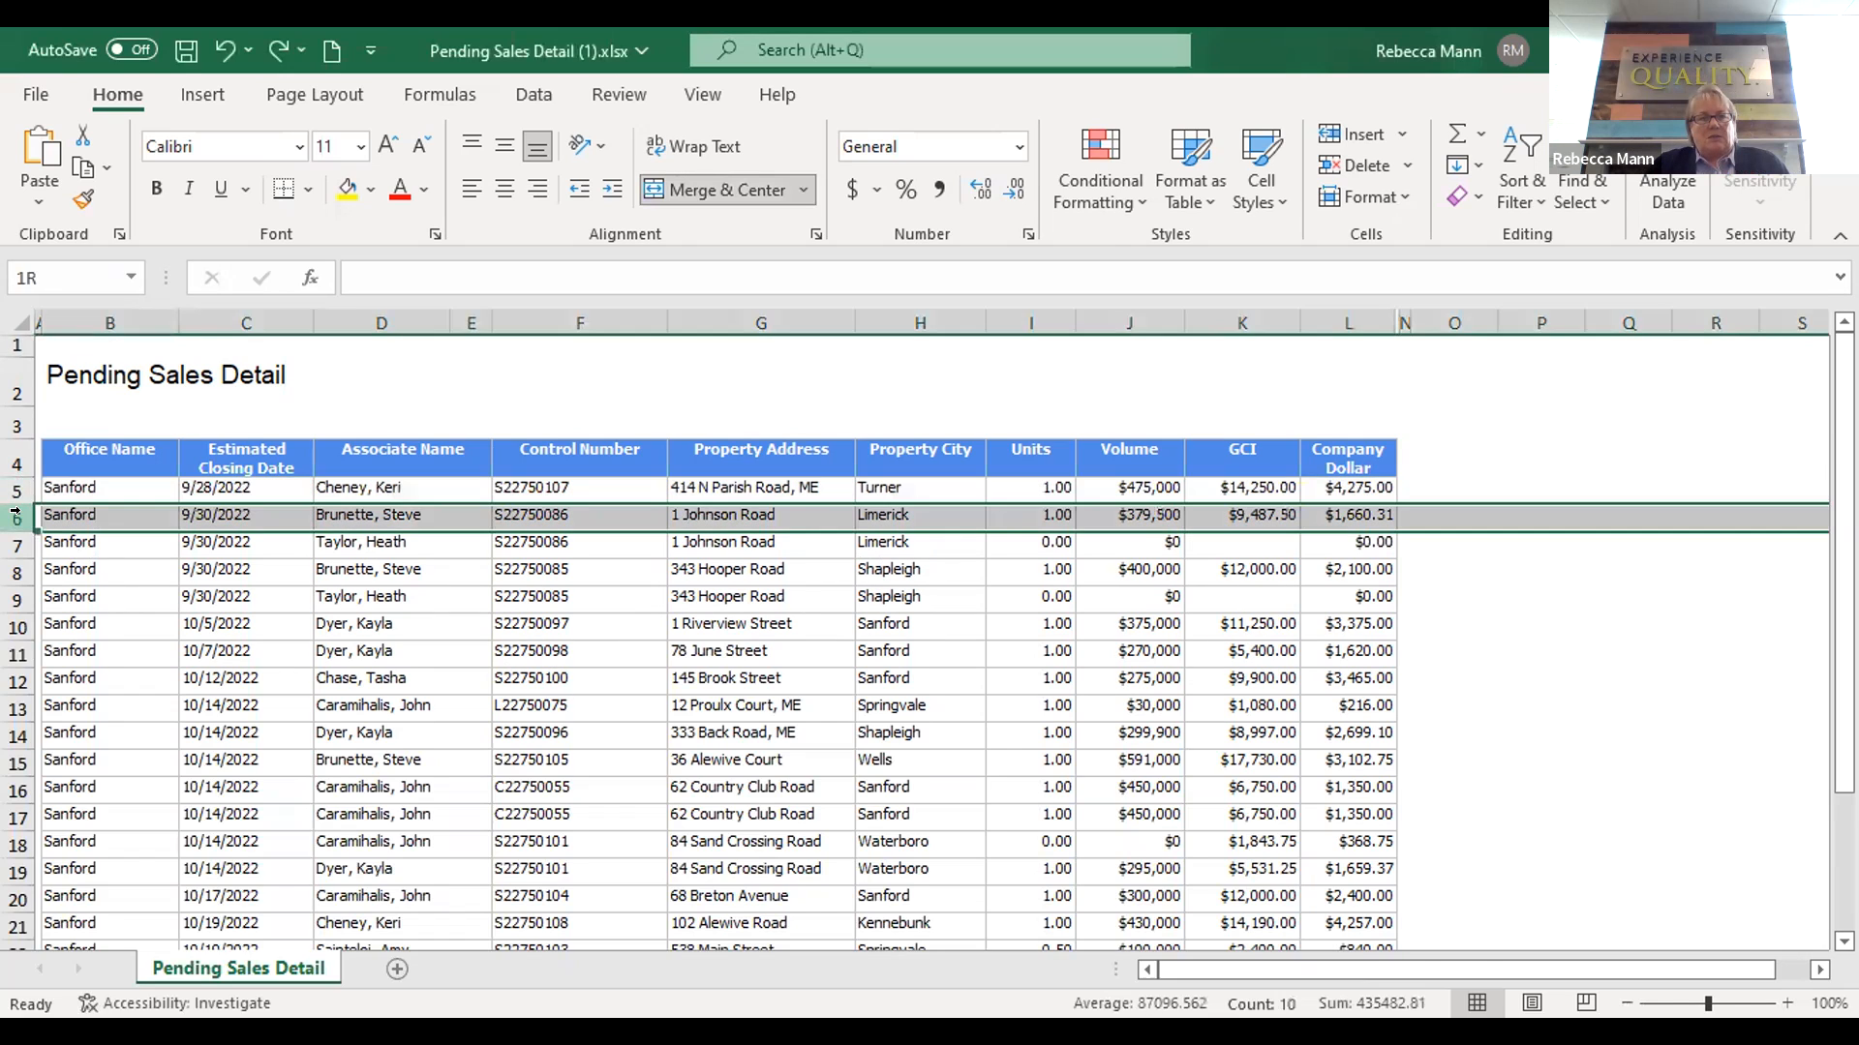
{"action": "left_click", "coordinate": [15, 485], "text": "ctrl"}
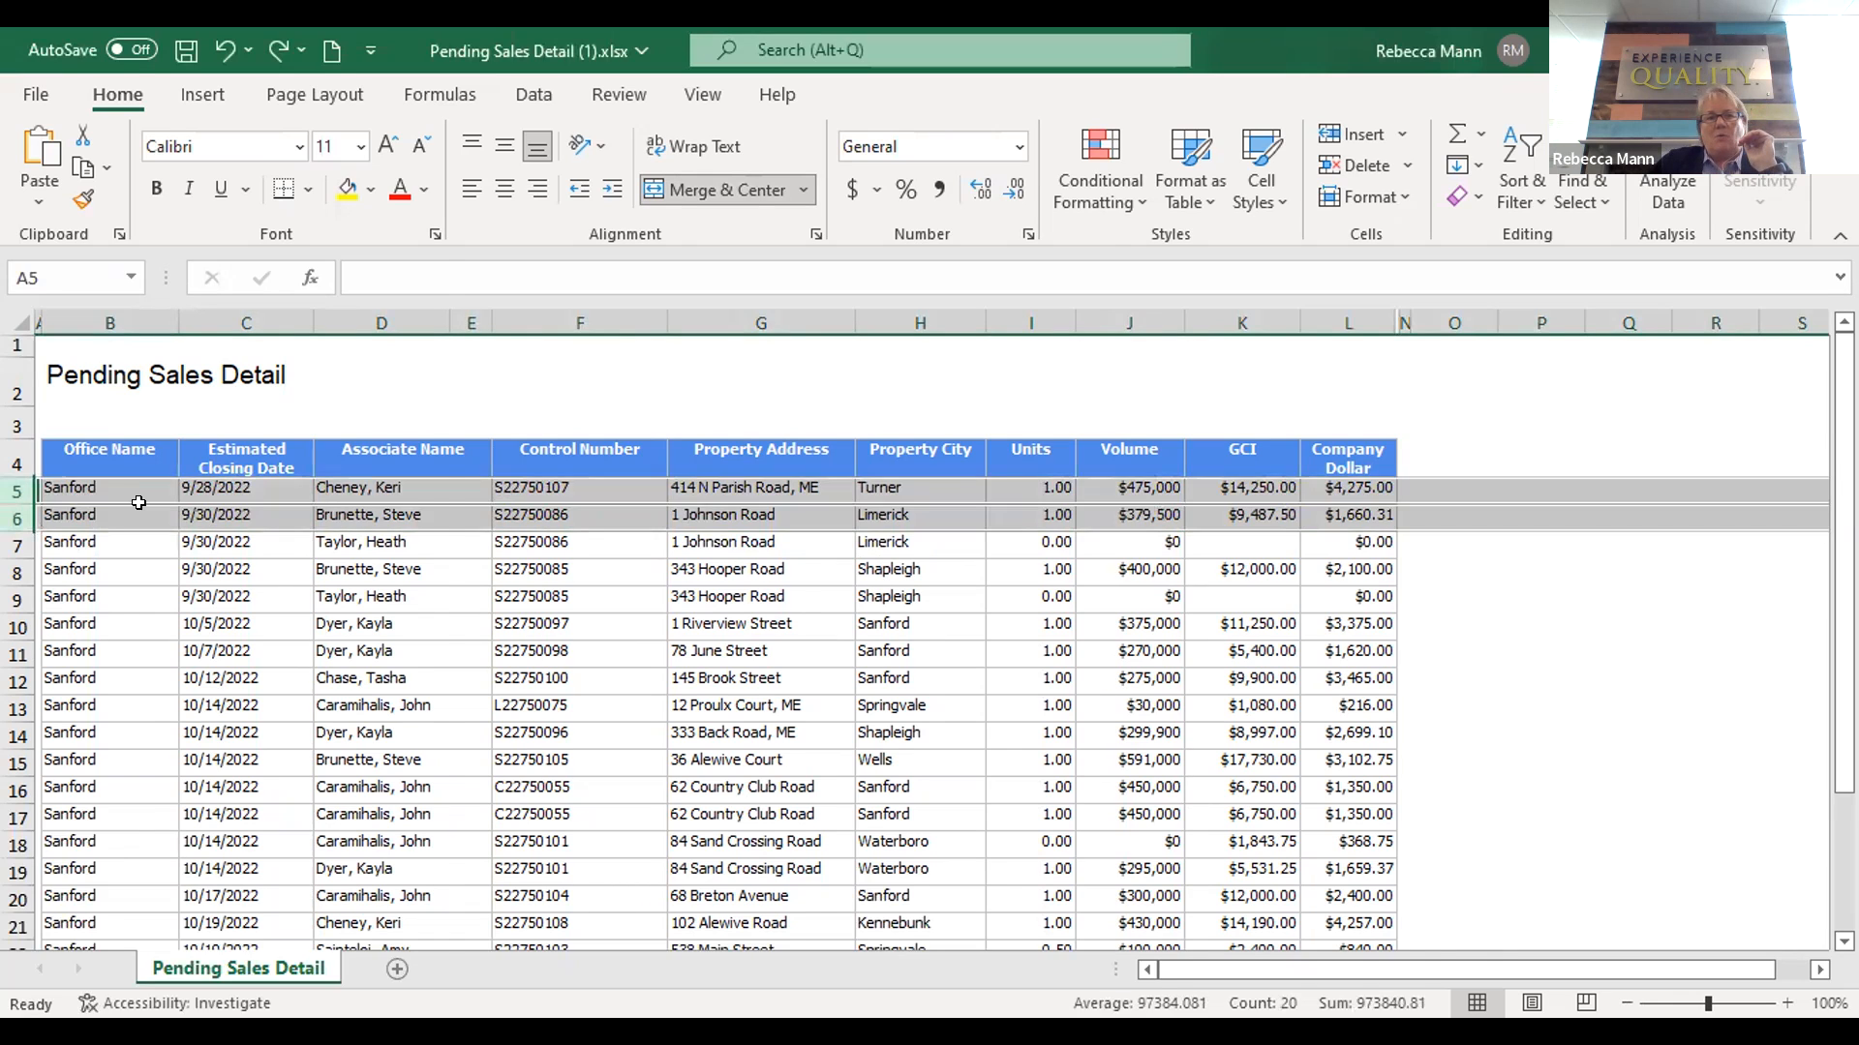
{"action": "right_click", "coordinate": [138, 503]}
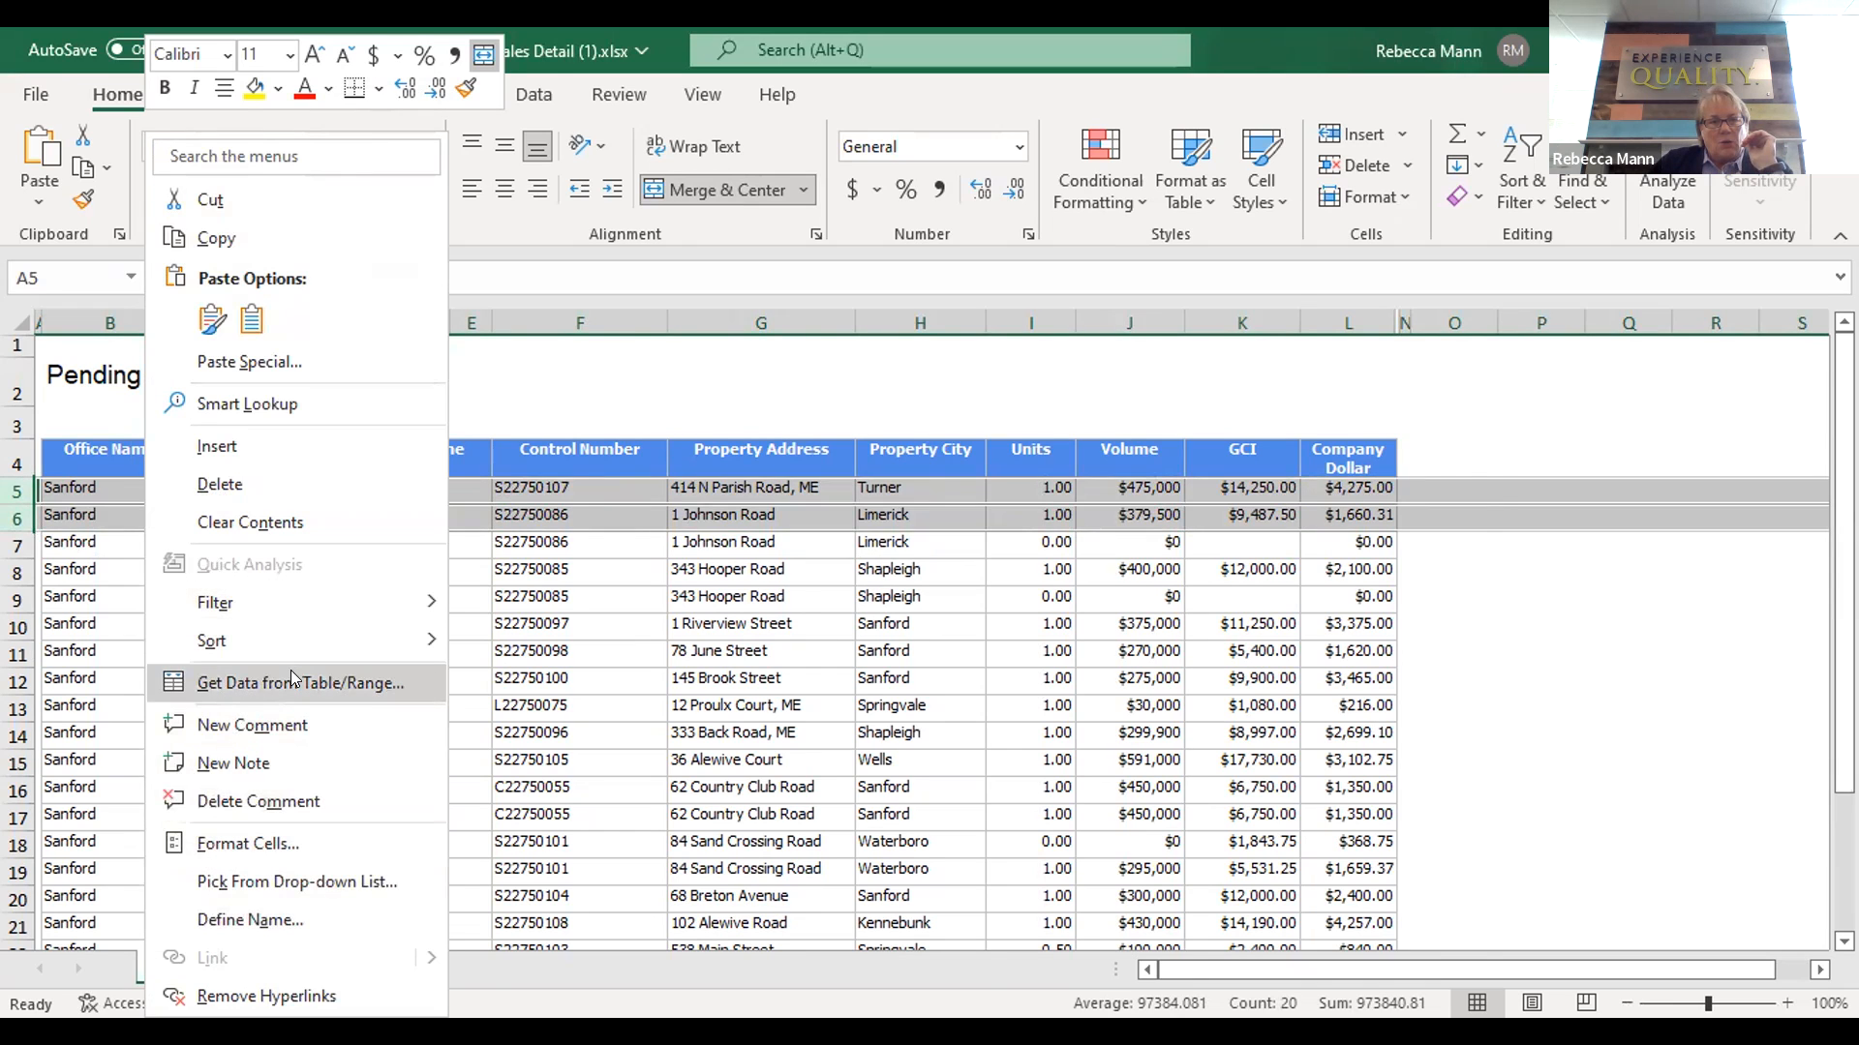
{"action": "left_click", "coordinate": [283, 486]}
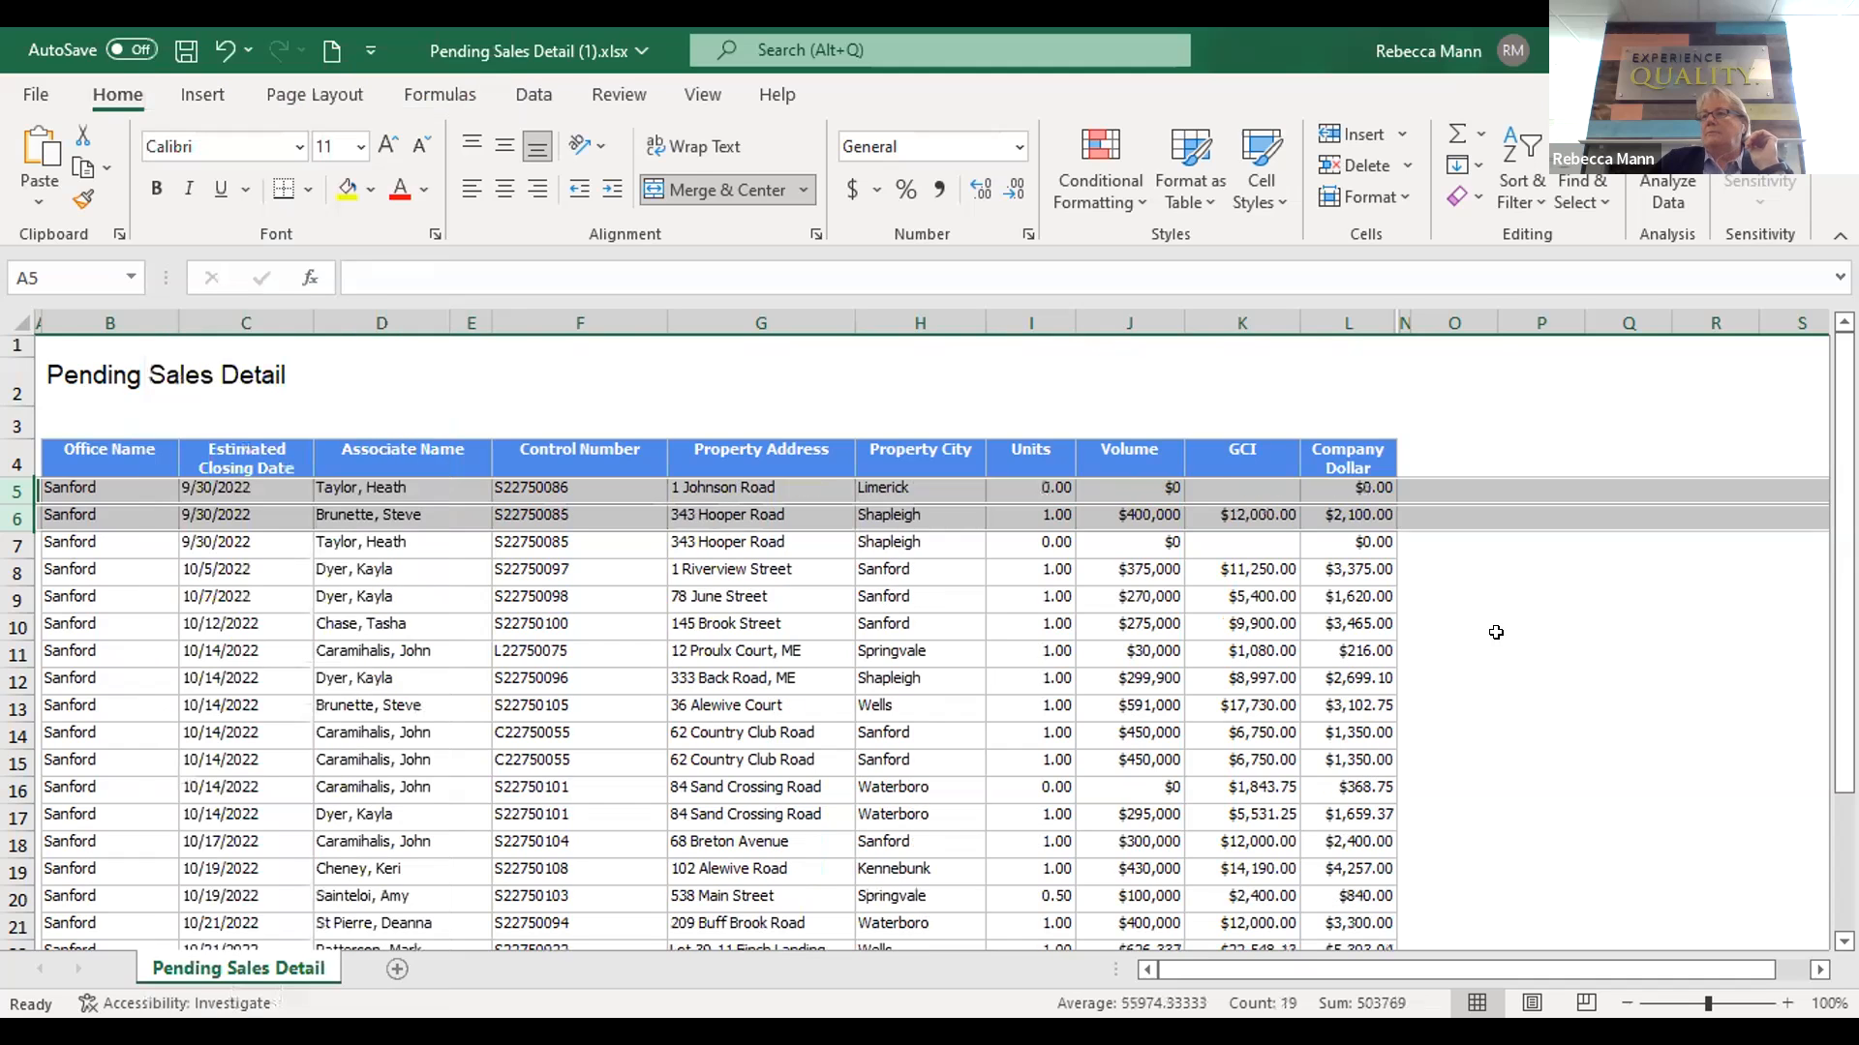
{"action": "left_click", "coordinate": [222, 44]}
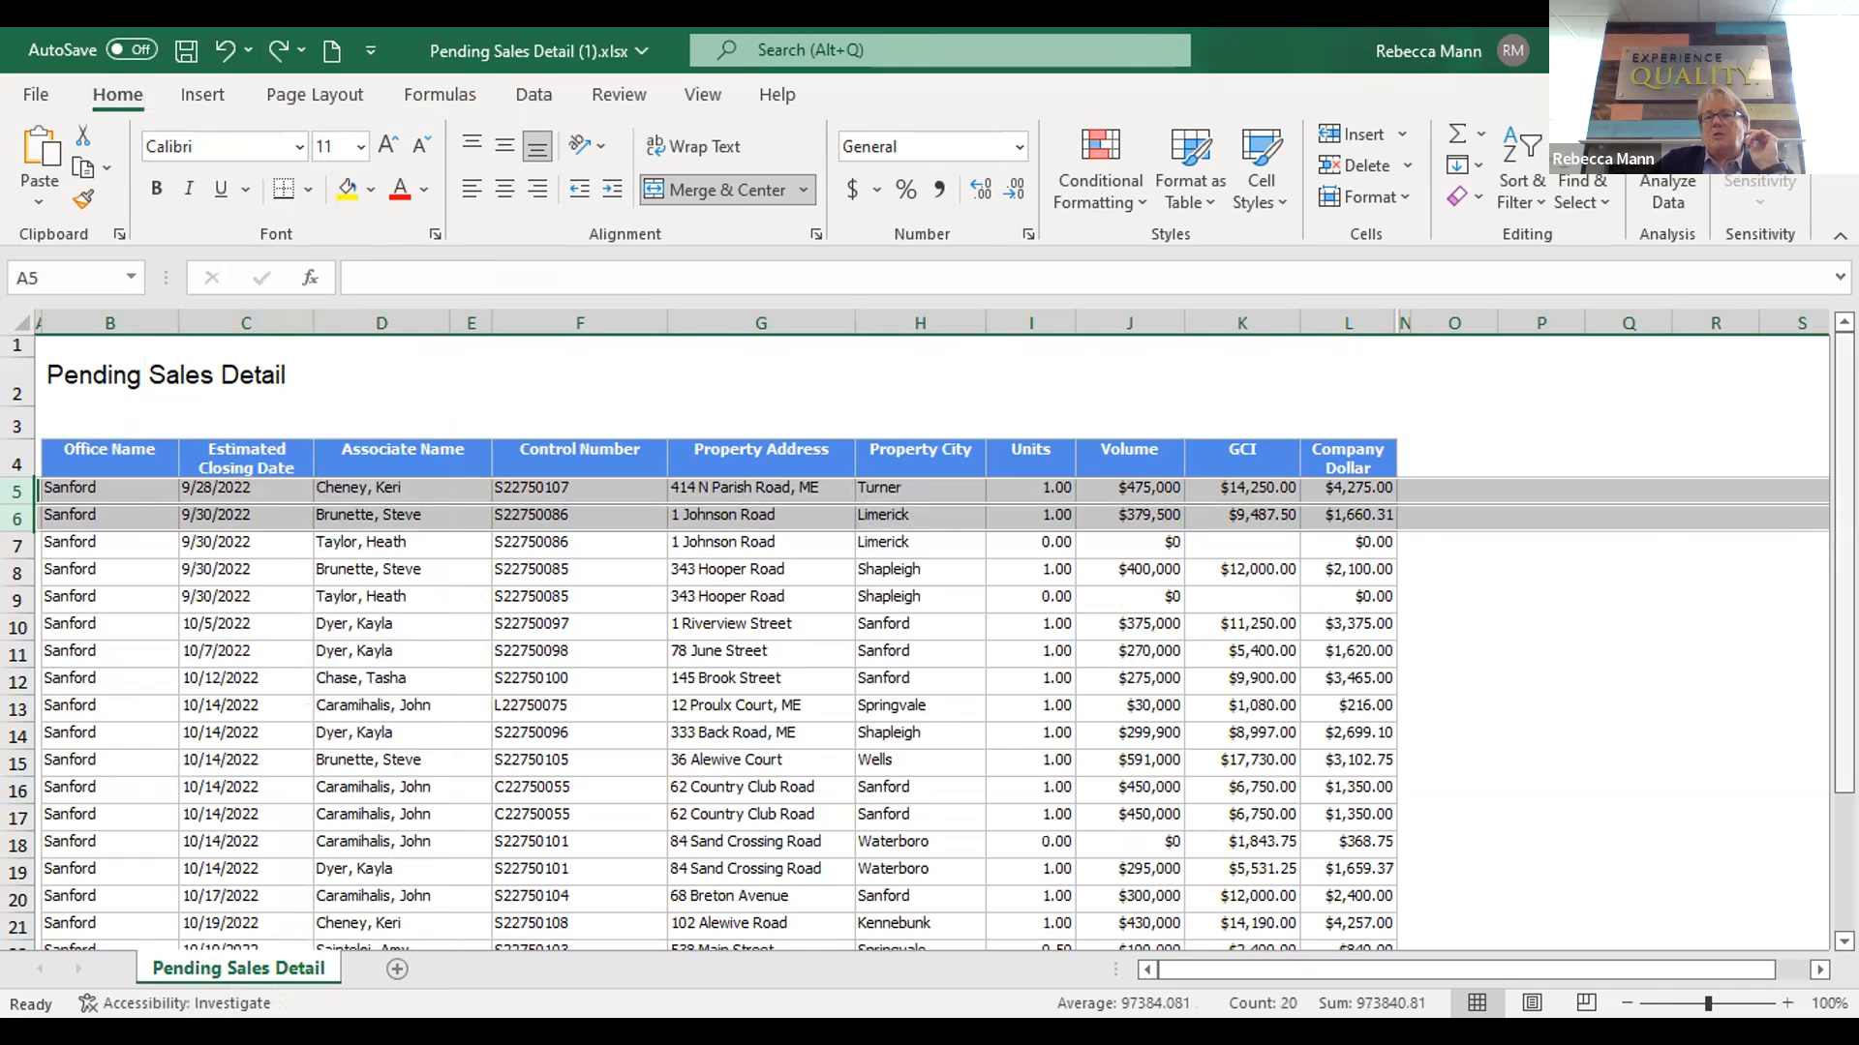
Delete the Sanford Total and Total rows, rows 27 and 28, from the end of the Pending Sales Detail sheet
{"action": "scroll", "coordinate": [914, 641], "scroll_direction": "down", "scroll_amount": 2}
{"action": "left_click_drag", "start_coordinate": [1844, 700], "coordinate": [1844, 688]}
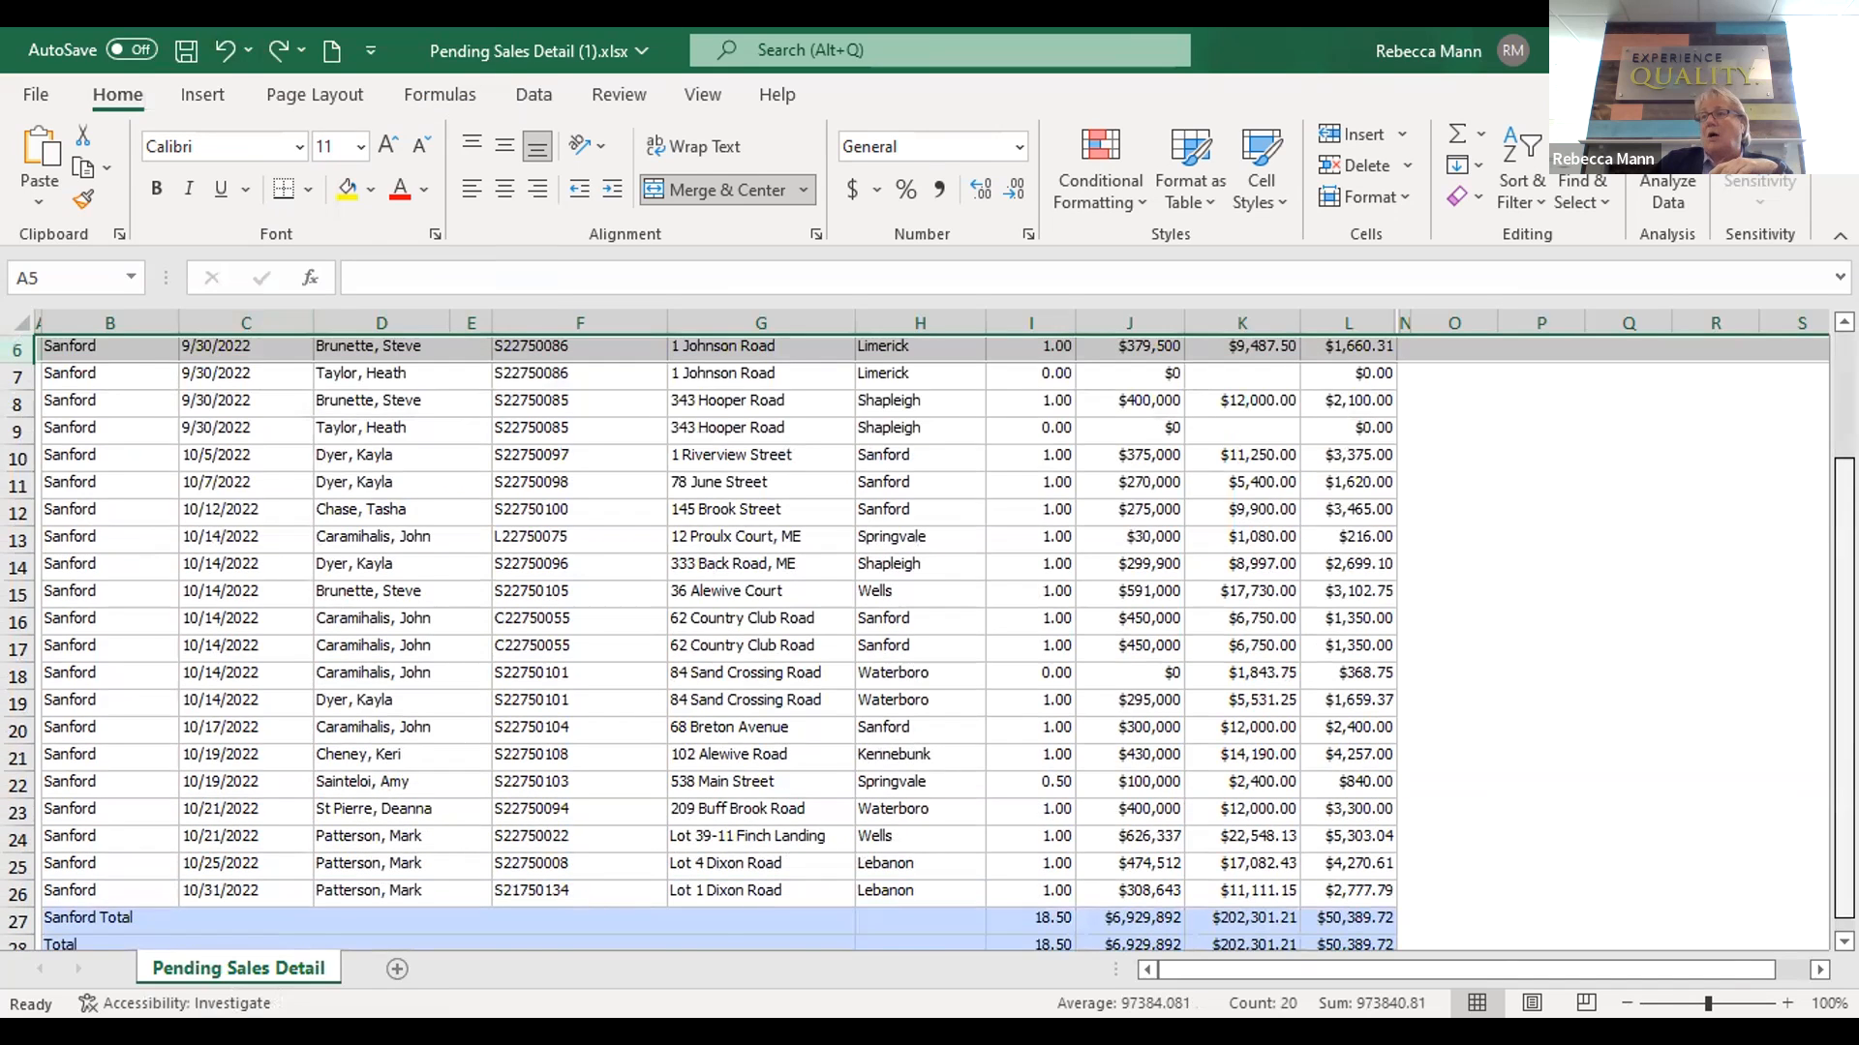
{"action": "scroll", "coordinate": [915, 639], "scroll_direction": "up", "scroll_amount": 2}
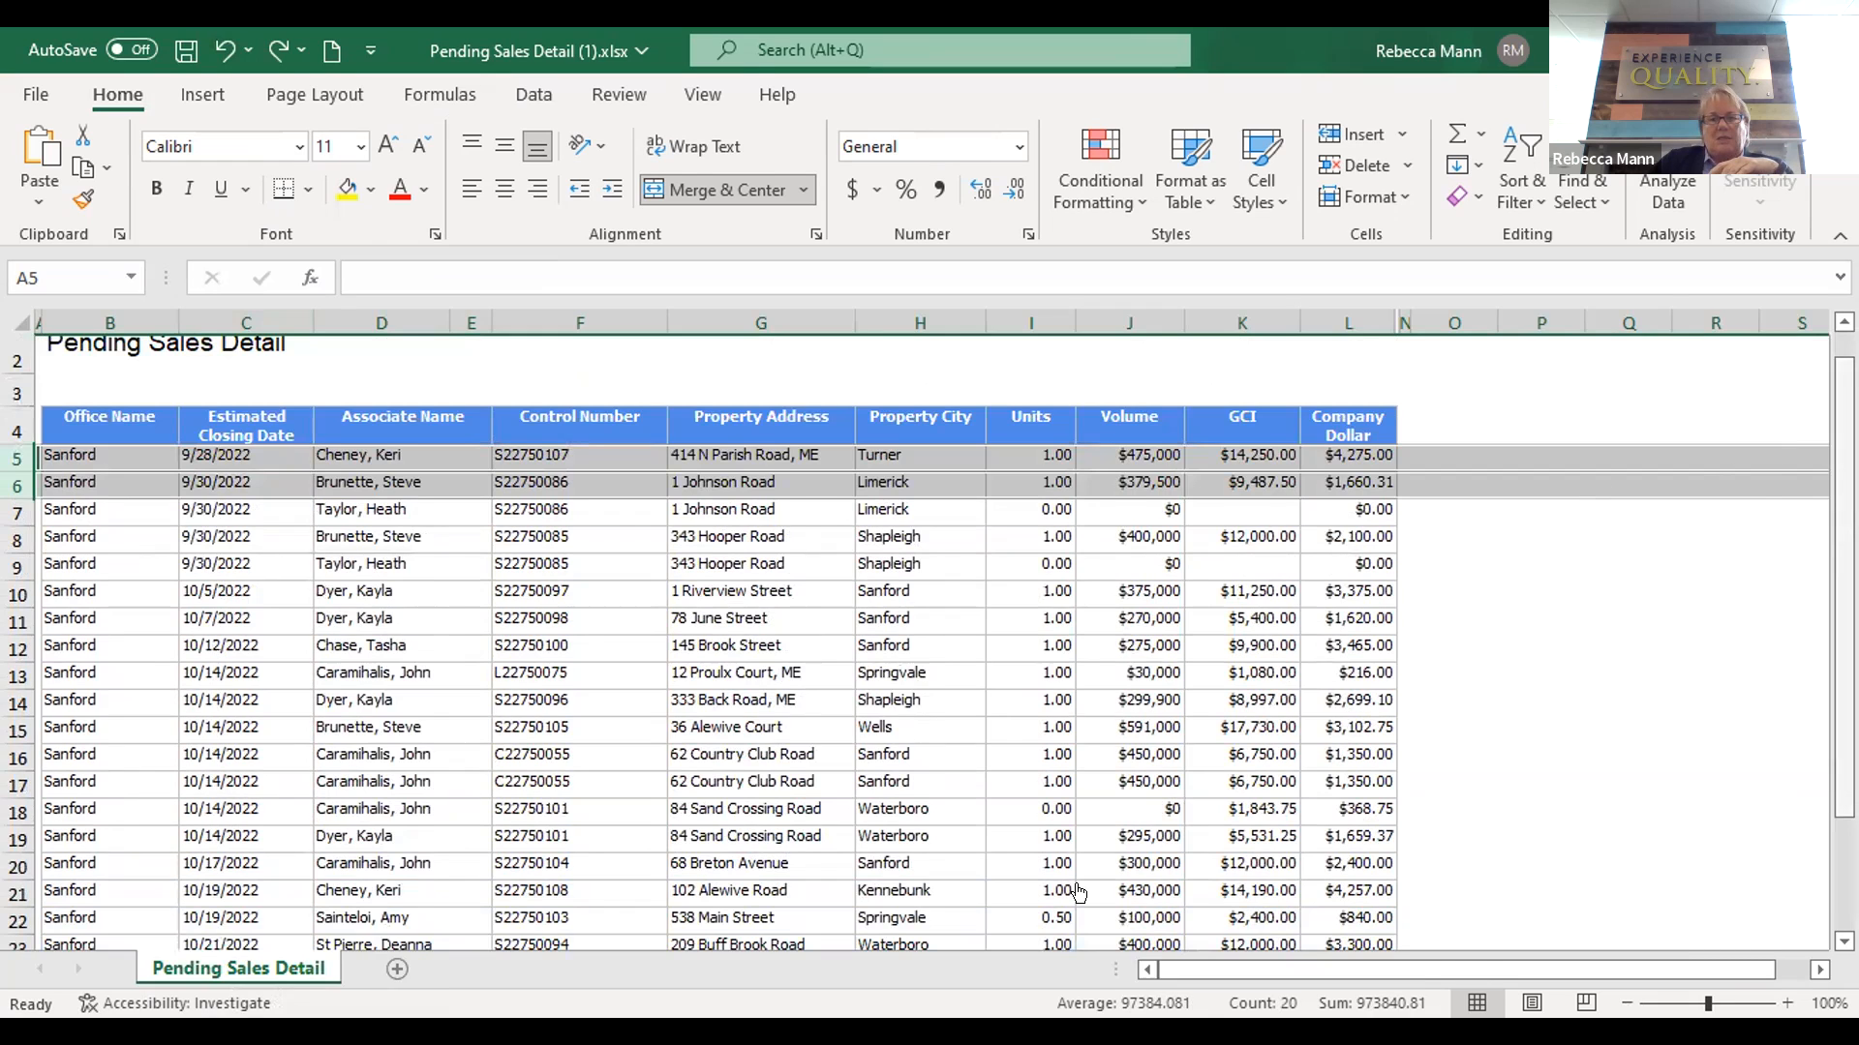
{"action": "scroll", "coordinate": [1077, 901], "scroll_direction": "down", "scroll_amount": 2}
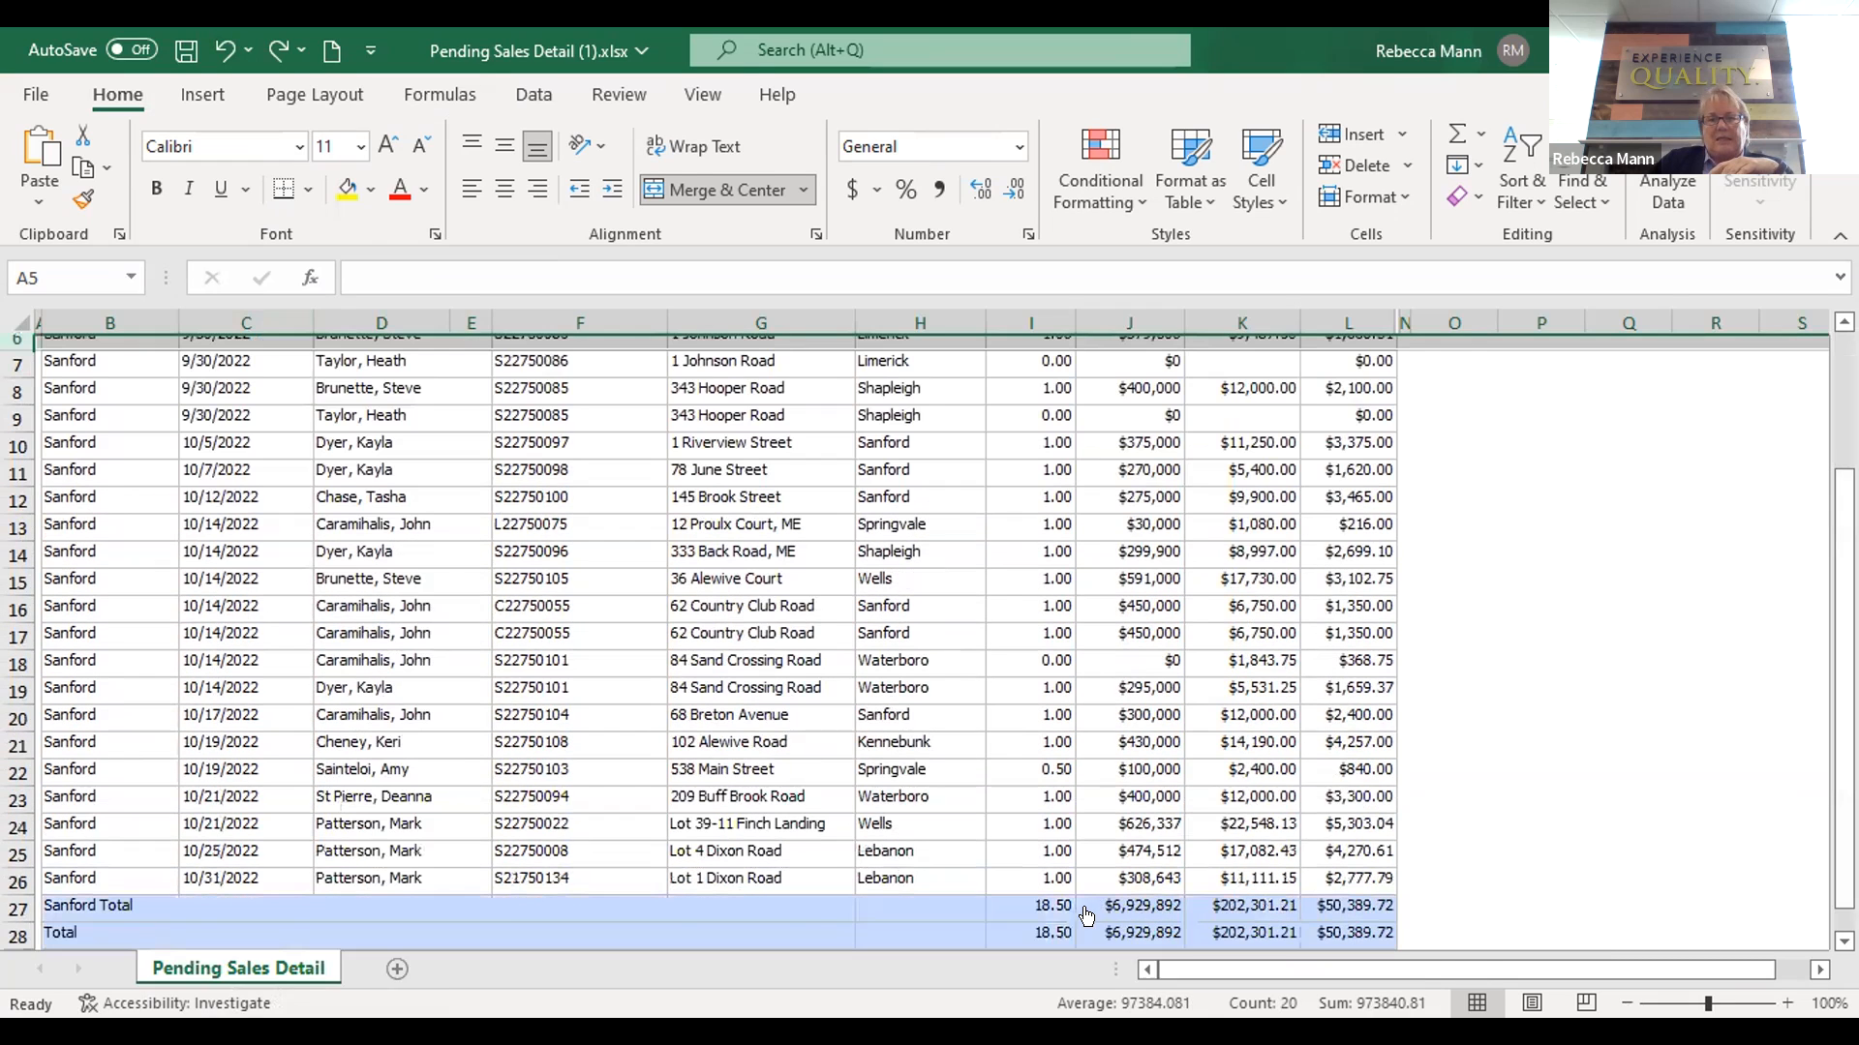
{"action": "left_click", "coordinate": [15, 906]}
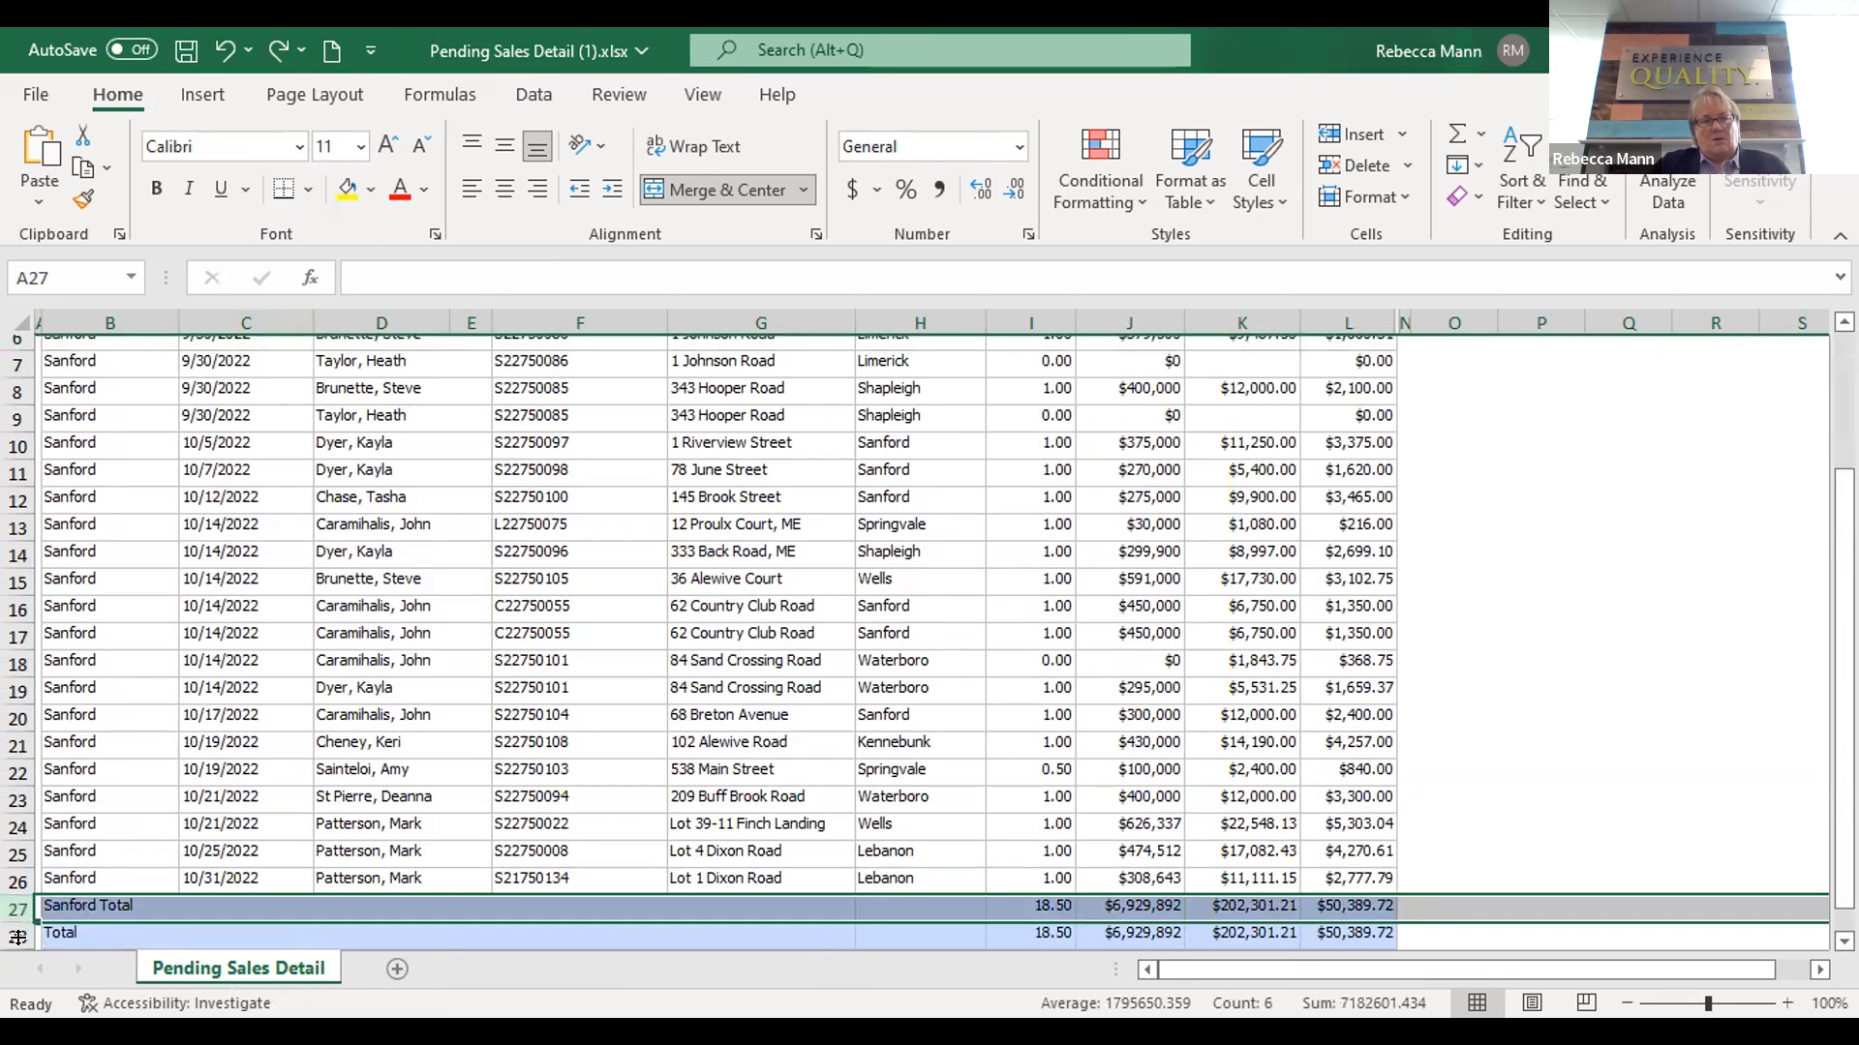
{"action": "left_click", "coordinate": [16, 934], "text": "ctrl"}
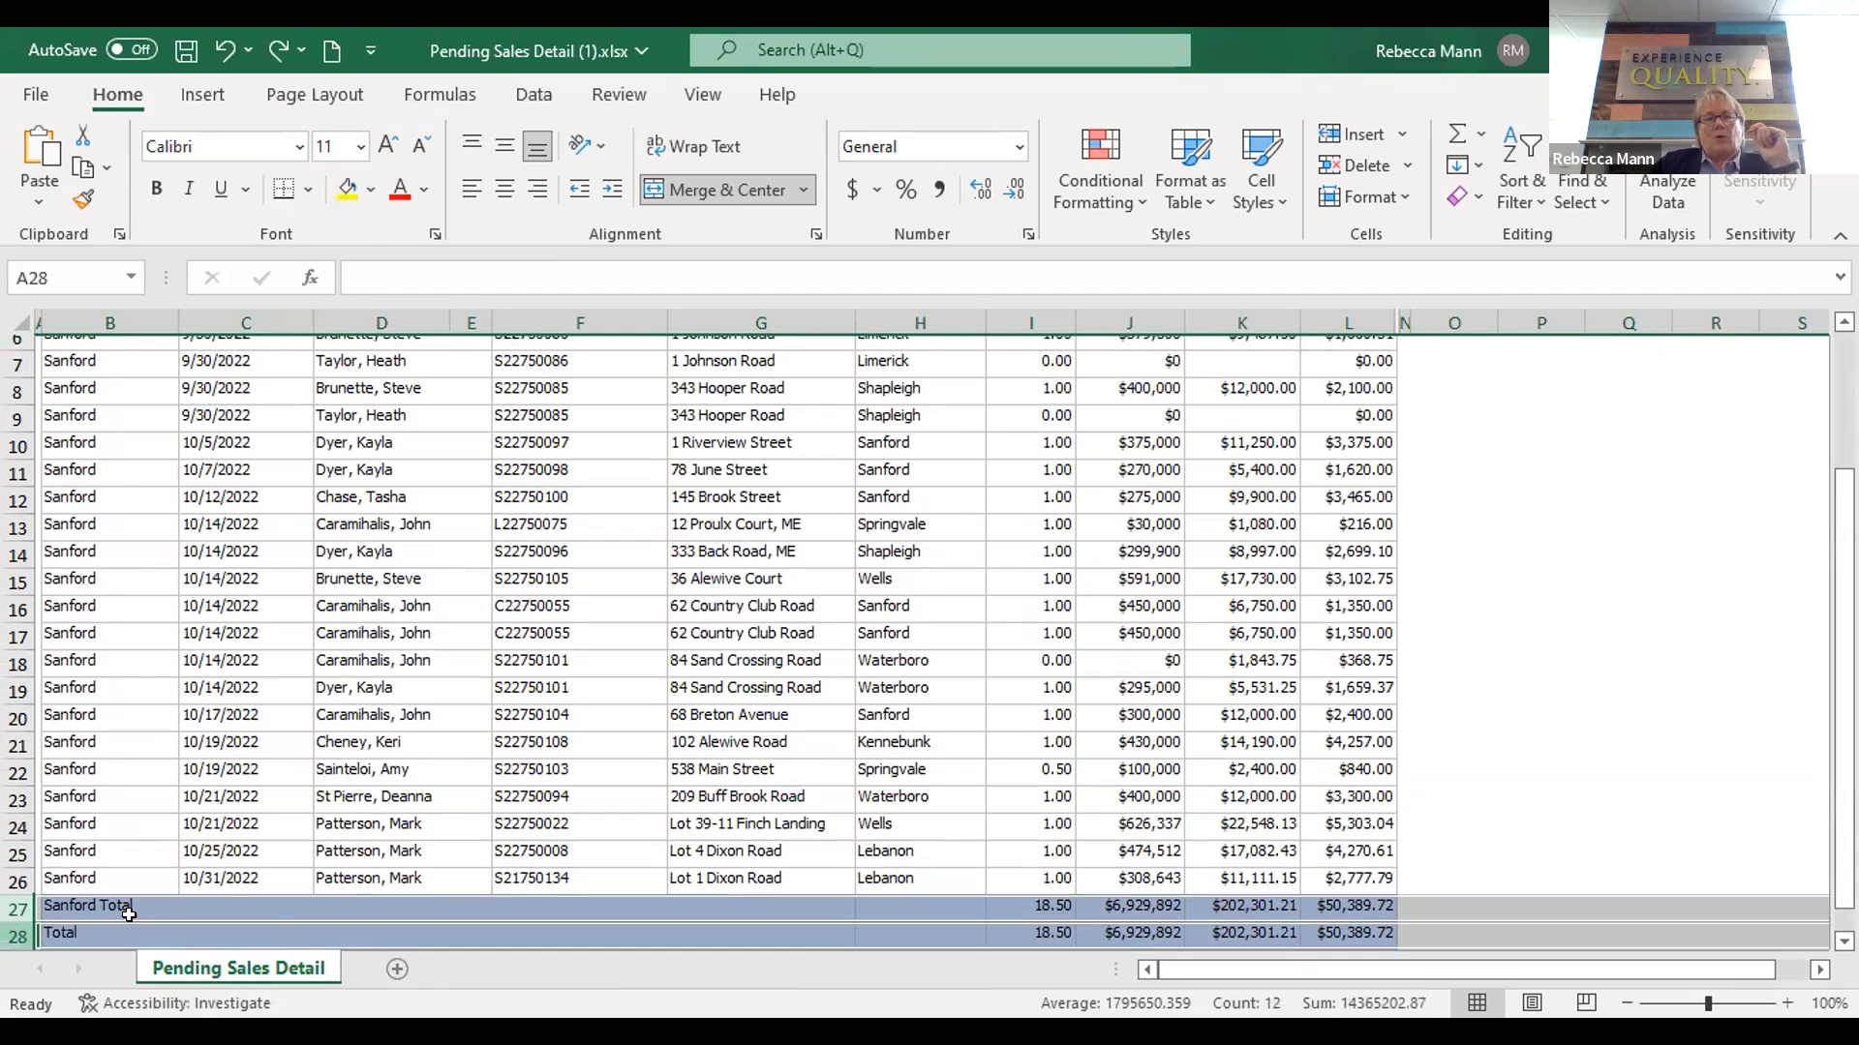
{"action": "right_click", "coordinate": [316, 911]}
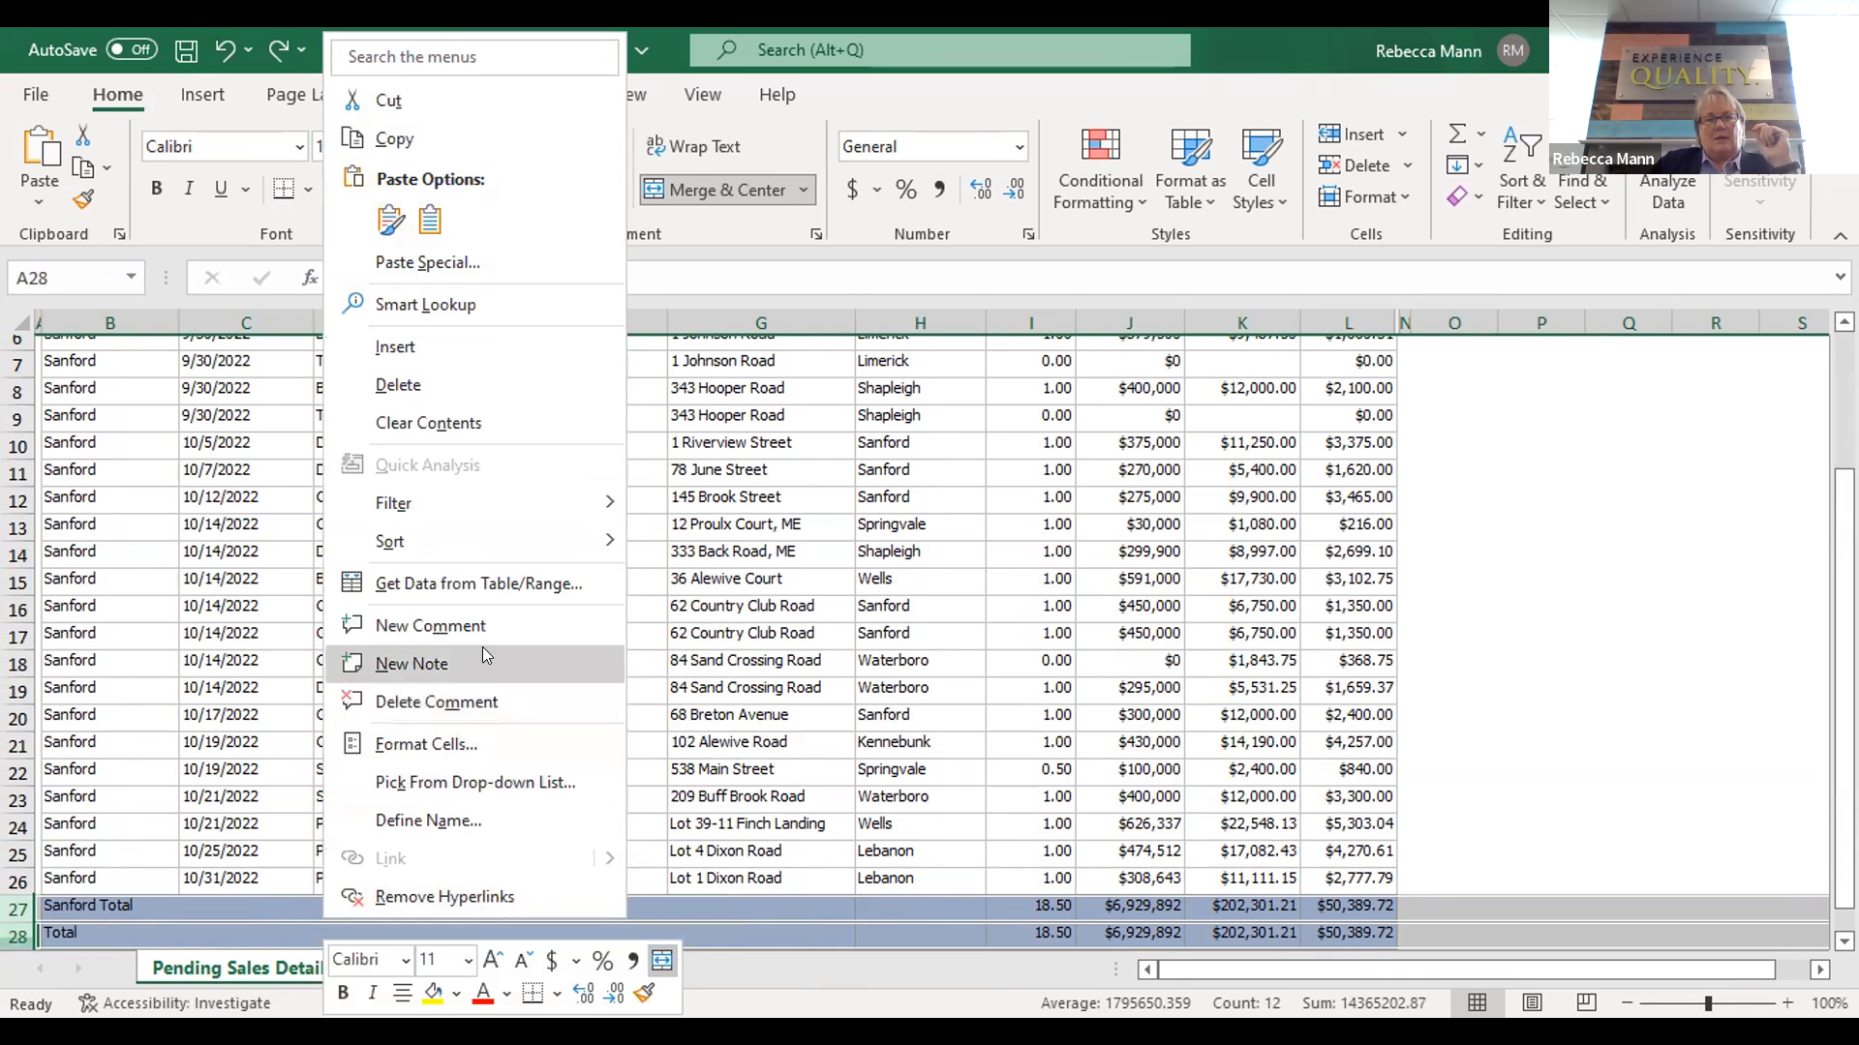
{"action": "left_click", "coordinate": [447, 384]}
{"action": "left_click", "coordinate": [1540, 663]}
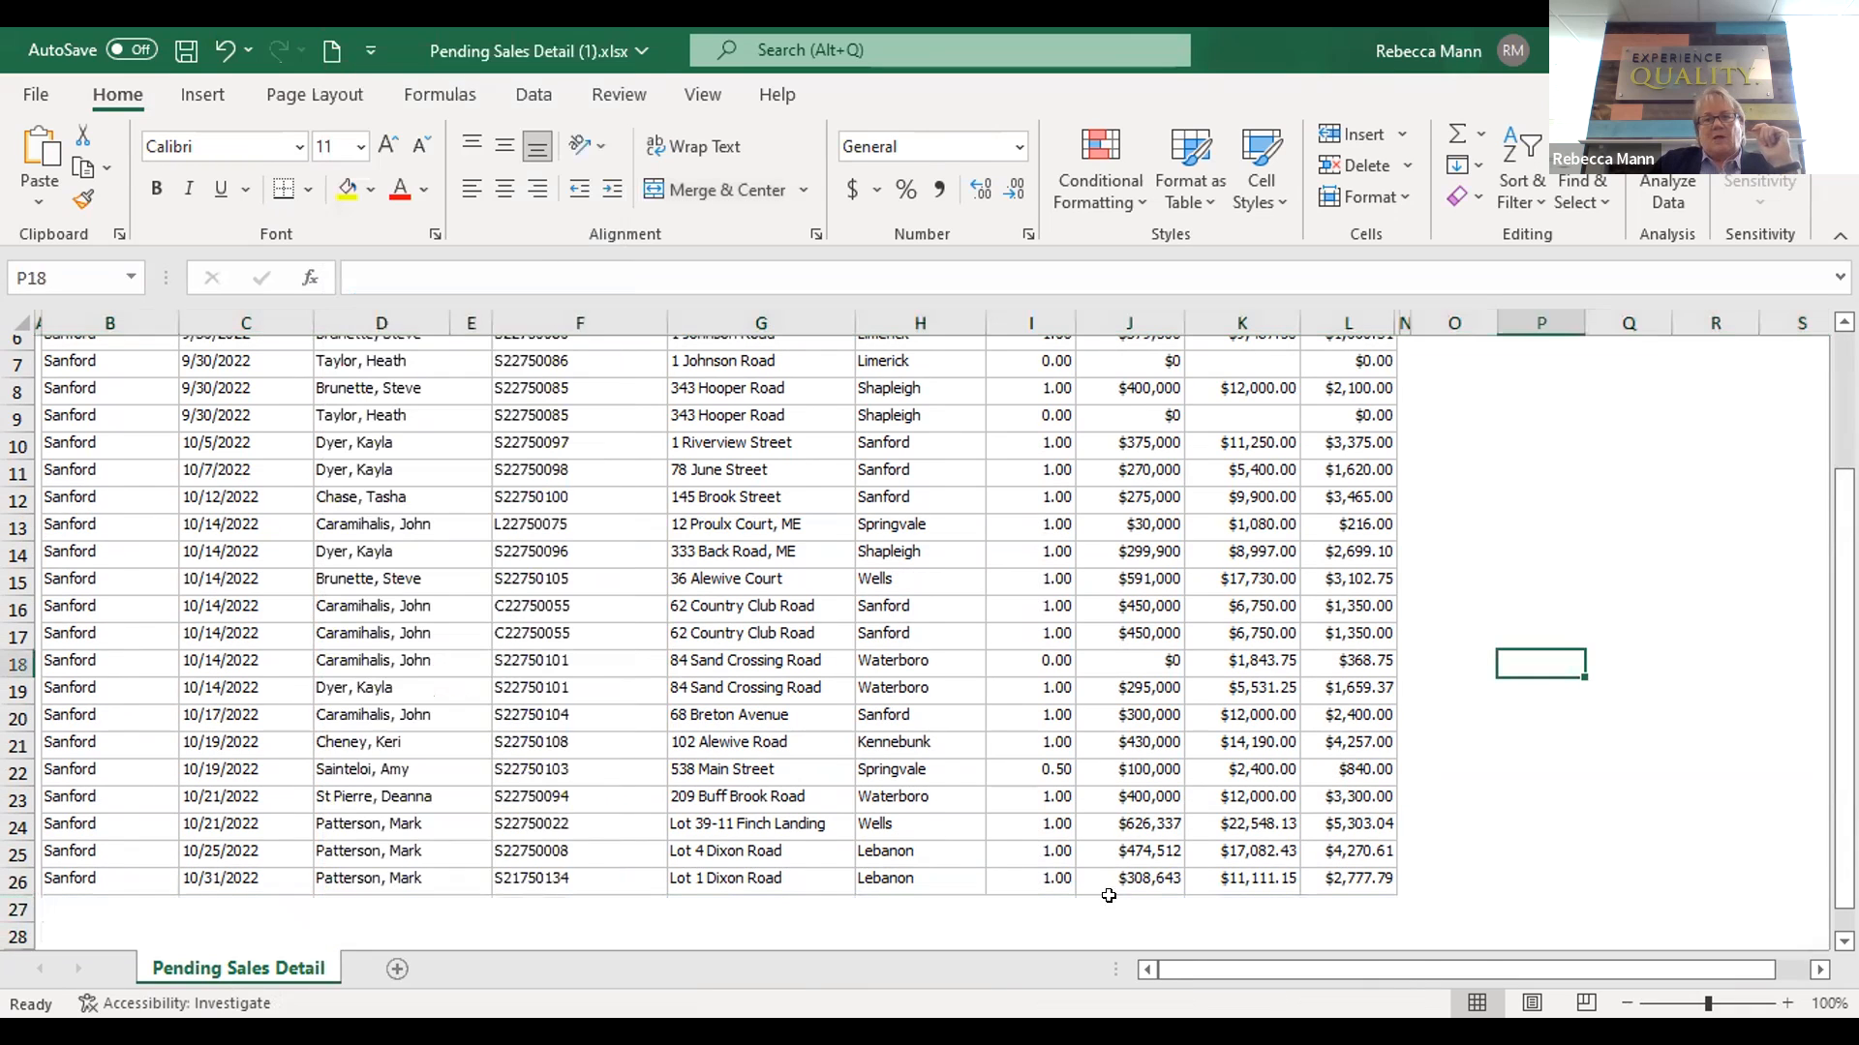
Total the Units column in cell I27 with AutoSum over the range I5:I26
{"action": "left_click", "coordinate": [1055, 905]}
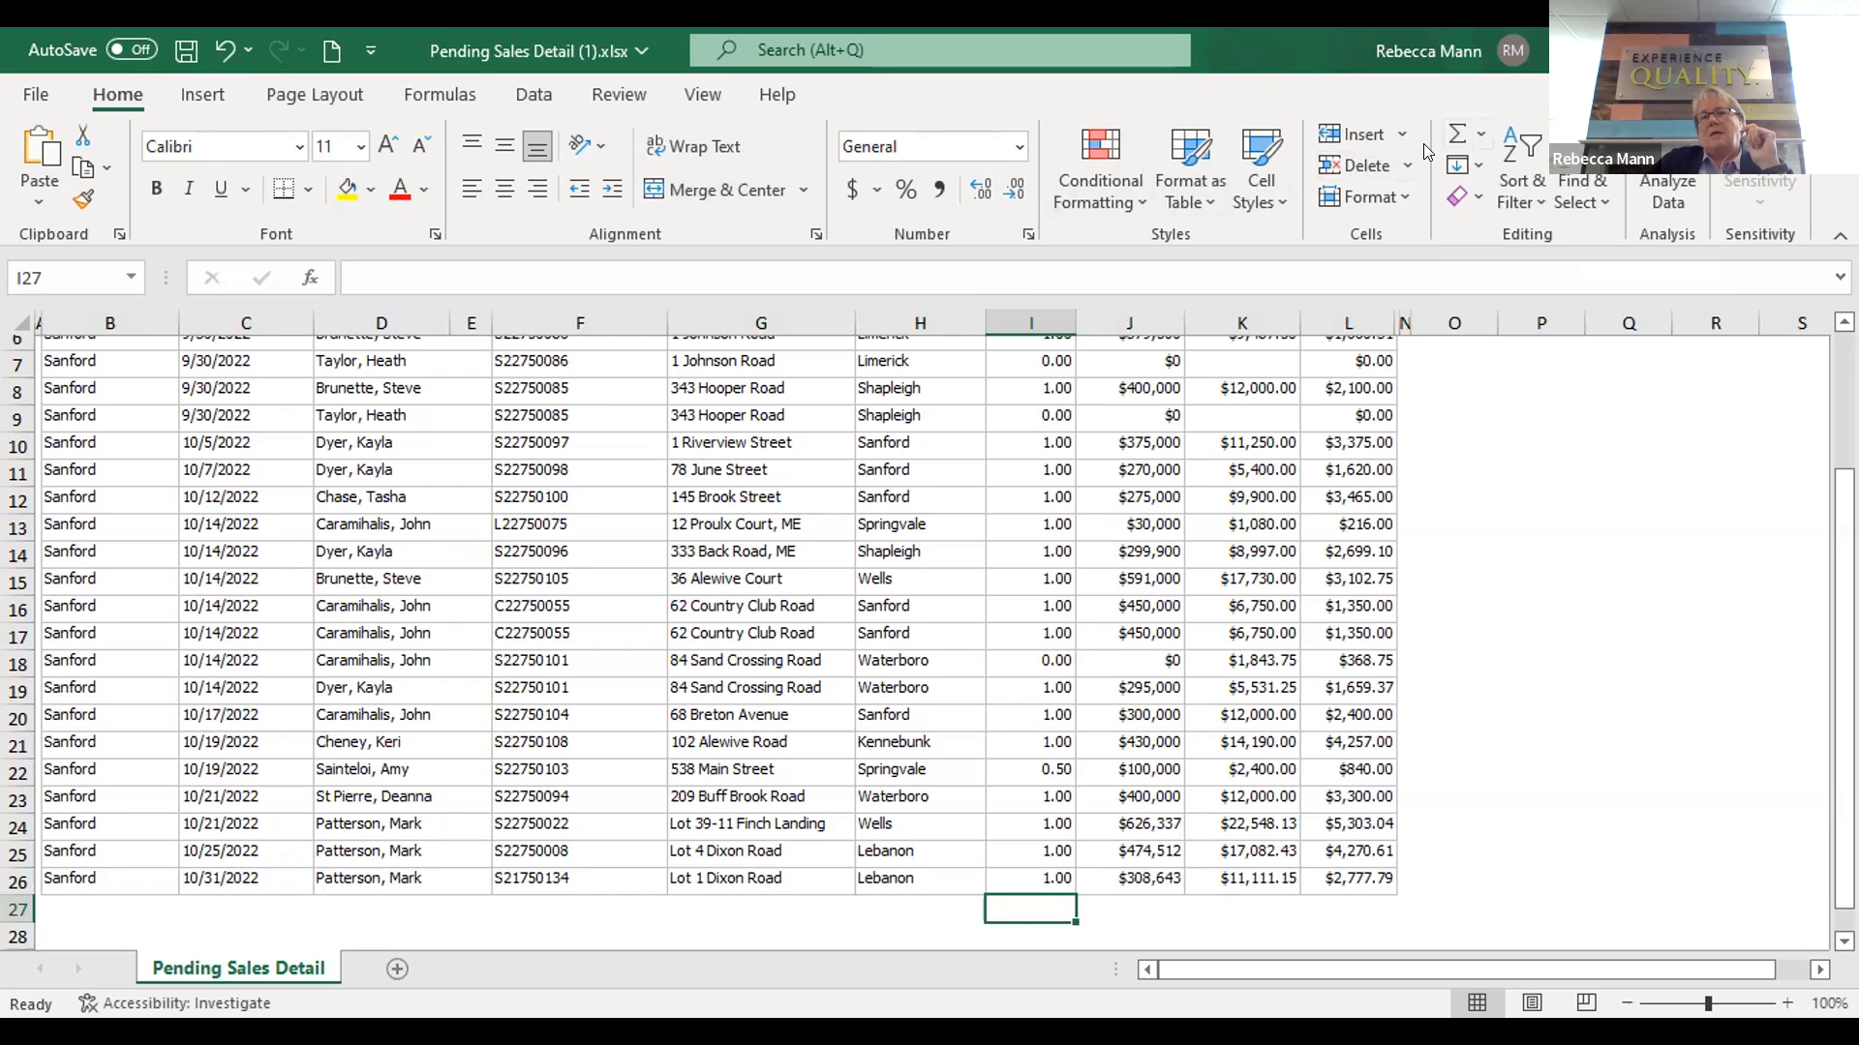
{"action": "left_click", "coordinate": [1482, 138]}
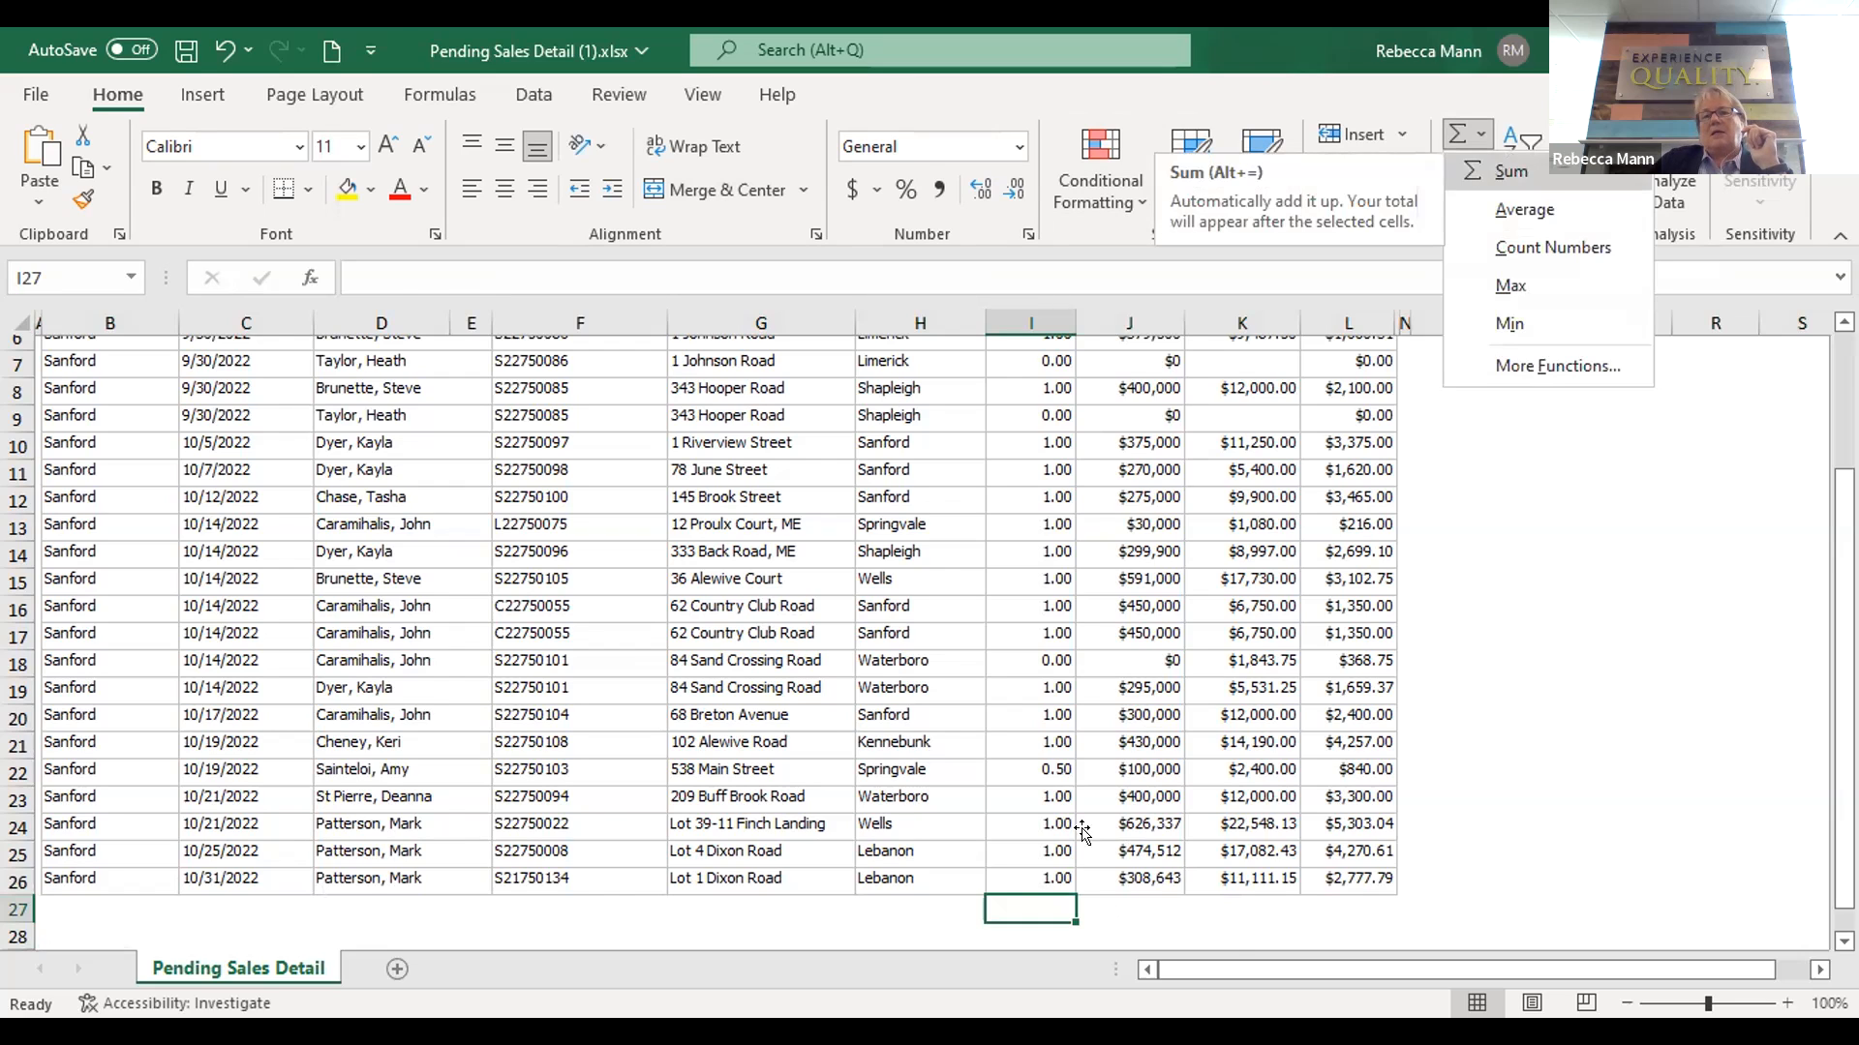
{"action": "left_click", "coordinate": [1505, 172]}
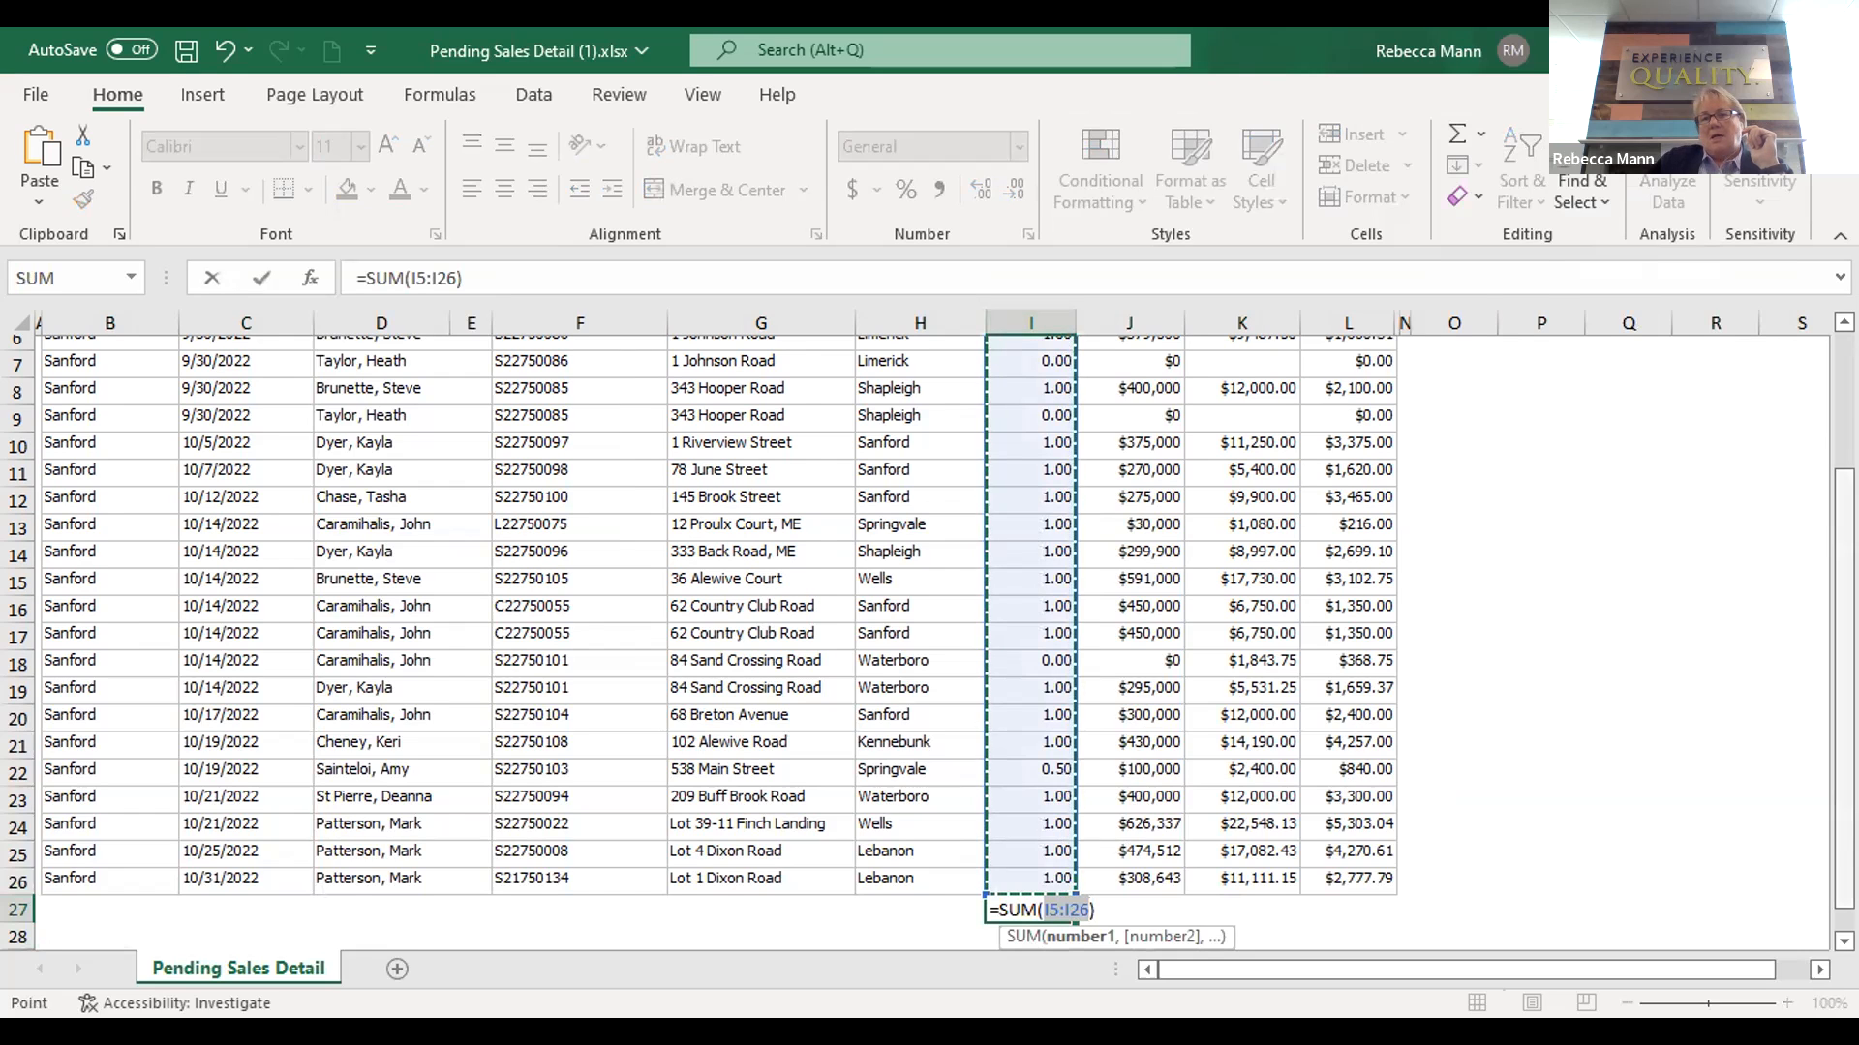
{"action": "scroll", "coordinate": [716, 639], "scroll_direction": "up", "scroll_amount": 2}
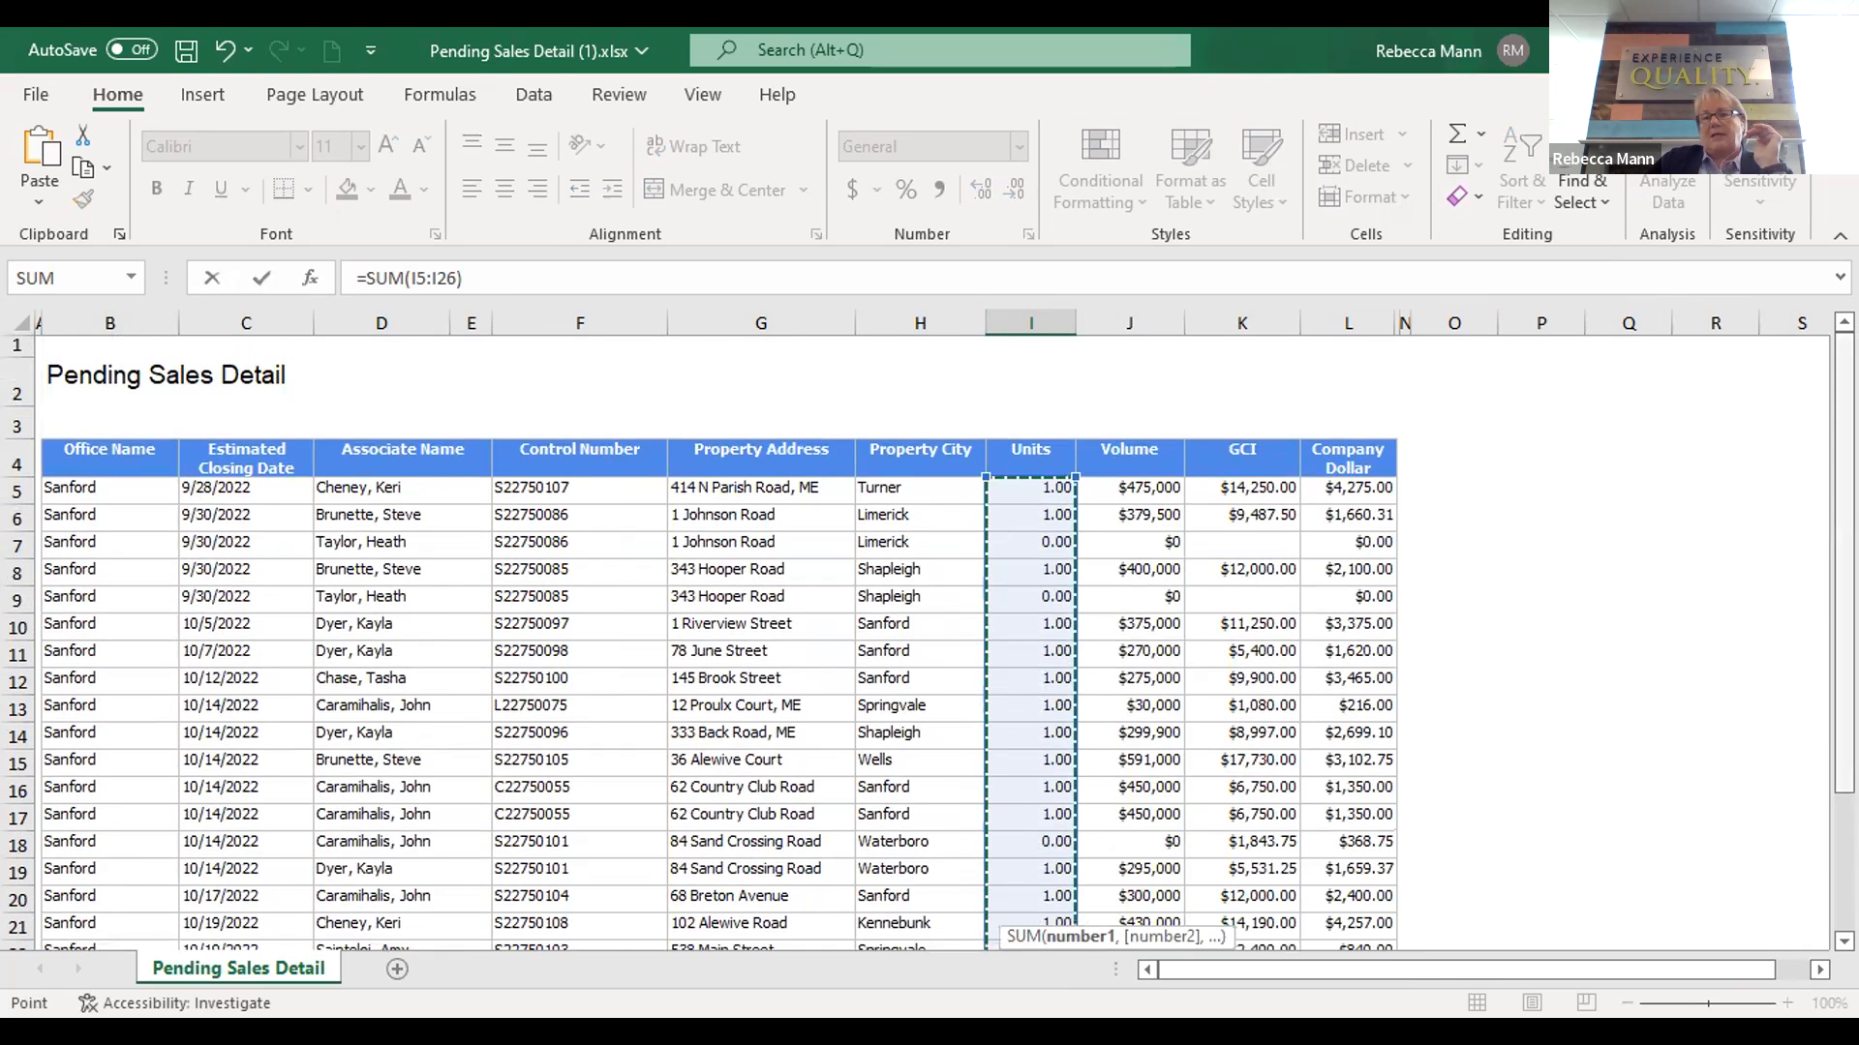
{"action": "scroll", "coordinate": [1608, 870], "scroll_direction": "down", "scroll_amount": 2}
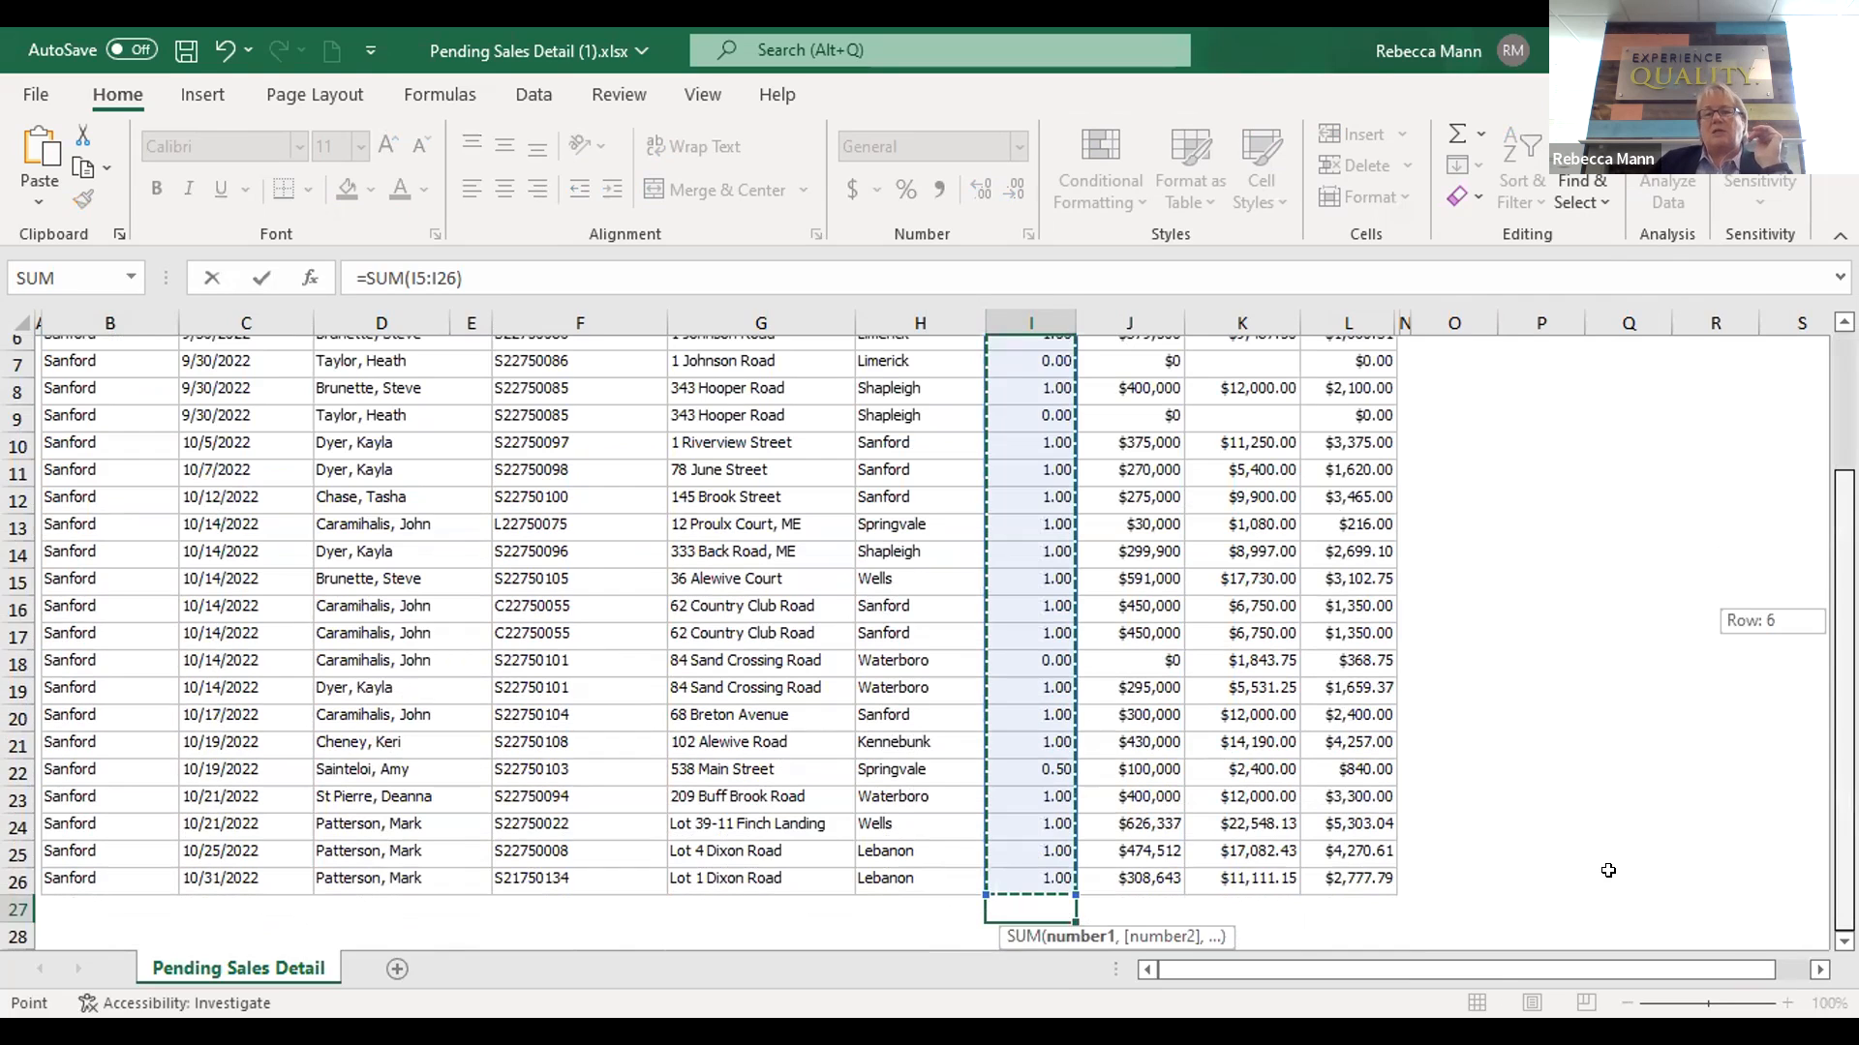
{"action": "key", "text": "Return"}
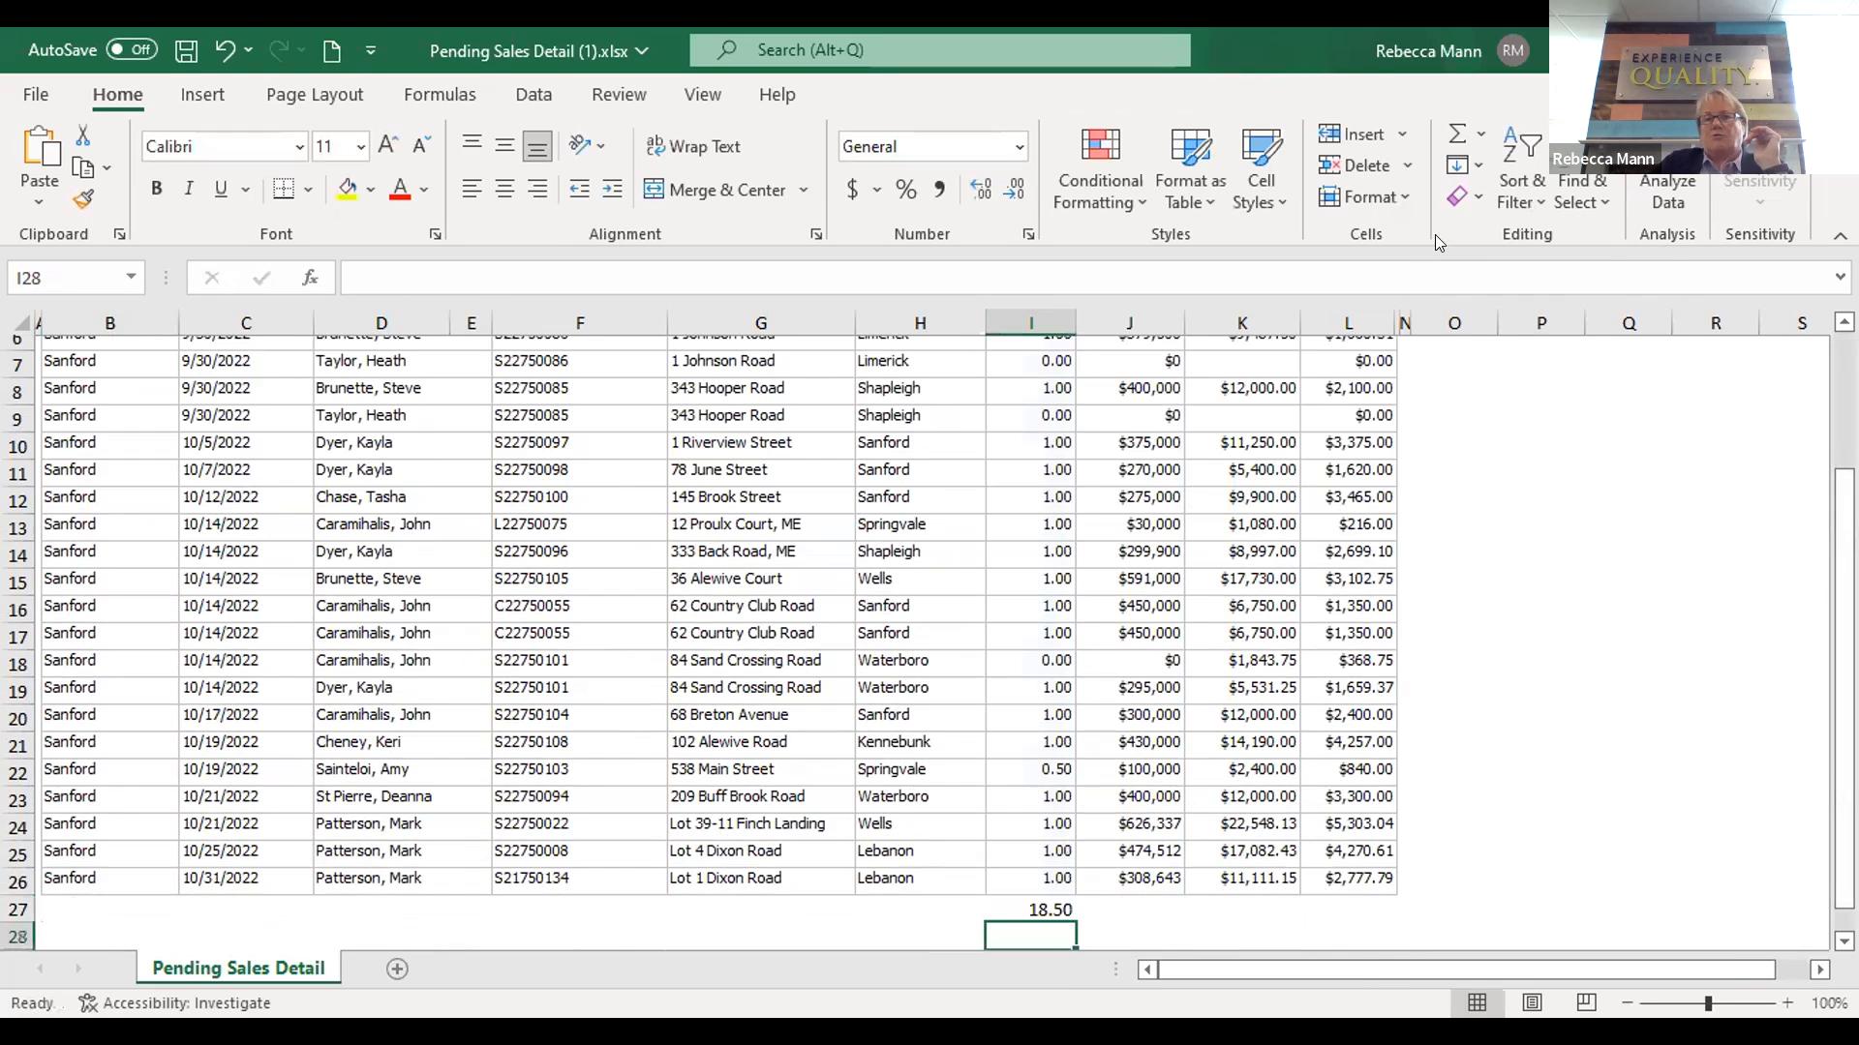
{"action": "left_click", "coordinate": [1422, 708]}
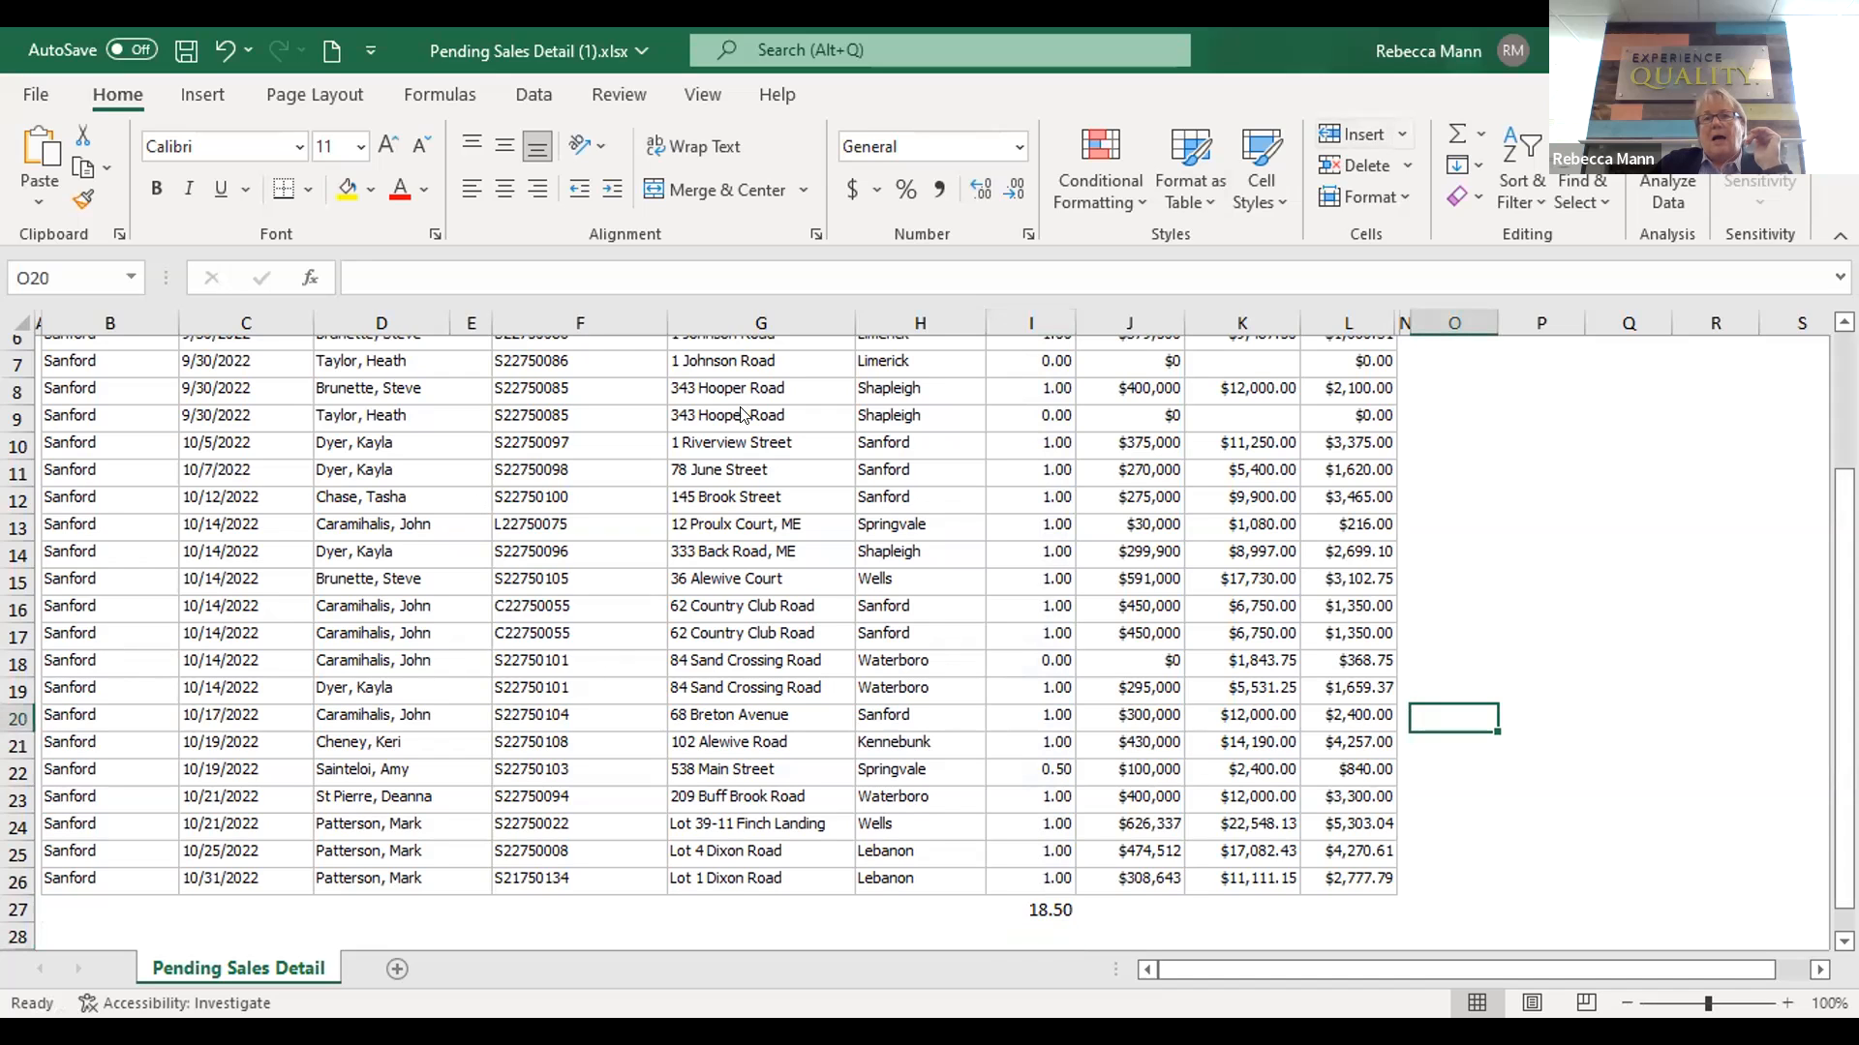
{"action": "left_click", "coordinate": [1482, 135]}
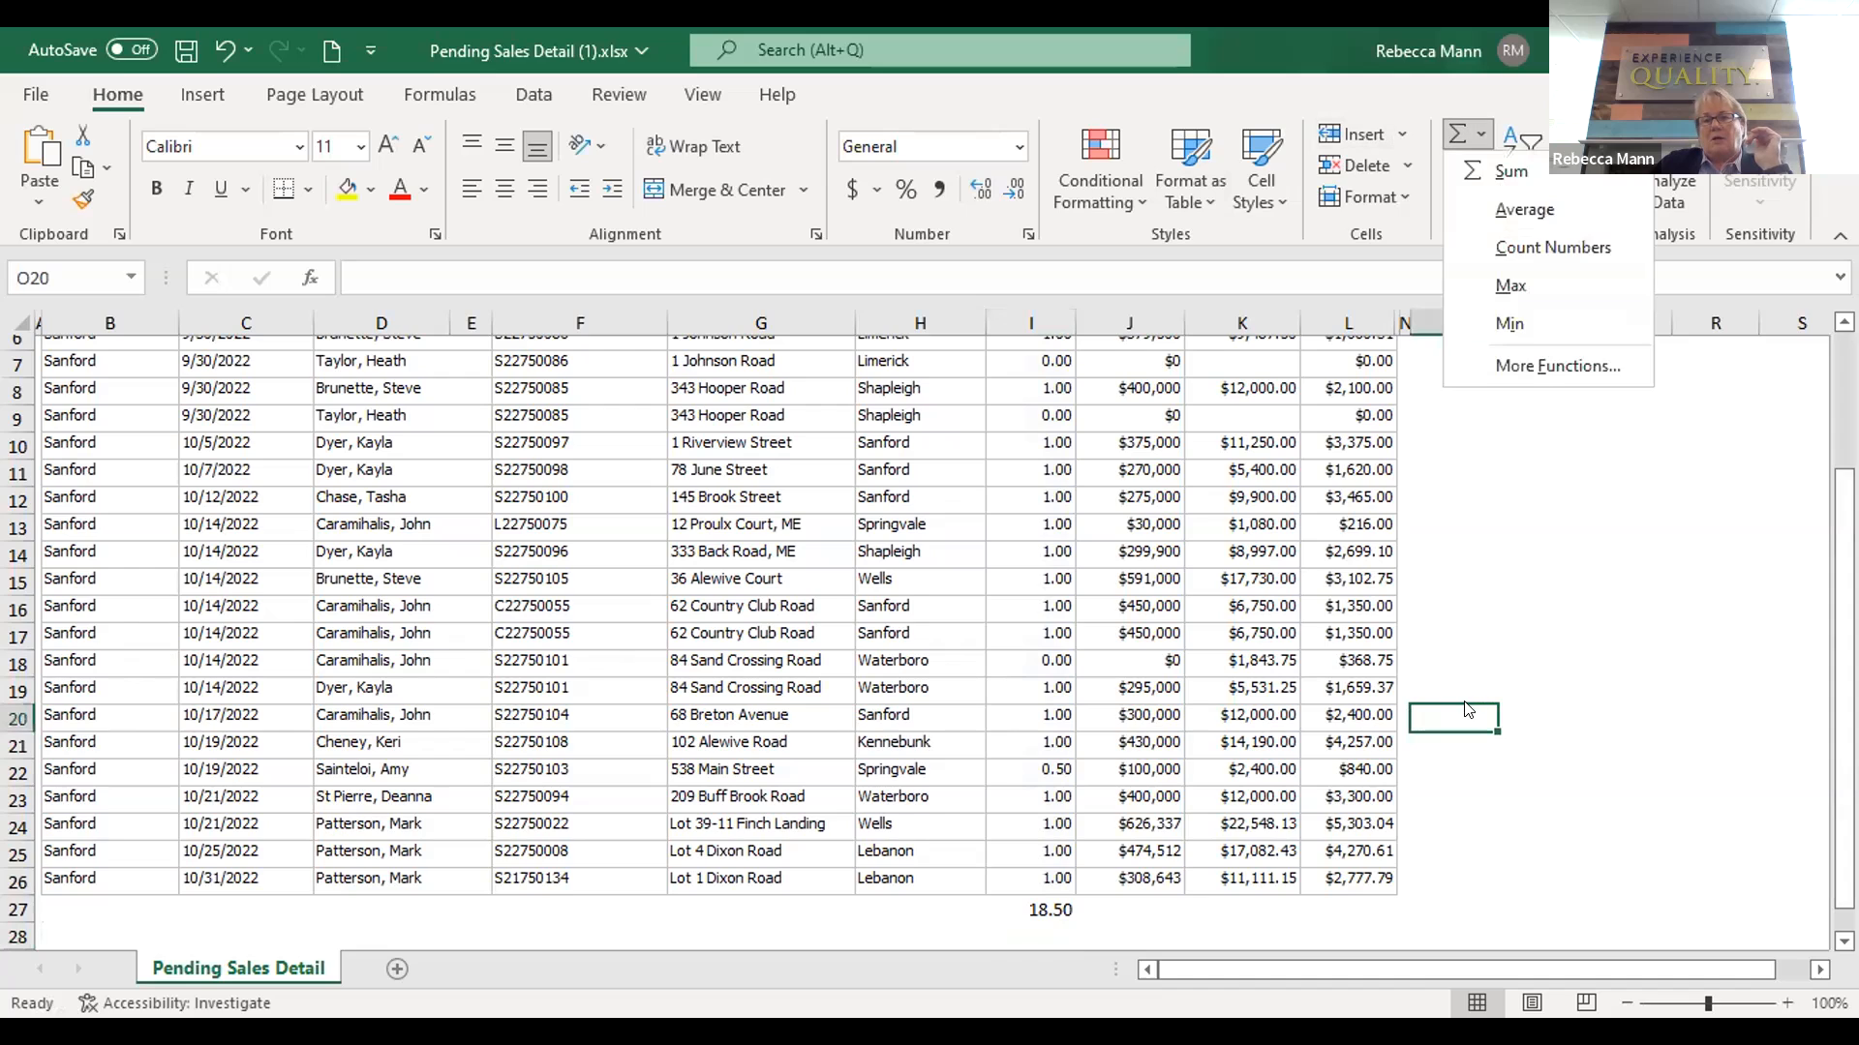
{"action": "left_click", "coordinate": [1512, 174]}
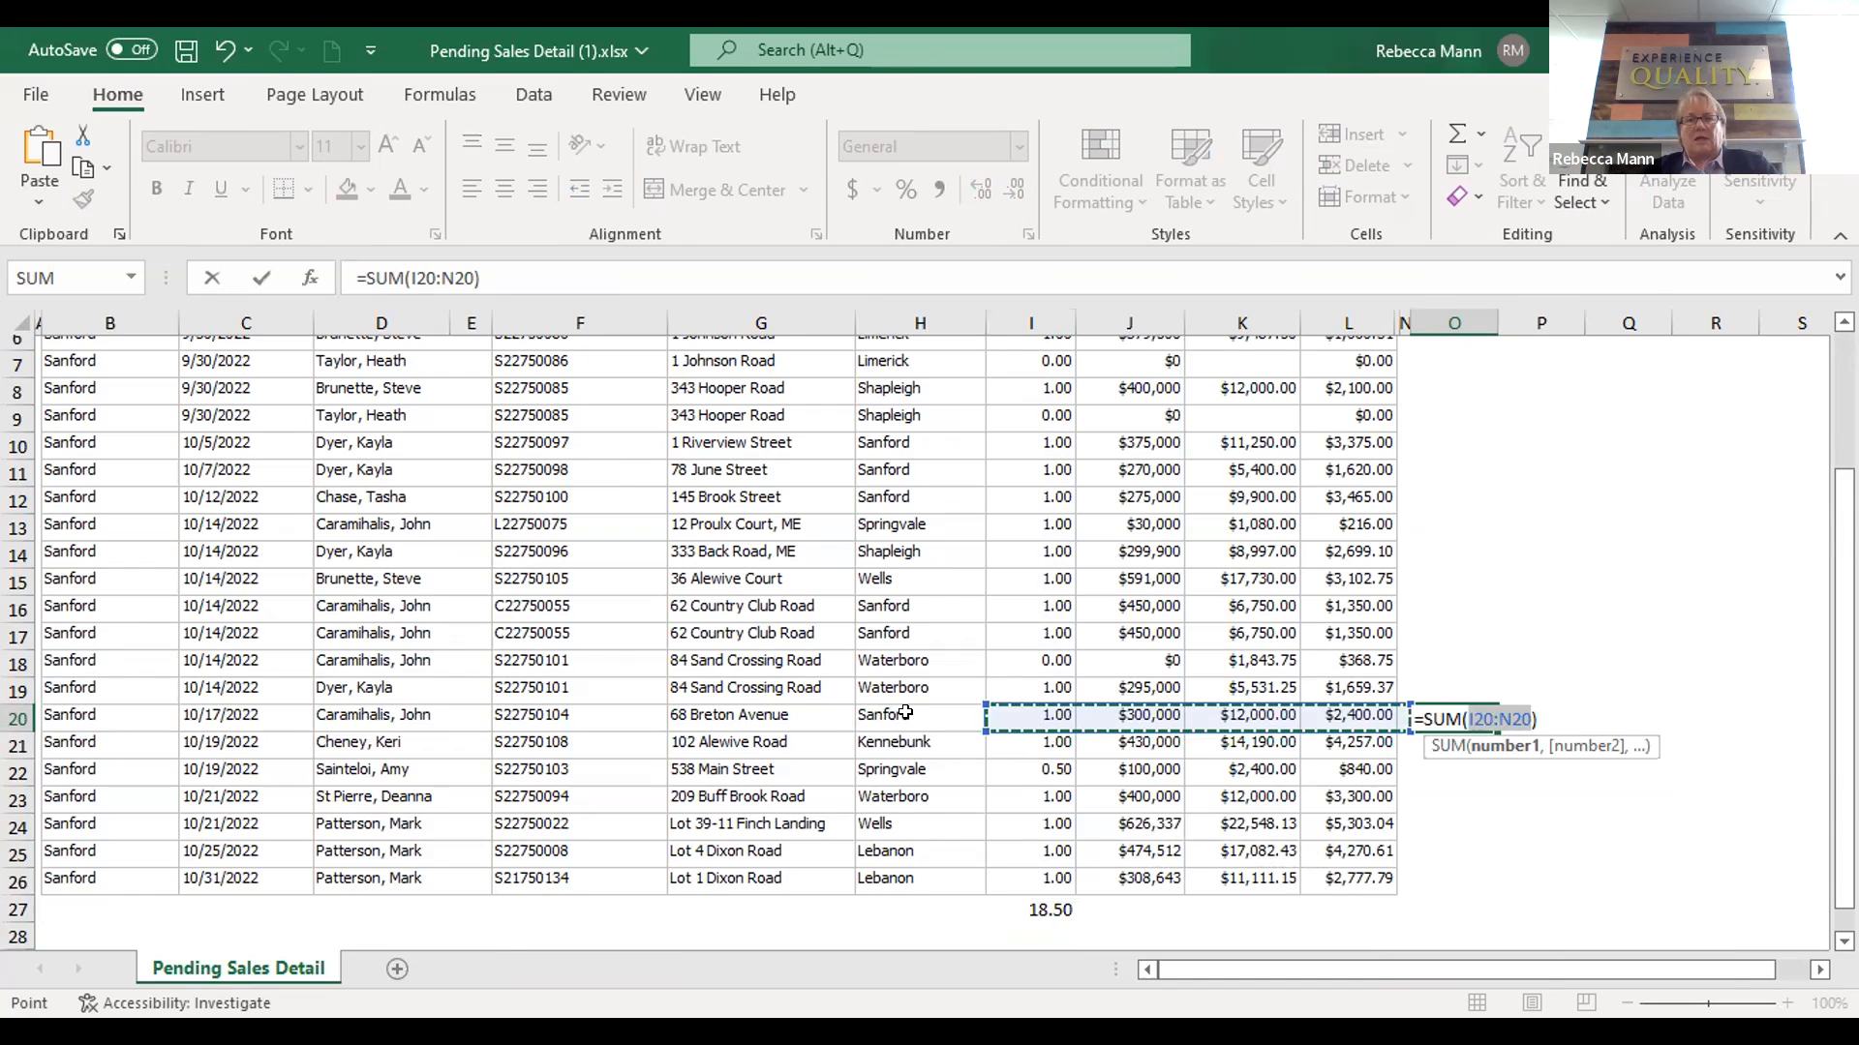
{"action": "key", "text": "Escape"}
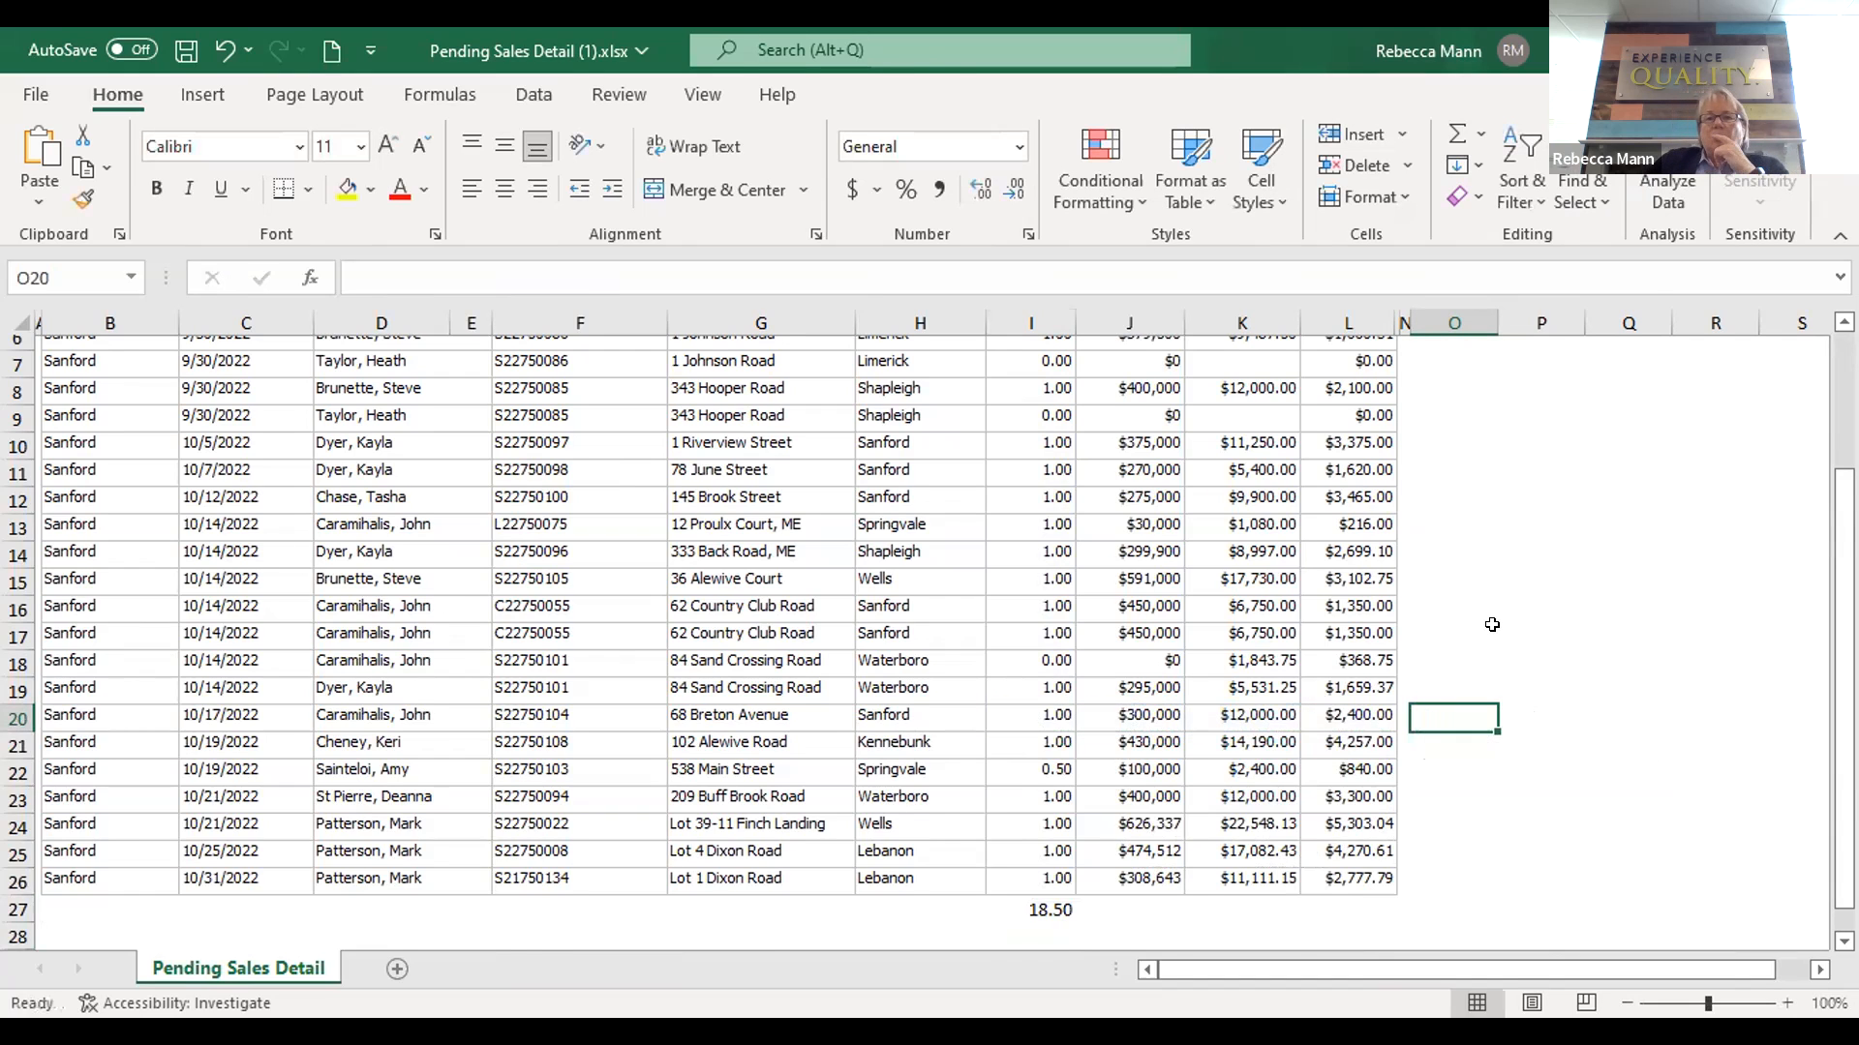
Total the Volume column in cell J27, directly below the last sale, with AutoSum
{"action": "scroll", "coordinate": [1492, 628], "scroll_direction": "up", "scroll_amount": 2}
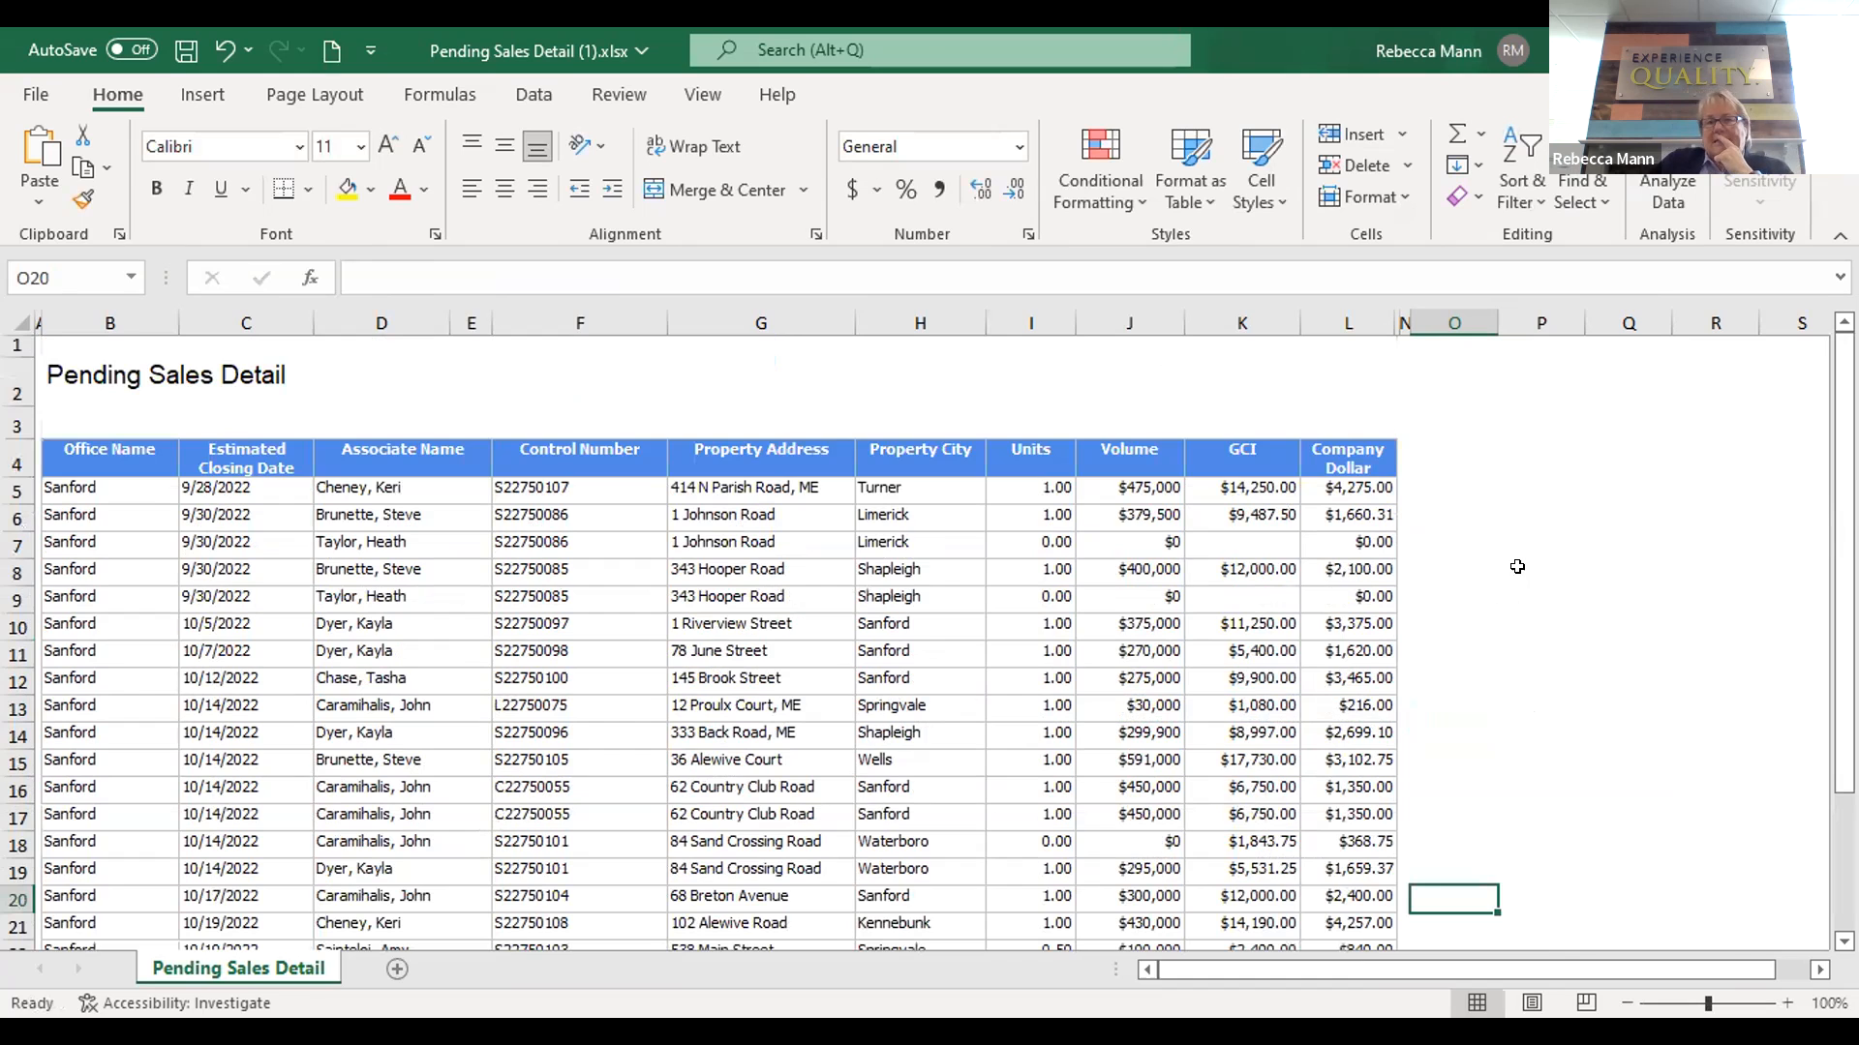
{"action": "scroll", "coordinate": [1520, 552], "scroll_direction": "down", "scroll_amount": 5}
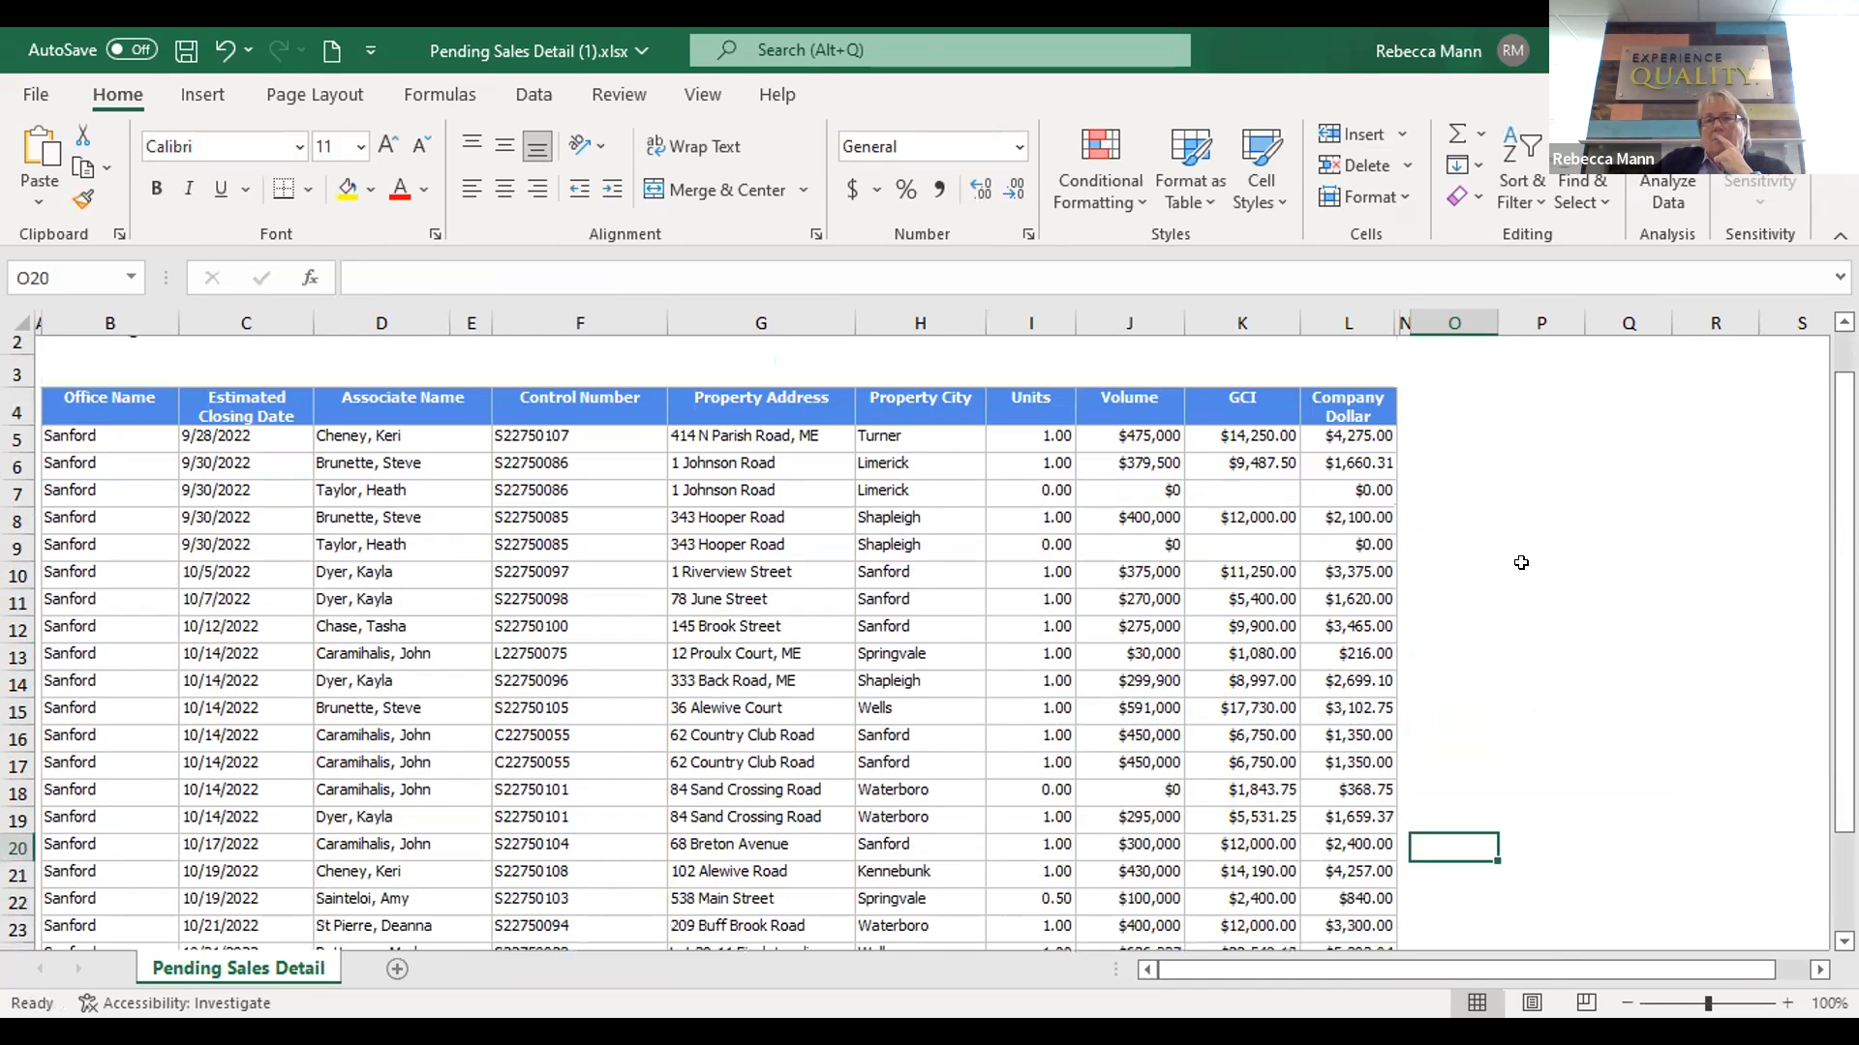
{"action": "left_click", "coordinate": [1123, 680]}
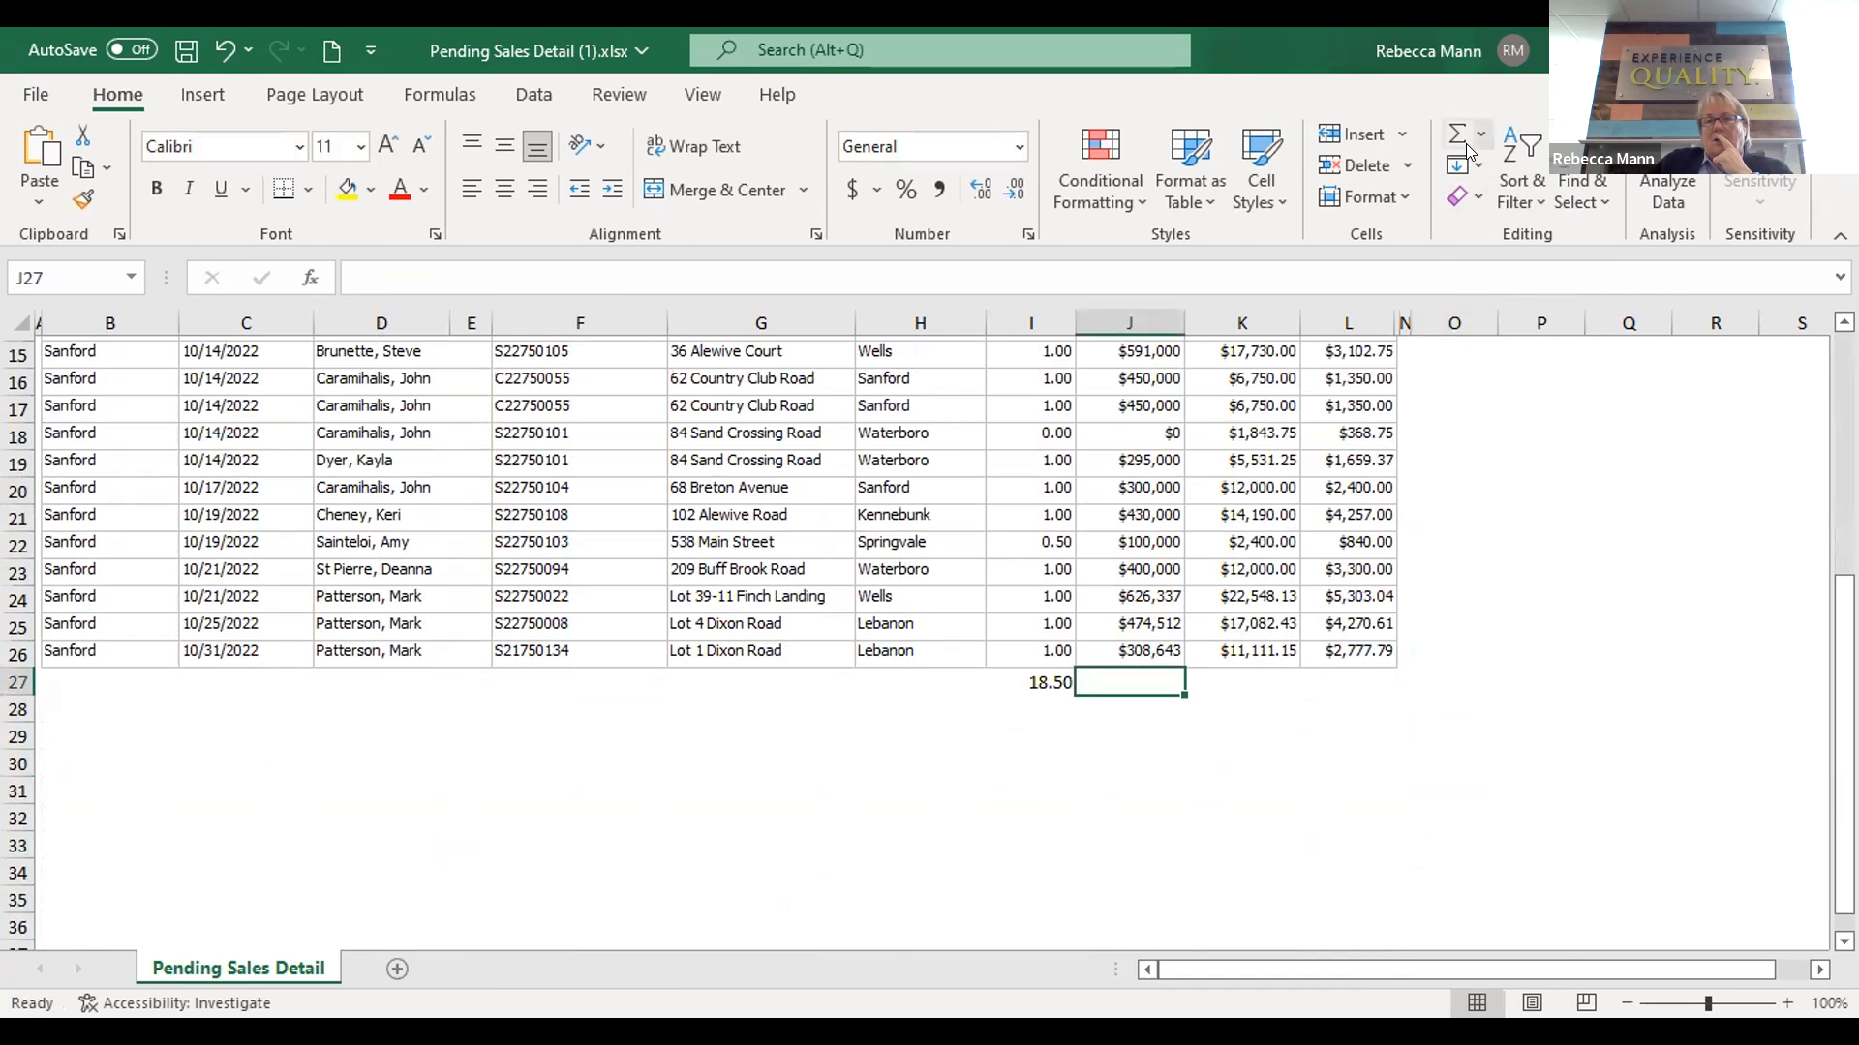
{"action": "left_click", "coordinate": [1458, 135]}
{"action": "left_click", "coordinate": [1242, 818]}
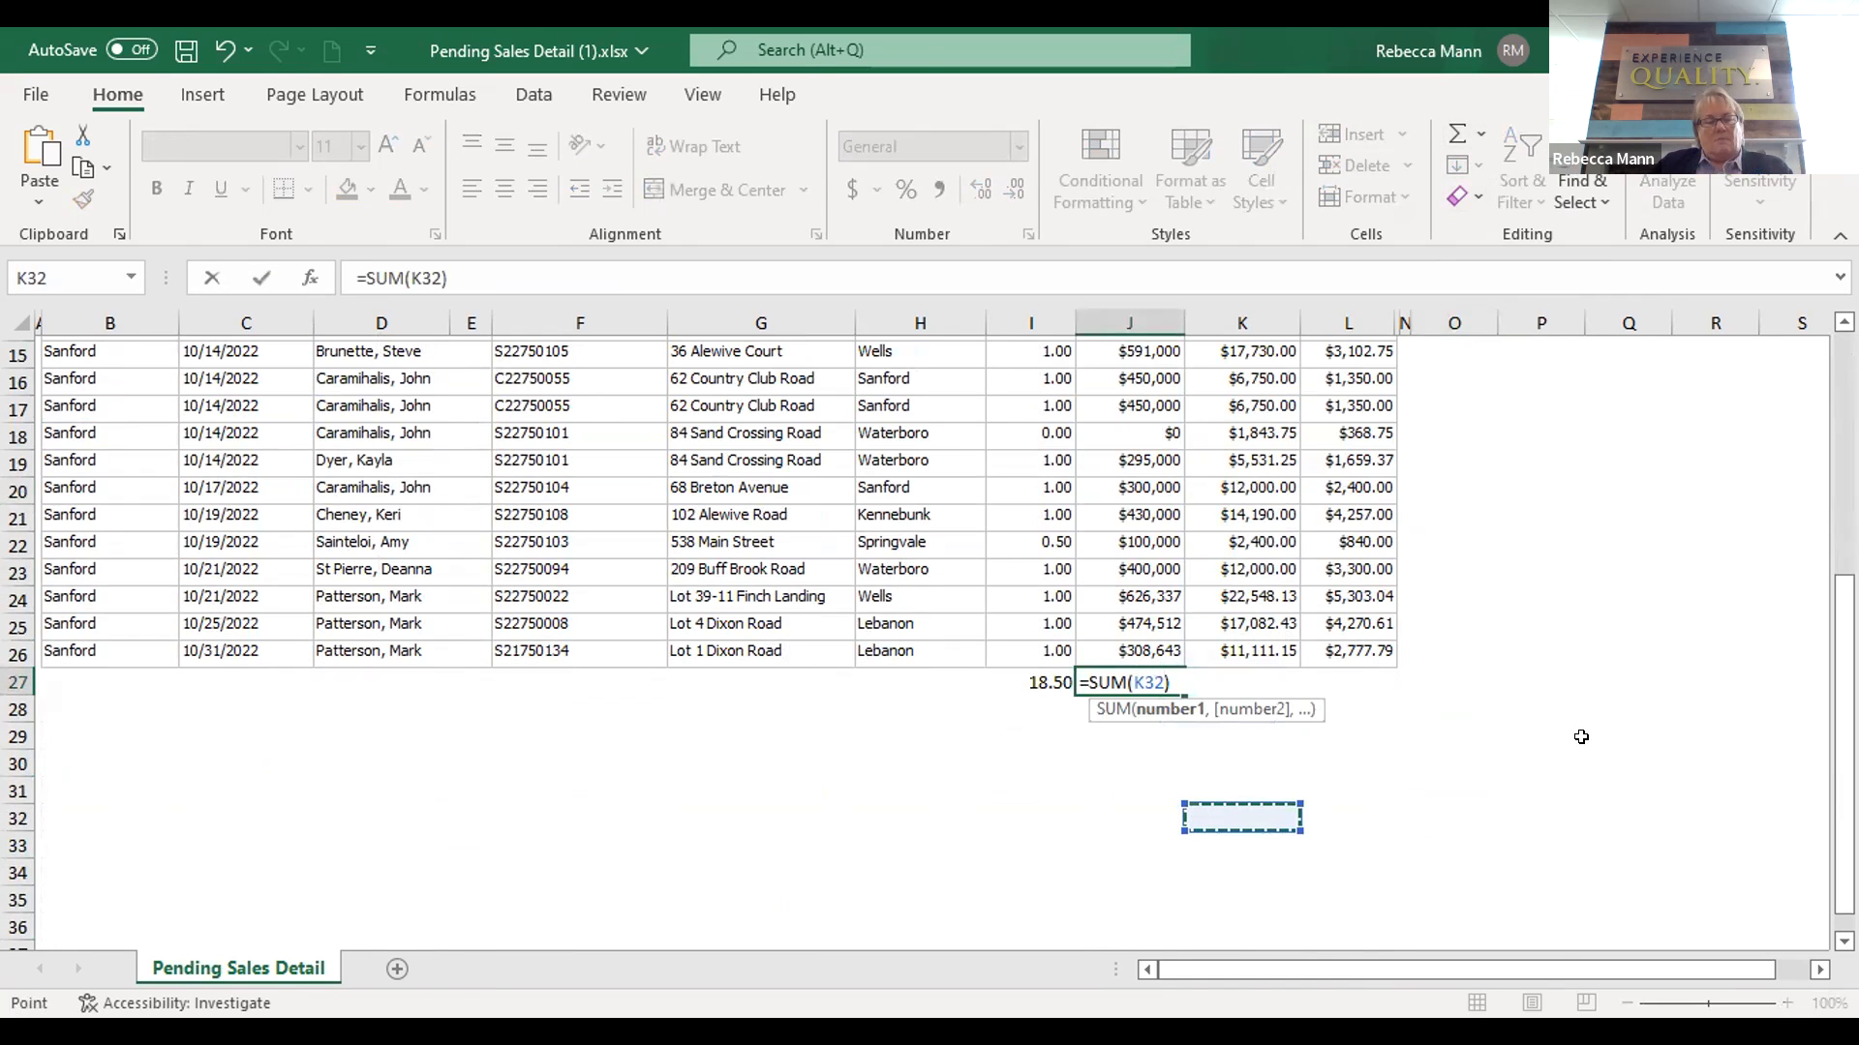
{"action": "key", "text": "Escape"}
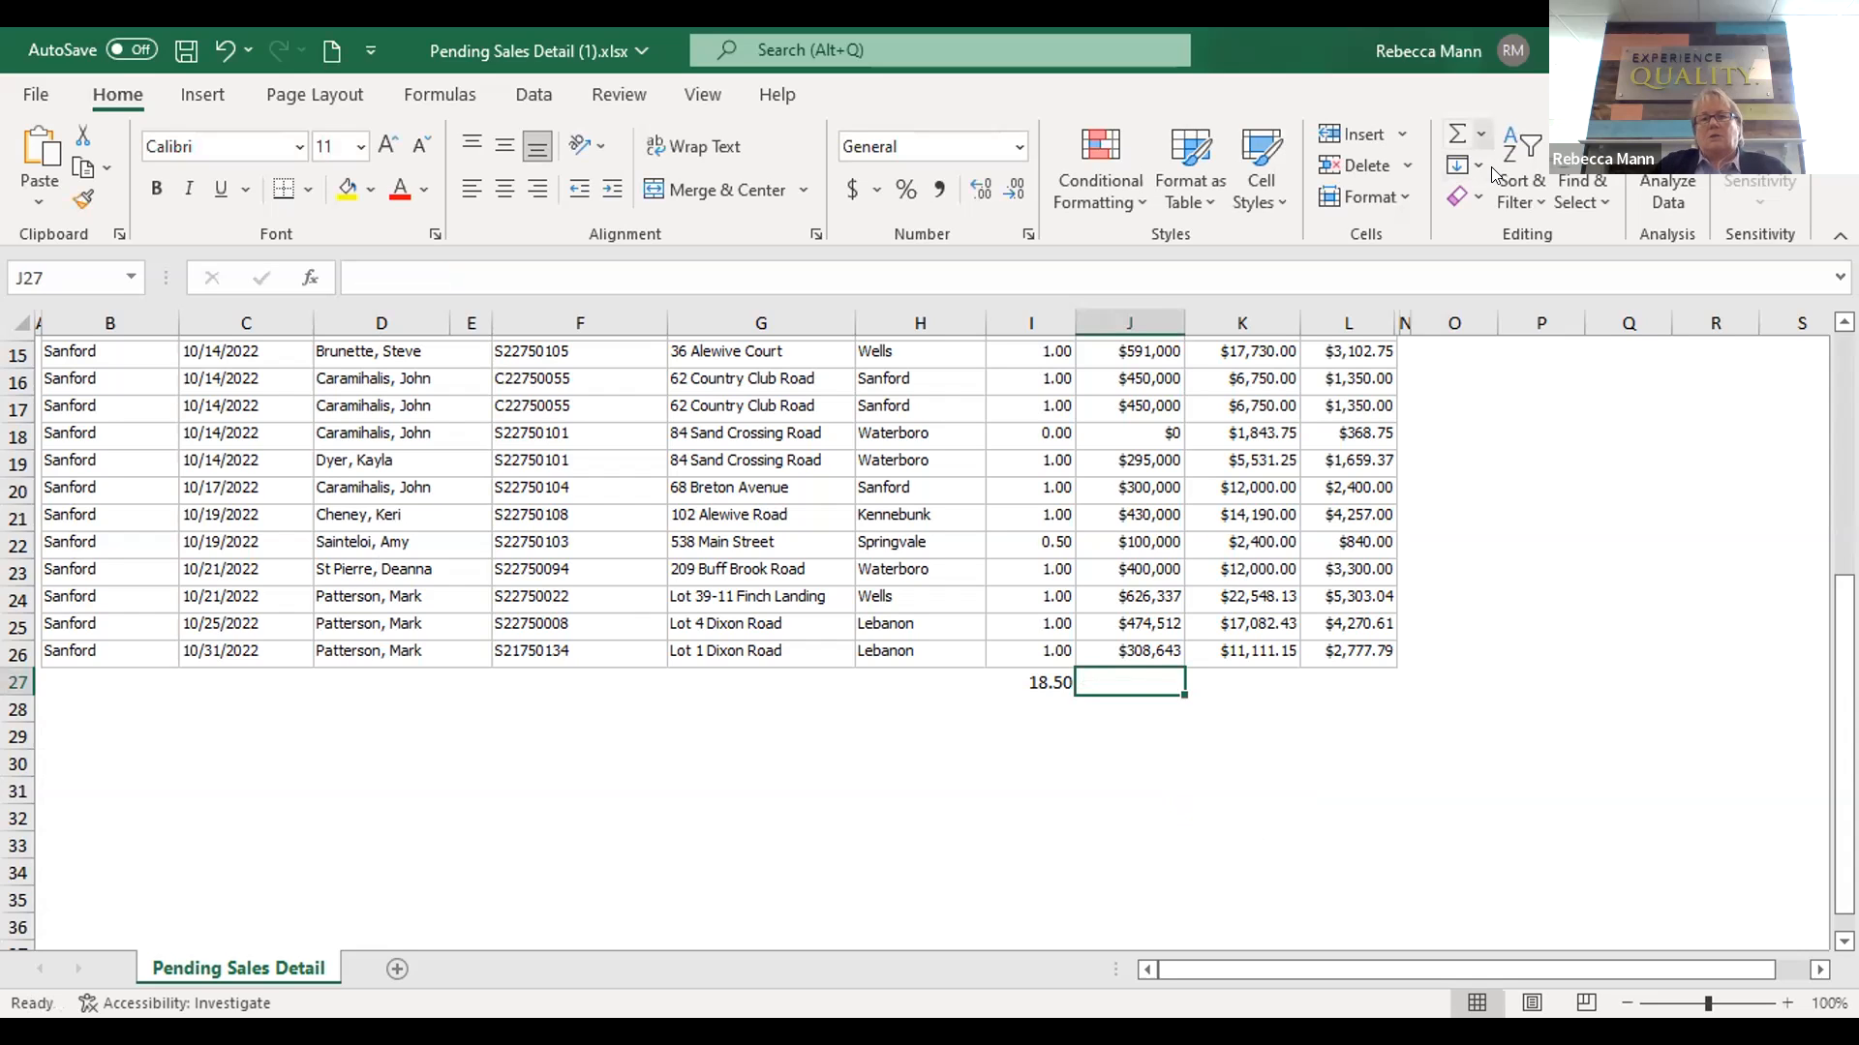
{"action": "left_click", "coordinate": [1492, 168]}
{"action": "key", "text": "Return"}
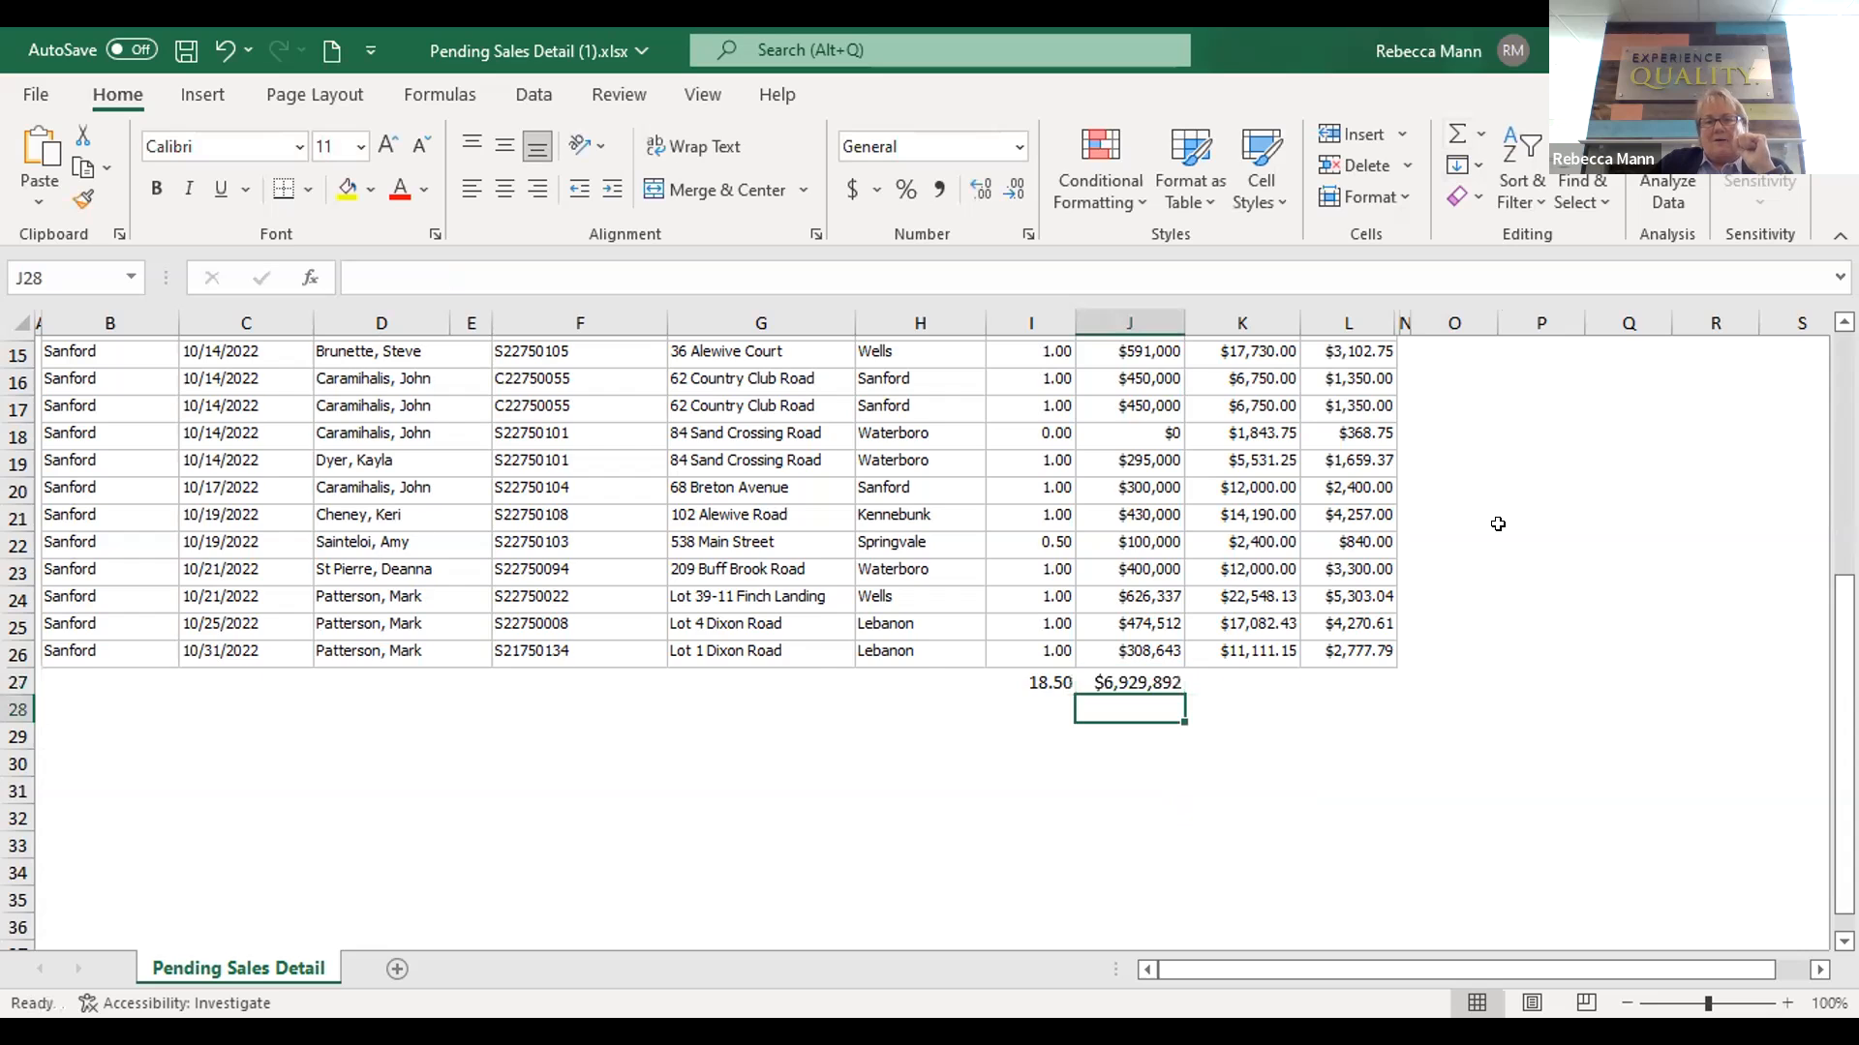
Calculate the average sale price in cell J28 by dividing total volume by total units with the formula =J27/I27
{"action": "scroll", "coordinate": [1497, 524], "scroll_direction": "up", "scroll_amount": 3}
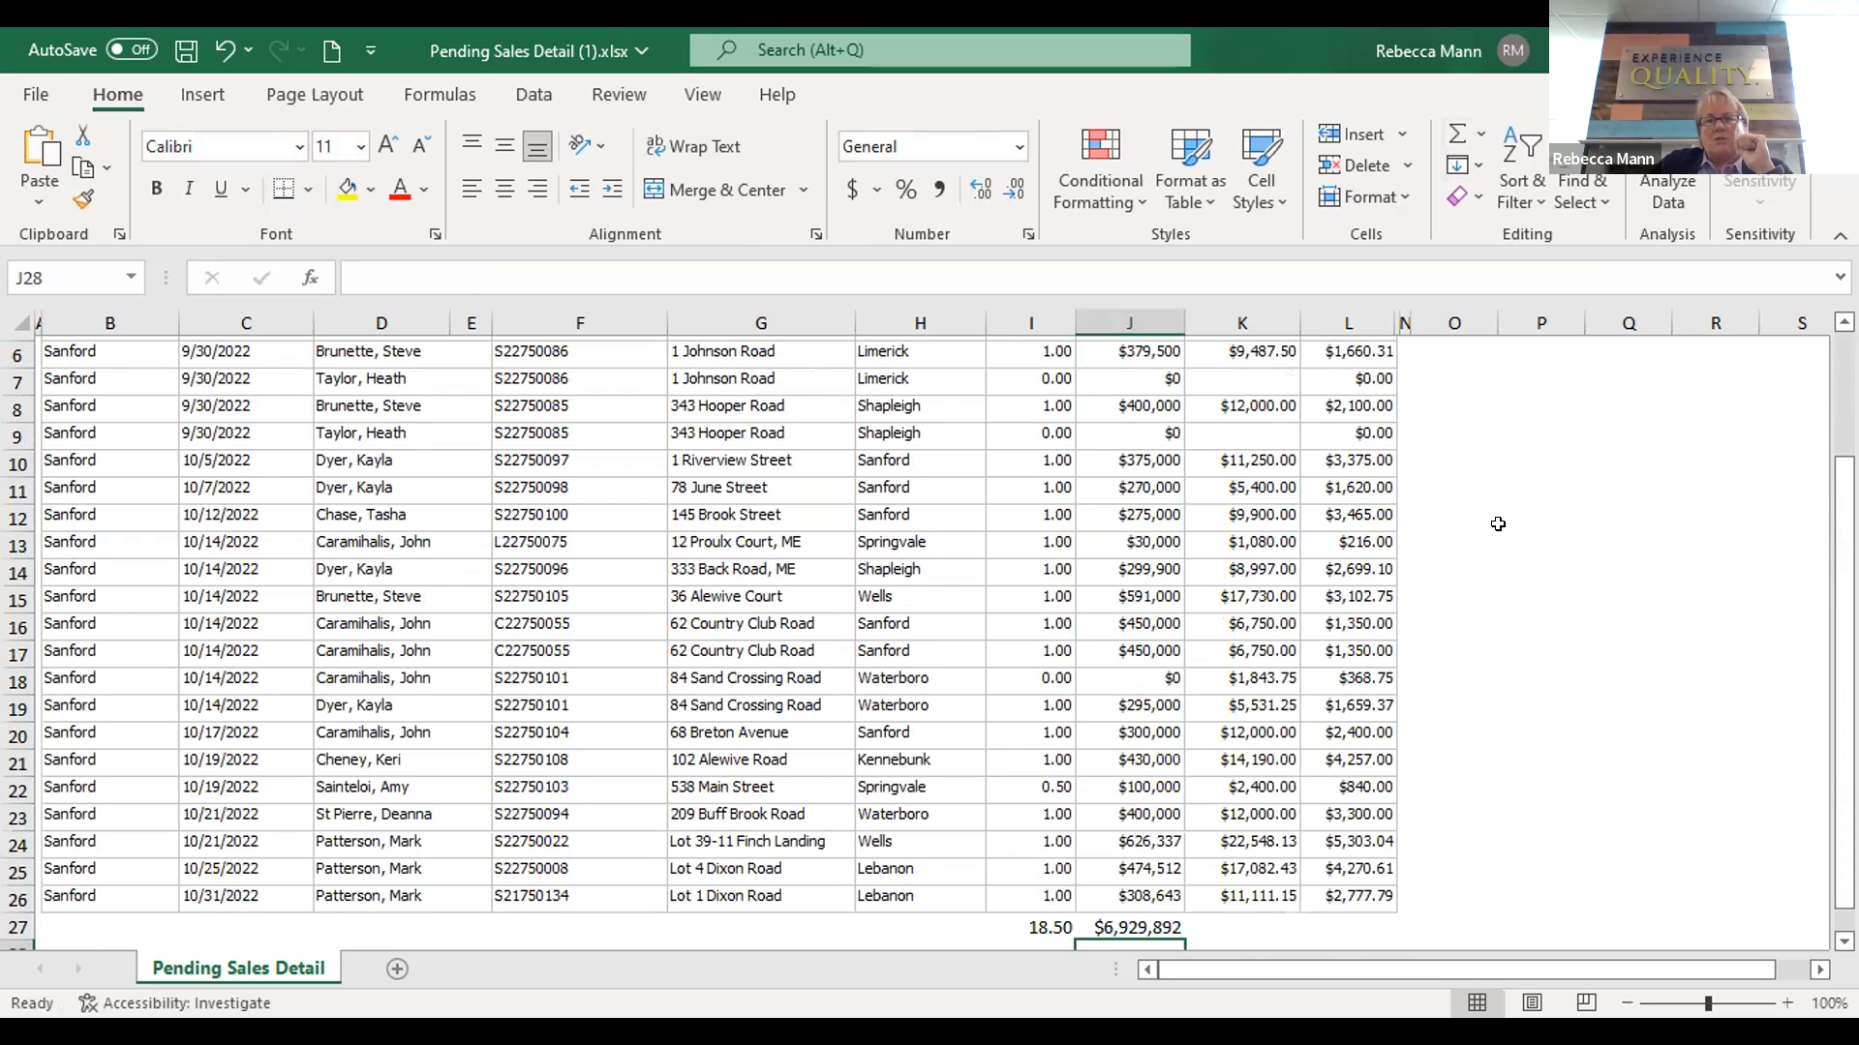
{"action": "scroll", "coordinate": [1498, 524], "scroll_direction": "up", "scroll_amount": 2}
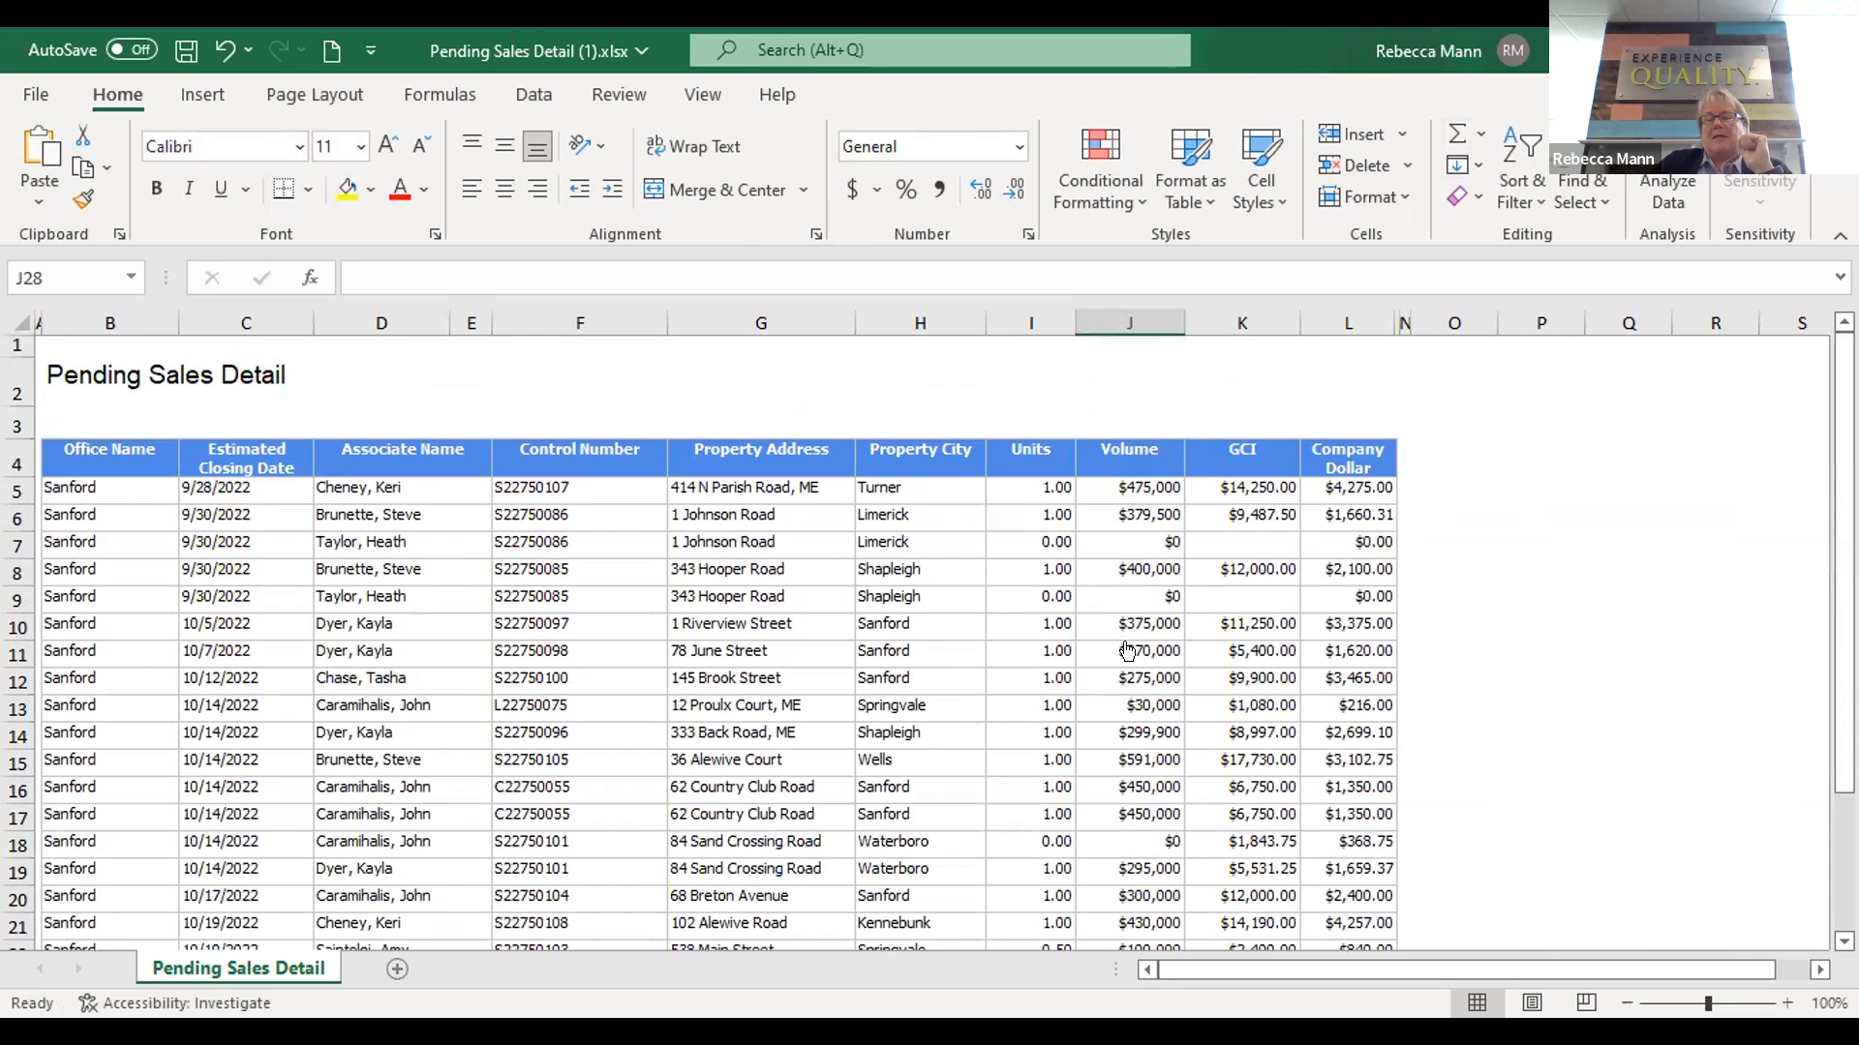
{"action": "scroll", "coordinate": [1146, 518], "scroll_direction": "down", "scroll_amount": 5}
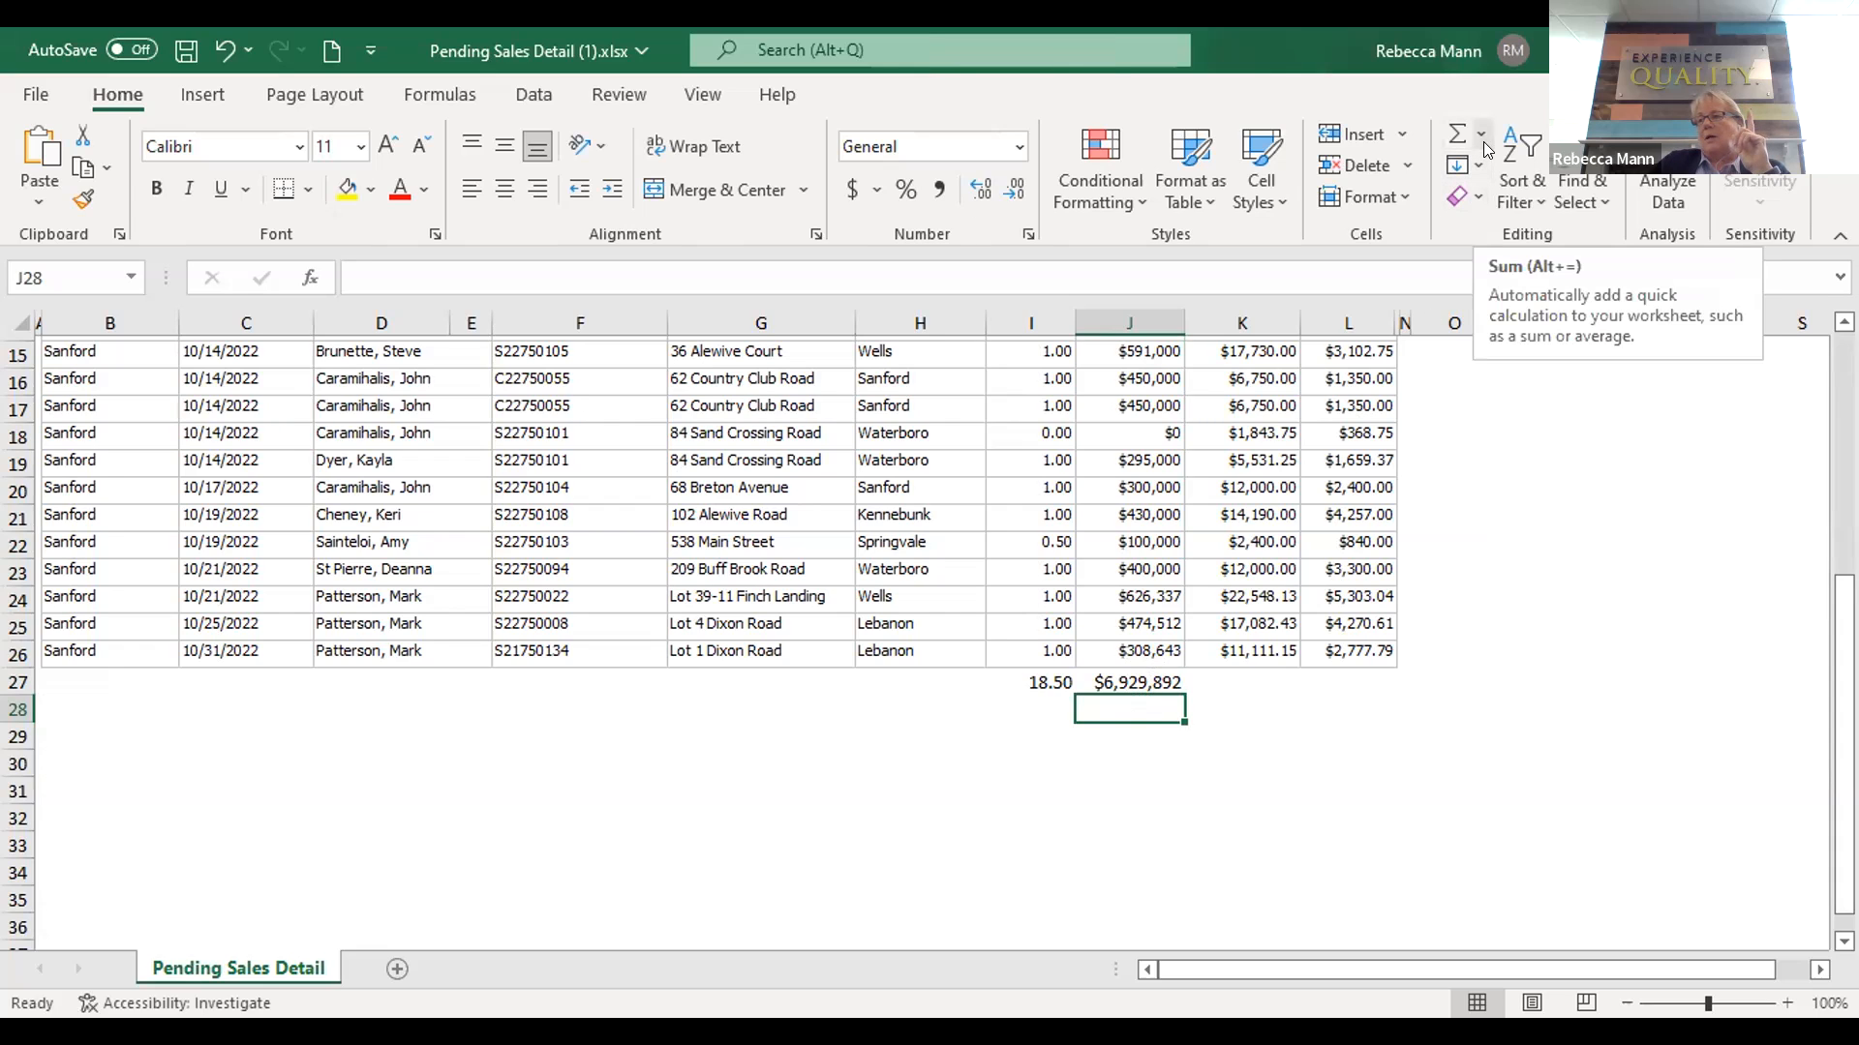
{"action": "double_click", "coordinate": [1125, 706]}
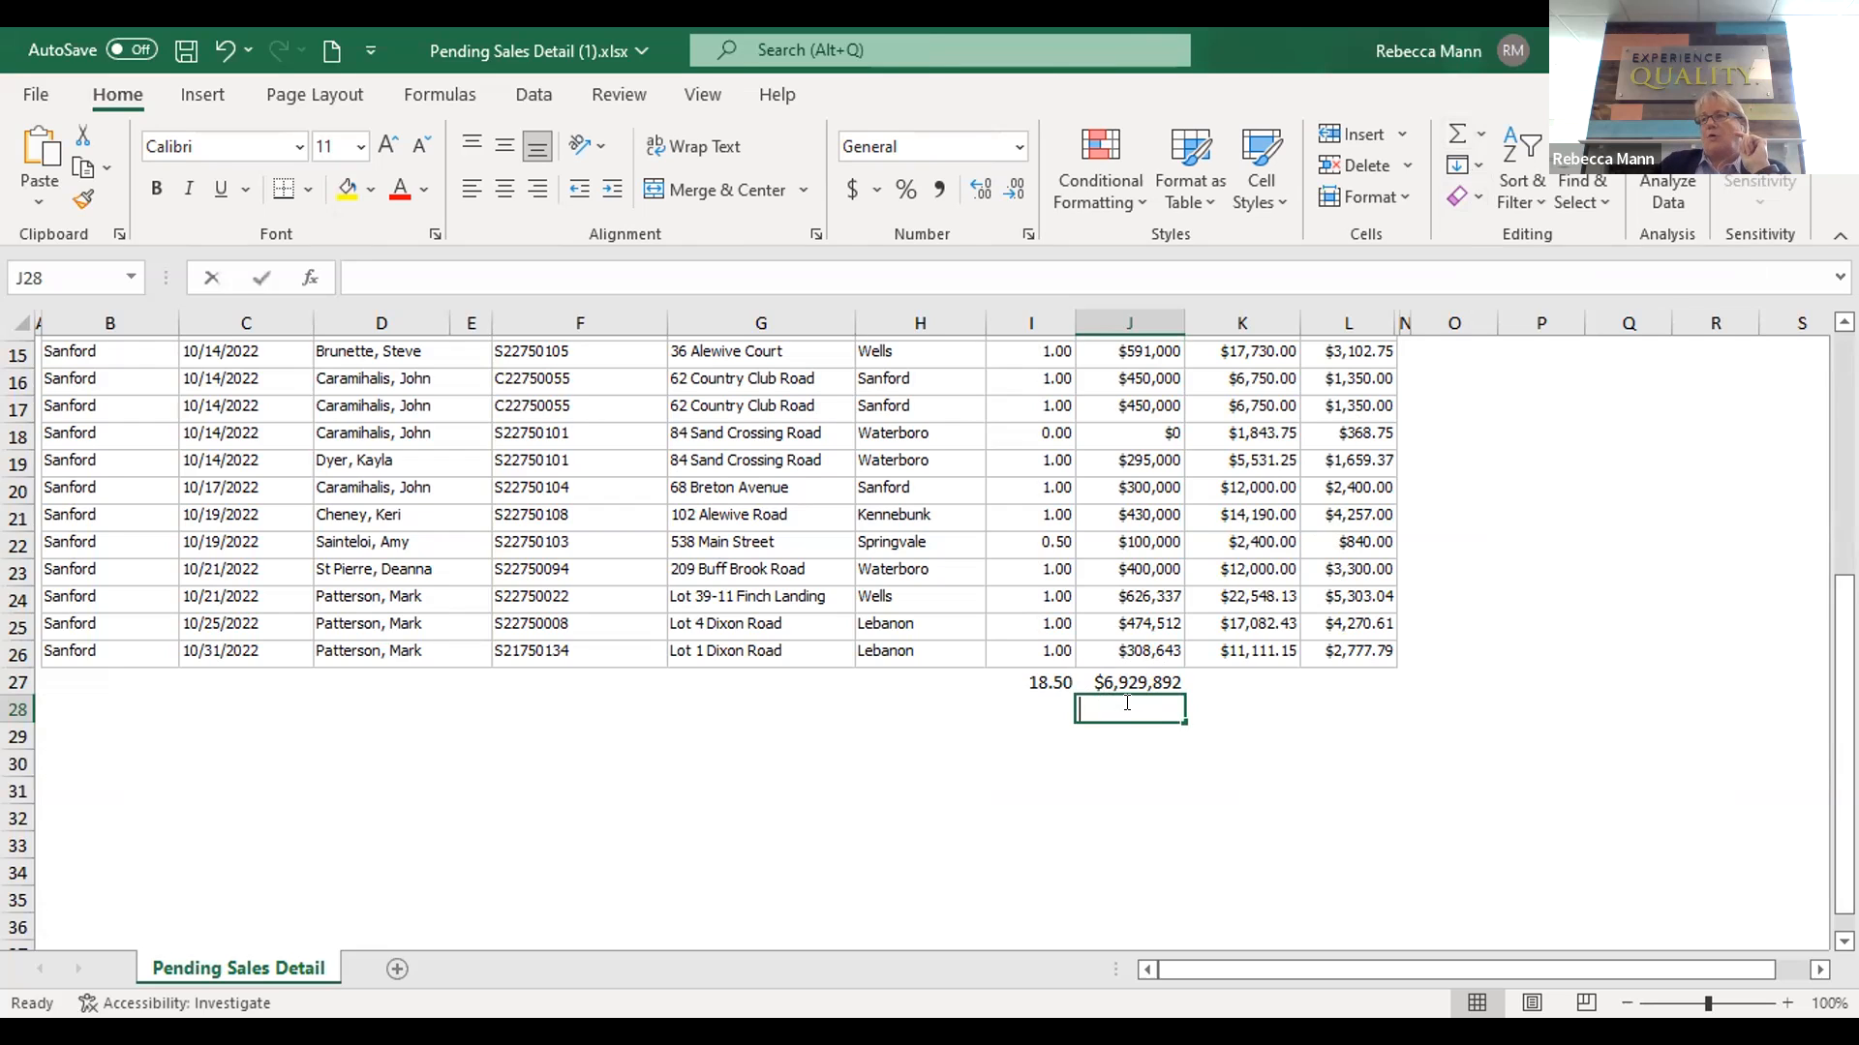
{"action": "type", "text": "="}
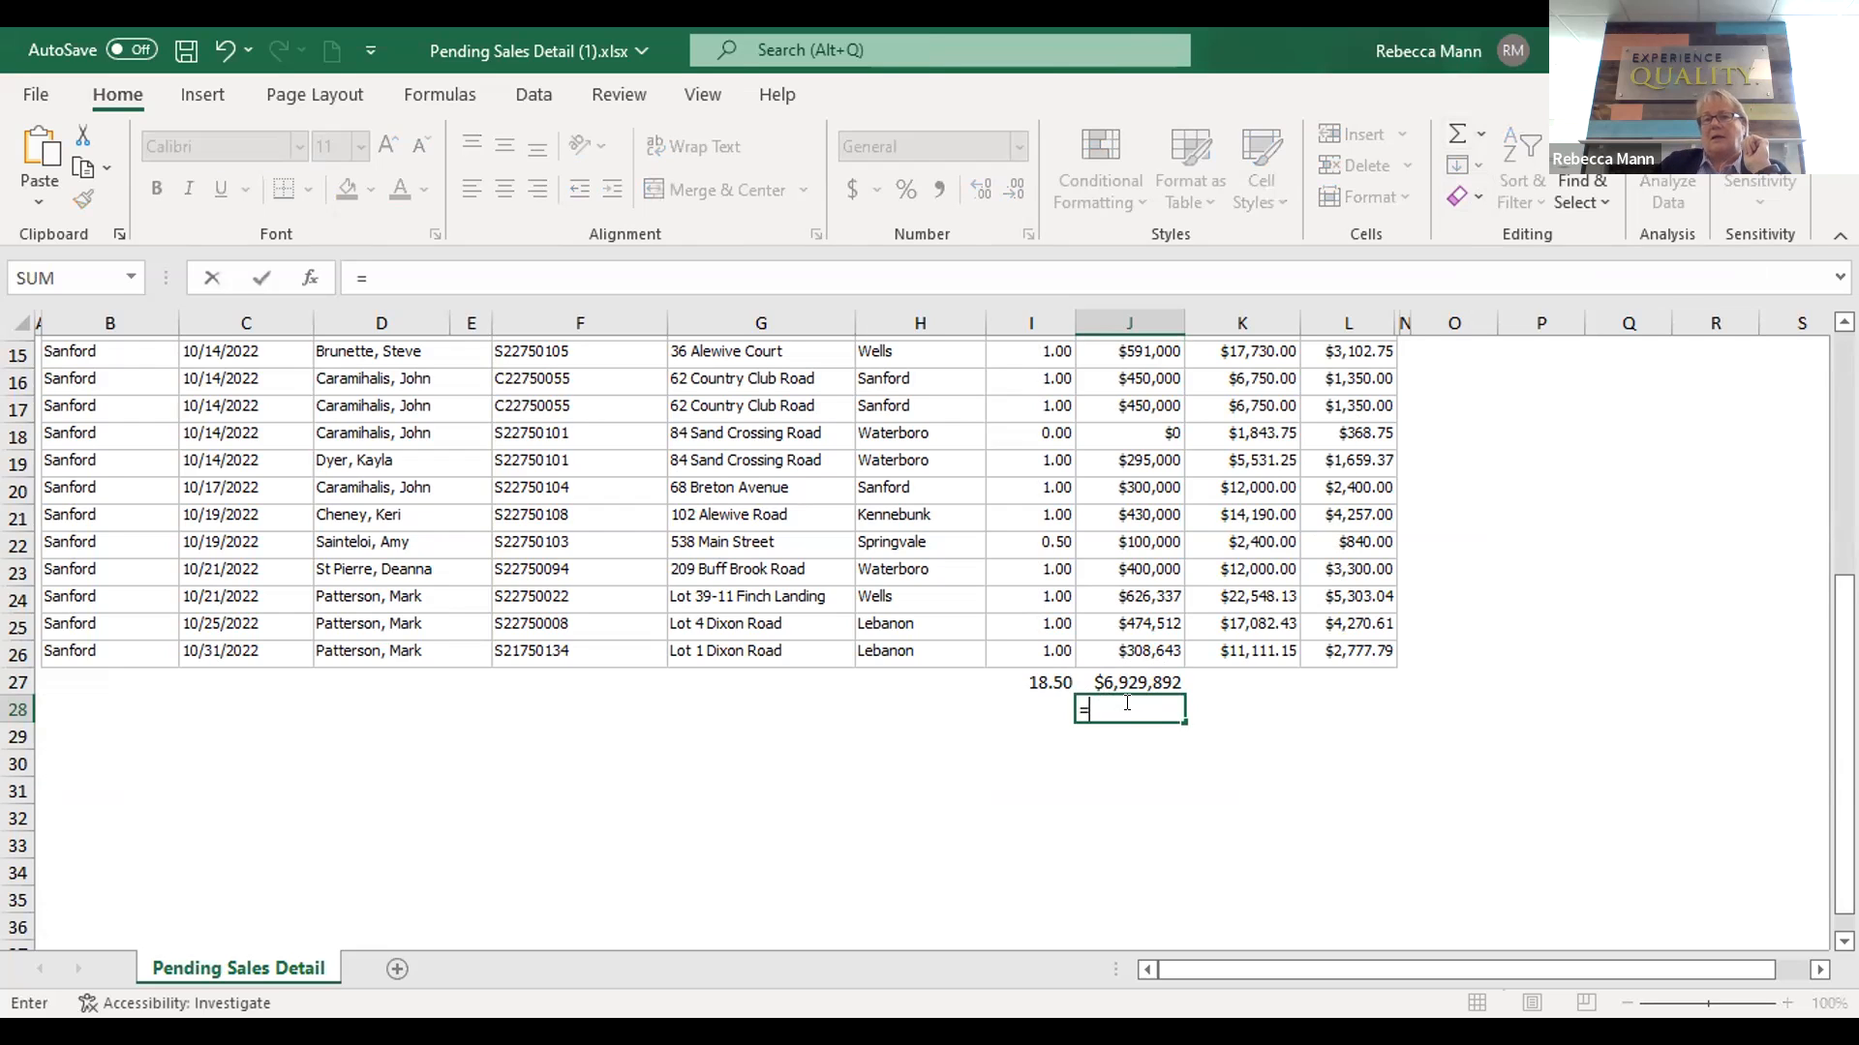
{"action": "left_click", "coordinate": [1126, 674]}
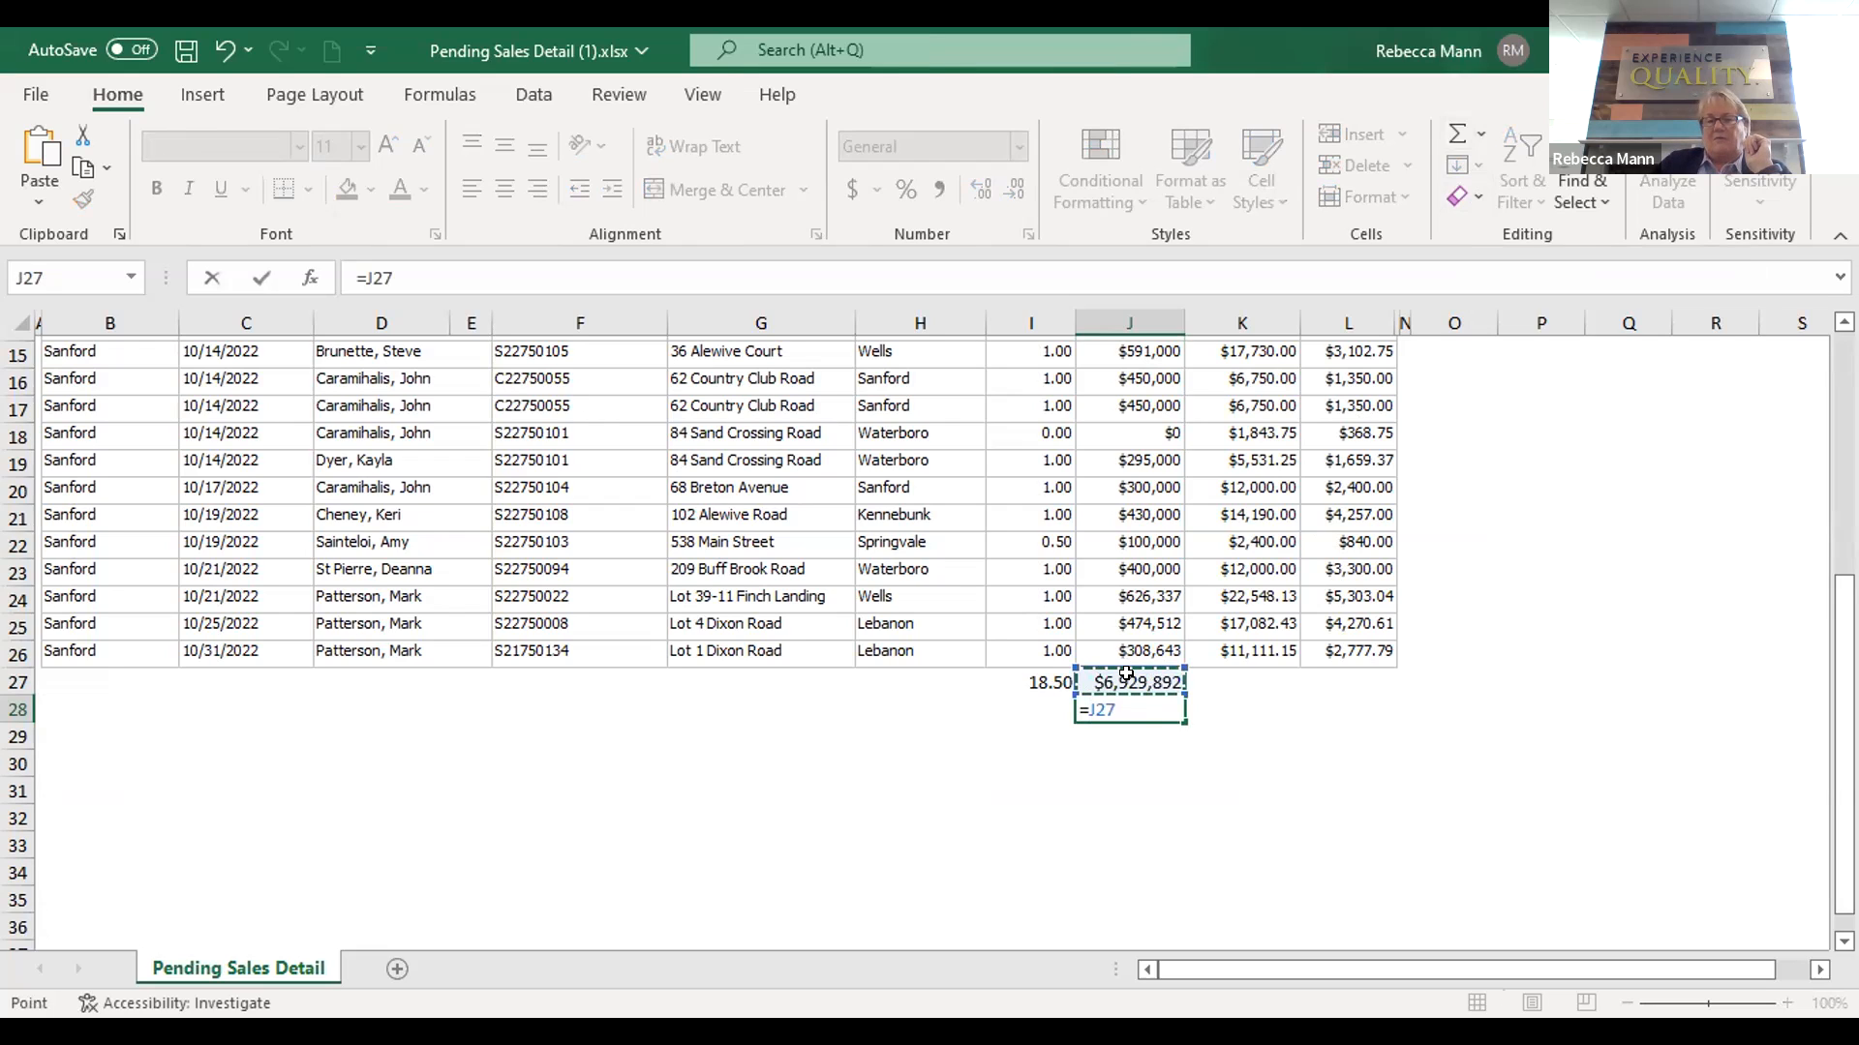
{"action": "type", "text": "/"}
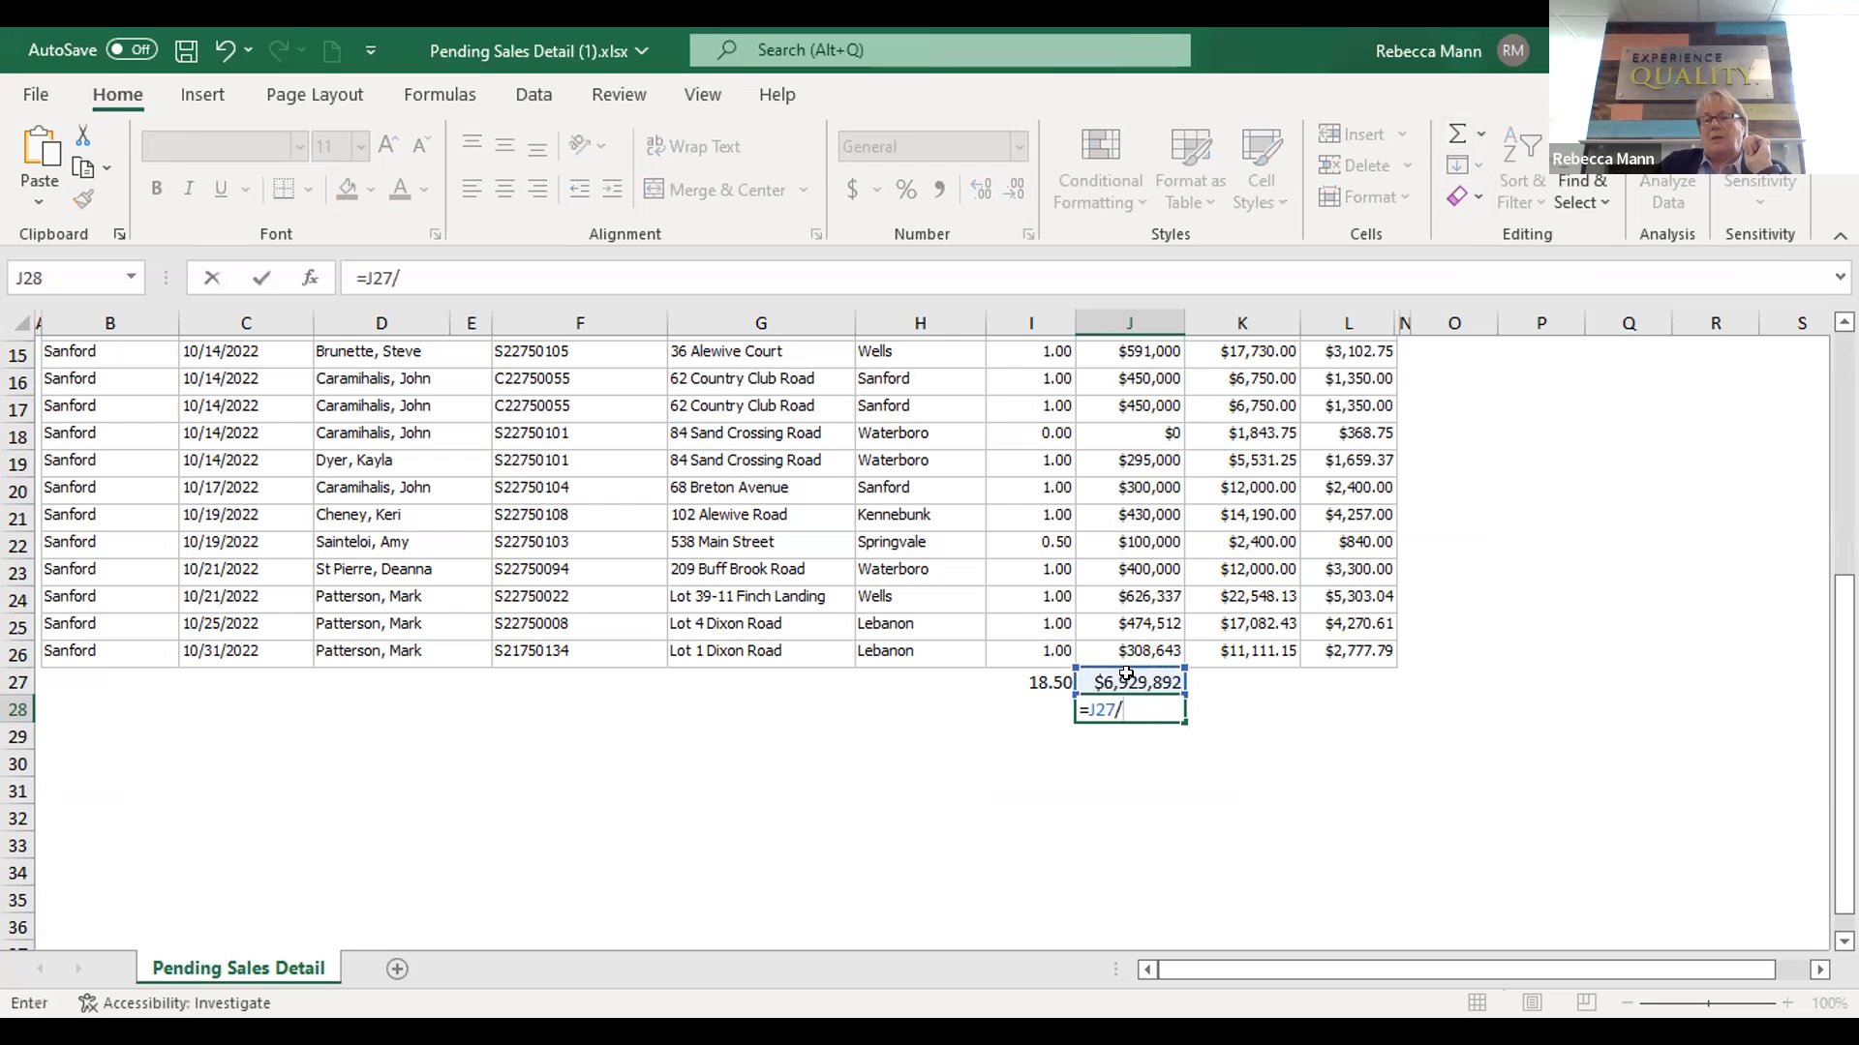
{"action": "left_click", "coordinate": [1031, 674]}
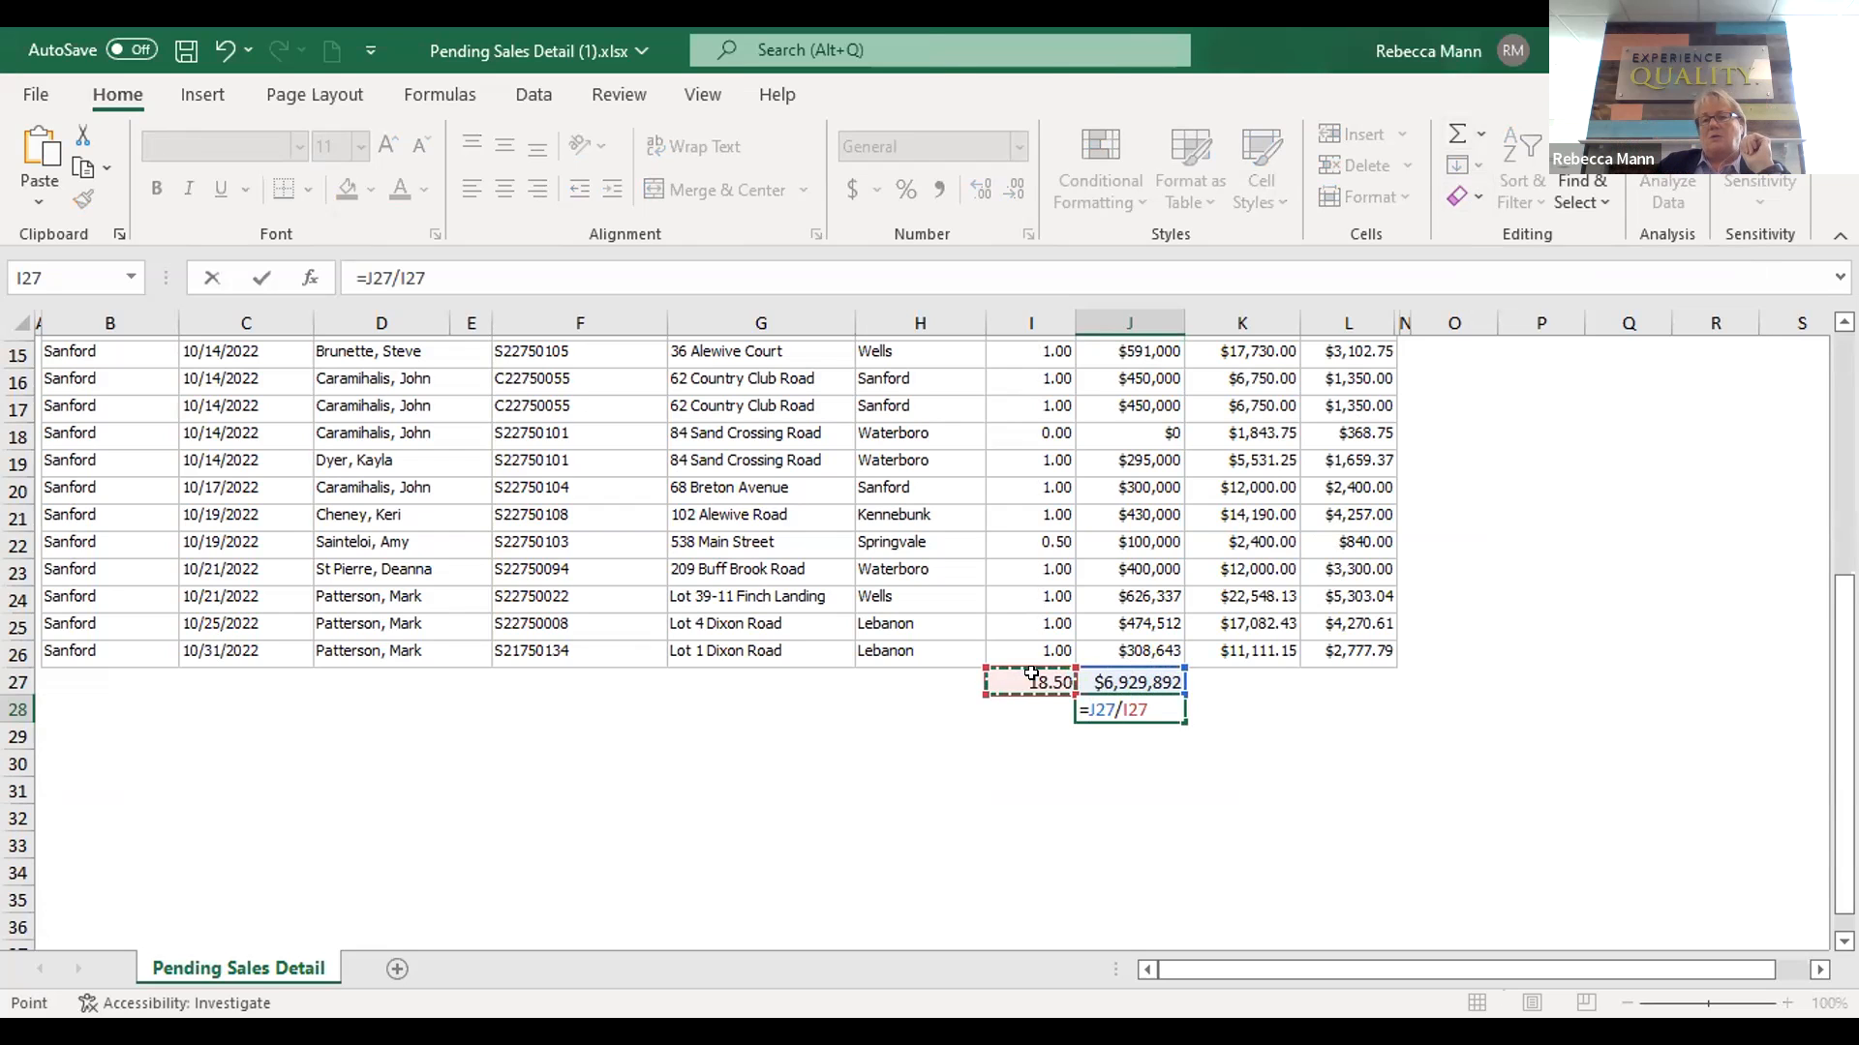
{"action": "key", "text": "Return"}
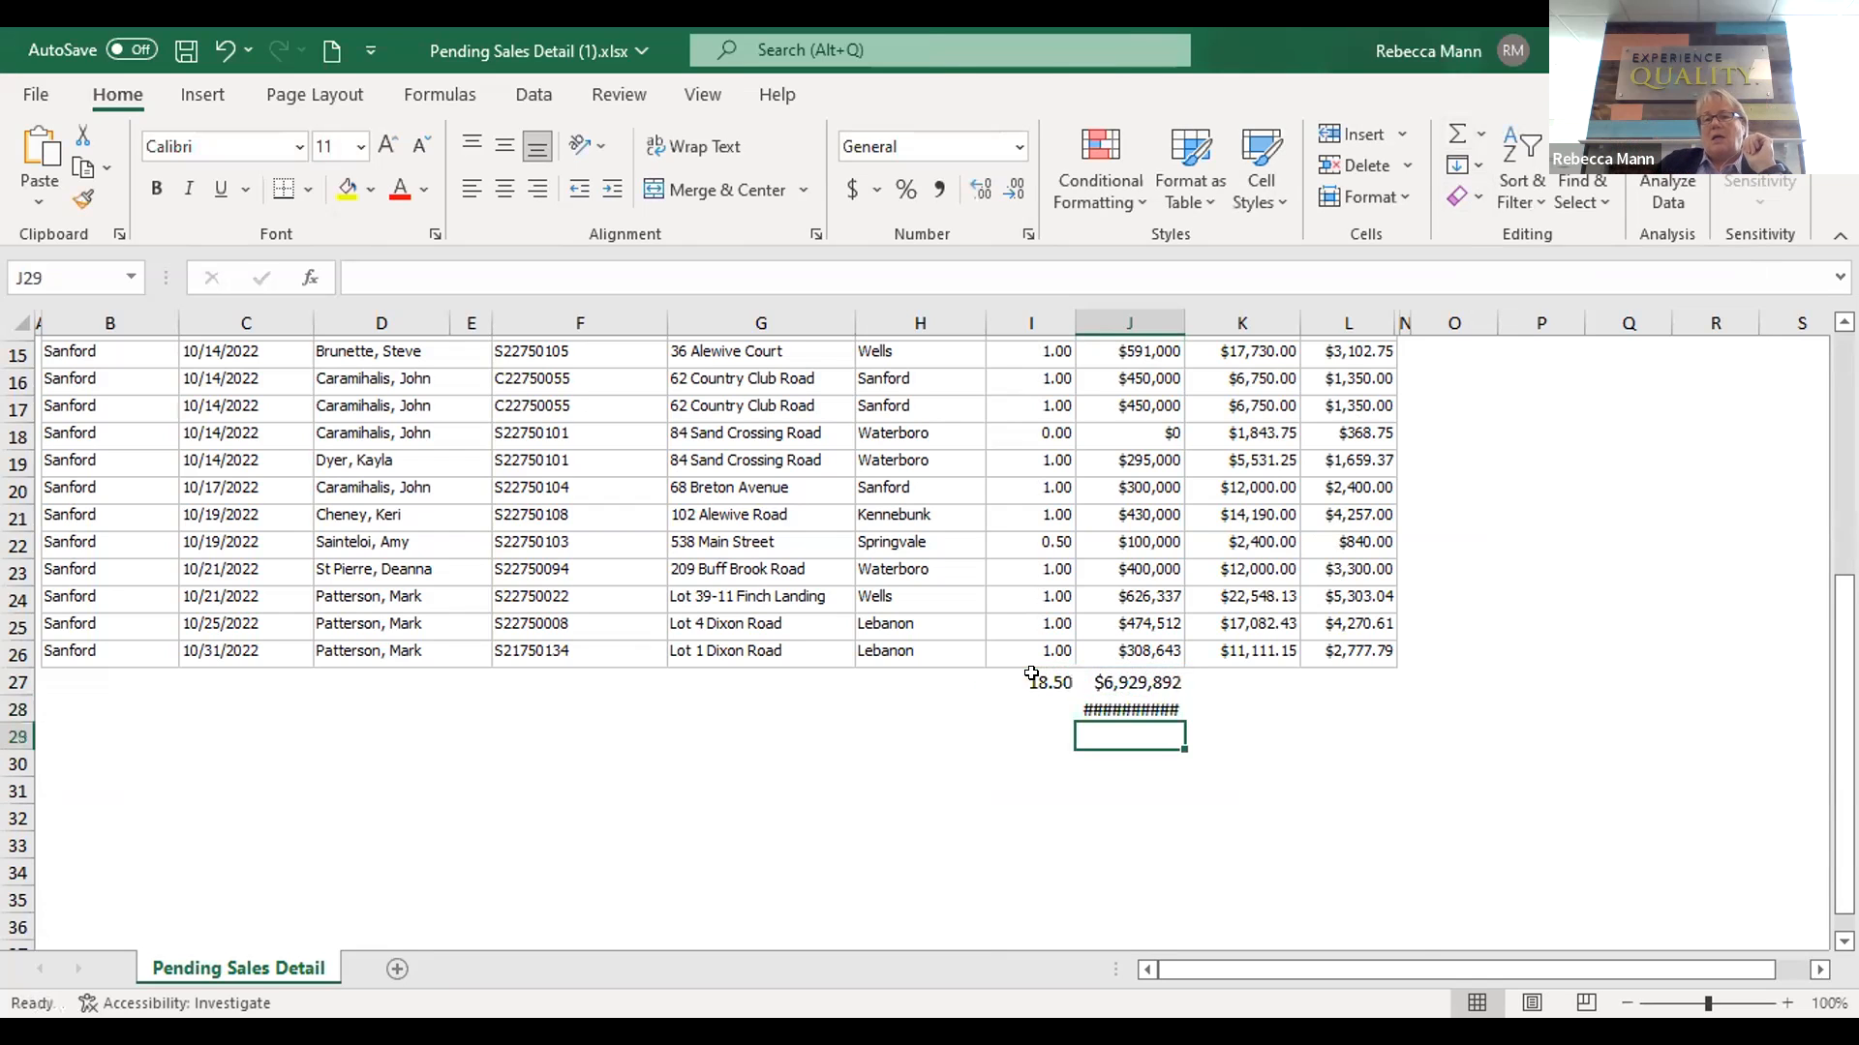
AutoFit the width of column J and reduce the average in cell J28 to zero decimal places
{"action": "double_click", "coordinate": [1183, 322]}
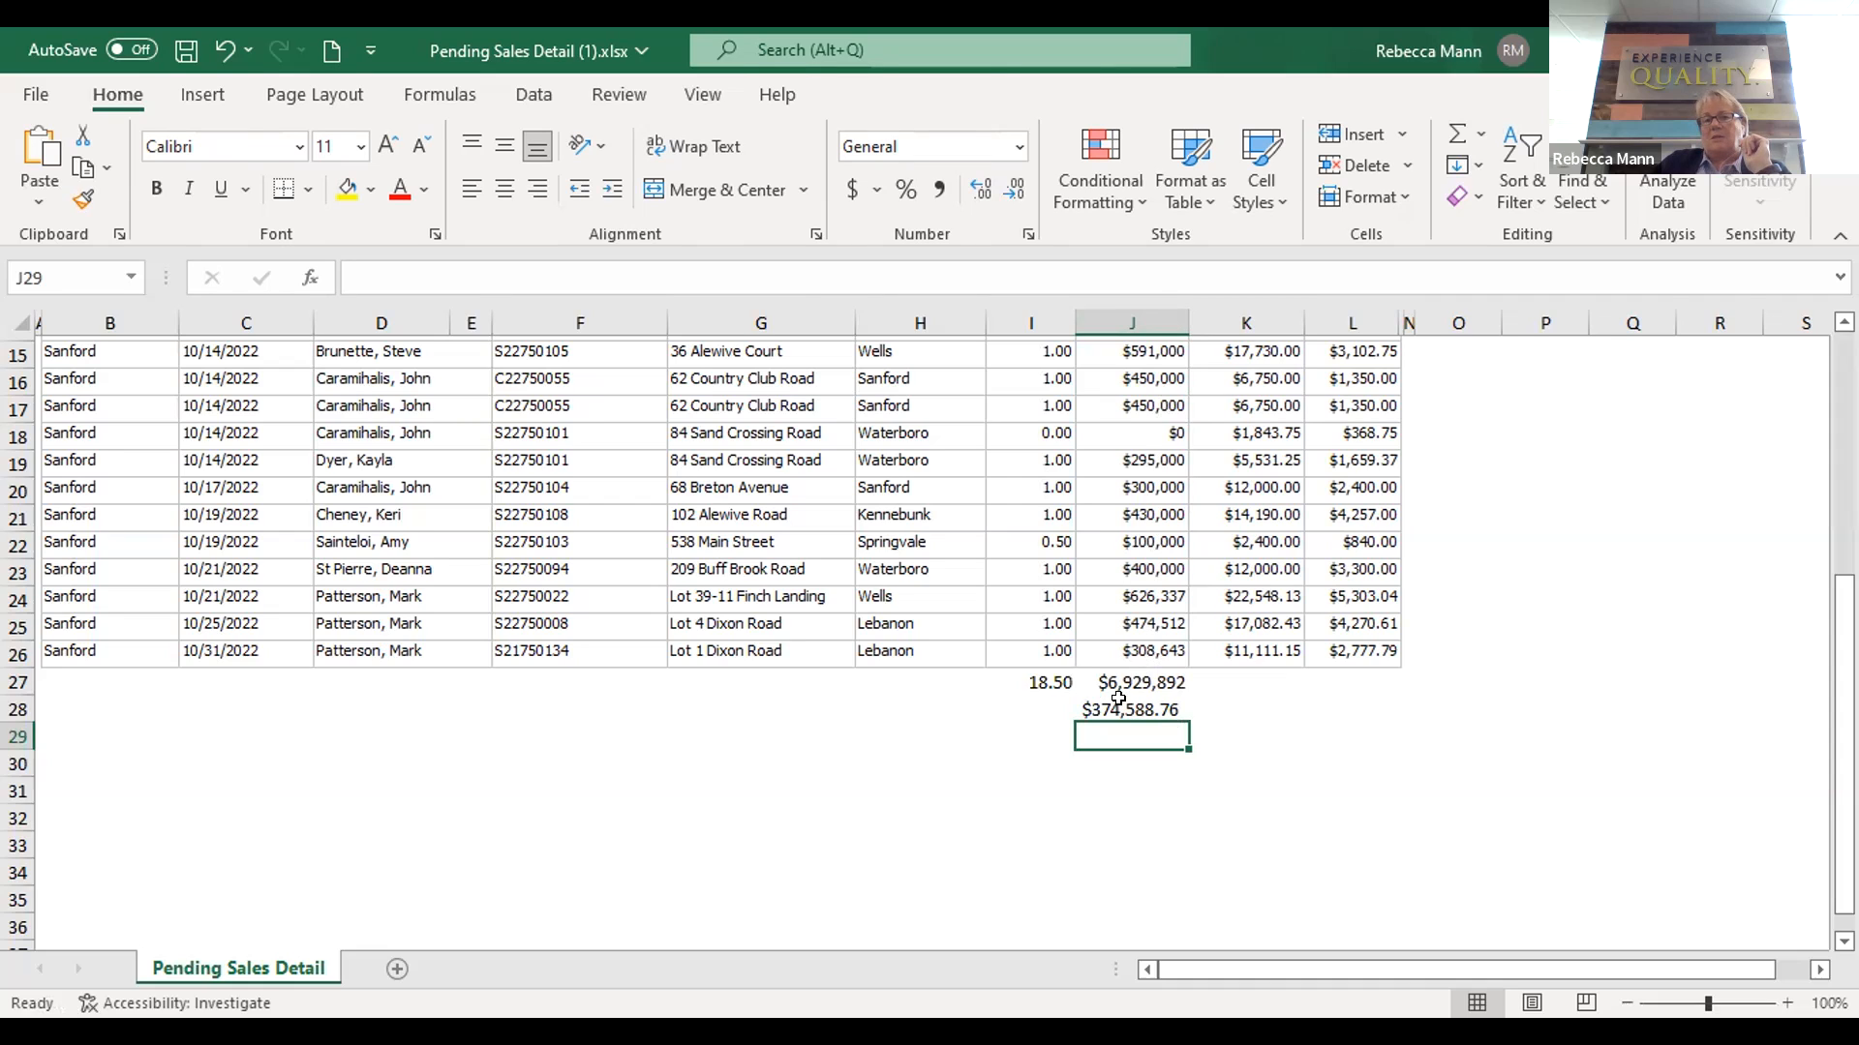
{"action": "key", "text": "Up"}
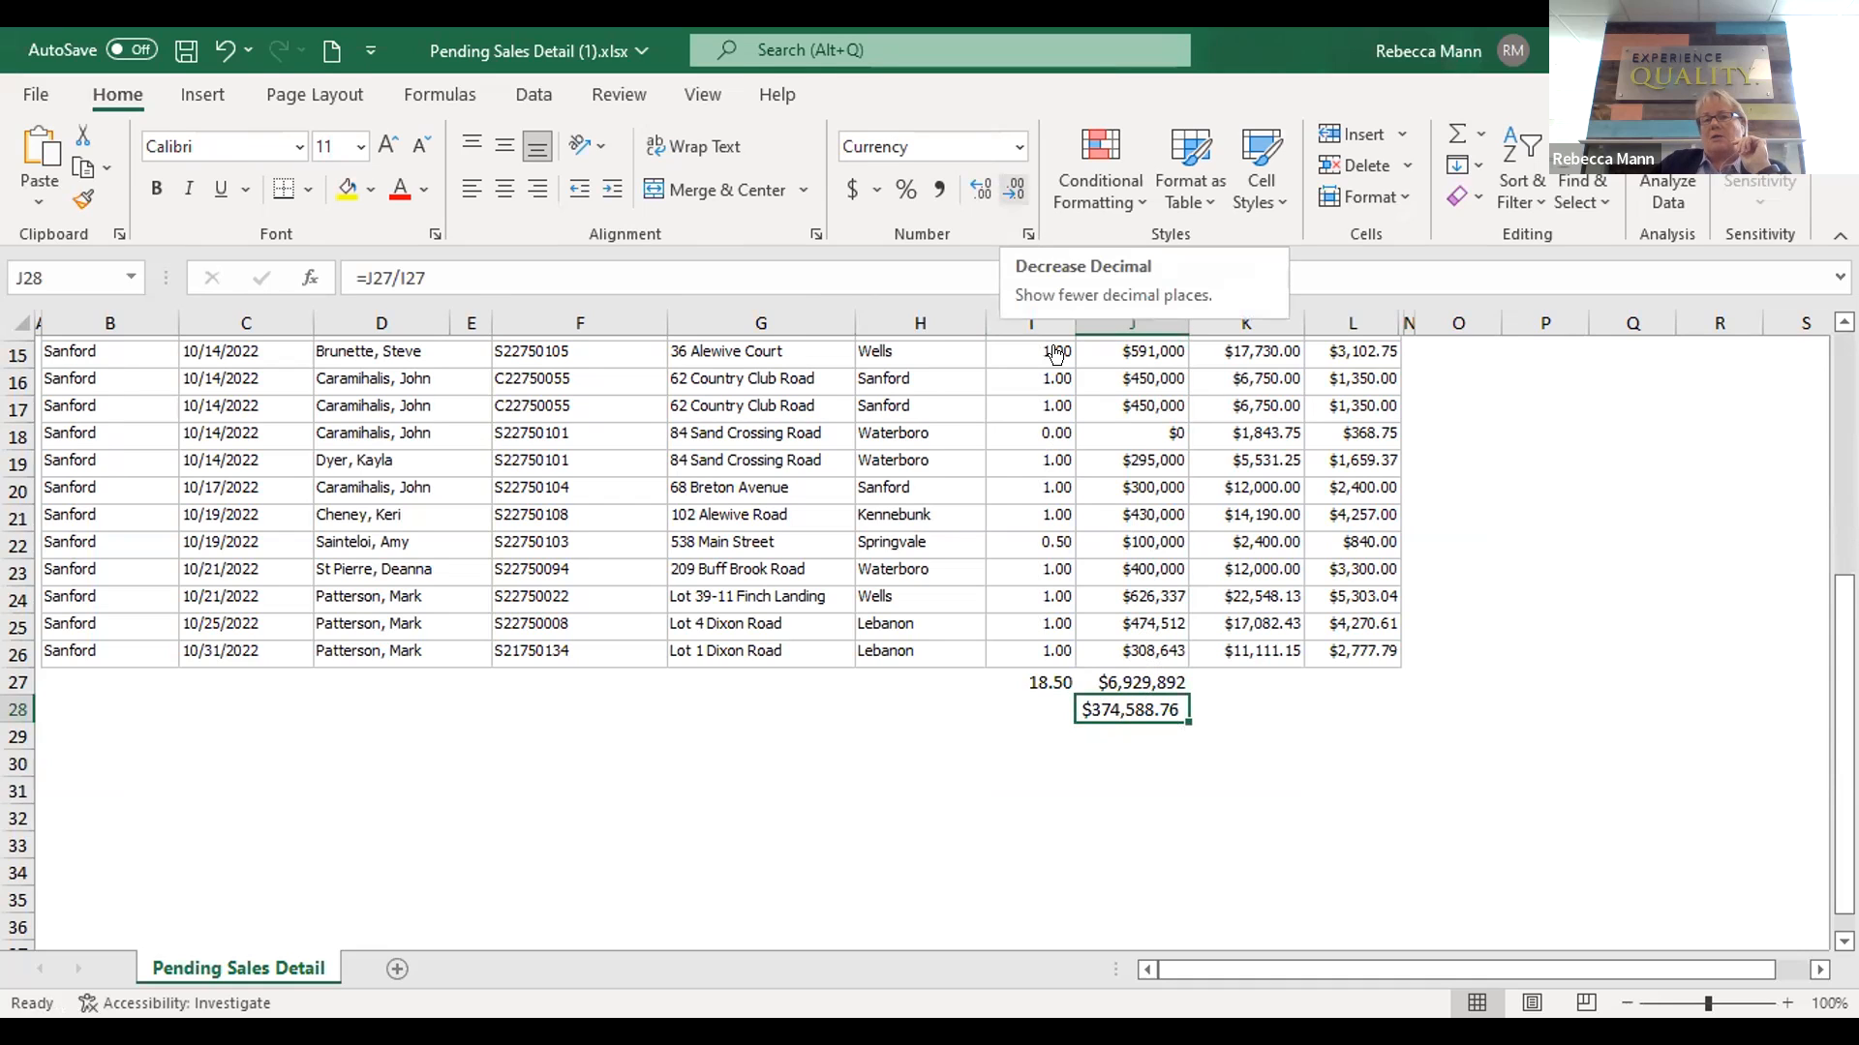
{"action": "double_click", "coordinate": [1013, 190]}
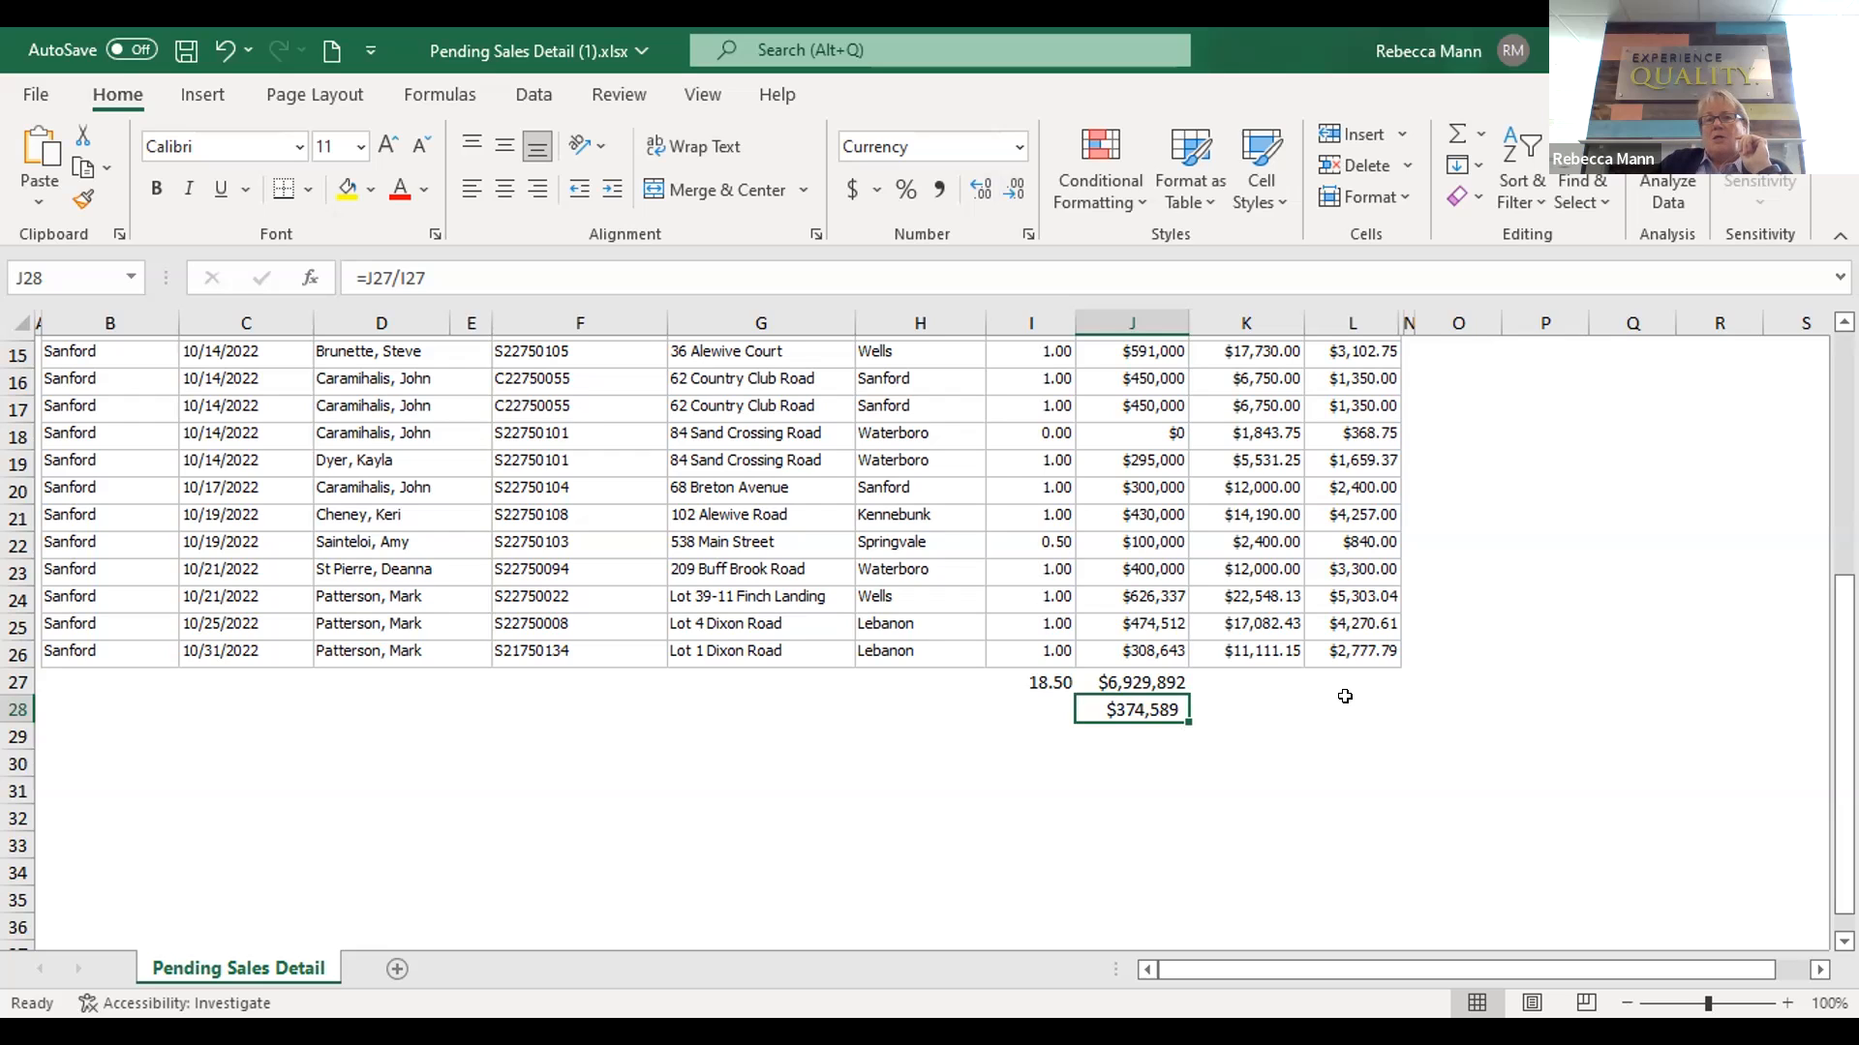
Label the row of averages by entering AVG in cell H28
{"action": "scroll", "coordinate": [1278, 542], "scroll_direction": "up", "scroll_amount": 5}
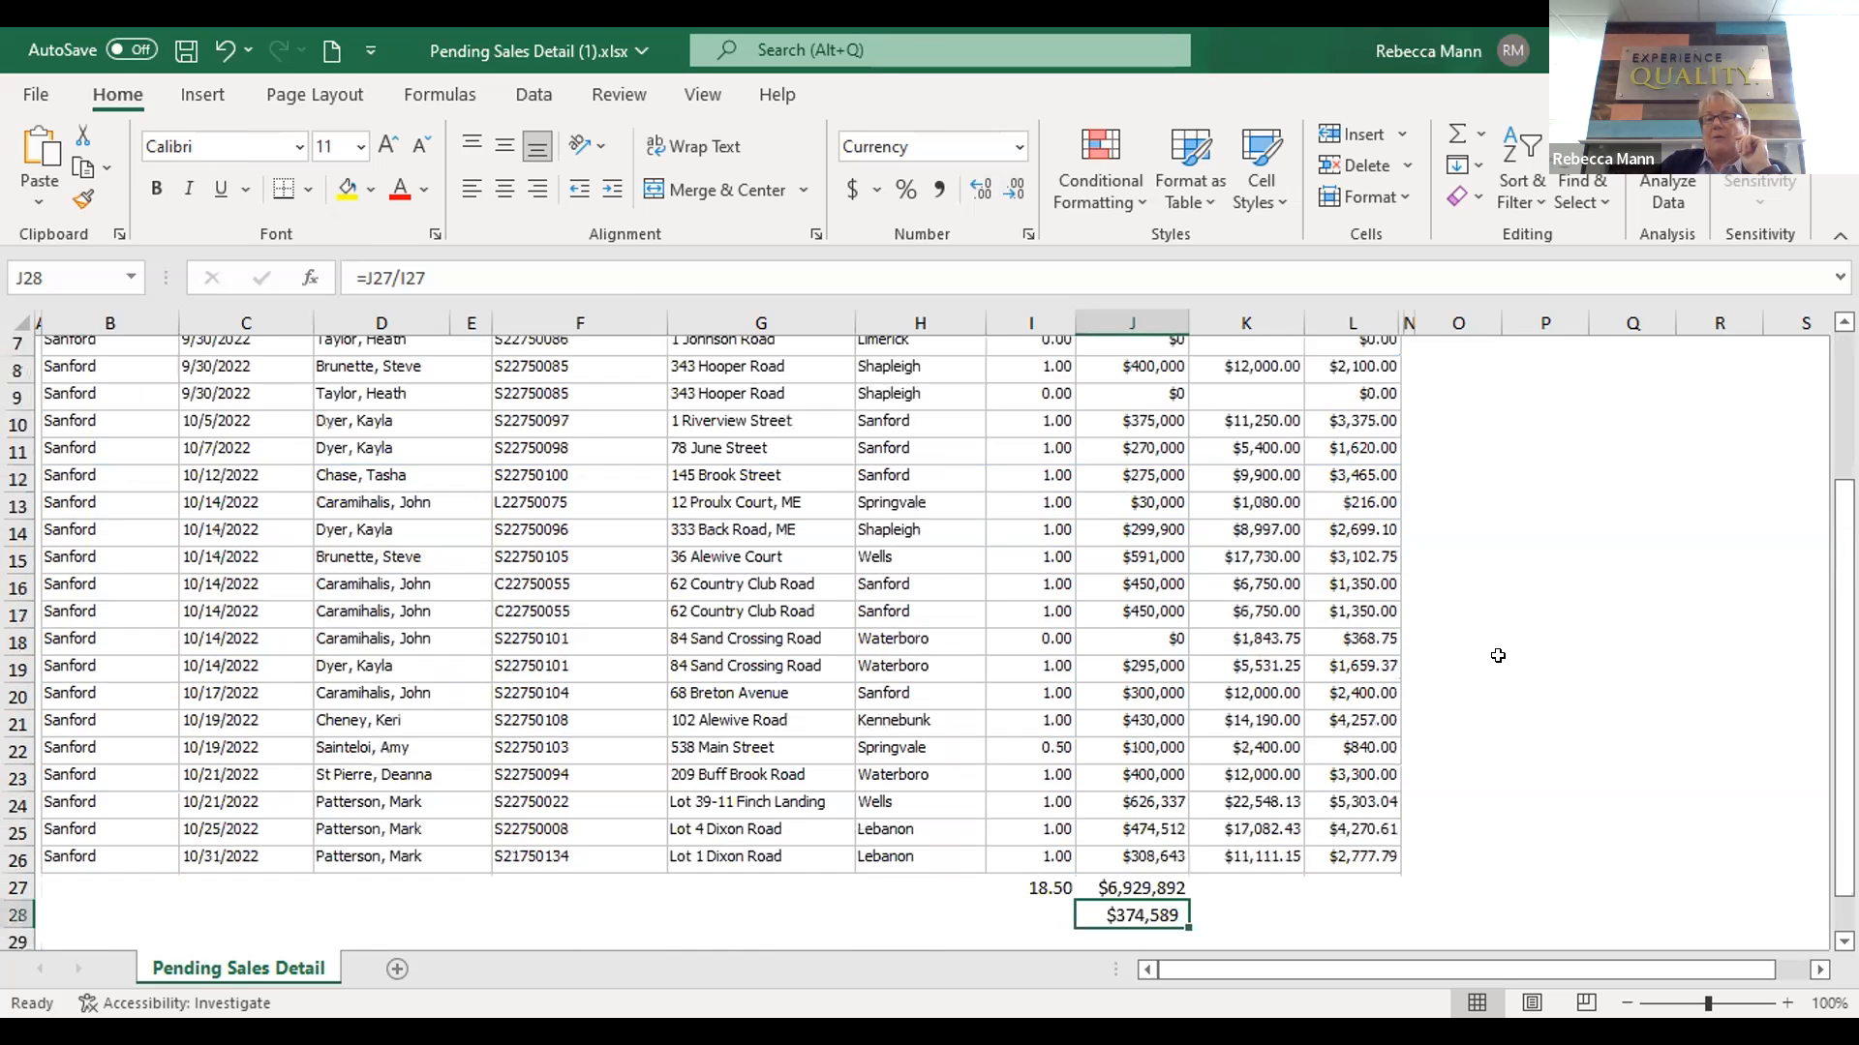
{"action": "scroll", "coordinate": [1497, 655], "scroll_direction": "down", "scroll_amount": 2}
{"action": "left_click", "coordinate": [920, 791]}
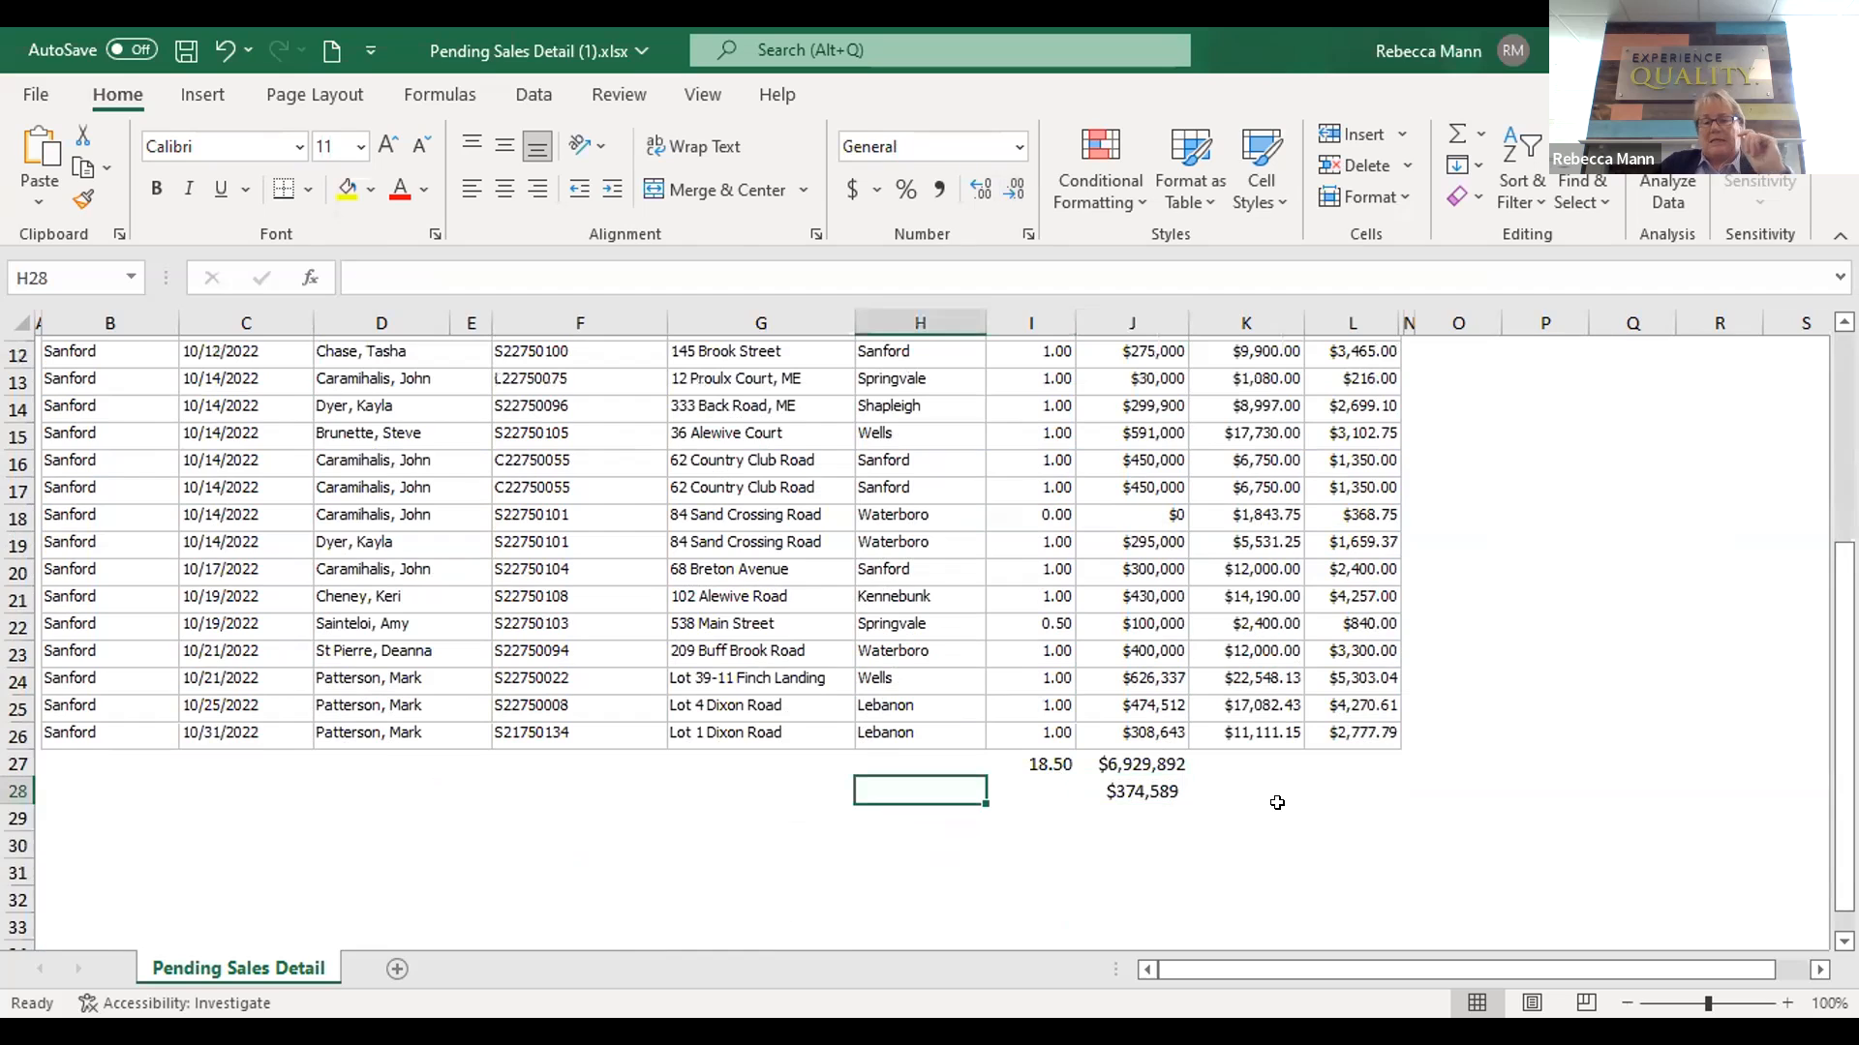
{"action": "type", "text": "AVG"}
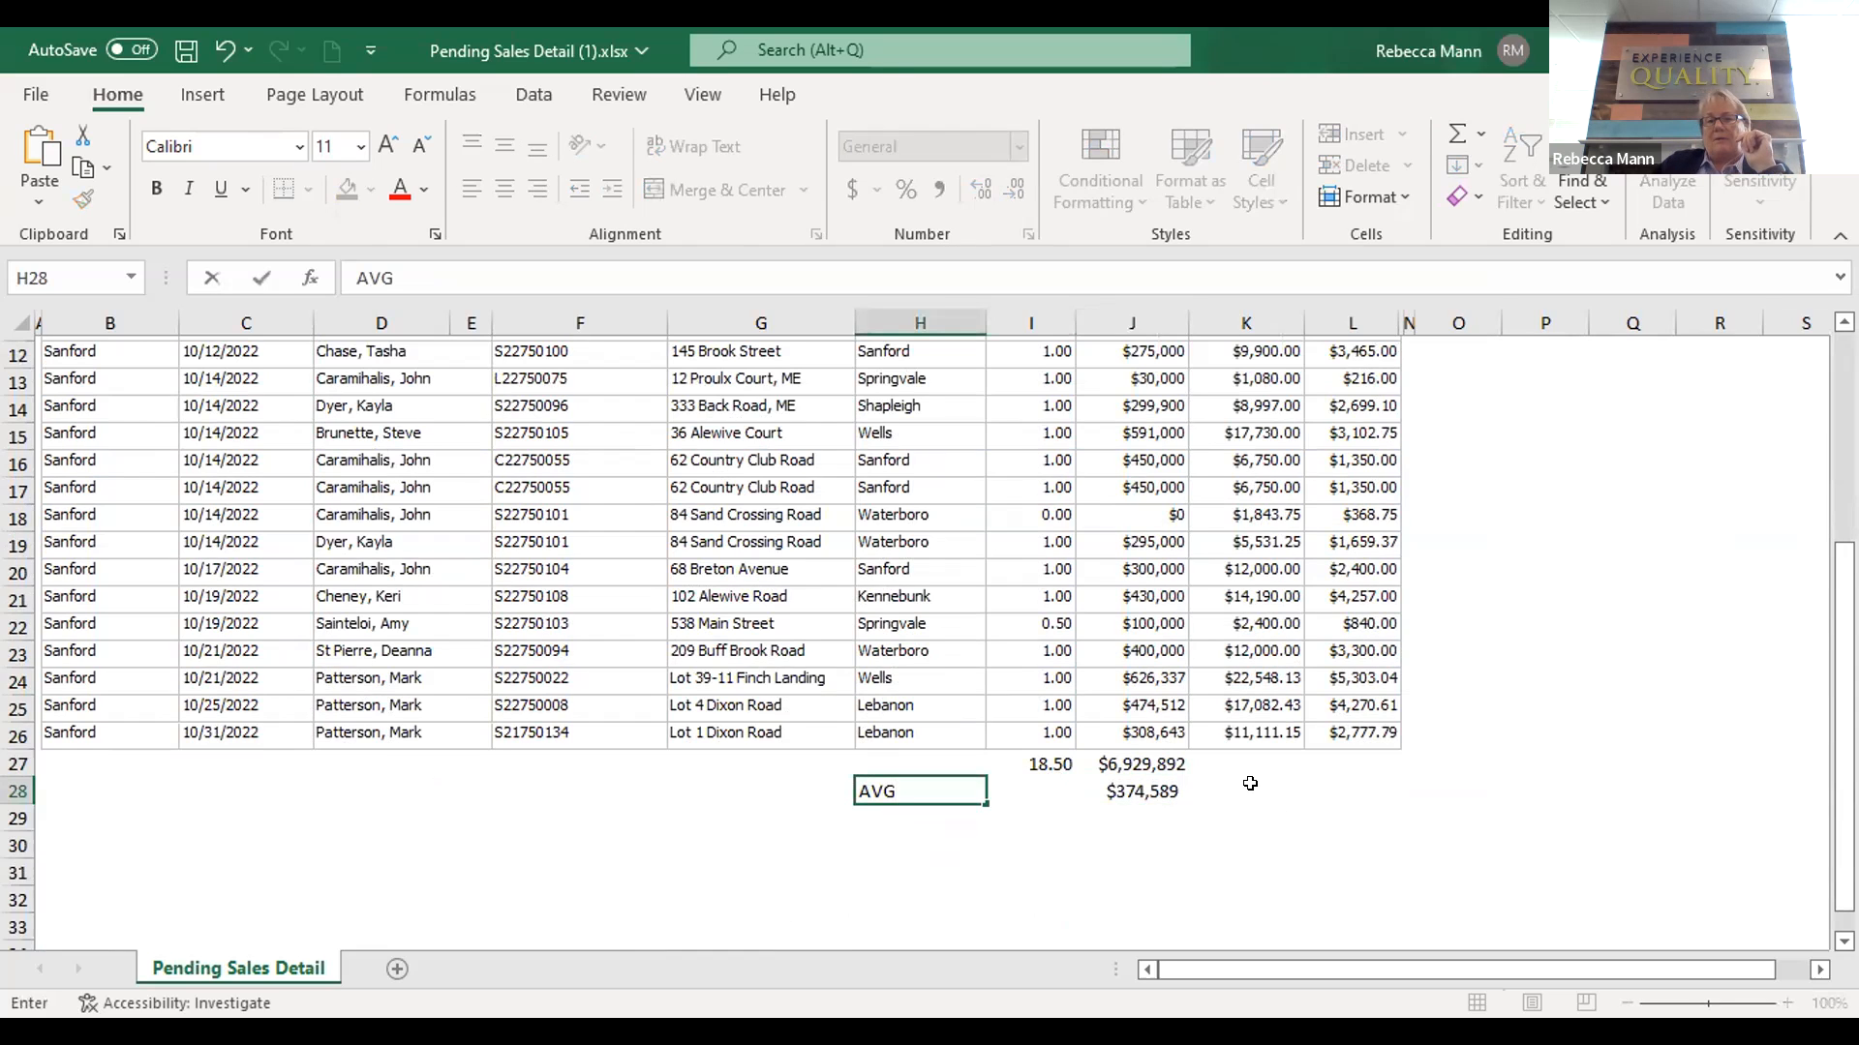
{"action": "left_click", "coordinate": [1250, 786]}
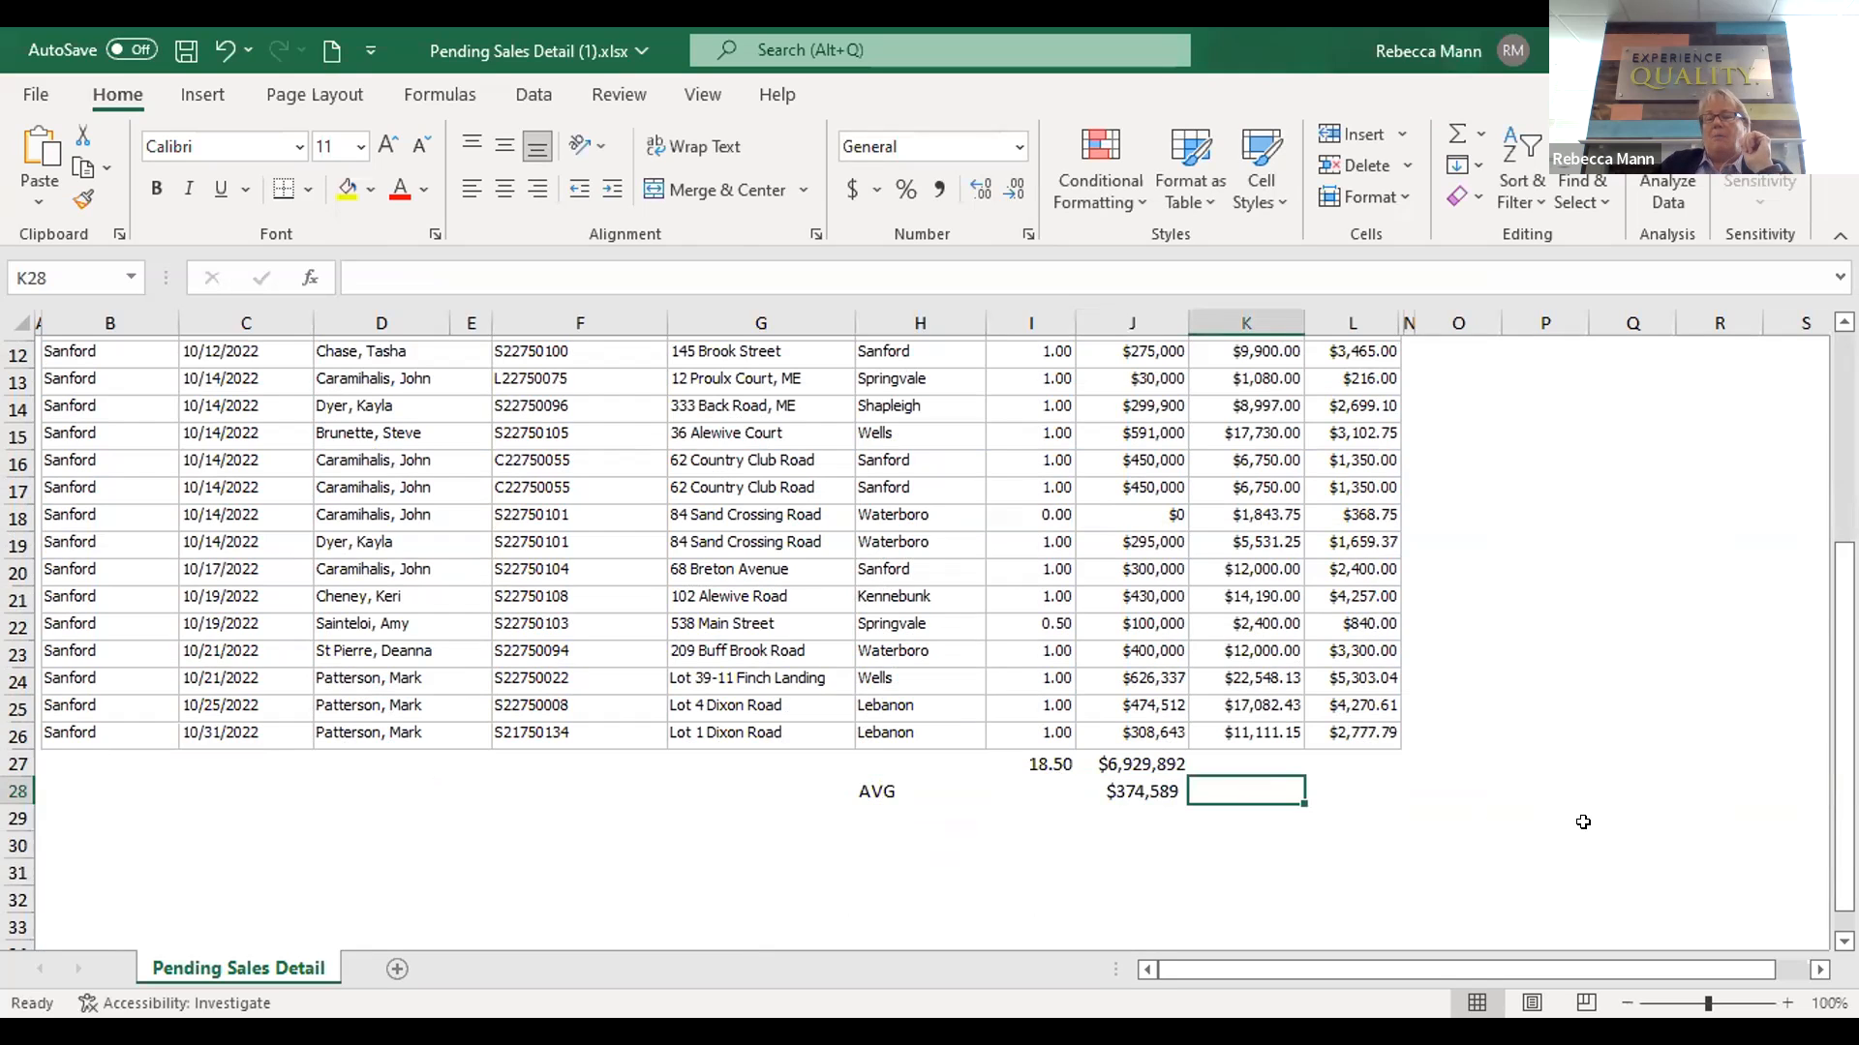
Total the GCI column in cell K27, directly below the last sale, with AutoSum
{"action": "left_click", "coordinate": [1253, 756]}
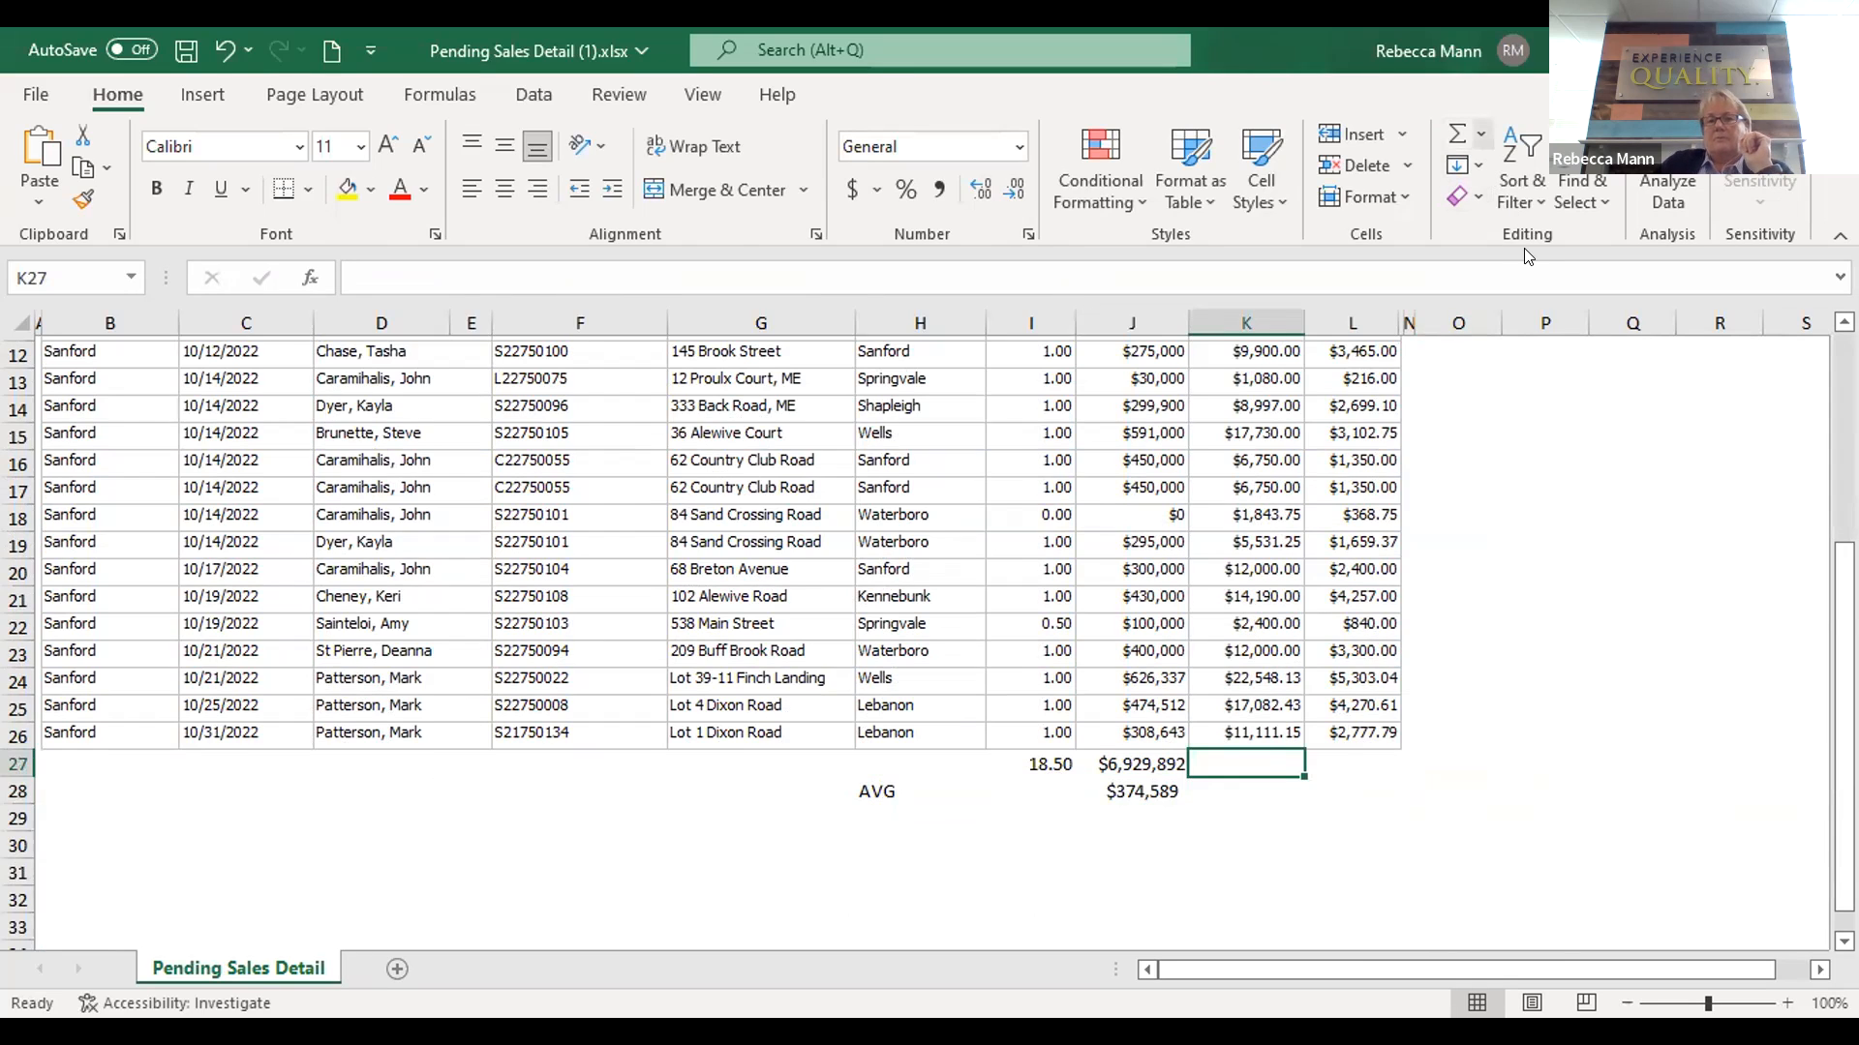
{"action": "key", "text": "alt+equal"}
{"action": "key", "text": "Return"}
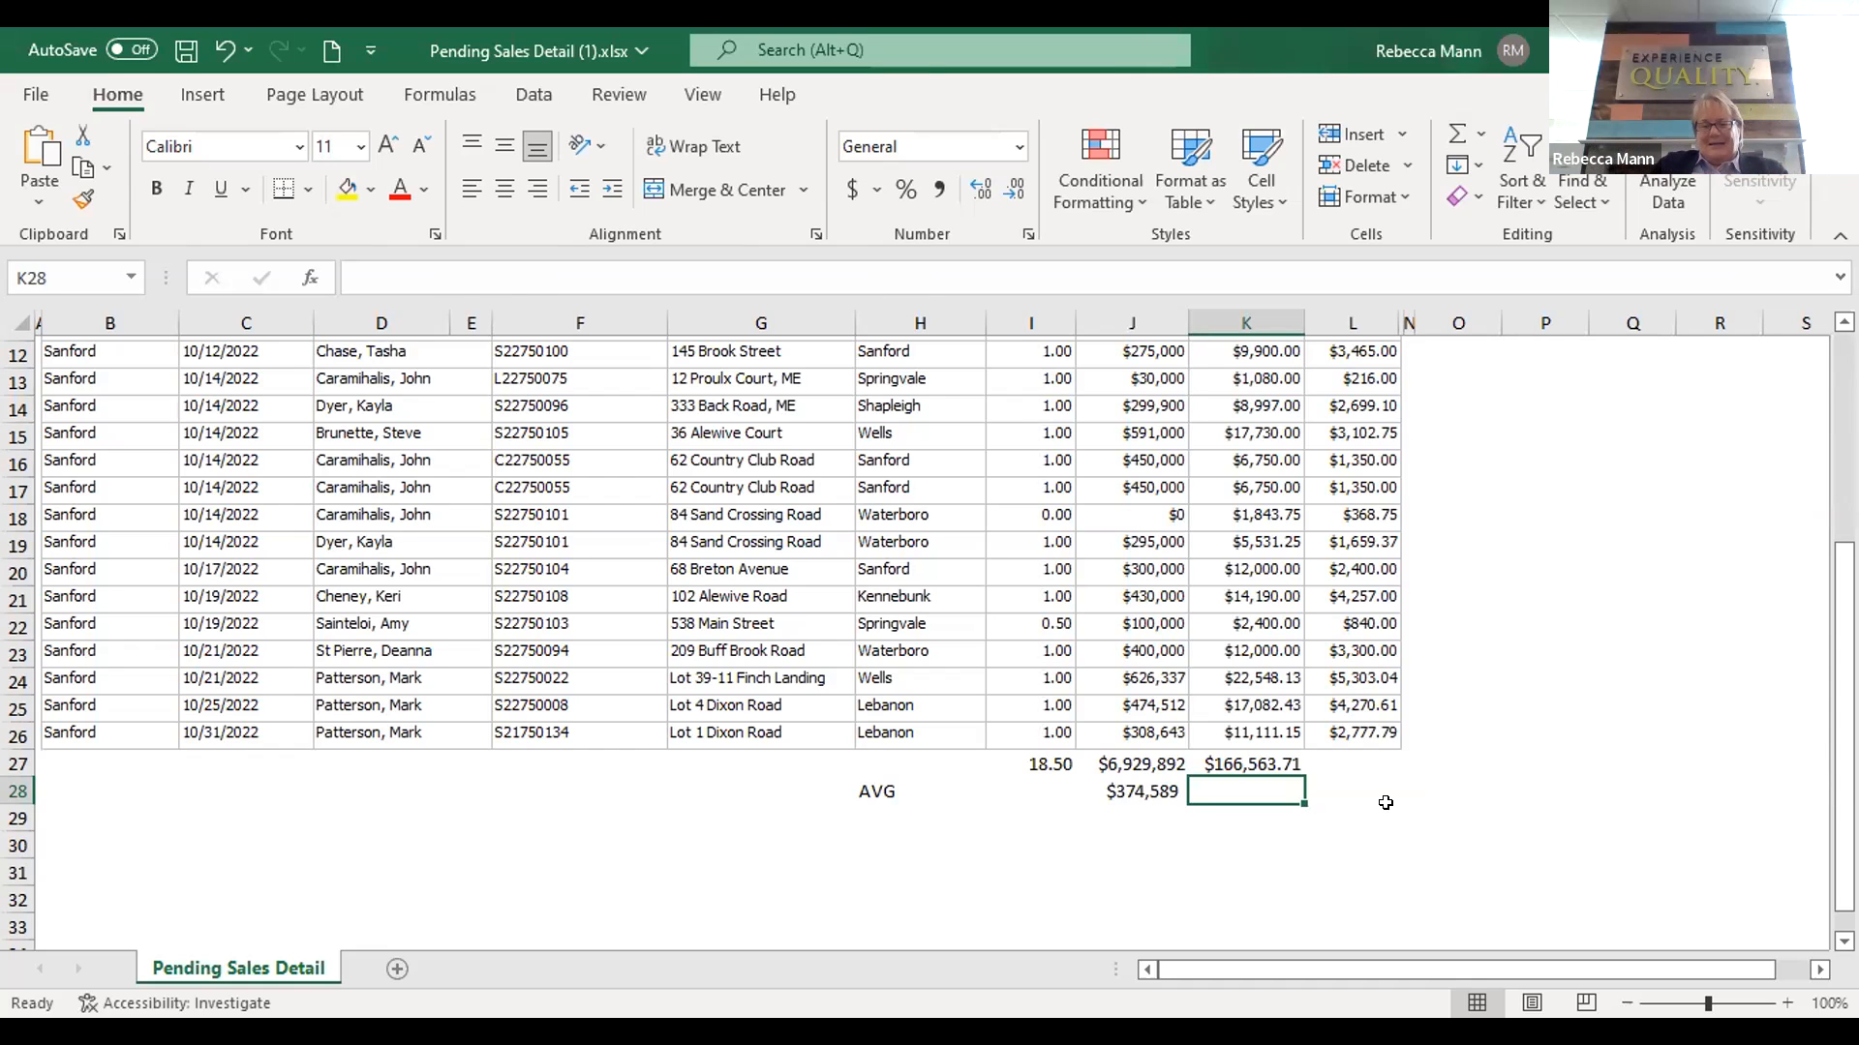
Calculate the average GCI per unit in cell K28 with the formula =K27/I27
{"action": "type", "text": "="}
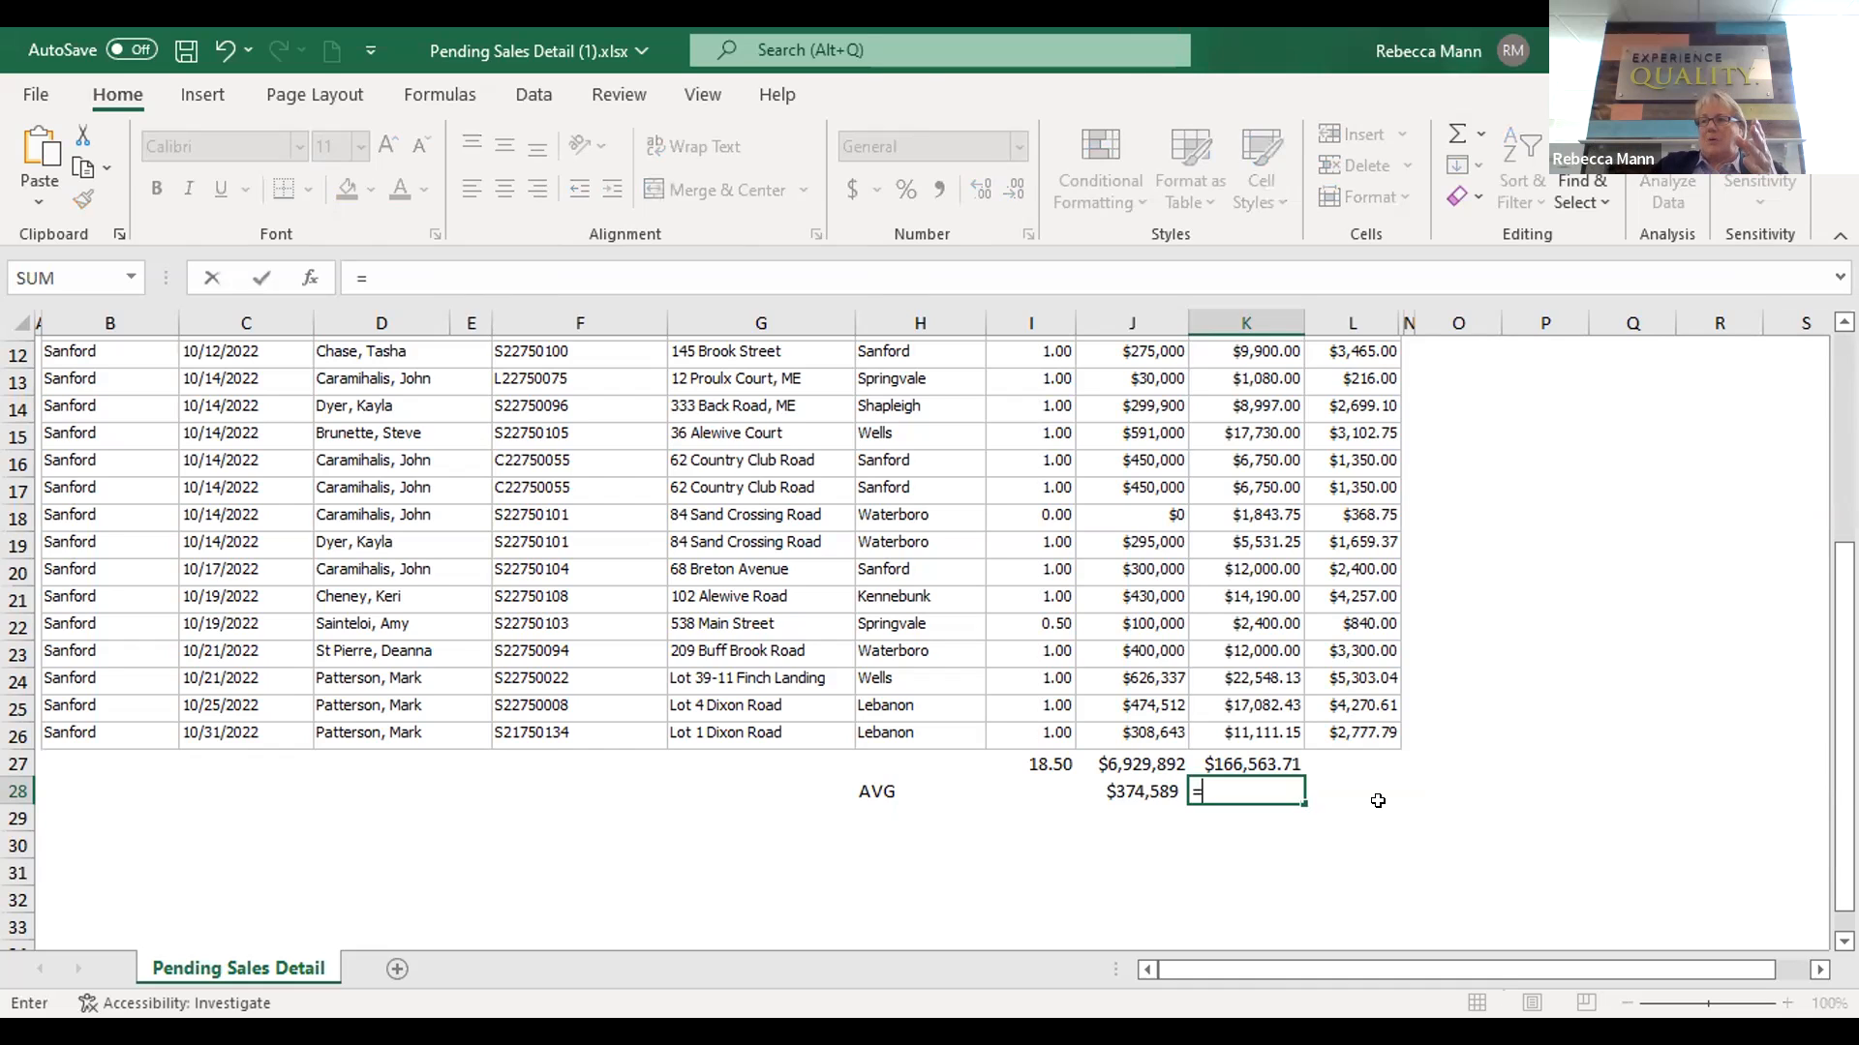
{"action": "left_click", "coordinate": [1236, 762]}
{"action": "type", "text": "/"}
{"action": "left_click", "coordinate": [1011, 762]}
{"action": "key", "text": "Return"}
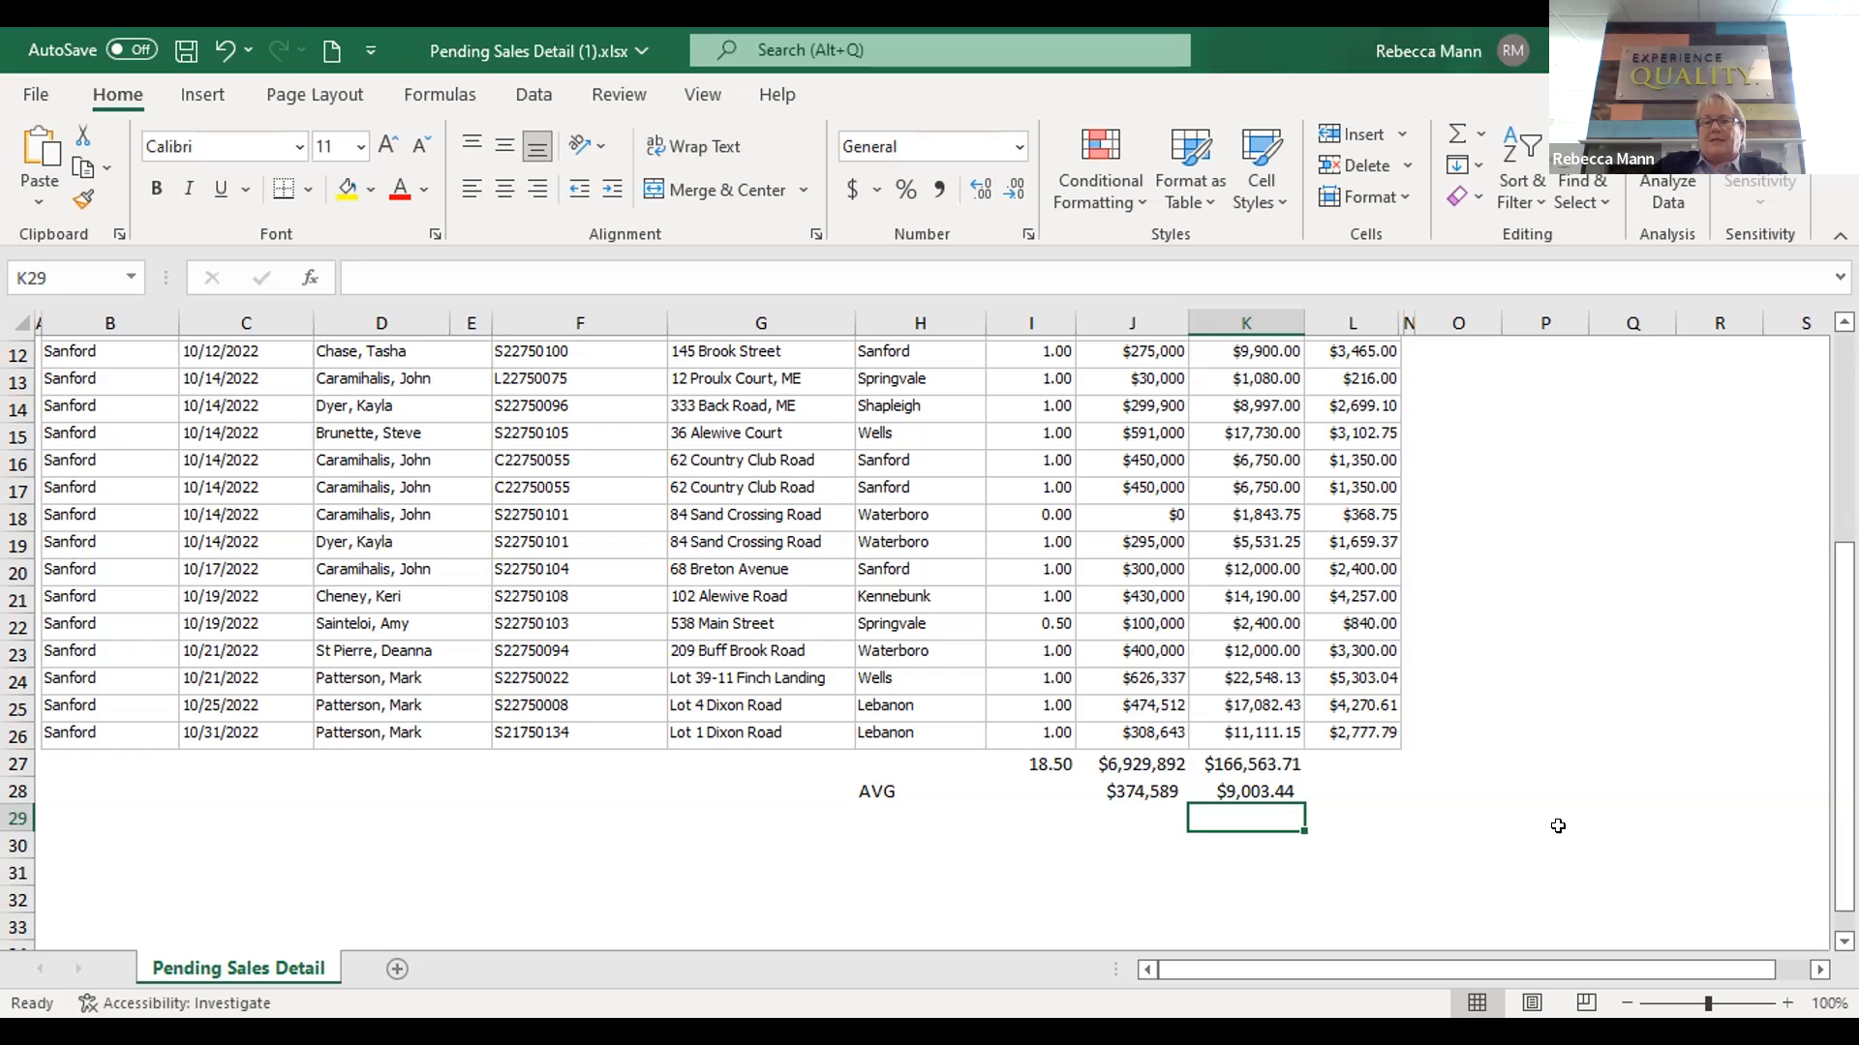
Enter the label Commission in cell H29, below AVG
{"action": "left_click", "coordinate": [845, 821]}
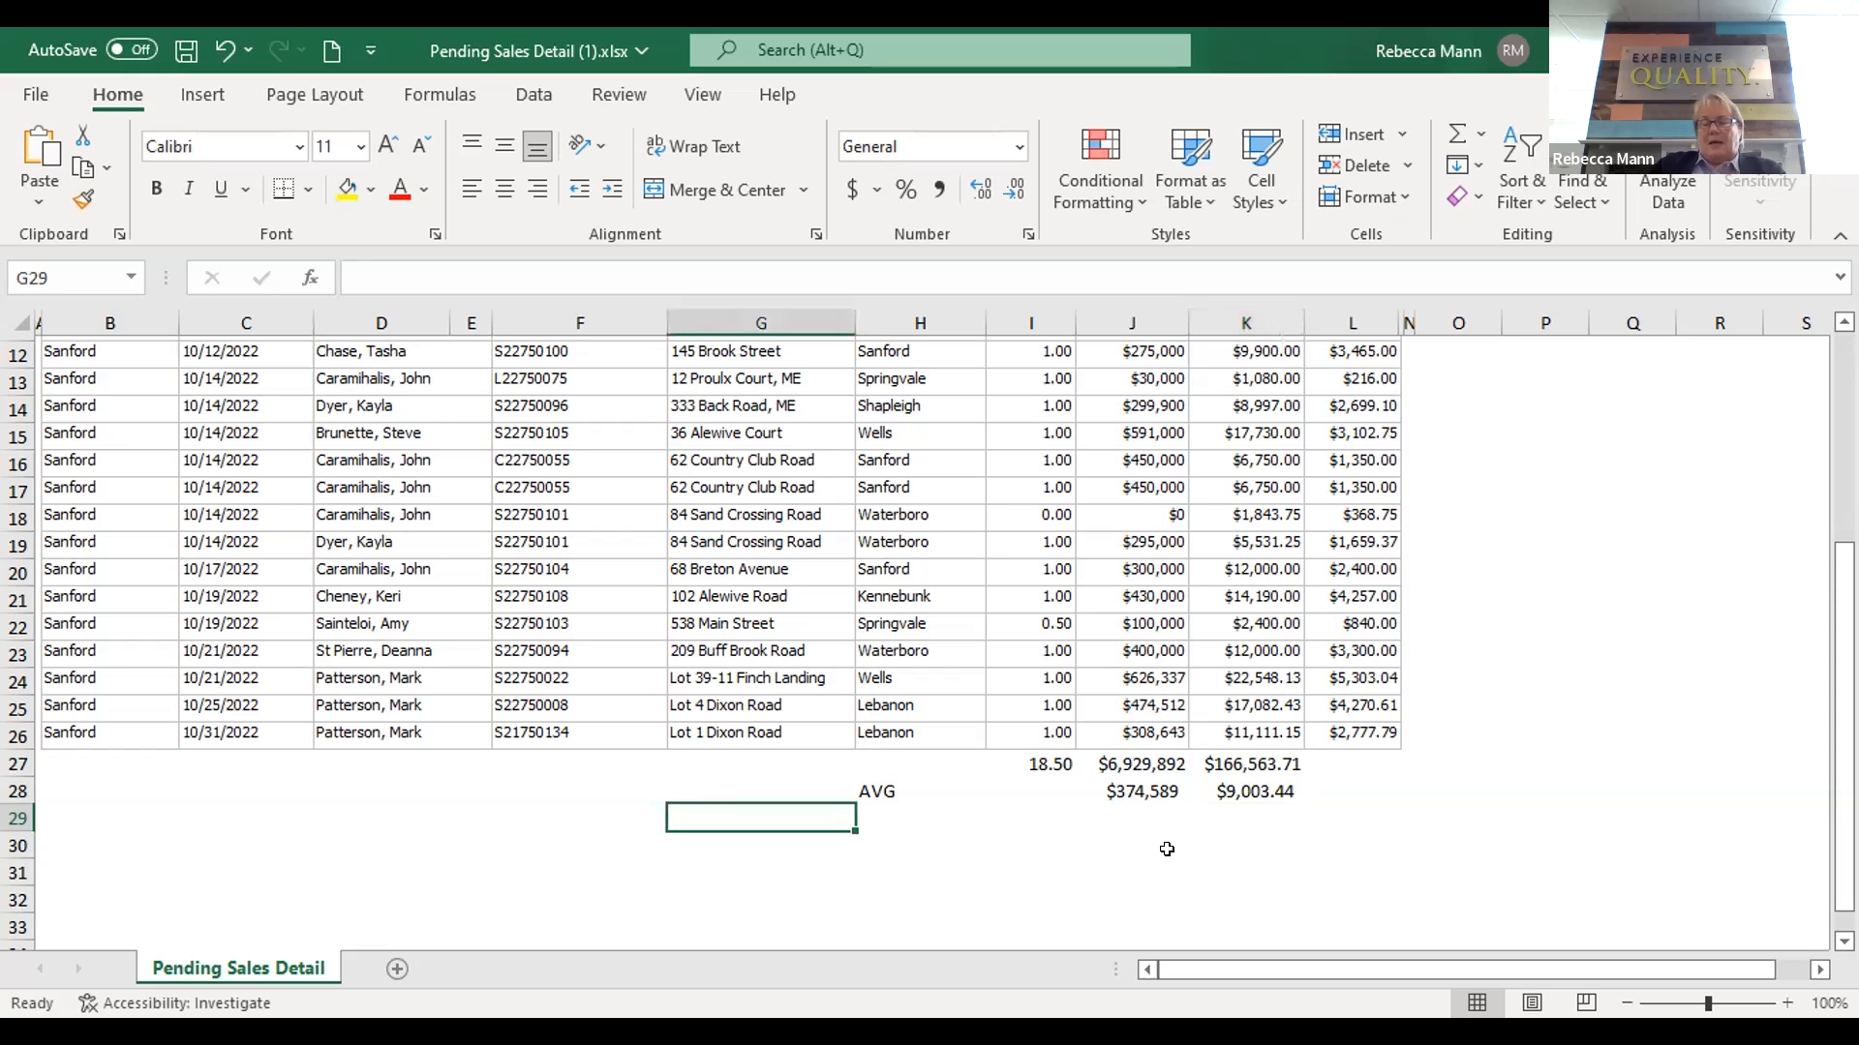
{"action": "key", "text": "Right"}
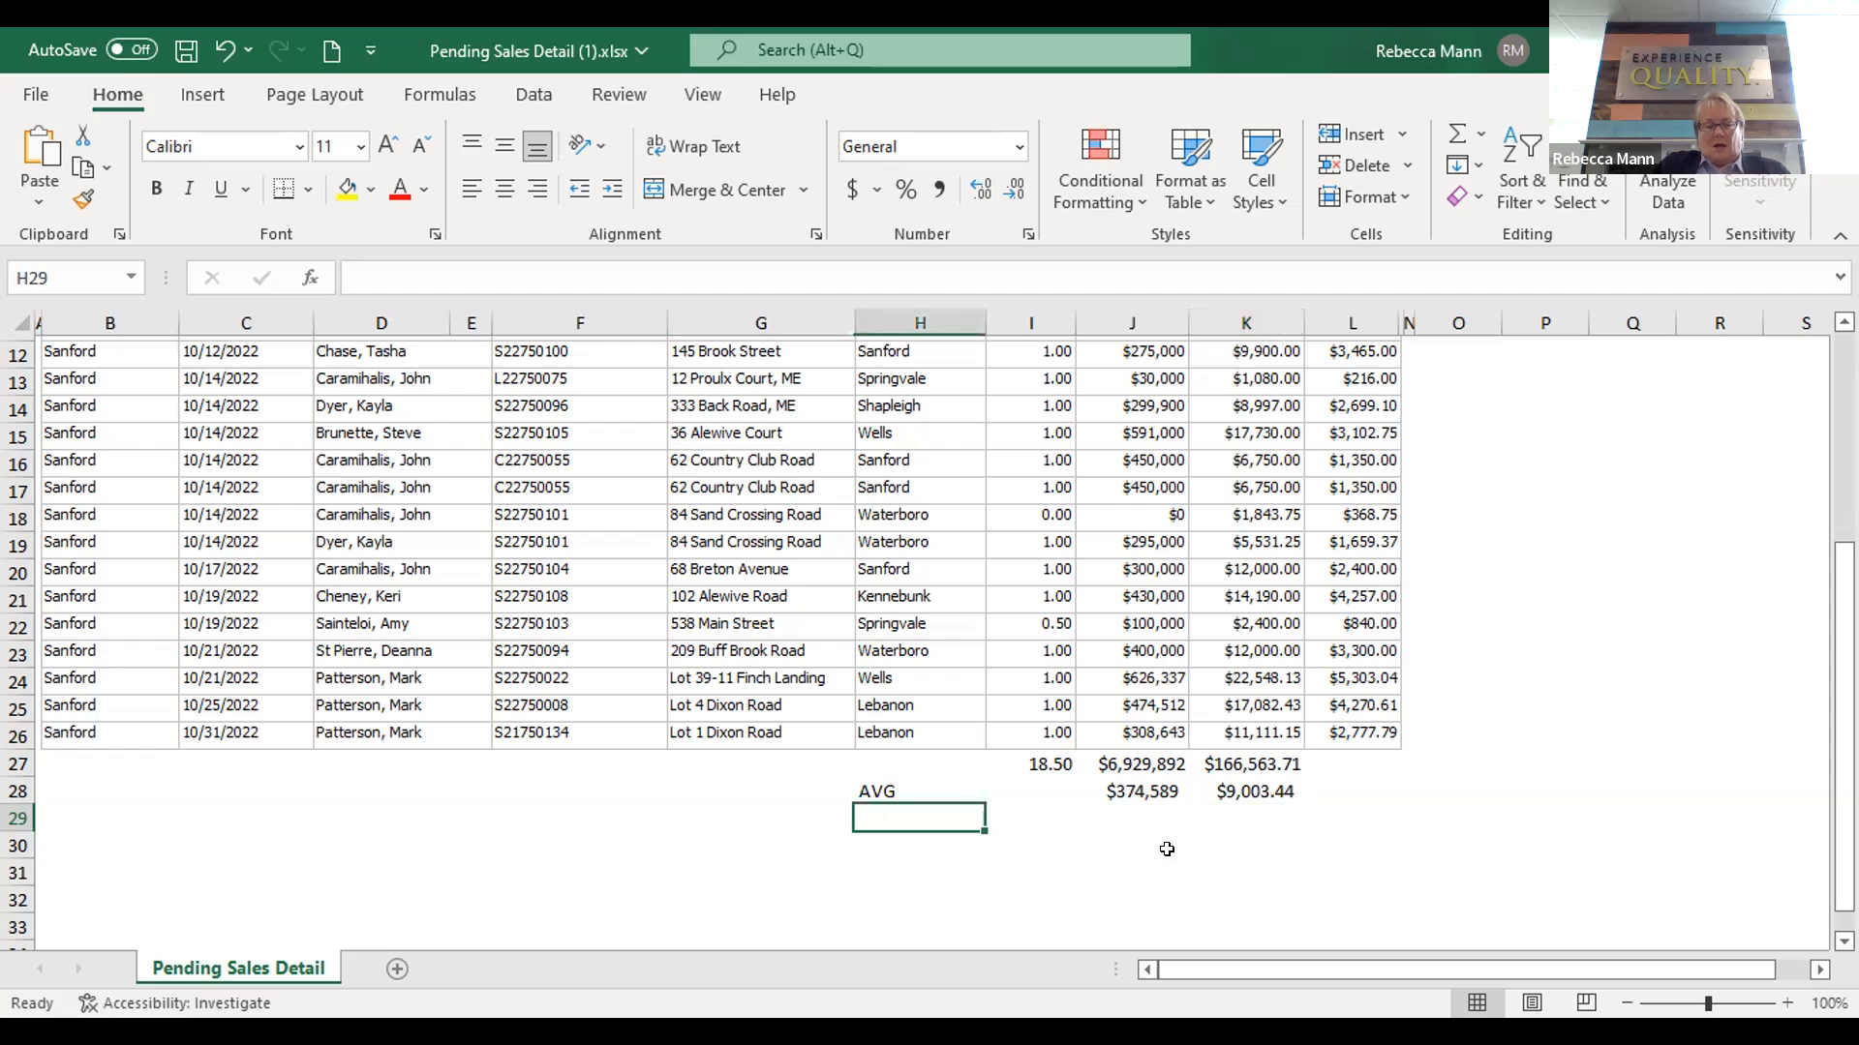
{"action": "type", "text": "Commission"}
{"action": "key", "text": "Tab"}
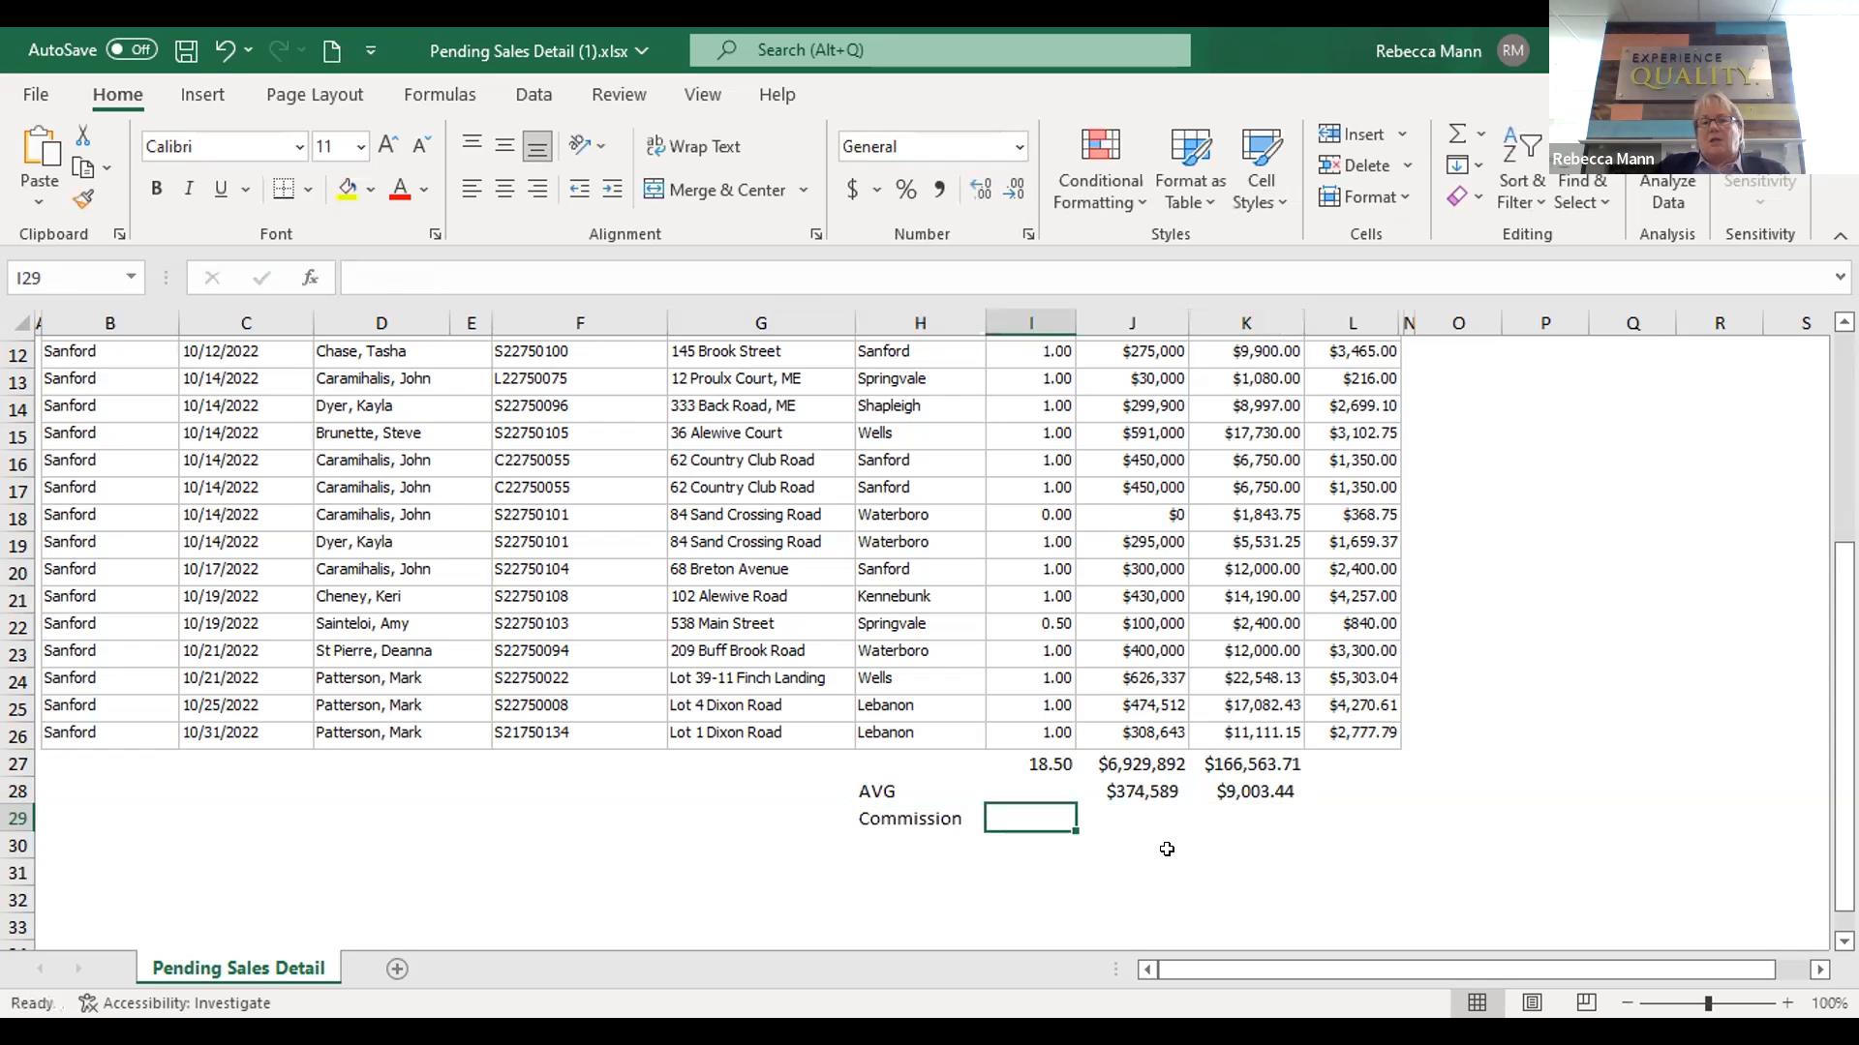
Calculate the commission rate in cell K29 by dividing average GCI by average volume with the formula =K28/J28
{"action": "left_click", "coordinate": [1237, 818]}
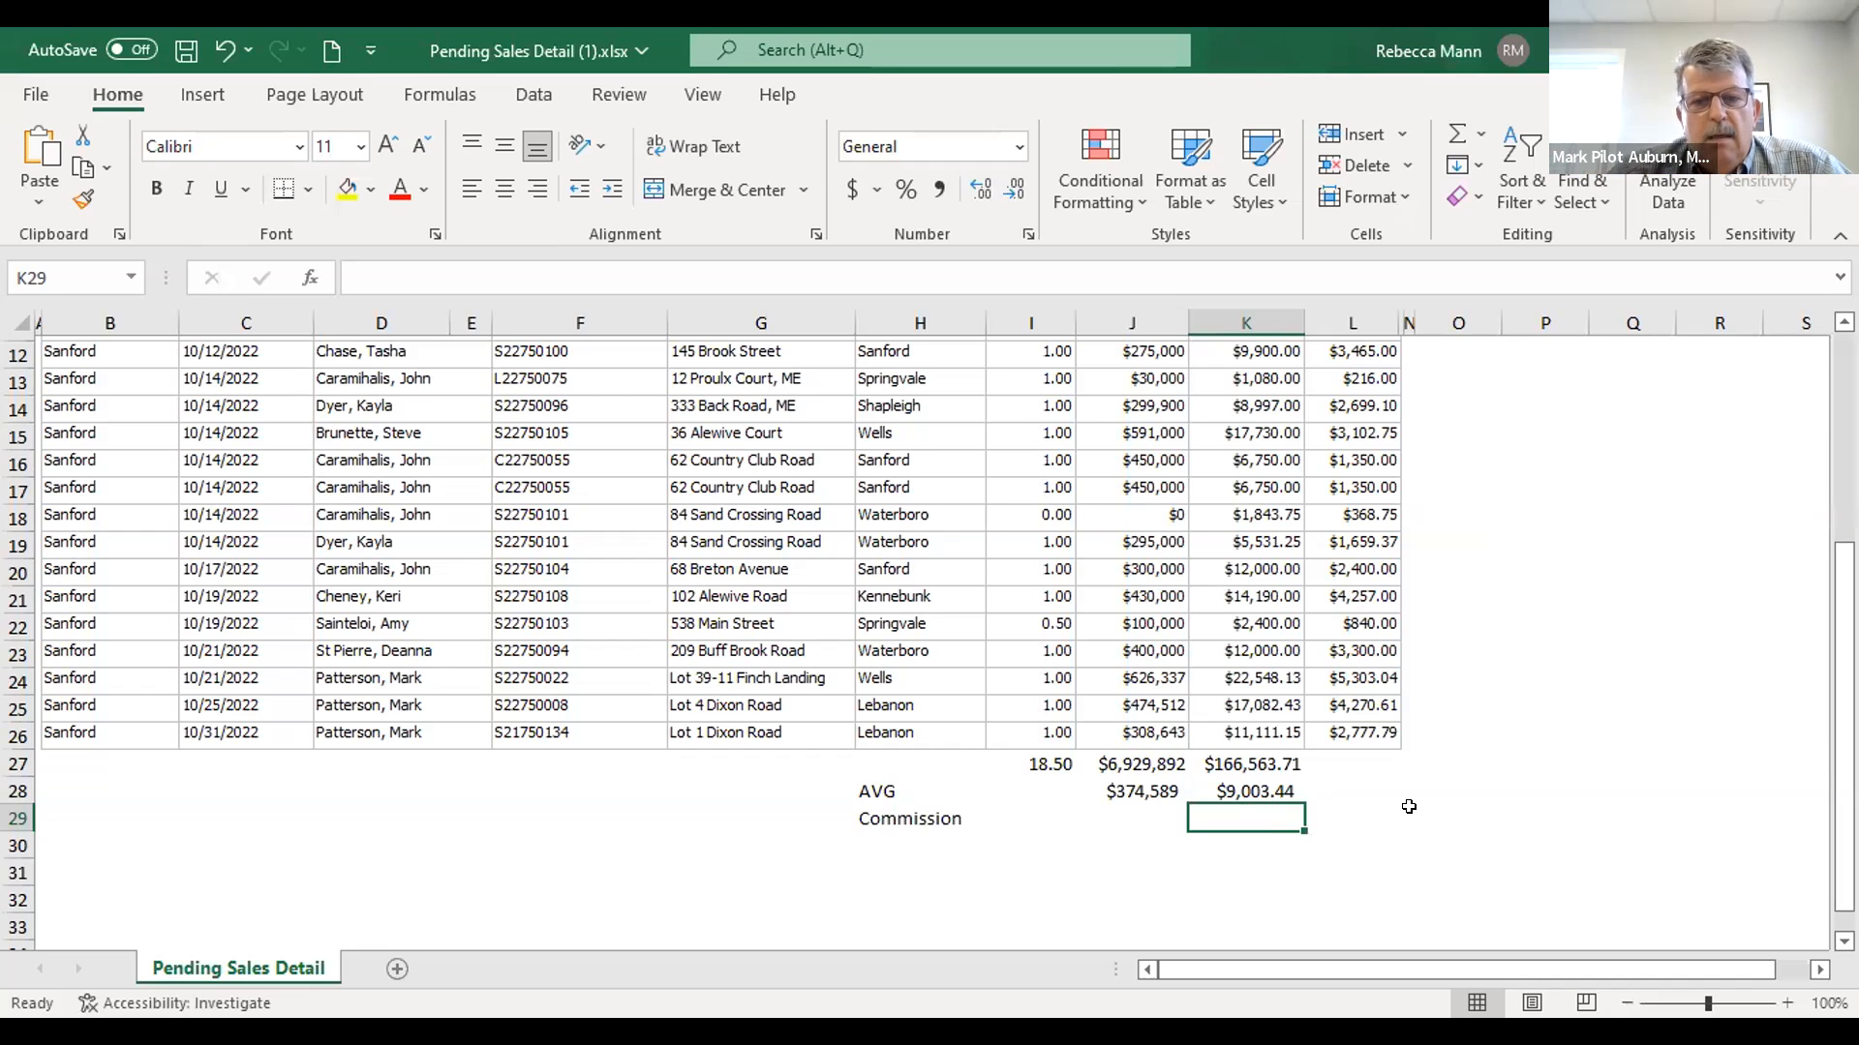
{"action": "type", "text": "="}
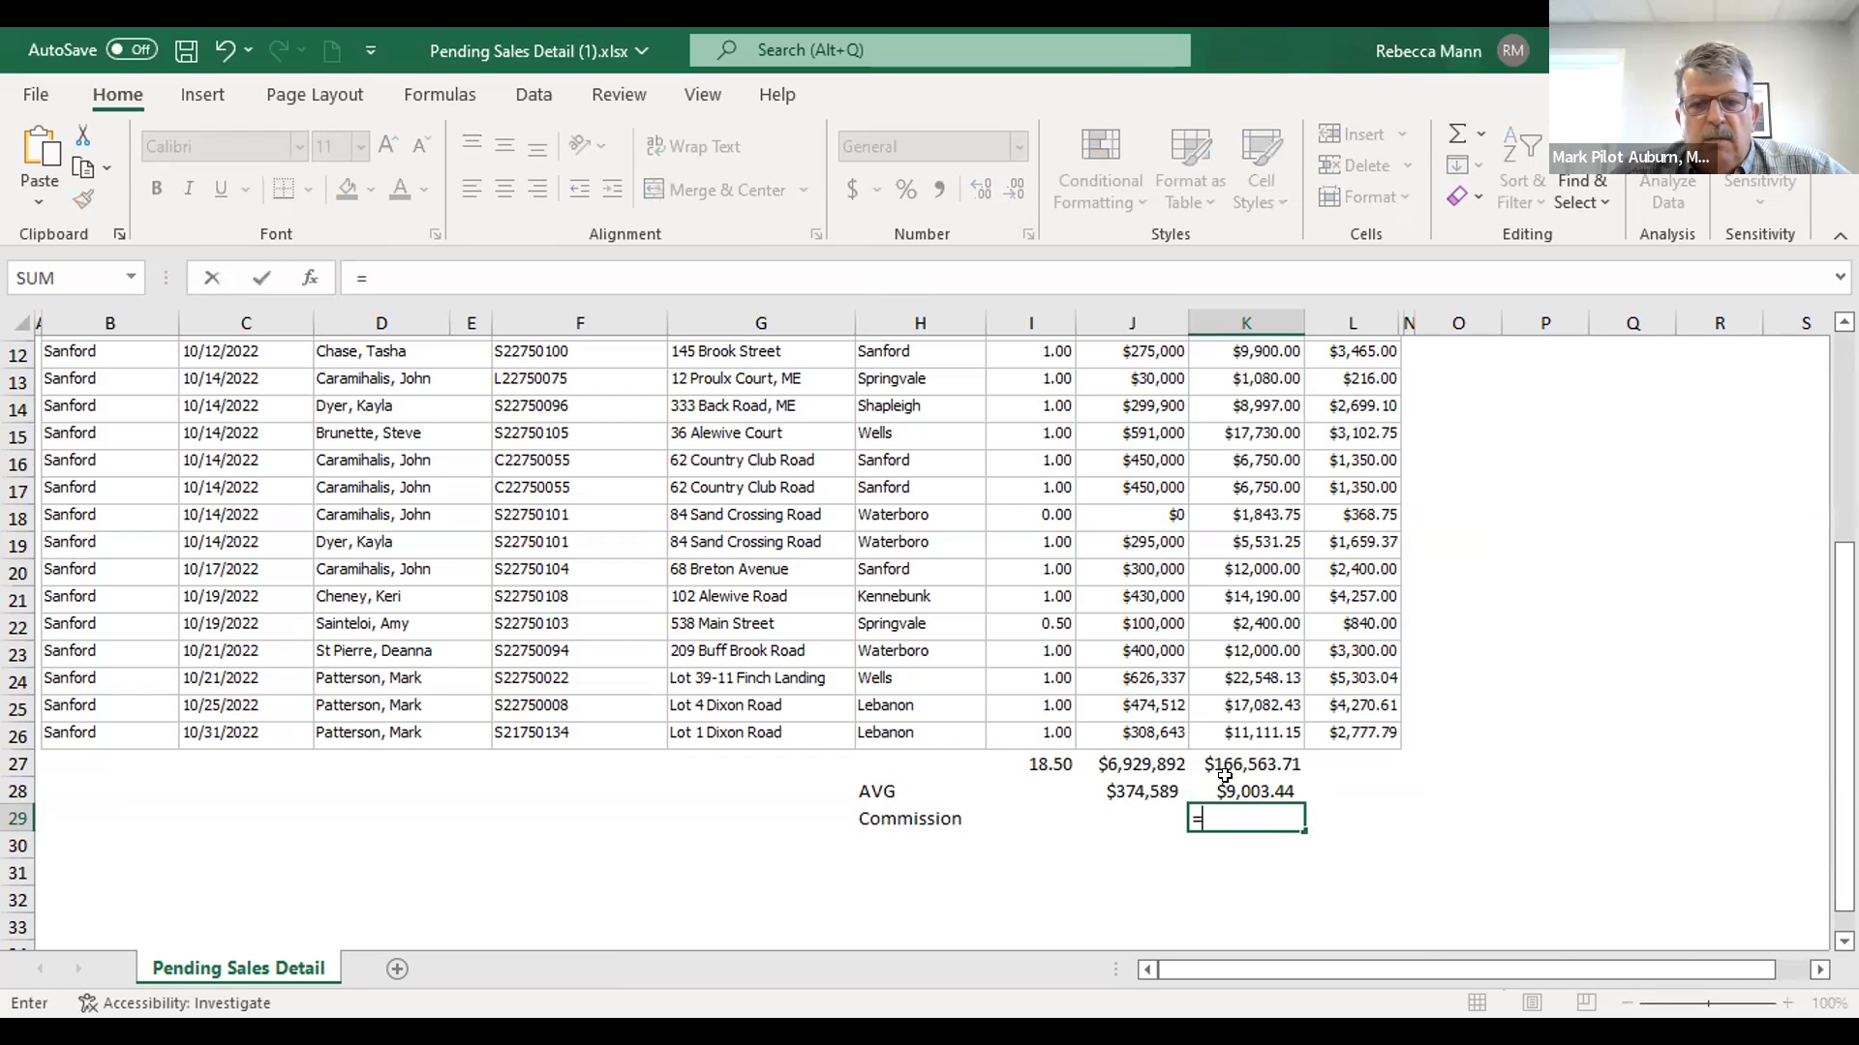
{"action": "key", "text": "Up"}
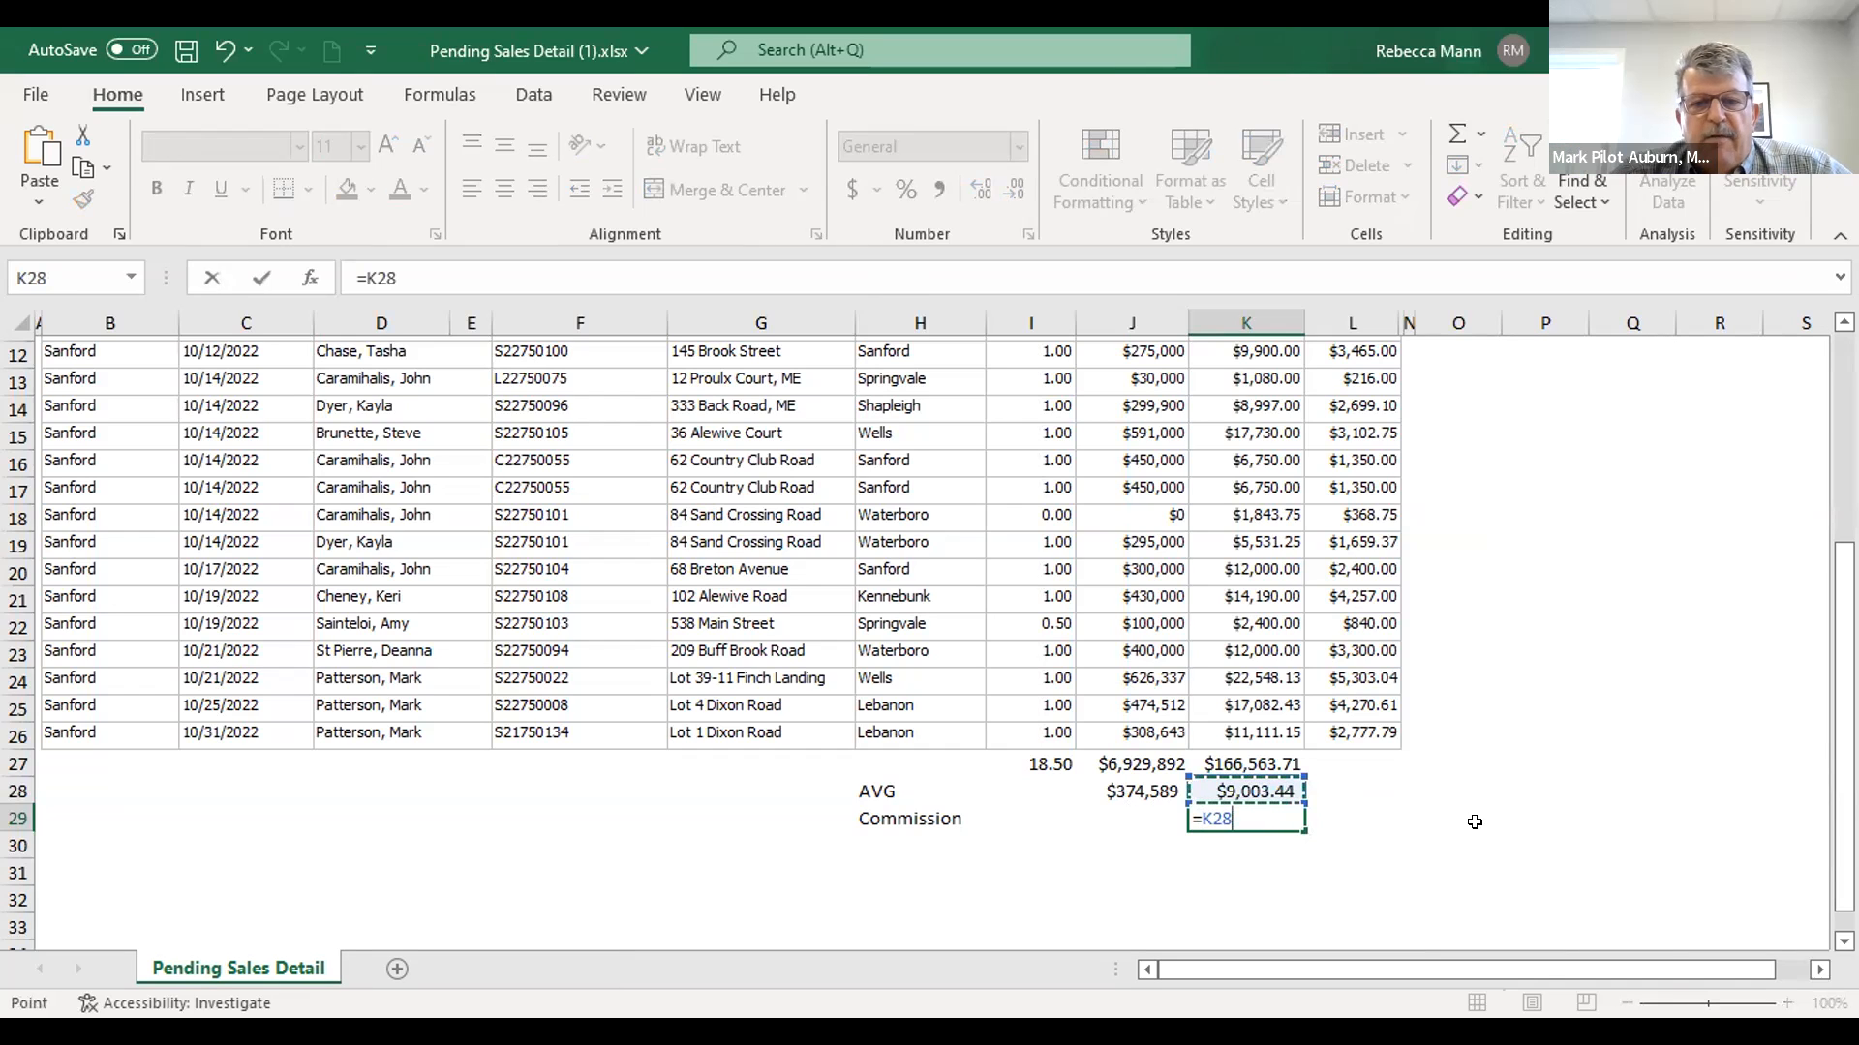
{"action": "type", "text": "/"}
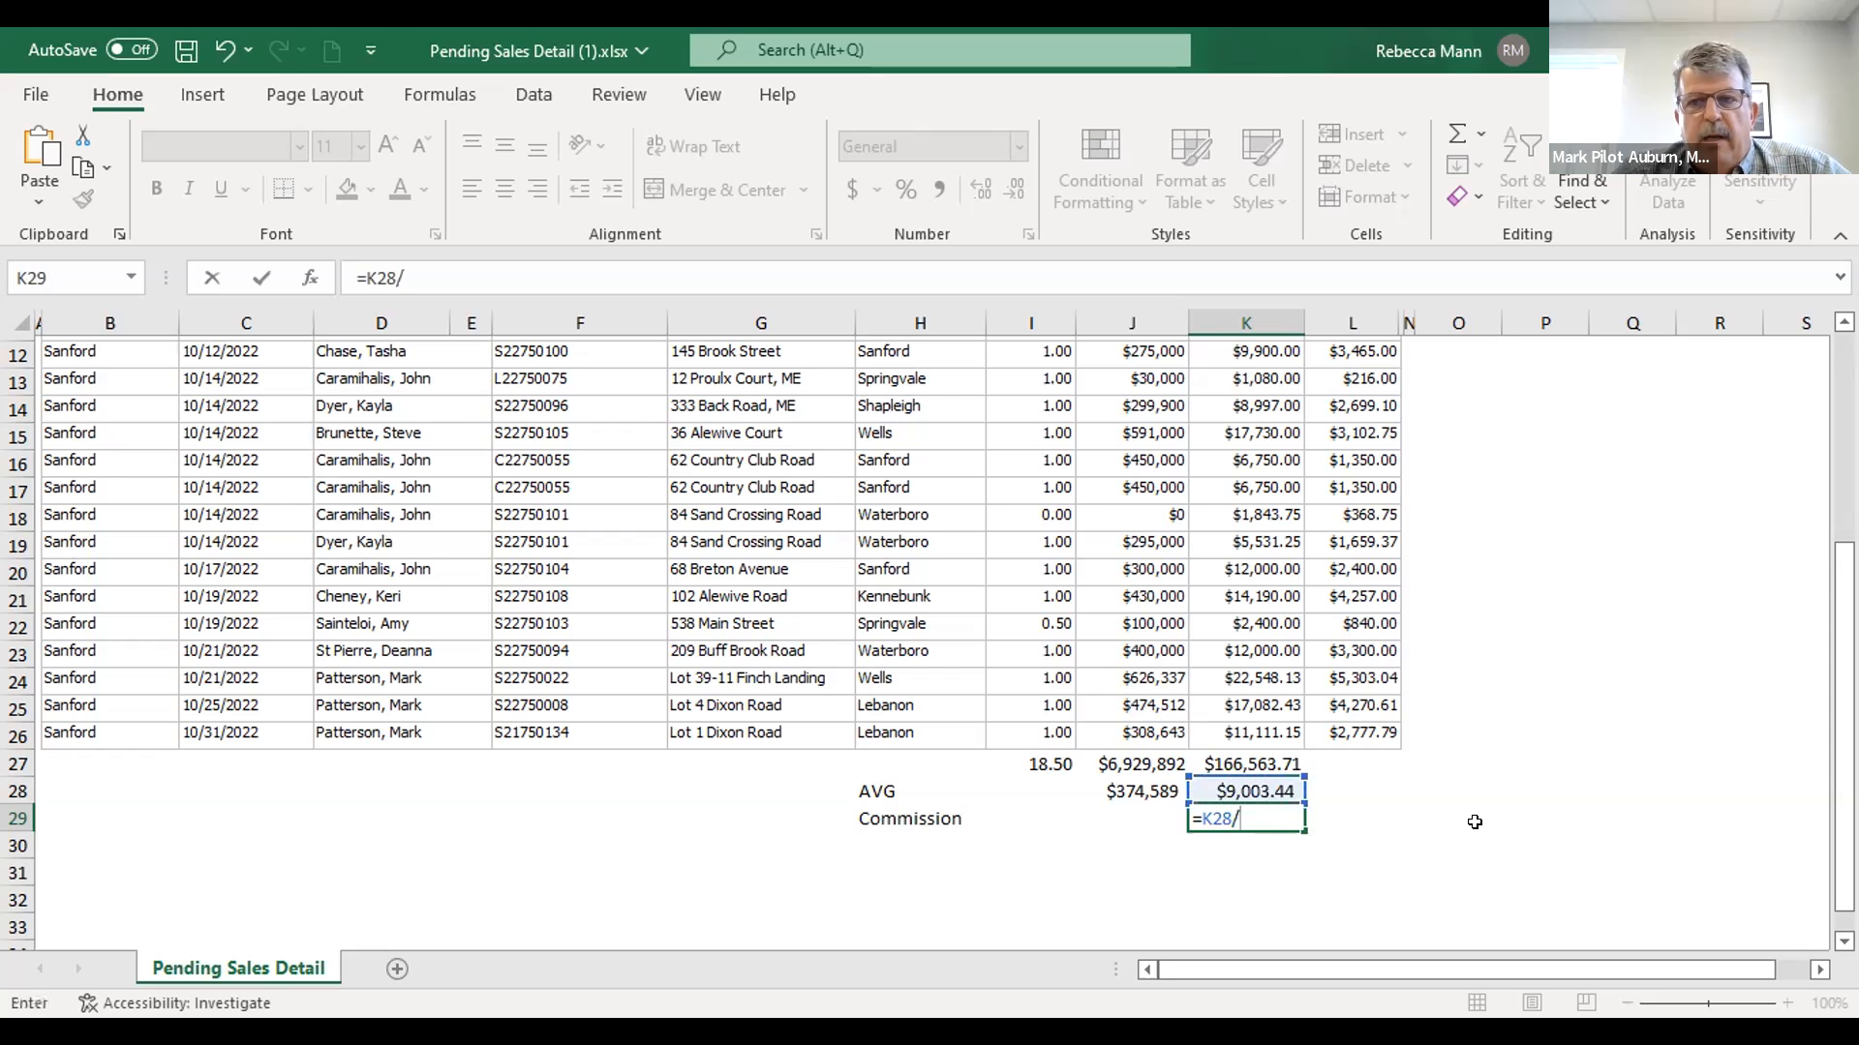
{"action": "left_click", "coordinate": [1139, 785]}
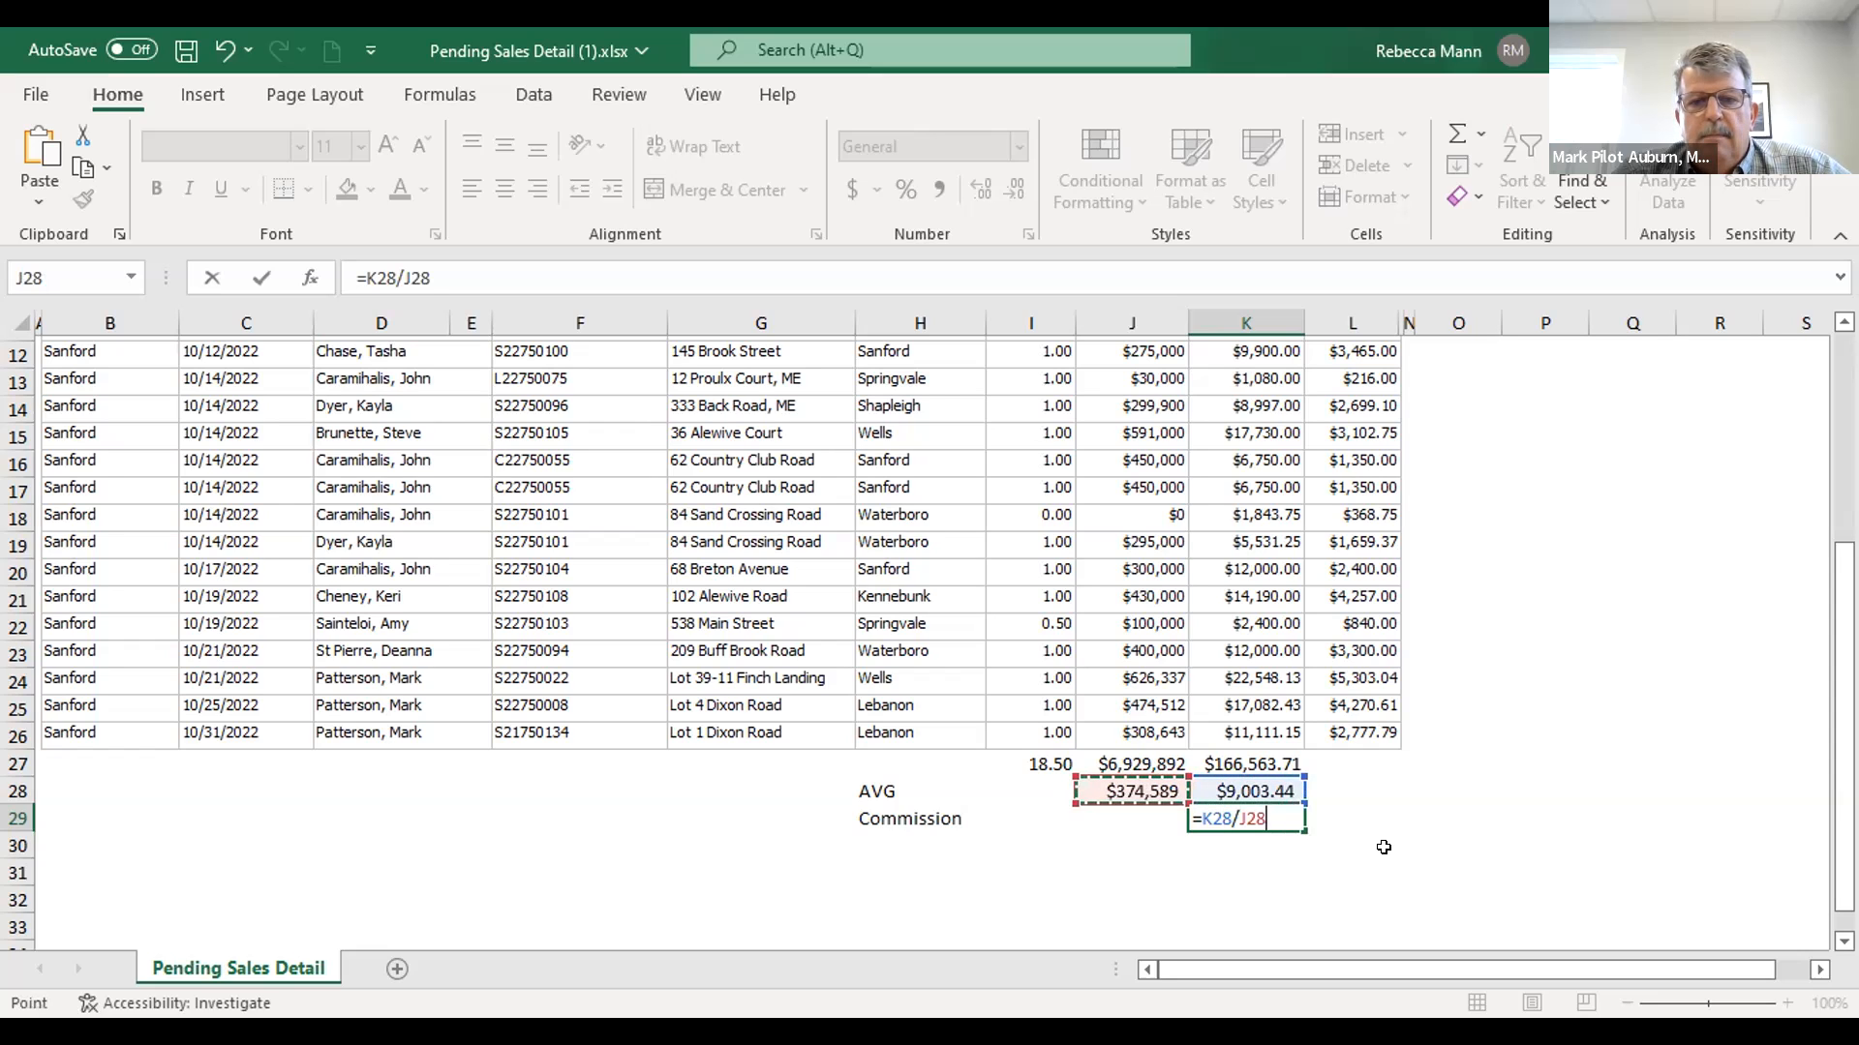
{"action": "key", "text": "Return"}
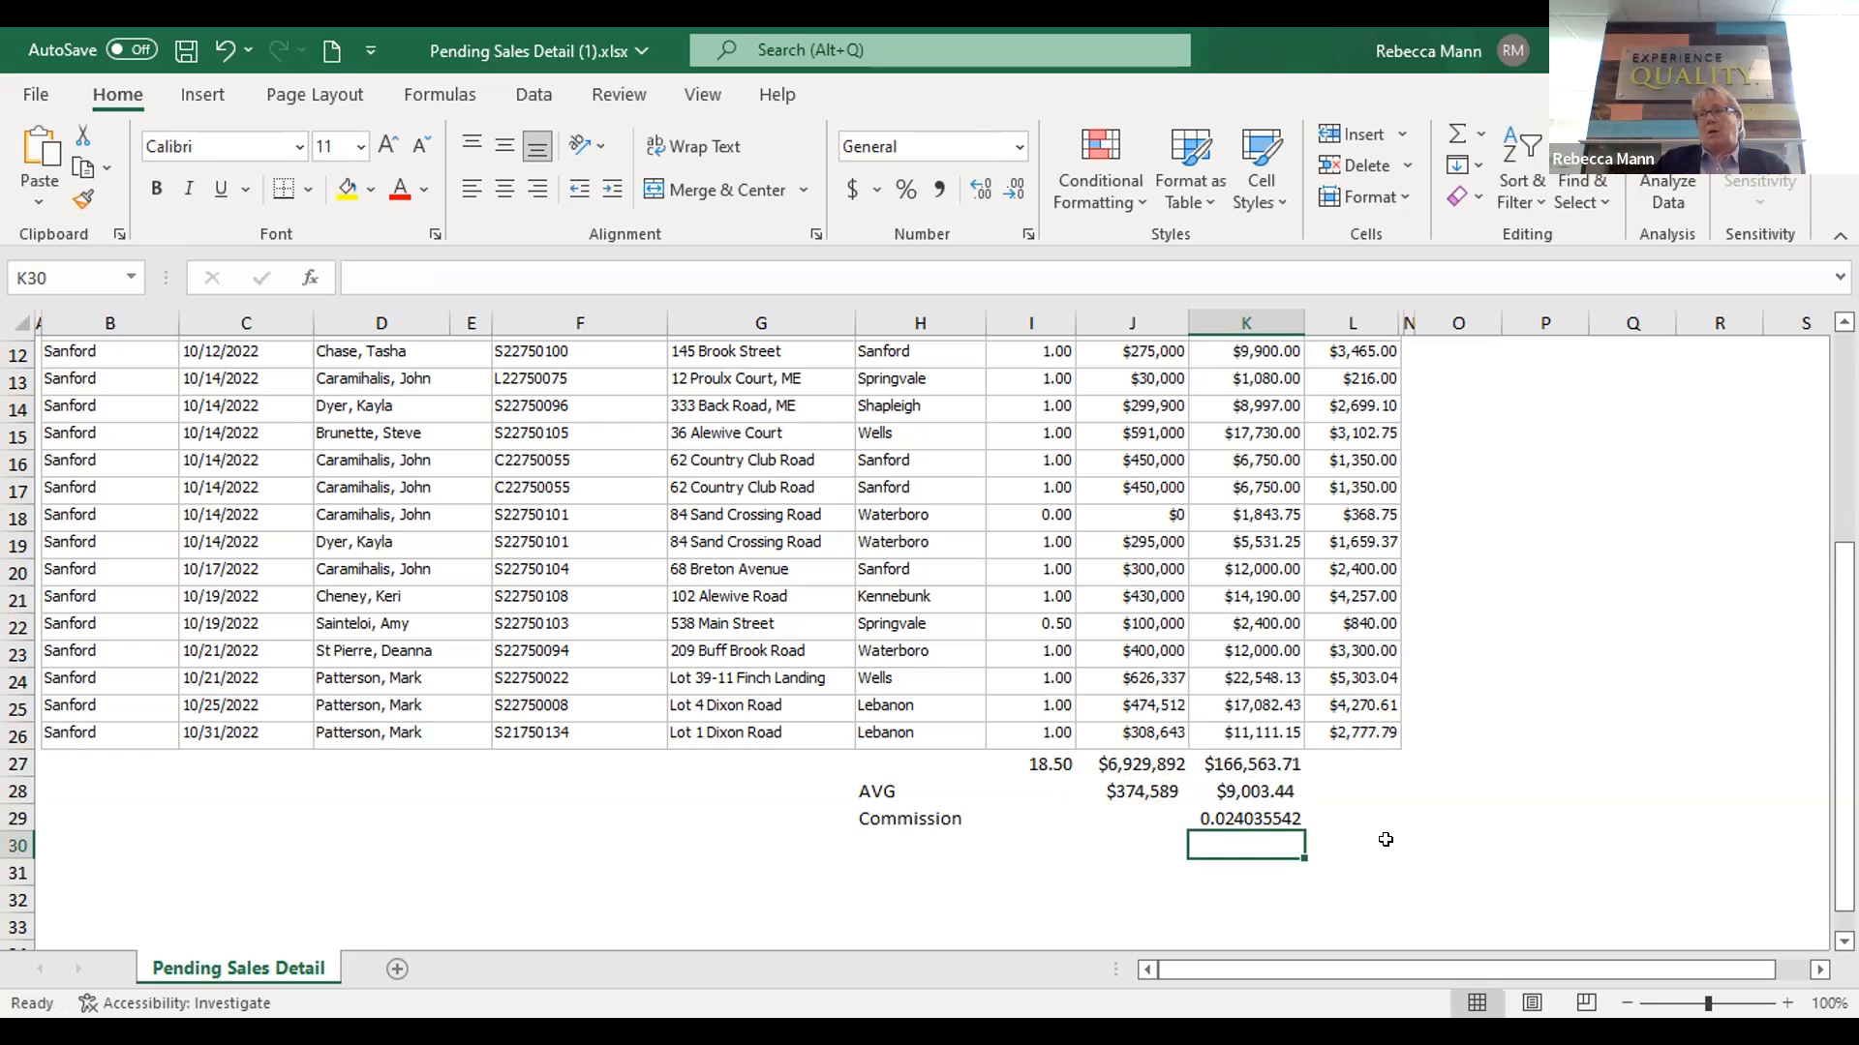
Format the commission rate in cell K29 as a percentage with one decimal place
{"action": "left_click", "coordinate": [1246, 807]}
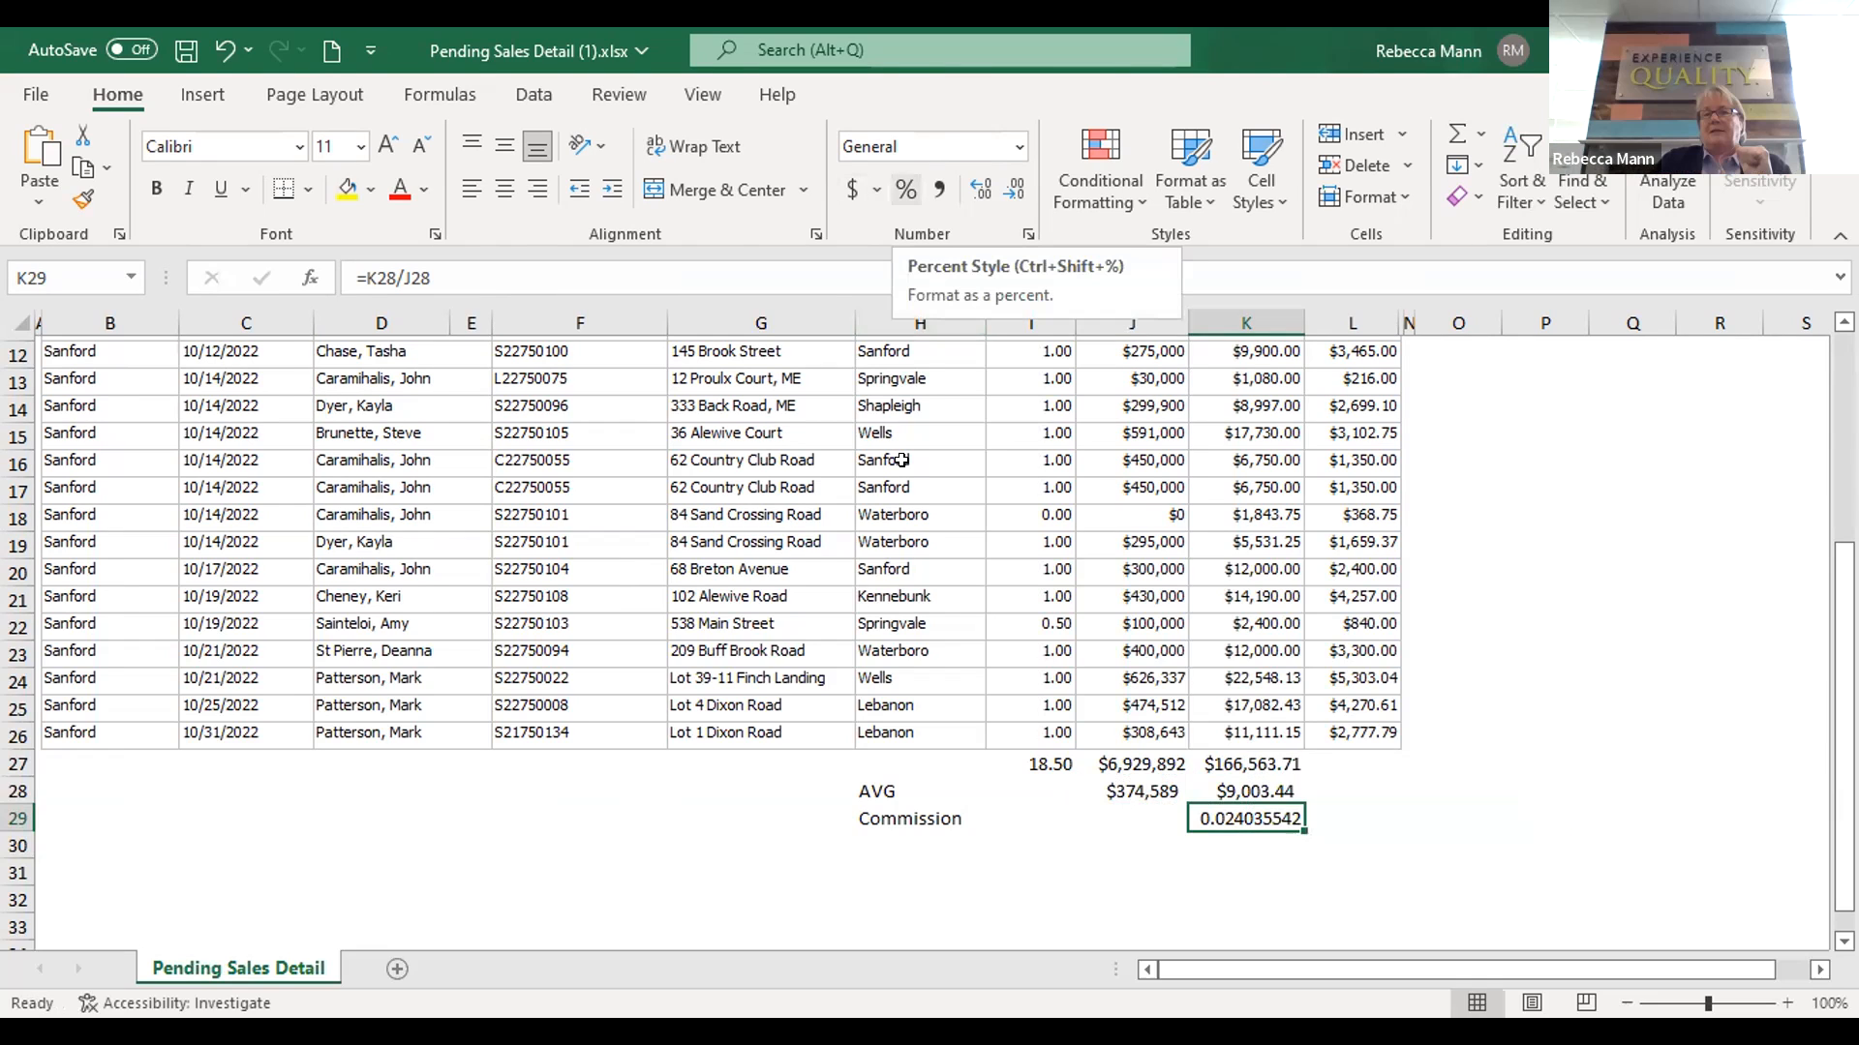
{"action": "key", "text": "ctrl+shift+5"}
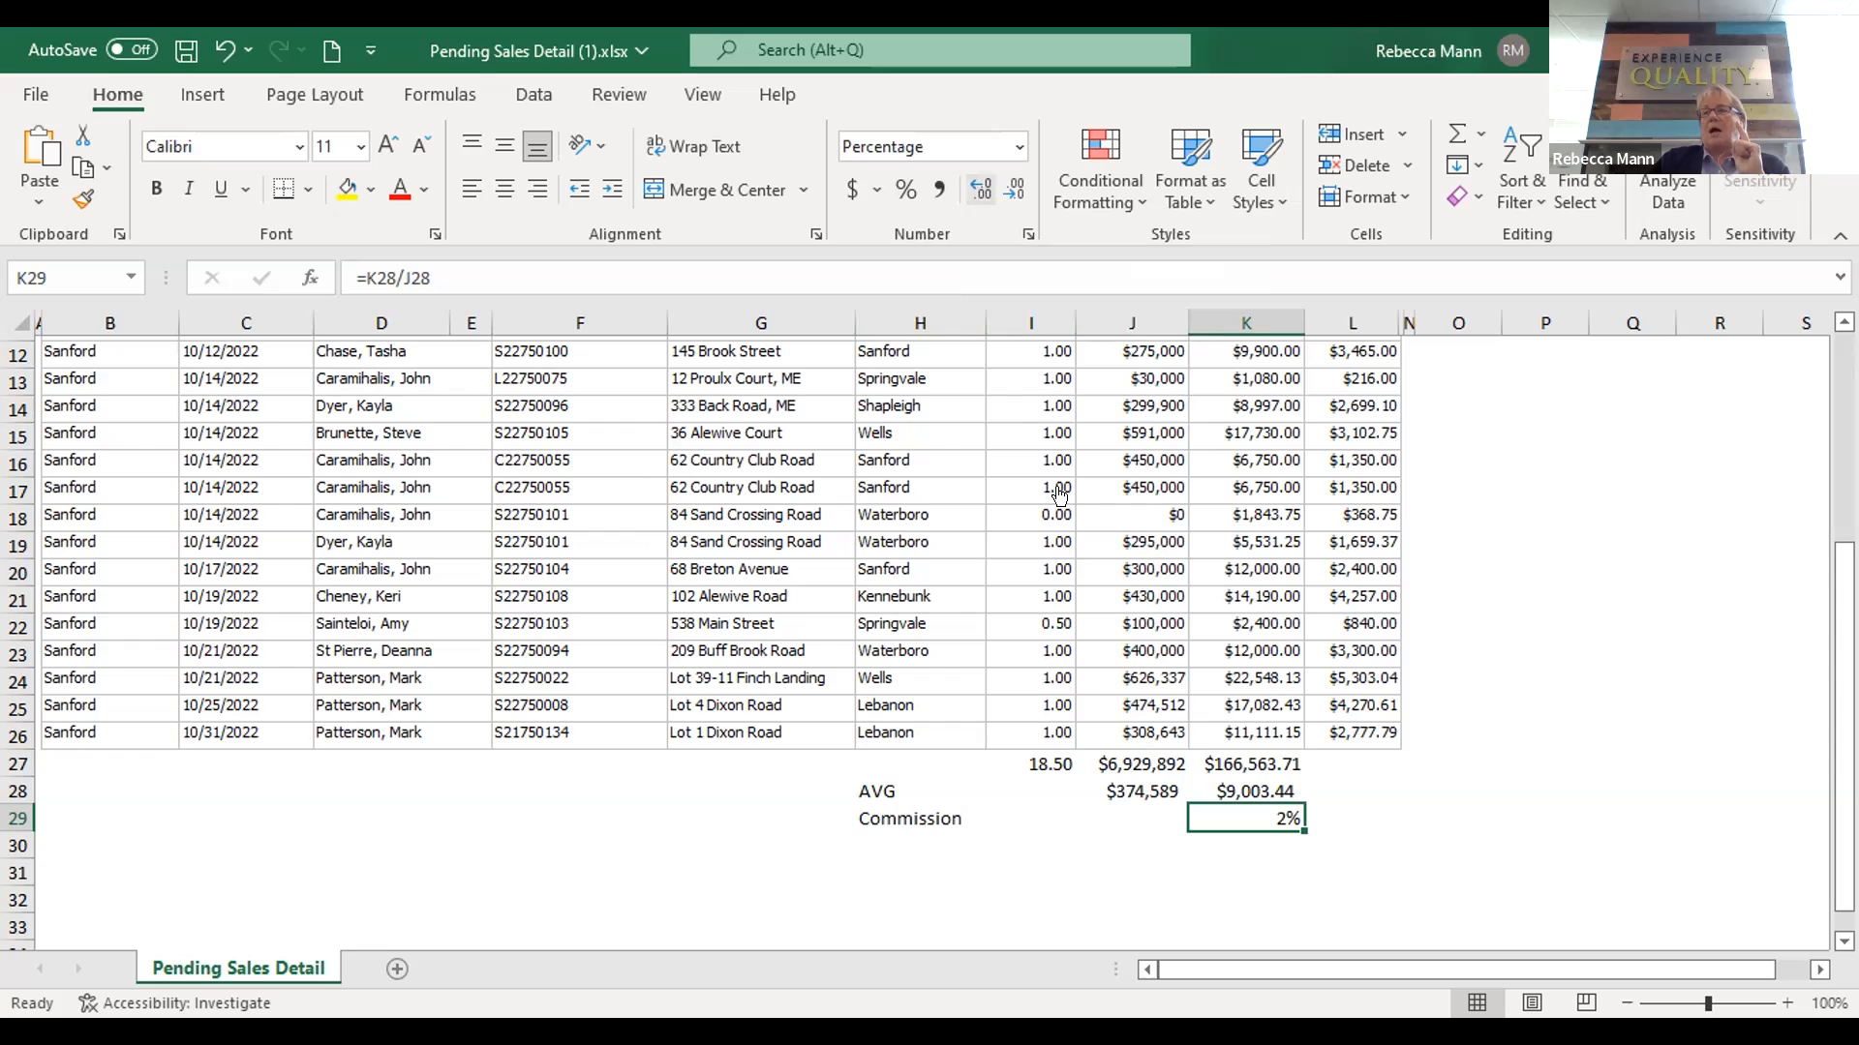
{"action": "left_click", "coordinate": [981, 188]}
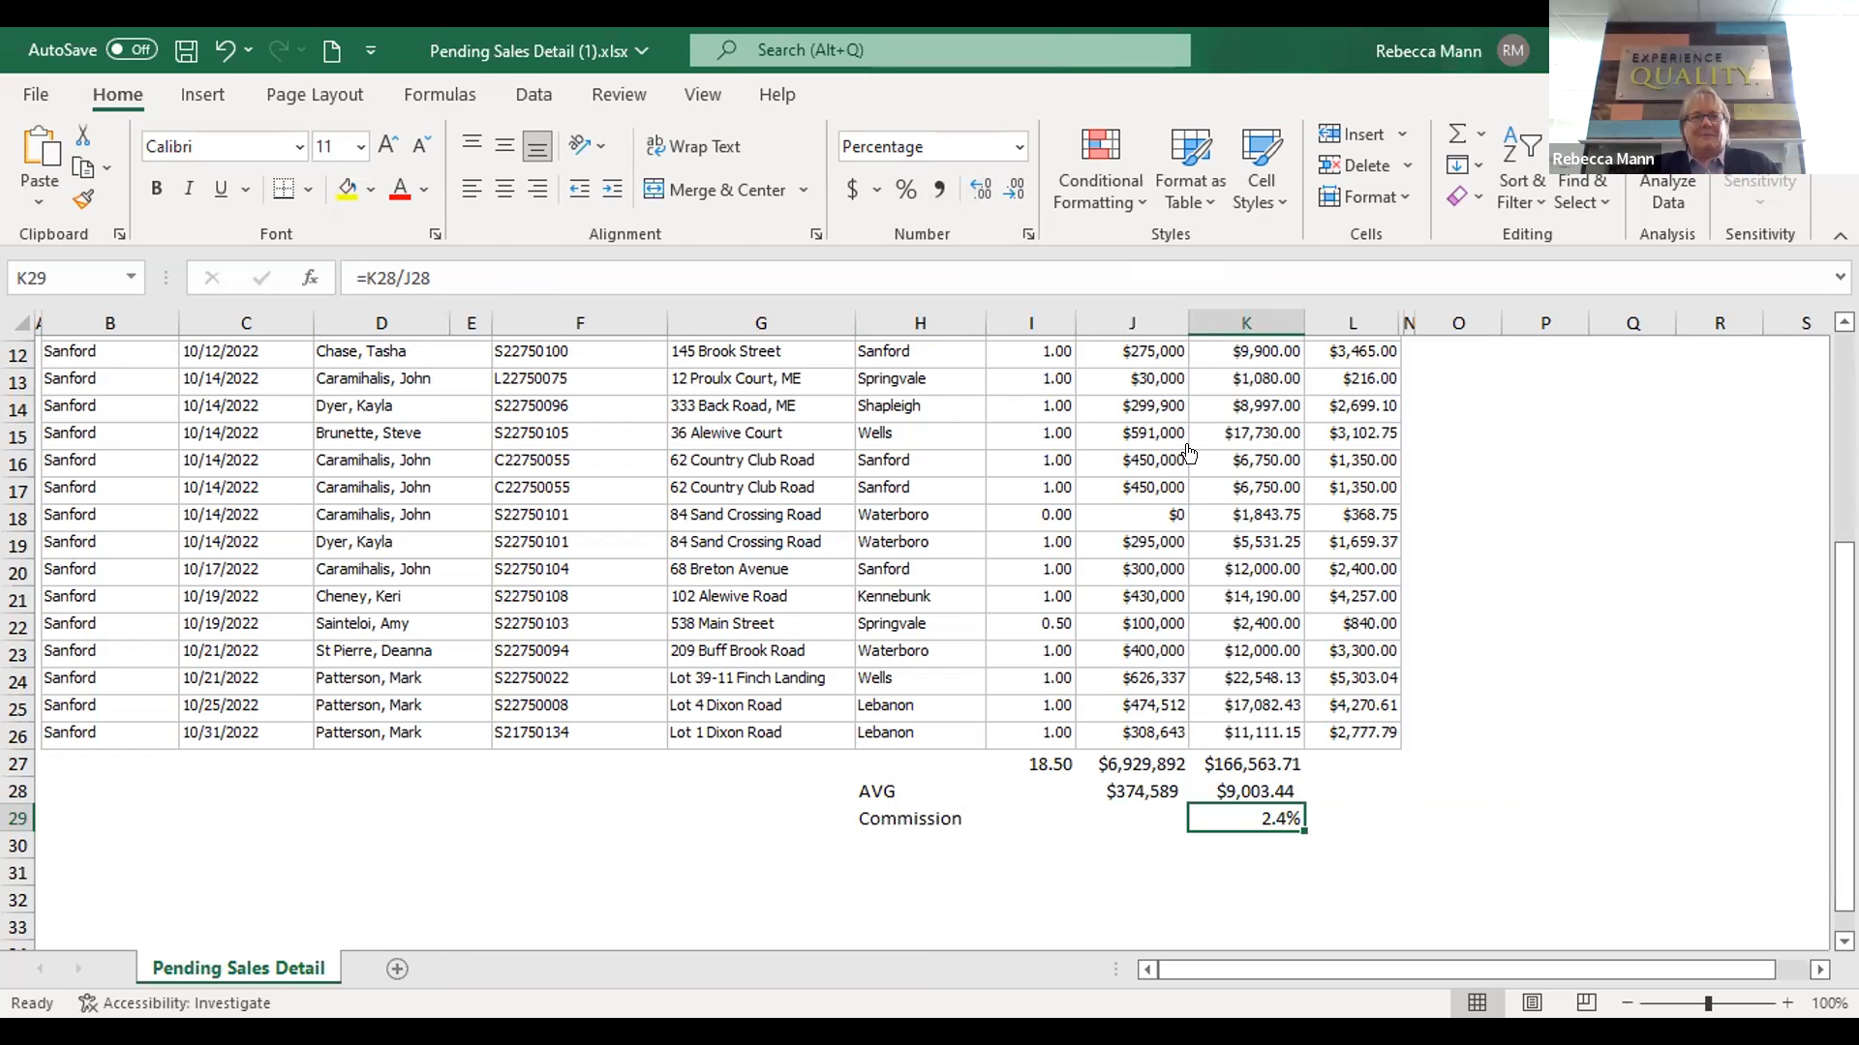
Undo the percentage formatting and the division formula in cell K29
{"action": "left_click", "coordinate": [223, 51]}
{"action": "left_click", "coordinate": [223, 51]}
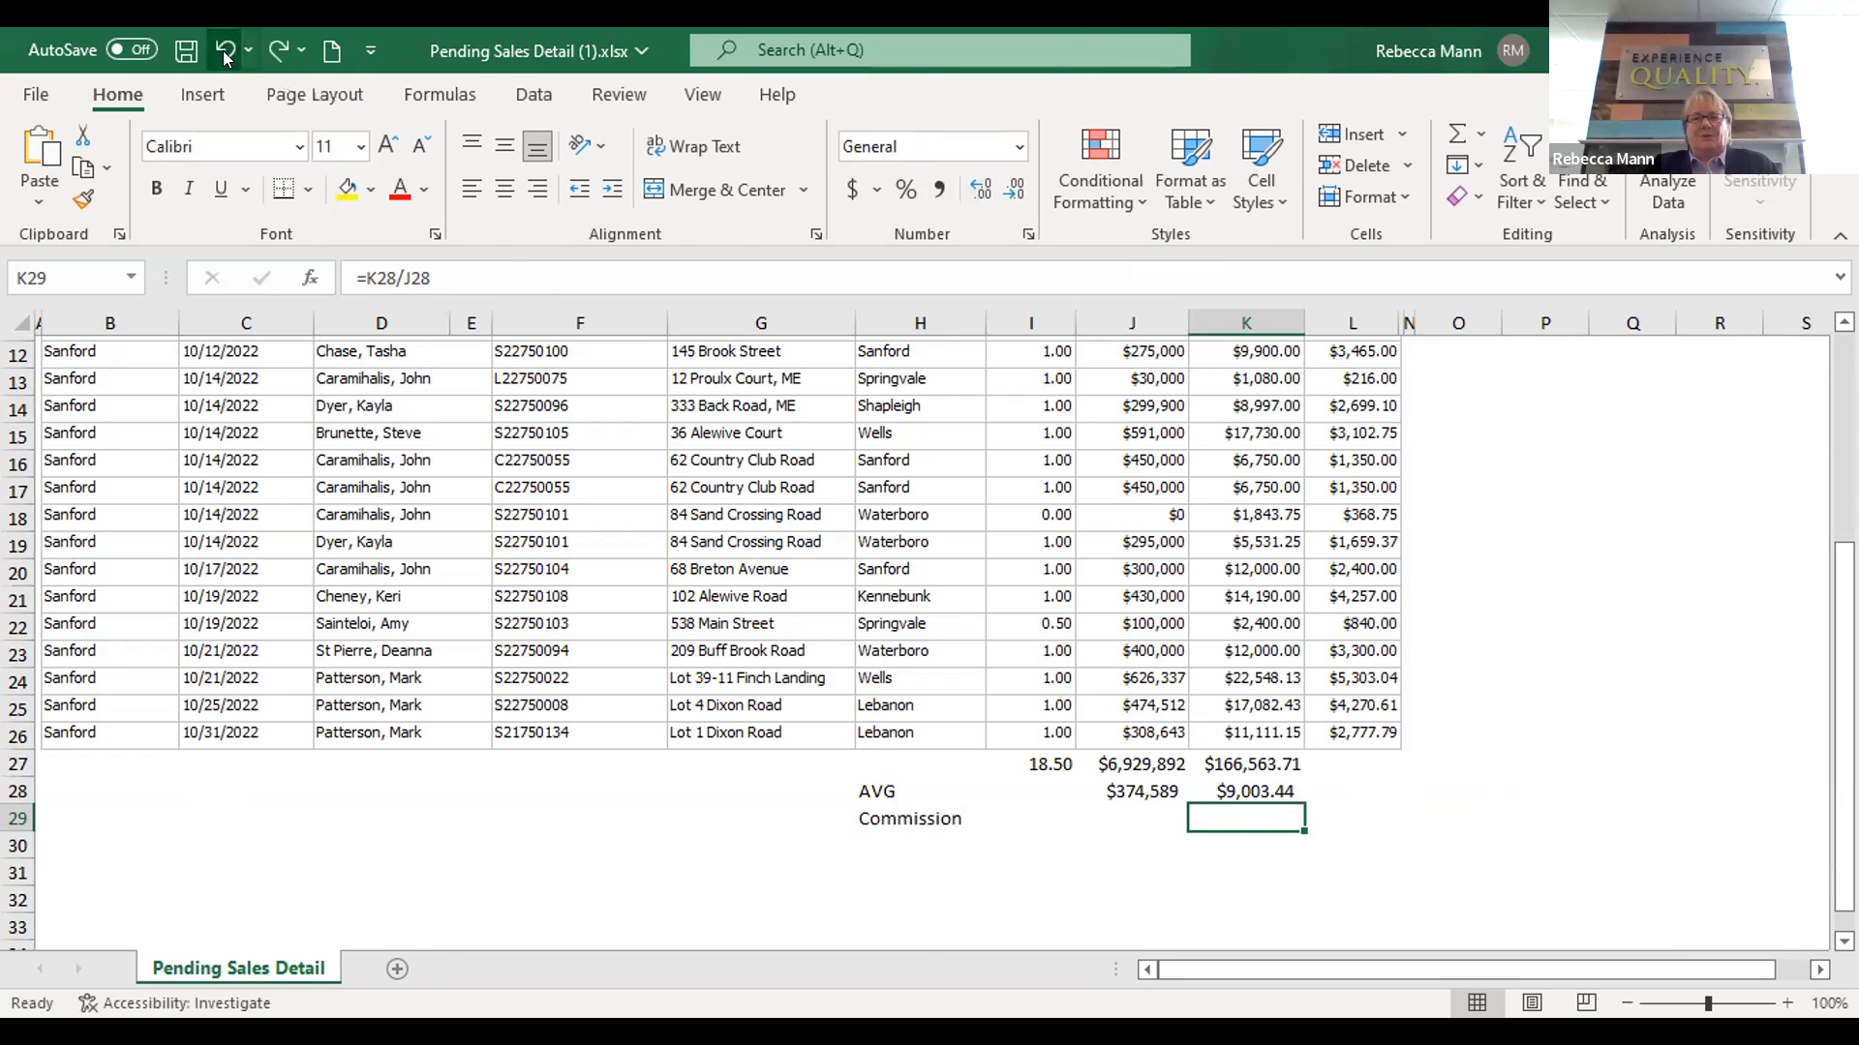
Enter the commission rate formula =K28/J28 in cell K29, dividing average GCI by average volume
{"action": "double_click", "coordinate": [1252, 808]}
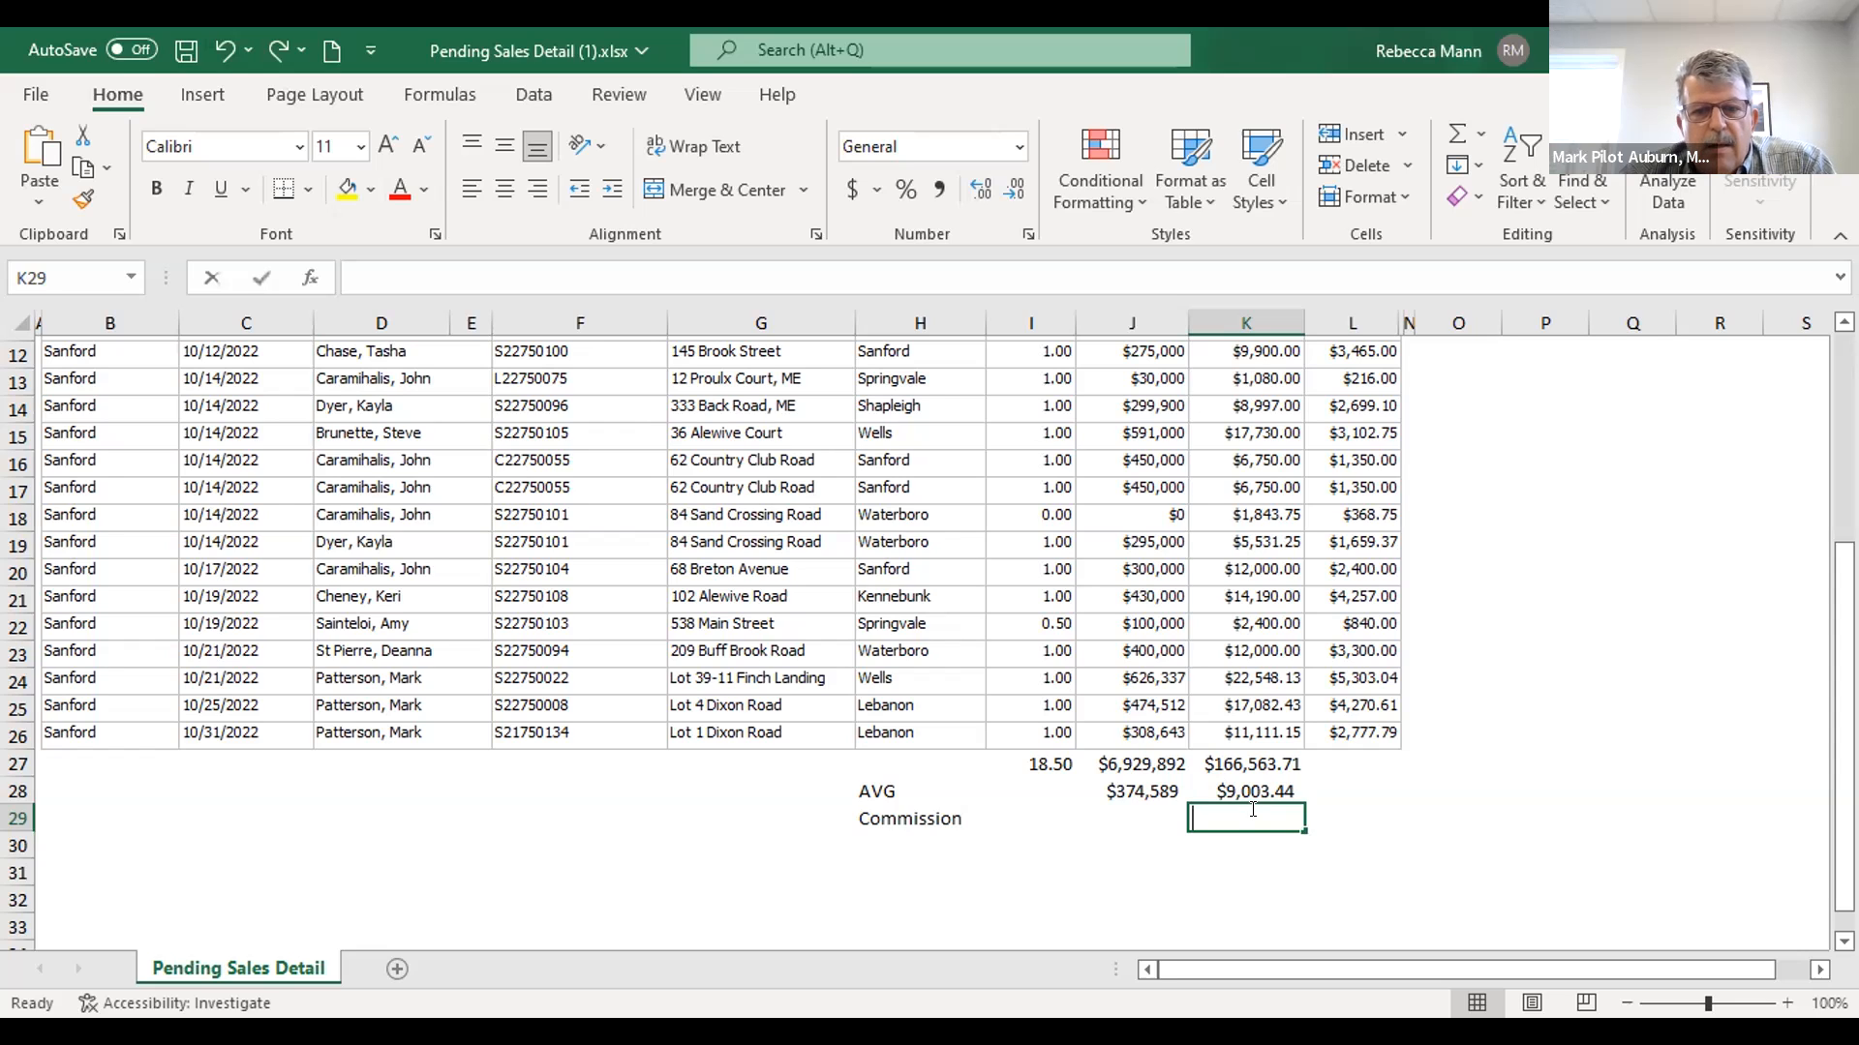
{"action": "type", "text": "="}
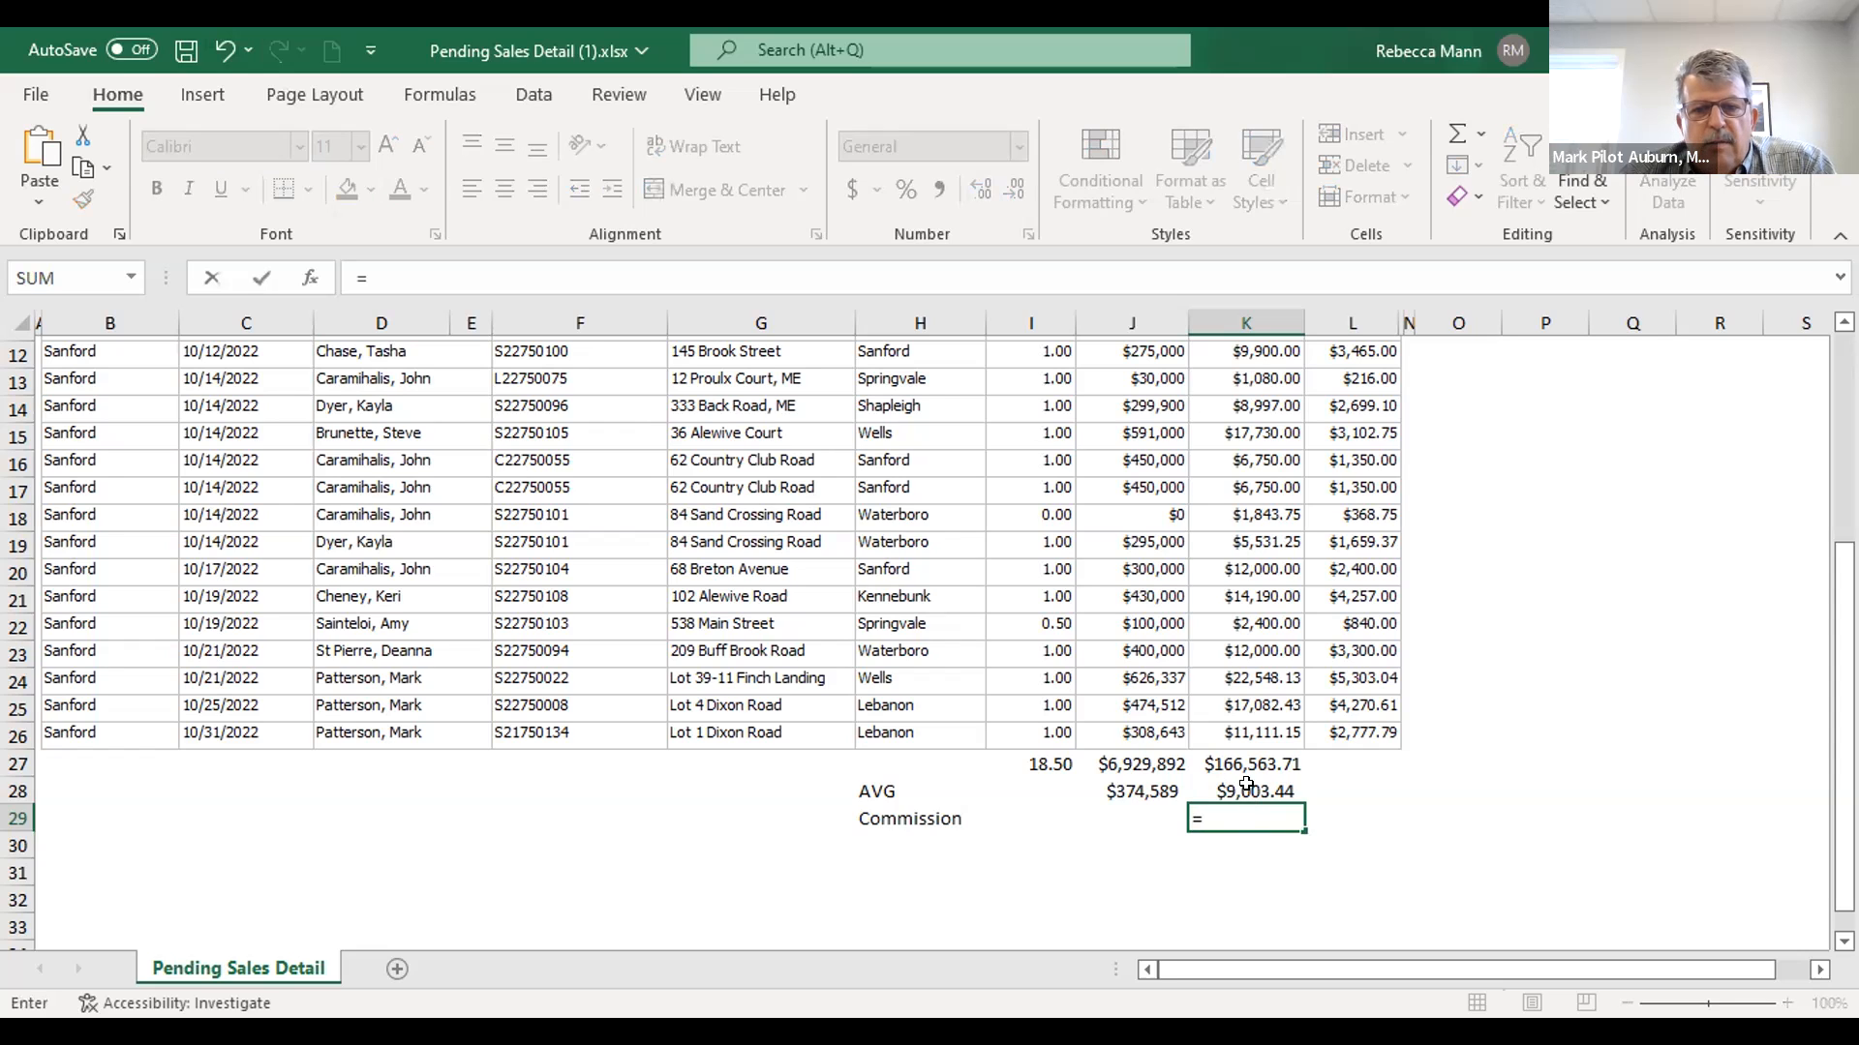
{"action": "left_click", "coordinate": [1238, 784]}
{"action": "type", "text": "/"}
{"action": "left_click", "coordinate": [1109, 784]}
{"action": "key", "text": "Return"}
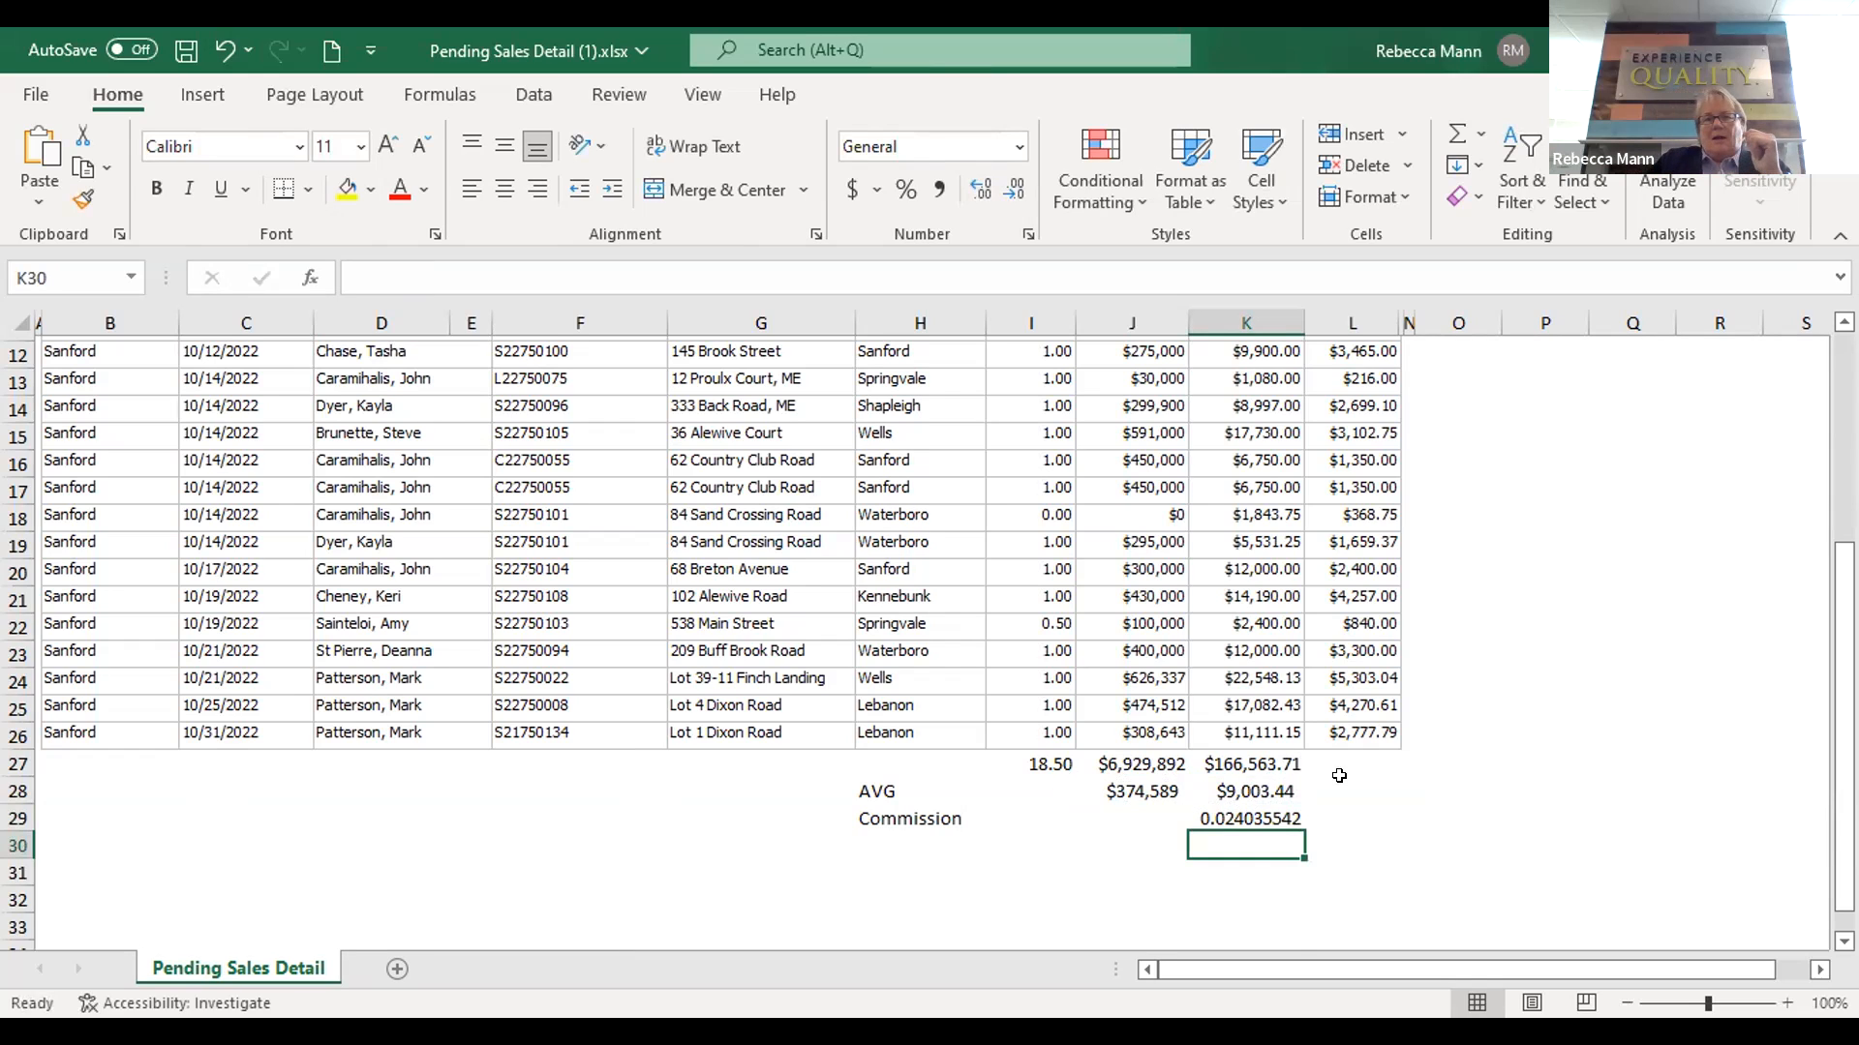
Apply the percent format to the commission rate in cell K29 and show one decimal place
{"action": "left_click", "coordinate": [1249, 825]}
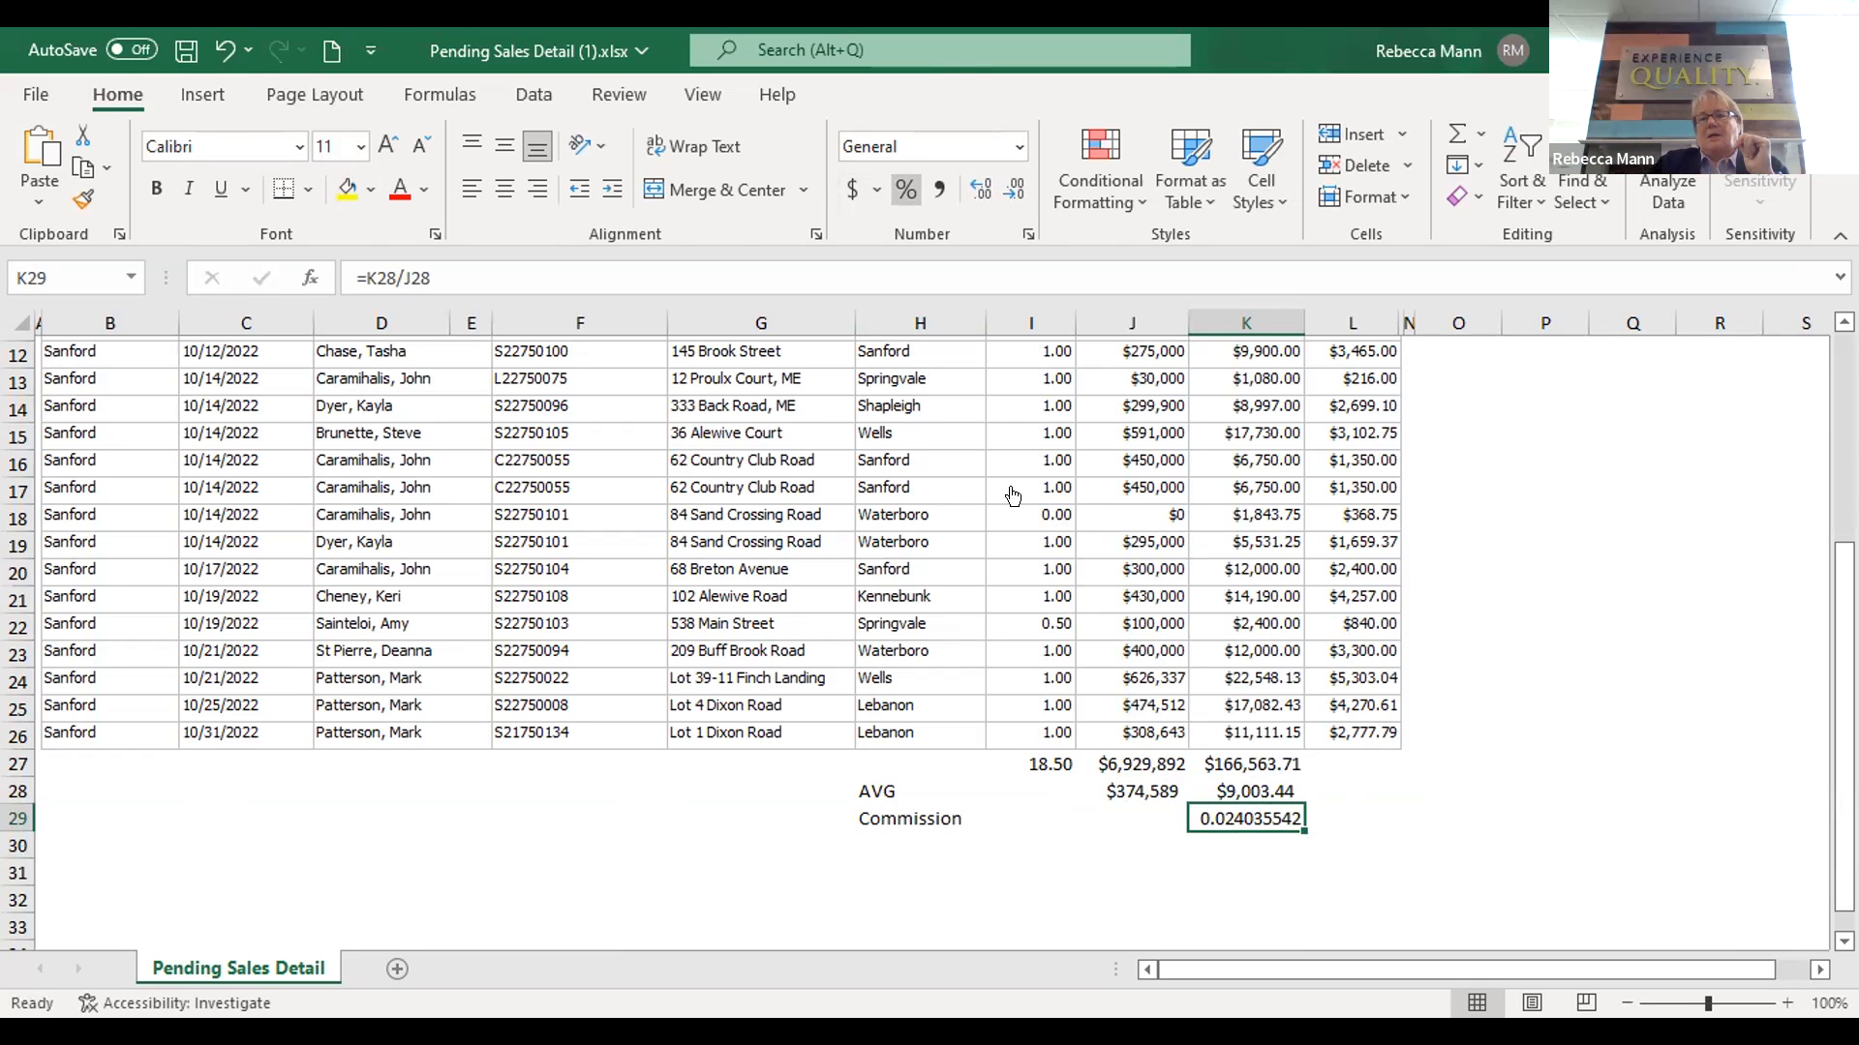
{"action": "key", "text": "ctrl+shift+5"}
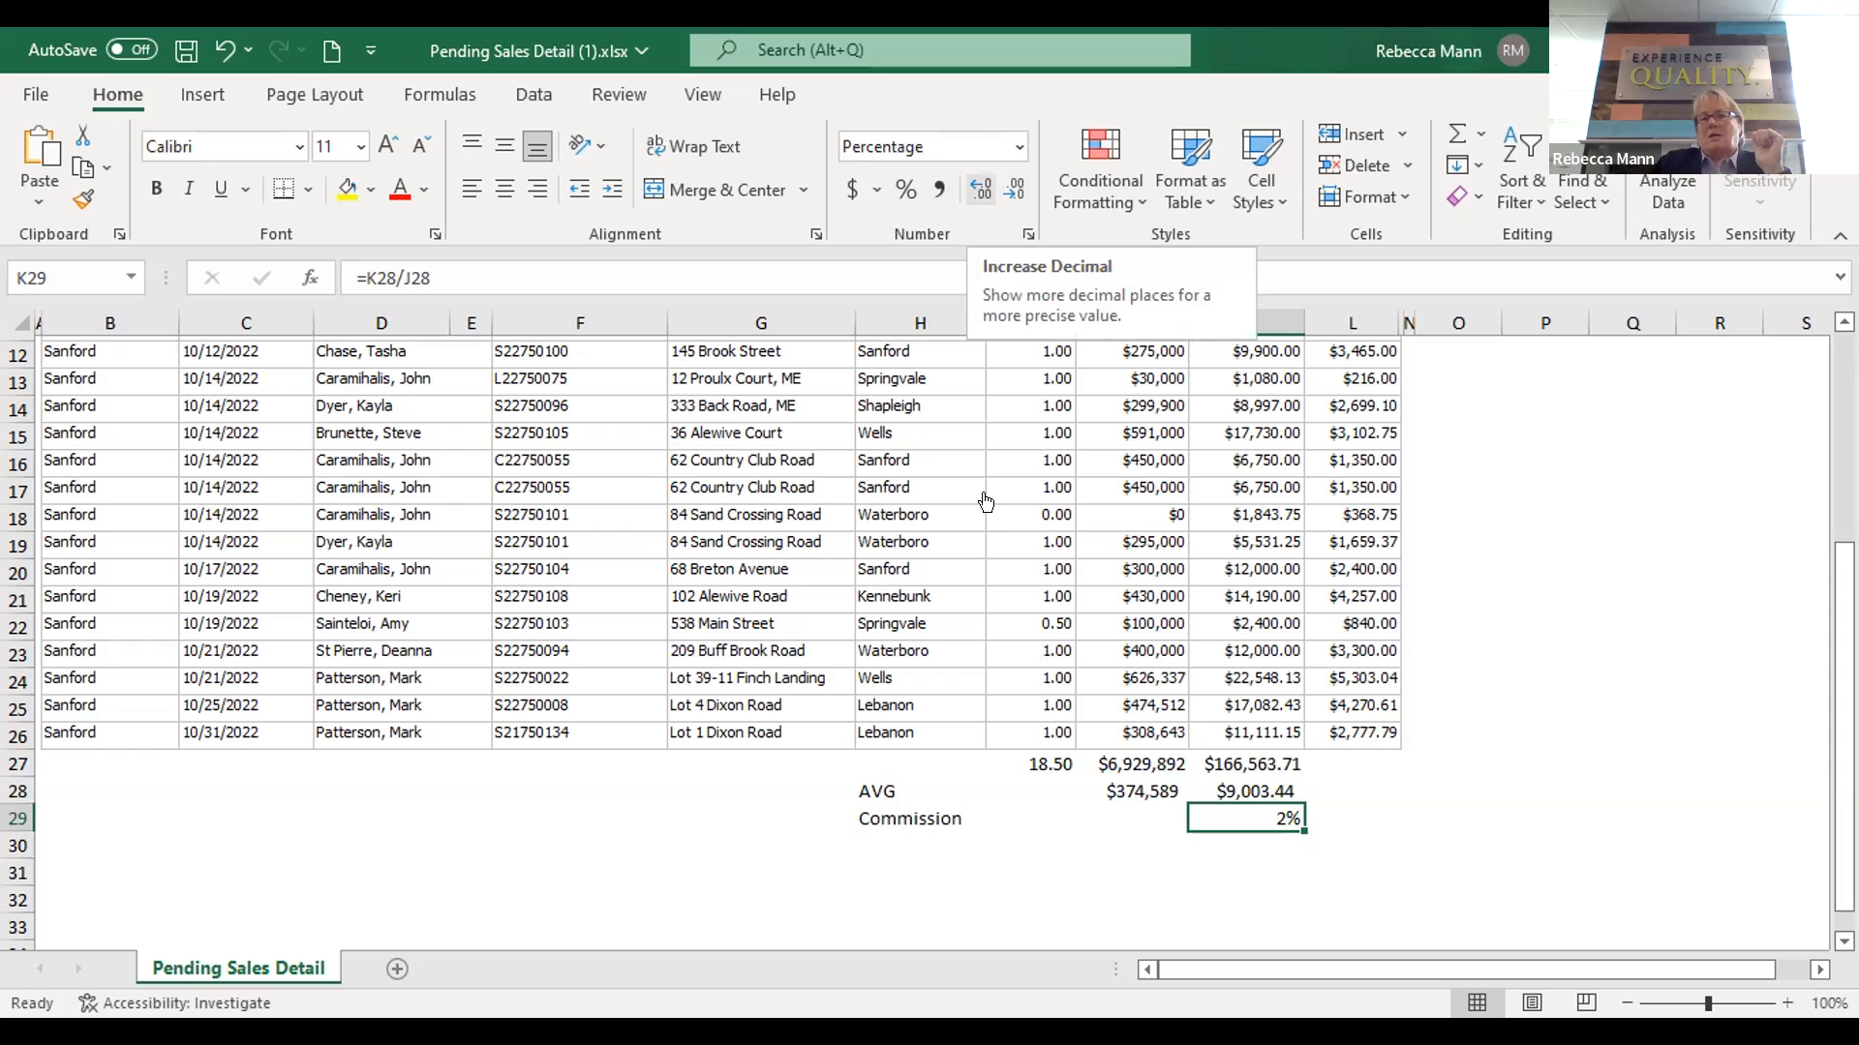
{"action": "left_click", "coordinate": [980, 189]}
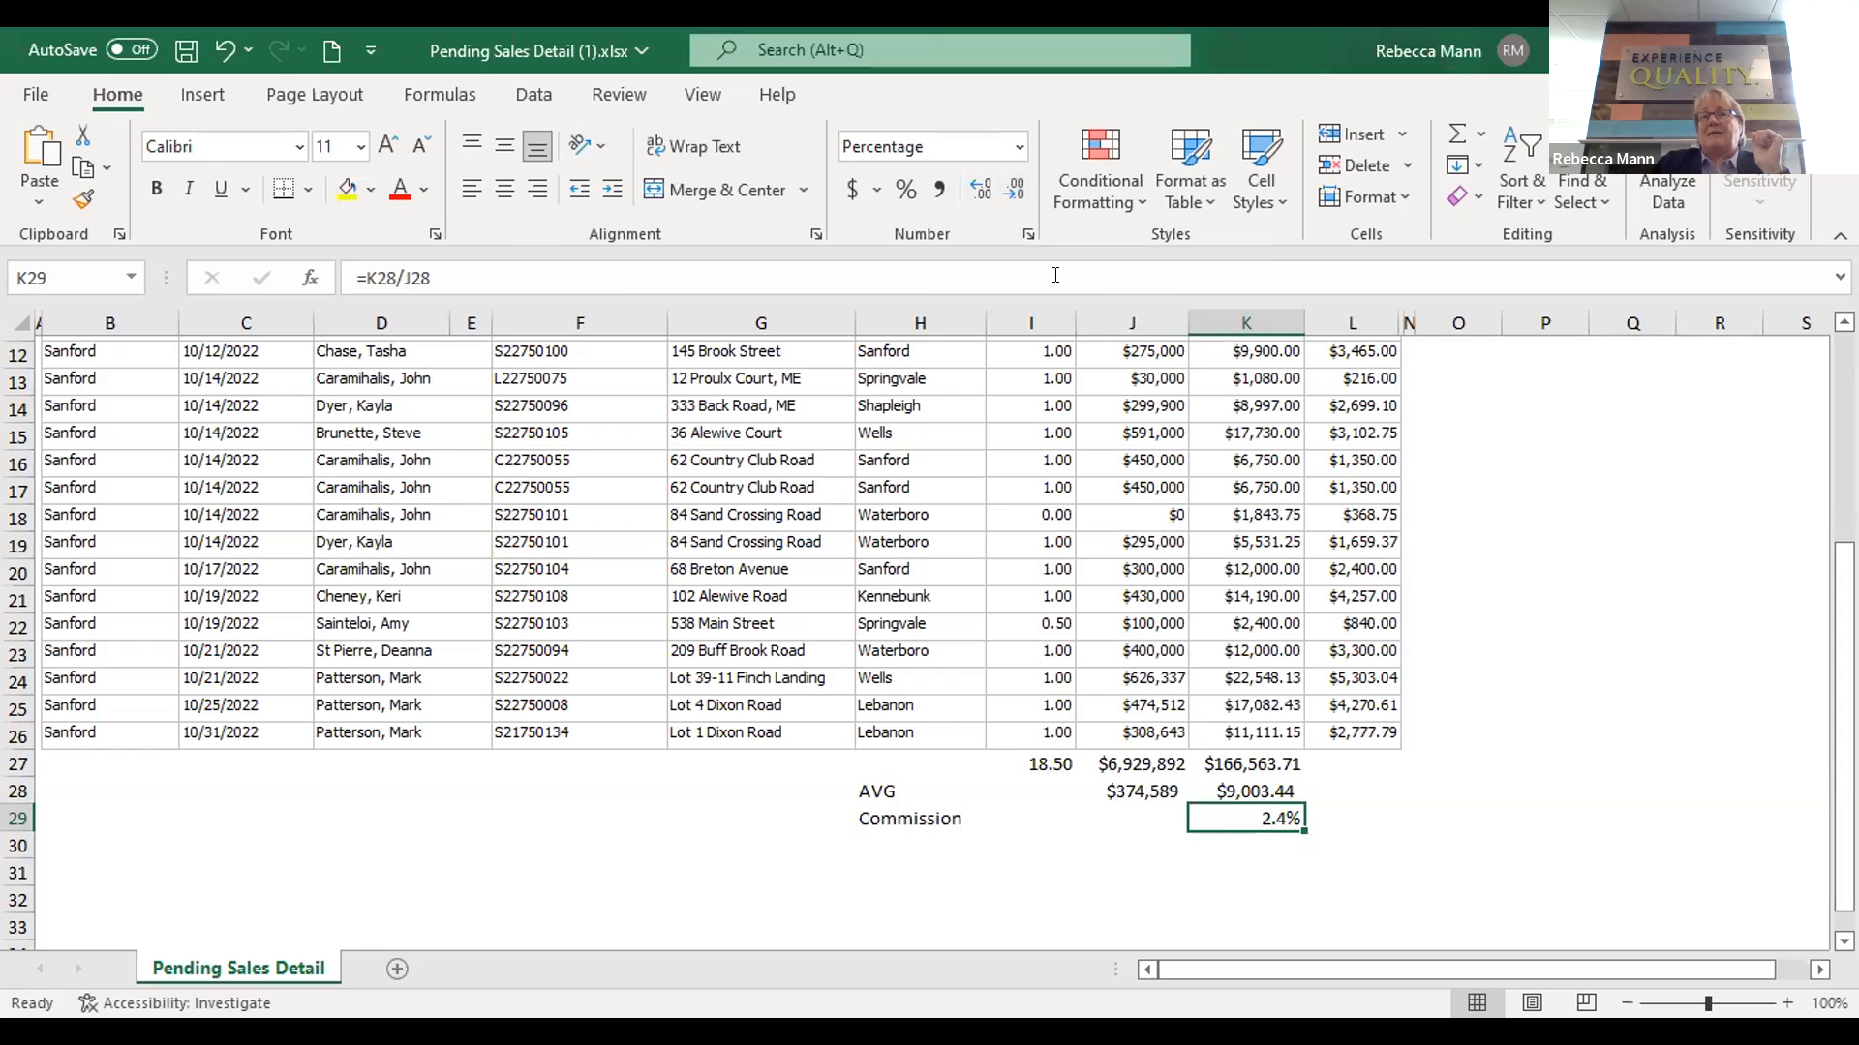
Extend the commission percentage in cell K29 to four decimal places and reduce it back to one
{"action": "left_click", "coordinate": [981, 189]}
{"action": "left_click", "coordinate": [981, 189]}
{"action": "left_click", "coordinate": [981, 189]}
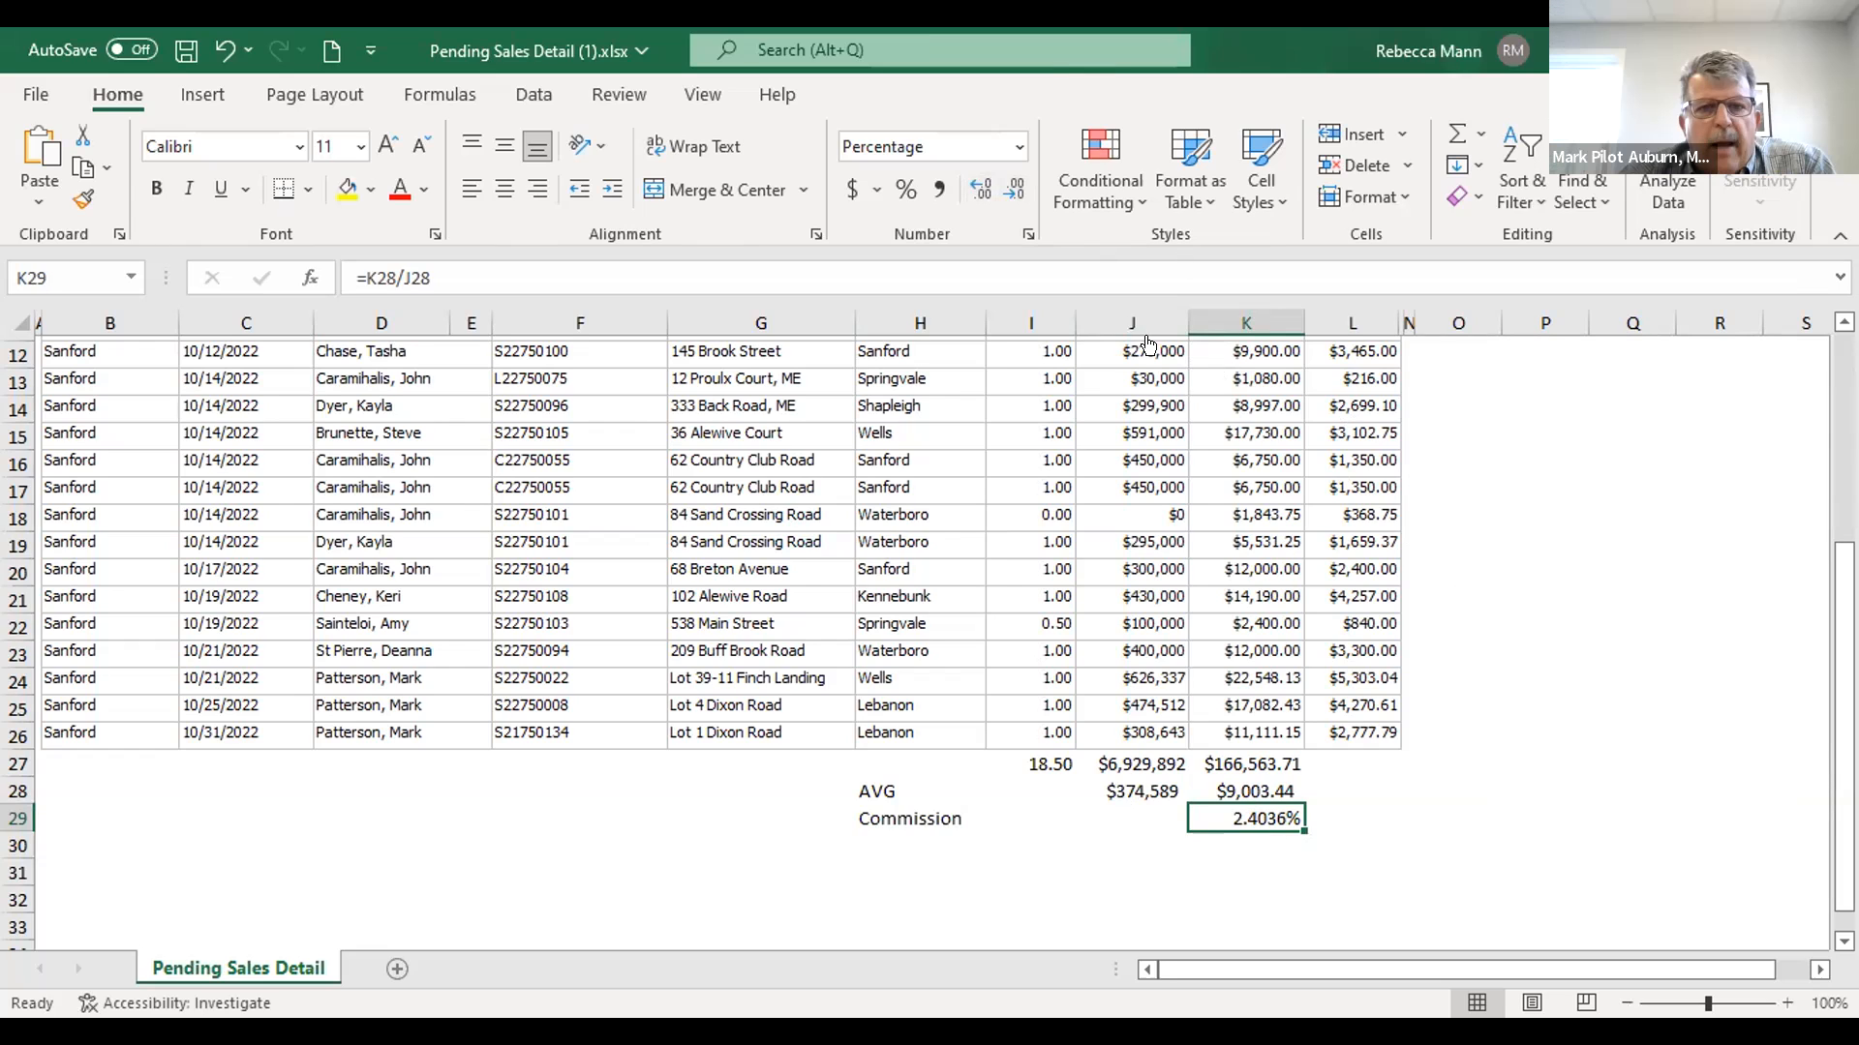
{"action": "left_click", "coordinate": [1014, 188]}
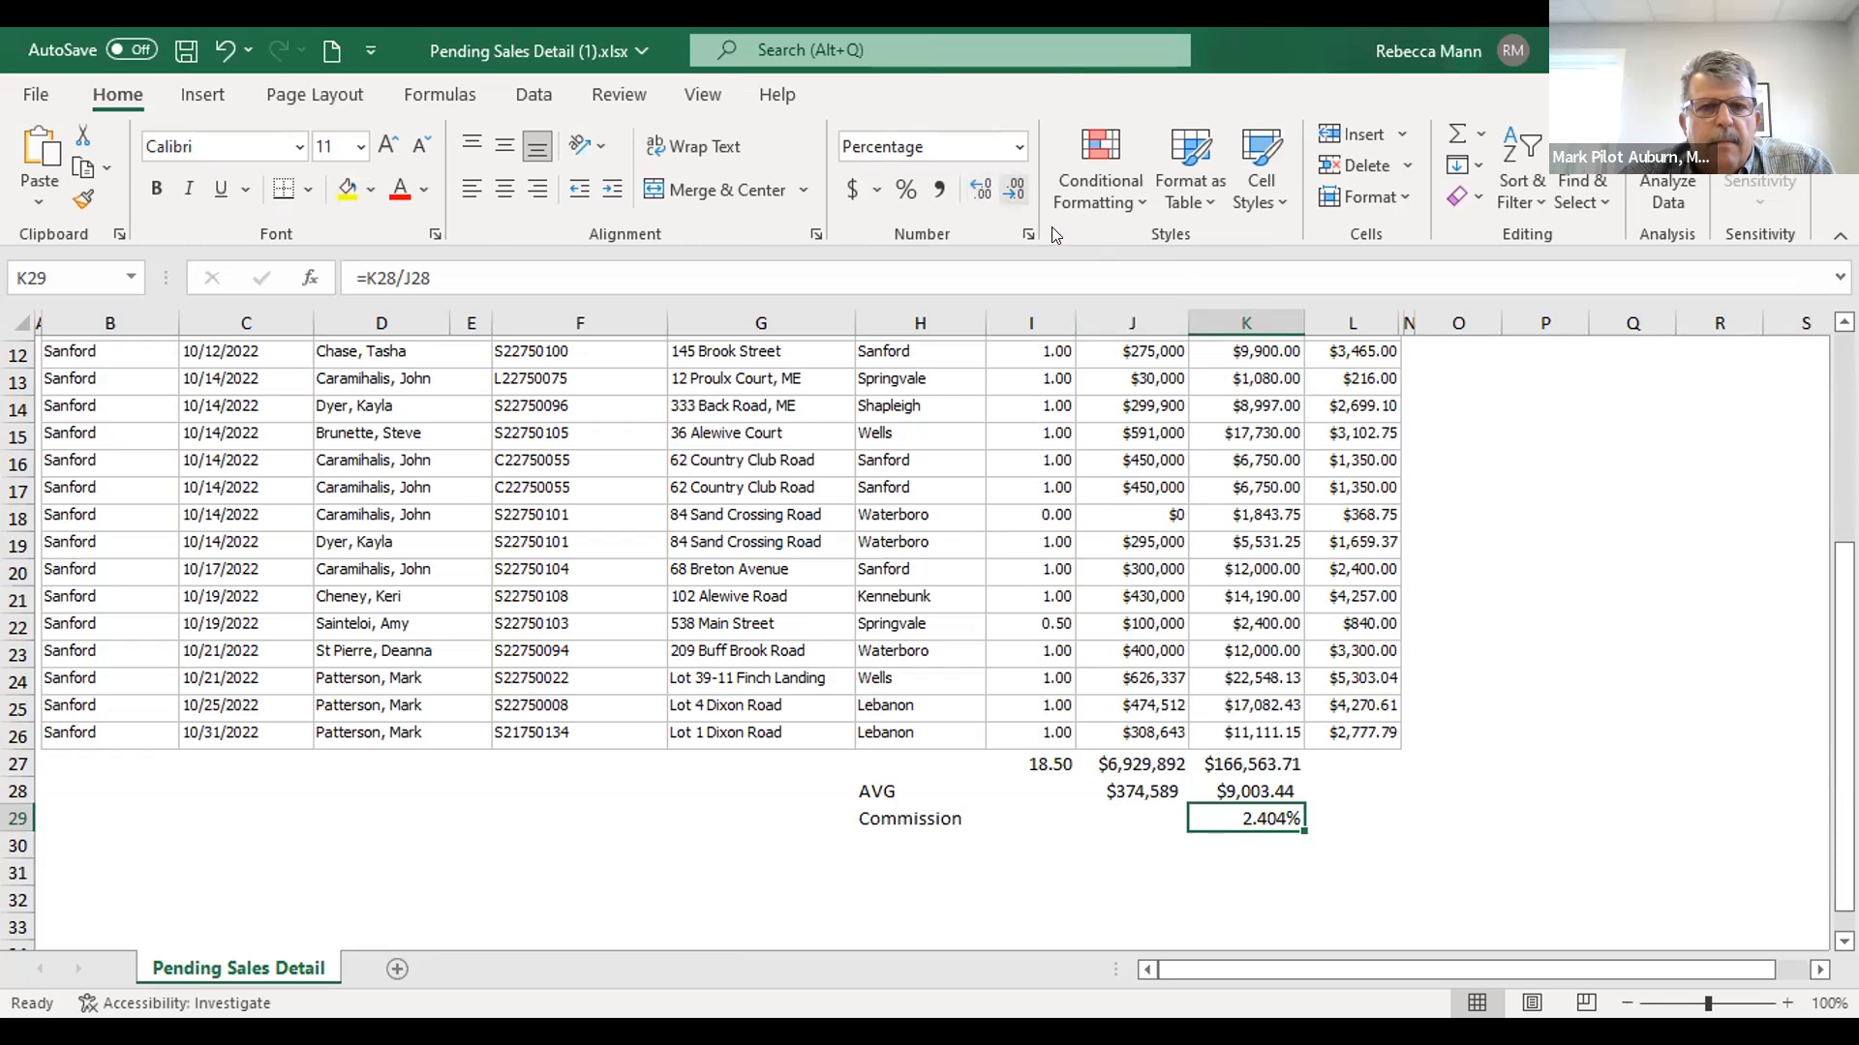
{"action": "left_click", "coordinate": [1013, 189]}
{"action": "left_click", "coordinate": [1013, 188]}
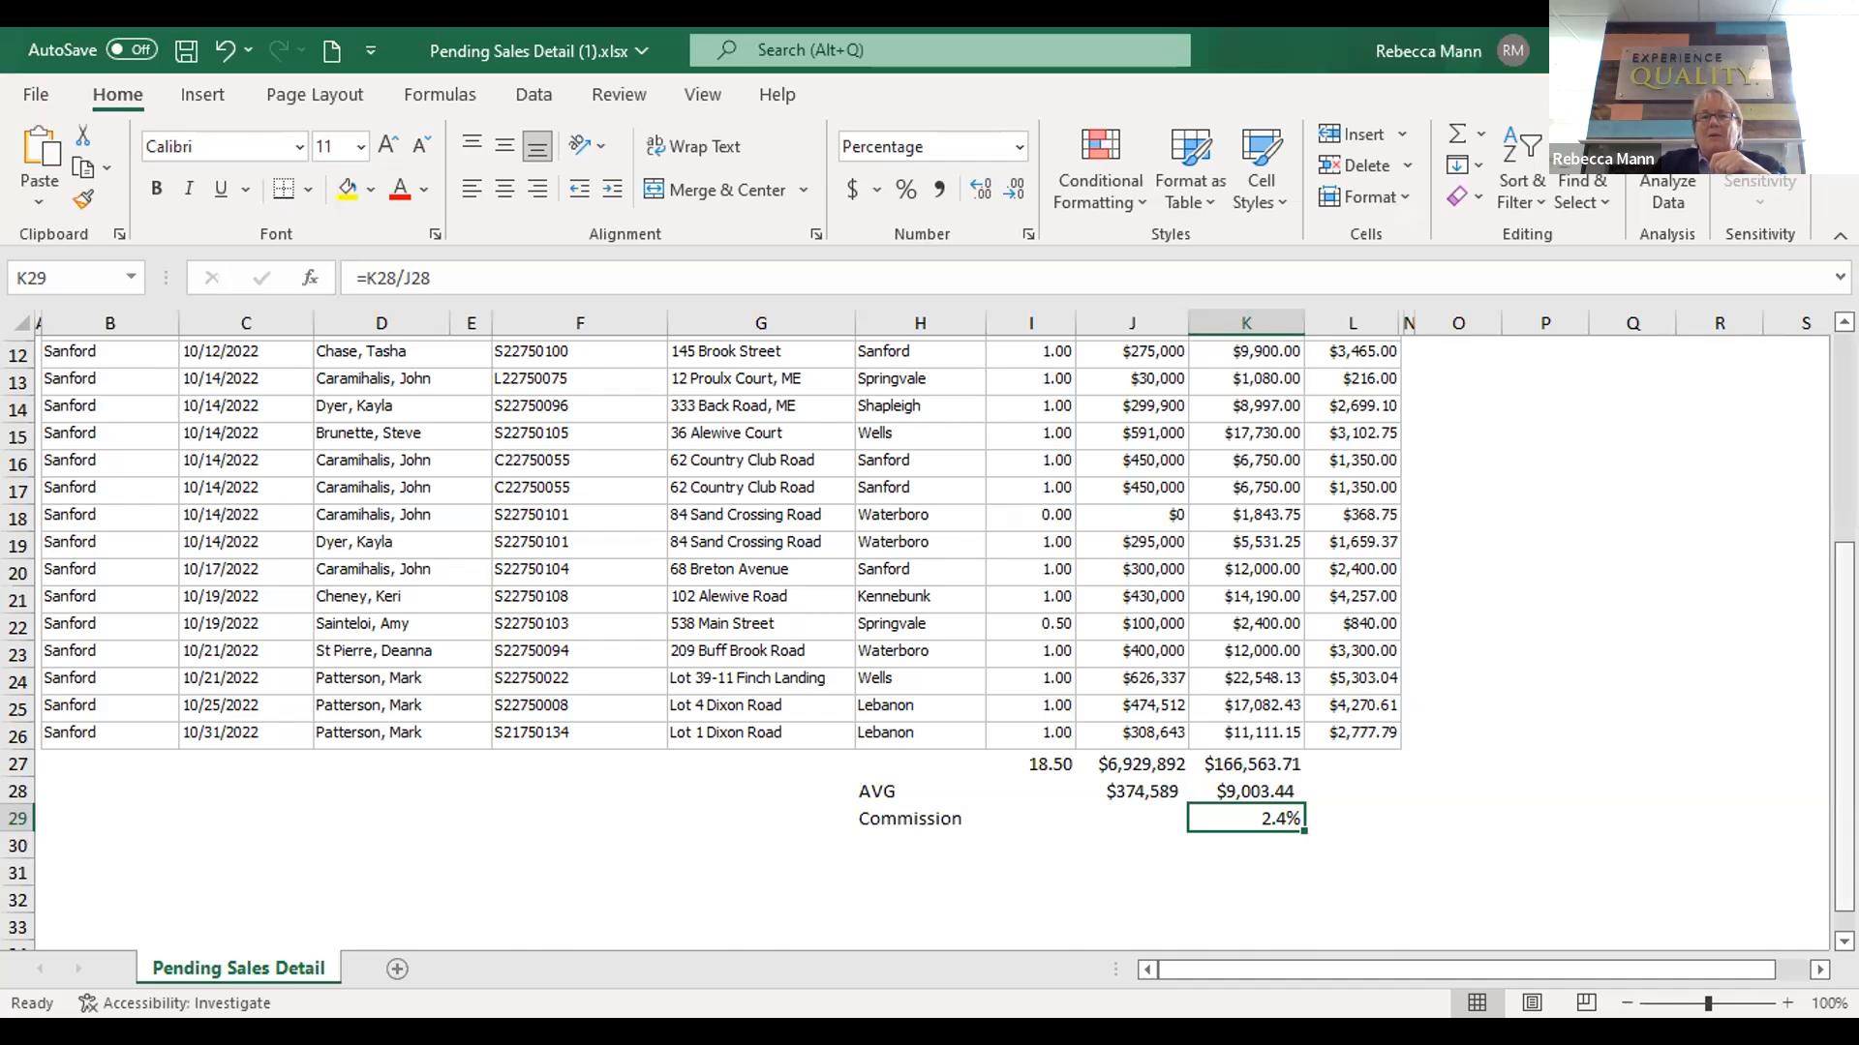
Enter the formula =K5/J5 in cell O5, dividing the first sale's GCI by its volume
{"action": "scroll", "coordinate": [1229, 476], "scroll_direction": "up", "scroll_amount": 4}
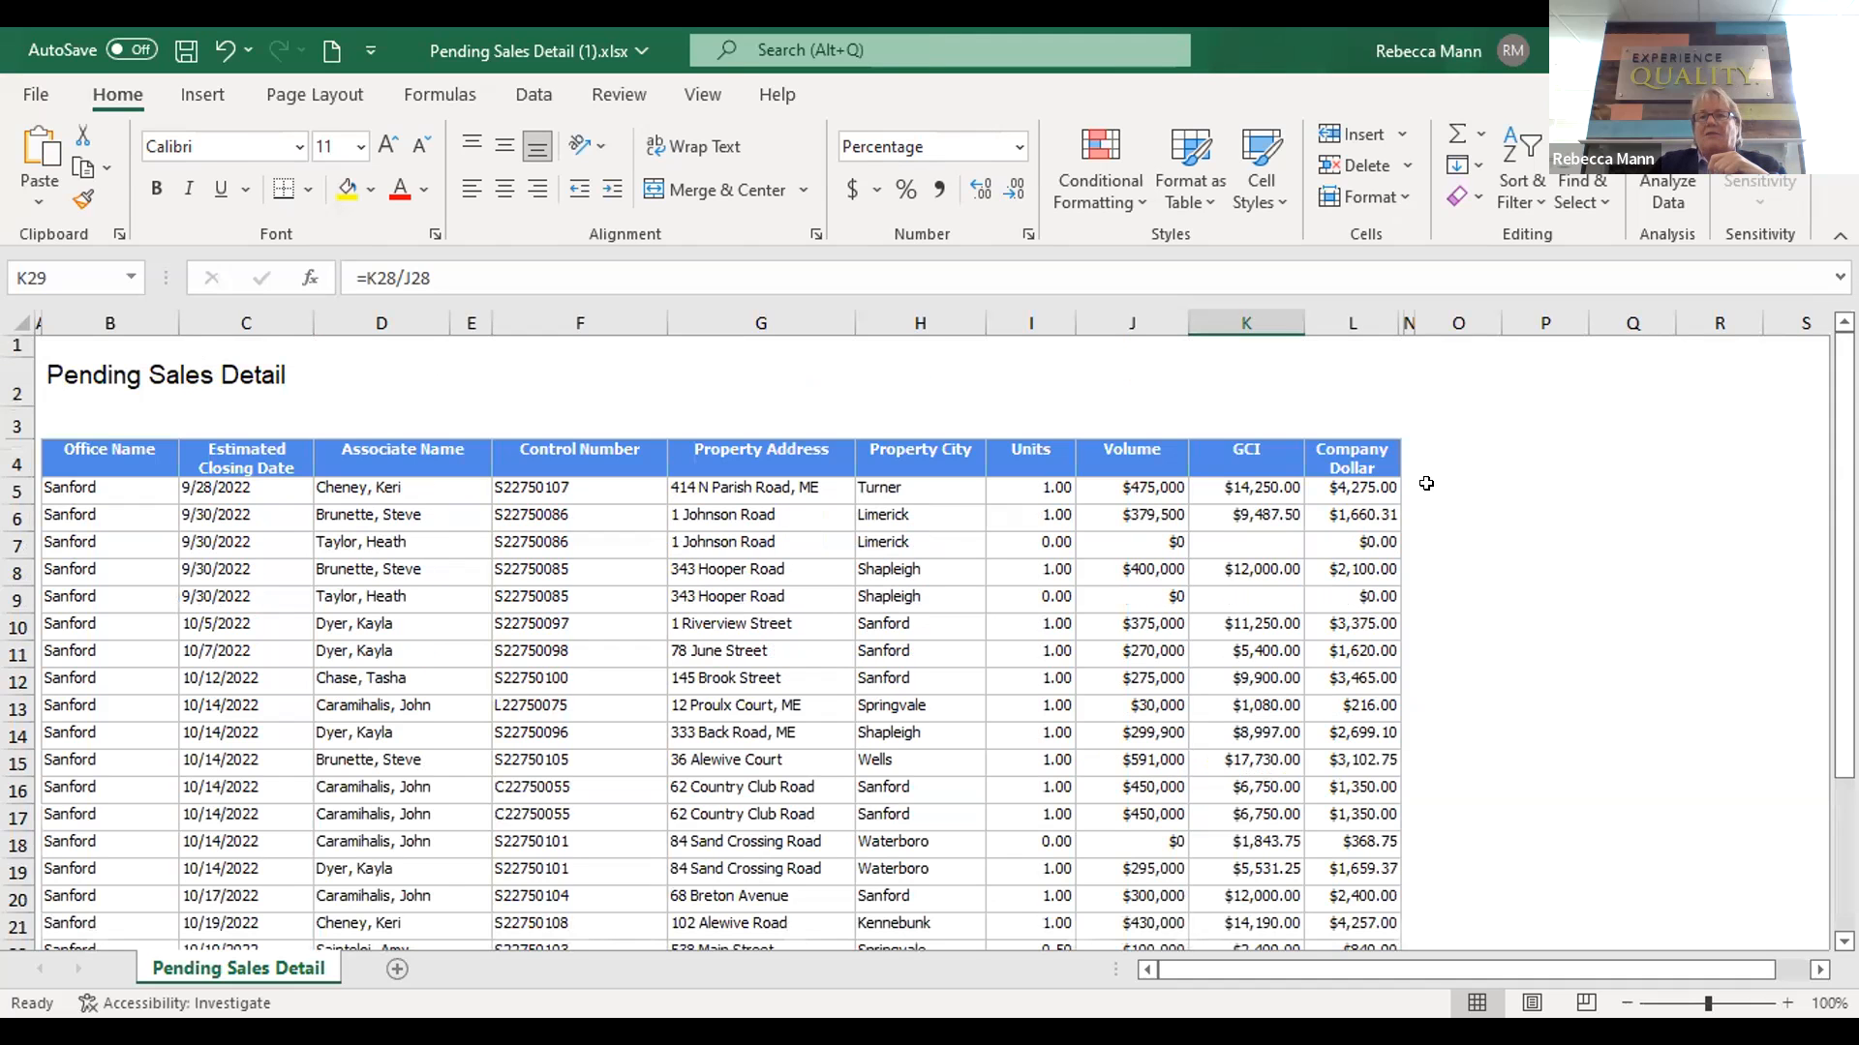
{"action": "left_click", "coordinate": [1427, 484]}
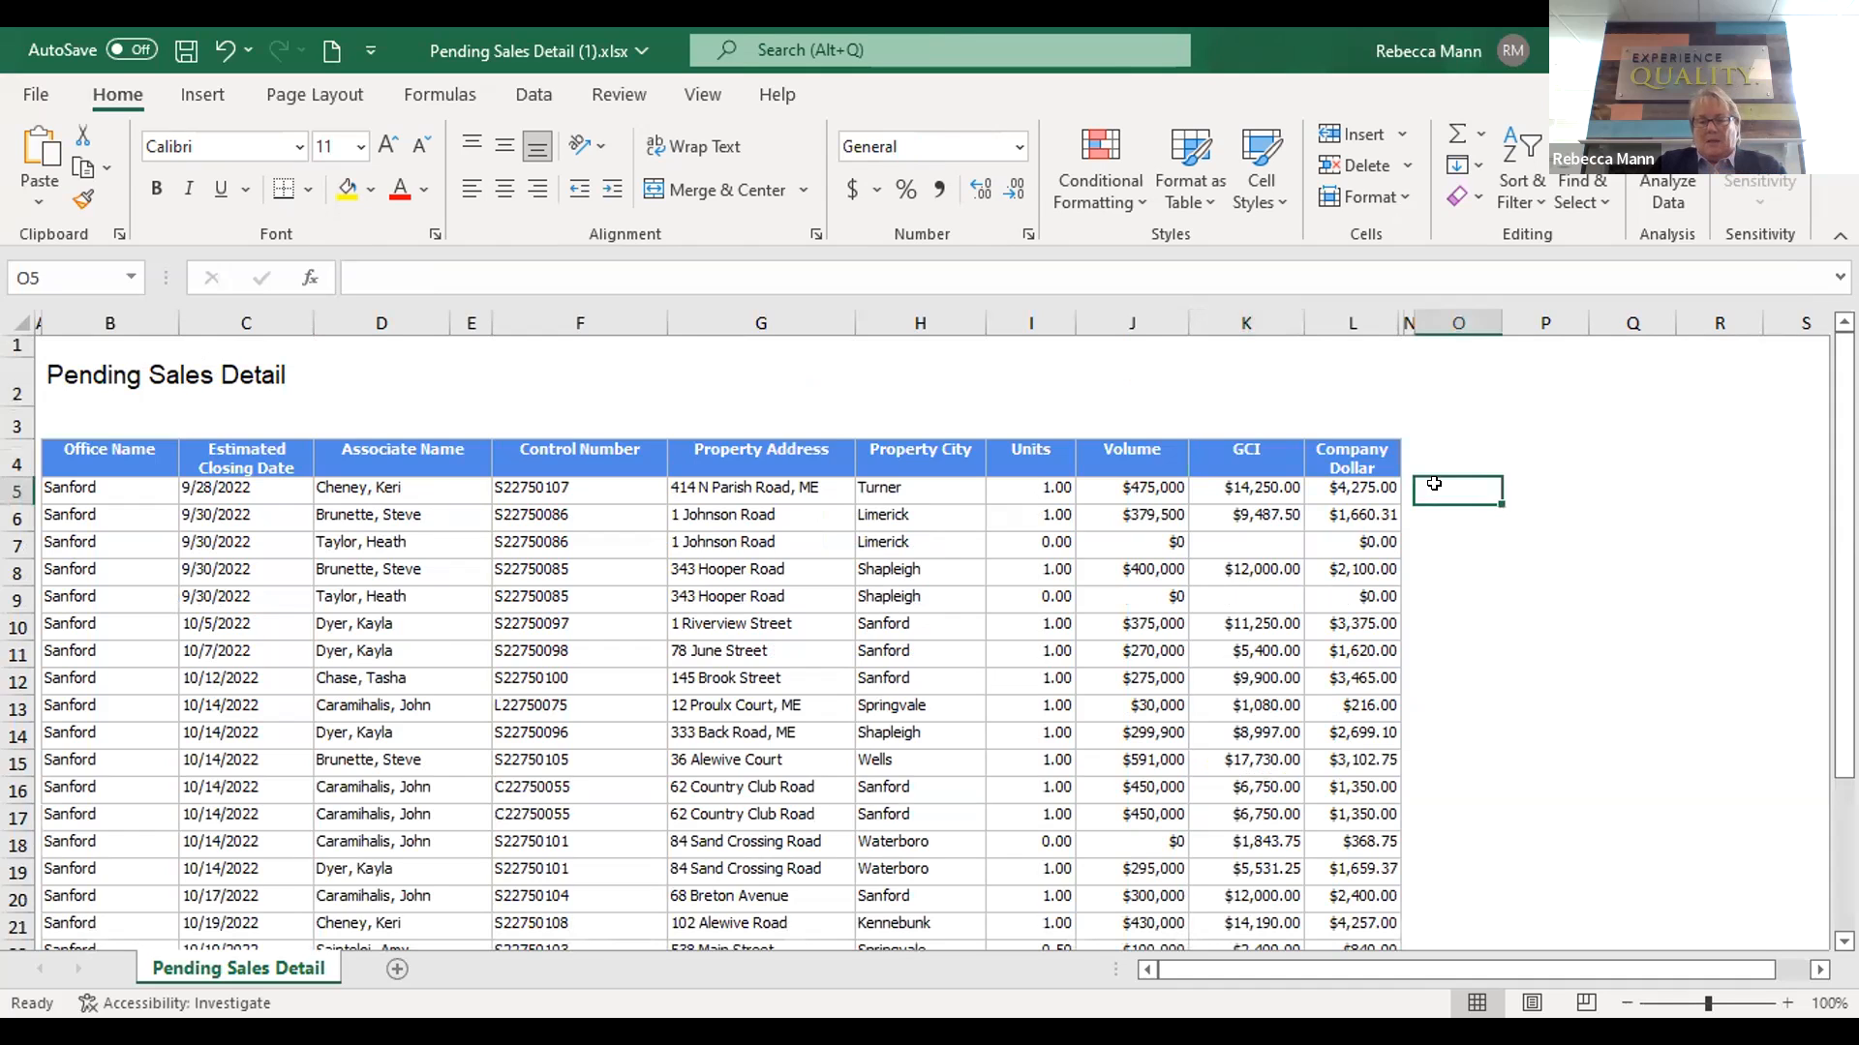
{"action": "type", "text": "="}
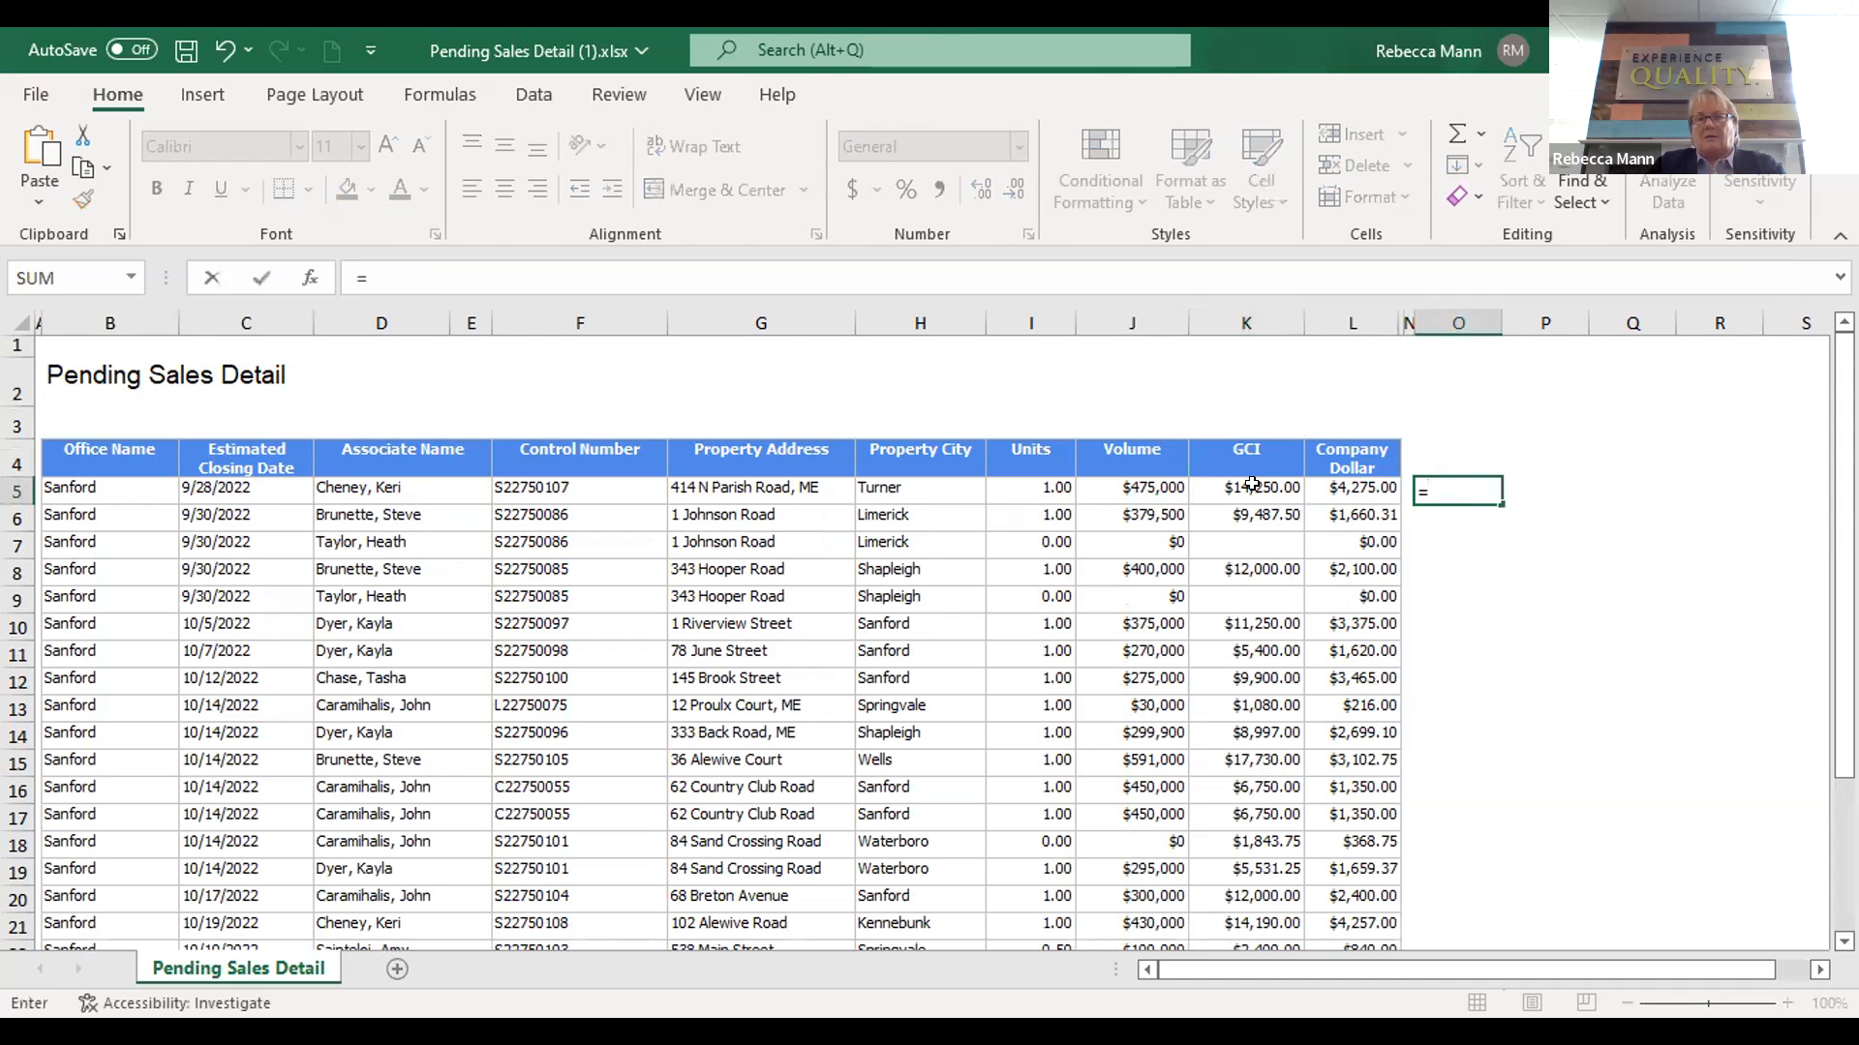
{"action": "left_click", "coordinate": [1251, 484]}
{"action": "type", "text": "/"}
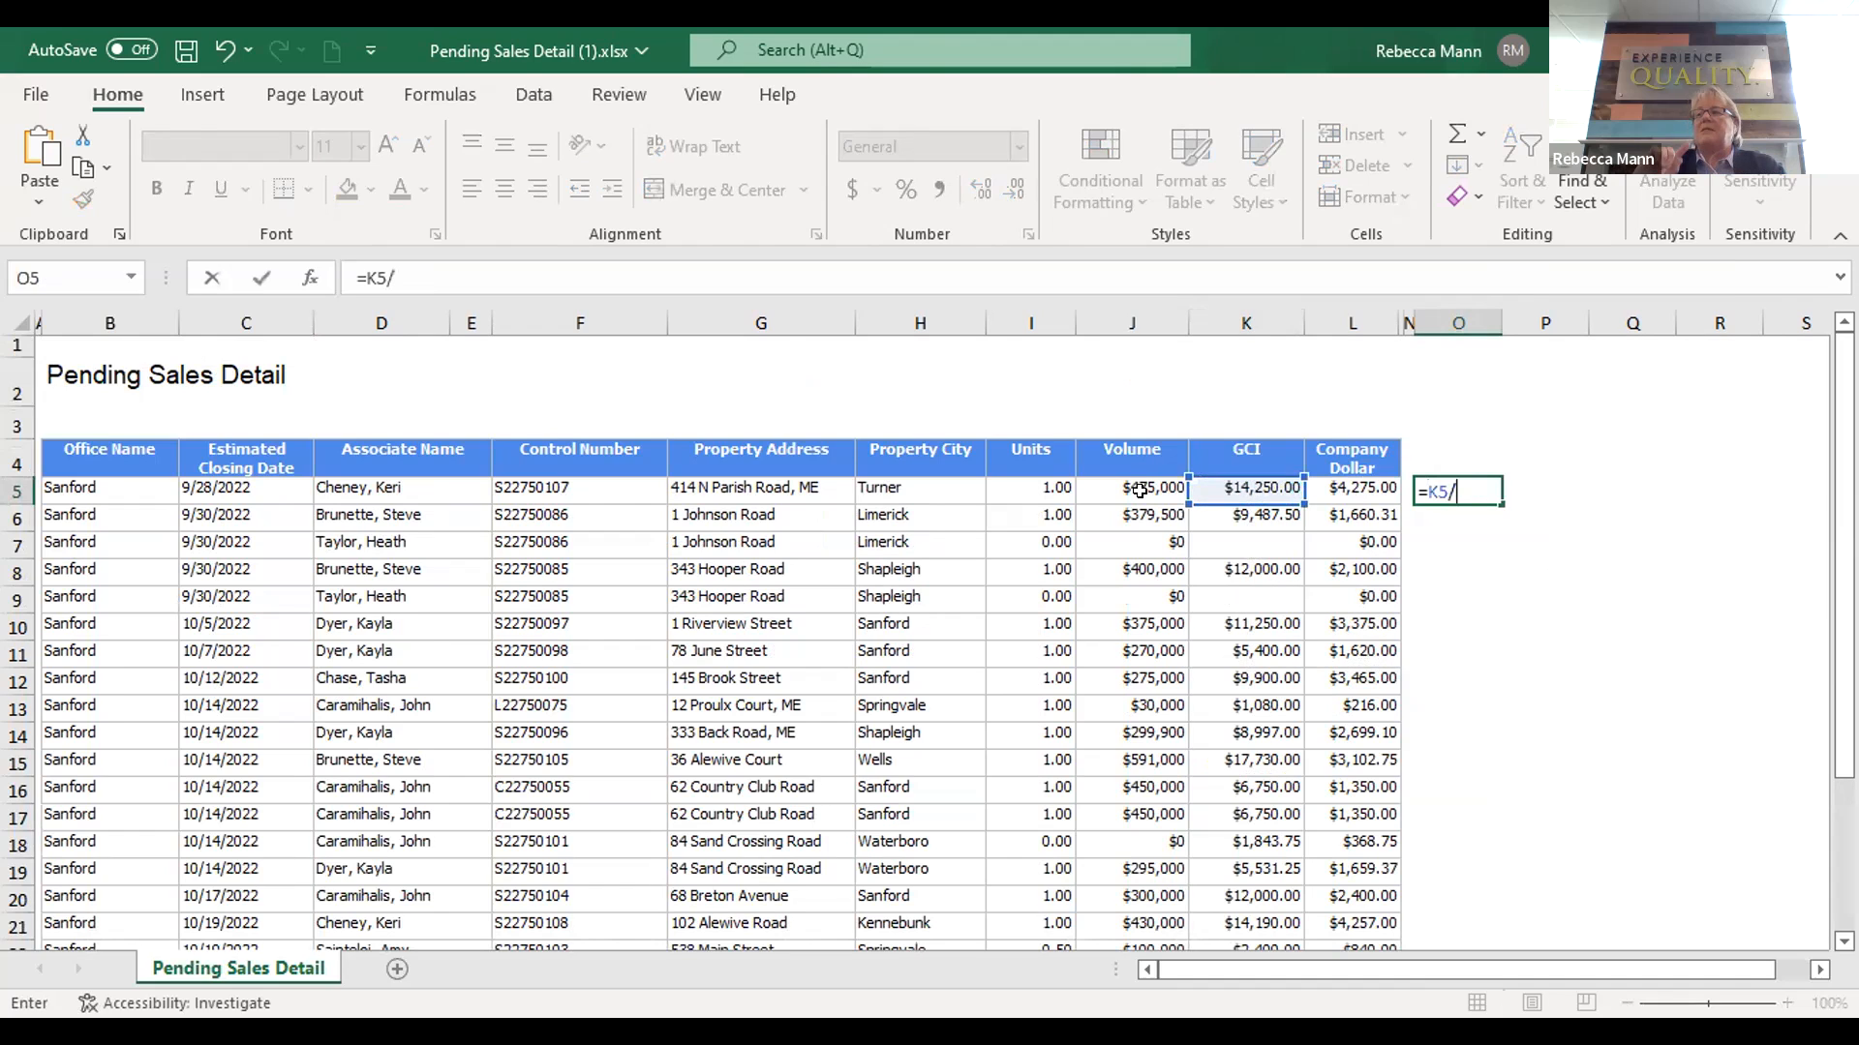
{"action": "left_click", "coordinate": [1139, 490]}
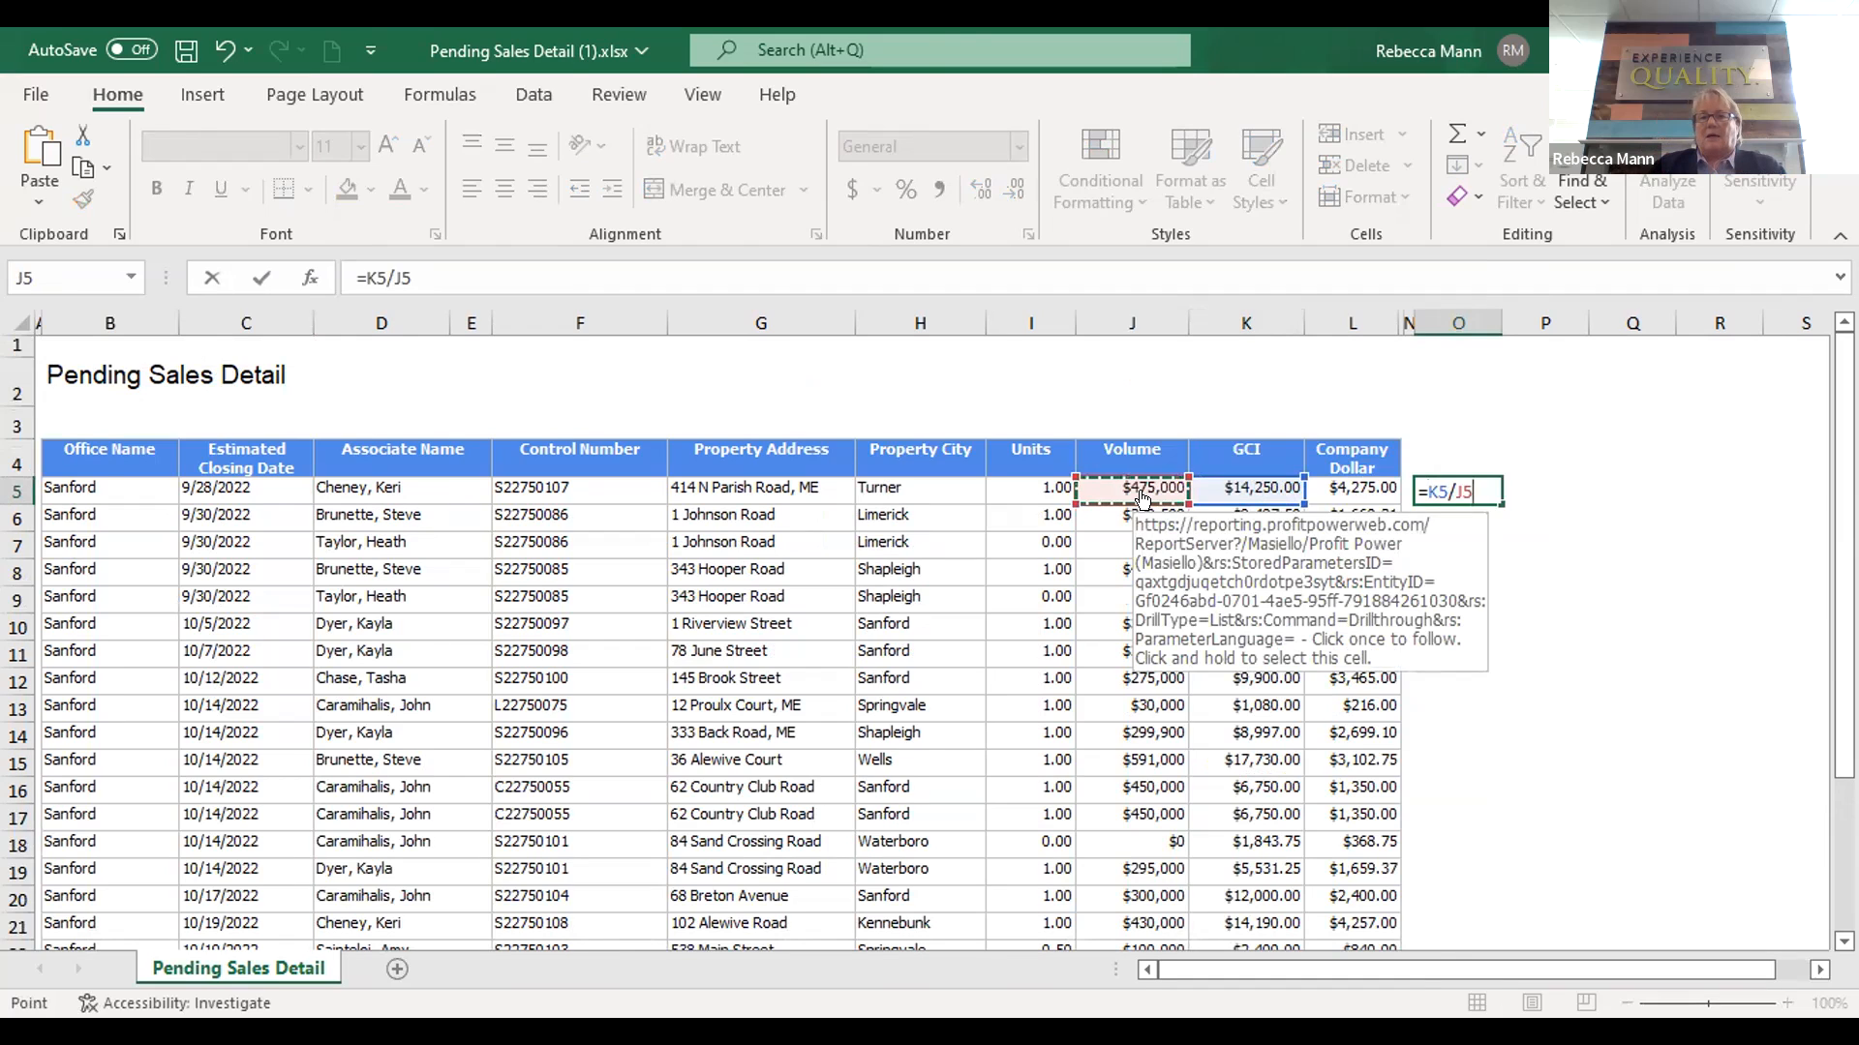
{"action": "key", "text": "Return"}
Format cell O5 as a percentage with one decimal place and fill its formula down through O26
{"action": "key", "text": "Up"}
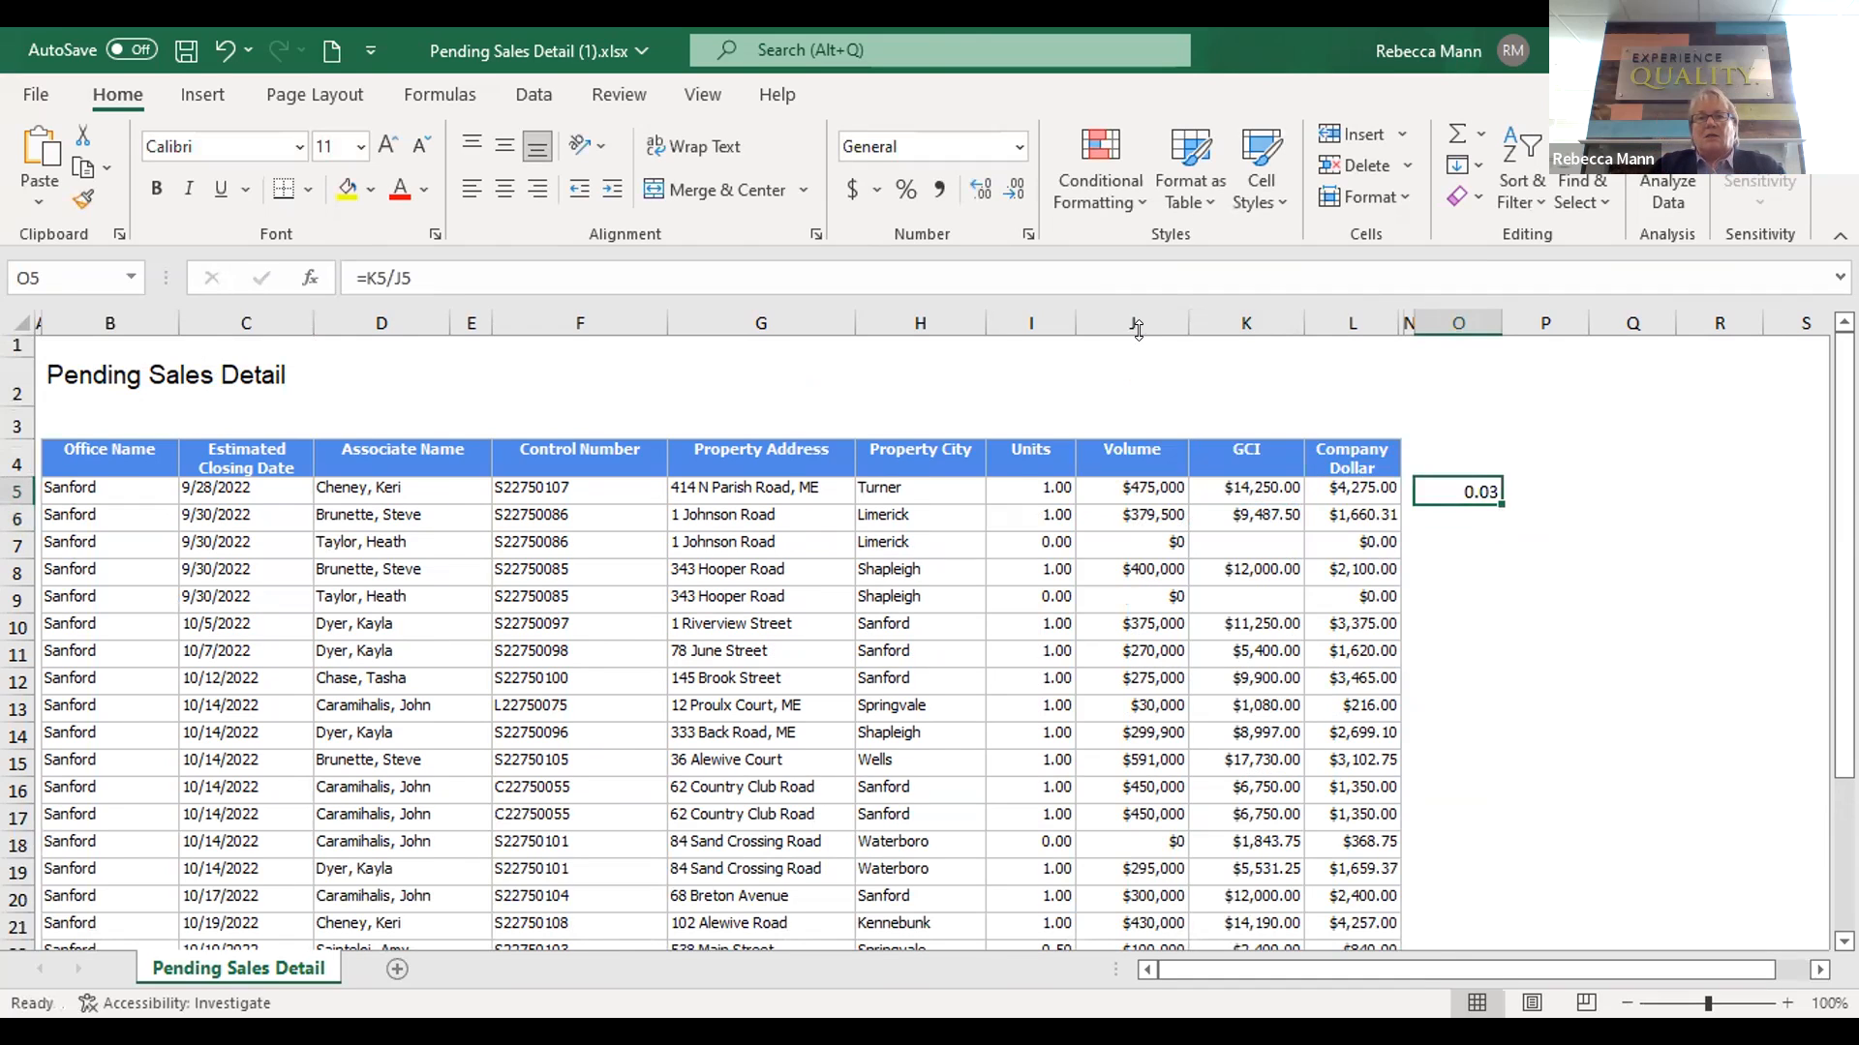
{"action": "key", "text": "ctrl+shift+5"}
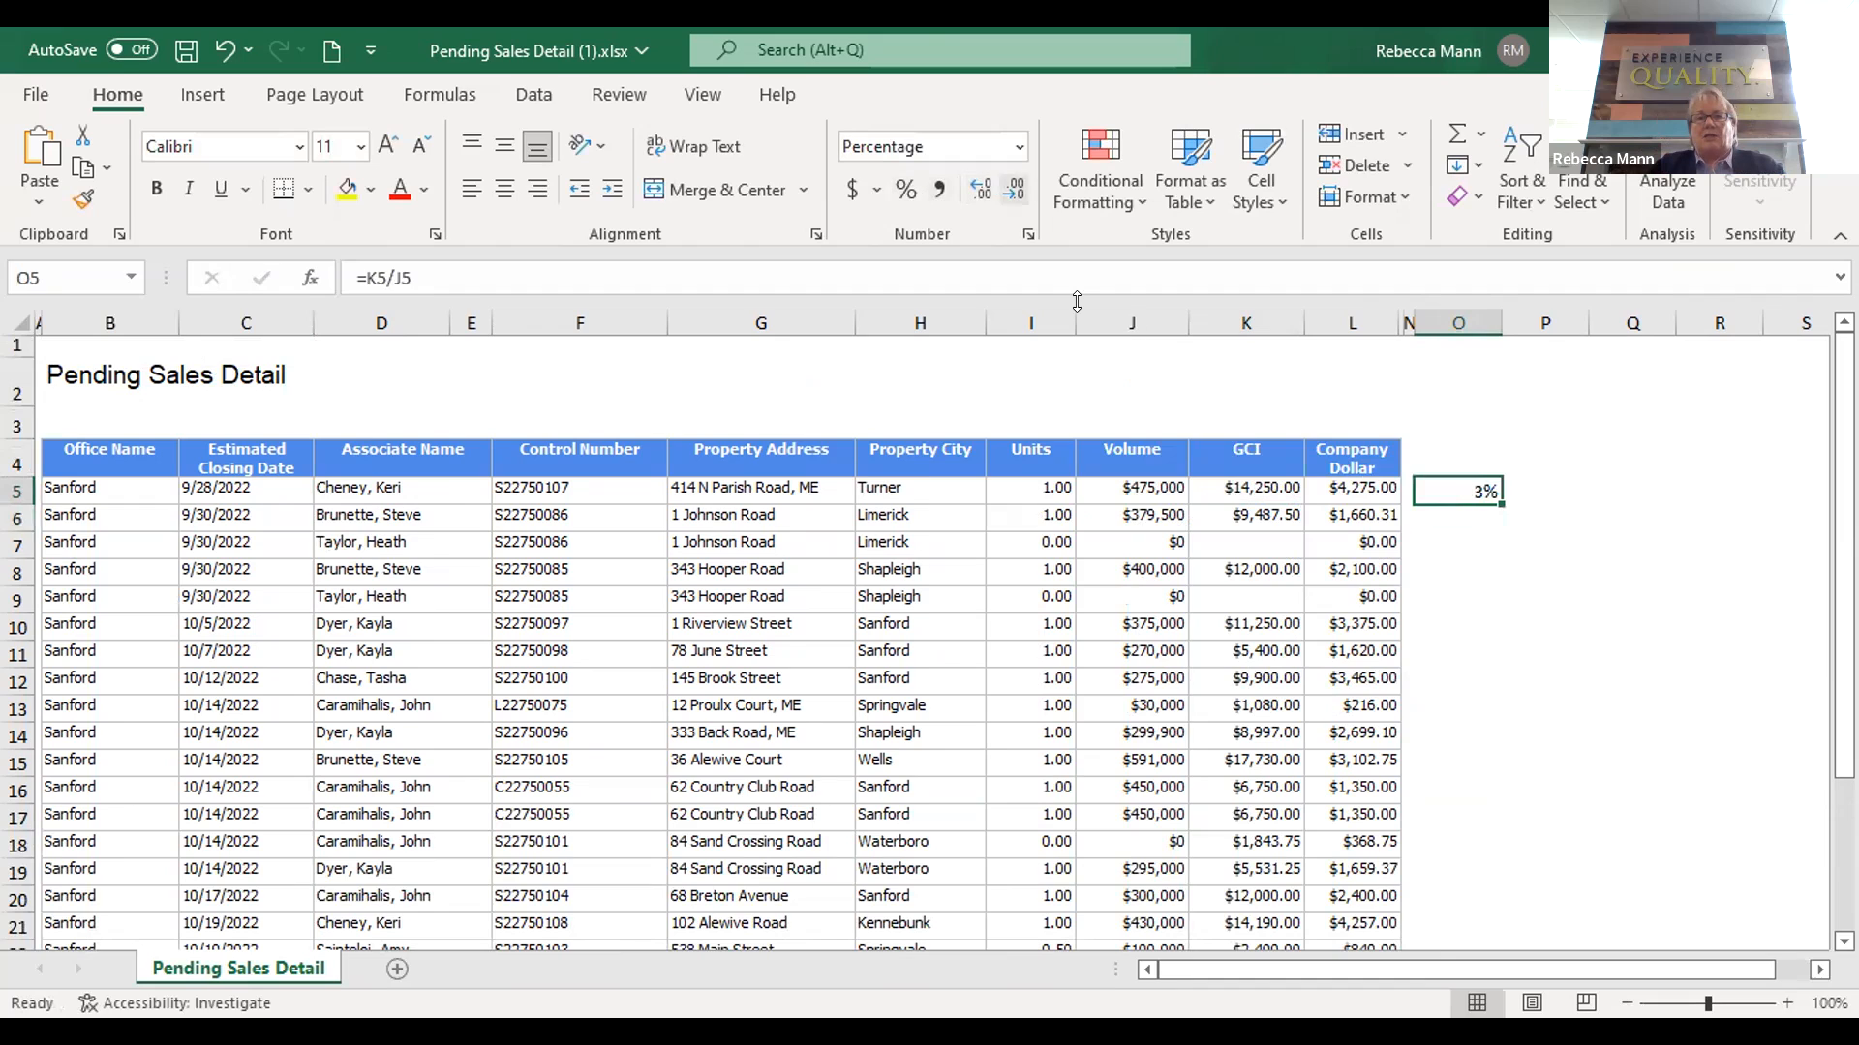
{"action": "left_click", "coordinate": [980, 189]}
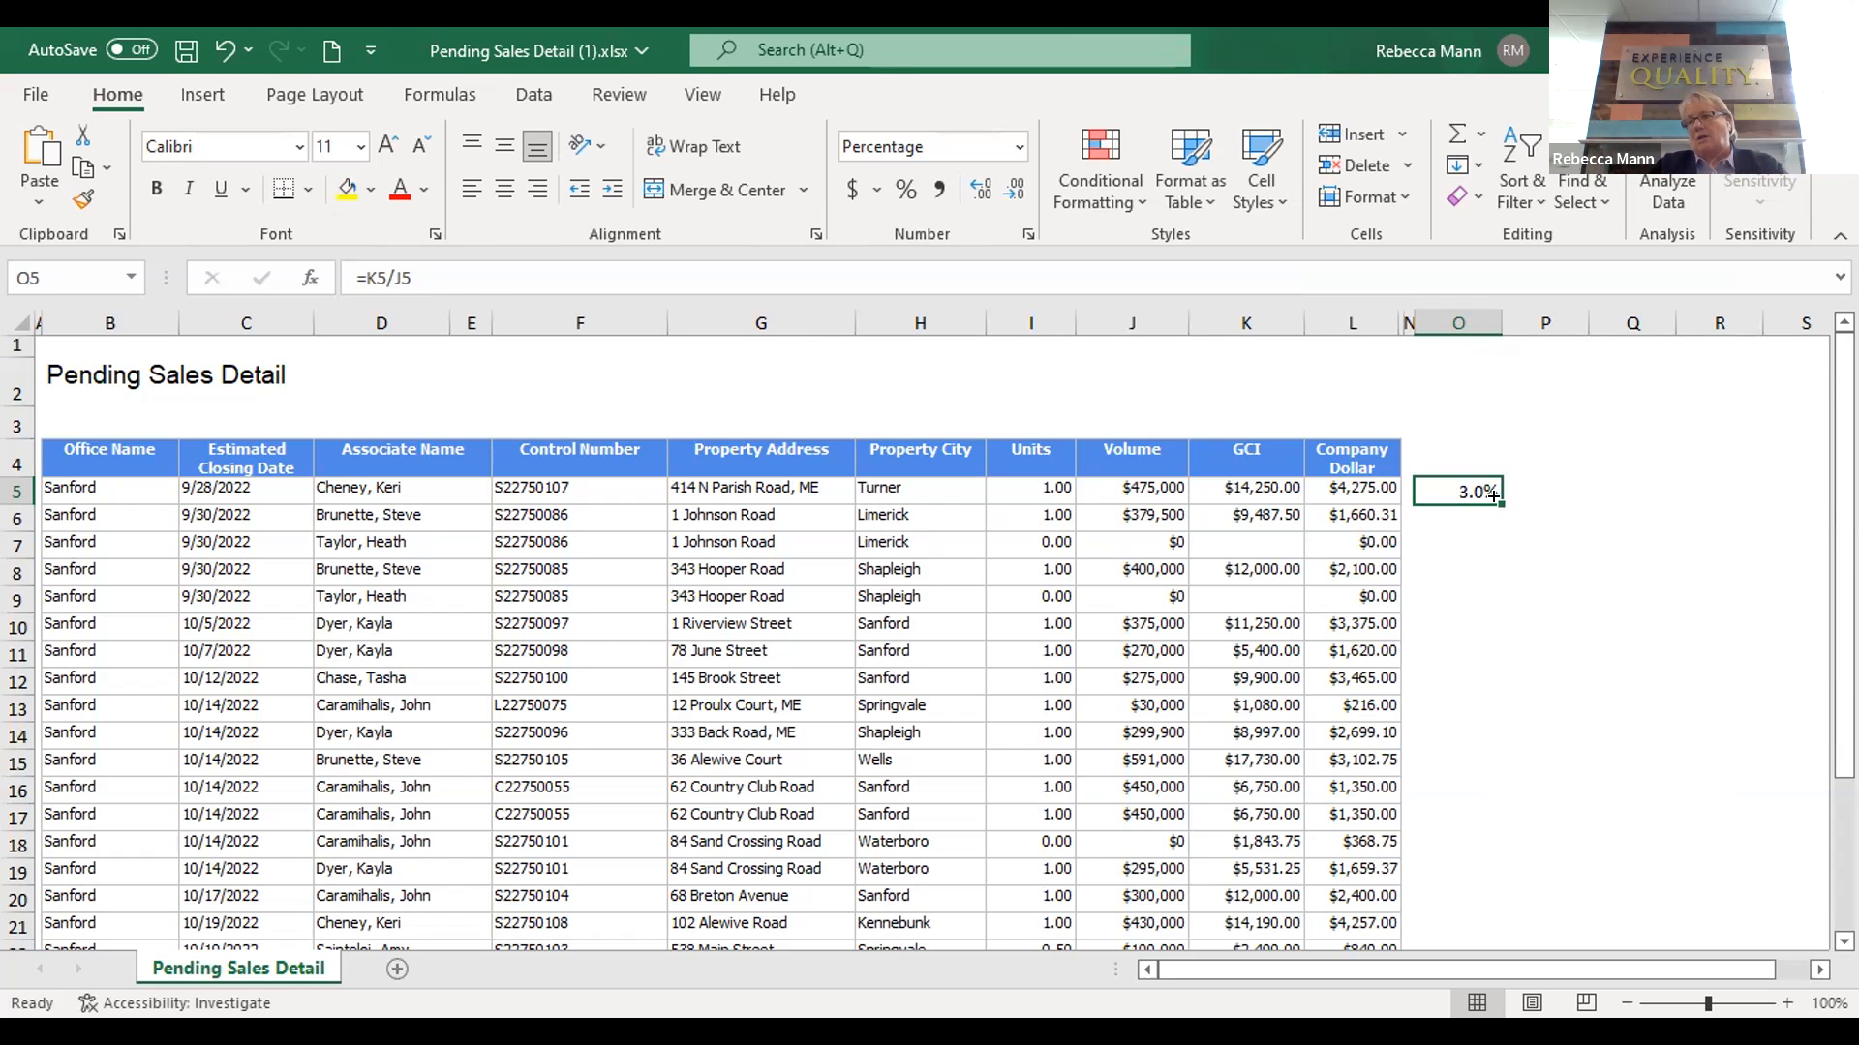
{"action": "left_click_drag", "start_coordinate": [1494, 495], "coordinate": [1500, 811]}
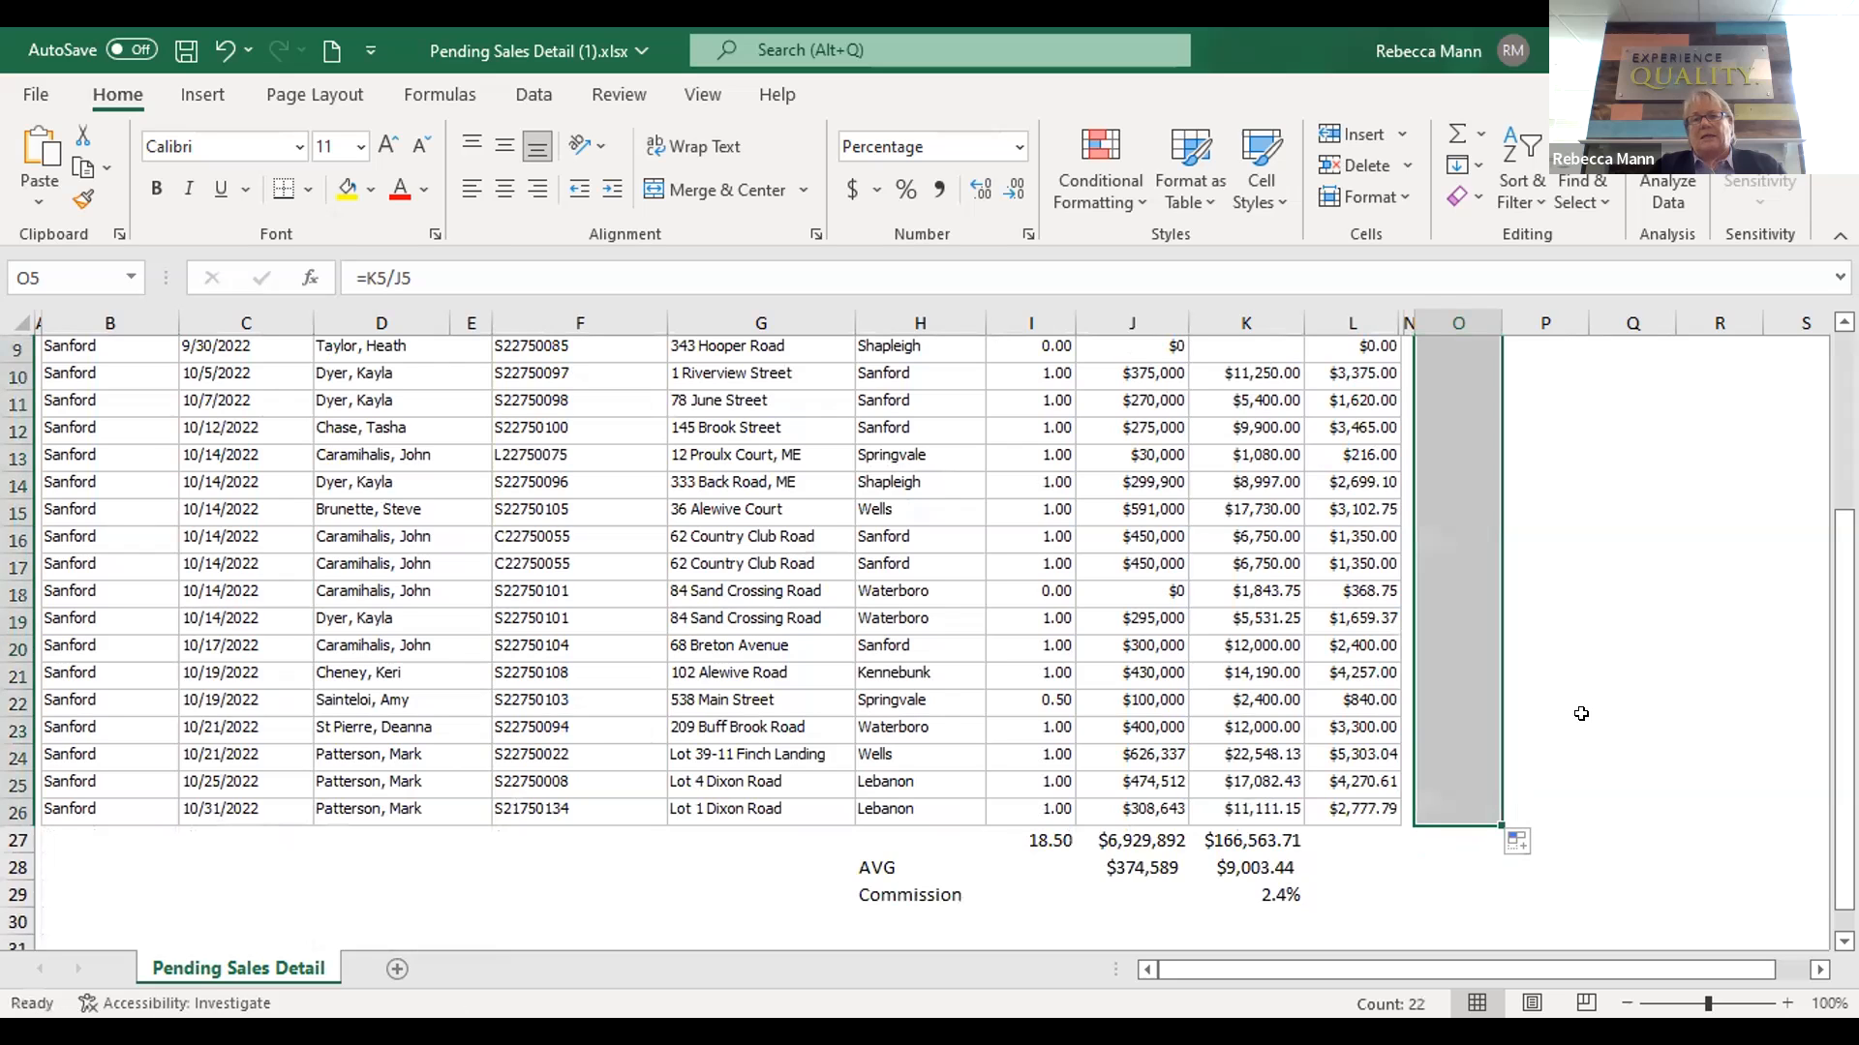
{"action": "scroll", "coordinate": [1598, 693], "scroll_direction": "up", "scroll_amount": 3}
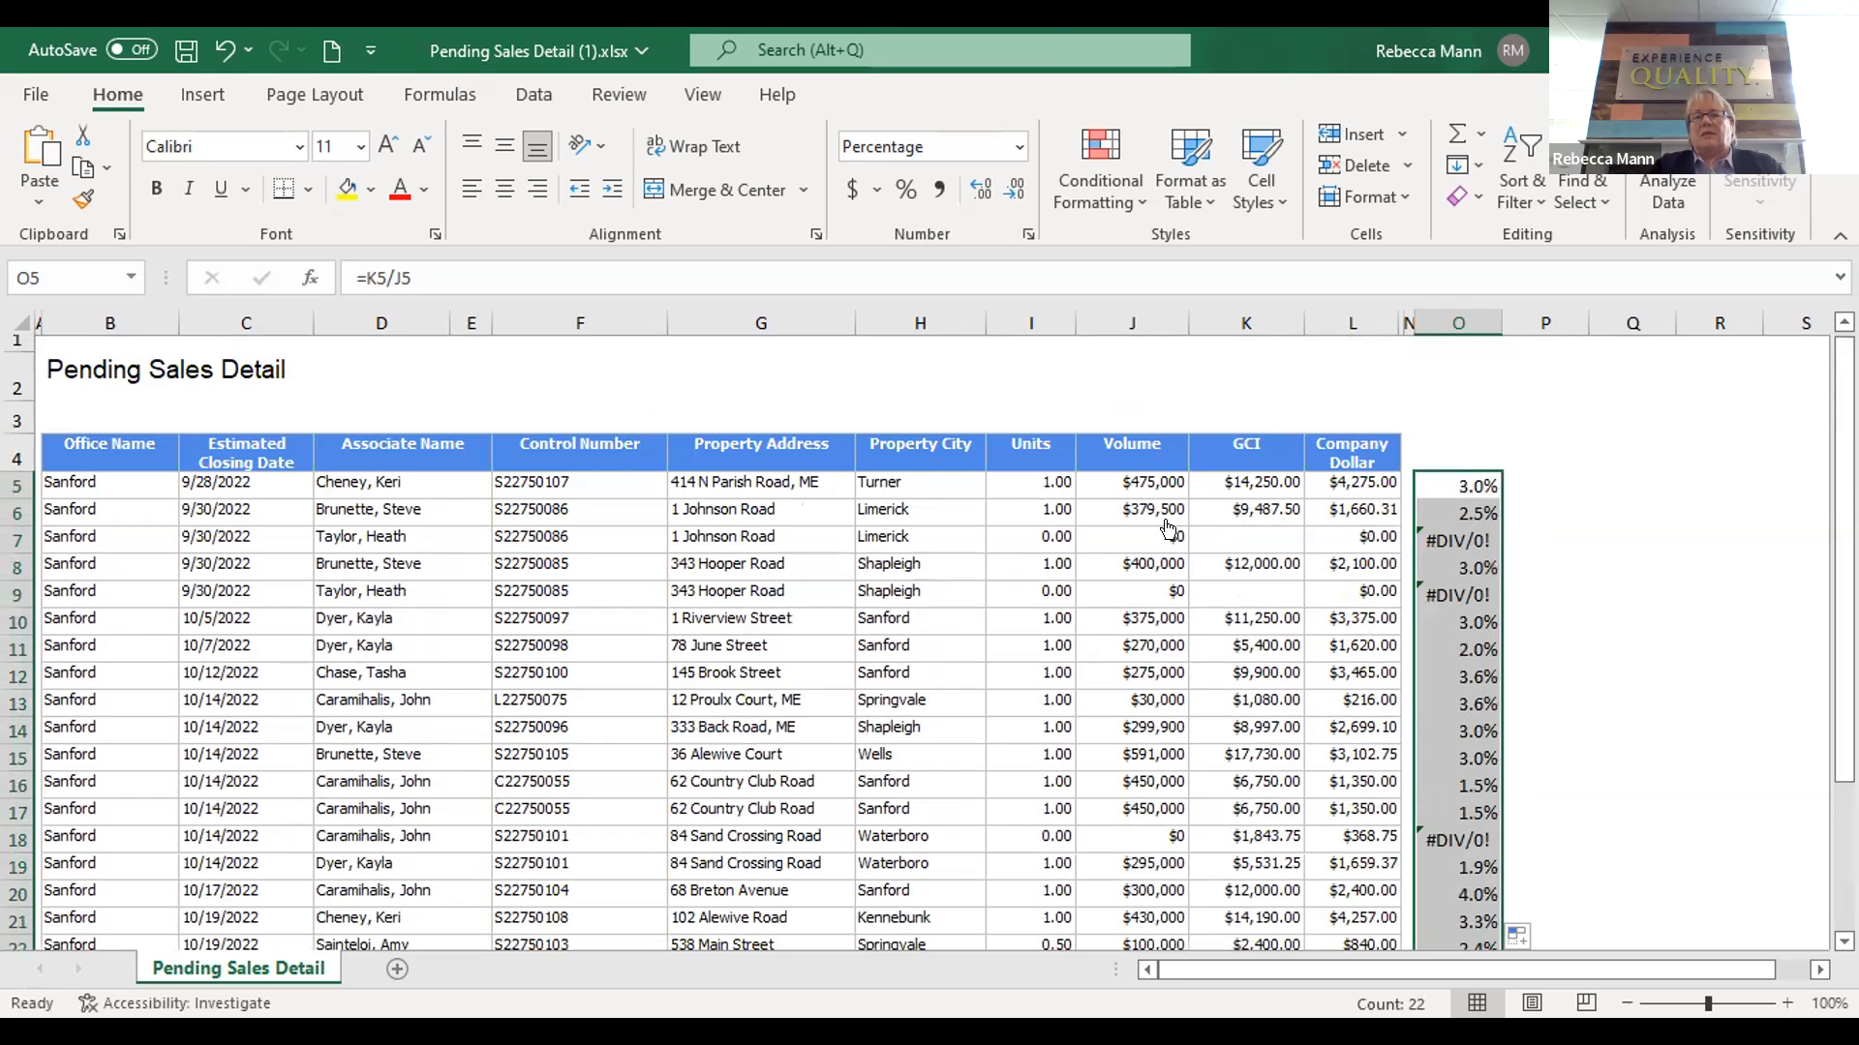
Clear the division errors from cells O7 and O9 in the commission percentage column
{"action": "left_click", "coordinate": [1447, 542]}
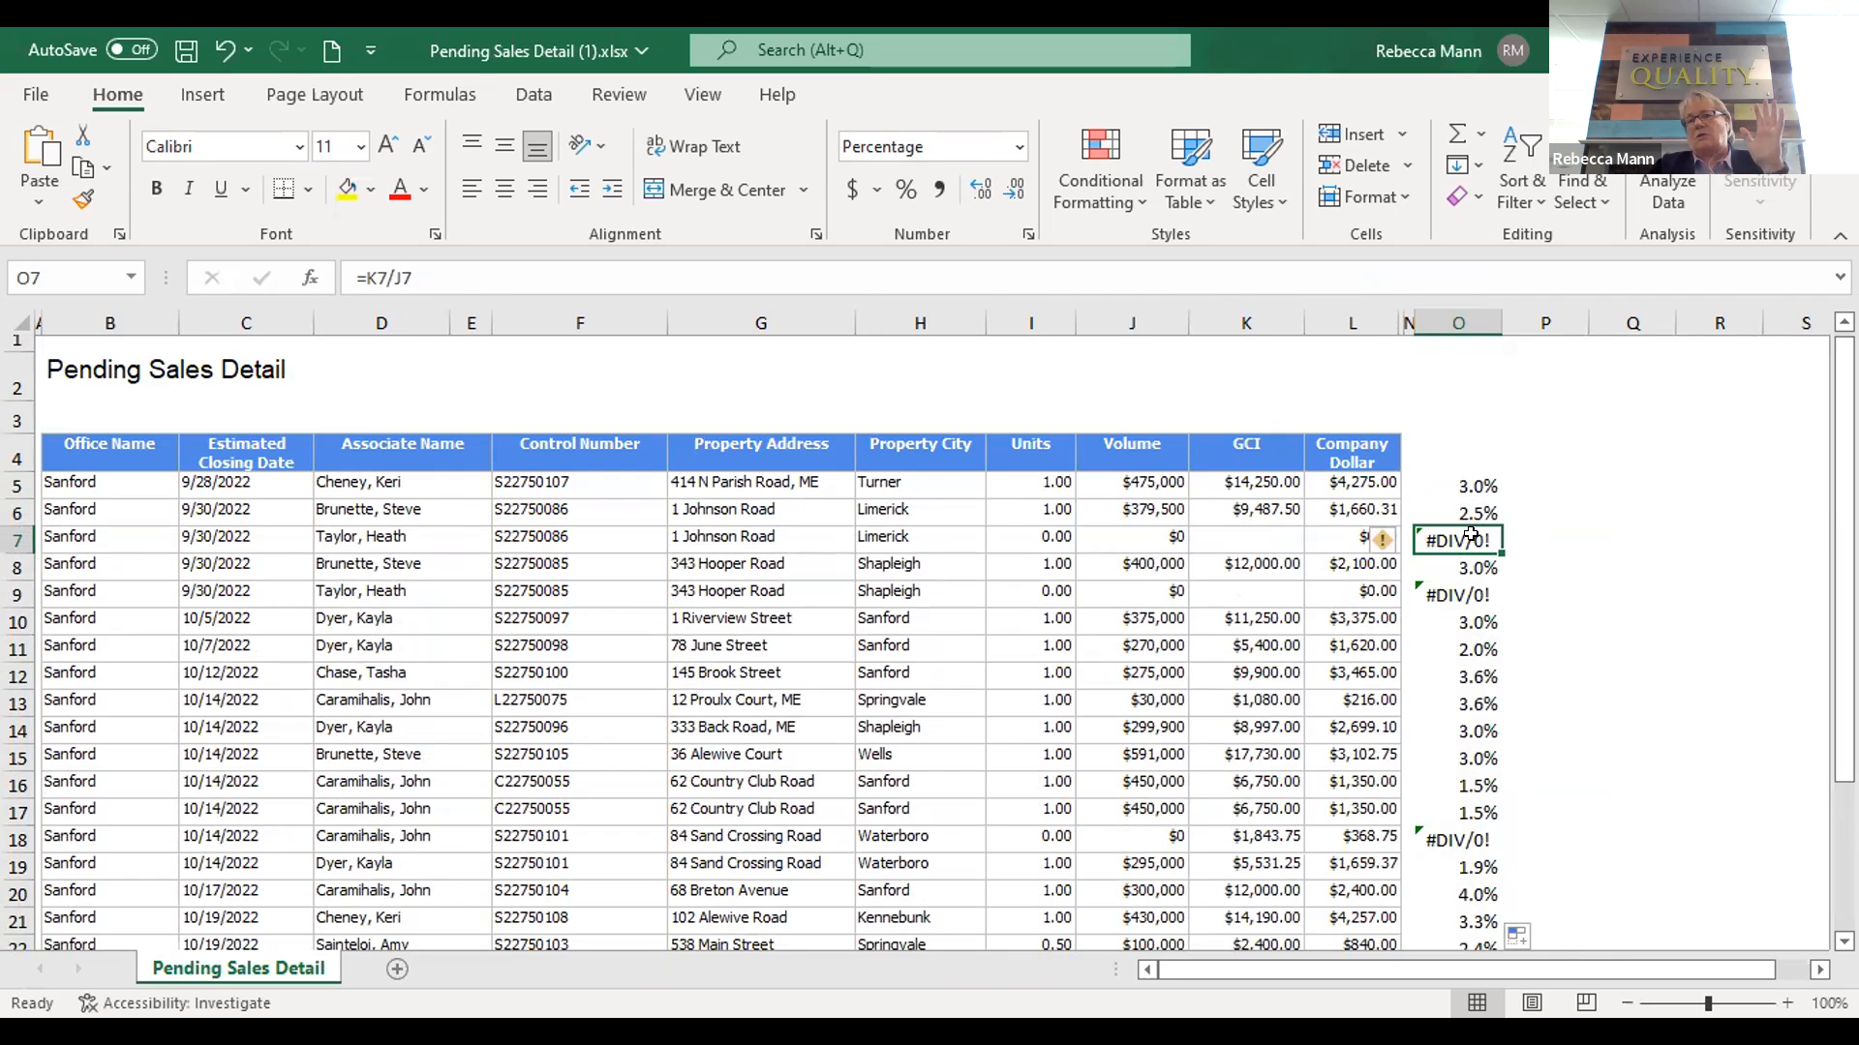
{"action": "right_click", "coordinate": [1468, 533]}
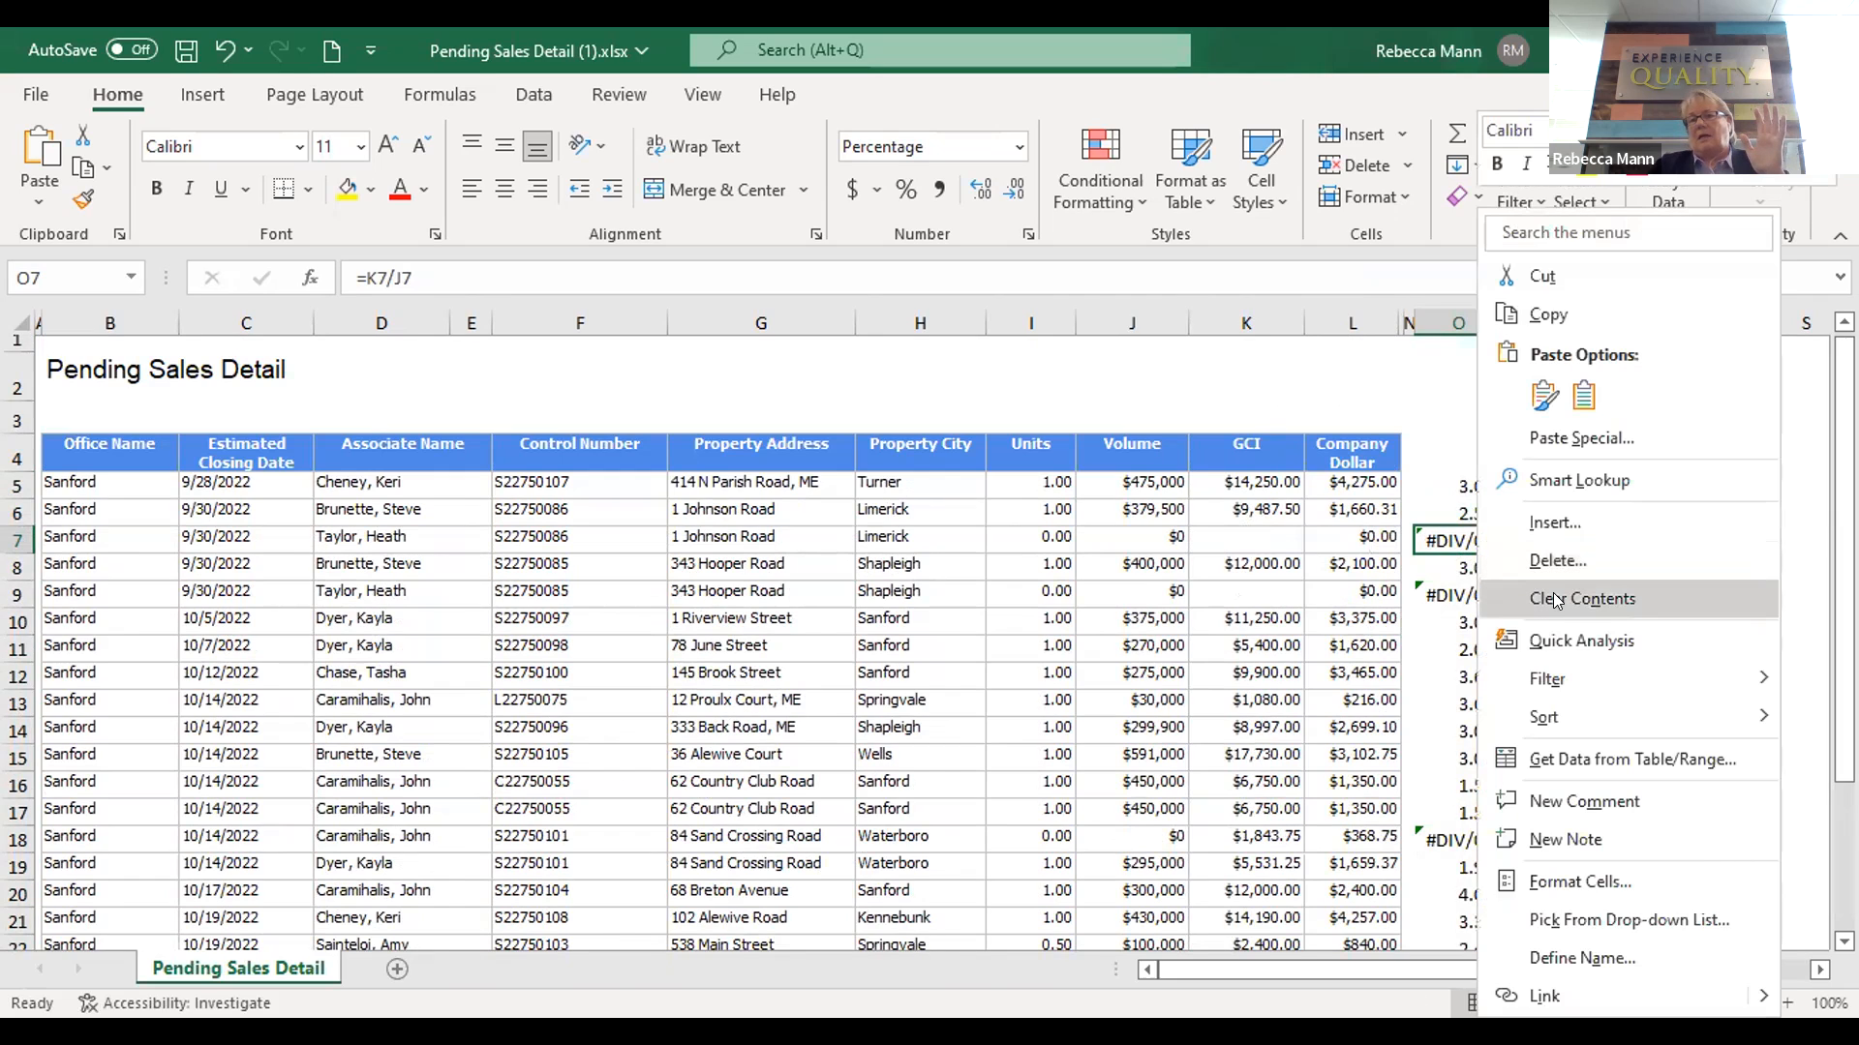
{"action": "left_click", "coordinate": [1554, 587]}
{"action": "key", "text": "Down"}
{"action": "key", "text": "Down"}
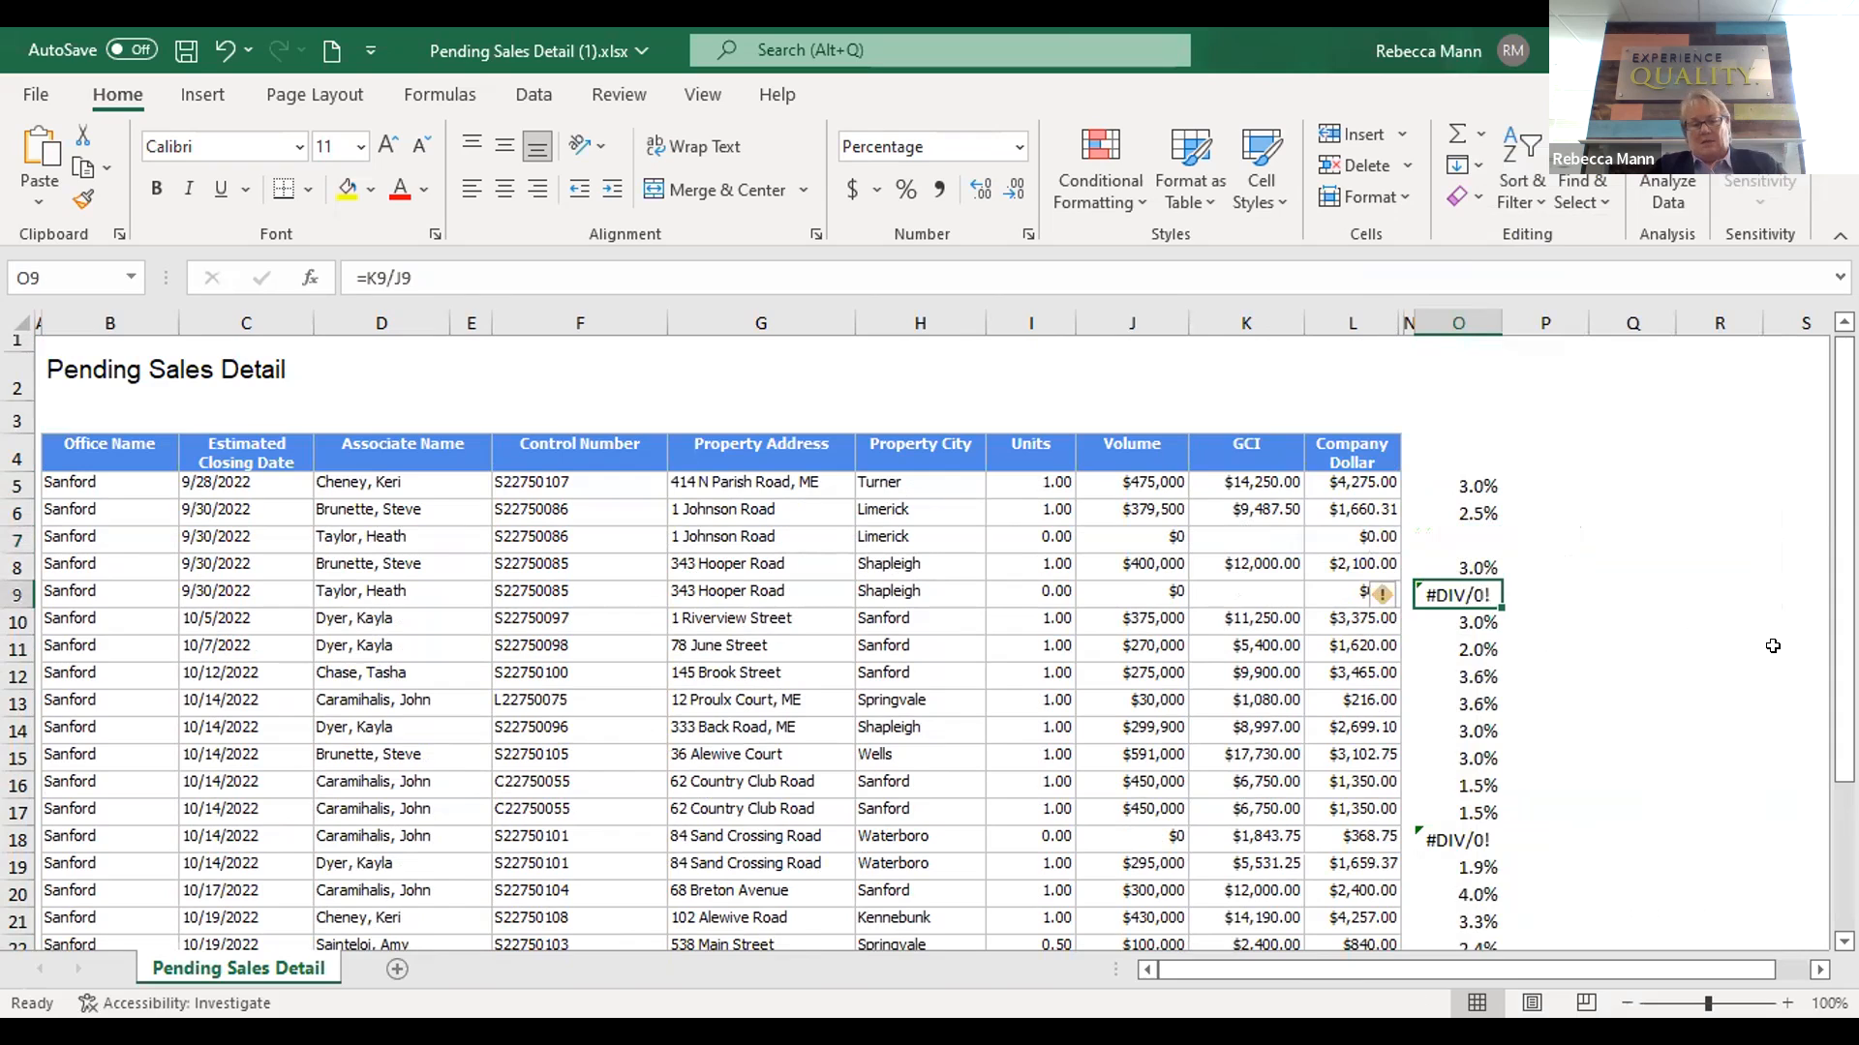
{"action": "key", "text": "Delete"}
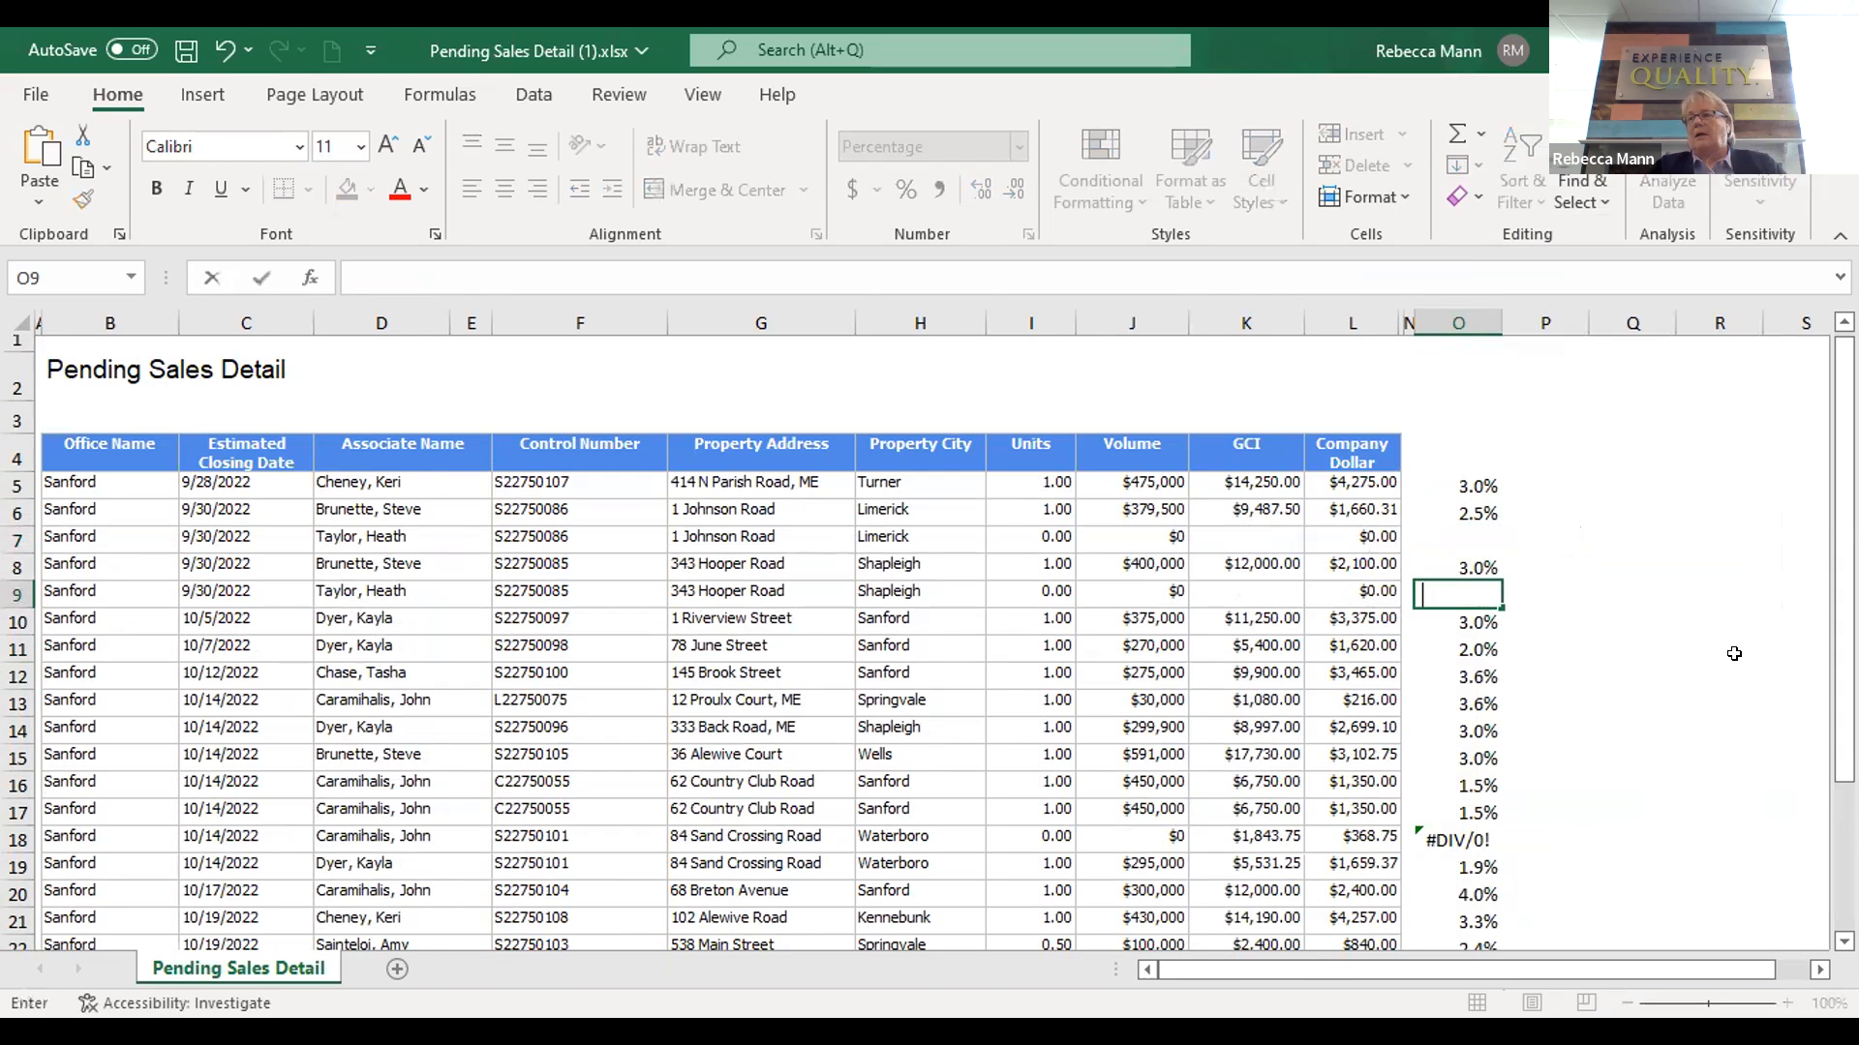
{"action": "left_click", "coordinate": [1731, 650]}
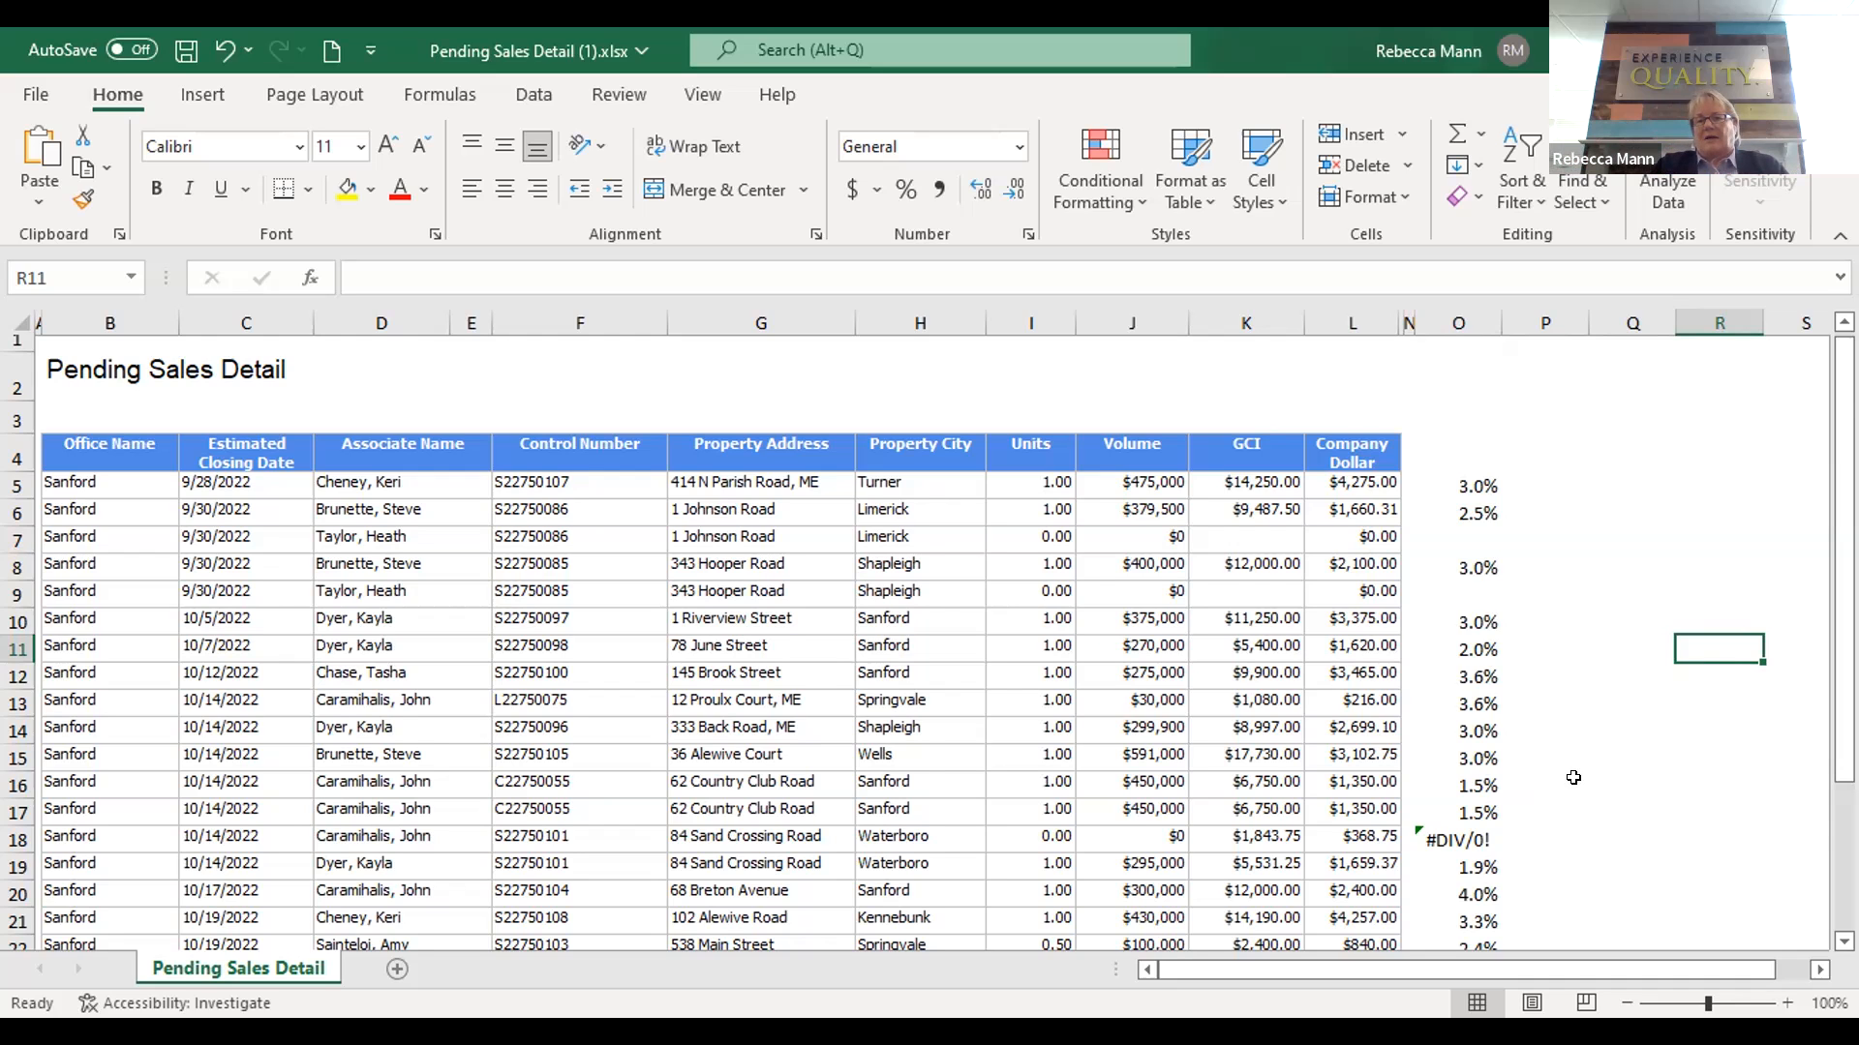
Clear the remaining division error from cell O18
{"action": "scroll", "coordinate": [1573, 777], "scroll_direction": "down", "scroll_amount": 1}
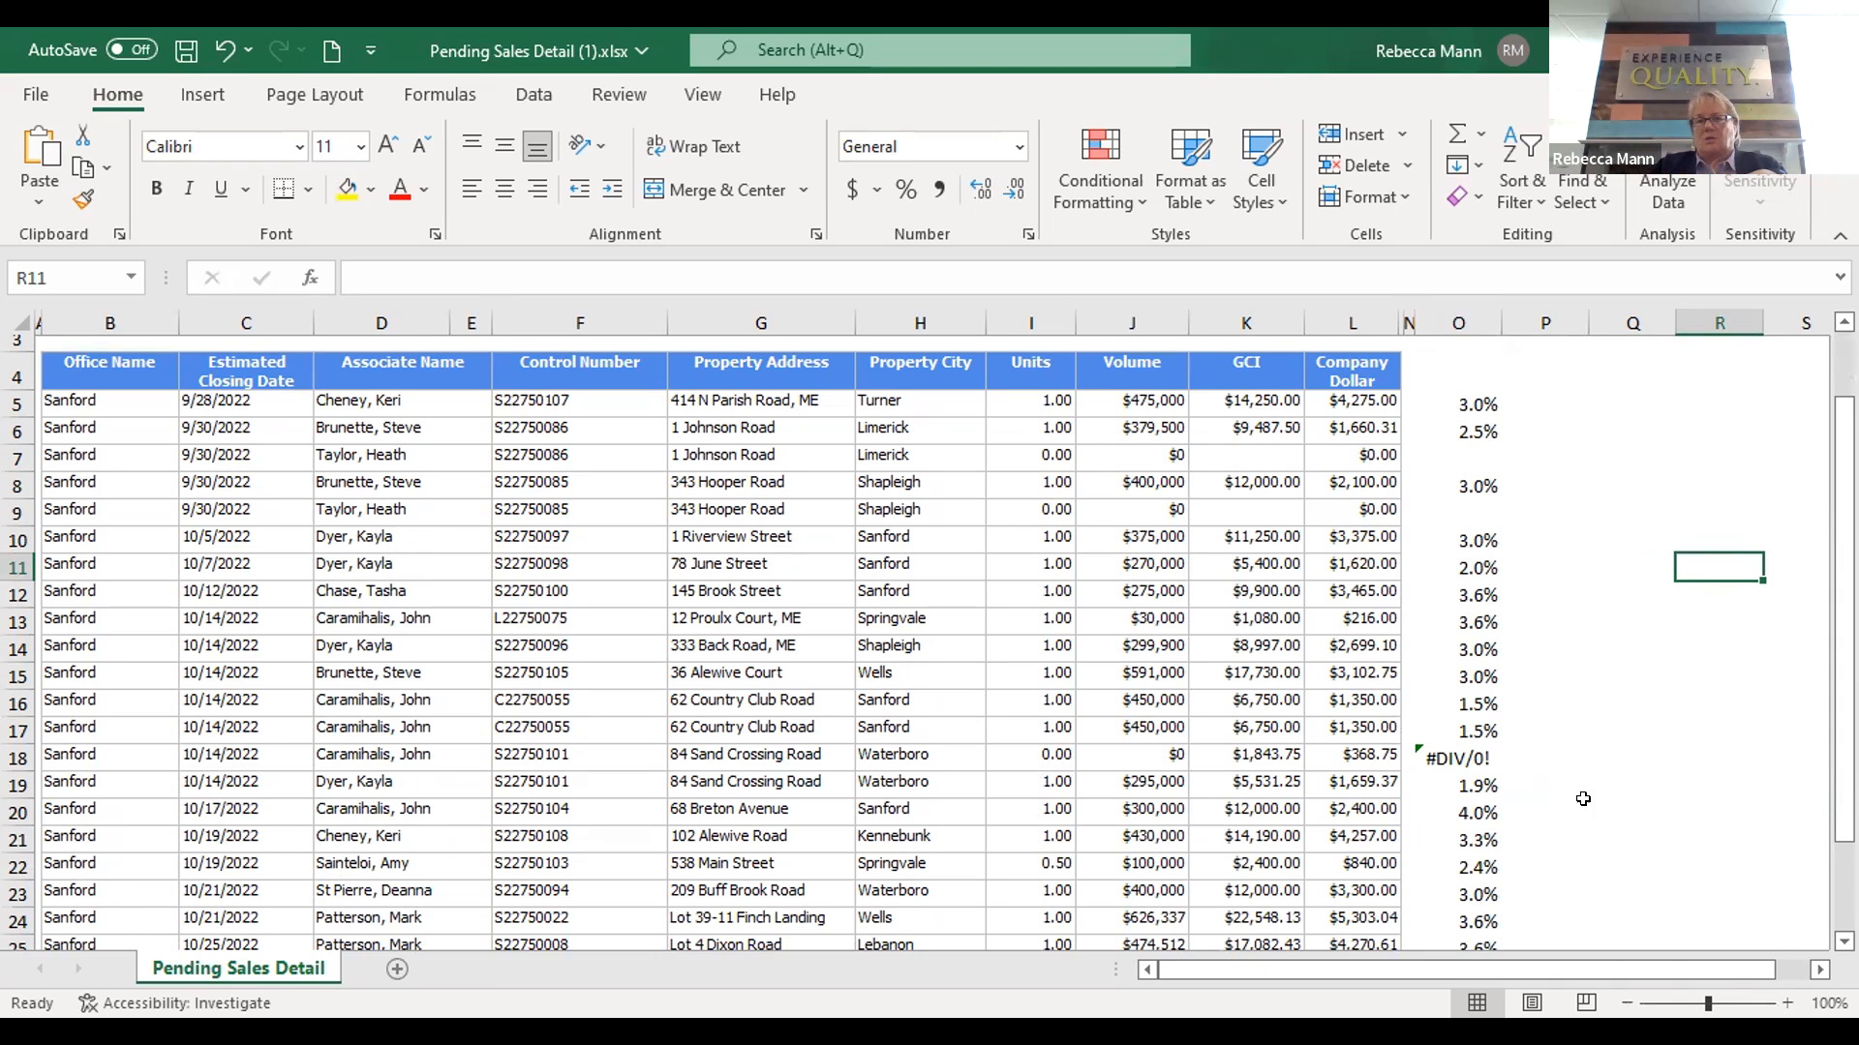
{"action": "left_click", "coordinate": [1522, 786]}
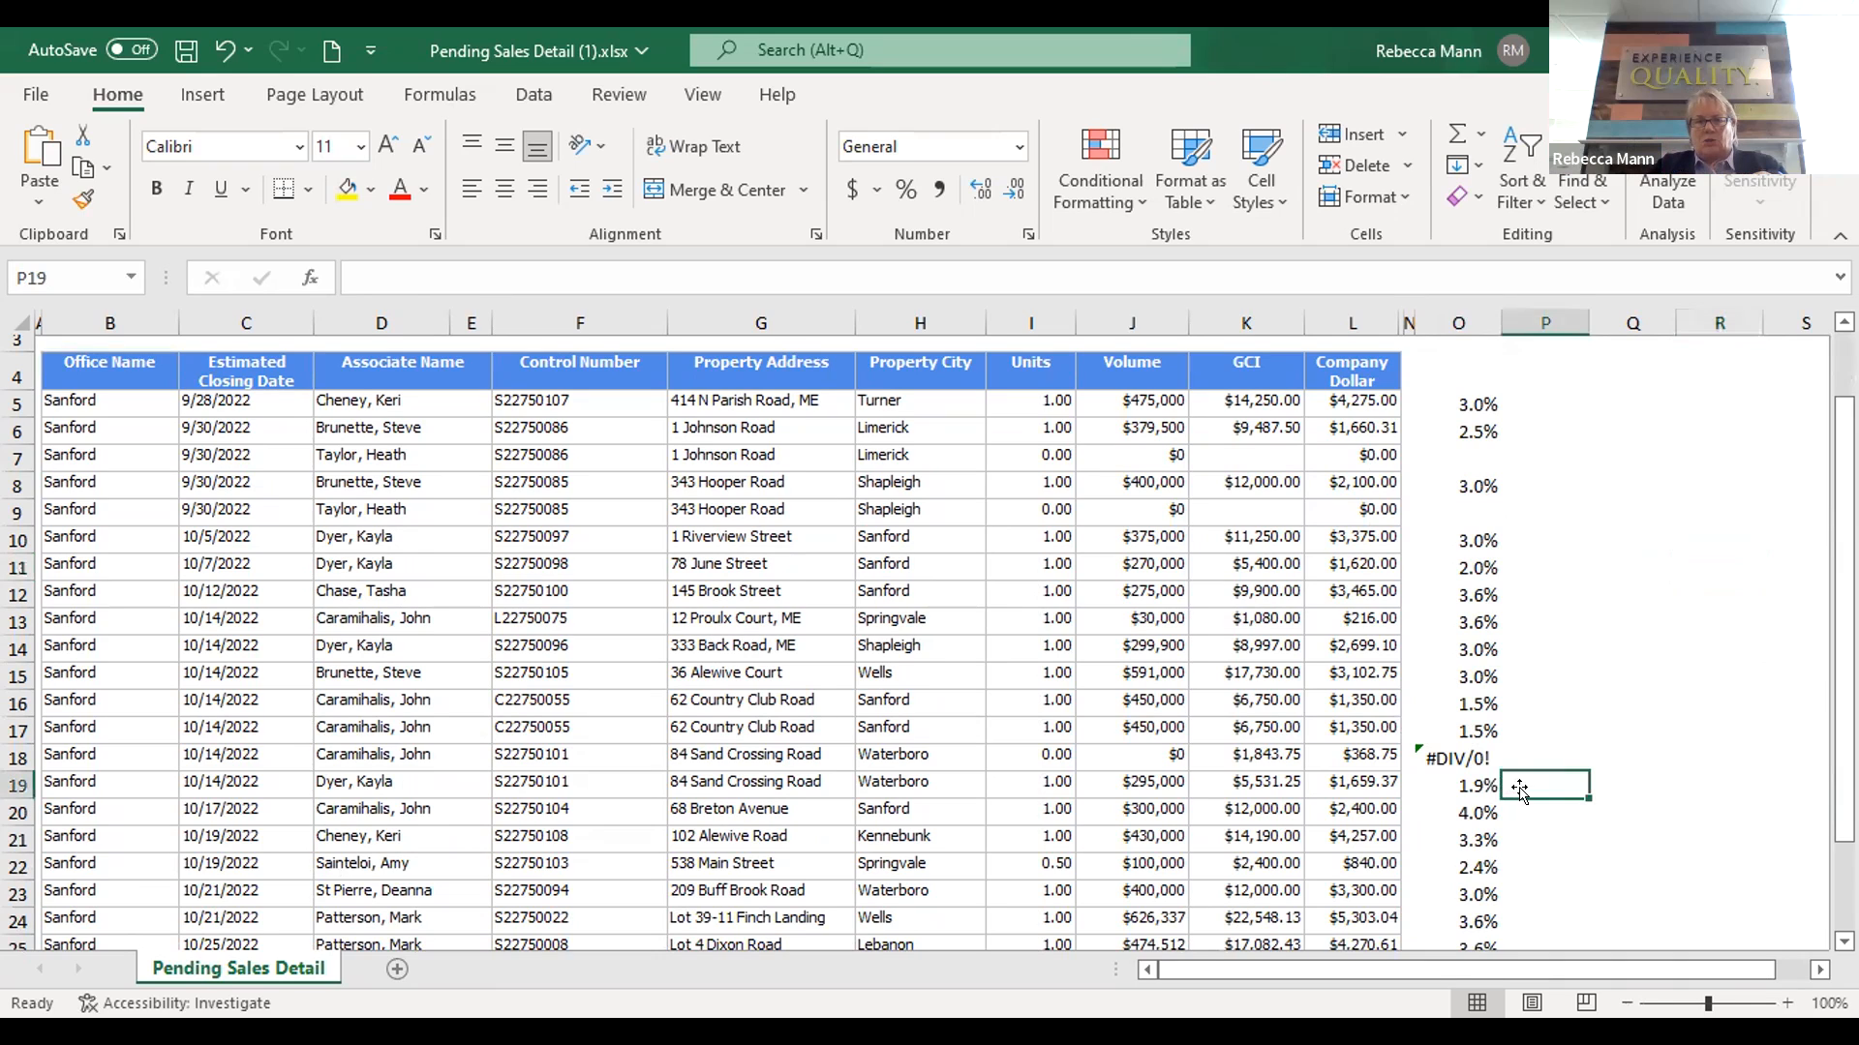
{"action": "left_click", "coordinate": [1470, 786]}
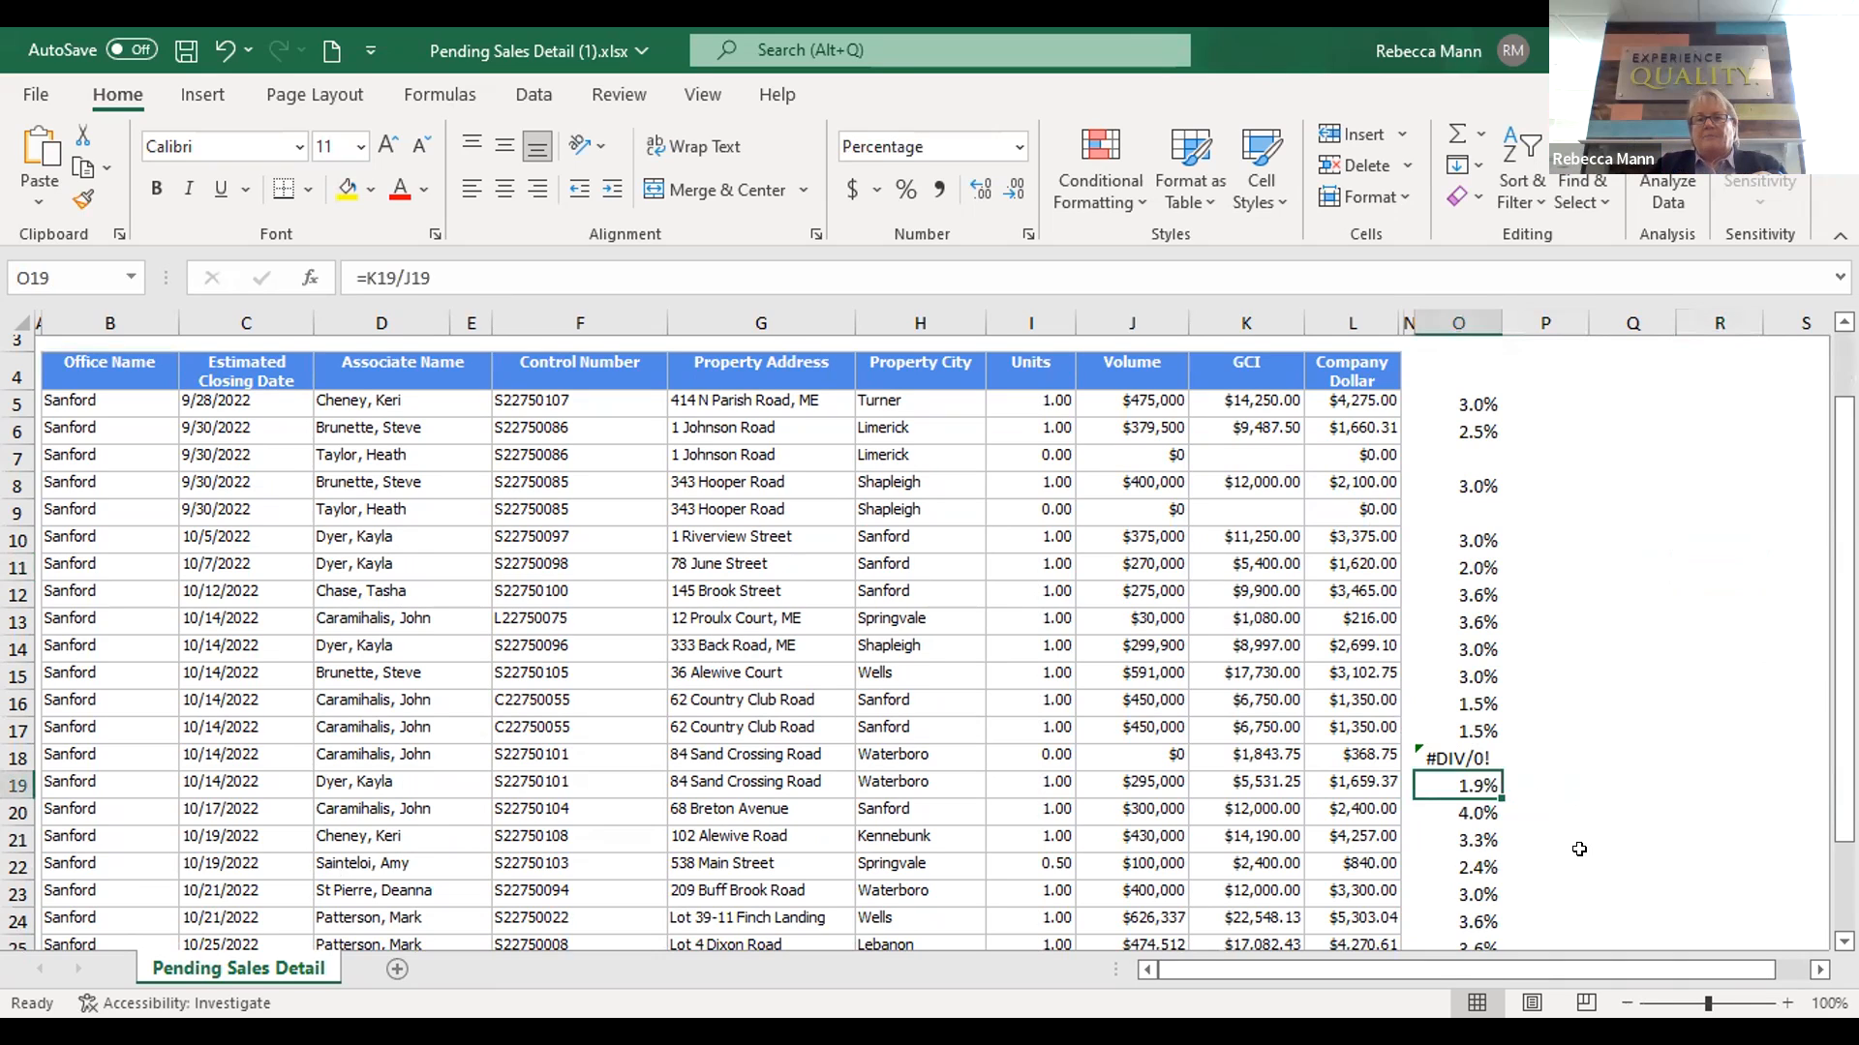
{"action": "scroll", "coordinate": [1578, 849], "scroll_direction": "down", "scroll_amount": 2}
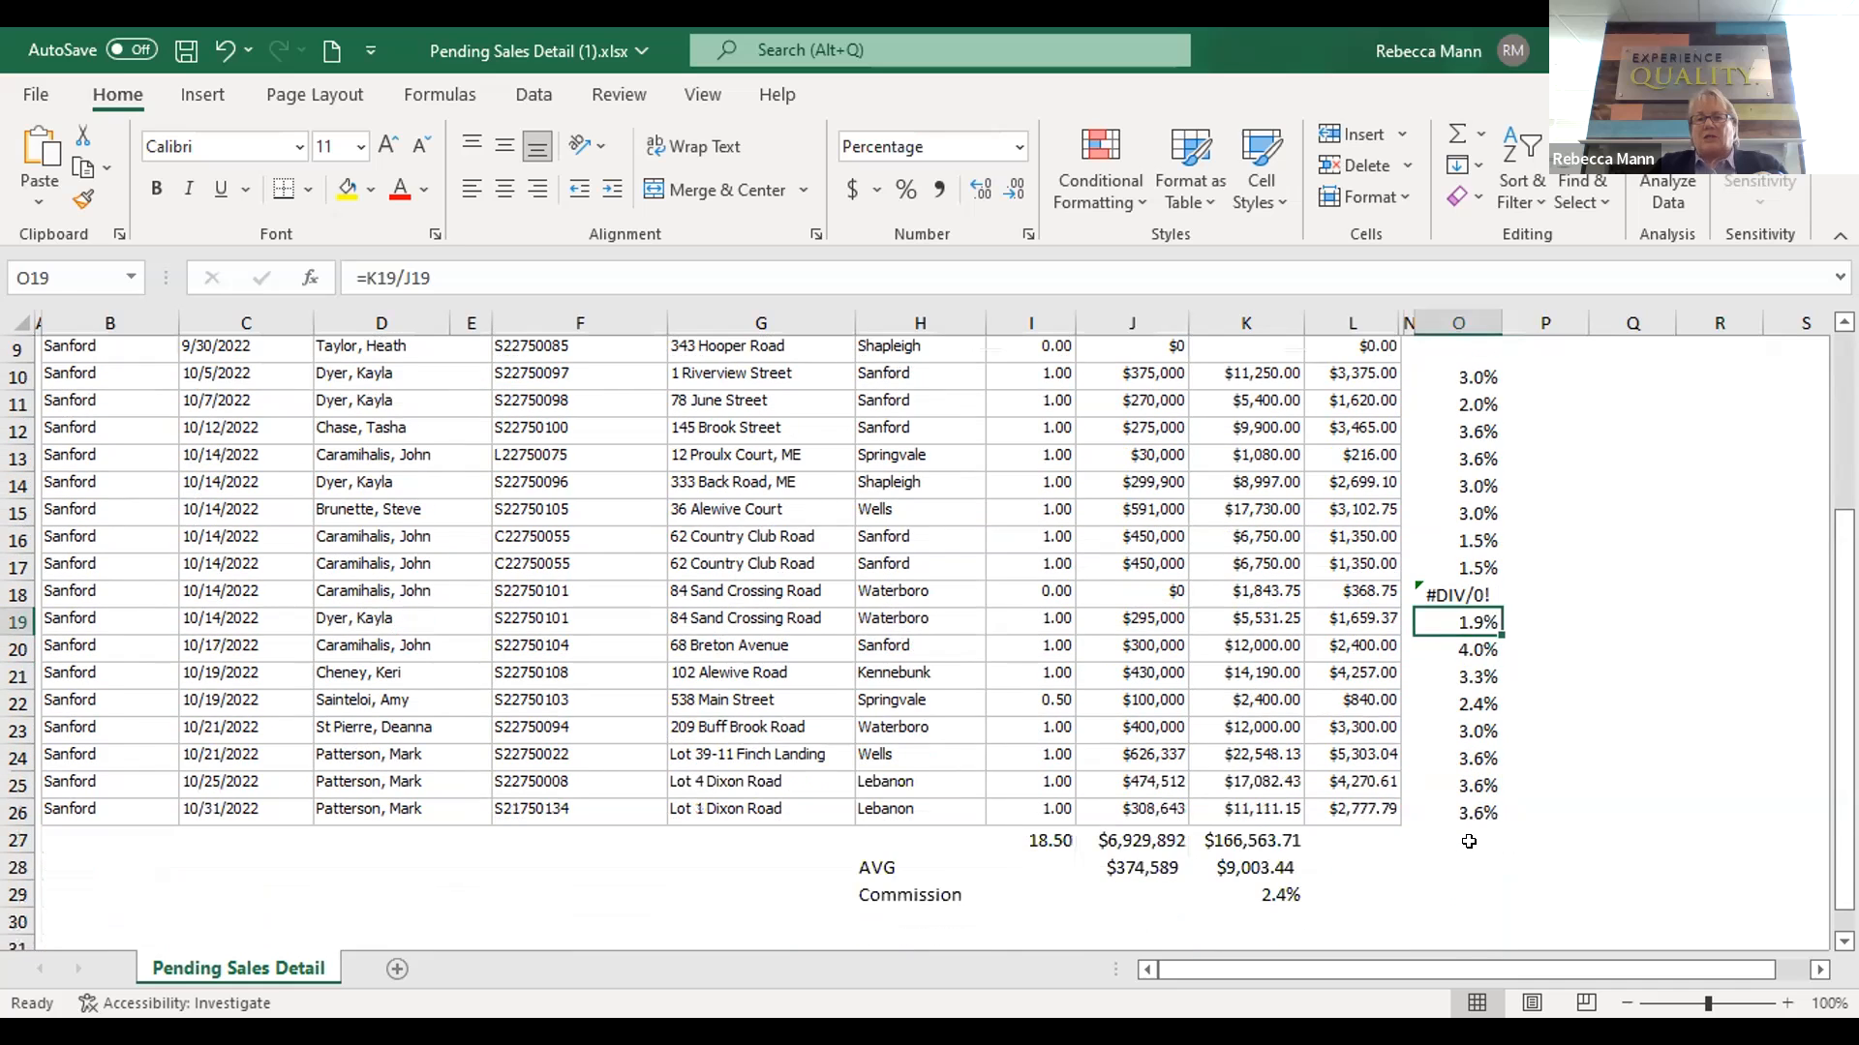
{"action": "left_click", "coordinate": [1468, 841]}
{"action": "left_click", "coordinate": [1442, 595]}
{"action": "key", "text": "BackSpace"}
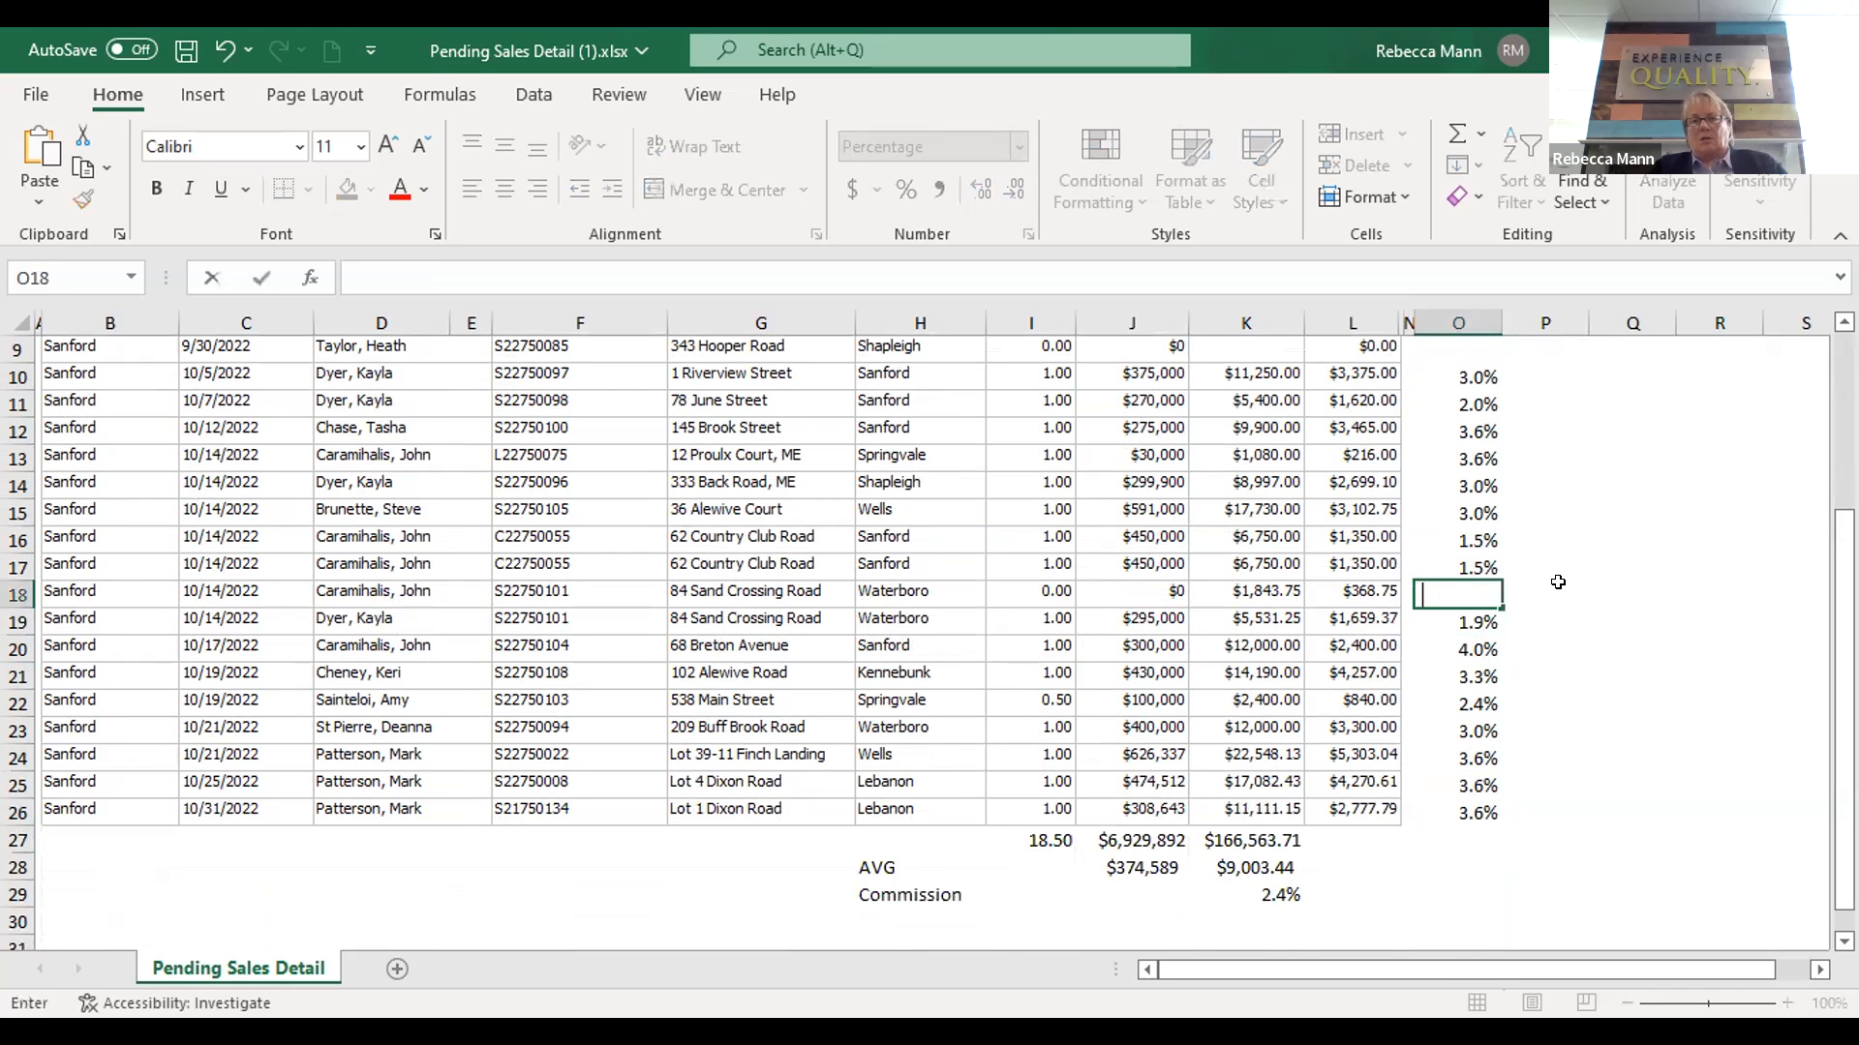
{"action": "scroll", "coordinate": [1576, 739], "scroll_direction": "up", "scroll_amount": 2}
{"action": "scroll", "coordinate": [1563, 743], "scroll_direction": "down", "scroll_amount": 3}
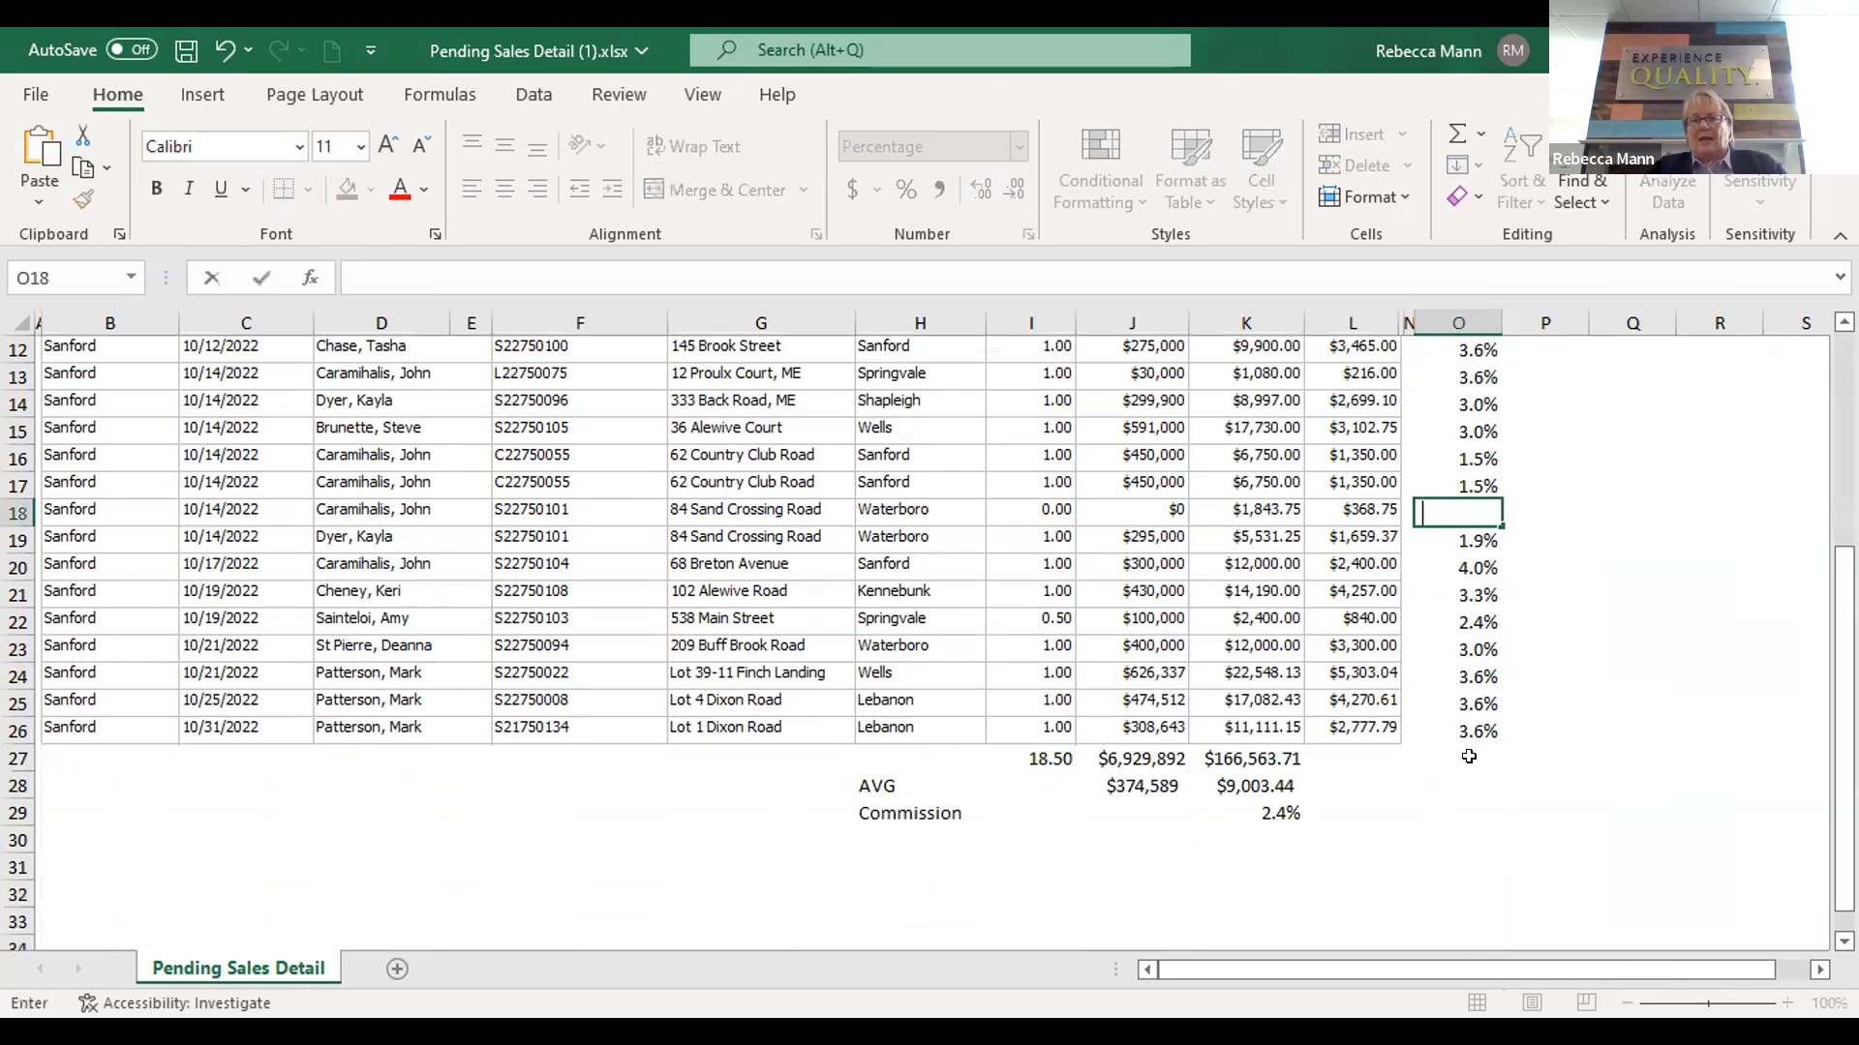
Average the per-sale commission percentages in cell O27 with =AVERAGE(O5:O26)
{"action": "left_click", "coordinate": [1470, 758]}
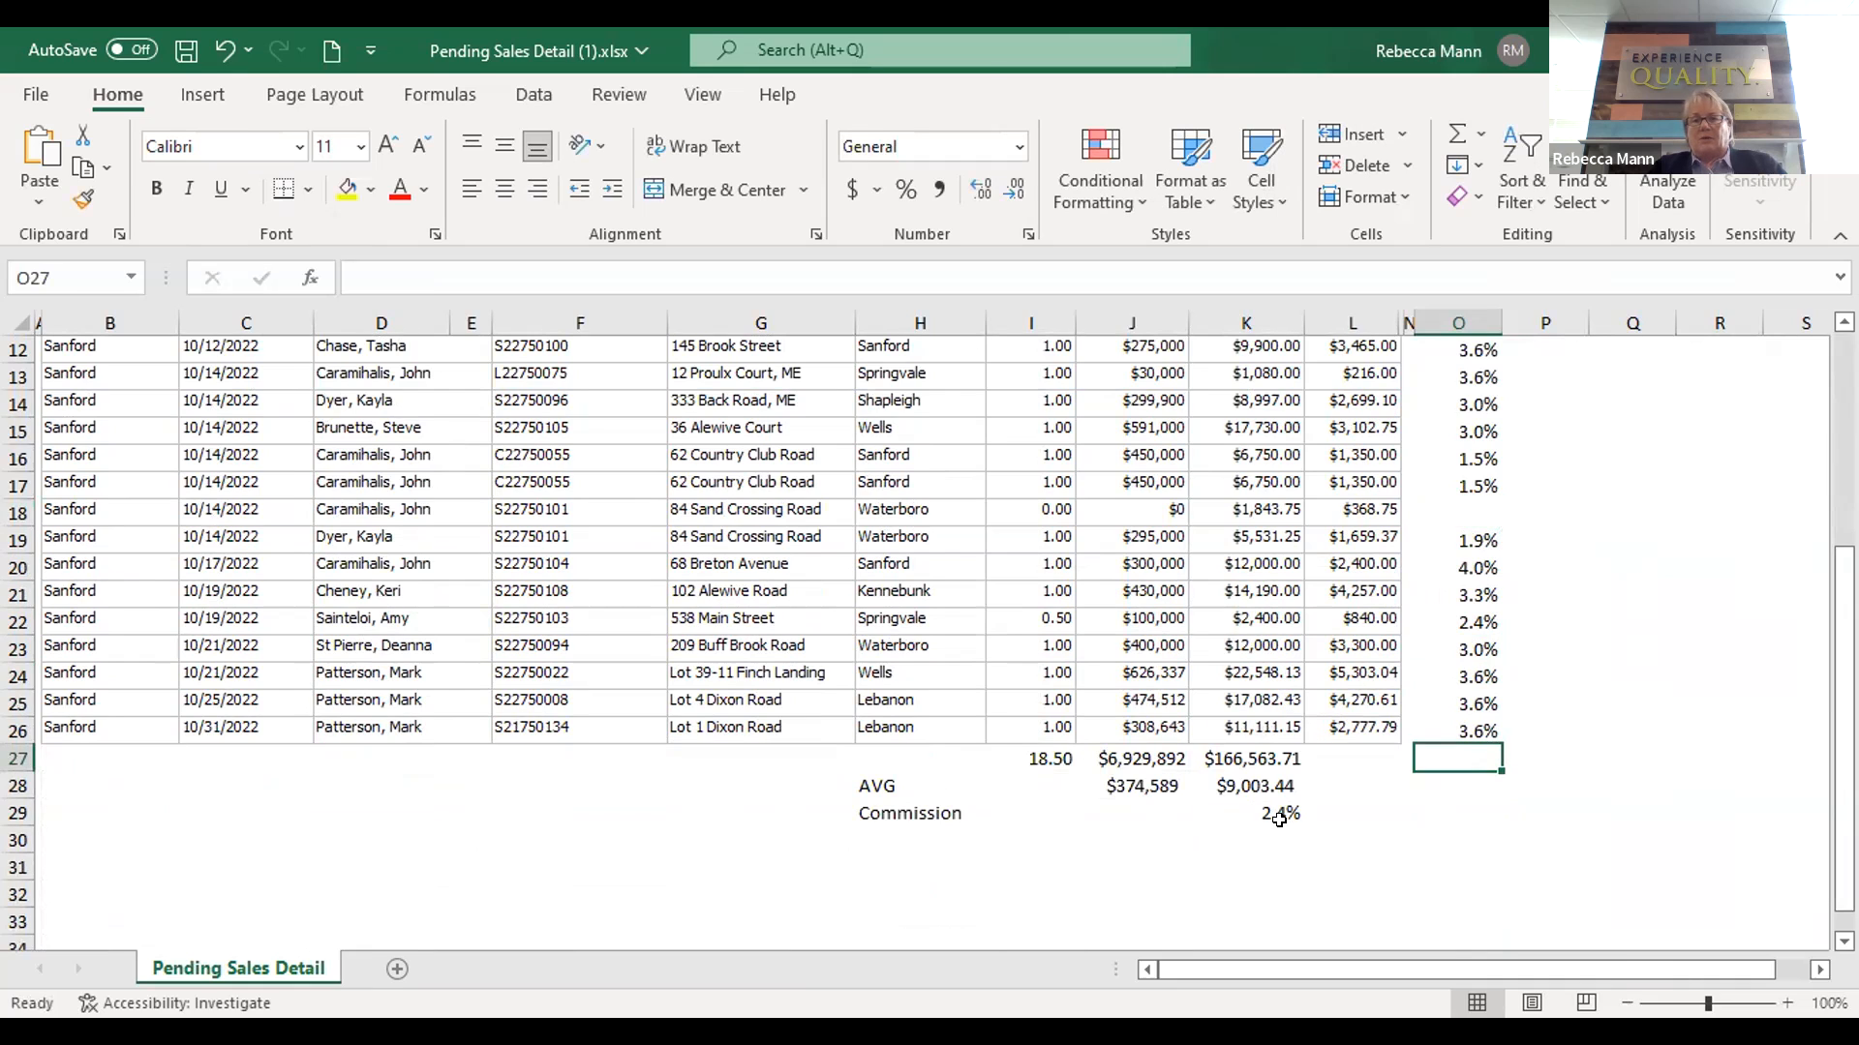
{"action": "left_click", "coordinate": [1481, 134]}
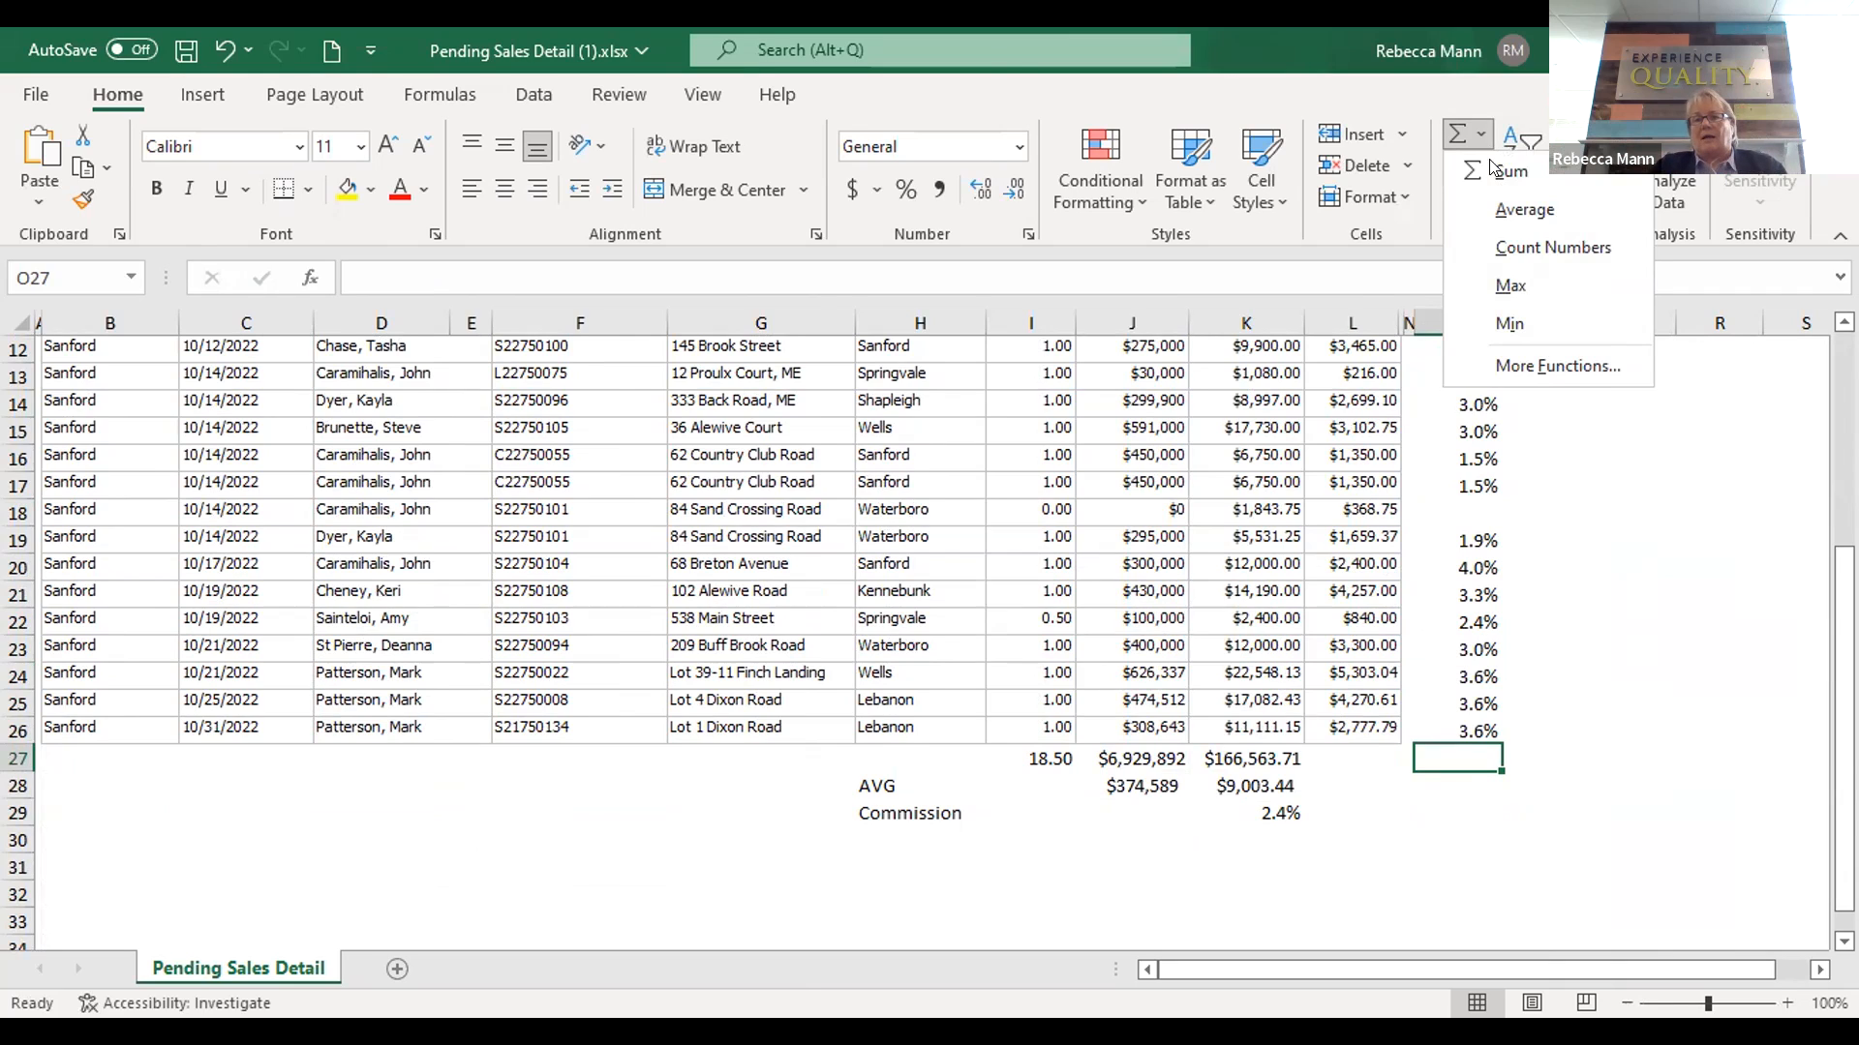
{"action": "left_click", "coordinate": [1509, 211]}
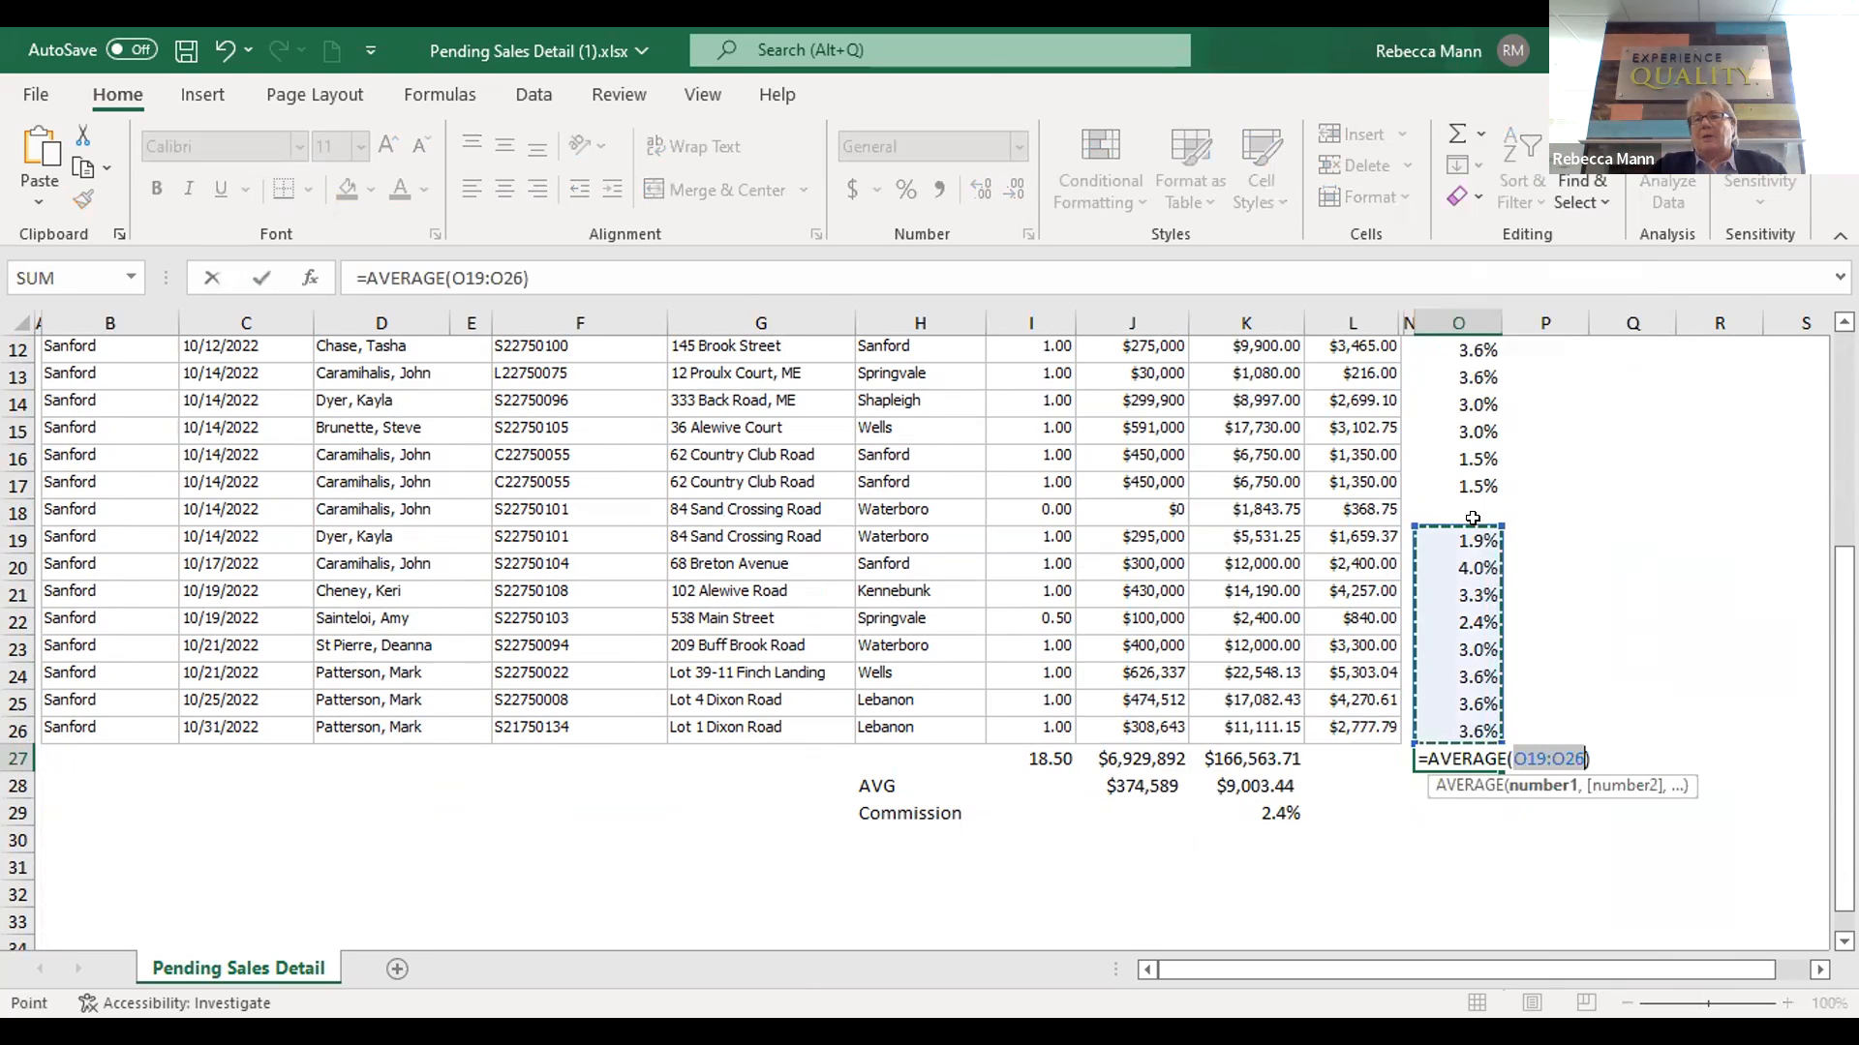
{"action": "left_click", "coordinate": [1473, 542]}
{"action": "left_click", "coordinate": [1465, 721]}
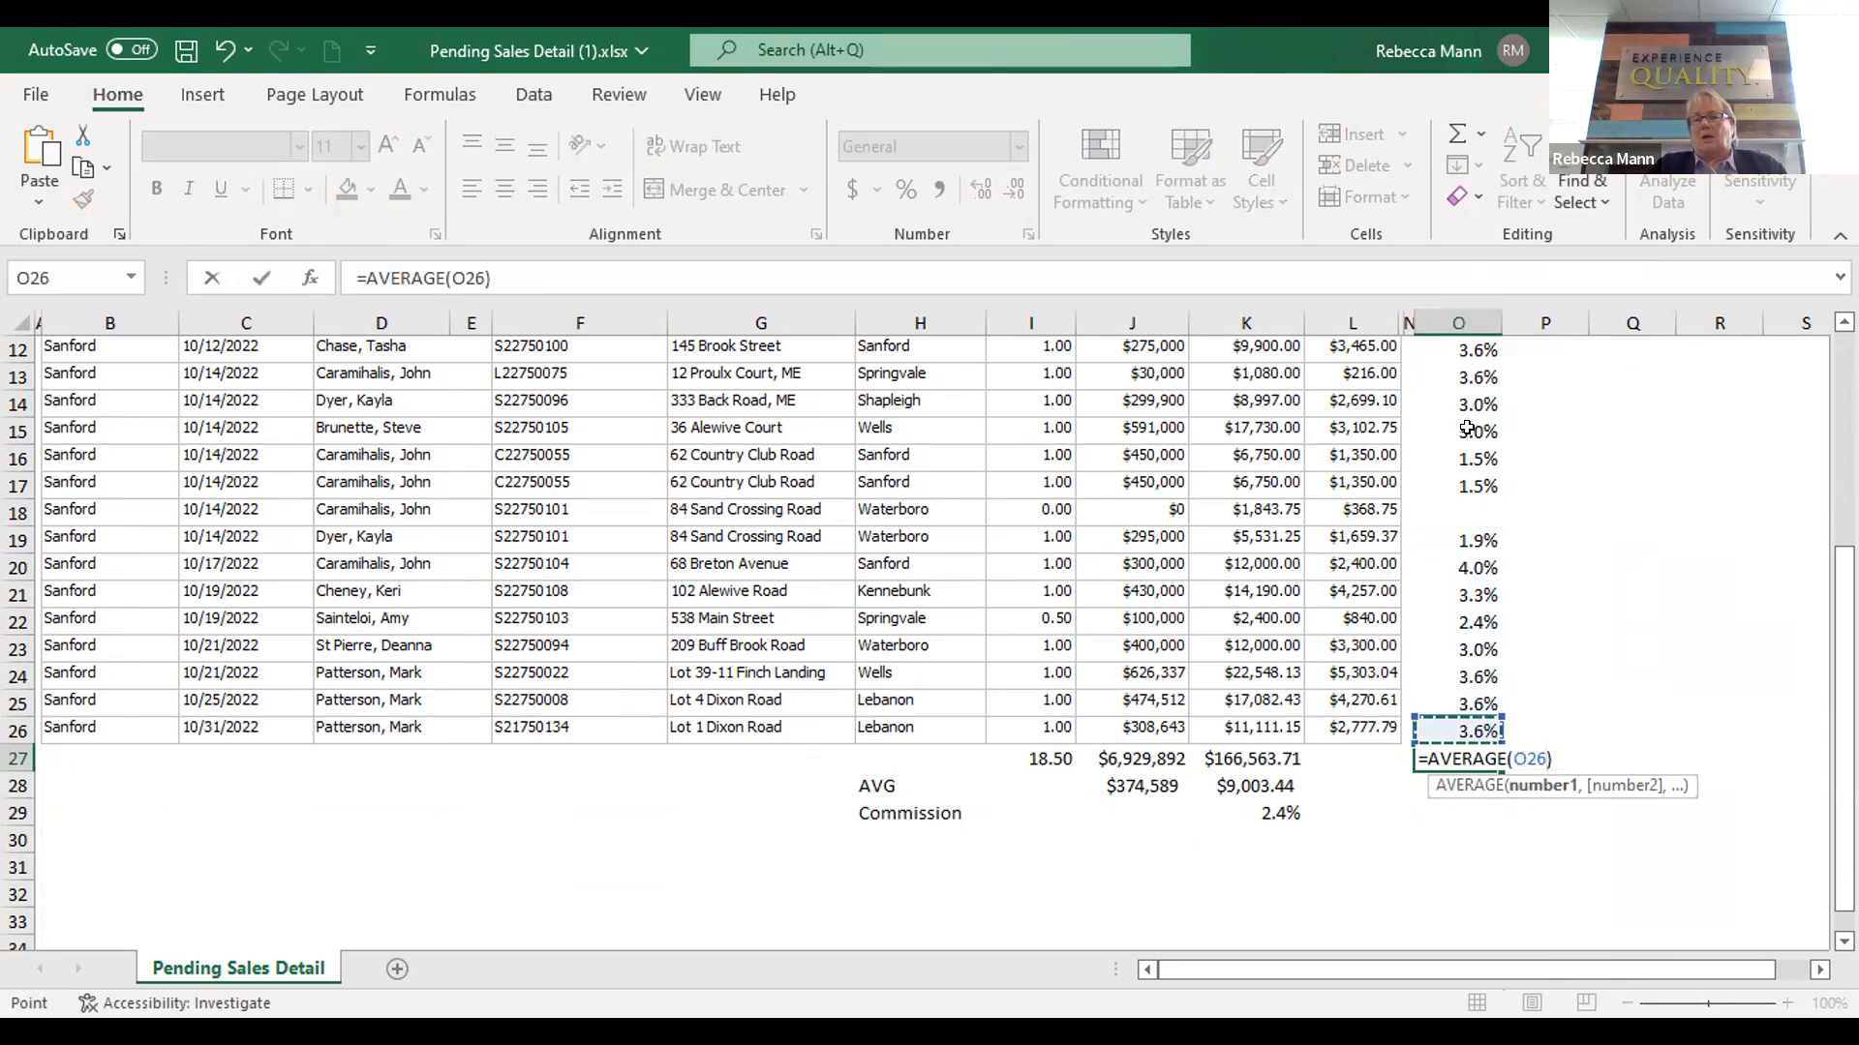
{"action": "left_click_drag", "start_coordinate": [1465, 330], "coordinate": [1470, 303]}
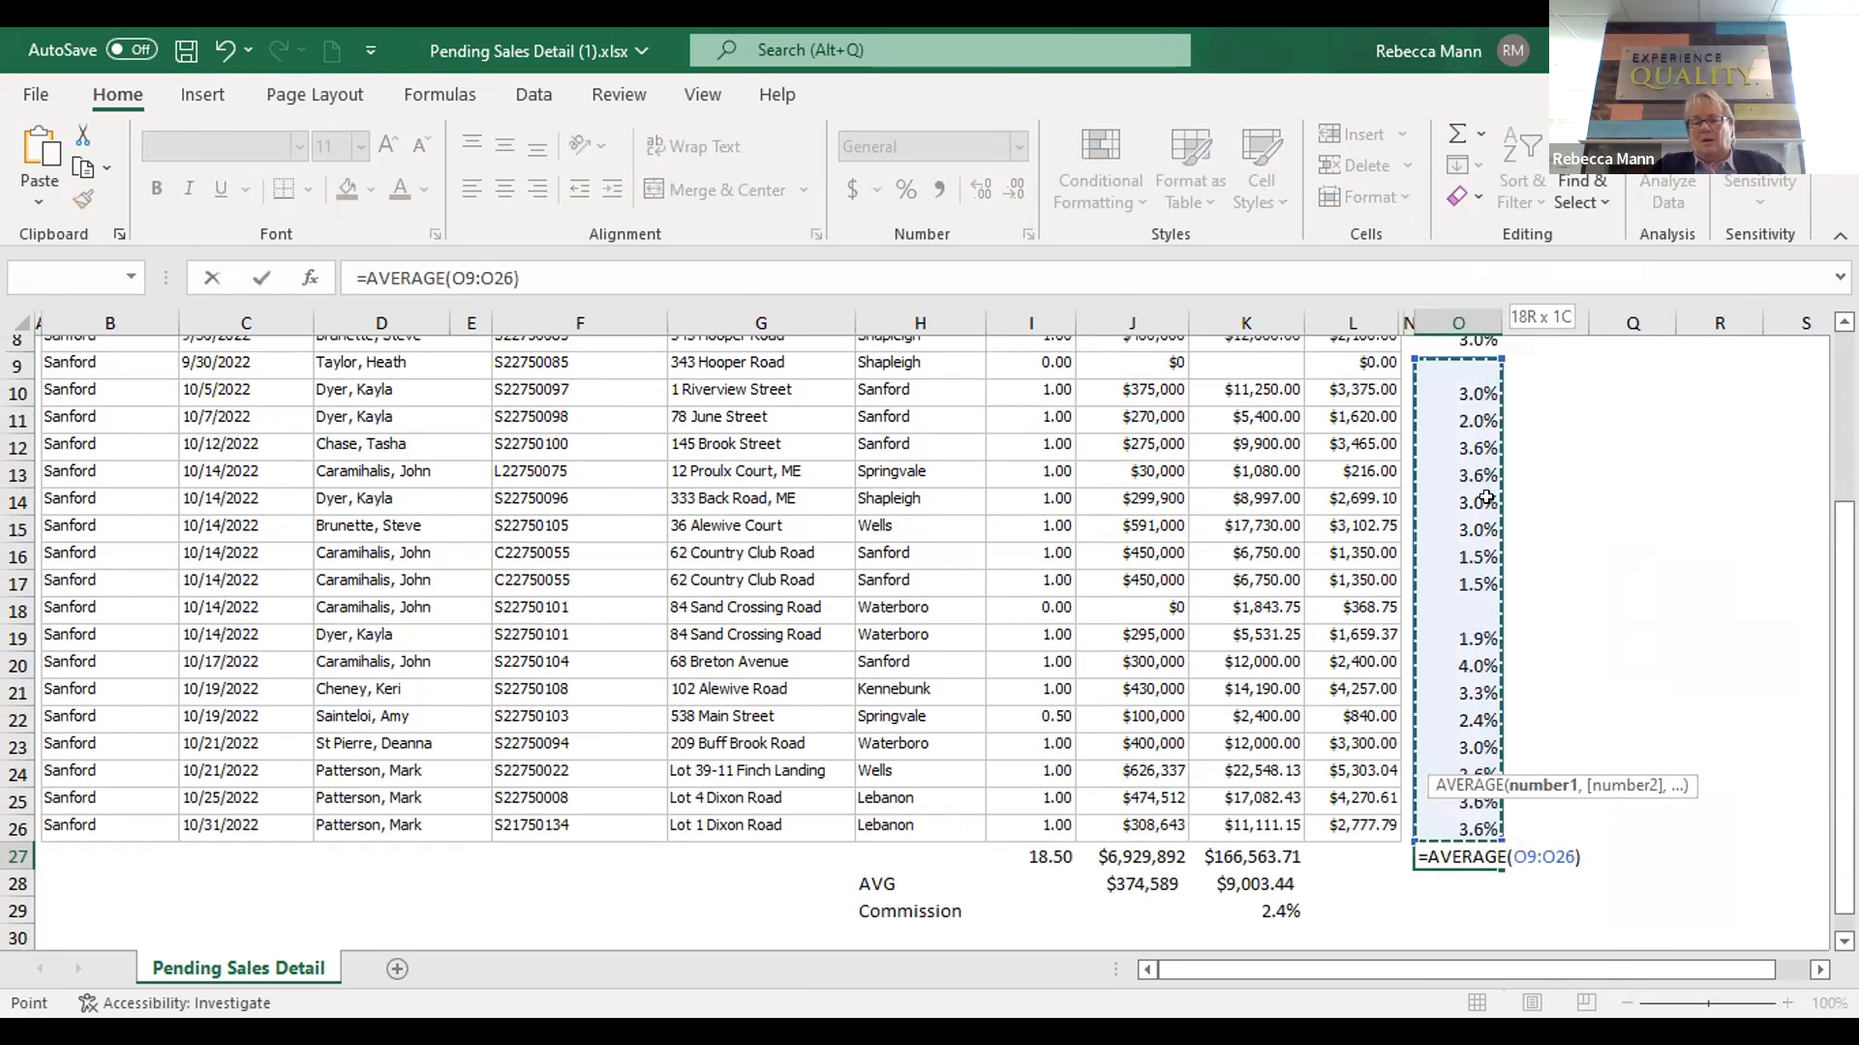
{"action": "key", "text": "Return"}
{"action": "key", "text": "Up"}
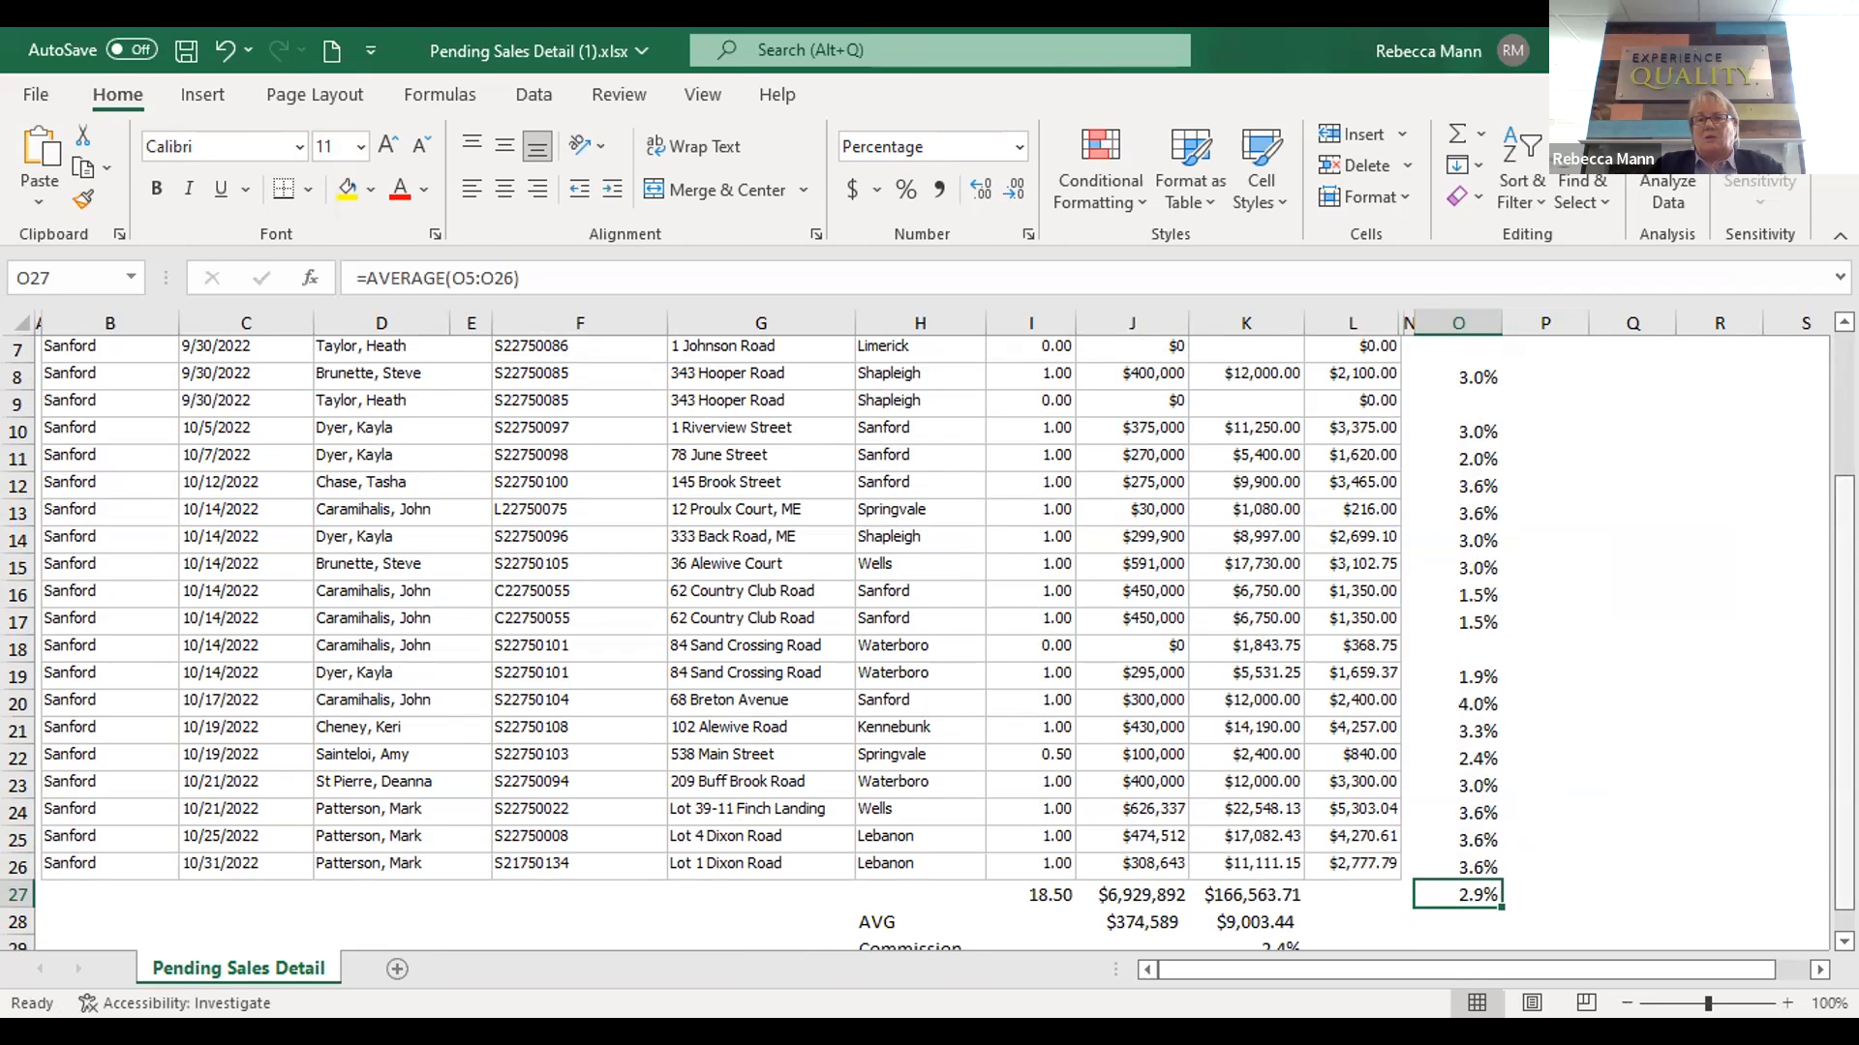
{"action": "scroll", "coordinate": [659, 525], "scroll_direction": "up", "scroll_amount": 2}
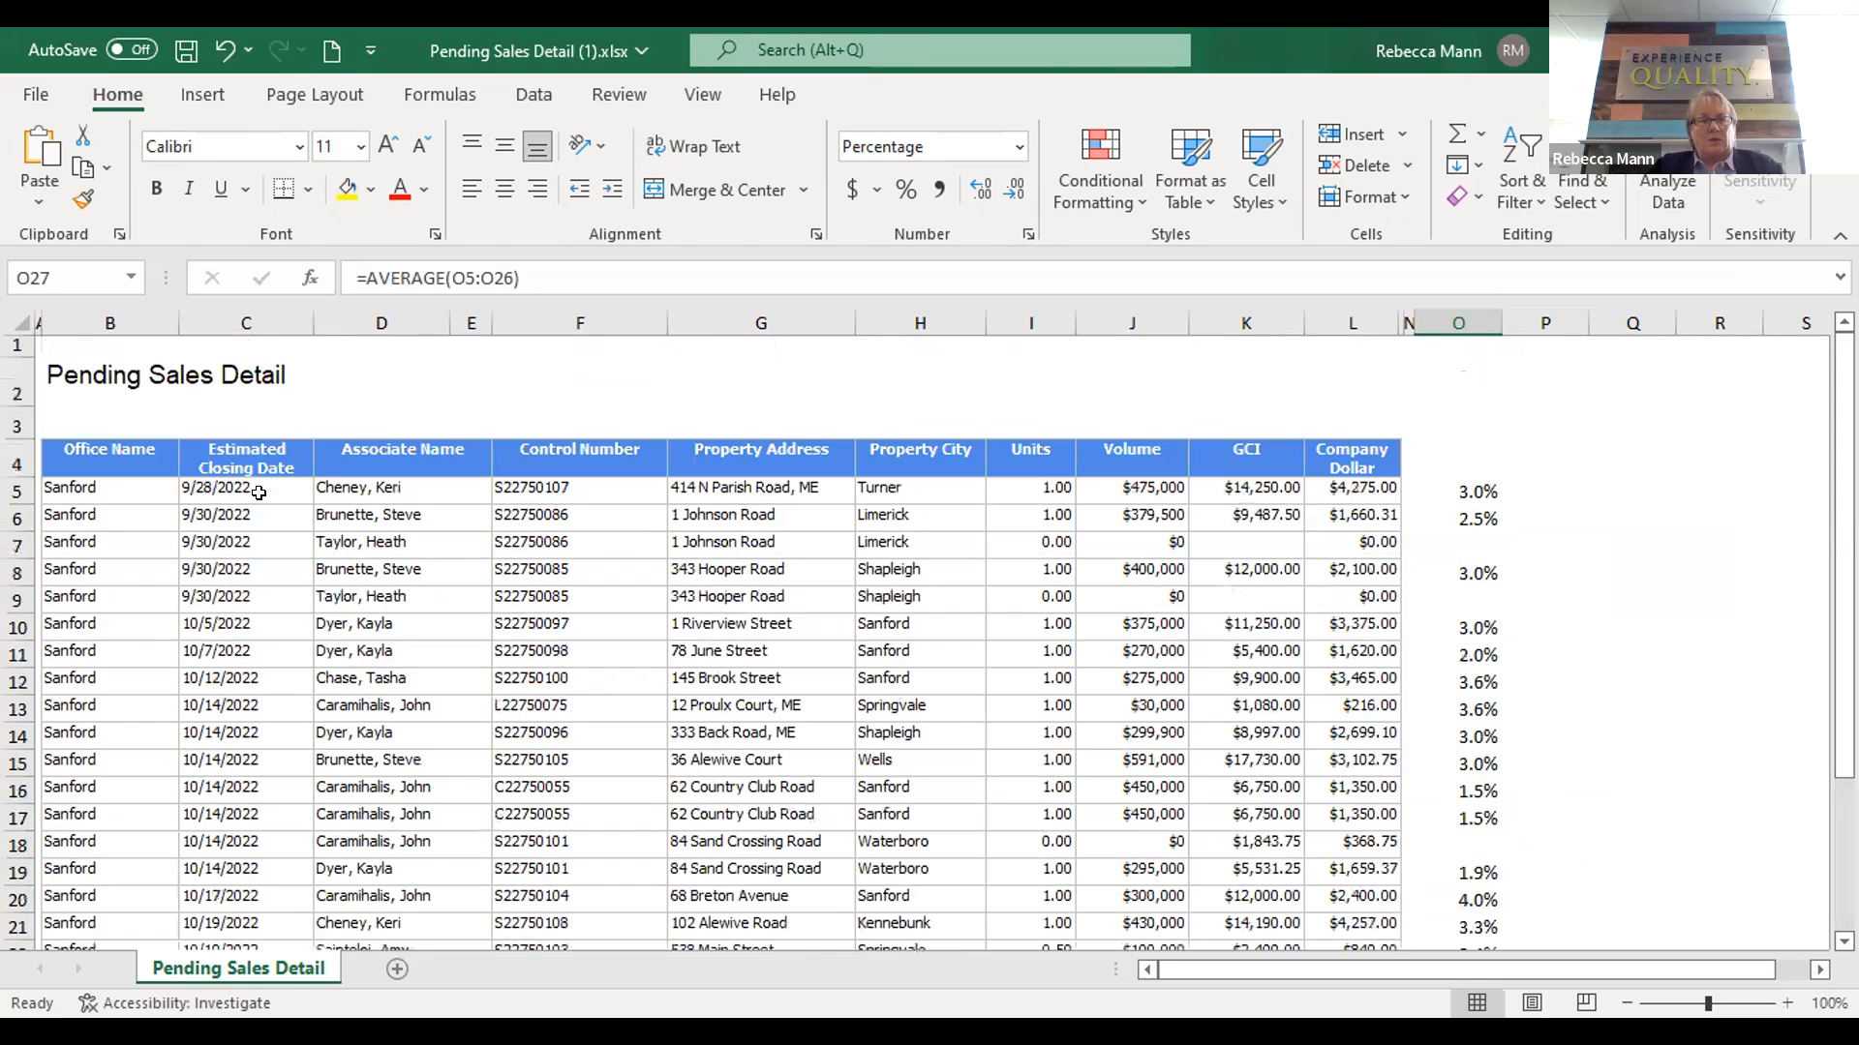
{"action": "left_click", "coordinate": [59, 452]}
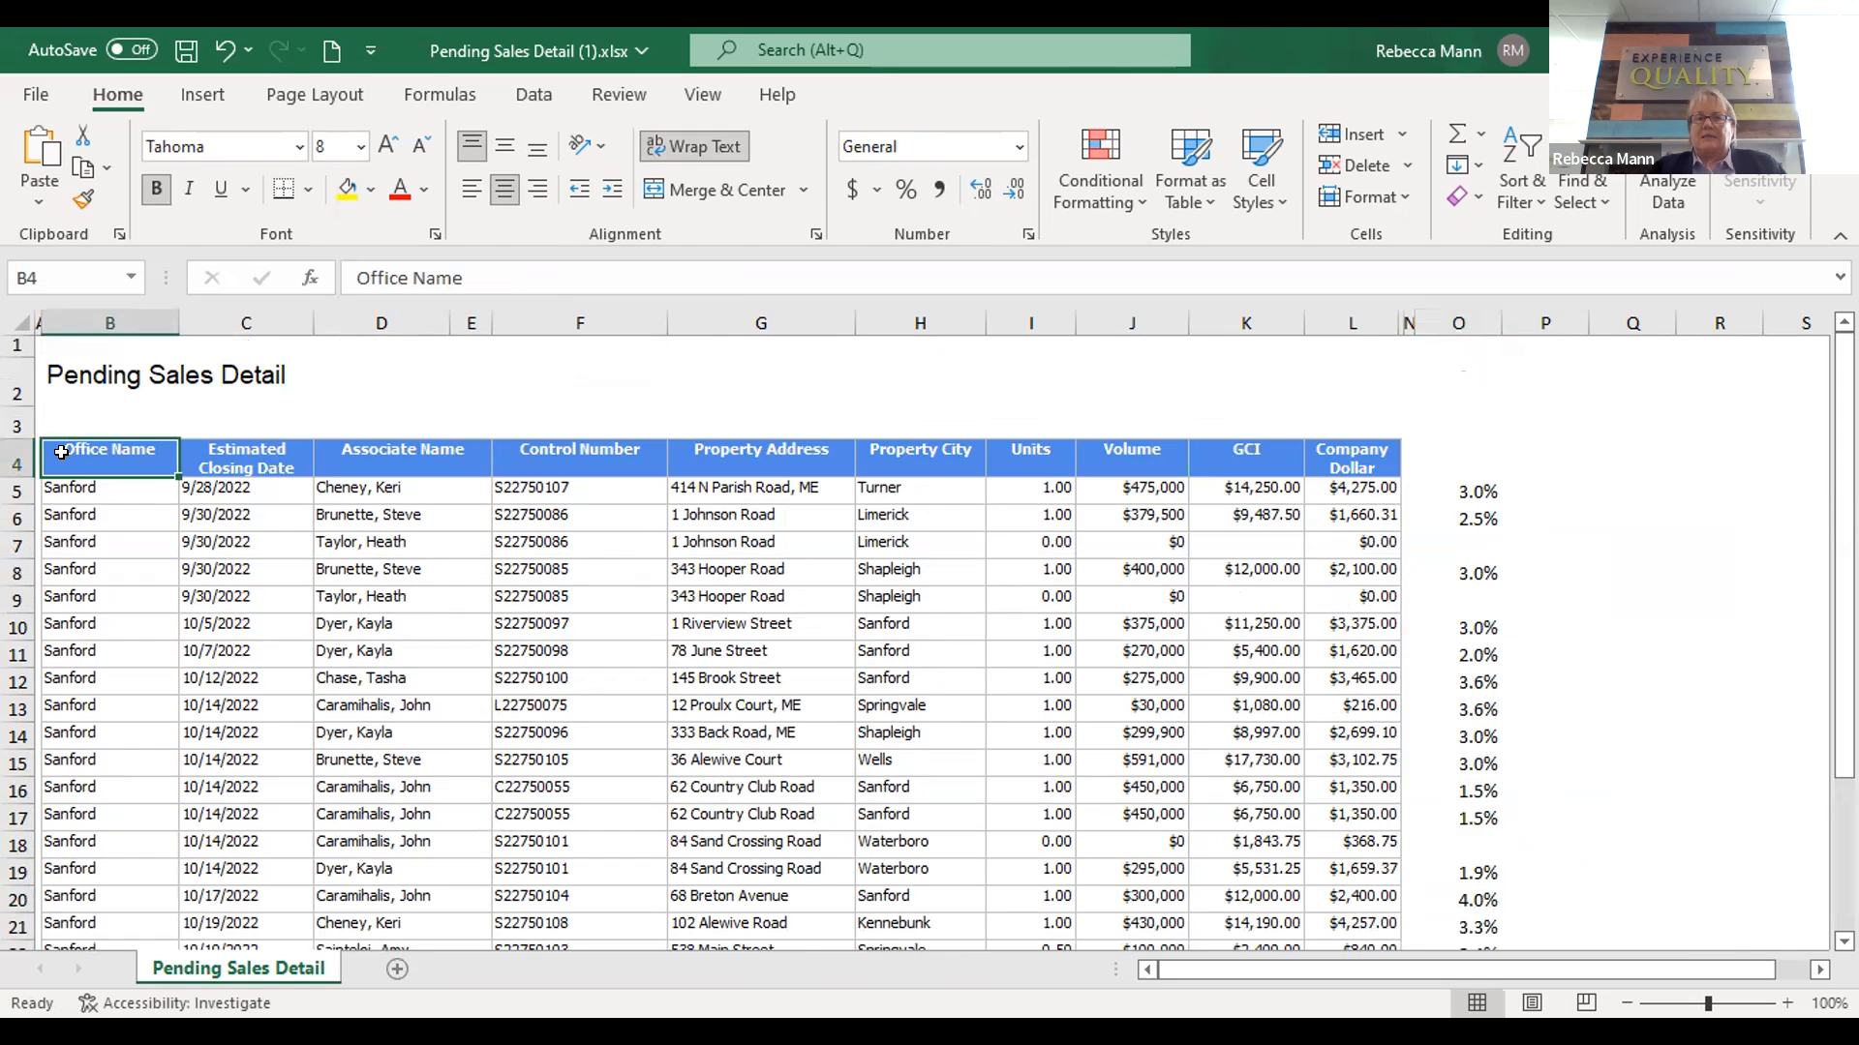
{"action": "key", "text": "ctrl+shift+End"}
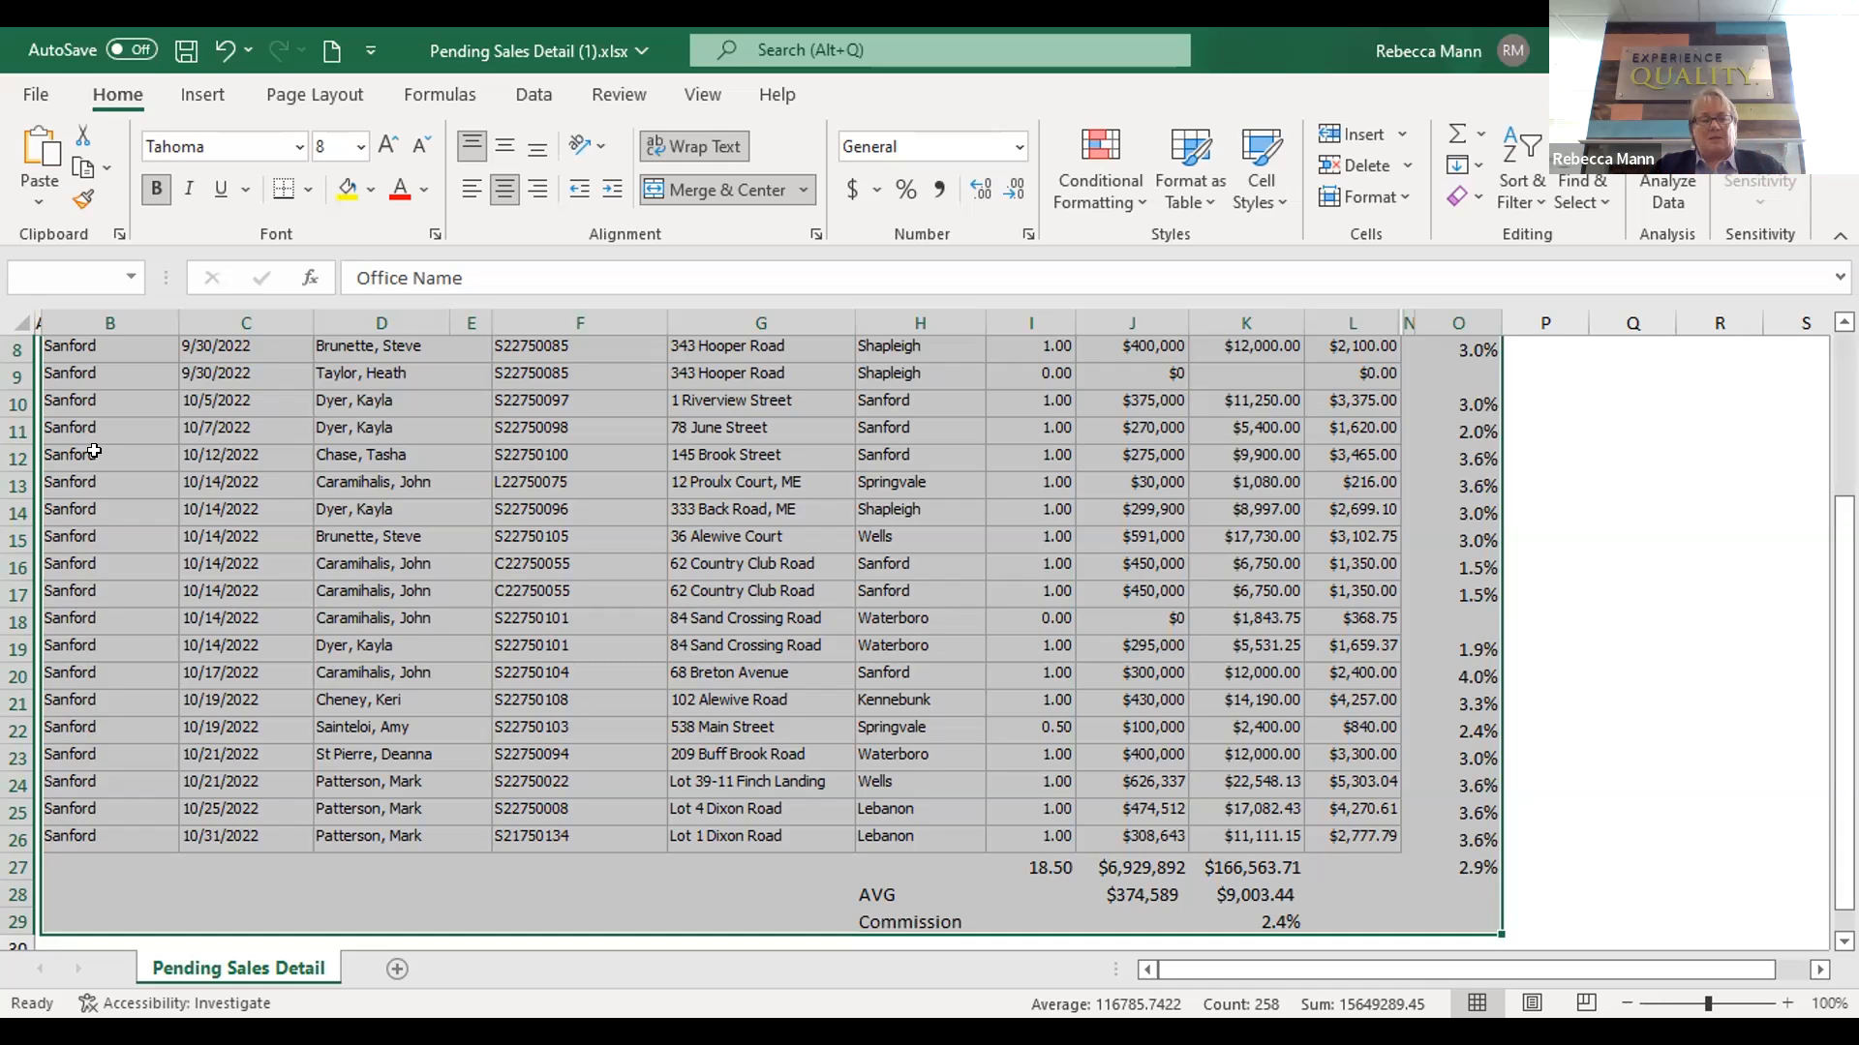
{"action": "scroll", "coordinate": [267, 694], "scroll_direction": "up", "scroll_amount": 3}
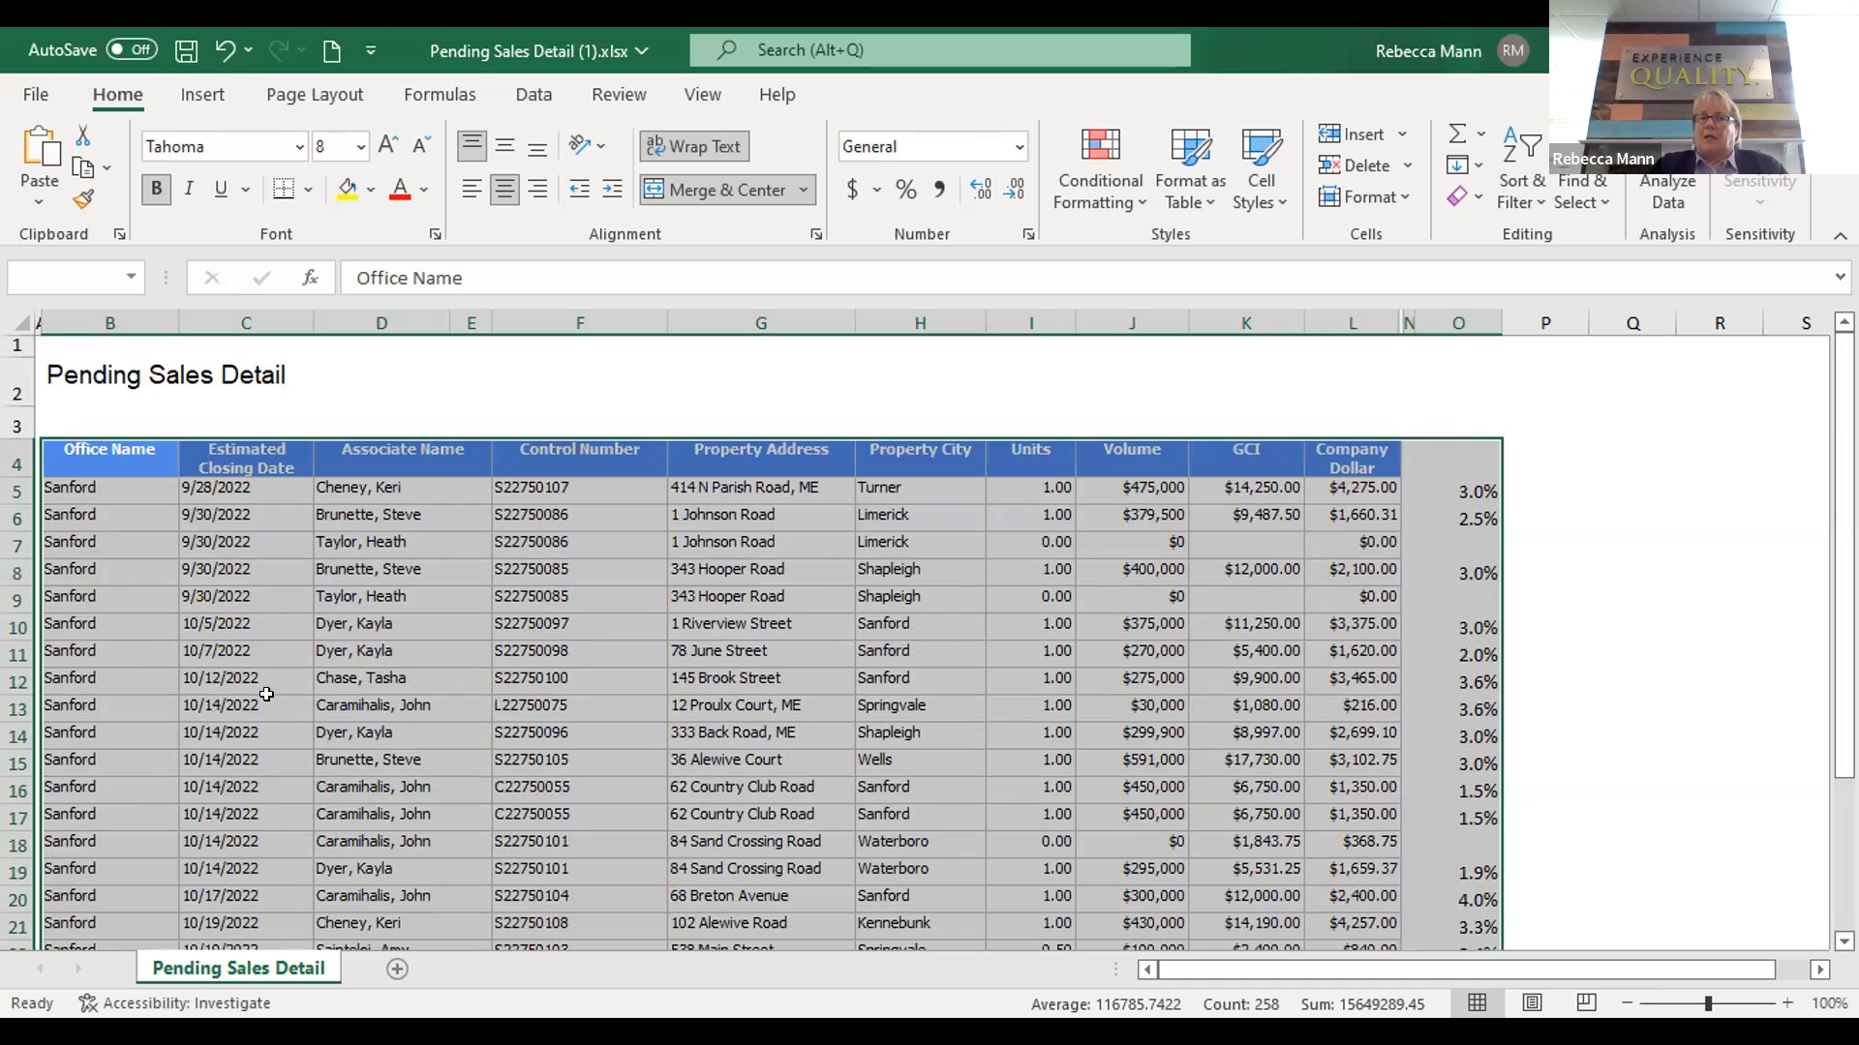
{"action": "left_click", "coordinate": [88, 397]}
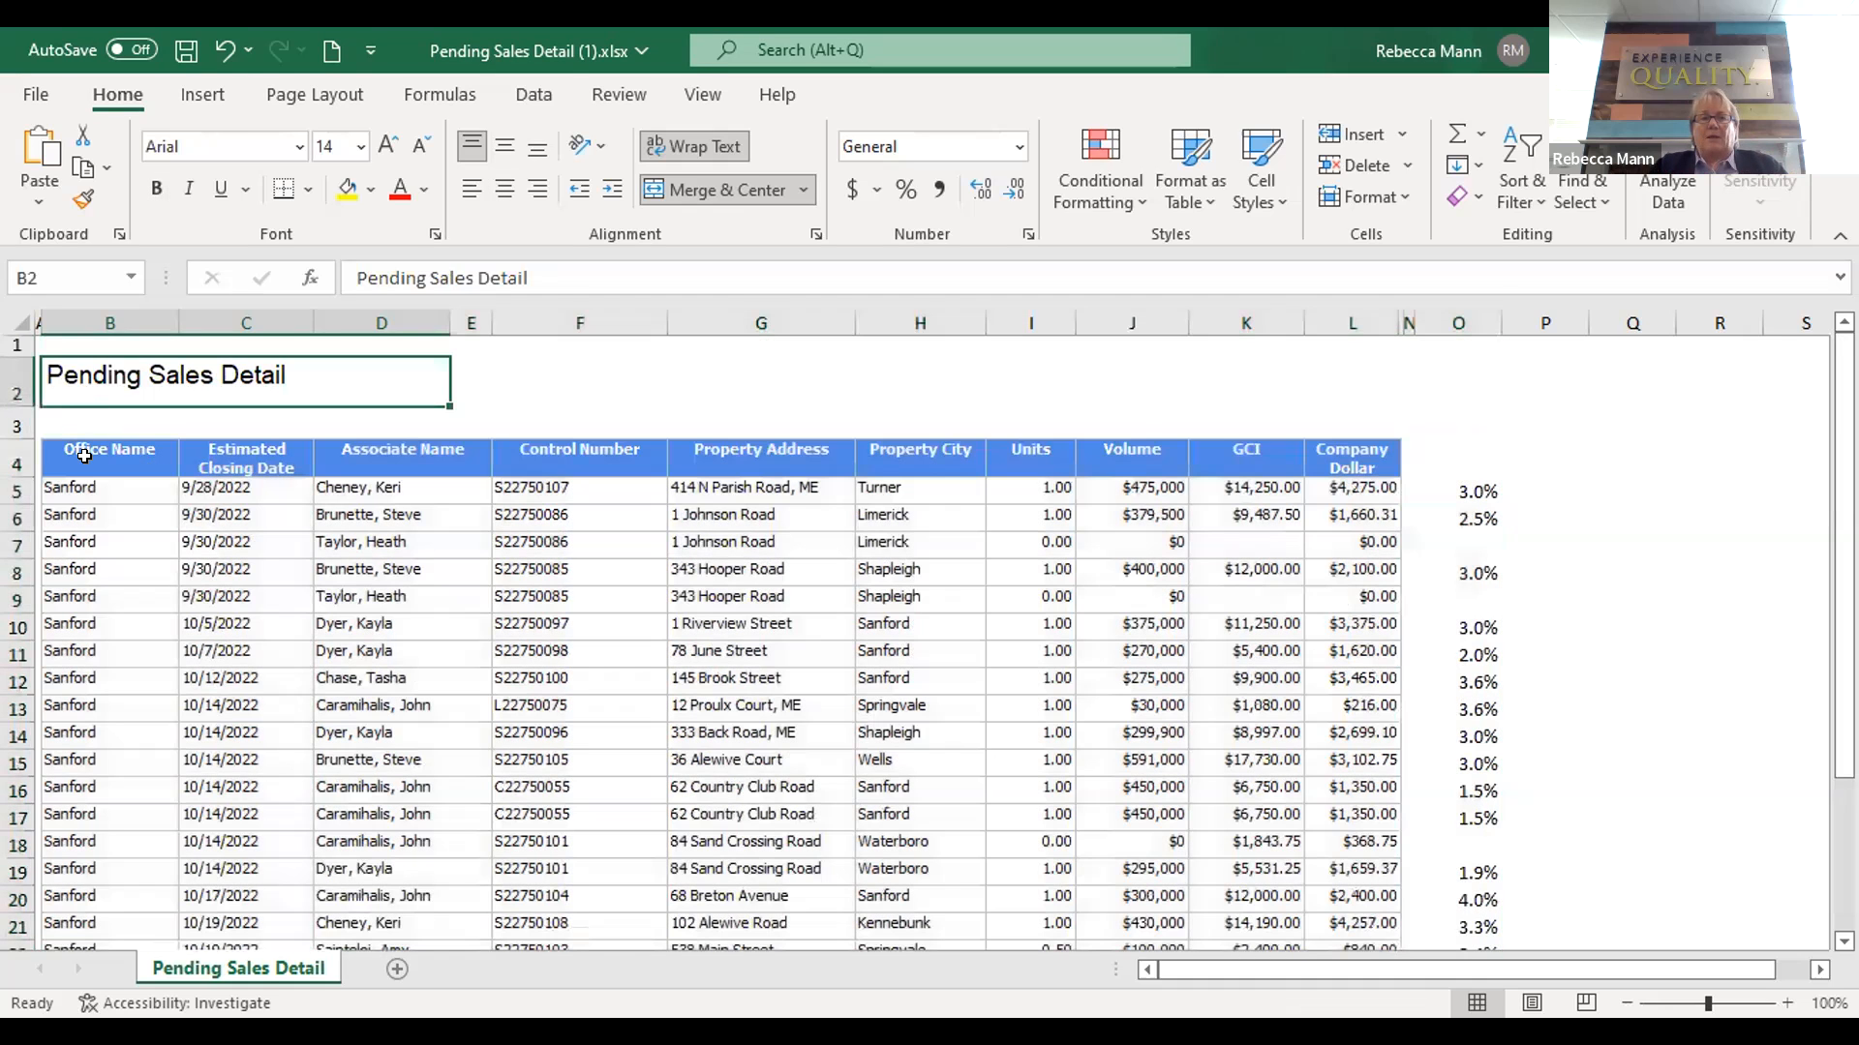
Try to custom sort the range B4:L26 by Associate Name from A to Z, treating the first row as headers
{"action": "left_click_drag", "start_coordinate": [85, 455], "coordinate": [1338, 812]}
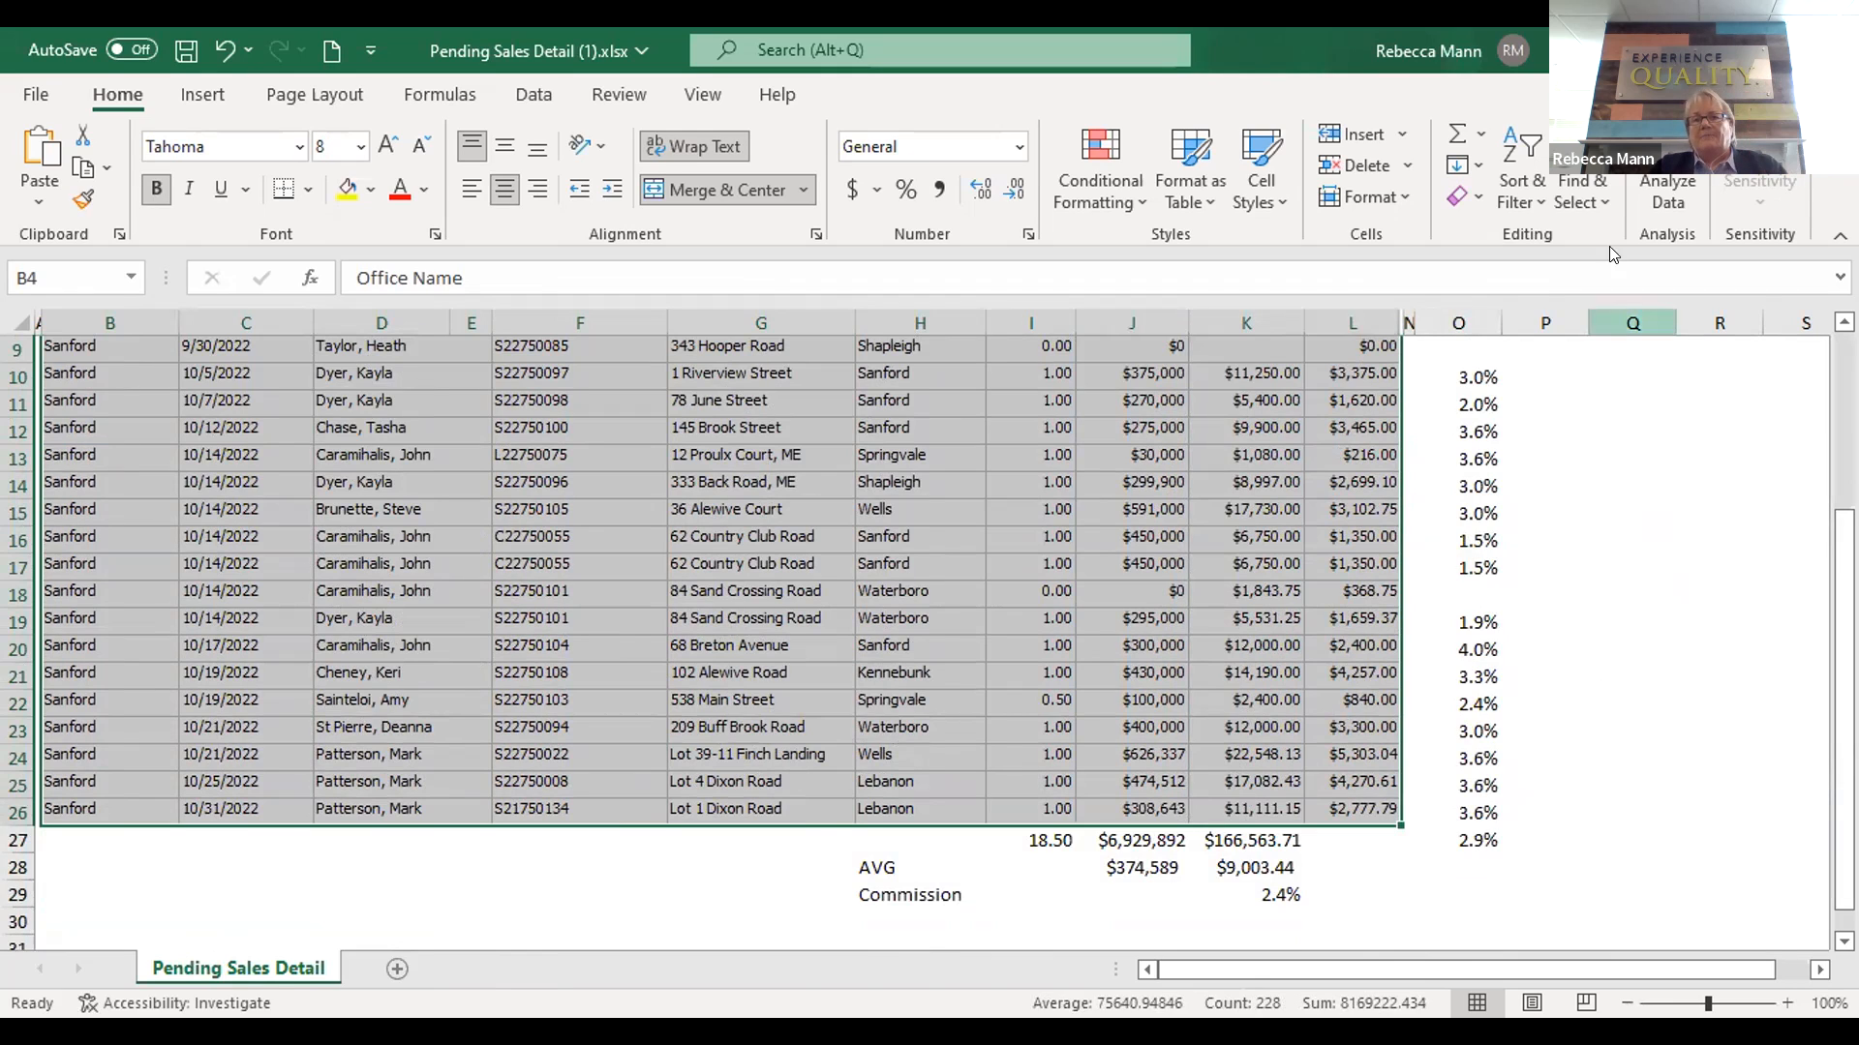
{"action": "left_click", "coordinate": [1535, 203]}
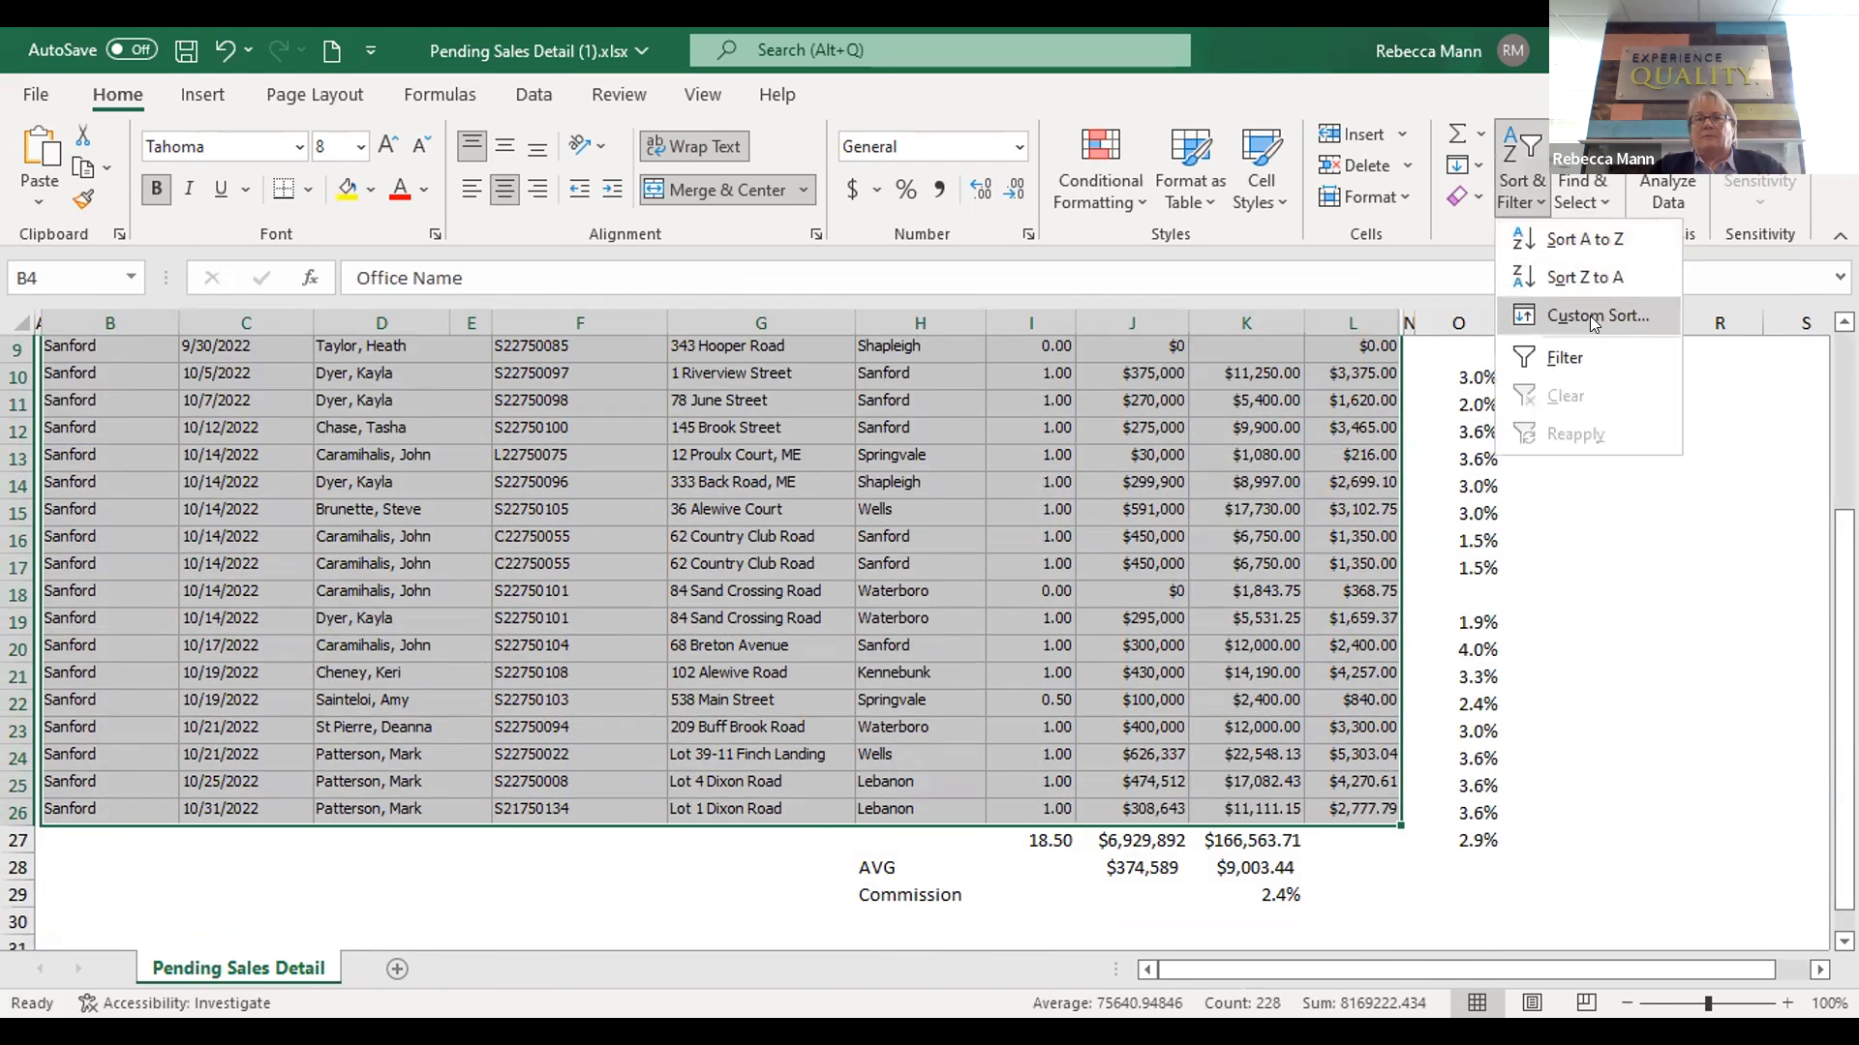
{"action": "left_click", "coordinate": [1589, 316]}
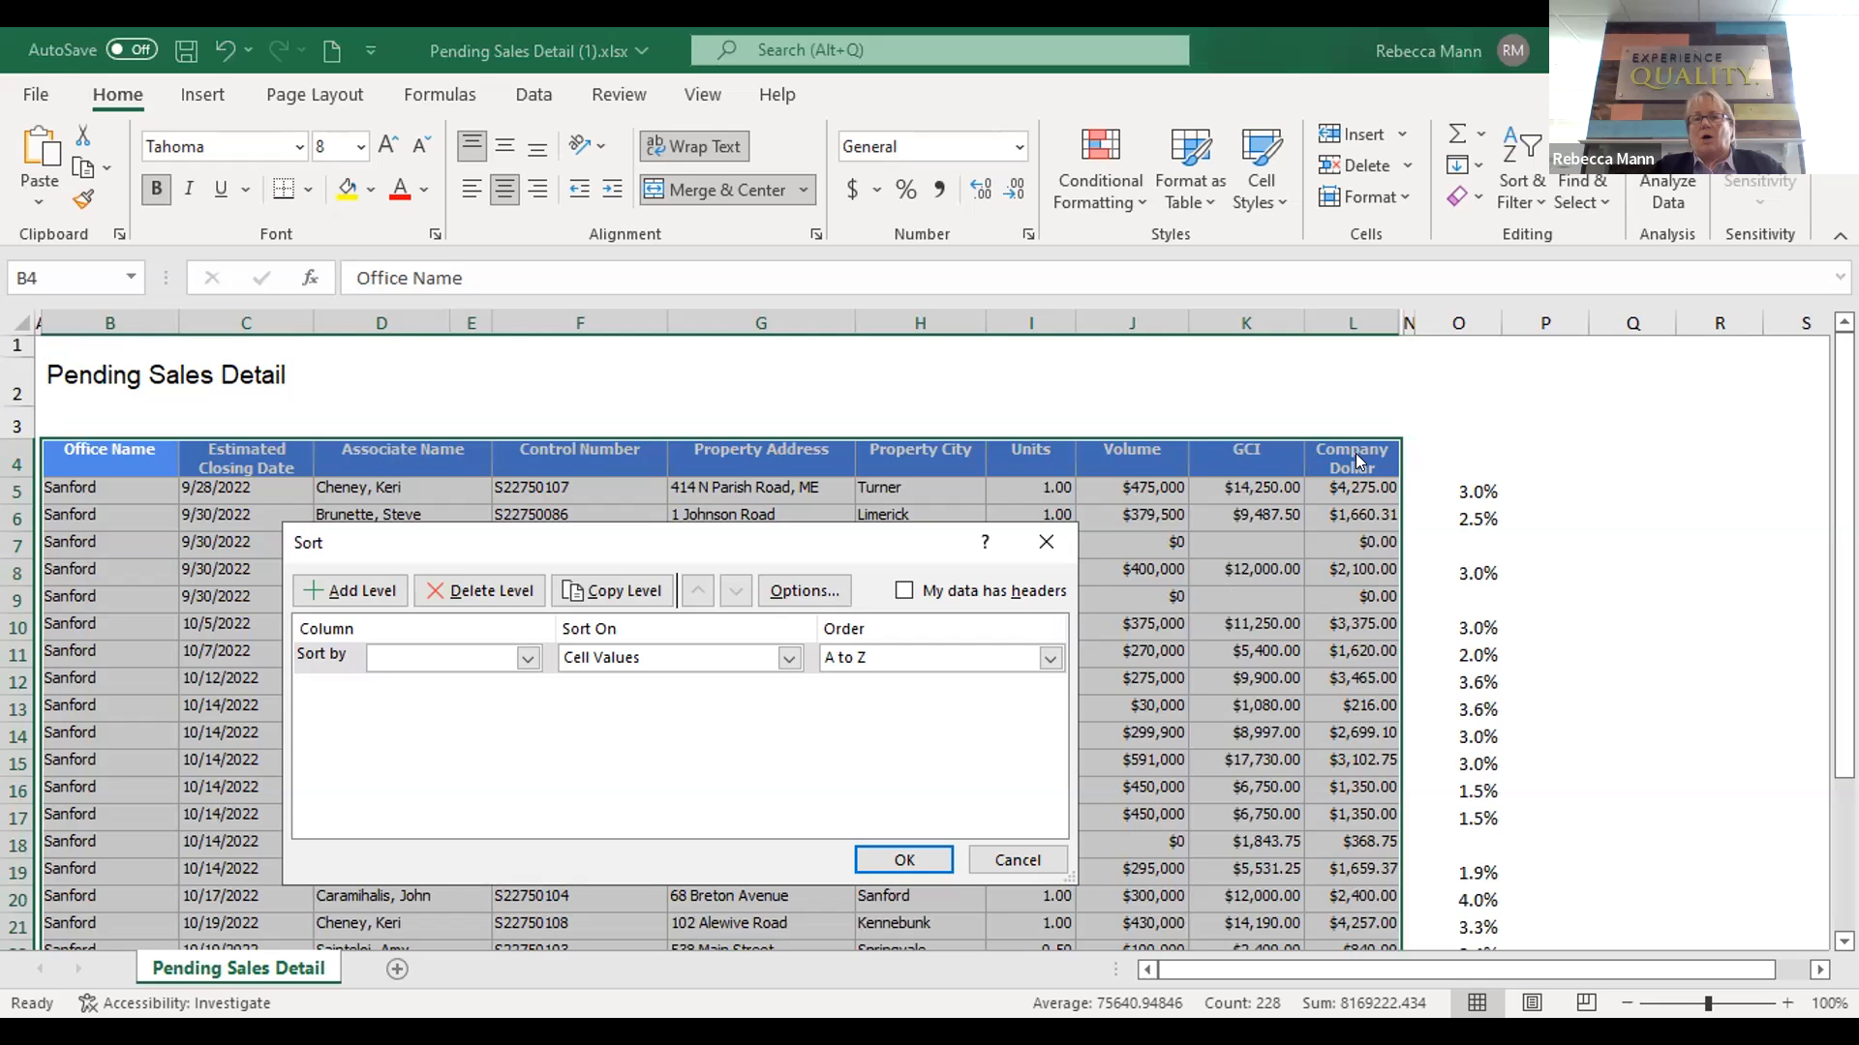
{"action": "left_click", "coordinate": [525, 660]}
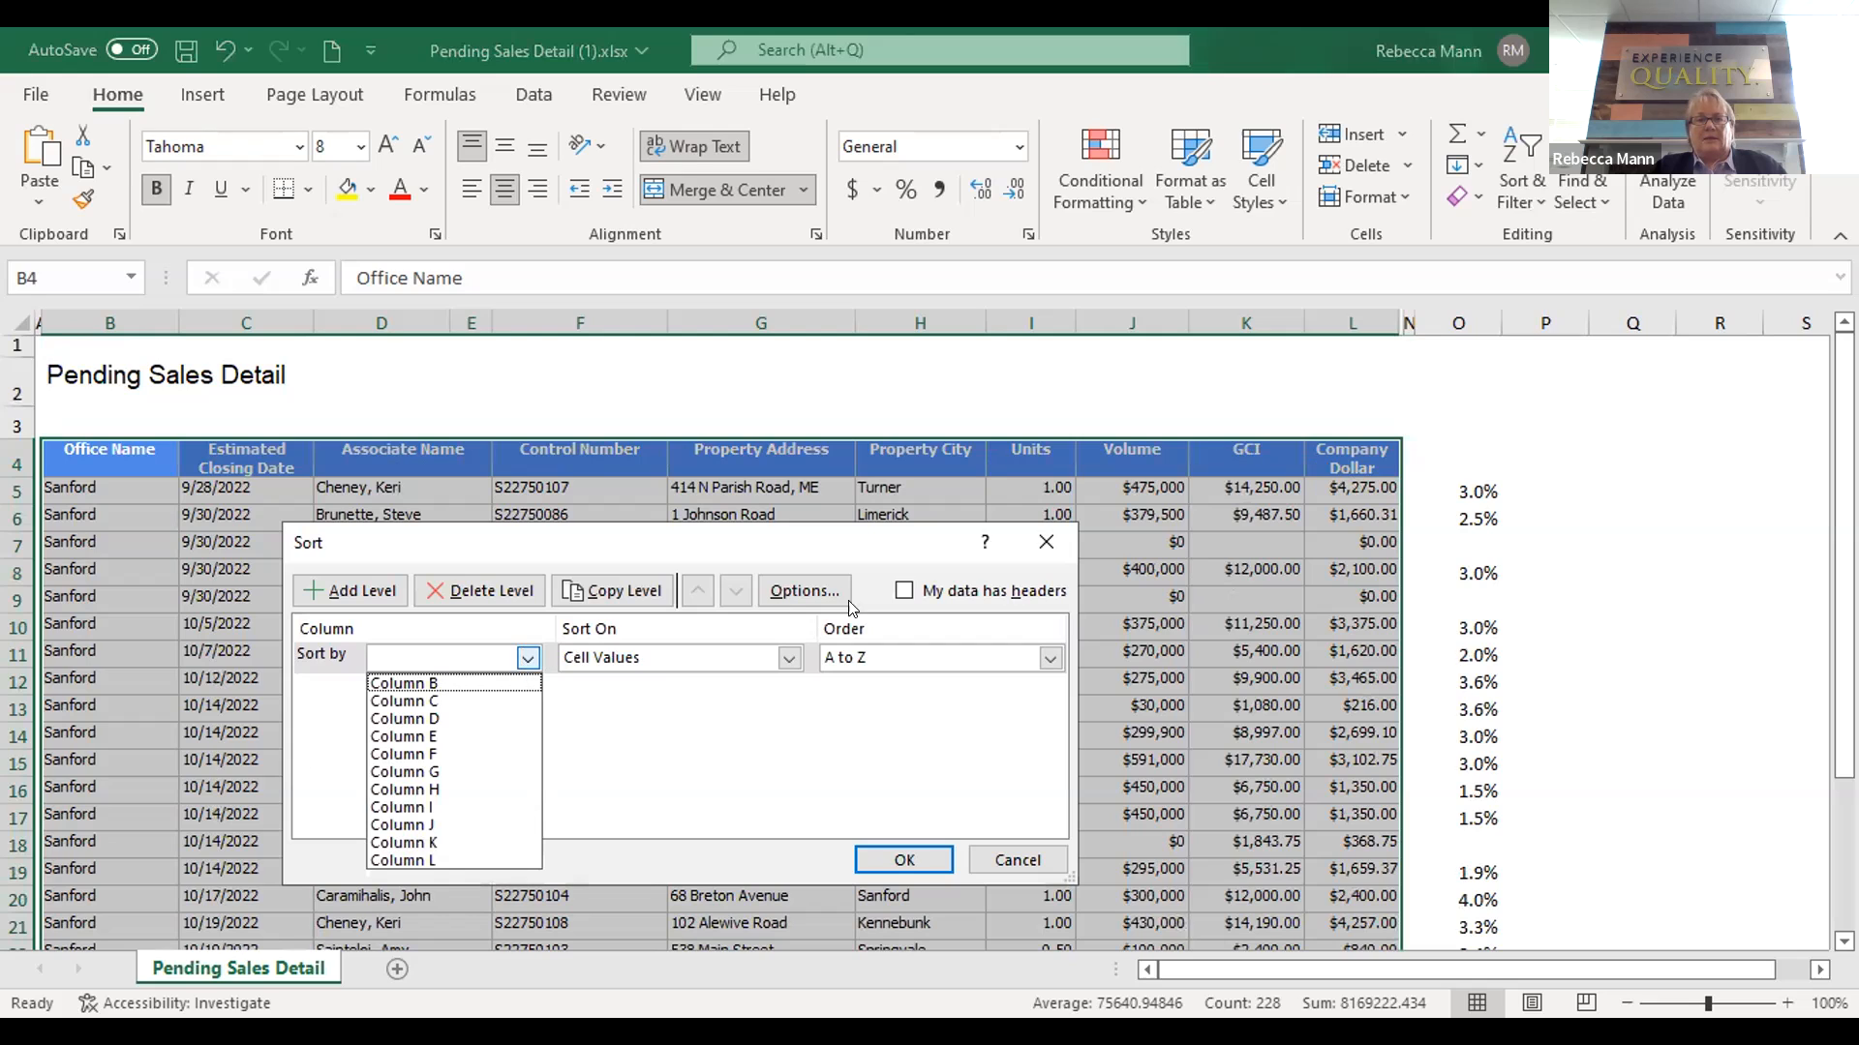
{"action": "left_click", "coordinate": [905, 589]}
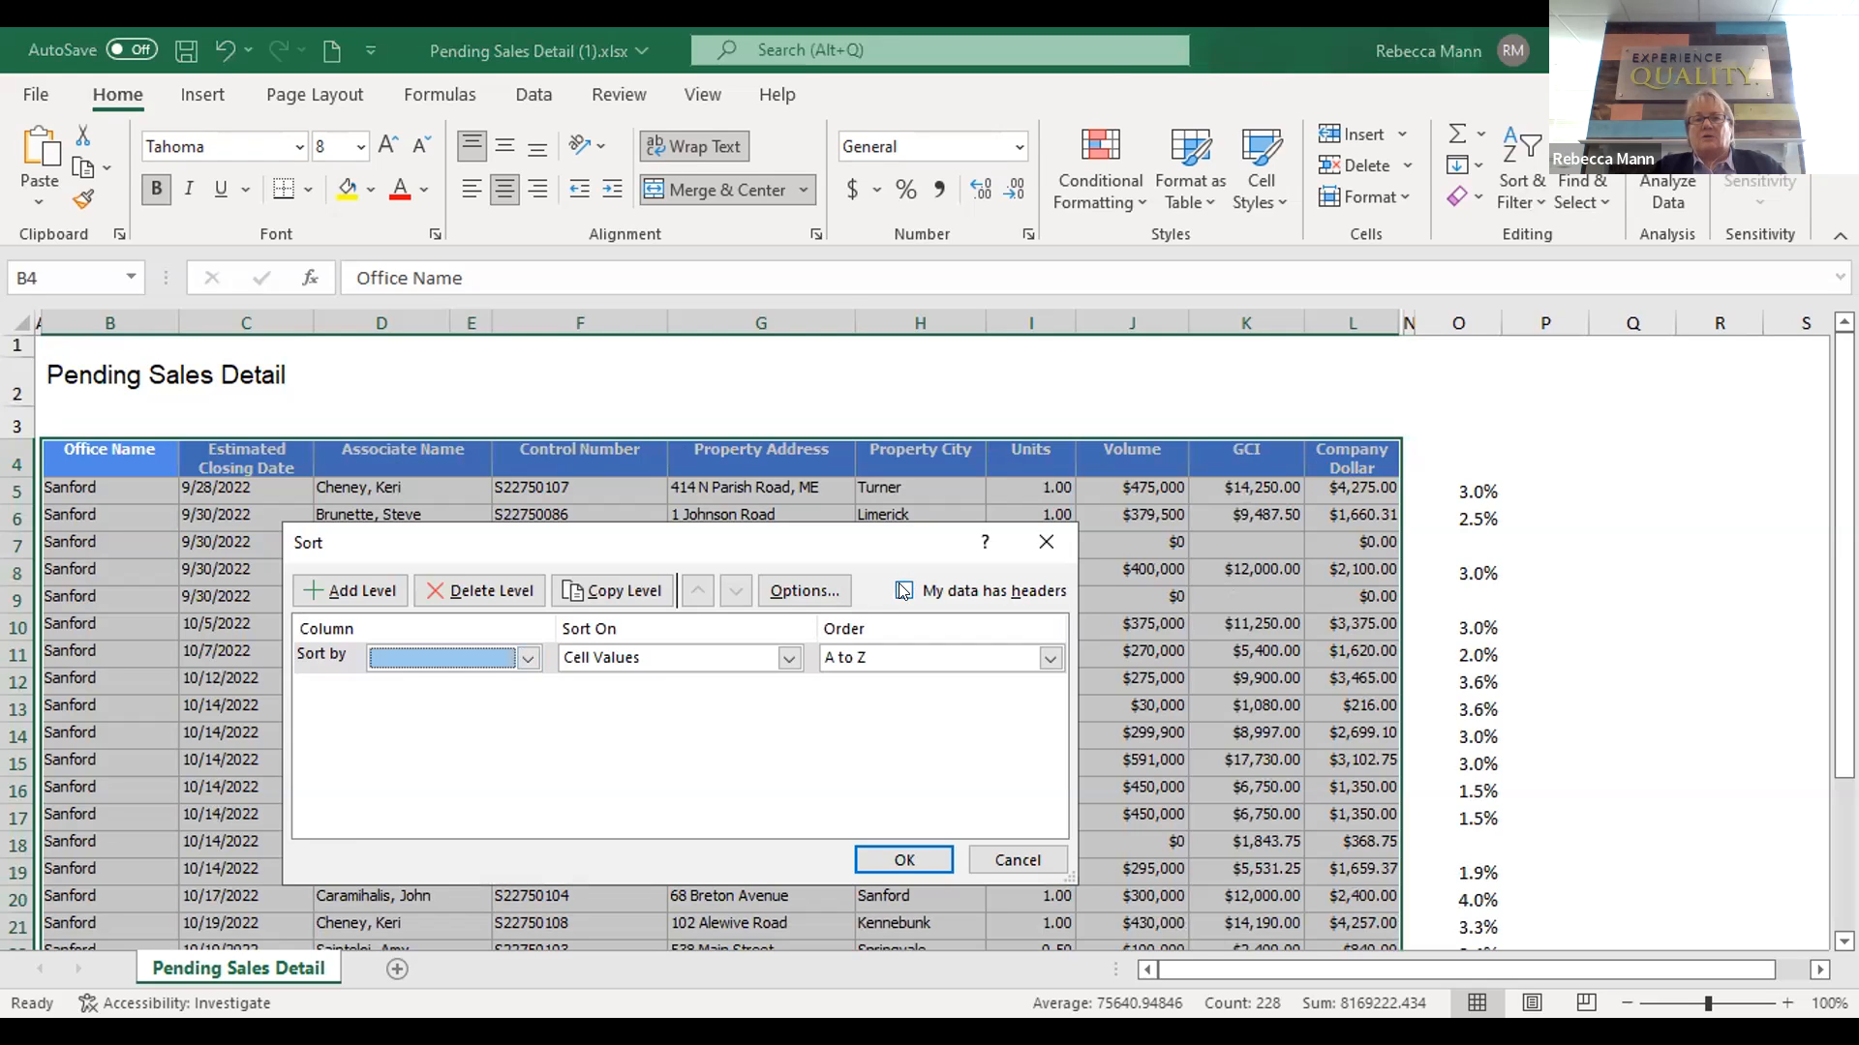
{"action": "left_click", "coordinate": [905, 590]}
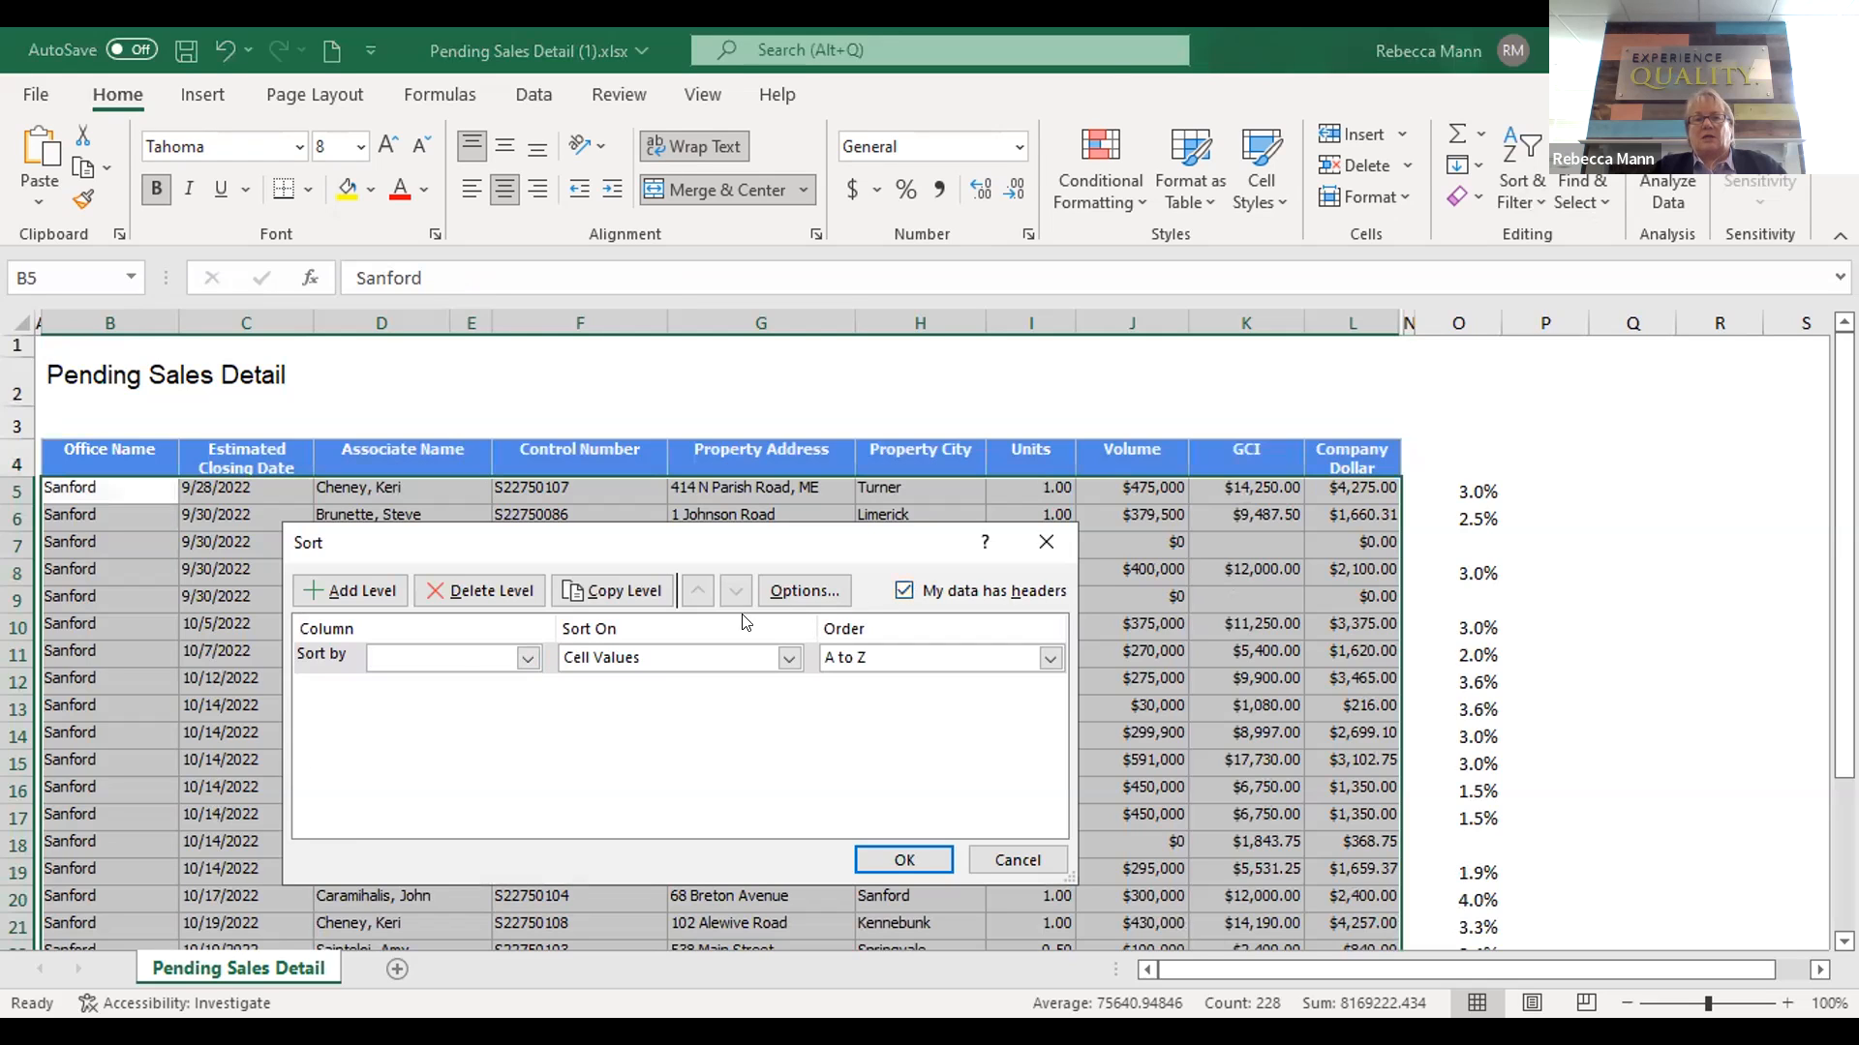
{"action": "left_click", "coordinate": [527, 659]}
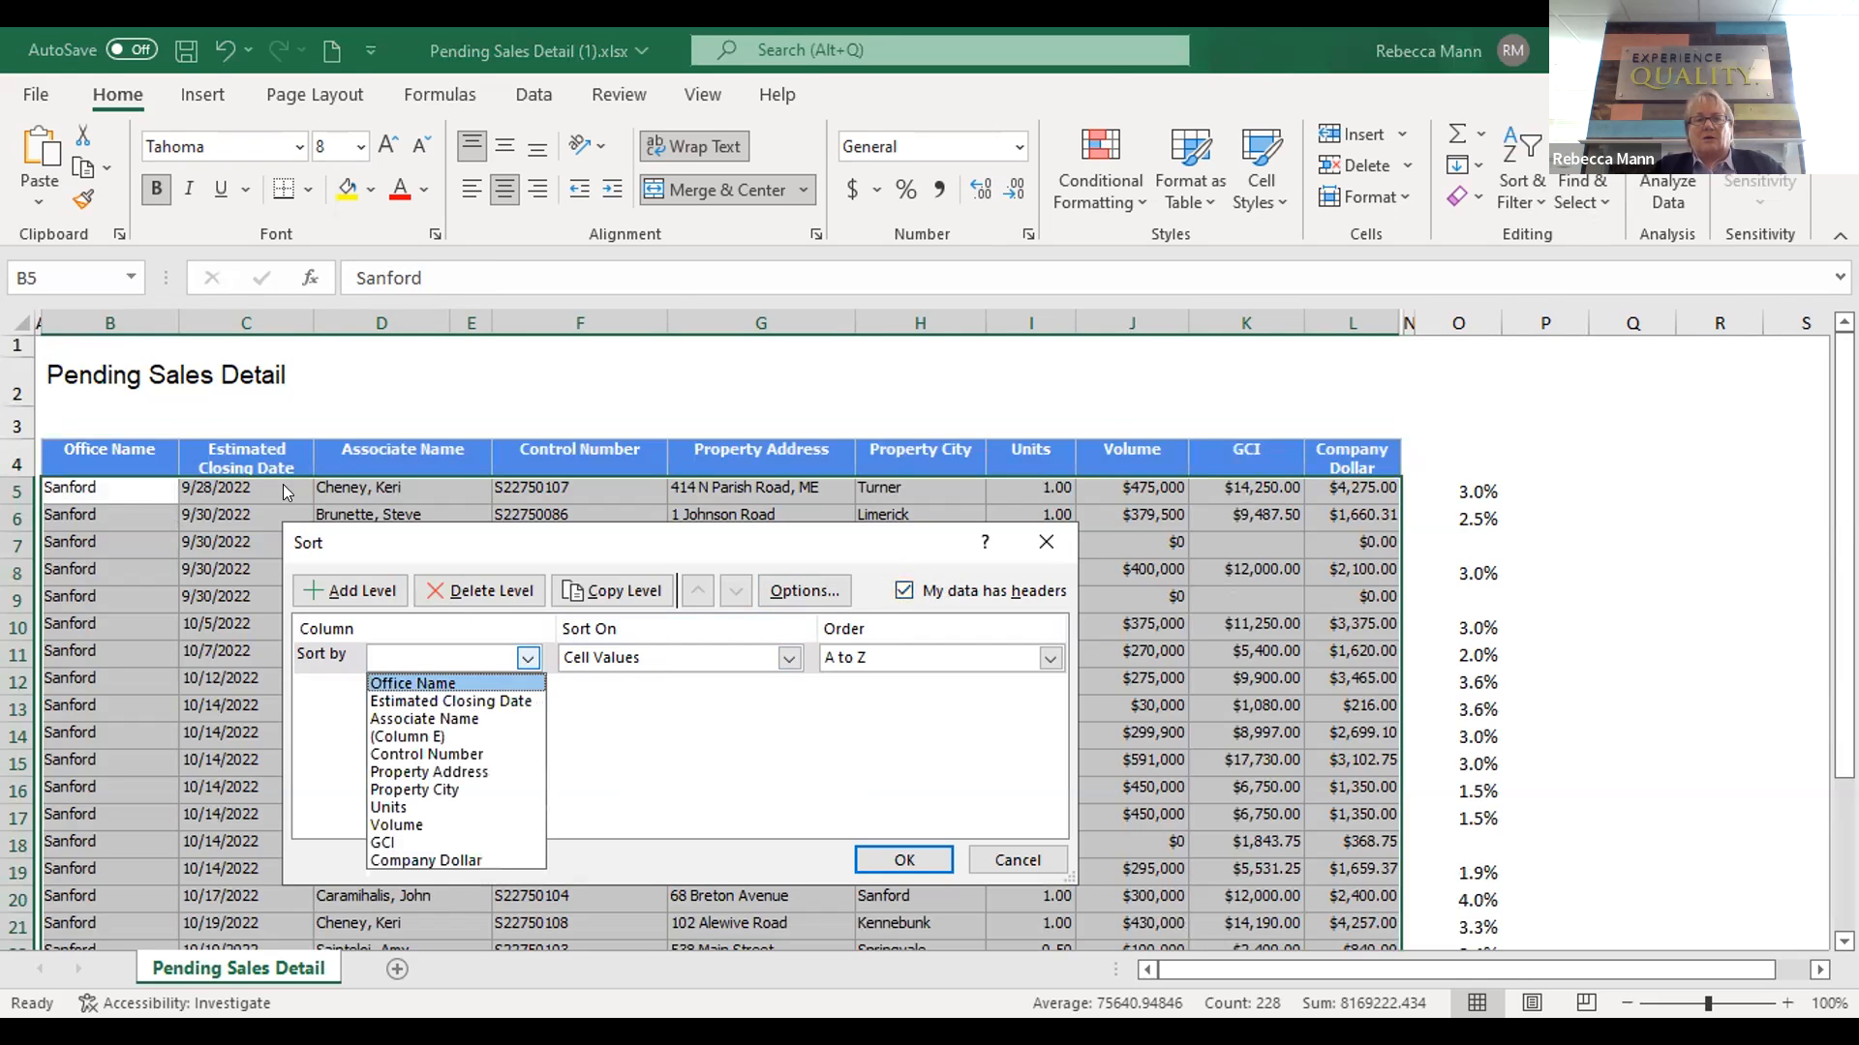
{"action": "left_click", "coordinate": [448, 718]}
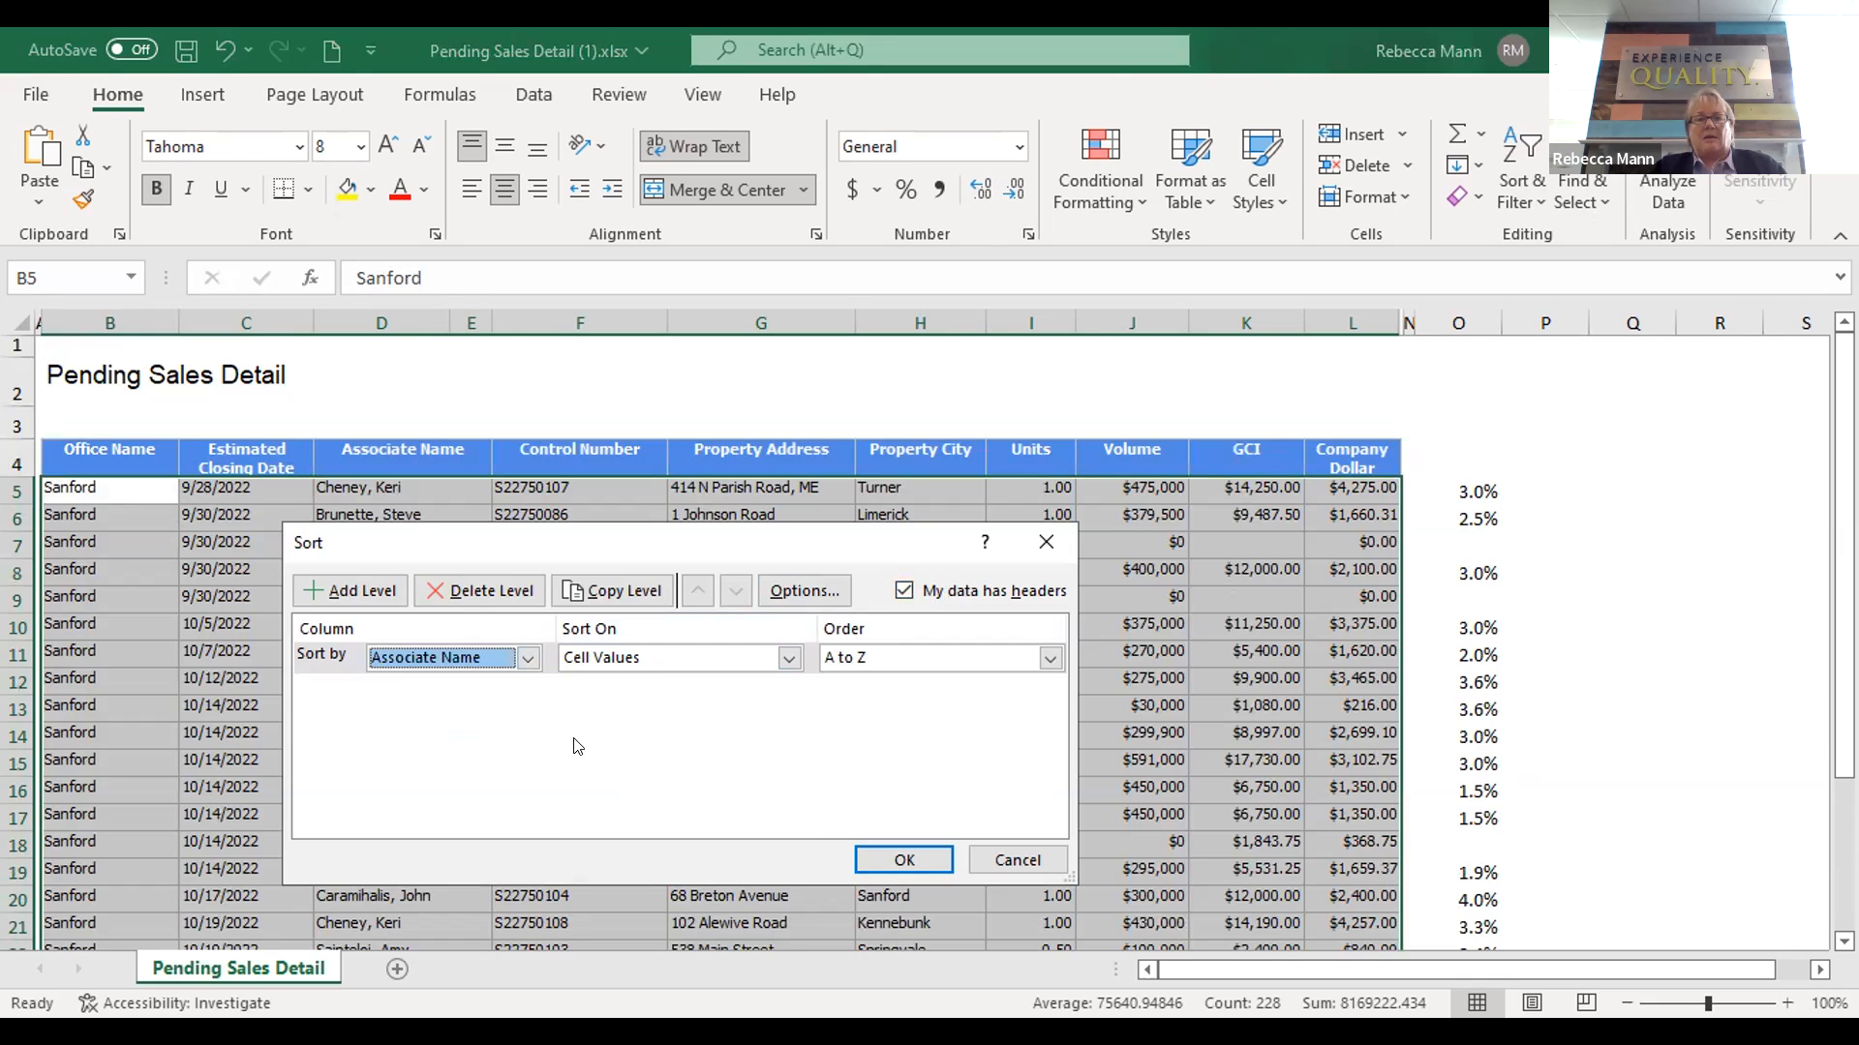
{"action": "left_click", "coordinate": [922, 860]}
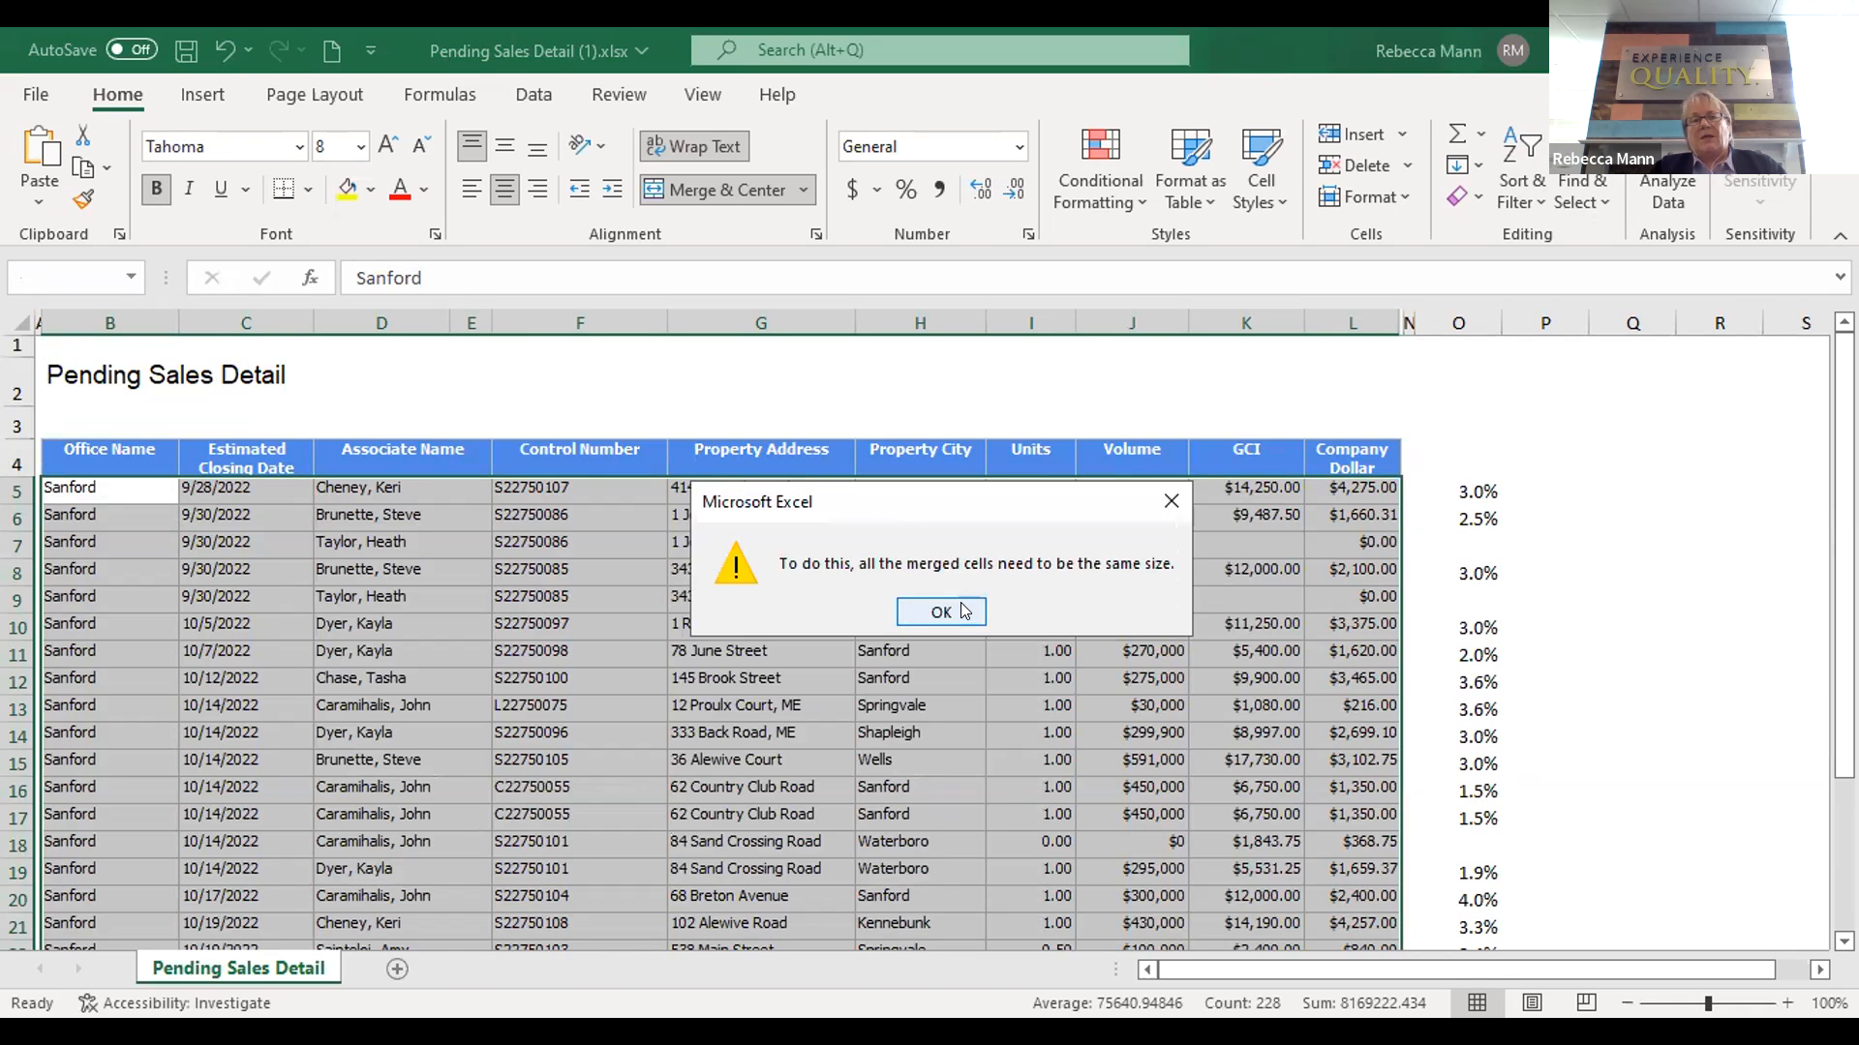
{"action": "left_click", "coordinate": [963, 611]}
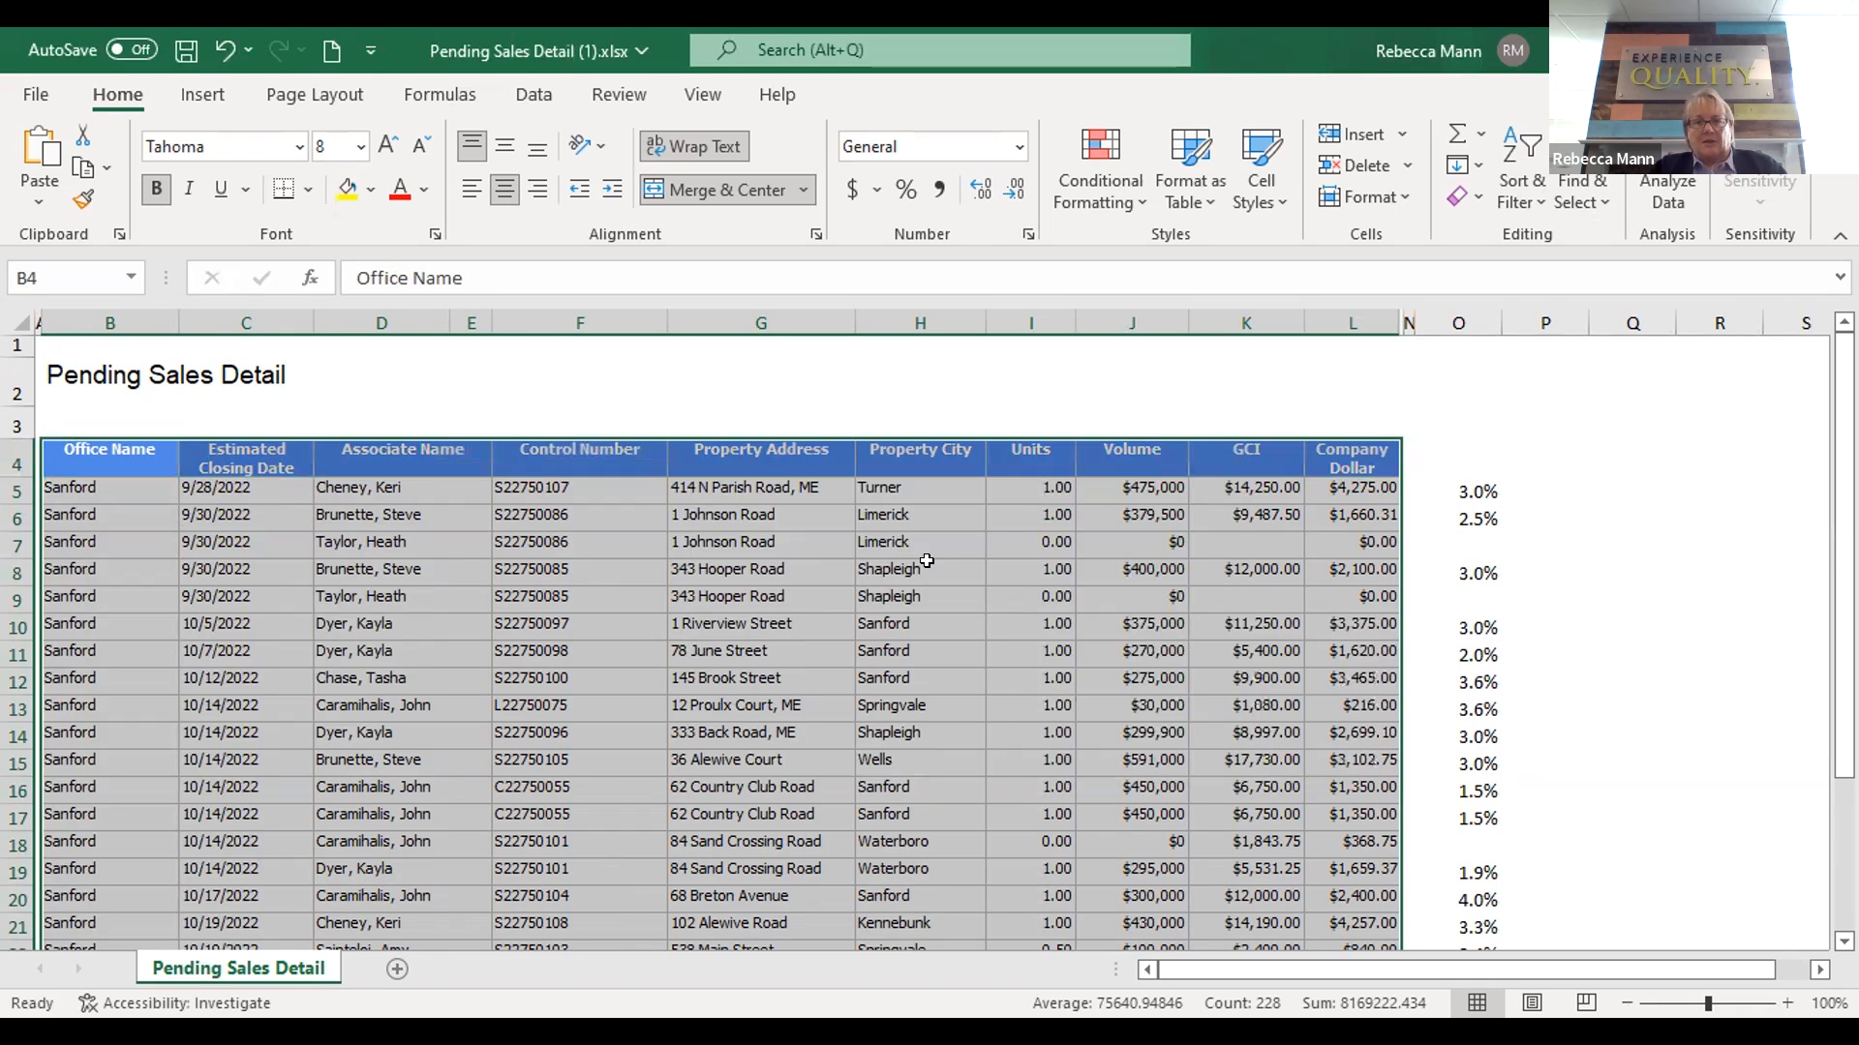
Try to custom sort the data rows from B5:L26 by Column D from A to Z with the header option turned off
{"action": "left_click", "coordinate": [353, 390]}
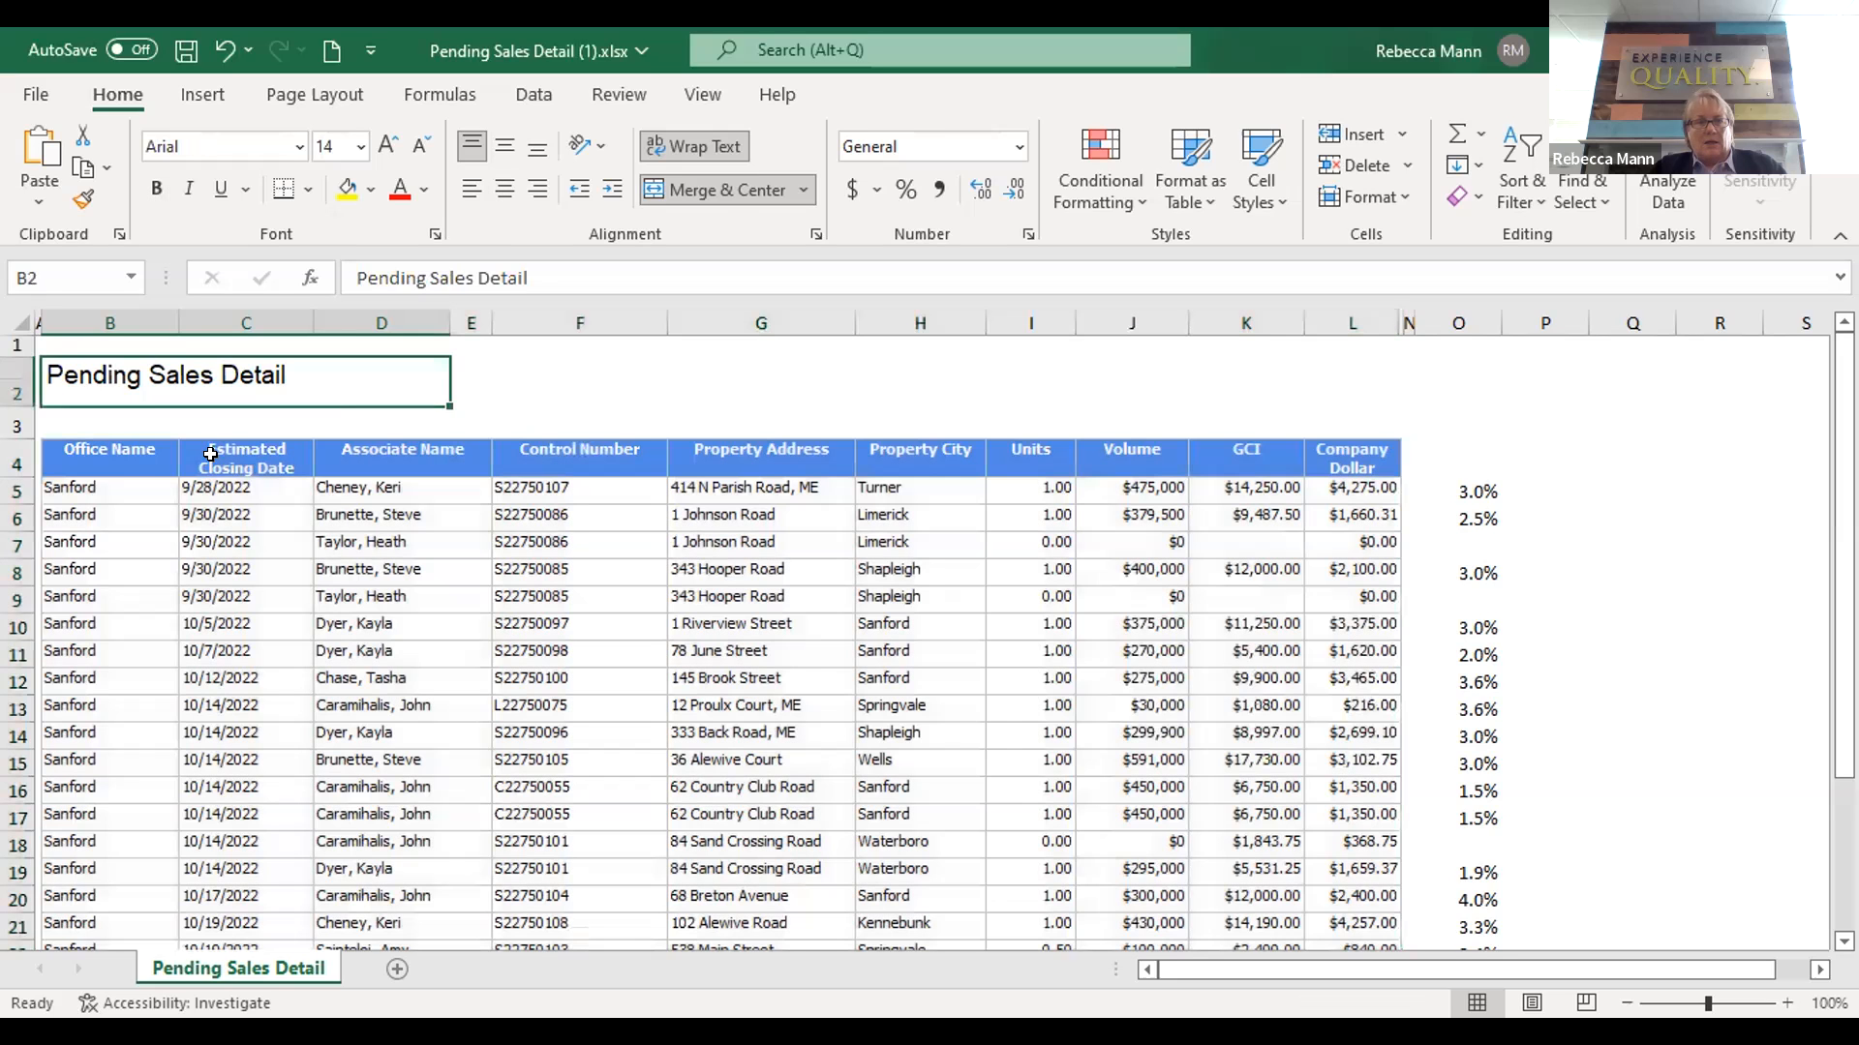
{"action": "left_click", "coordinate": [138, 463]}
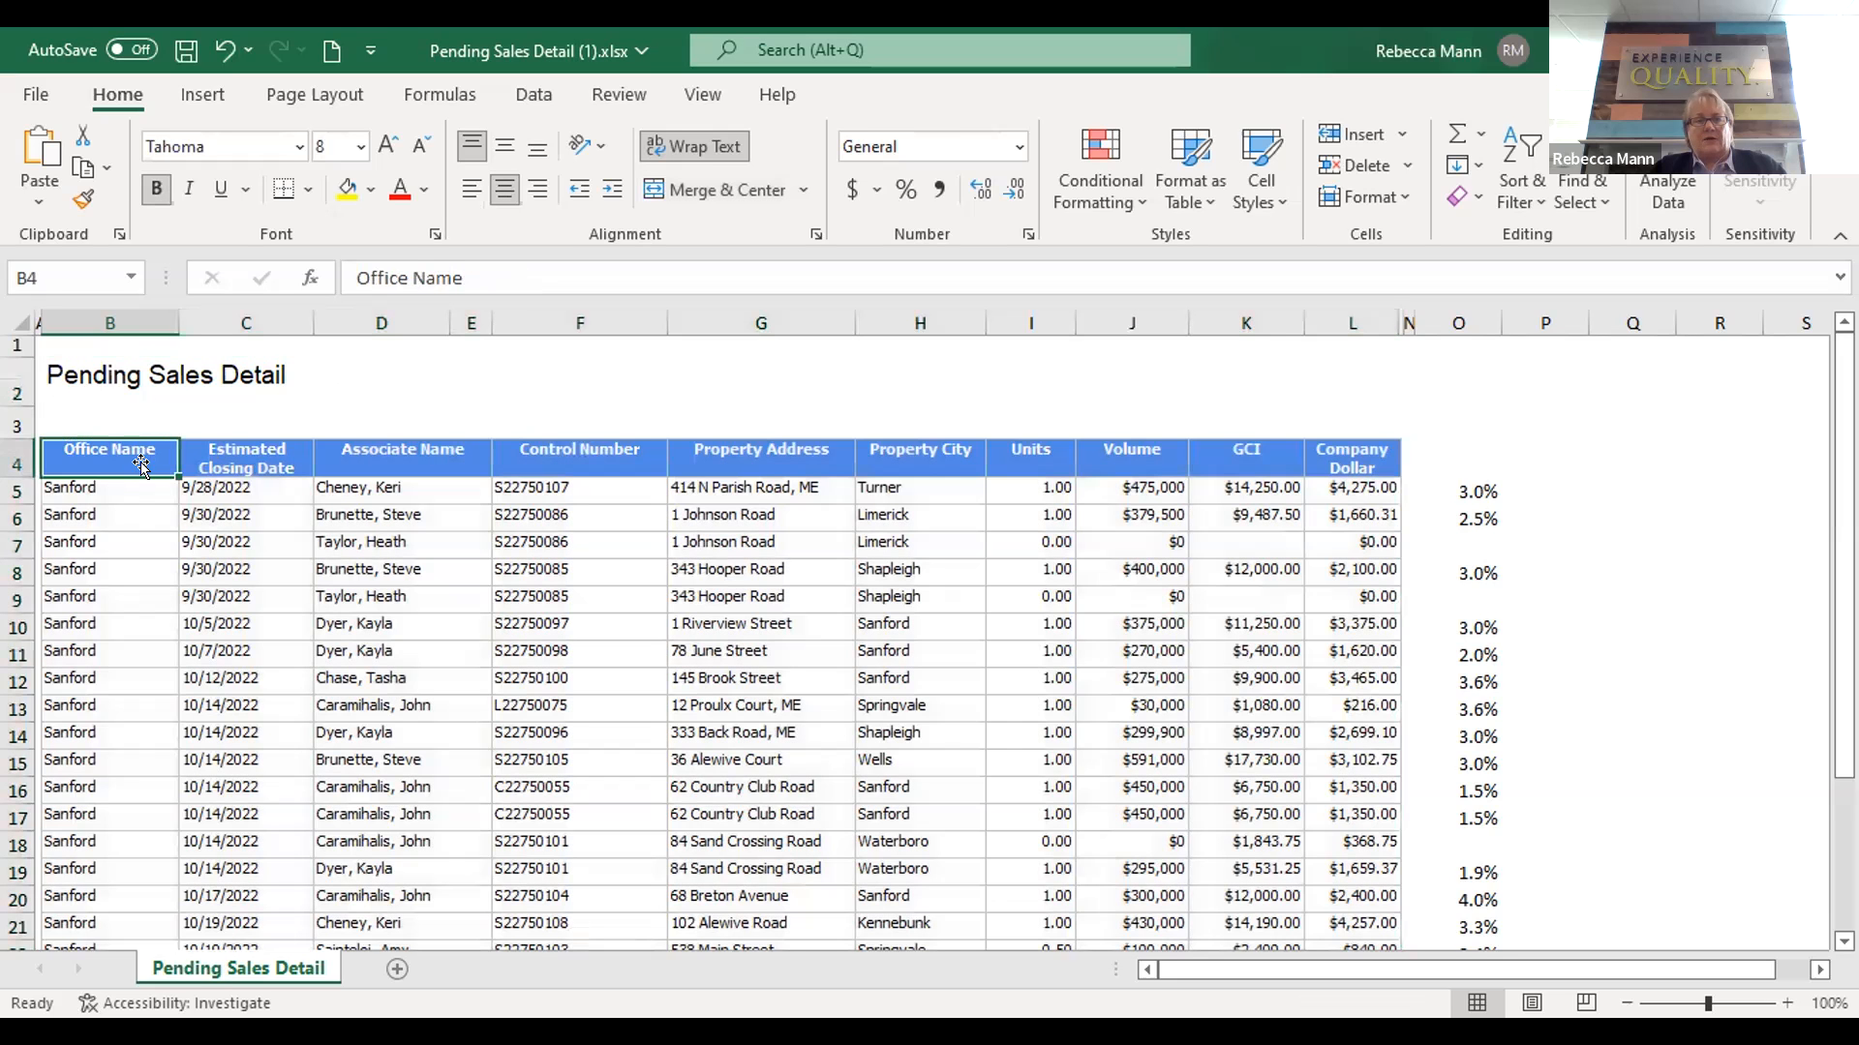
{"action": "left_click_drag", "start_coordinate": [94, 488], "coordinate": [1304, 972]}
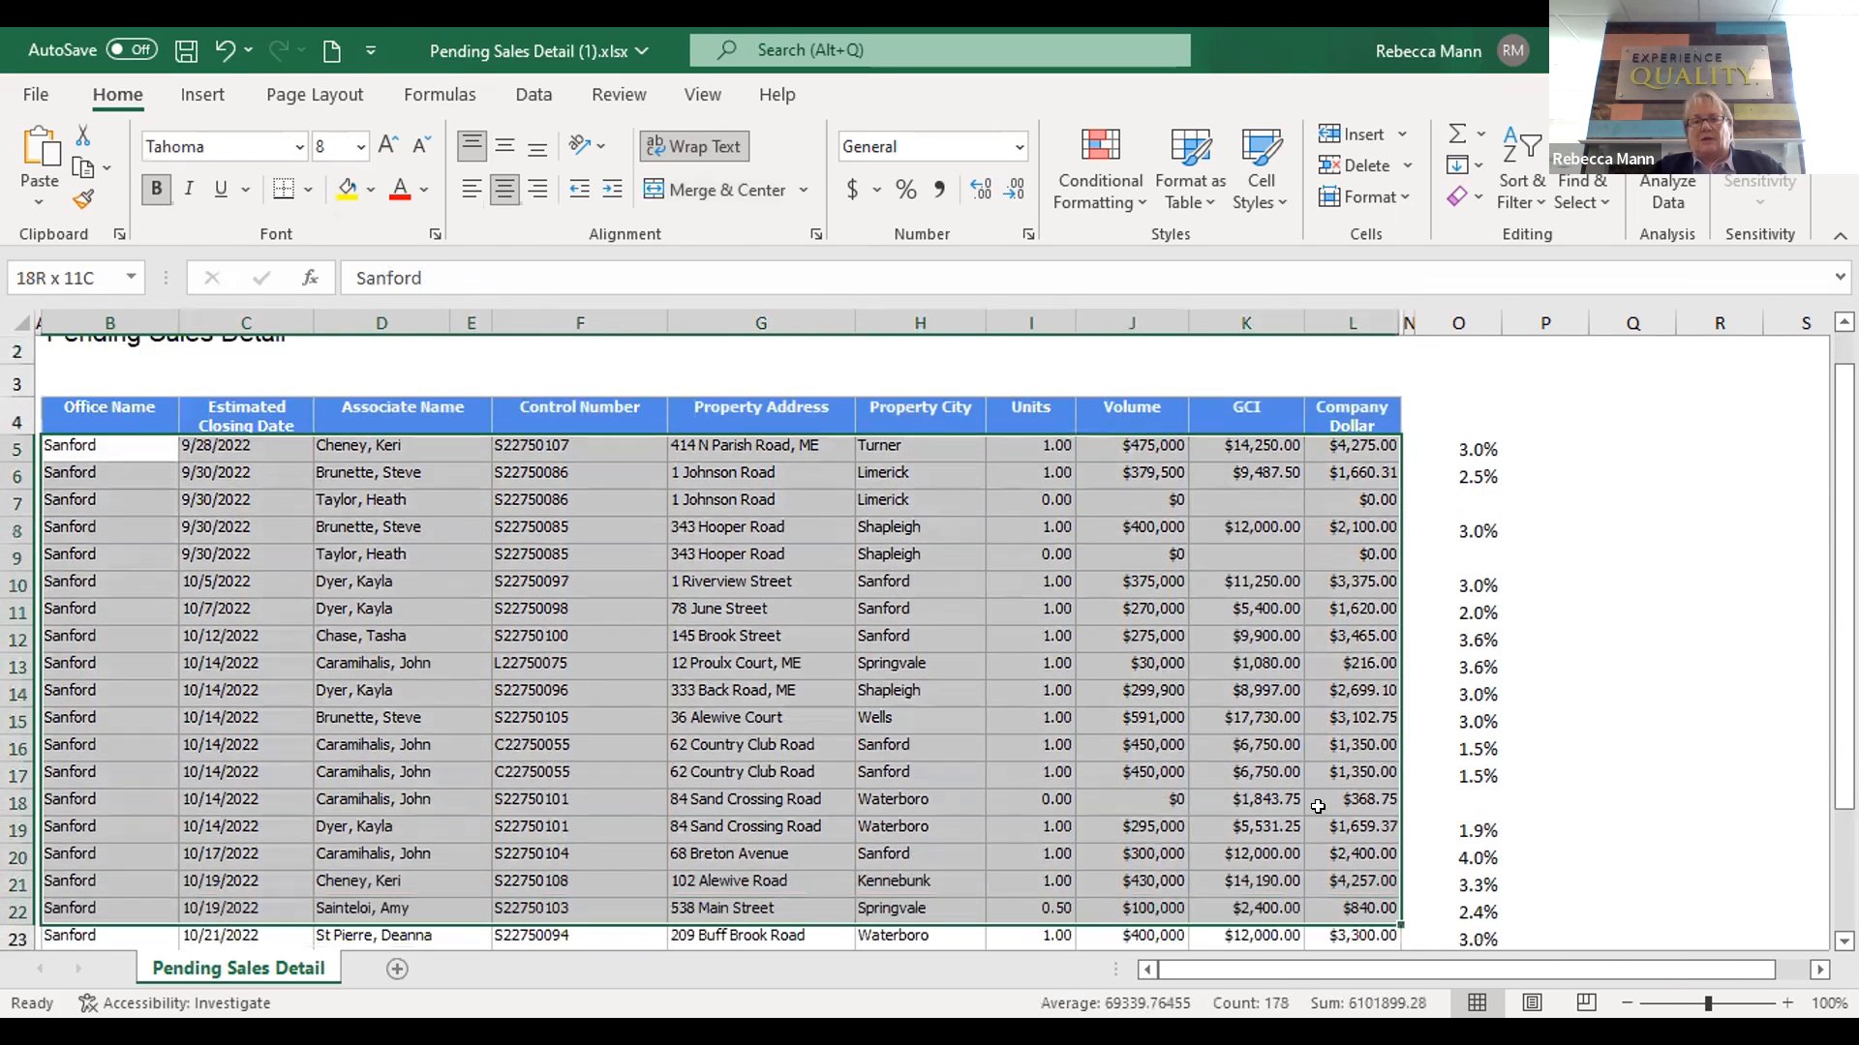
{"action": "key", "text": "ctrl+shift+Down"}
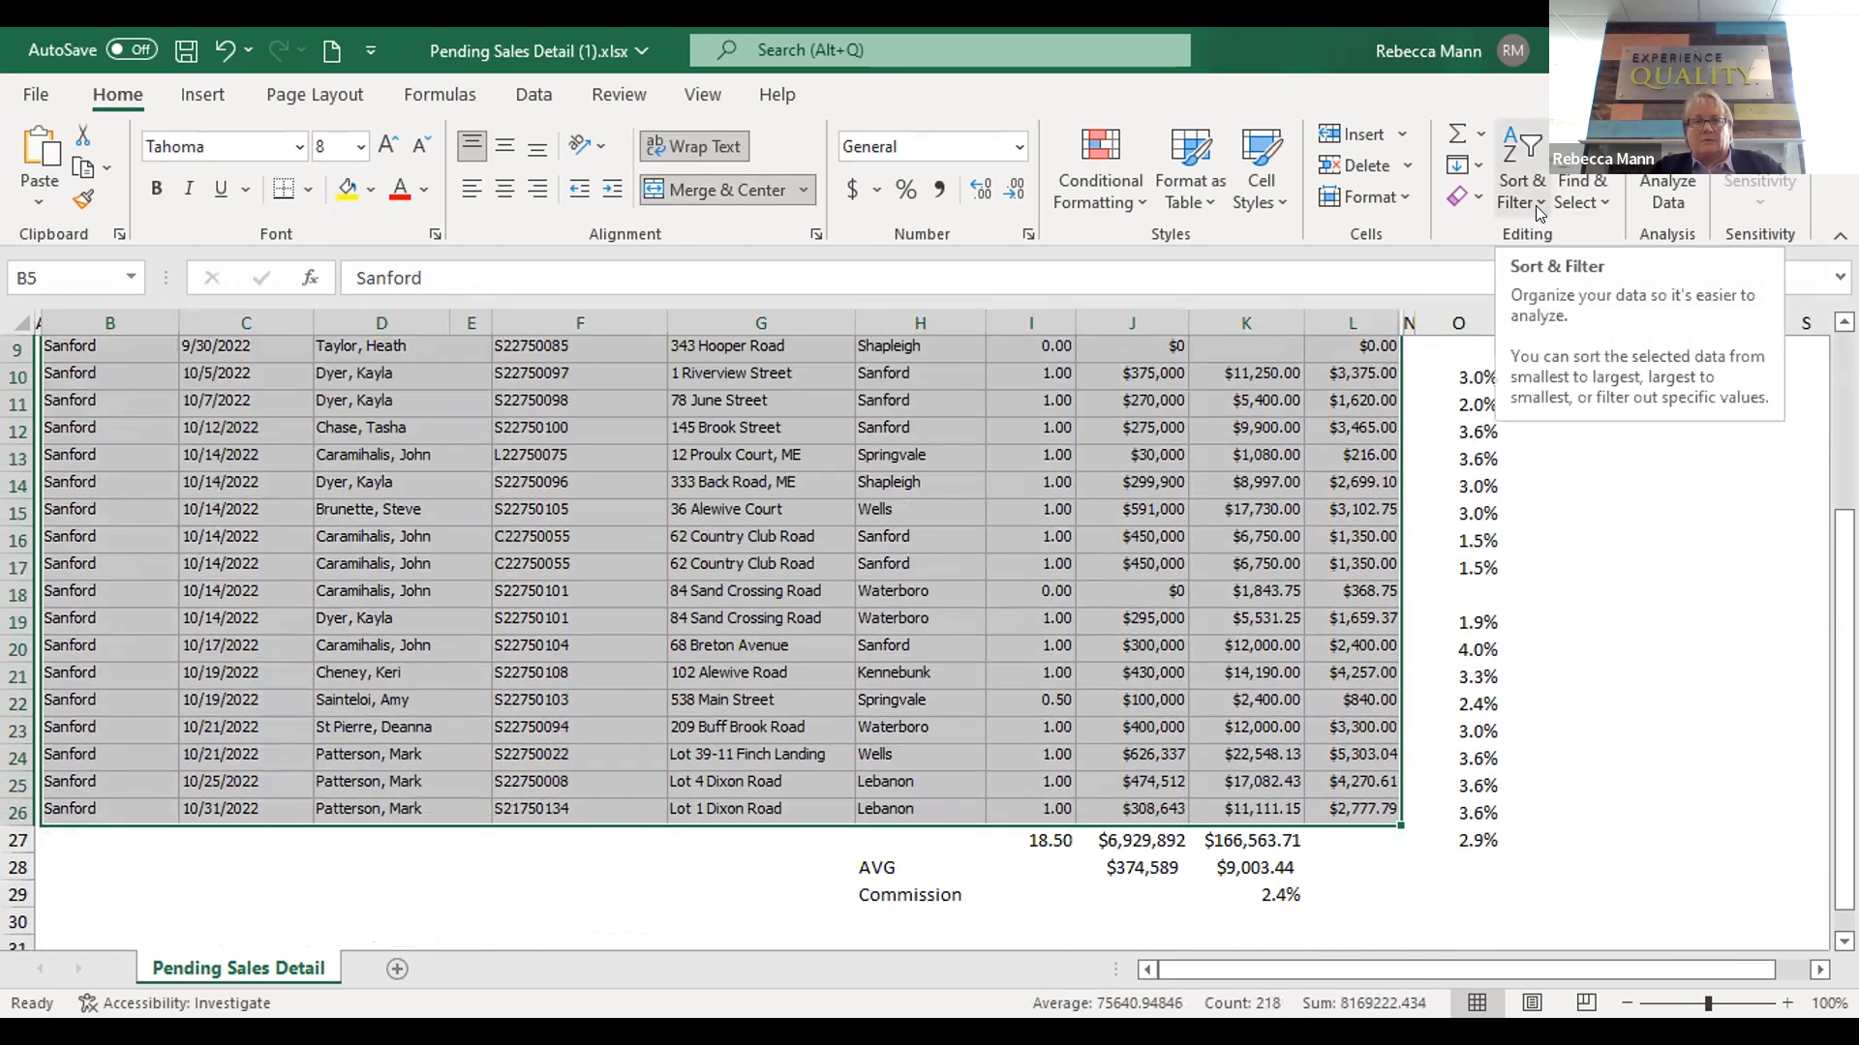
{"action": "left_click", "coordinate": [1536, 205]}
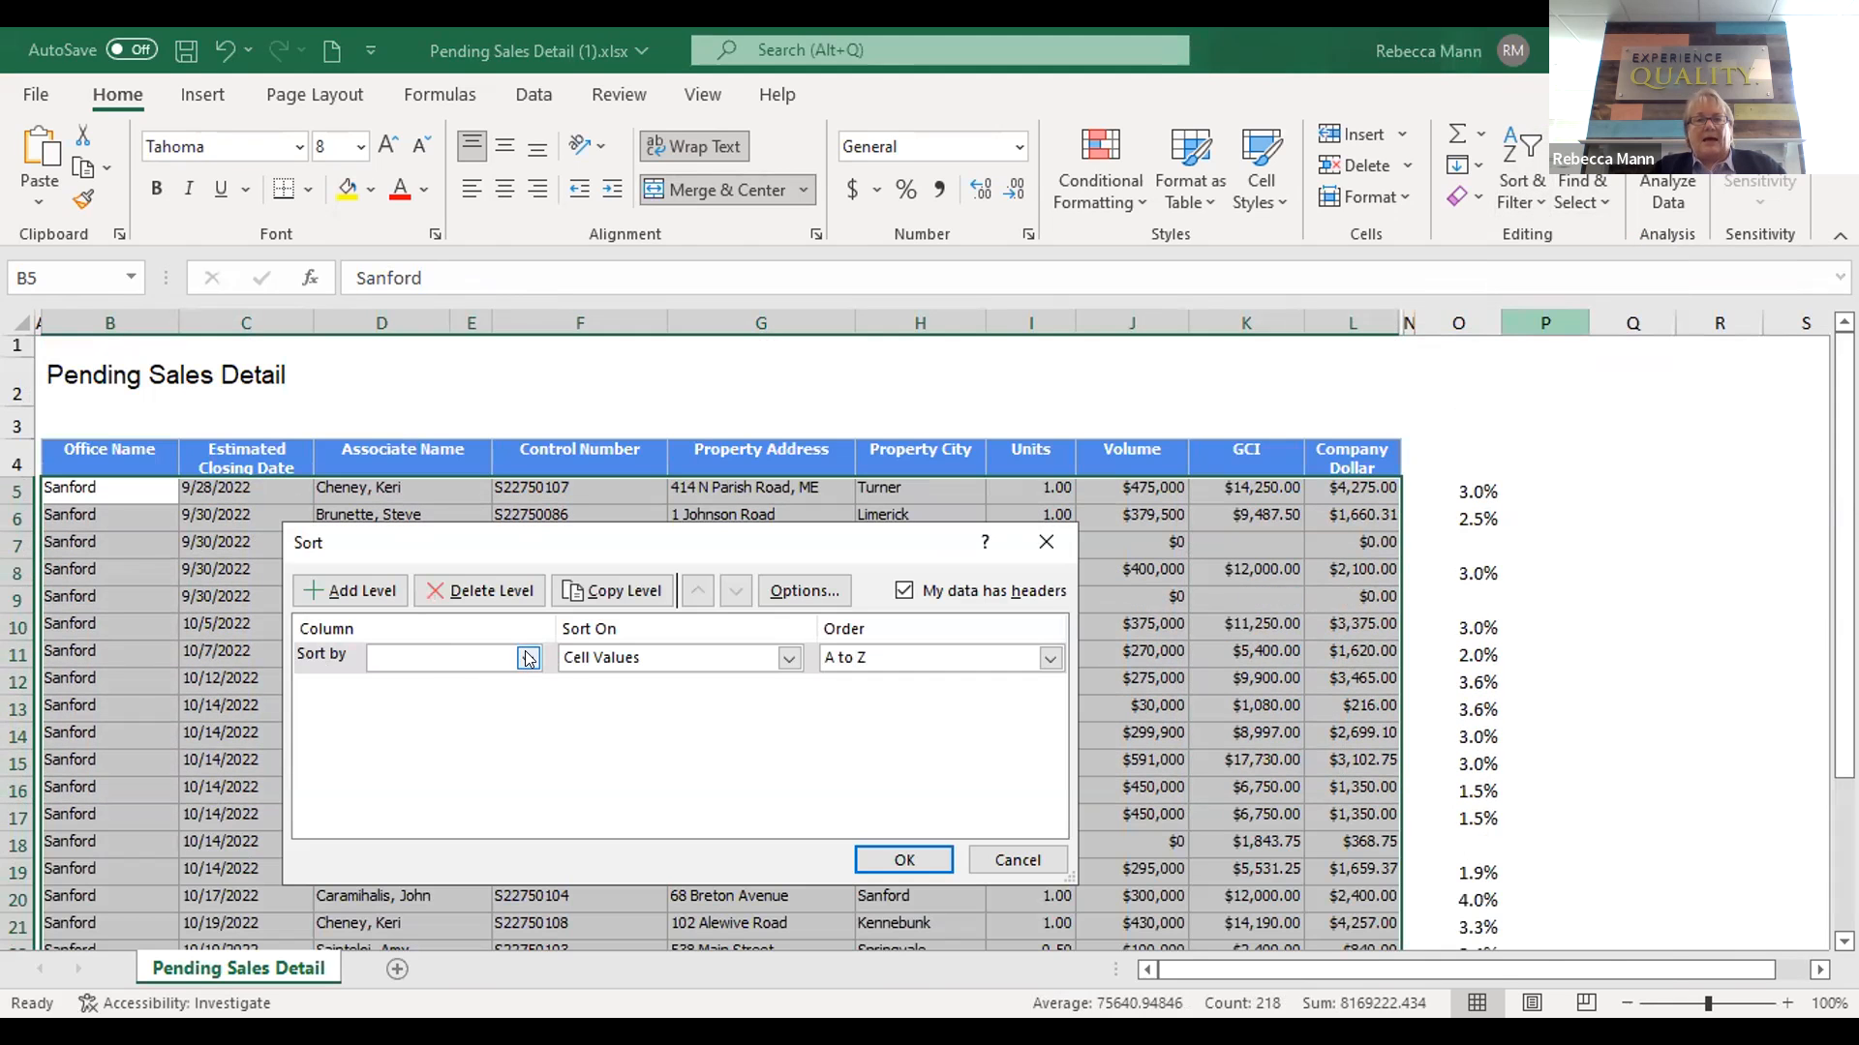
{"action": "left_click", "coordinate": [903, 590]}
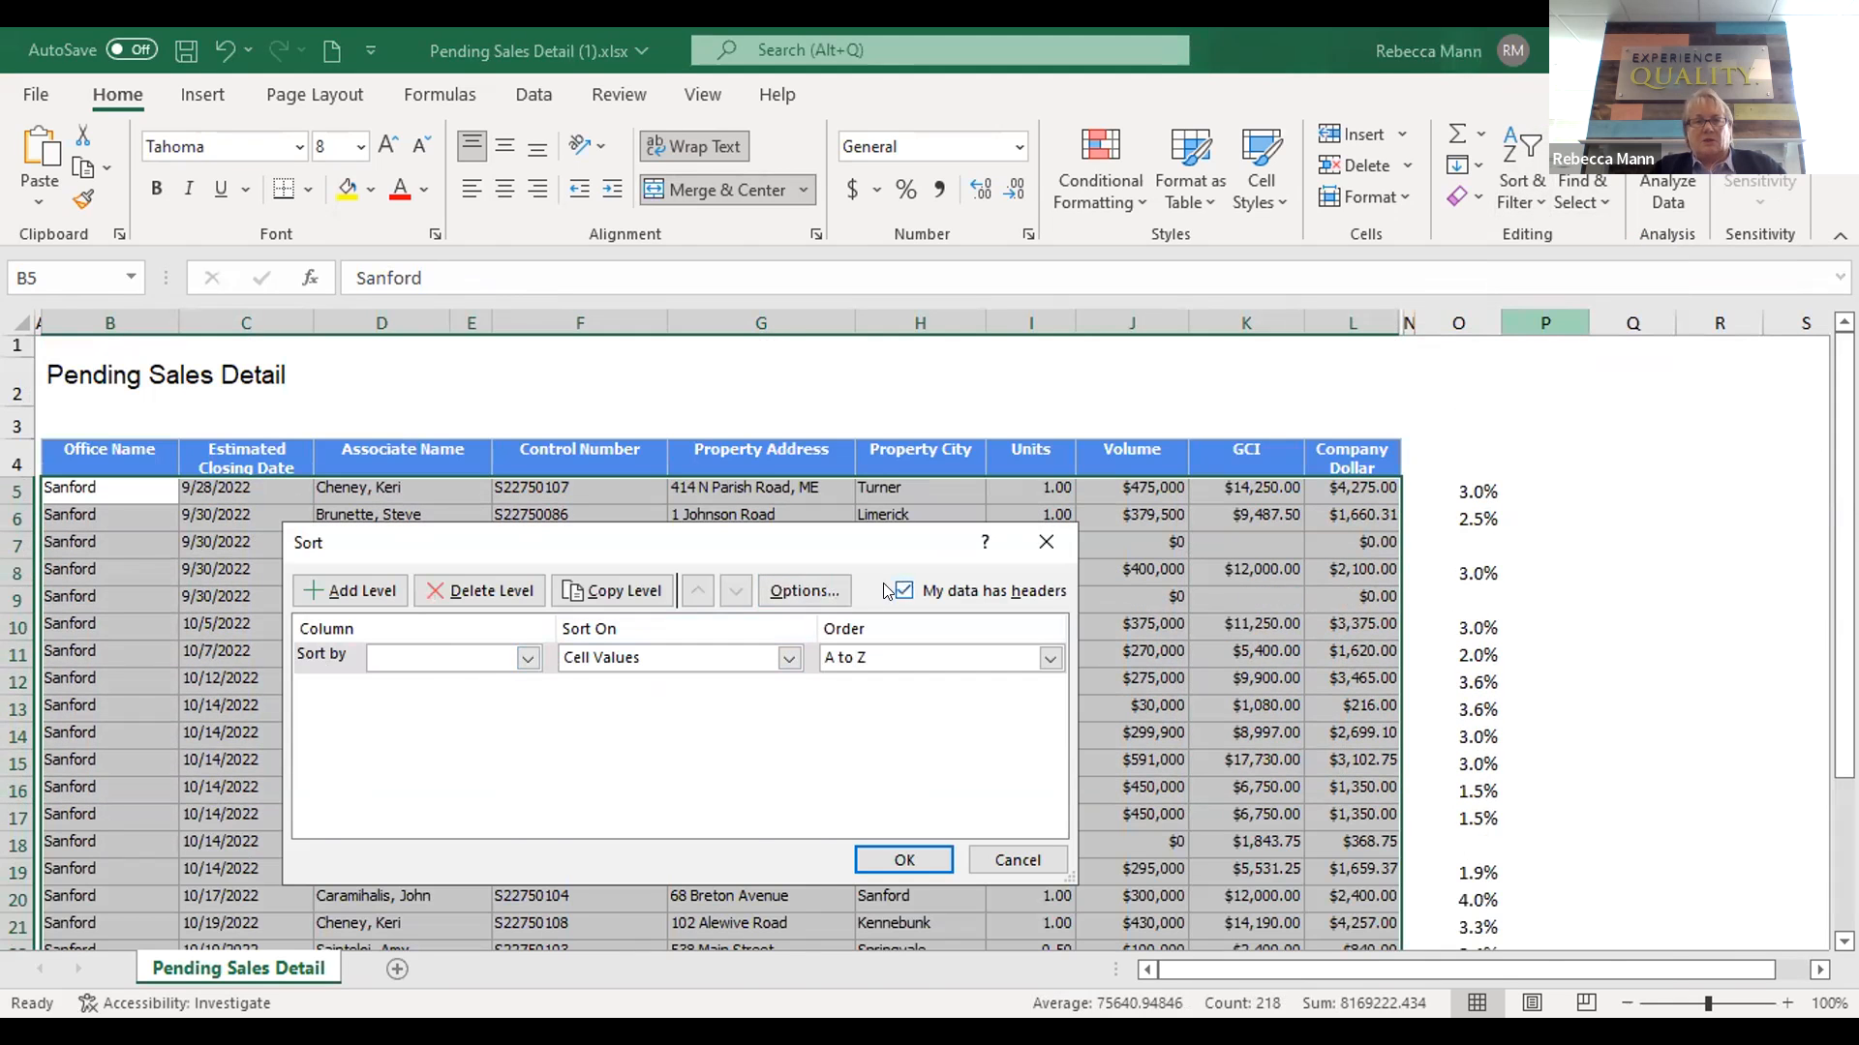
{"action": "left_click", "coordinate": [529, 658]}
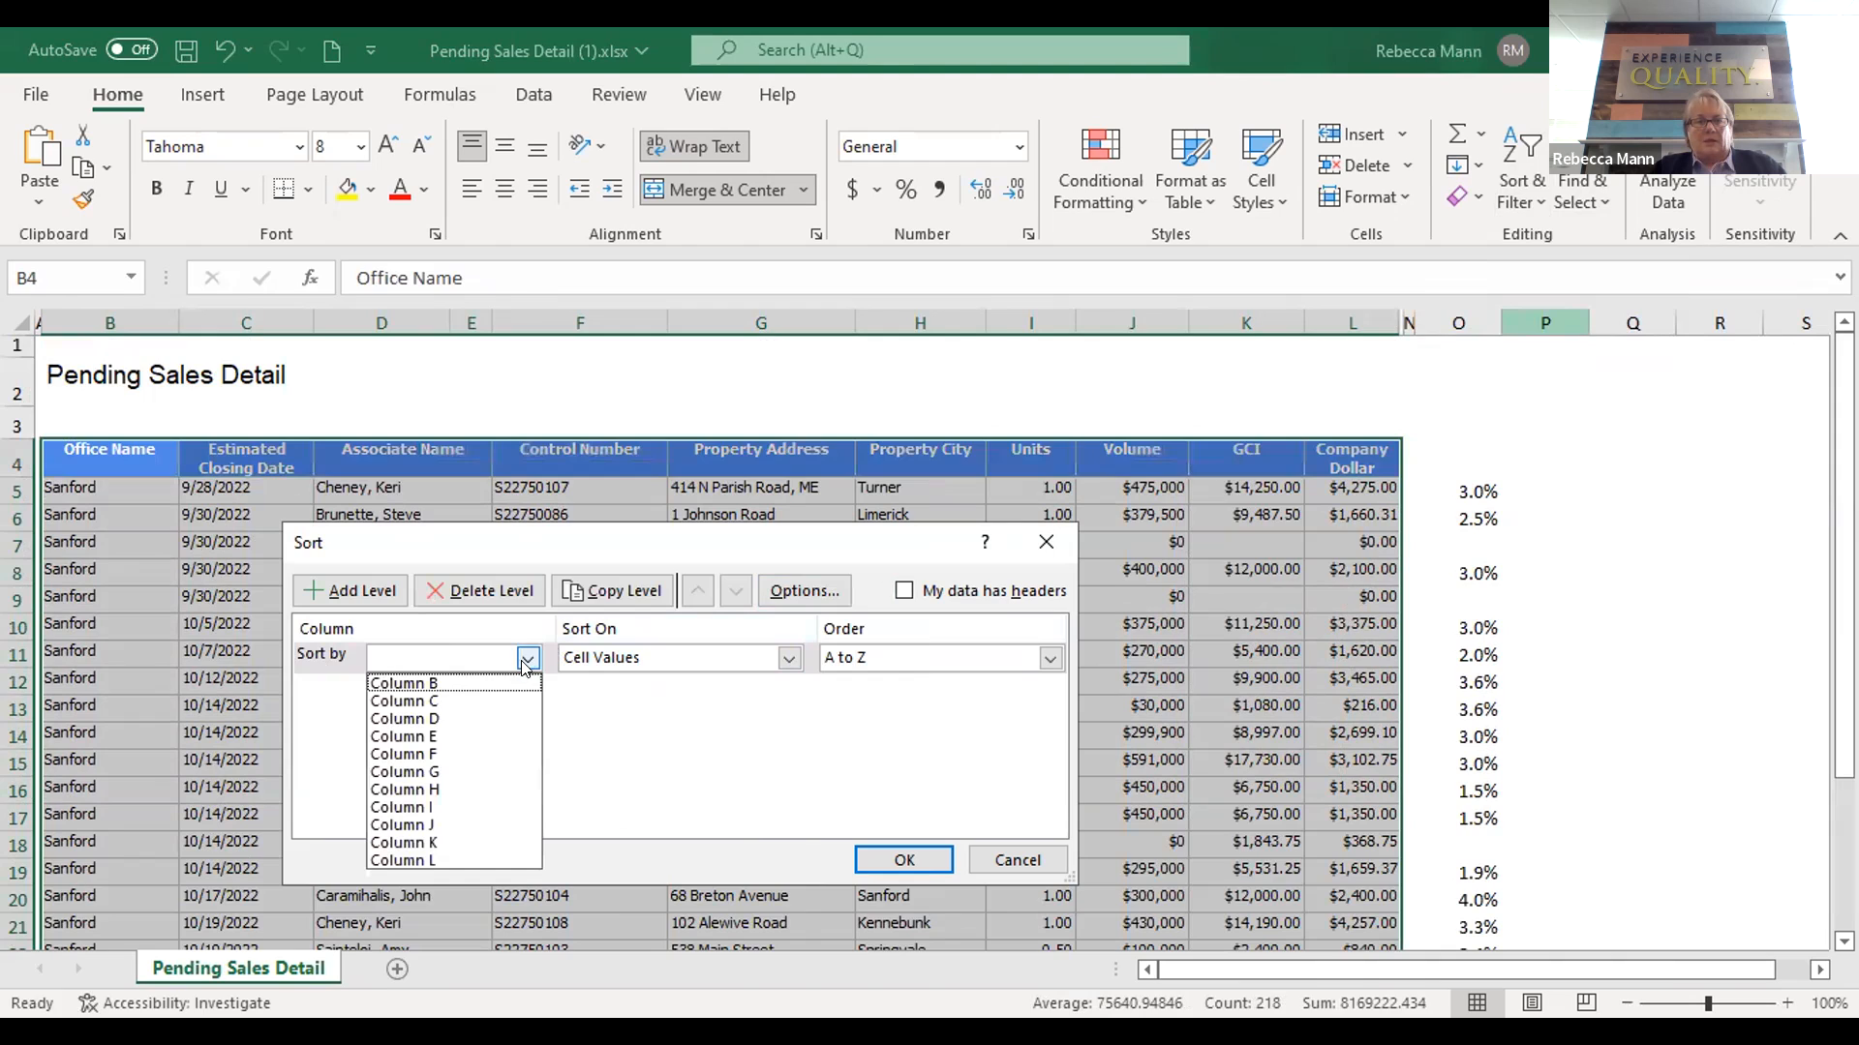
{"action": "left_click", "coordinate": [440, 719]}
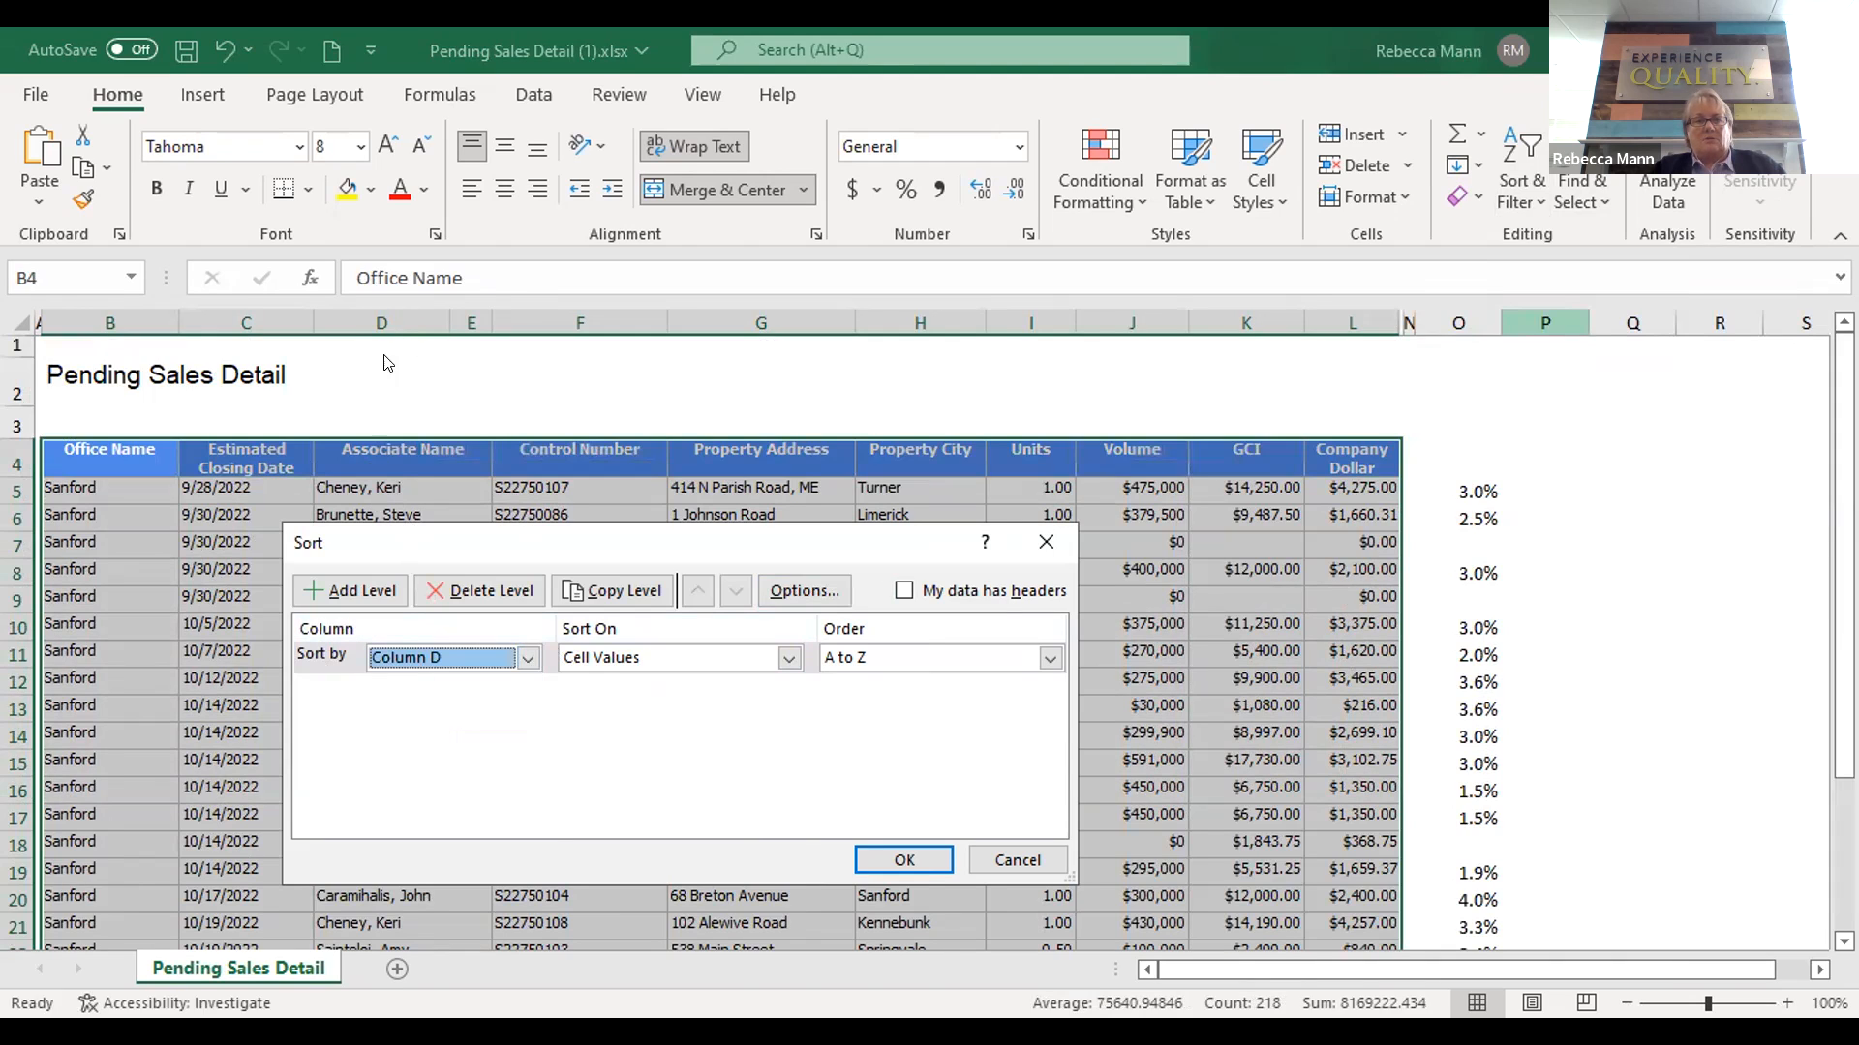
{"action": "left_click", "coordinate": [920, 856]}
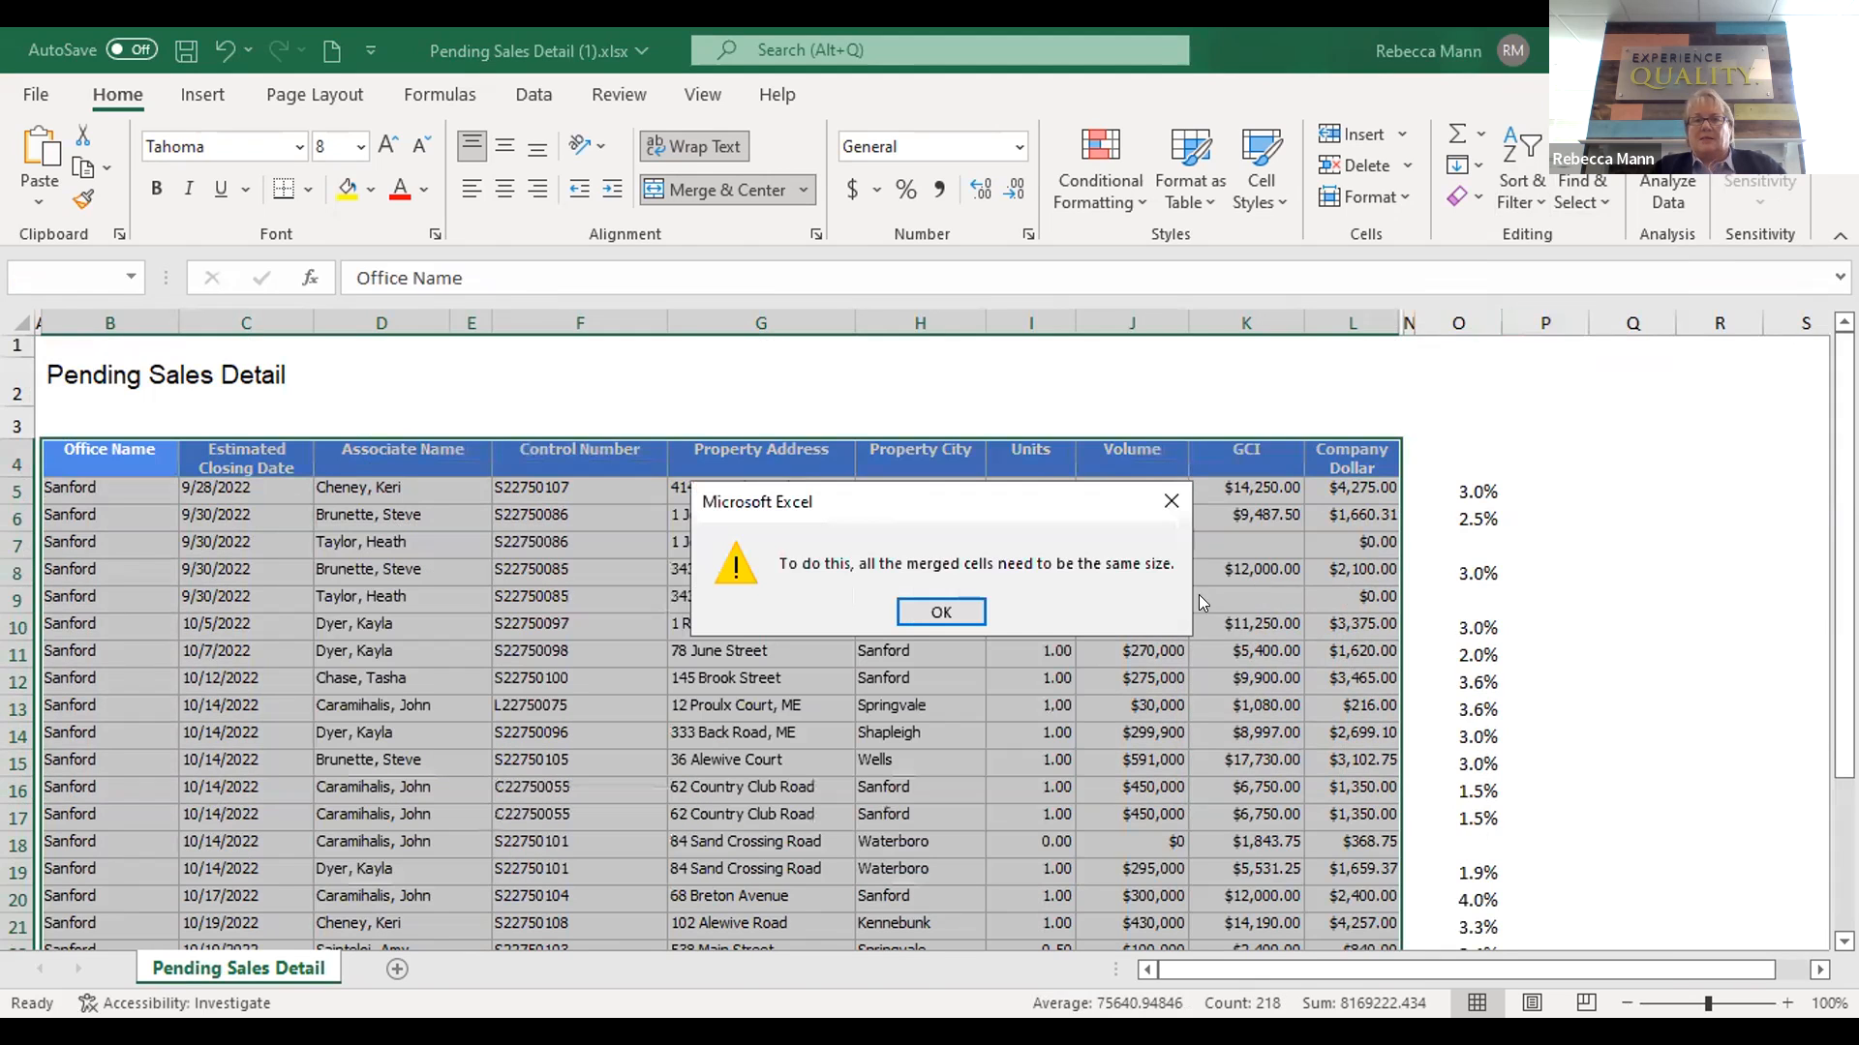
{"action": "left_click", "coordinate": [940, 613]}
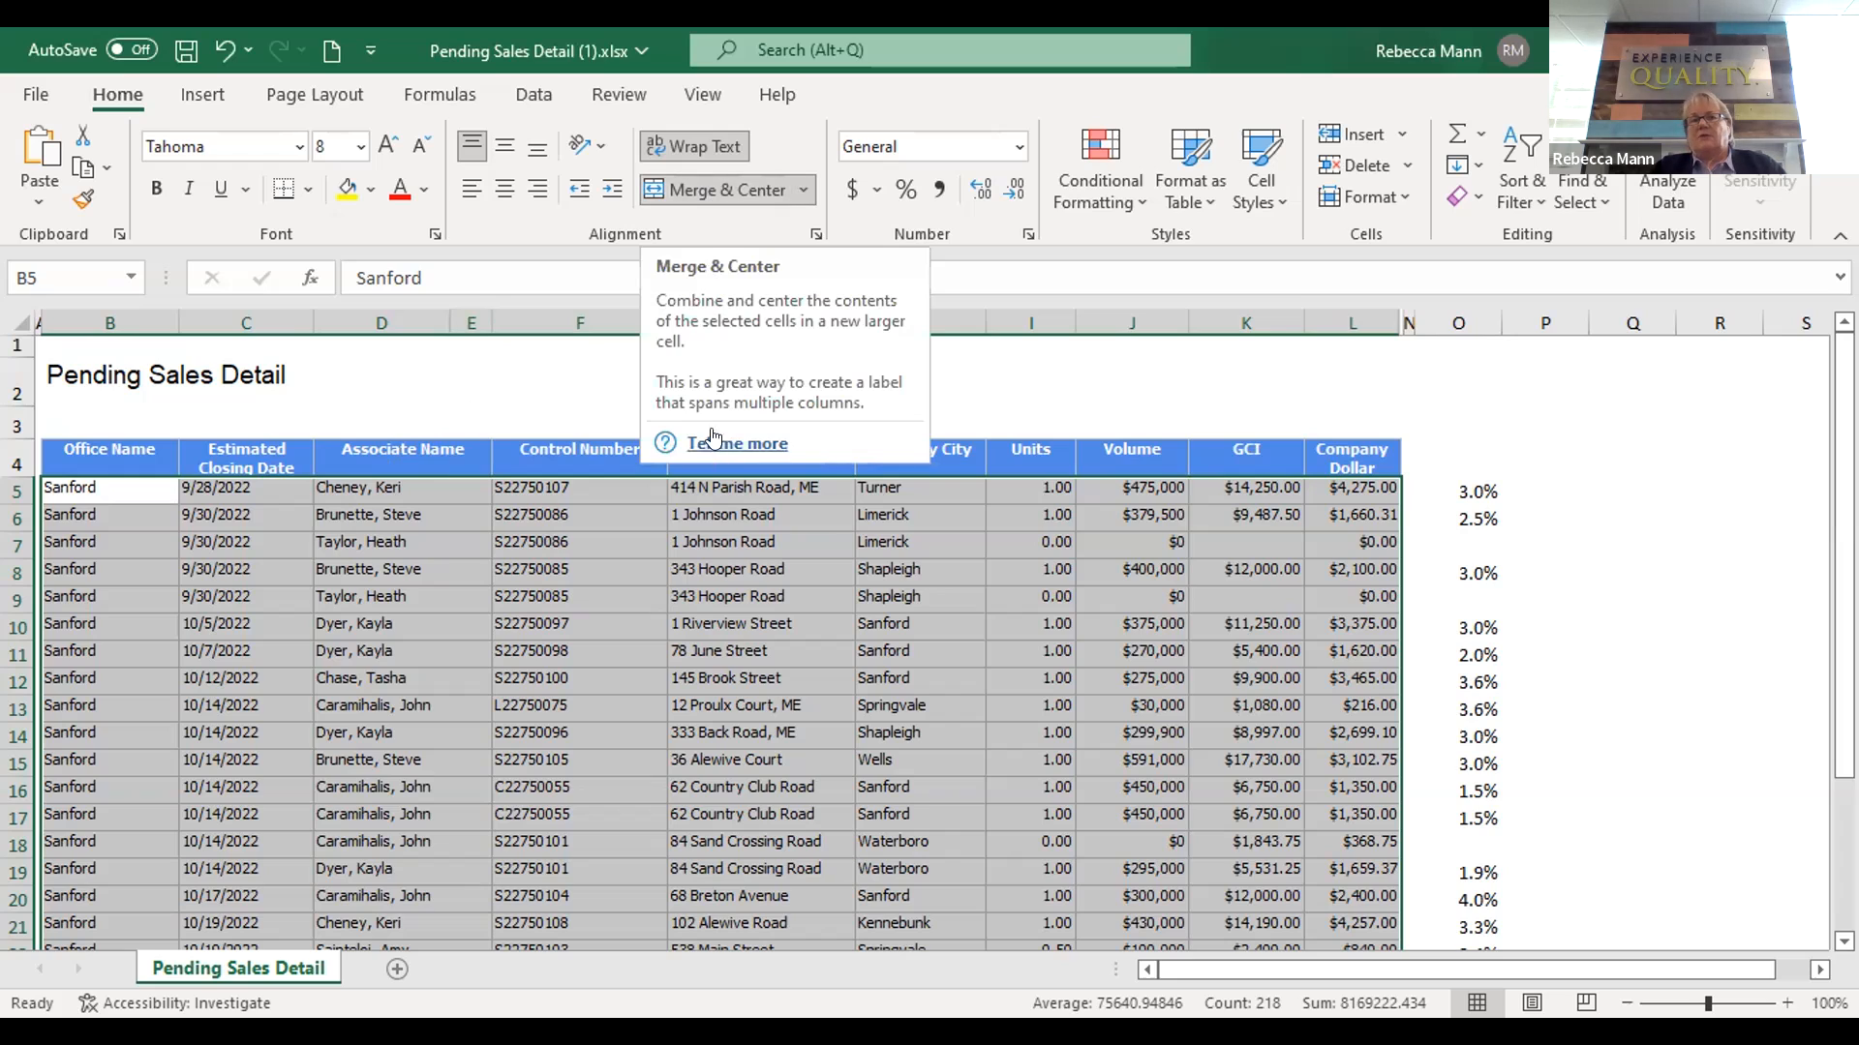
Unmerge all merged cells across the entire worksheet
{"action": "left_click", "coordinate": [11, 319]}
{"action": "left_click", "coordinate": [706, 187]}
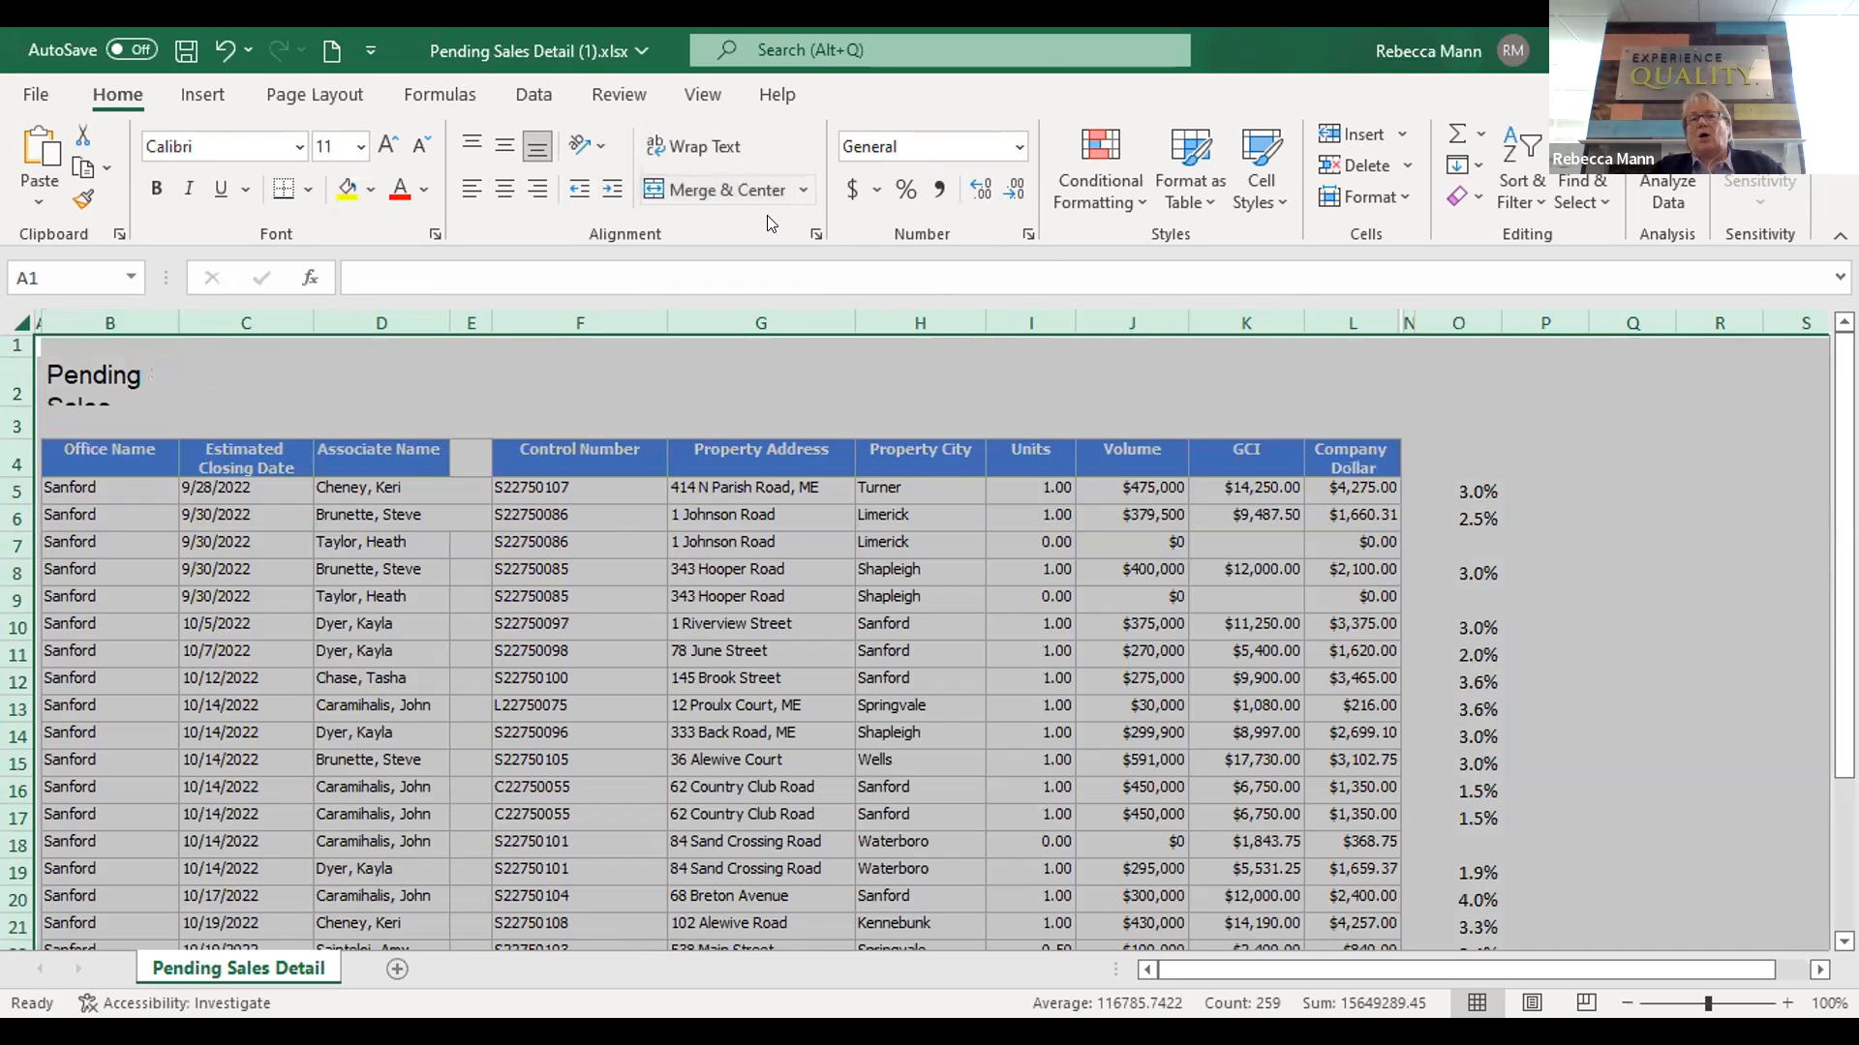
{"action": "left_click_drag", "start_coordinate": [1646, 433], "coordinate": [1646, 457]}
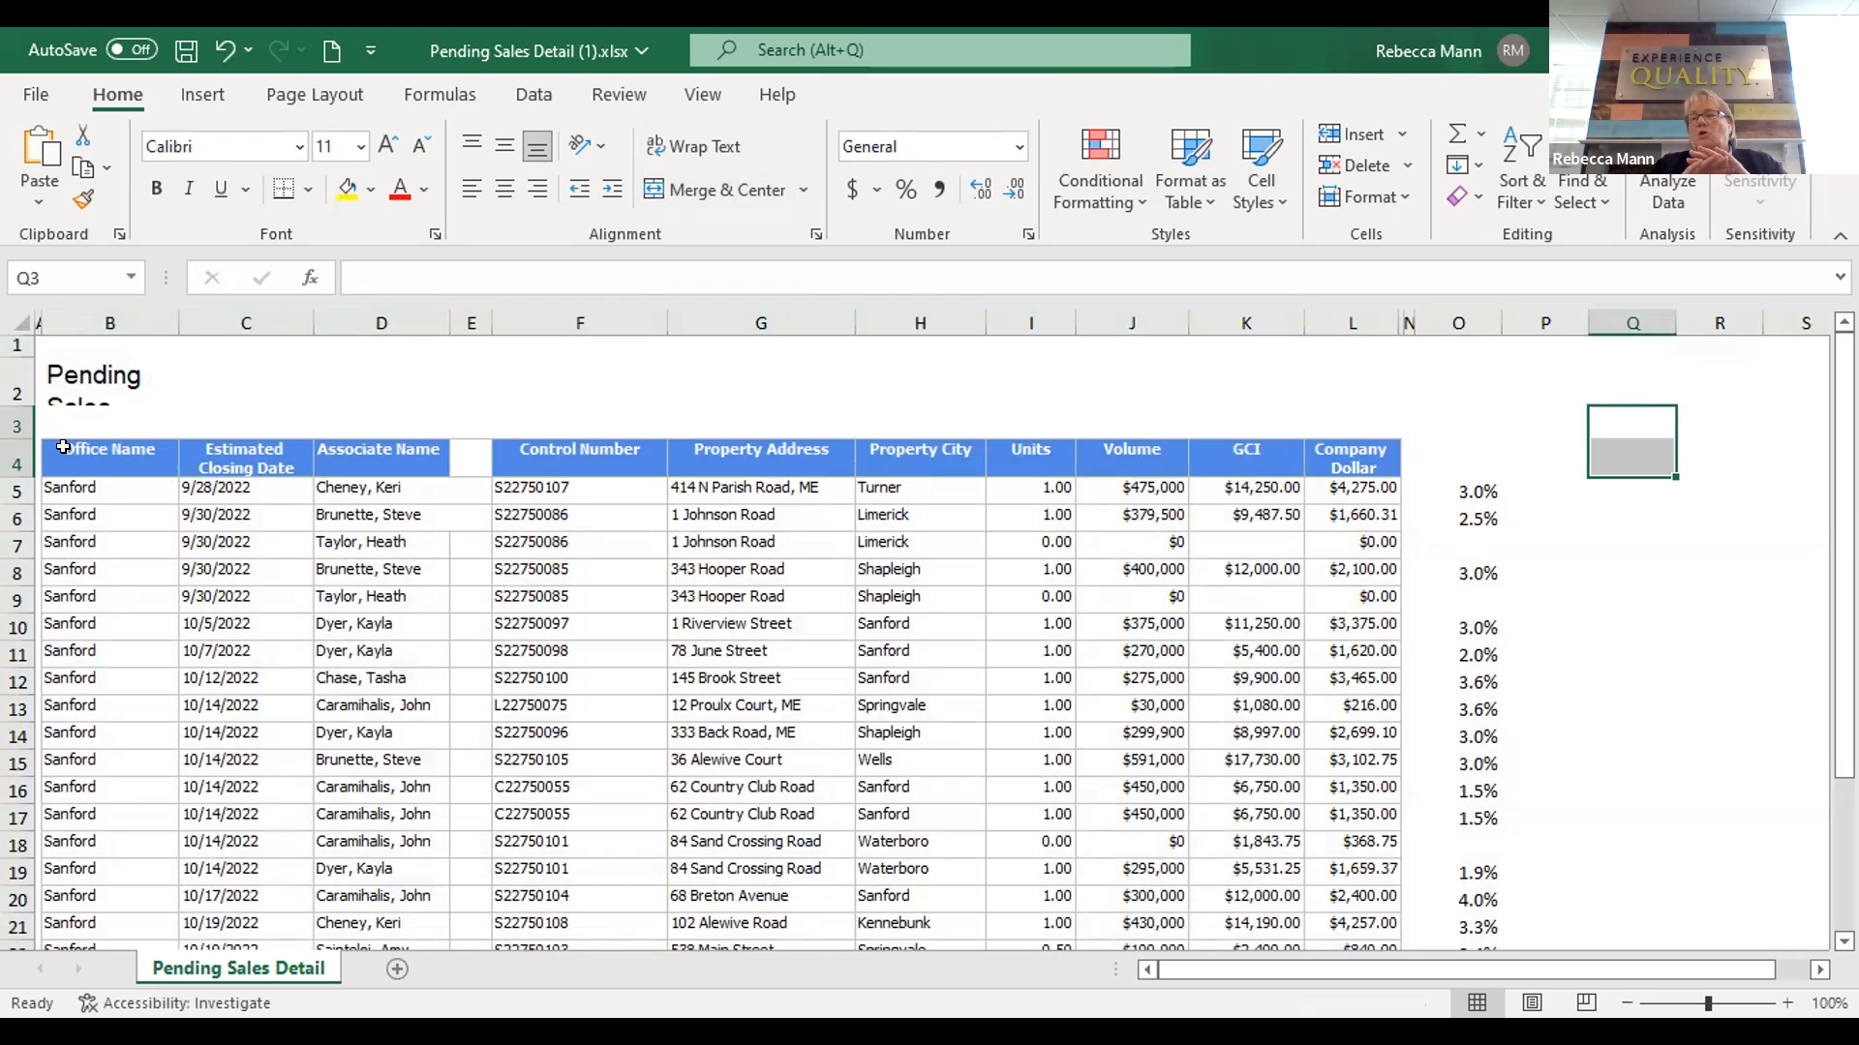
Custom sort the range B4:L26 by Associate Name from A to Z, treating the first row as headers
{"action": "left_click_drag", "start_coordinate": [96, 450], "coordinate": [1338, 976]}
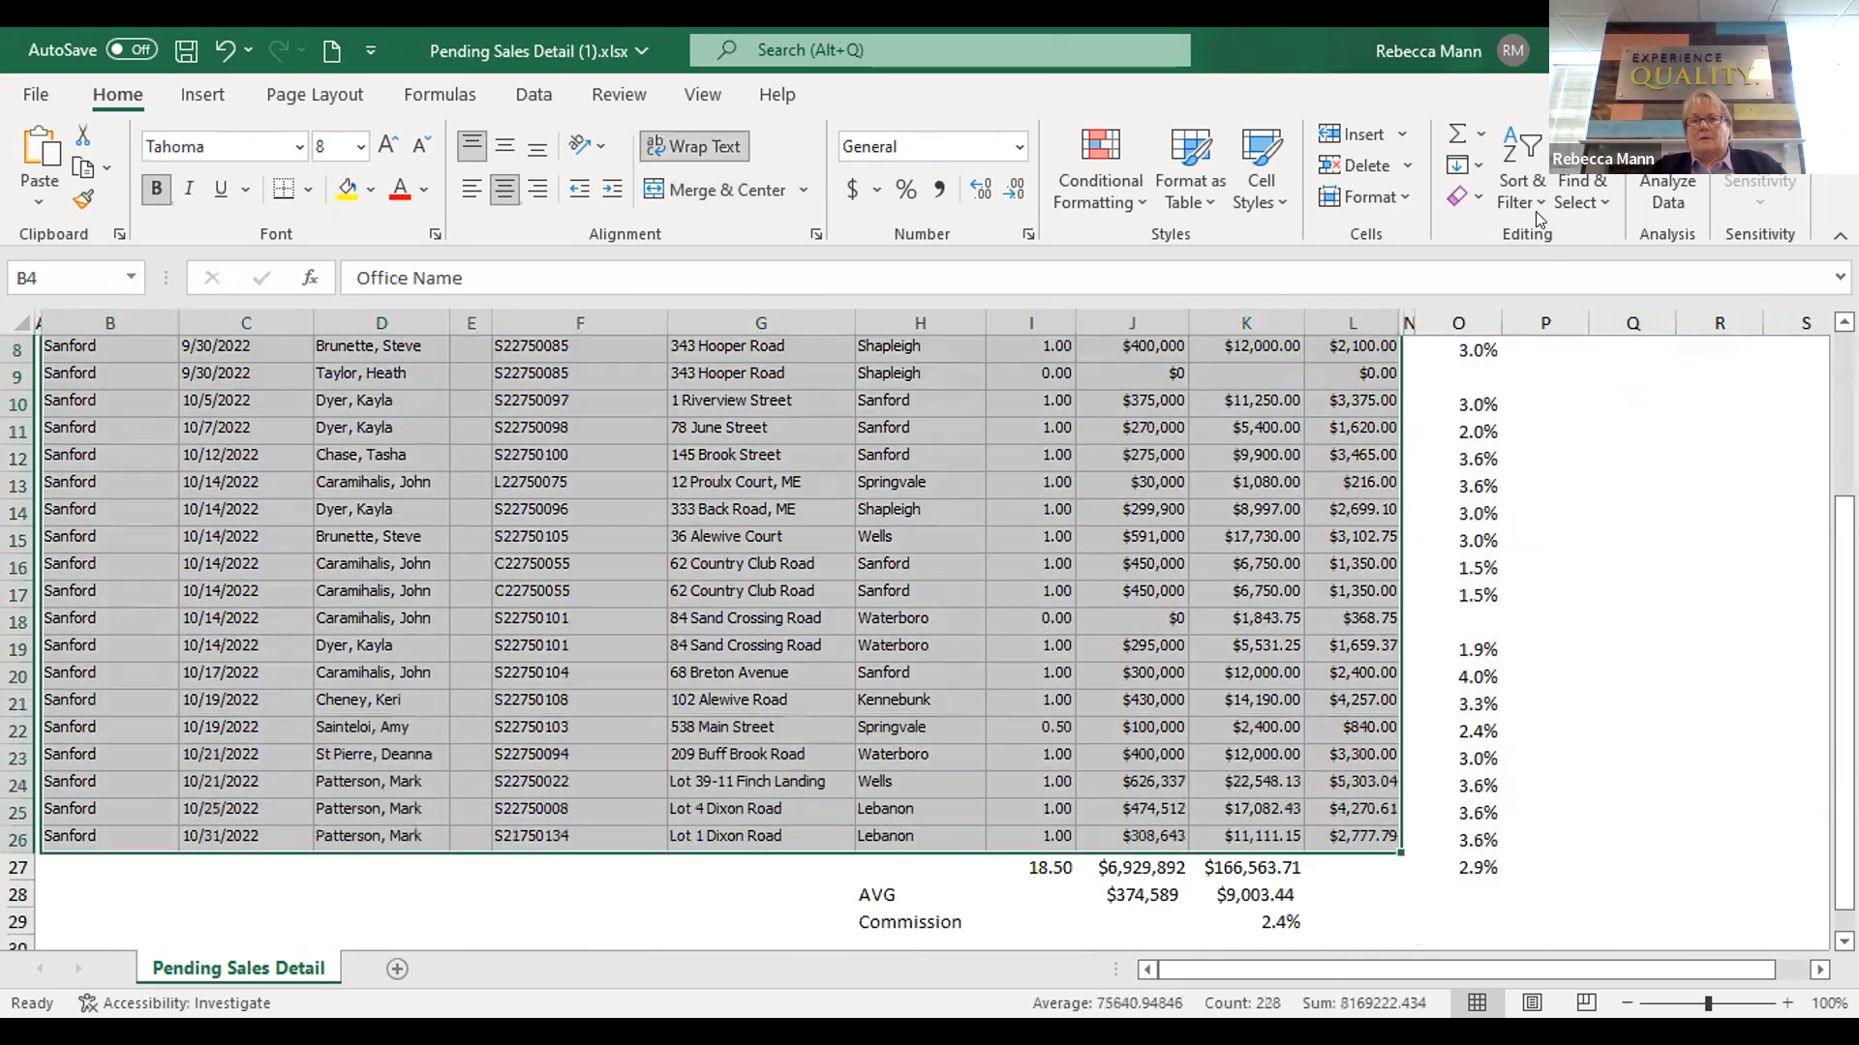
{"action": "left_click", "coordinate": [1546, 215]}
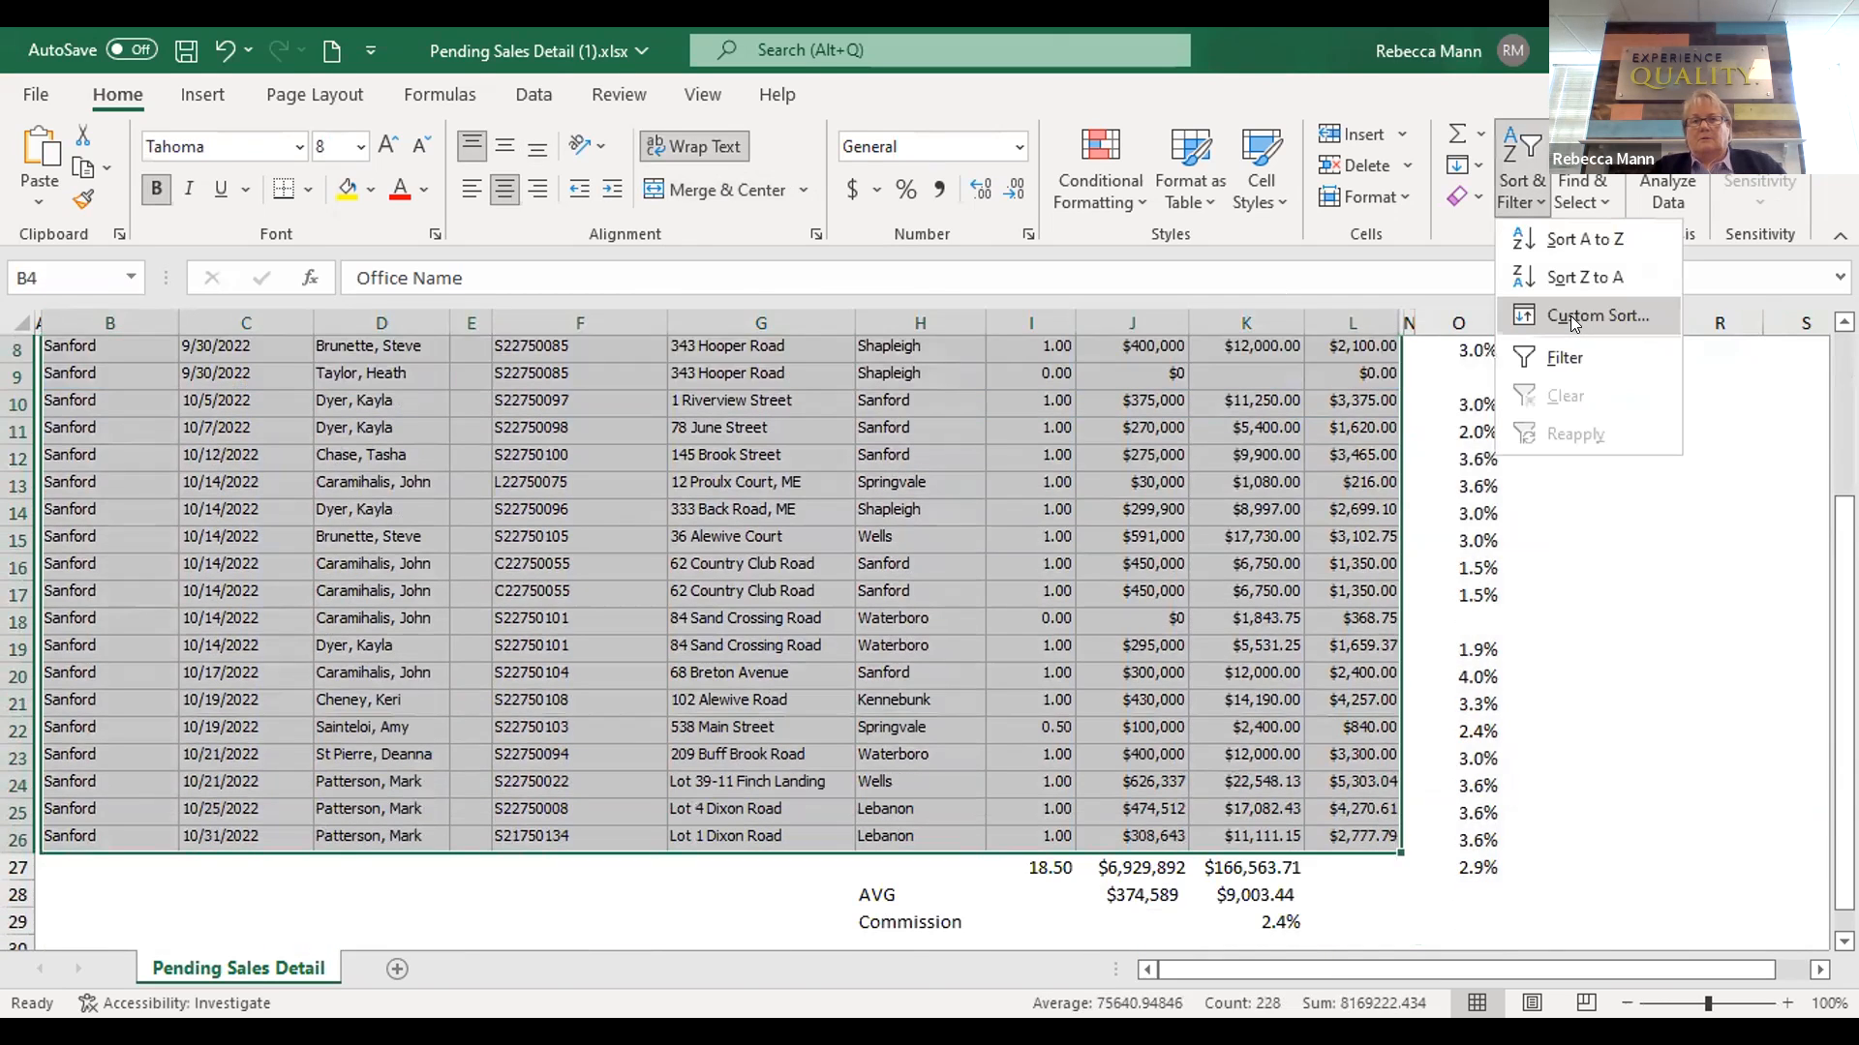
{"action": "left_click", "coordinate": [1570, 315]}
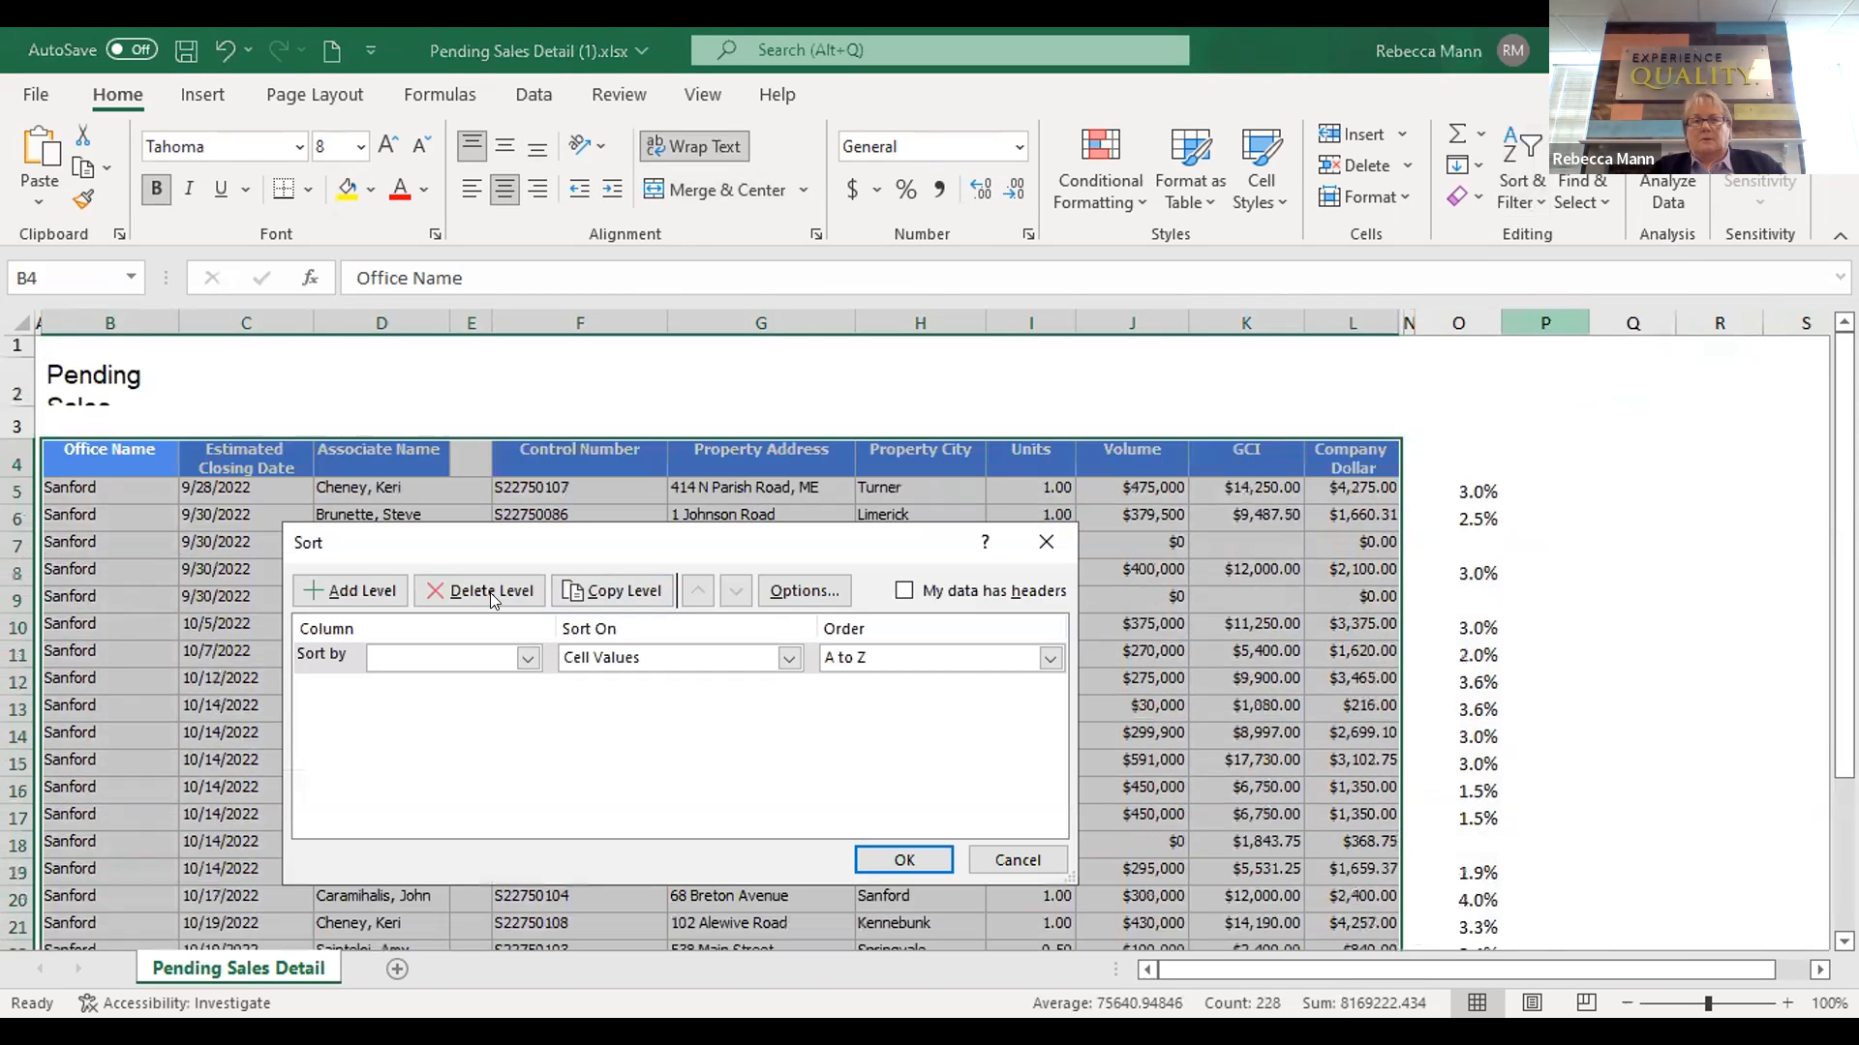
{"action": "left_click", "coordinate": [902, 590]}
{"action": "left_click", "coordinate": [527, 660]}
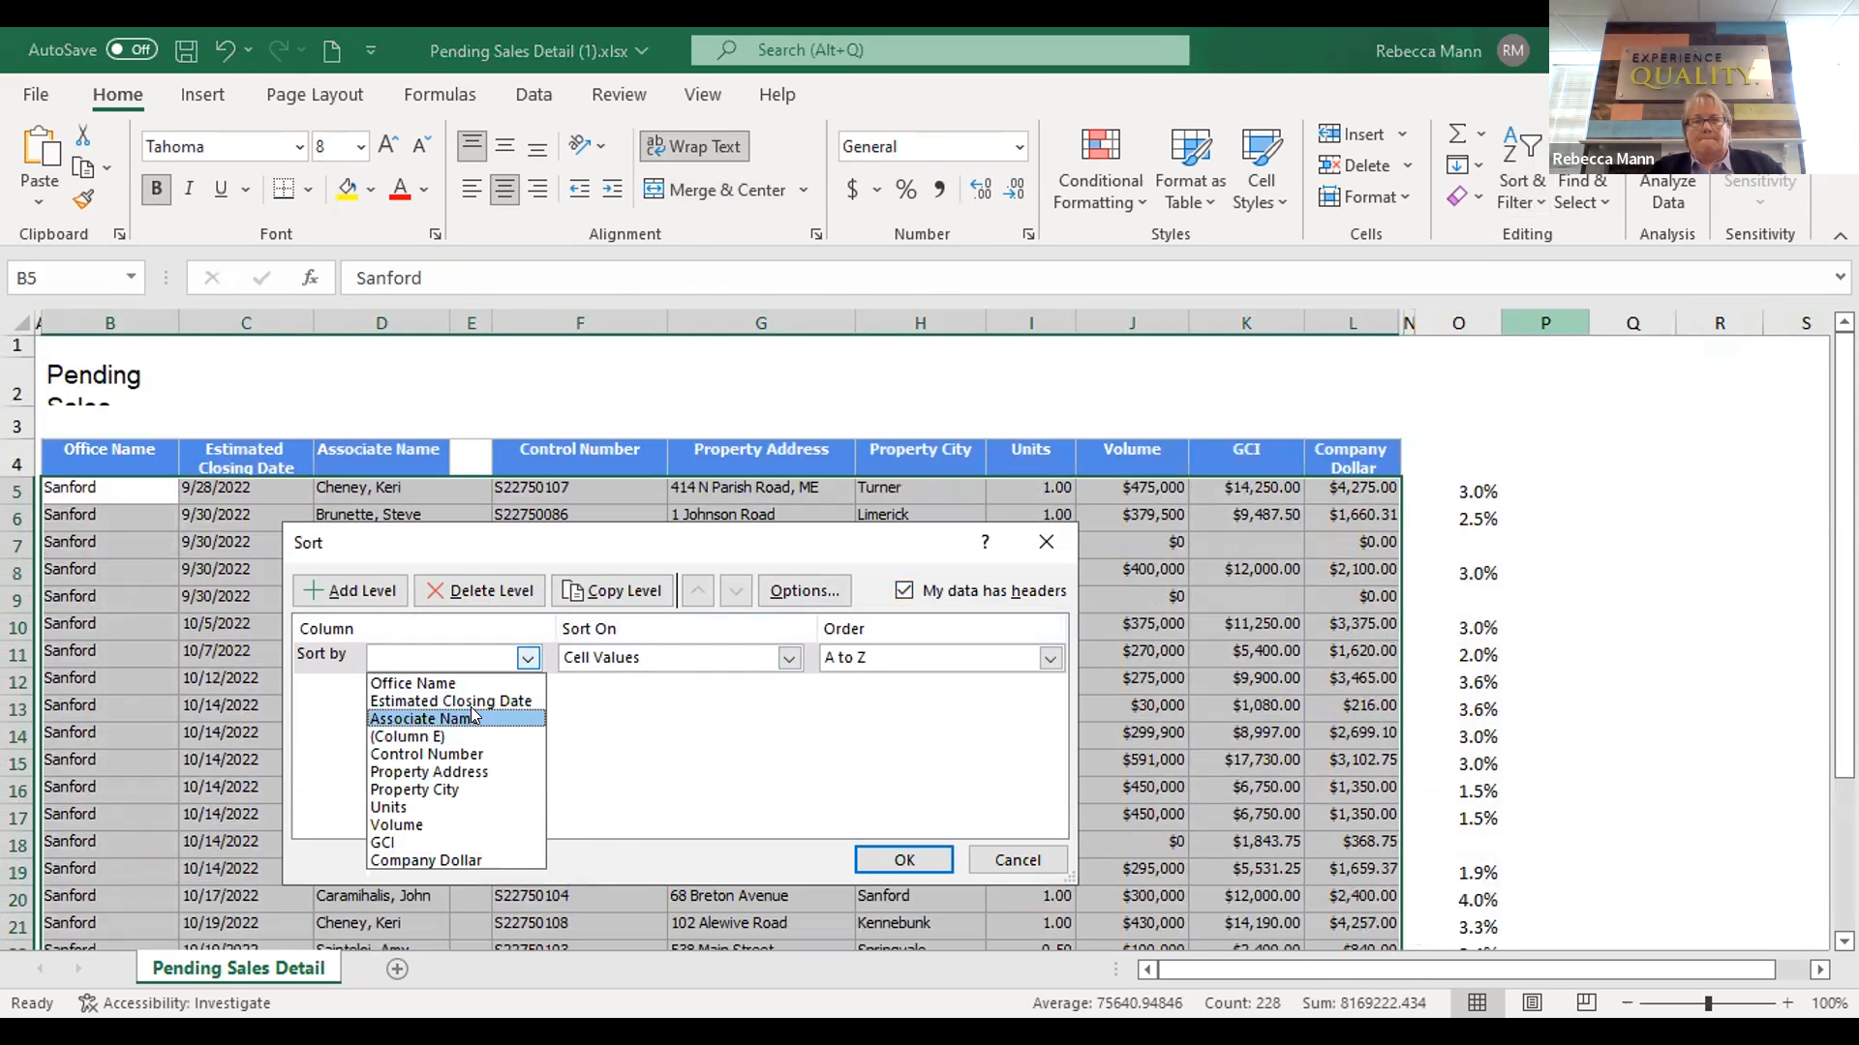
{"action": "left_click", "coordinate": [473, 718]}
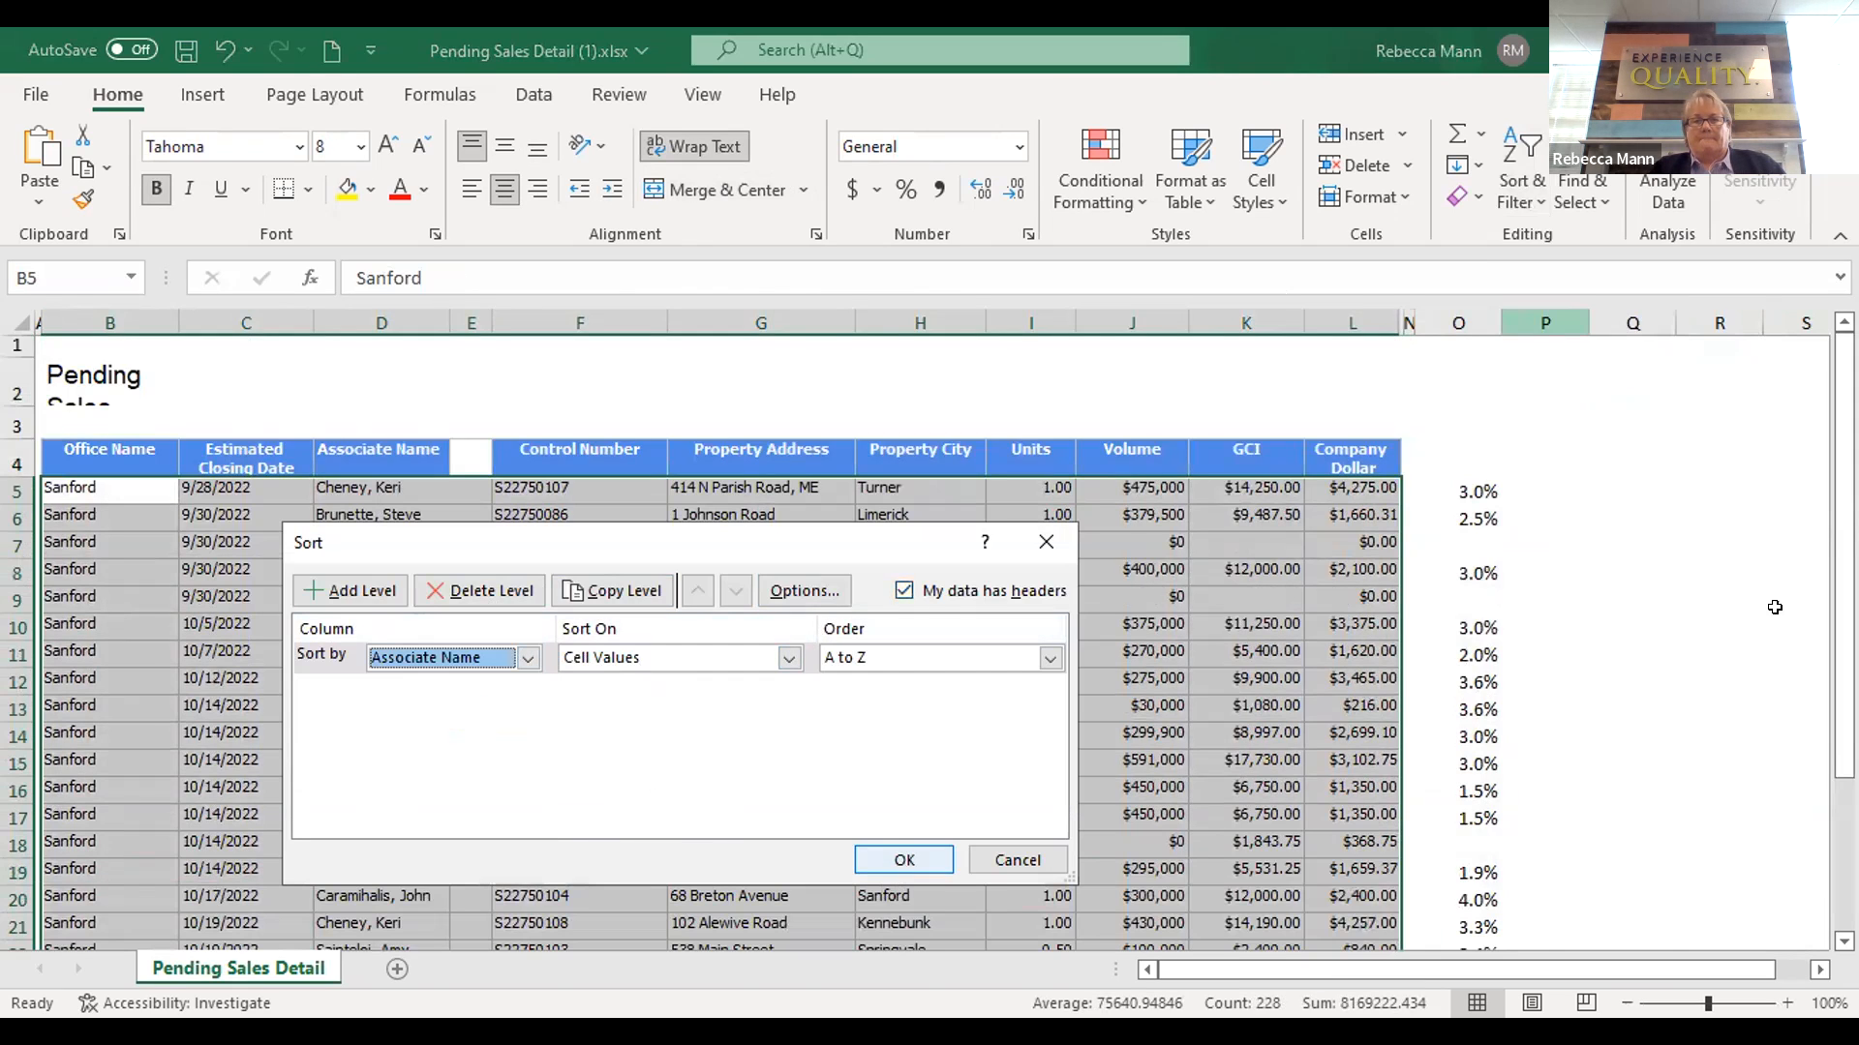
{"action": "left_click", "coordinate": [902, 861]}
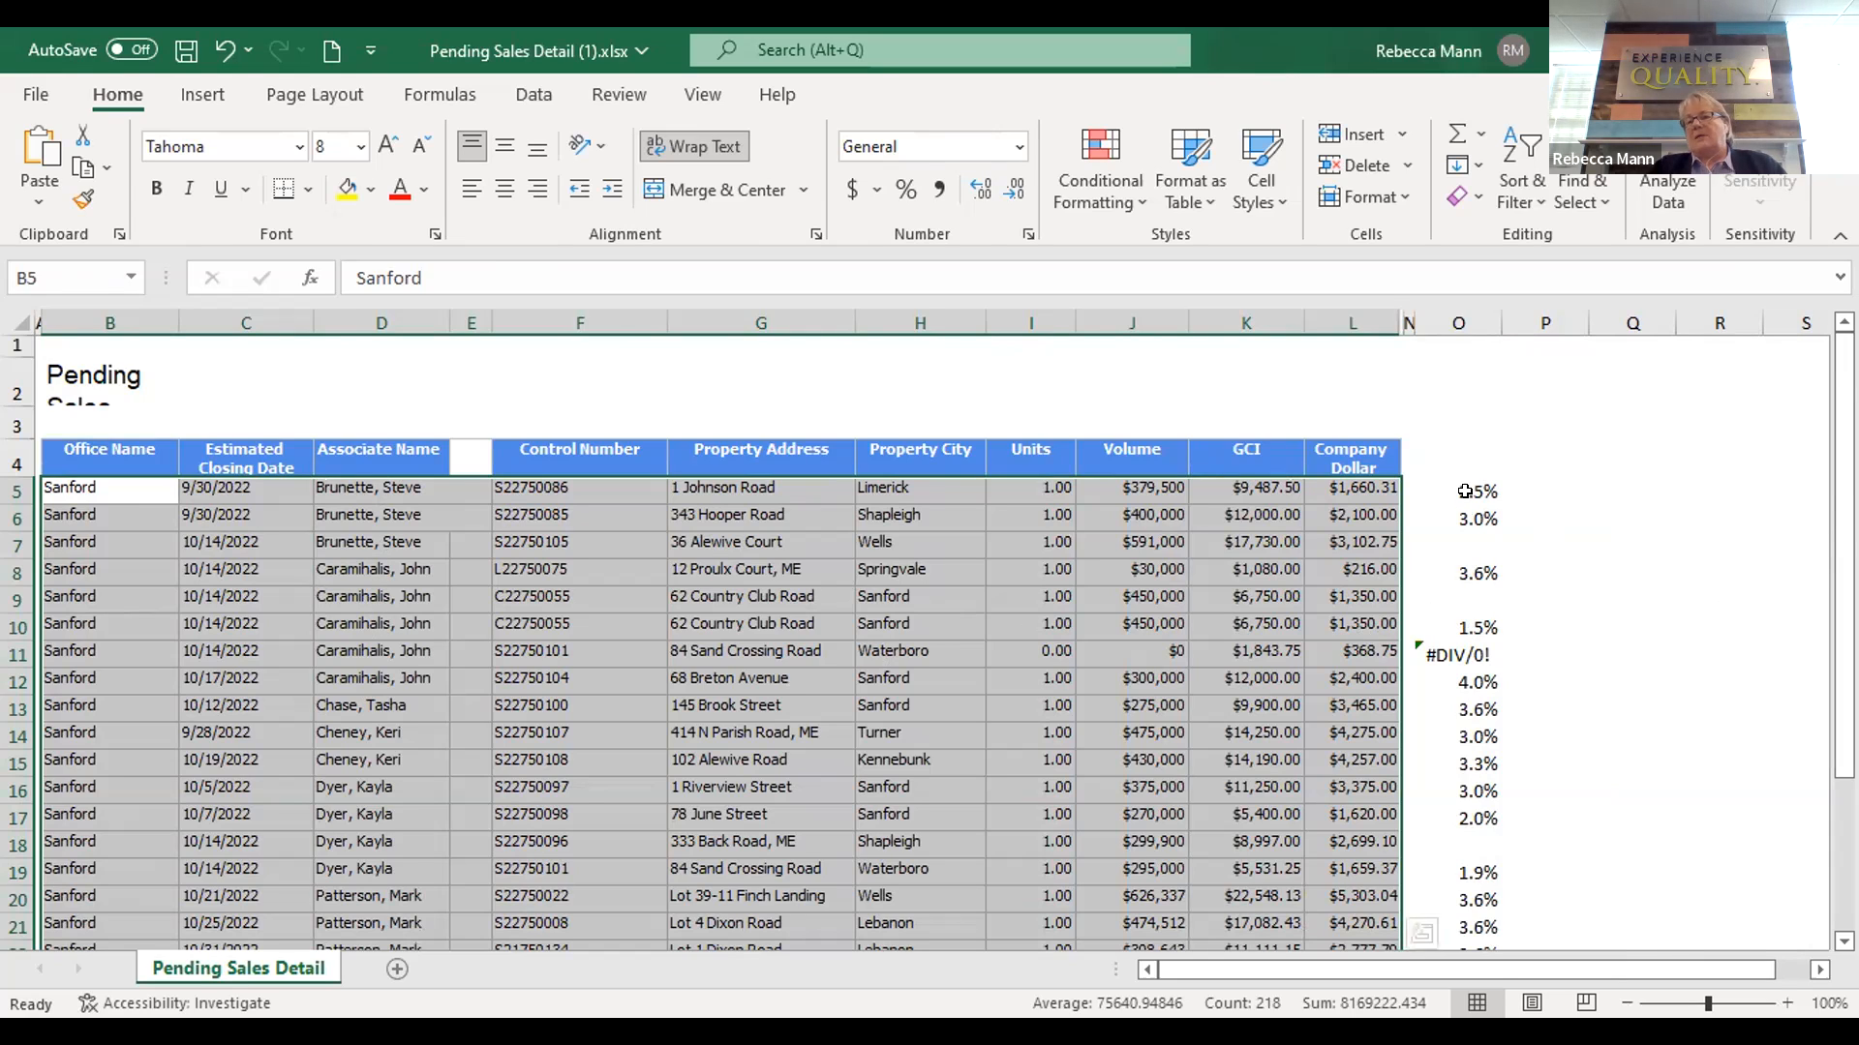
Delete column O containing the per-sale commission percentages
{"action": "left_click", "coordinate": [1460, 312]}
{"action": "right_click", "coordinate": [1476, 590]}
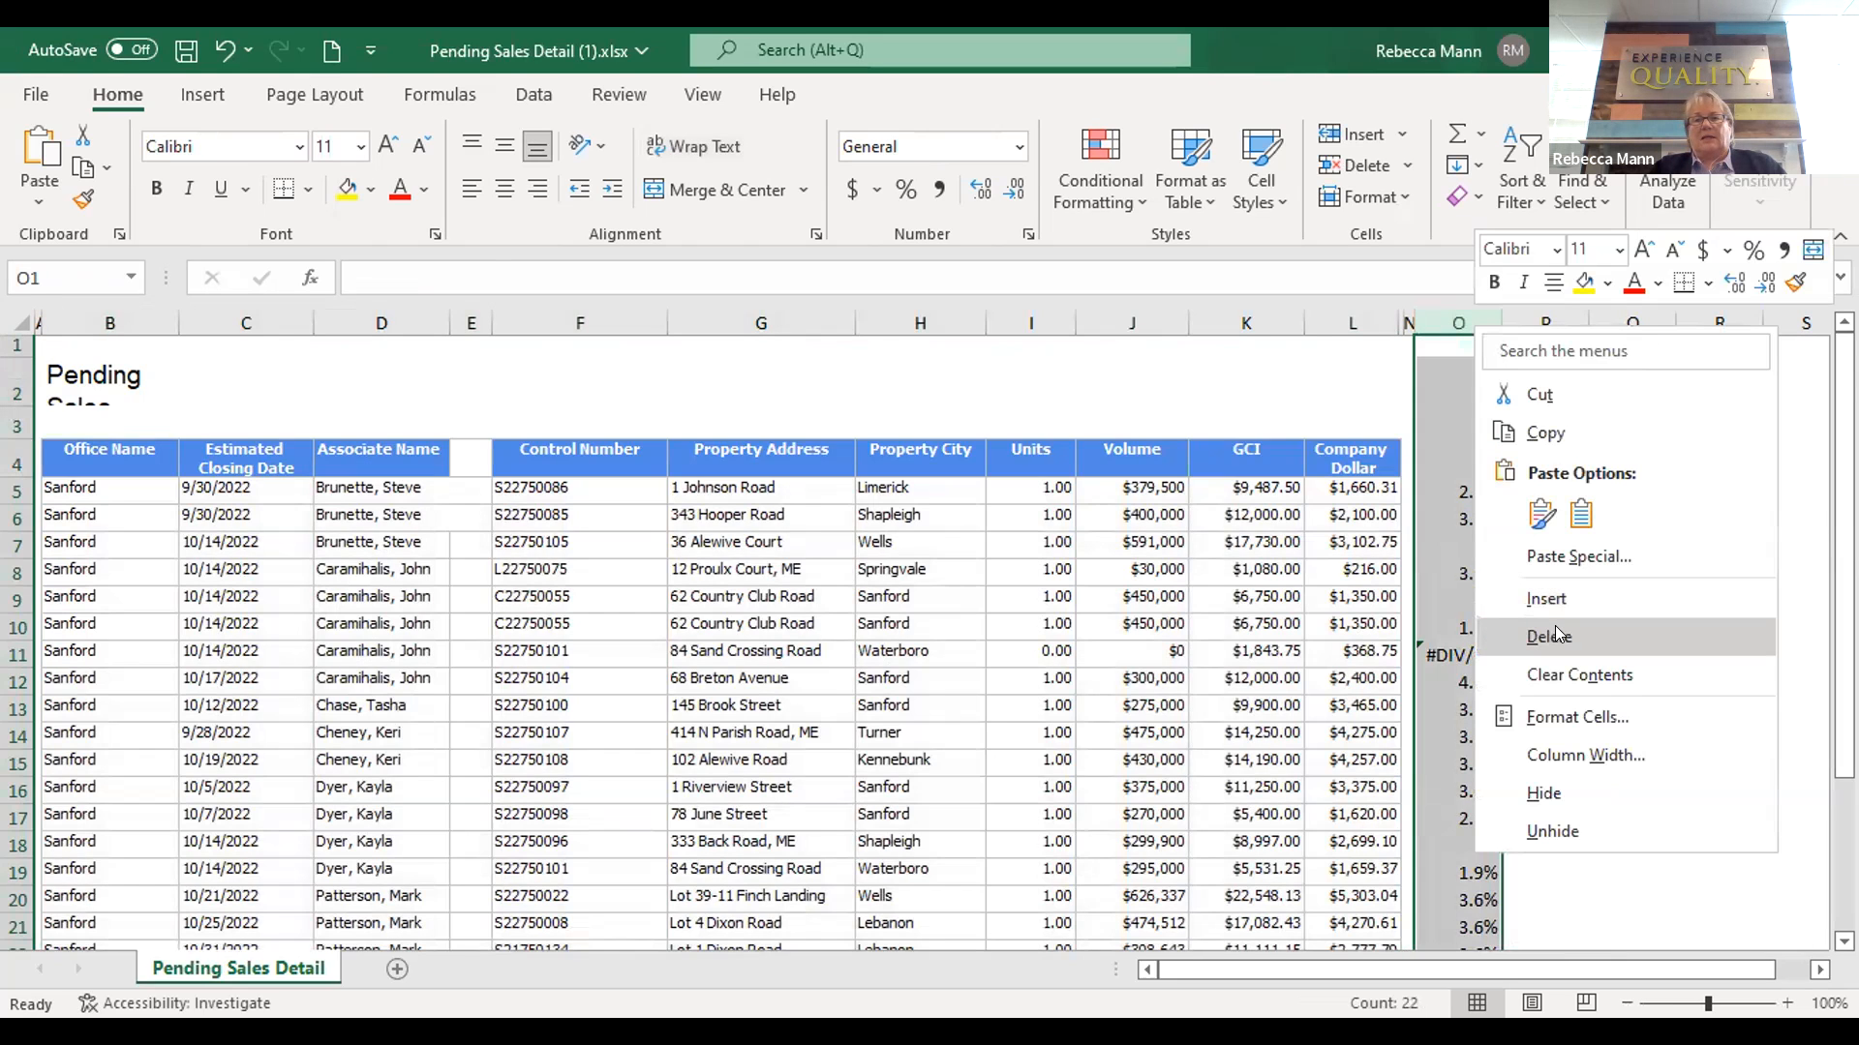
{"action": "left_click", "coordinate": [1549, 636]}
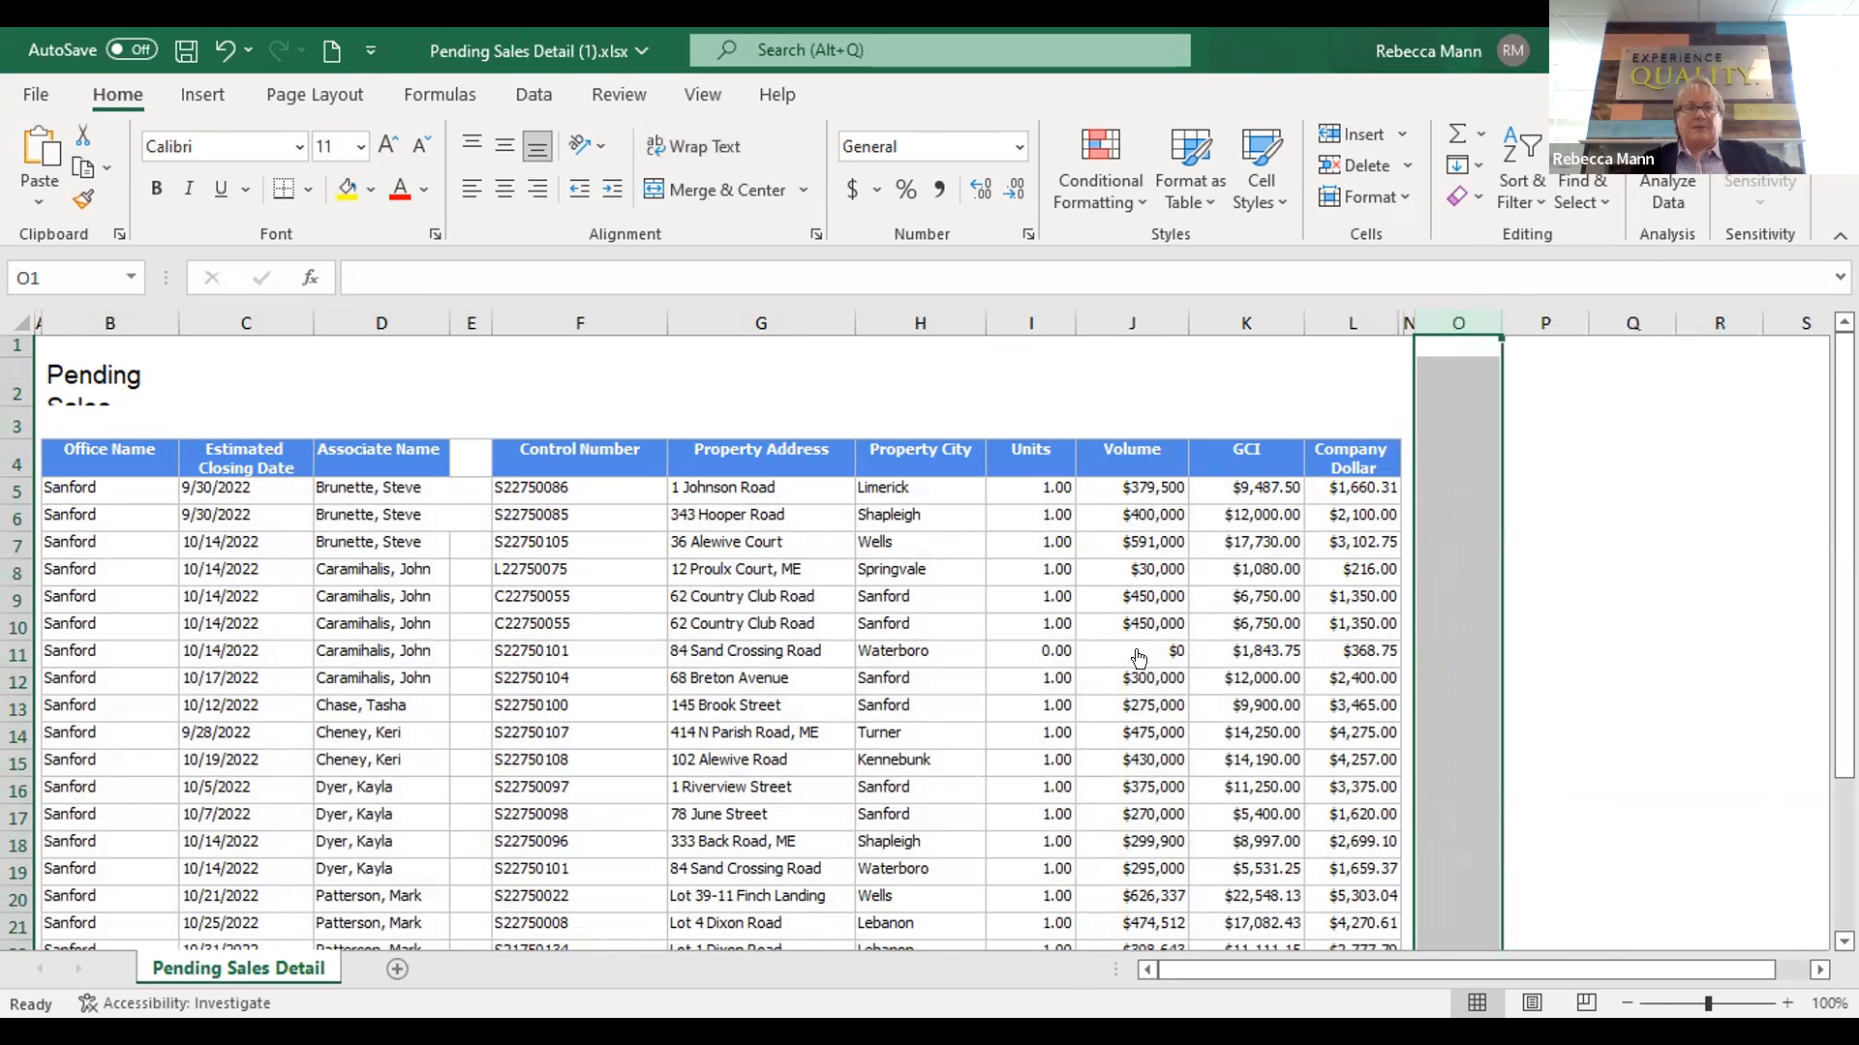
Delete rows 25 and 26, the two zero-unit, zero-volume sales just above the totals
{"action": "scroll", "coordinate": [1322, 602], "scroll_direction": "down", "scroll_amount": 7}
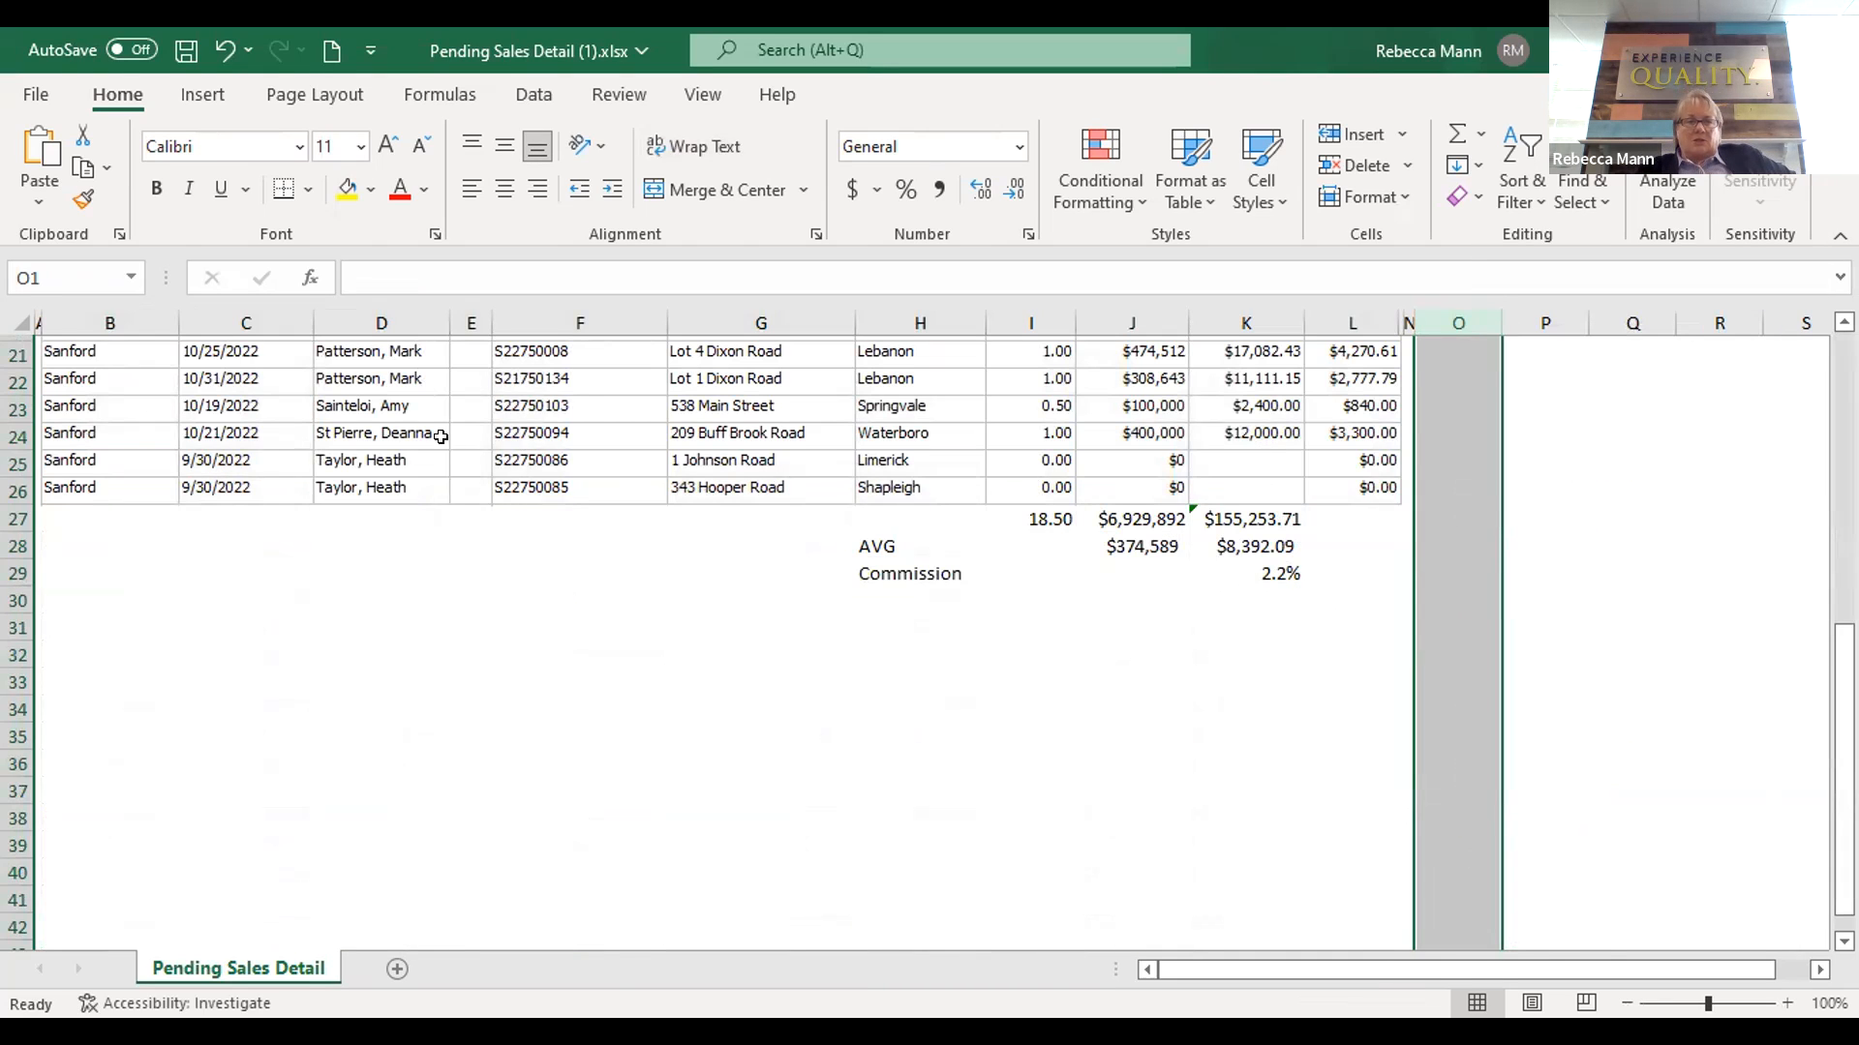
{"action": "left_click_drag", "start_coordinate": [12, 456], "coordinate": [19, 489]}
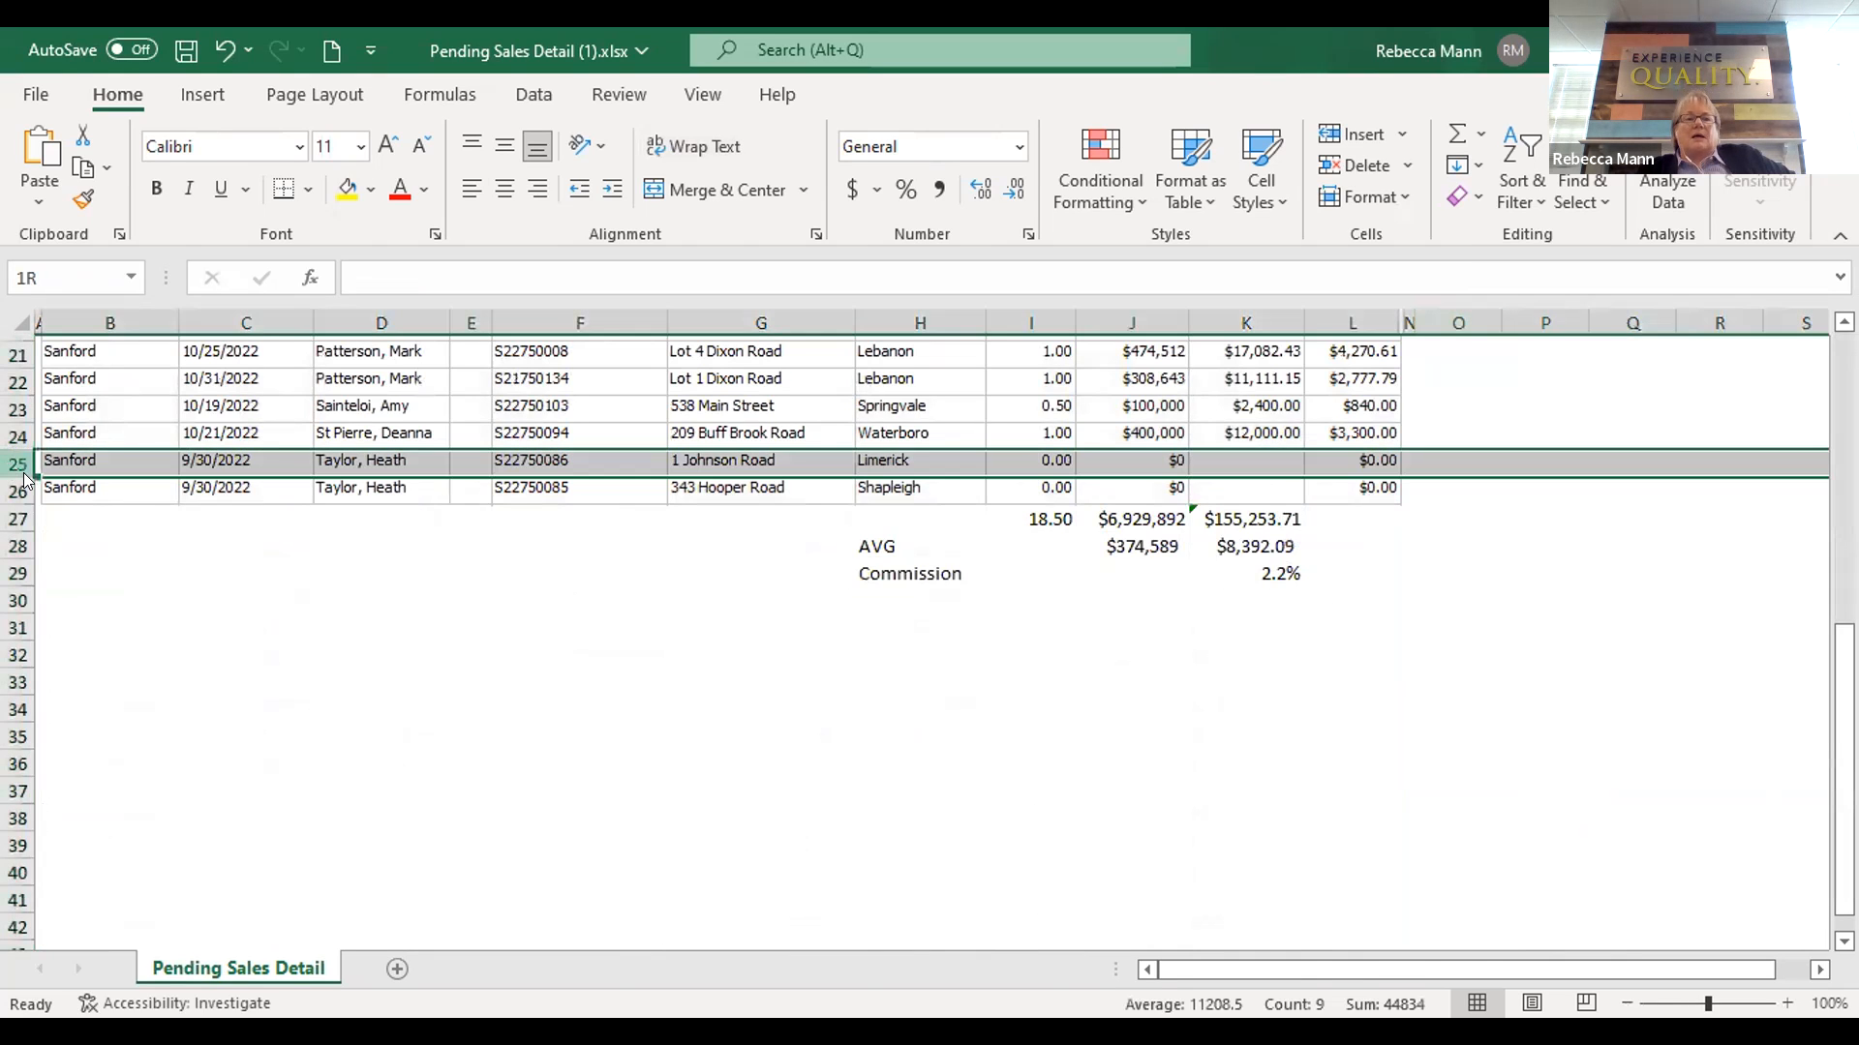
{"action": "right_click", "coordinate": [29, 465]}
{"action": "left_click", "coordinate": [101, 762]}
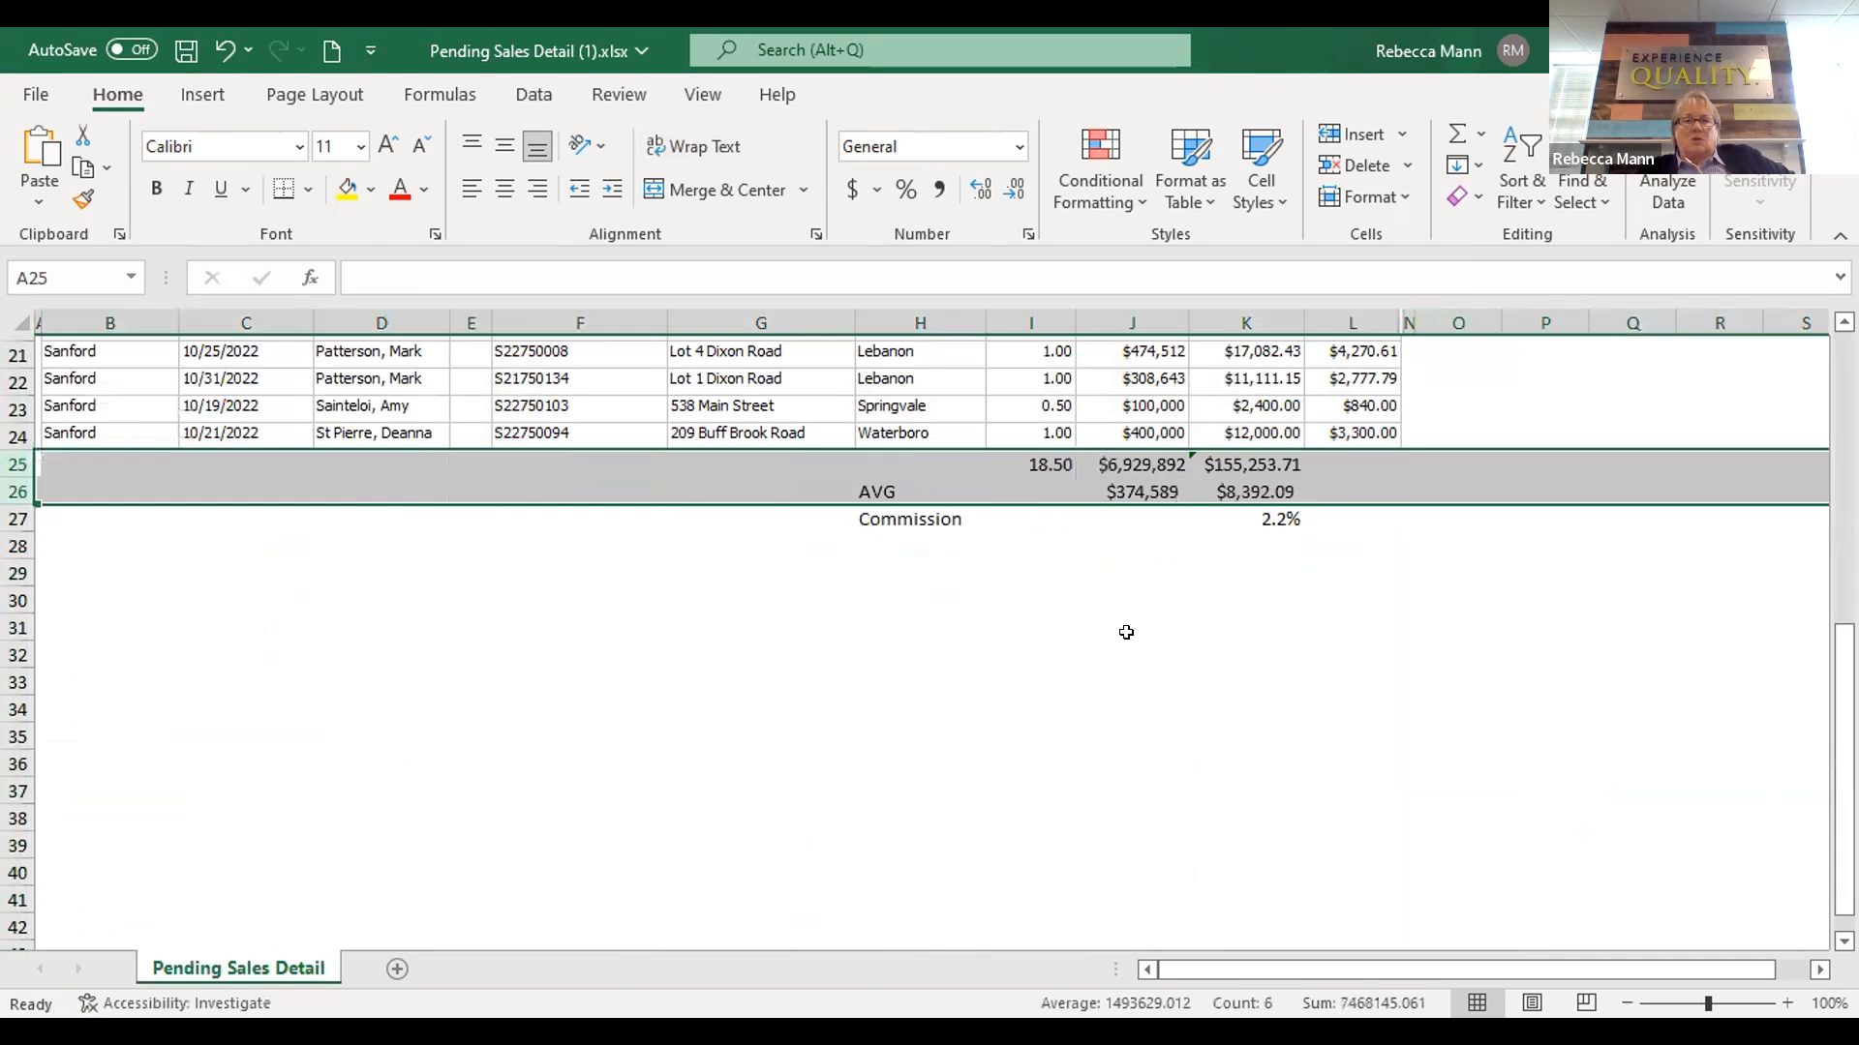
{"action": "left_click", "coordinate": [1126, 629]}
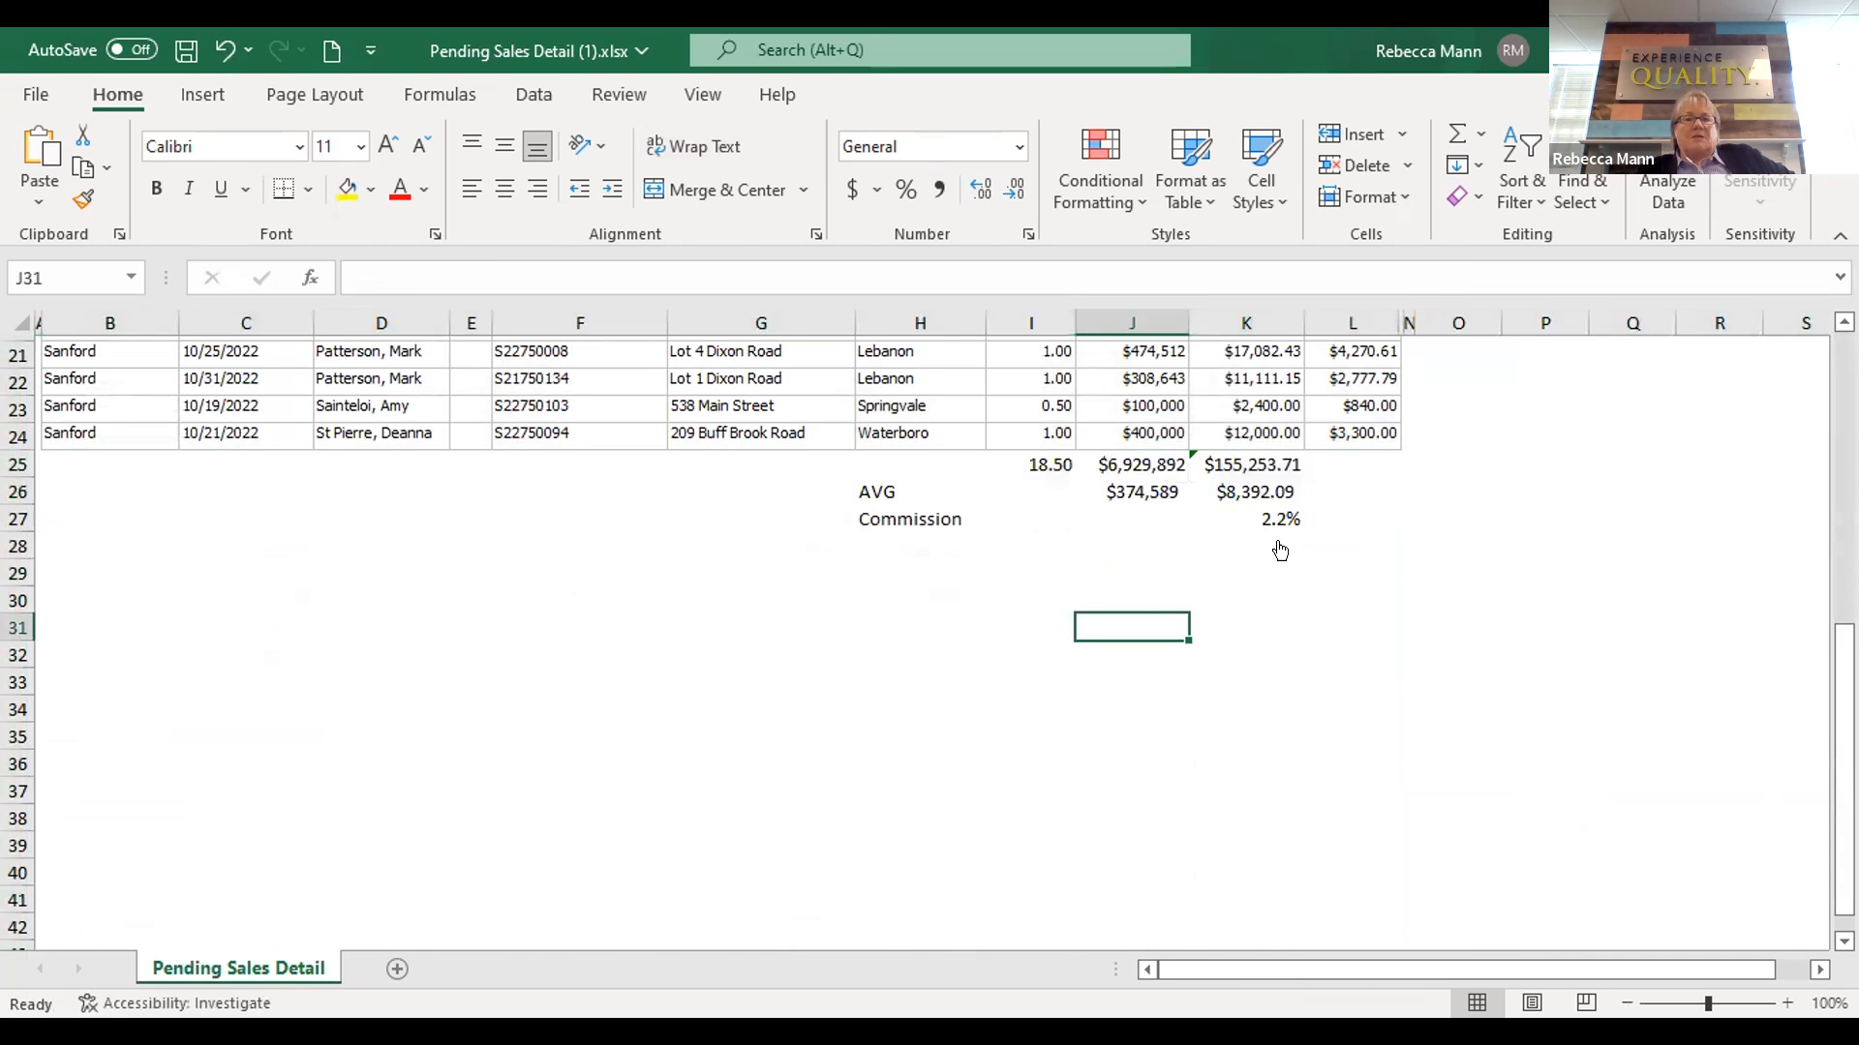
{"action": "scroll", "coordinate": [1278, 544], "scroll_direction": "up", "scroll_amount": 7}
{"action": "scroll", "coordinate": [1271, 573], "scroll_direction": "down", "scroll_amount": 2}
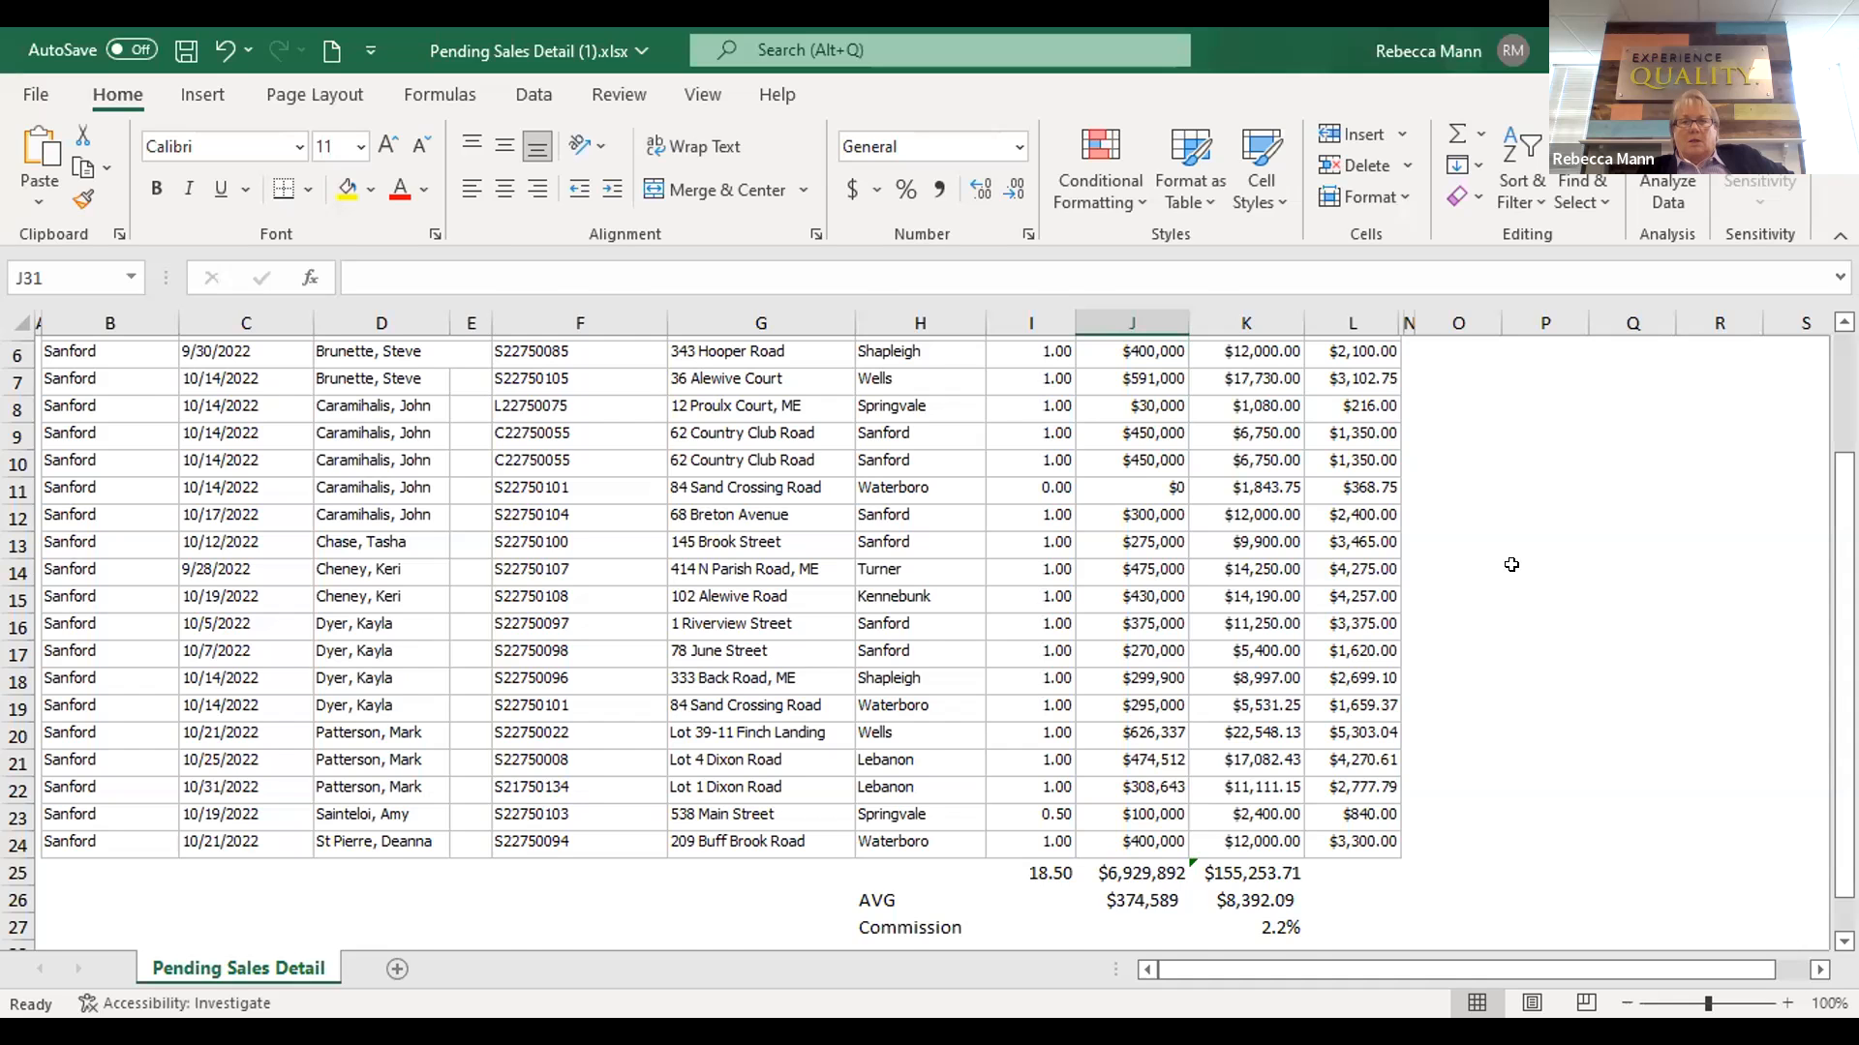
{"action": "scroll", "coordinate": [1511, 564], "scroll_direction": "up", "scroll_amount": 2}
{"action": "scroll", "coordinate": [1511, 564], "scroll_direction": "down", "scroll_amount": 2}
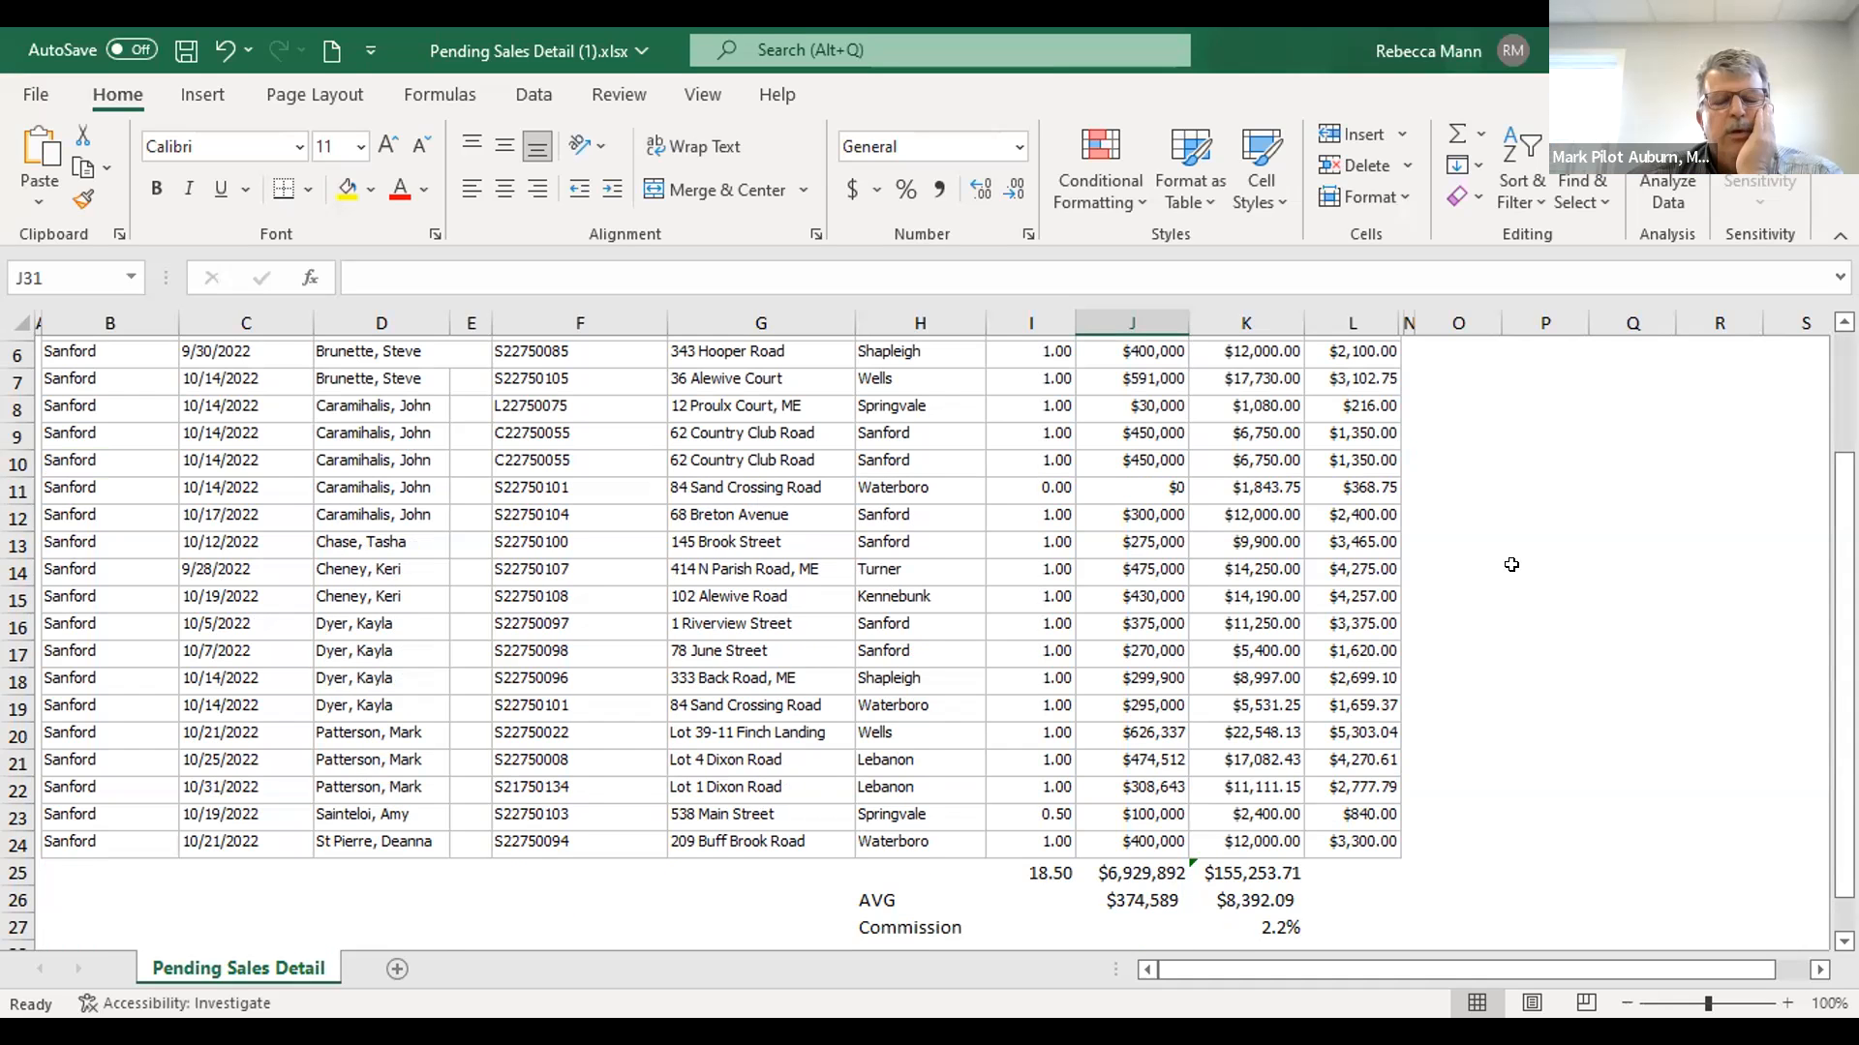
{"action": "scroll", "coordinate": [1517, 566], "scroll_direction": "up", "scroll_amount": 1}
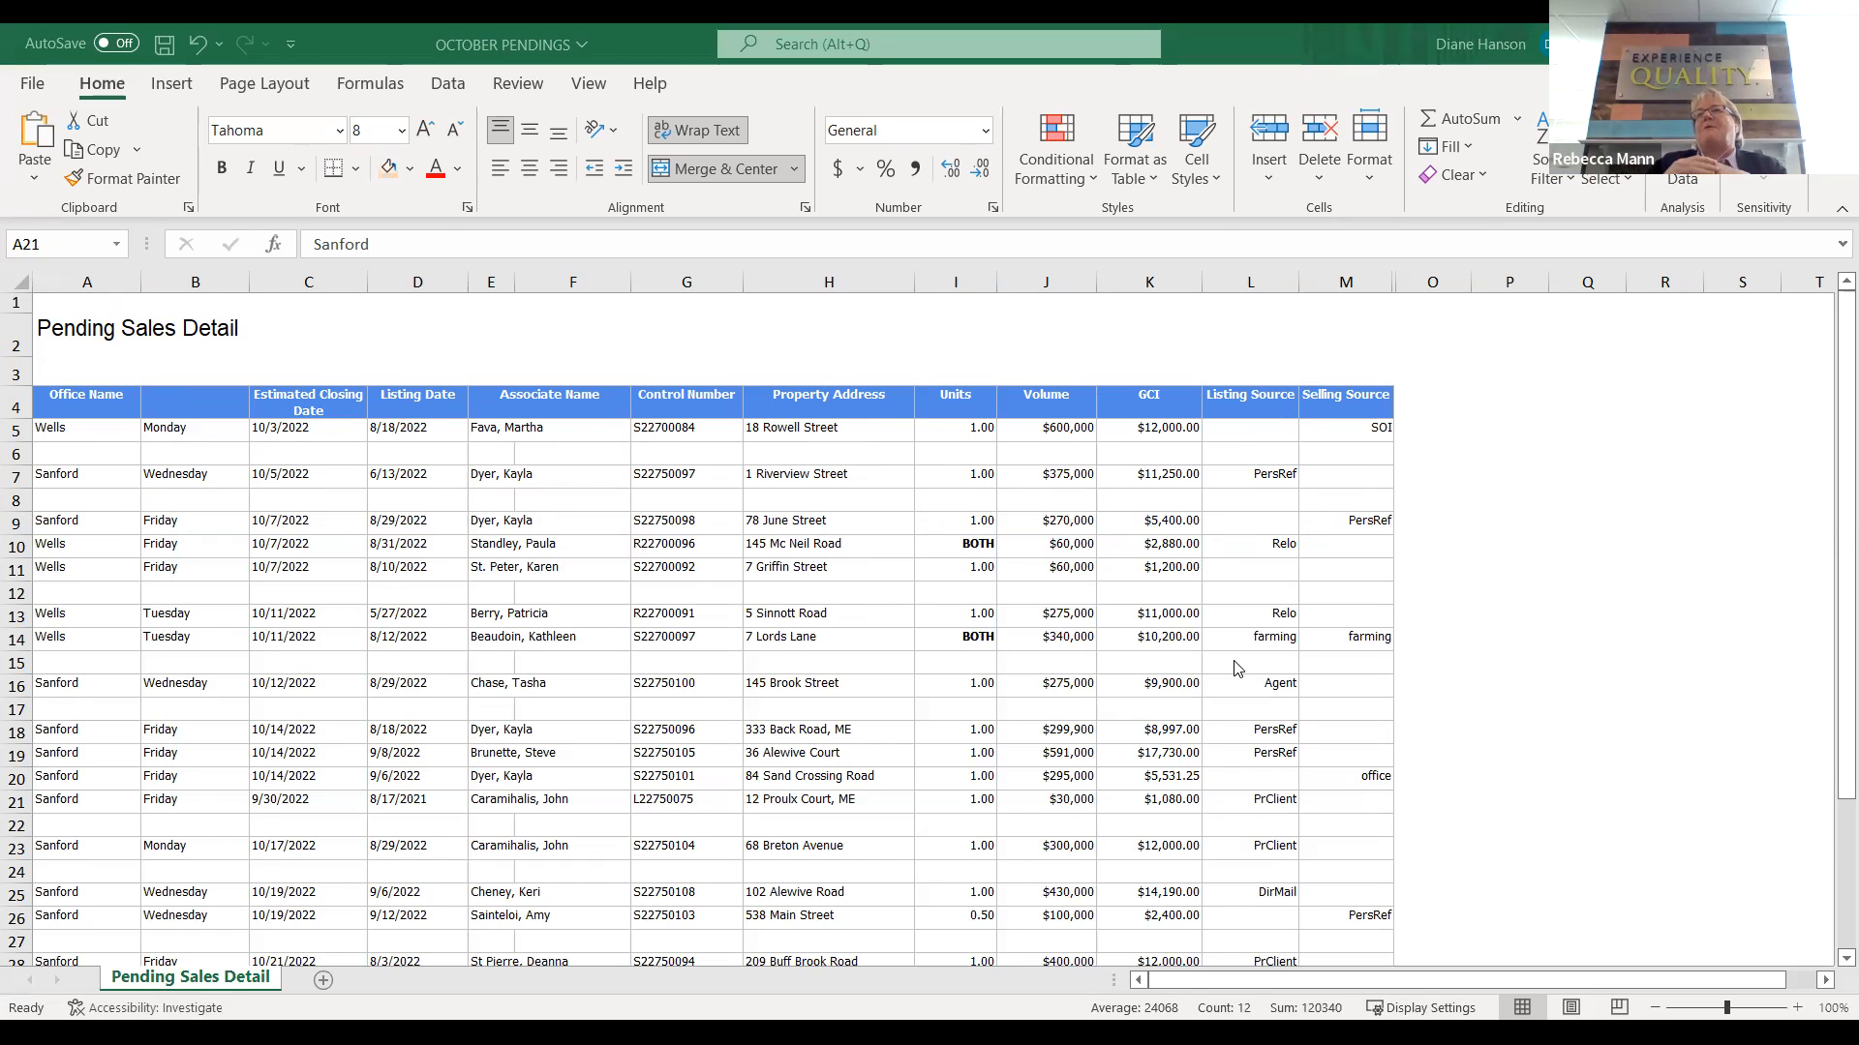
Examine the October pendings list from the title to the Total row, including the weekday, unit and listing and selling source columns
{"action": "scroll", "coordinate": [1238, 668], "scroll_direction": "down", "scroll_amount": 1}
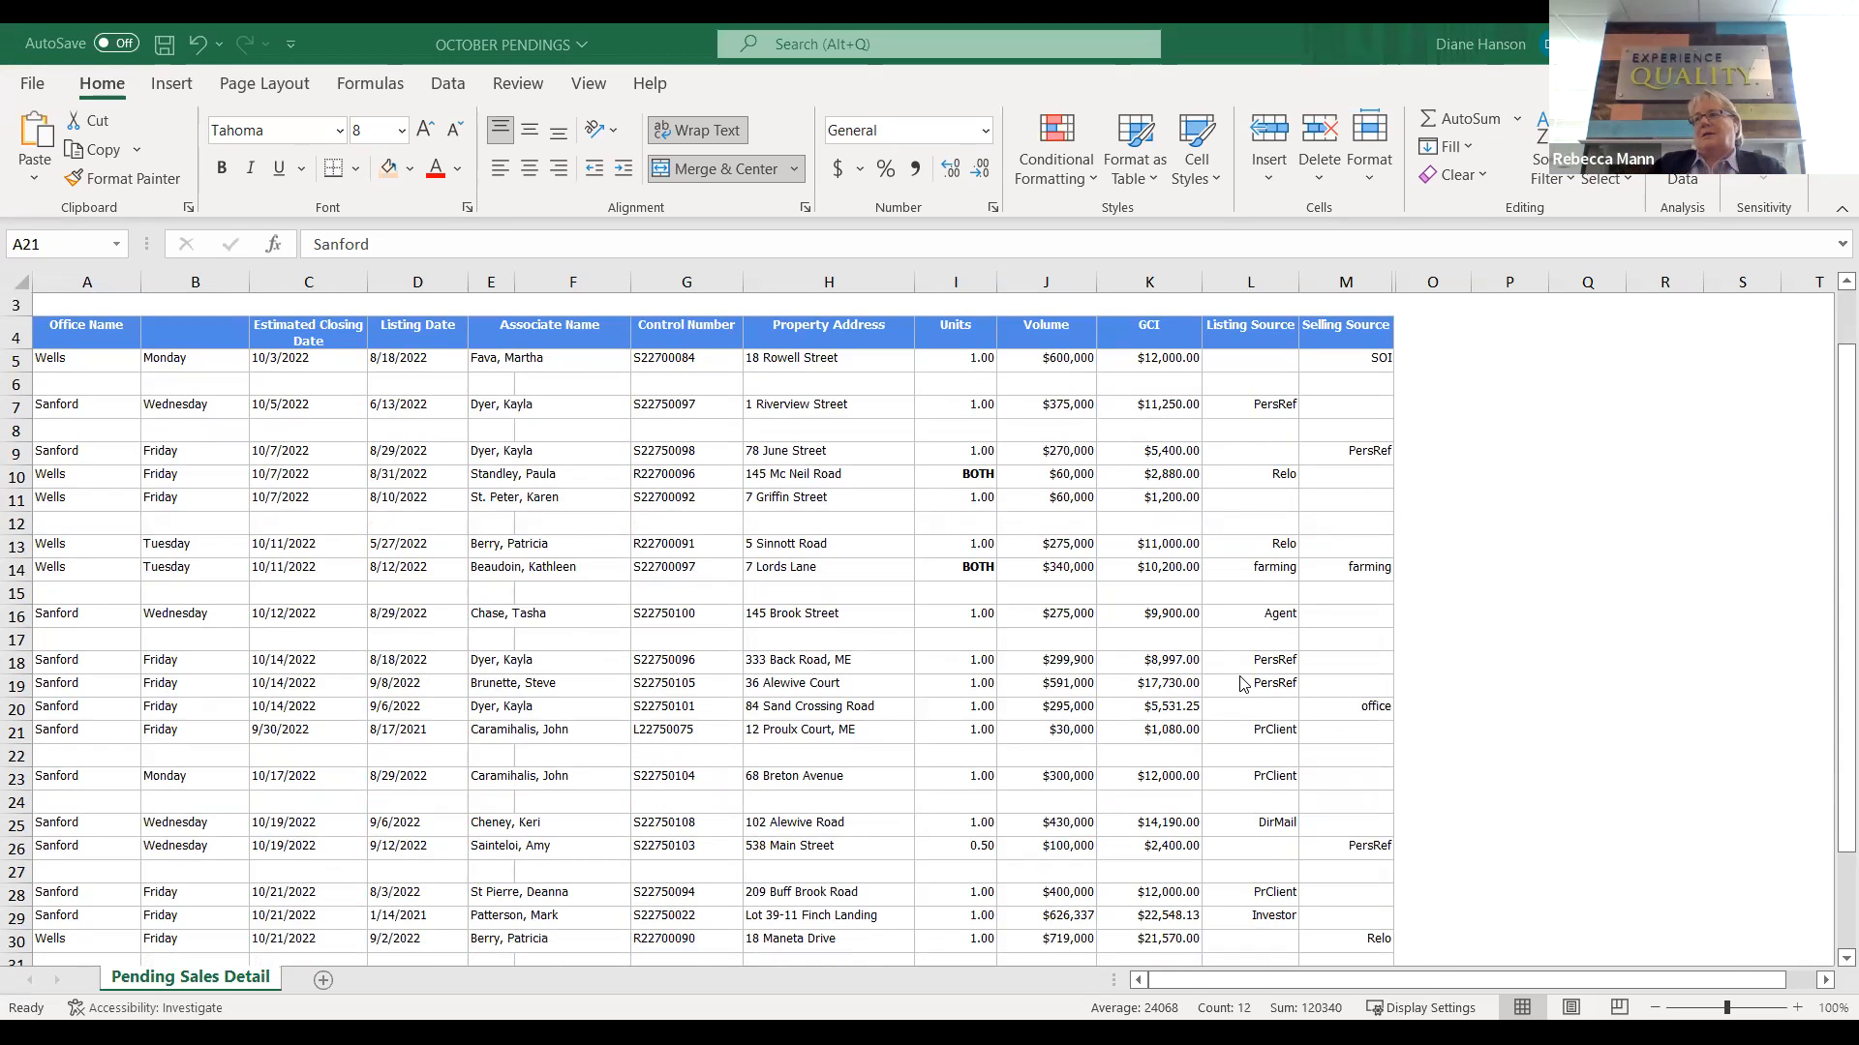
{"action": "scroll", "coordinate": [1239, 688], "scroll_direction": "down", "scroll_amount": 1}
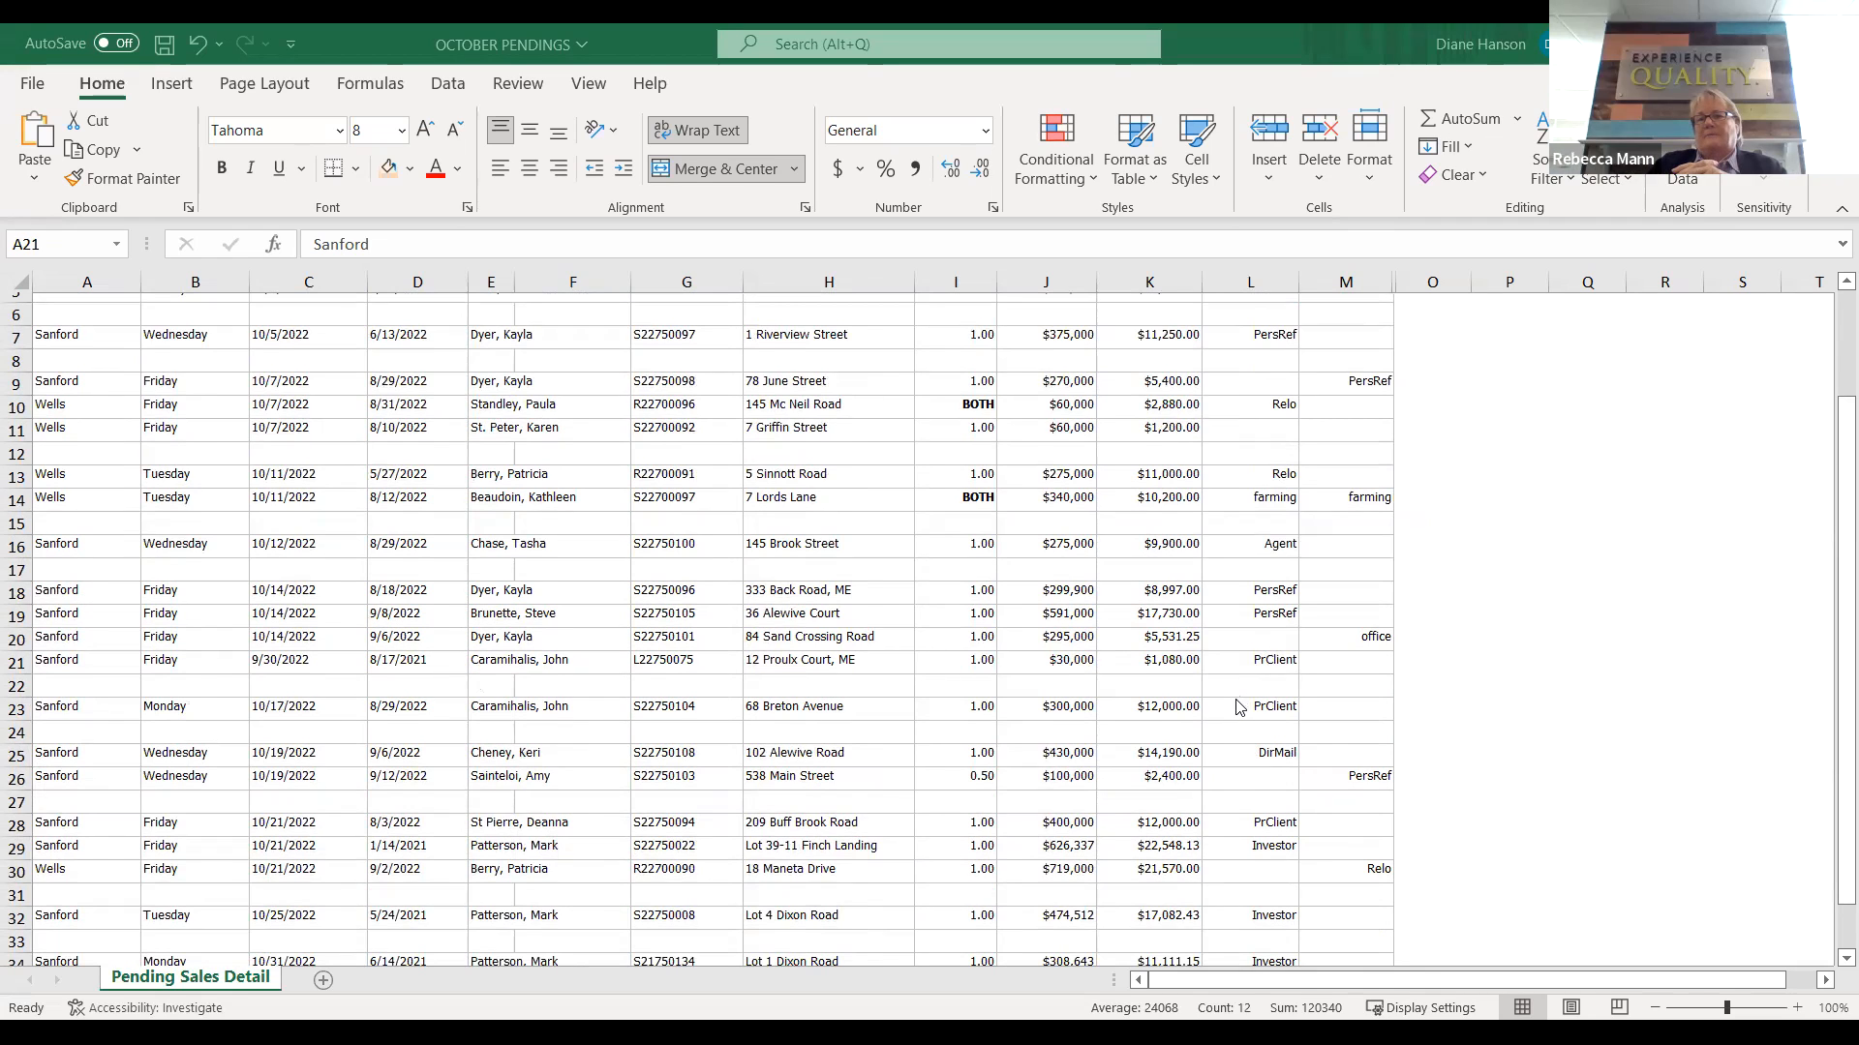
{"action": "scroll", "coordinate": [1239, 707], "scroll_direction": "down", "scroll_amount": 1}
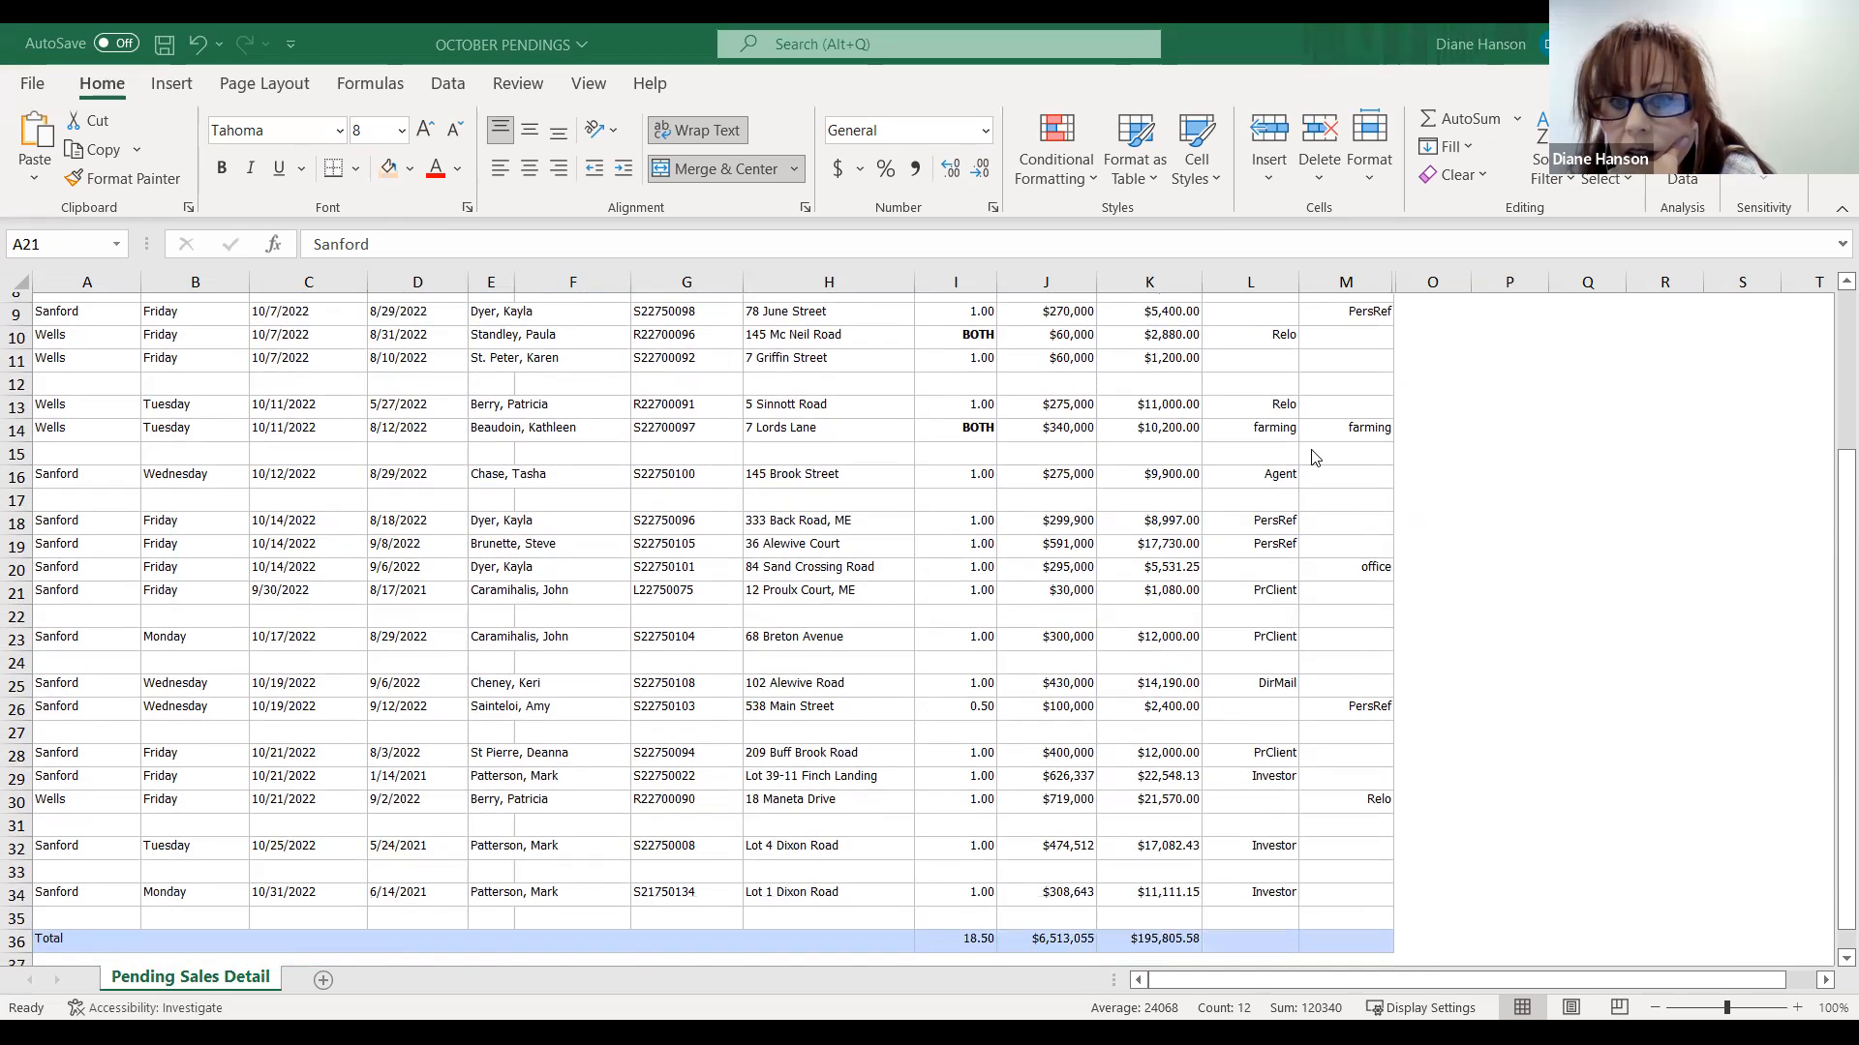
{"action": "scroll", "coordinate": [1314, 457], "scroll_direction": "up", "scroll_amount": 3}
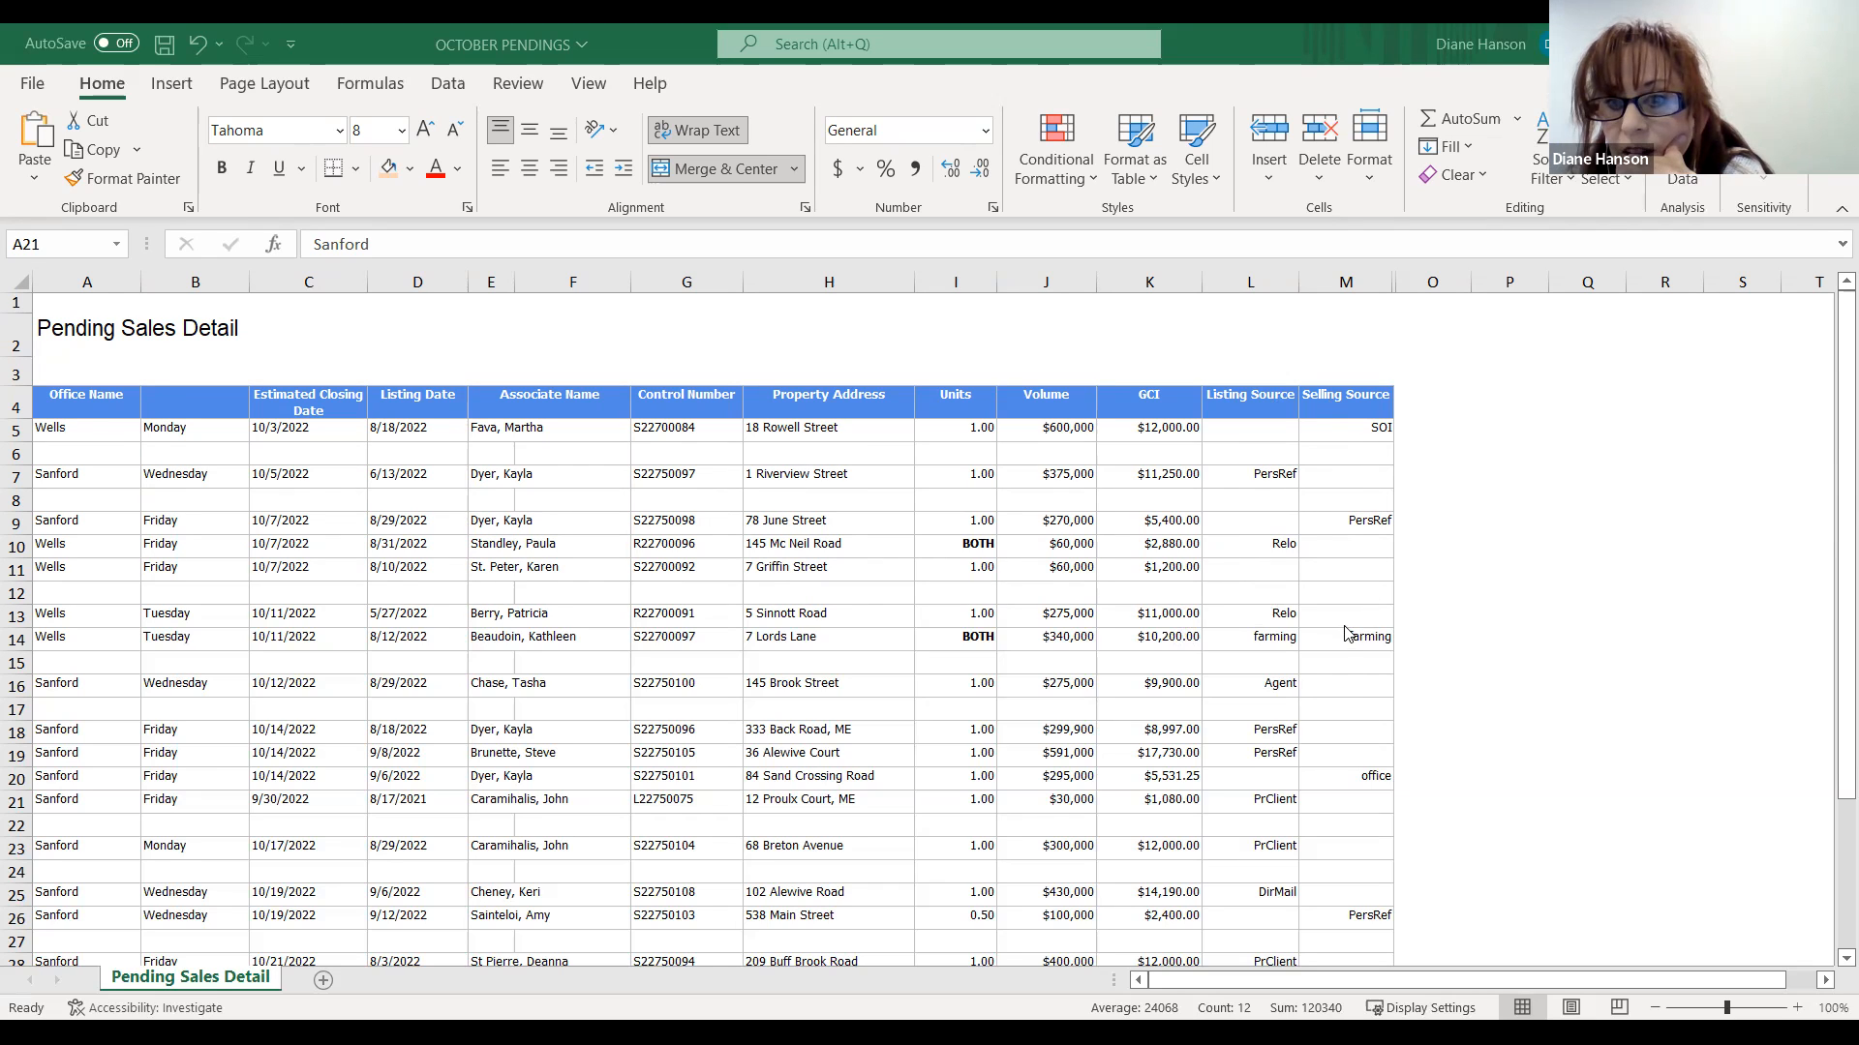
{"action": "scroll", "coordinate": [1352, 818], "scroll_direction": "down", "scroll_amount": 3}
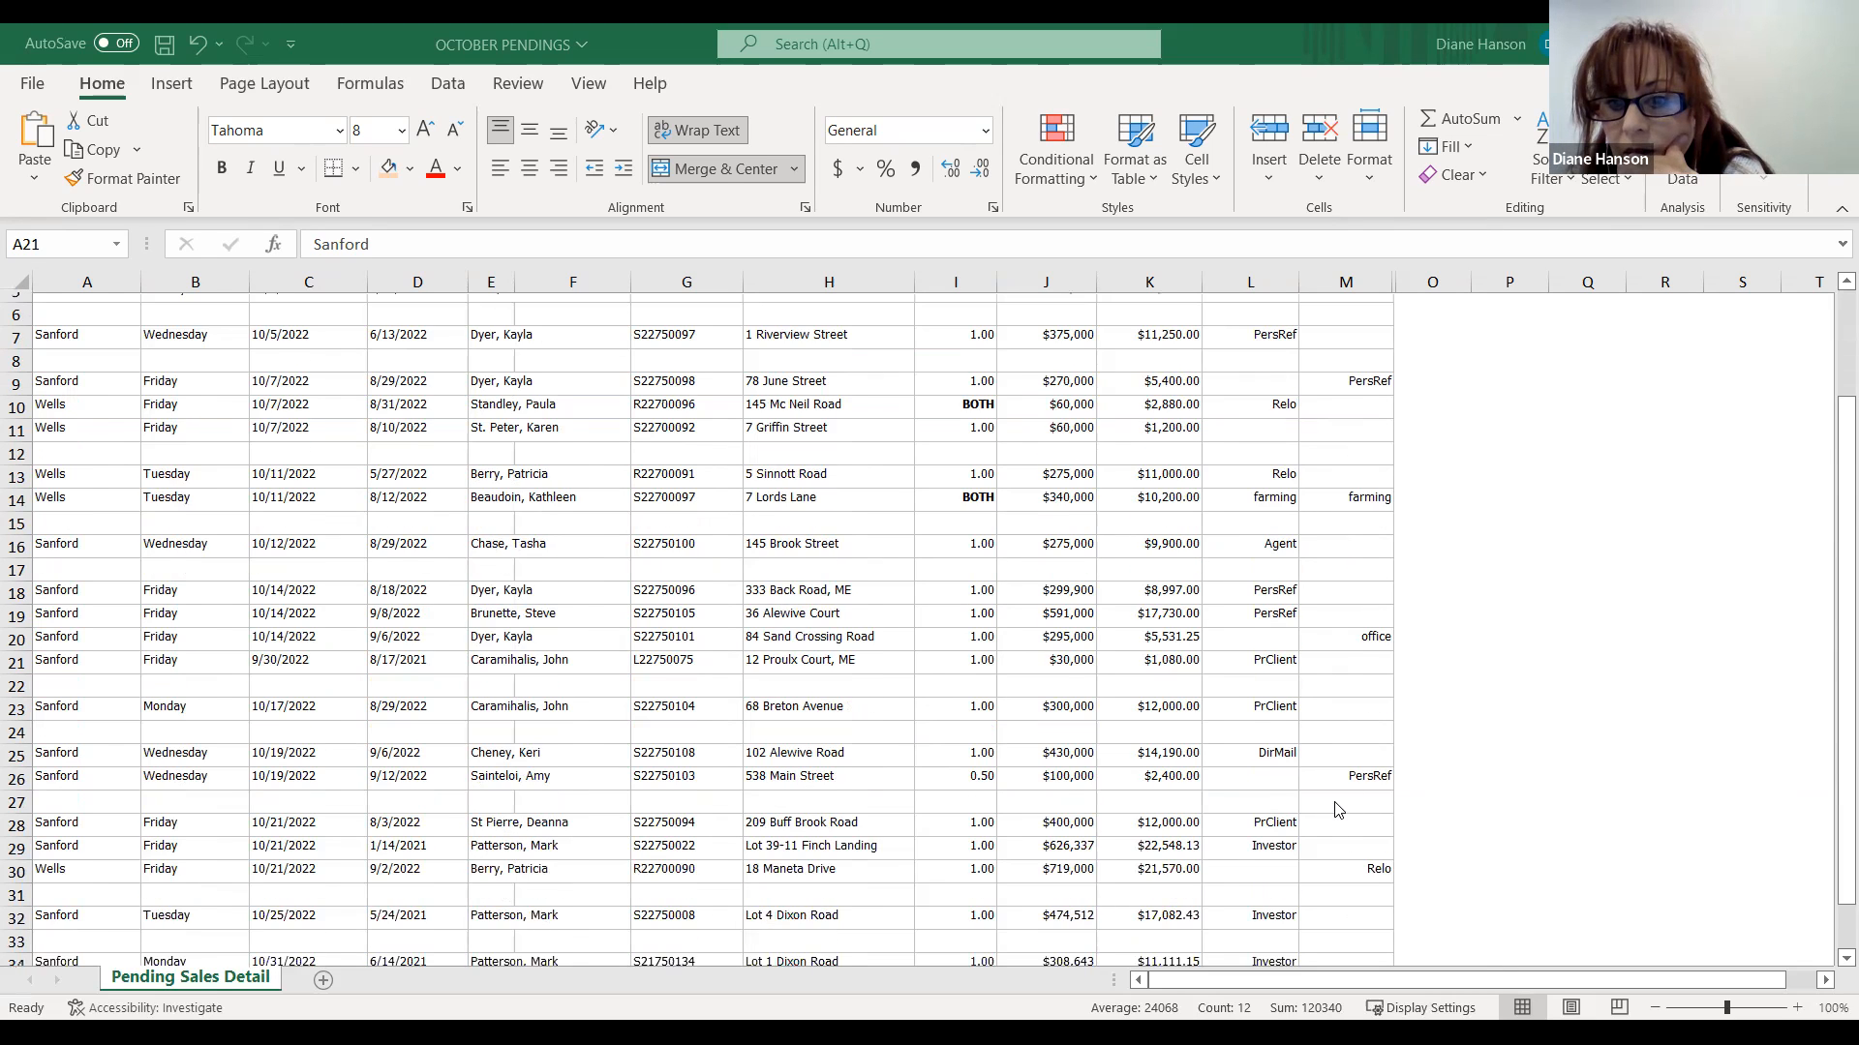
{"action": "scroll", "coordinate": [1326, 782], "scroll_direction": "up", "scroll_amount": 3}
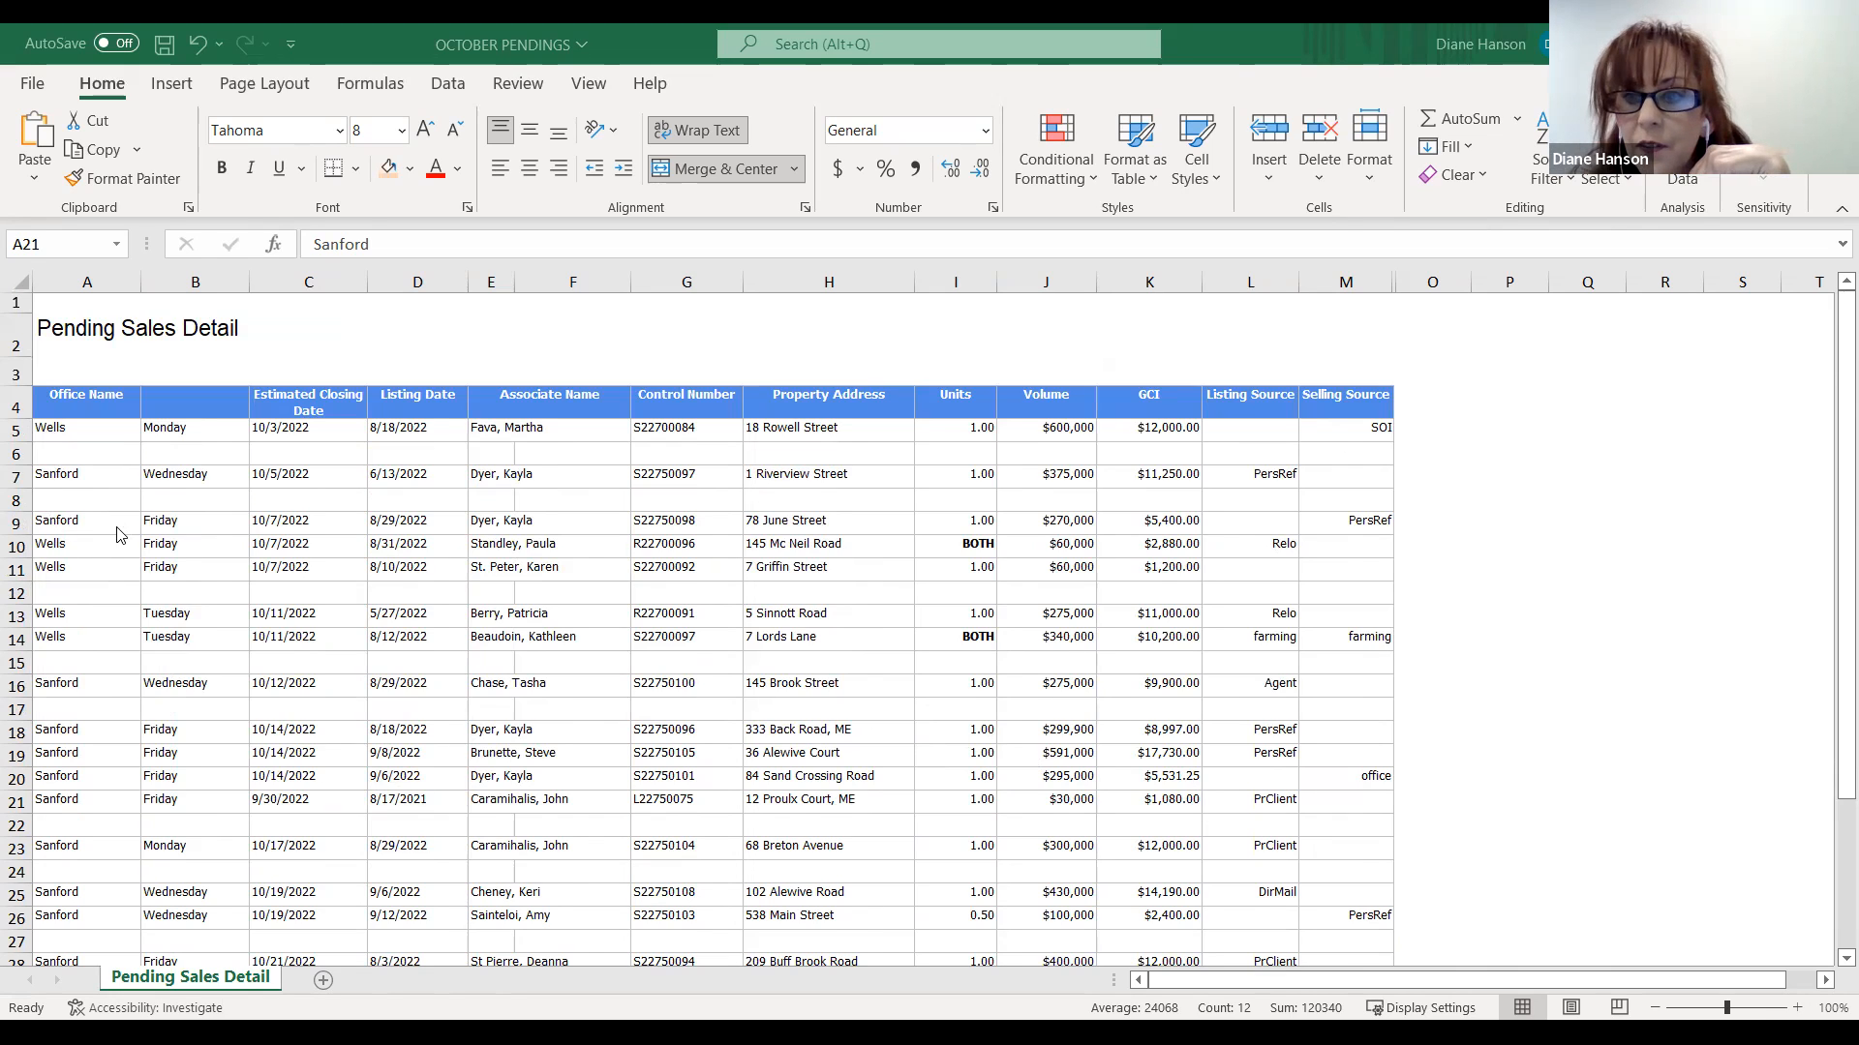
{"action": "scroll", "coordinate": [141, 526], "scroll_direction": "down", "scroll_amount": 1}
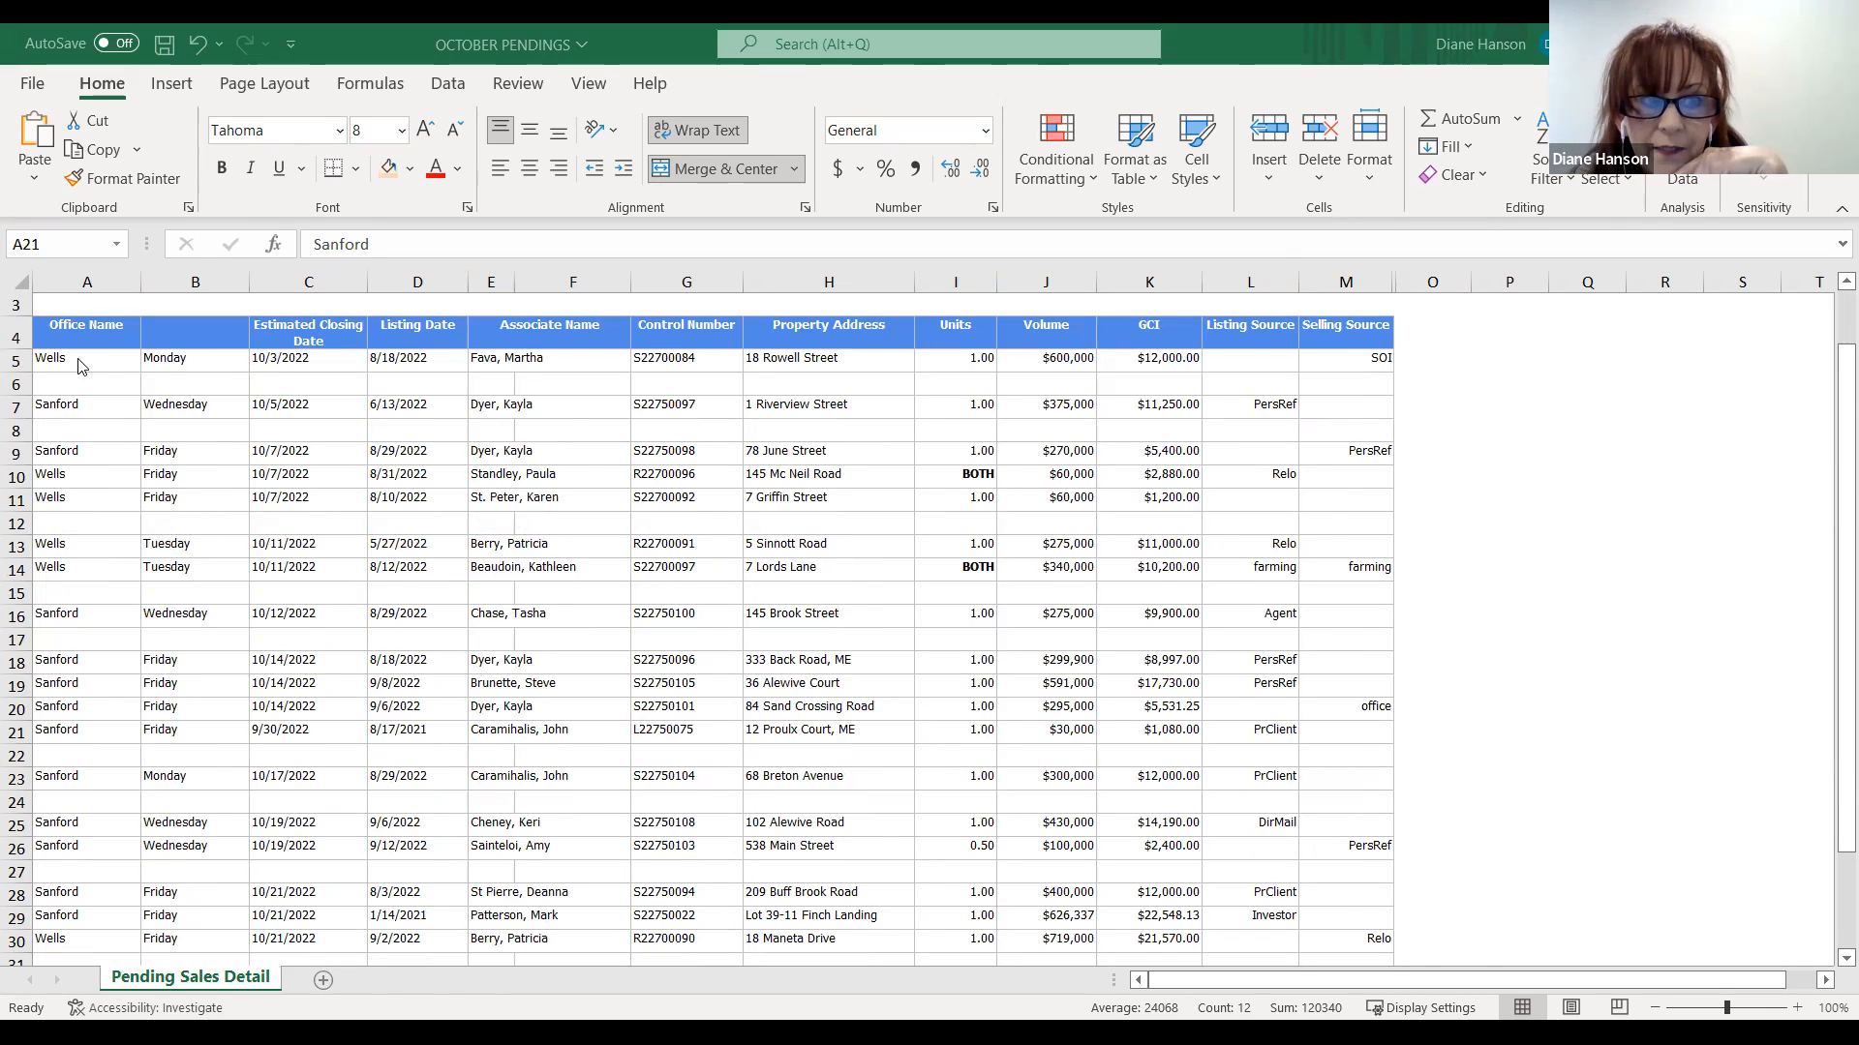
{"action": "scroll", "coordinate": [152, 645], "scroll_direction": "down", "scroll_amount": 5}
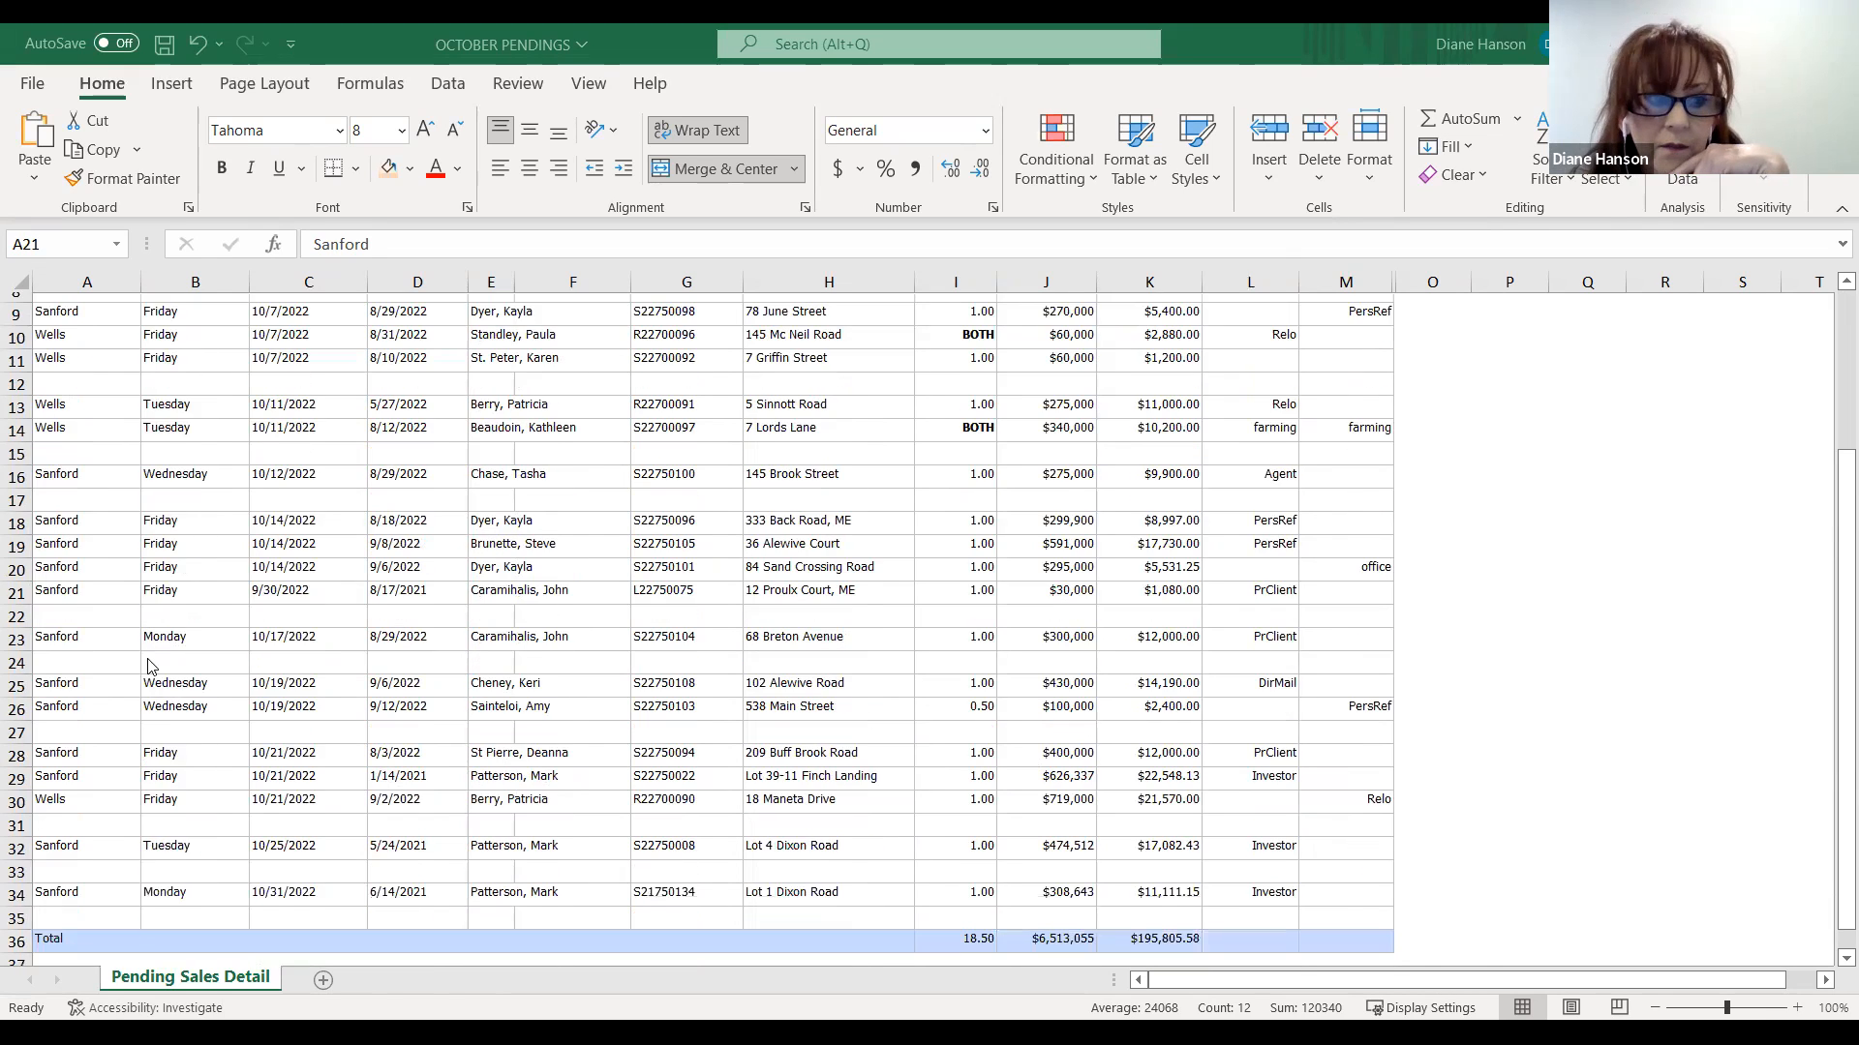
{"action": "scroll", "coordinate": [184, 655], "scroll_direction": "up", "scroll_amount": 6}
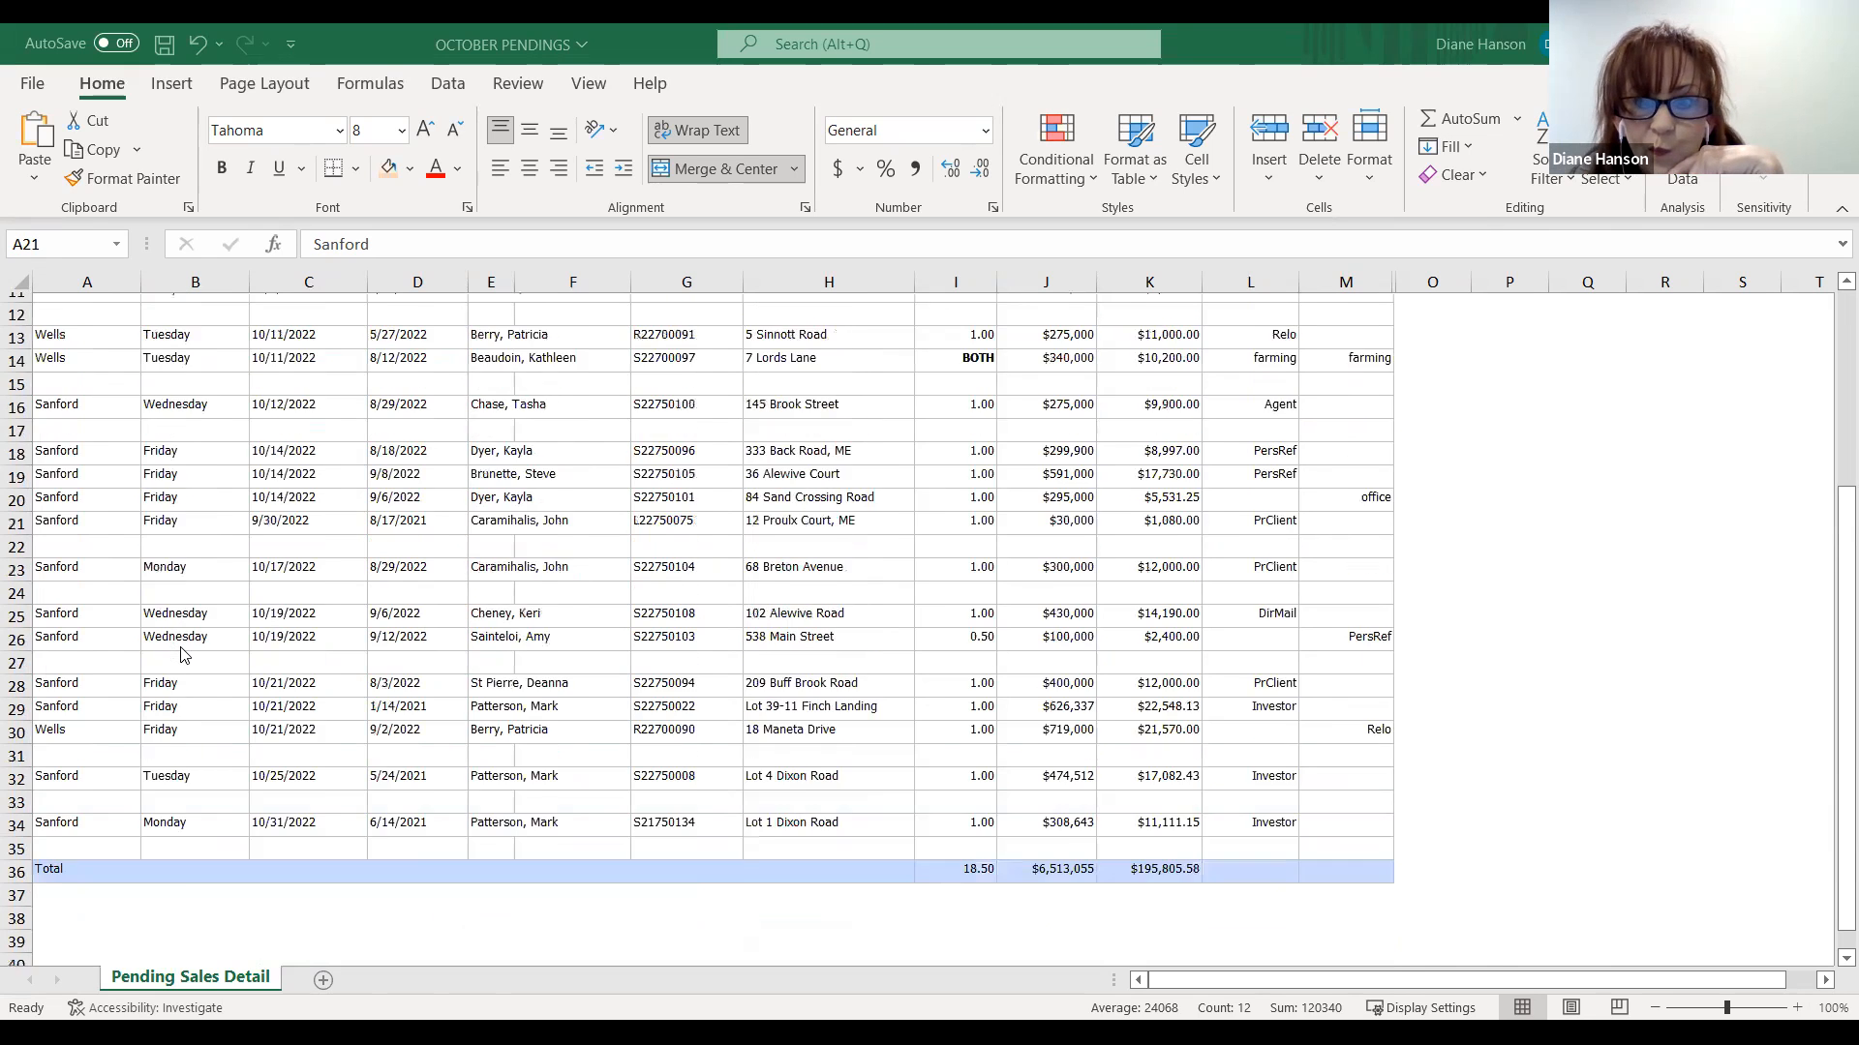
{"action": "scroll", "coordinate": [213, 629], "scroll_direction": "down", "scroll_amount": 2}
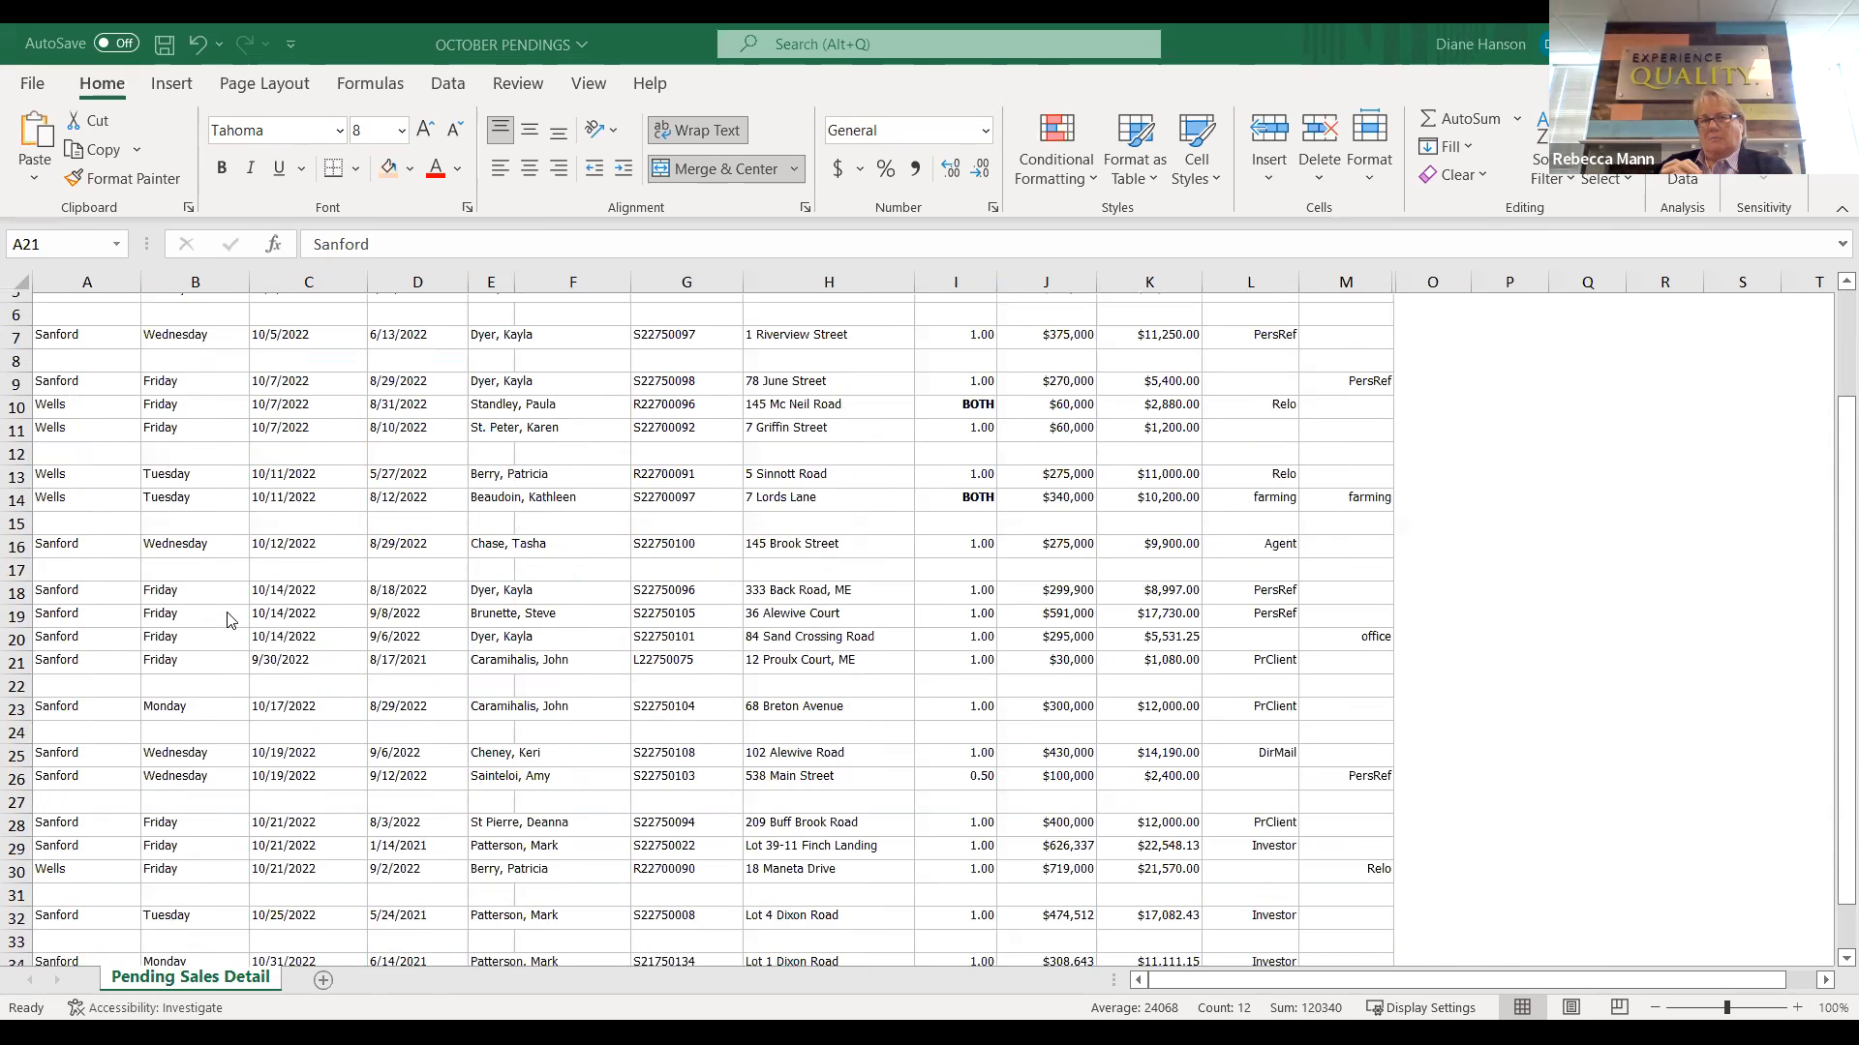
{"action": "scroll", "coordinate": [233, 617], "scroll_direction": "up", "scroll_amount": 1}
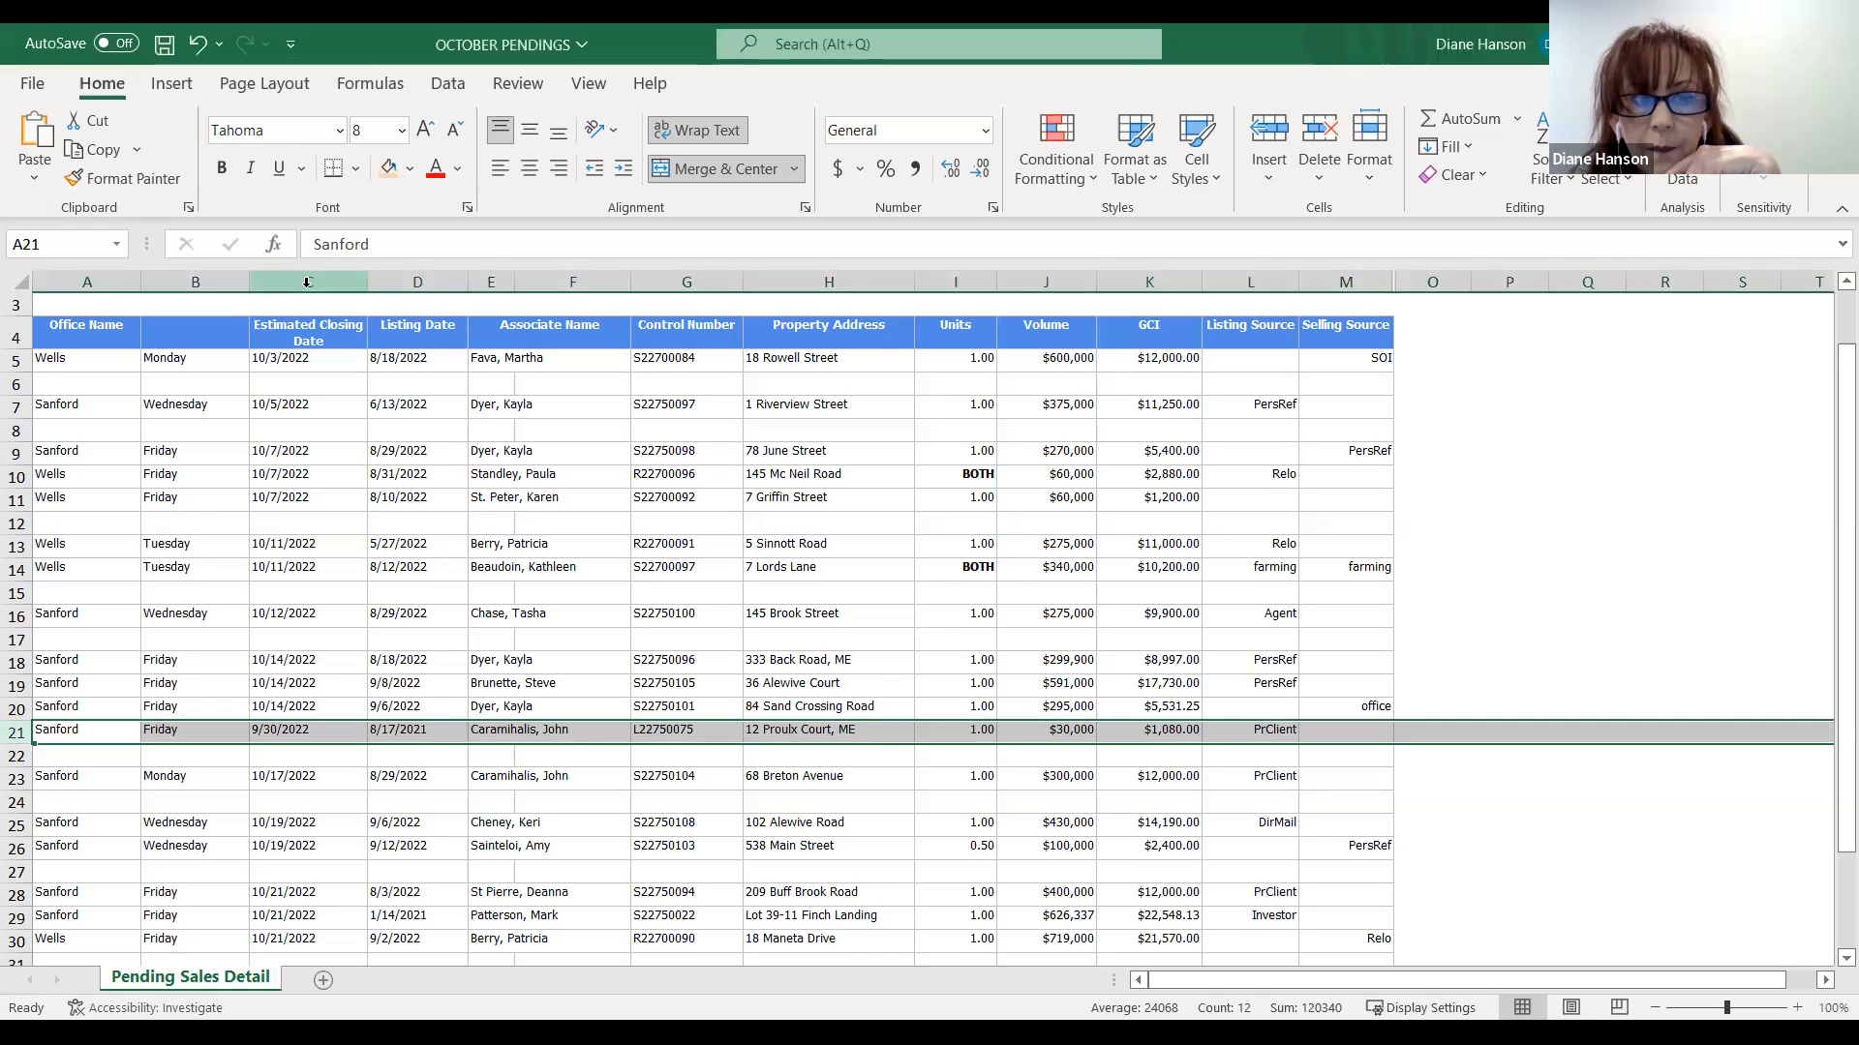
Try inserting a blank column before the Estimated Closing Date column, and remove it again
{"action": "left_click", "coordinate": [307, 281]}
{"action": "right_click", "coordinate": [307, 282]}
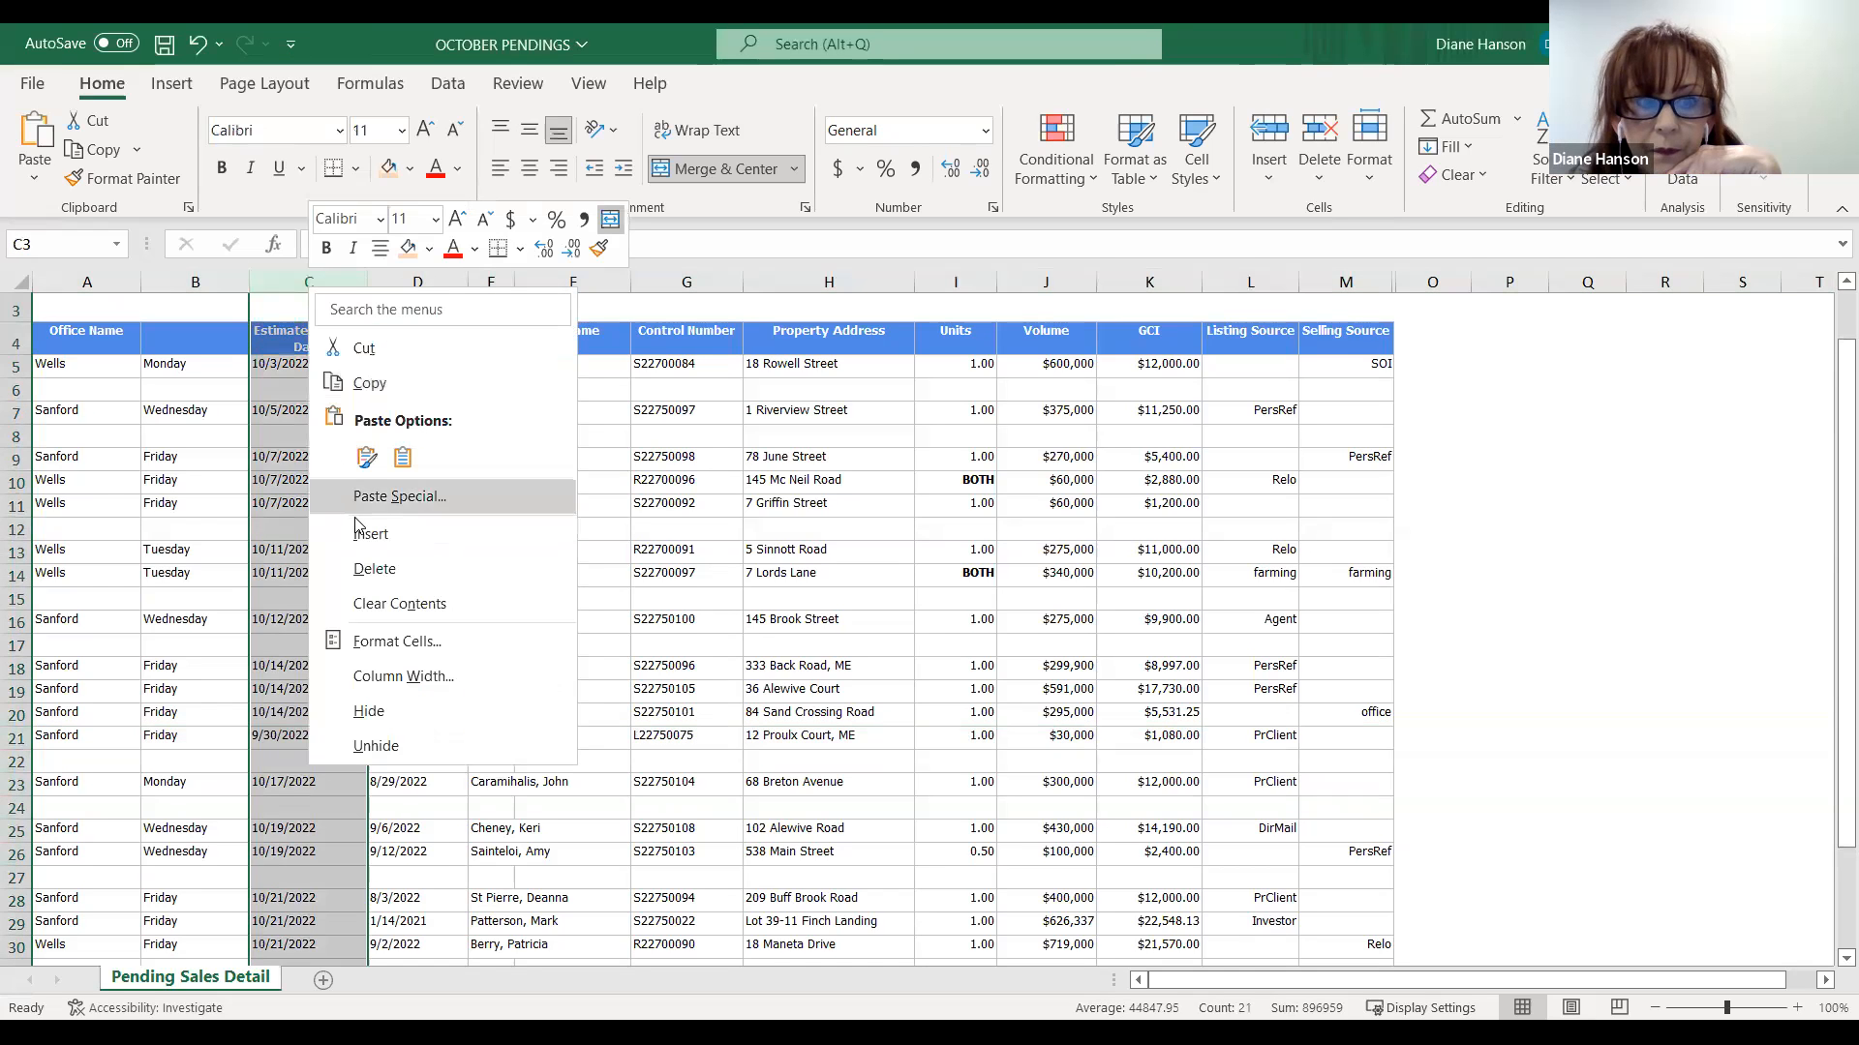
{"action": "left_click", "coordinate": [347, 531]}
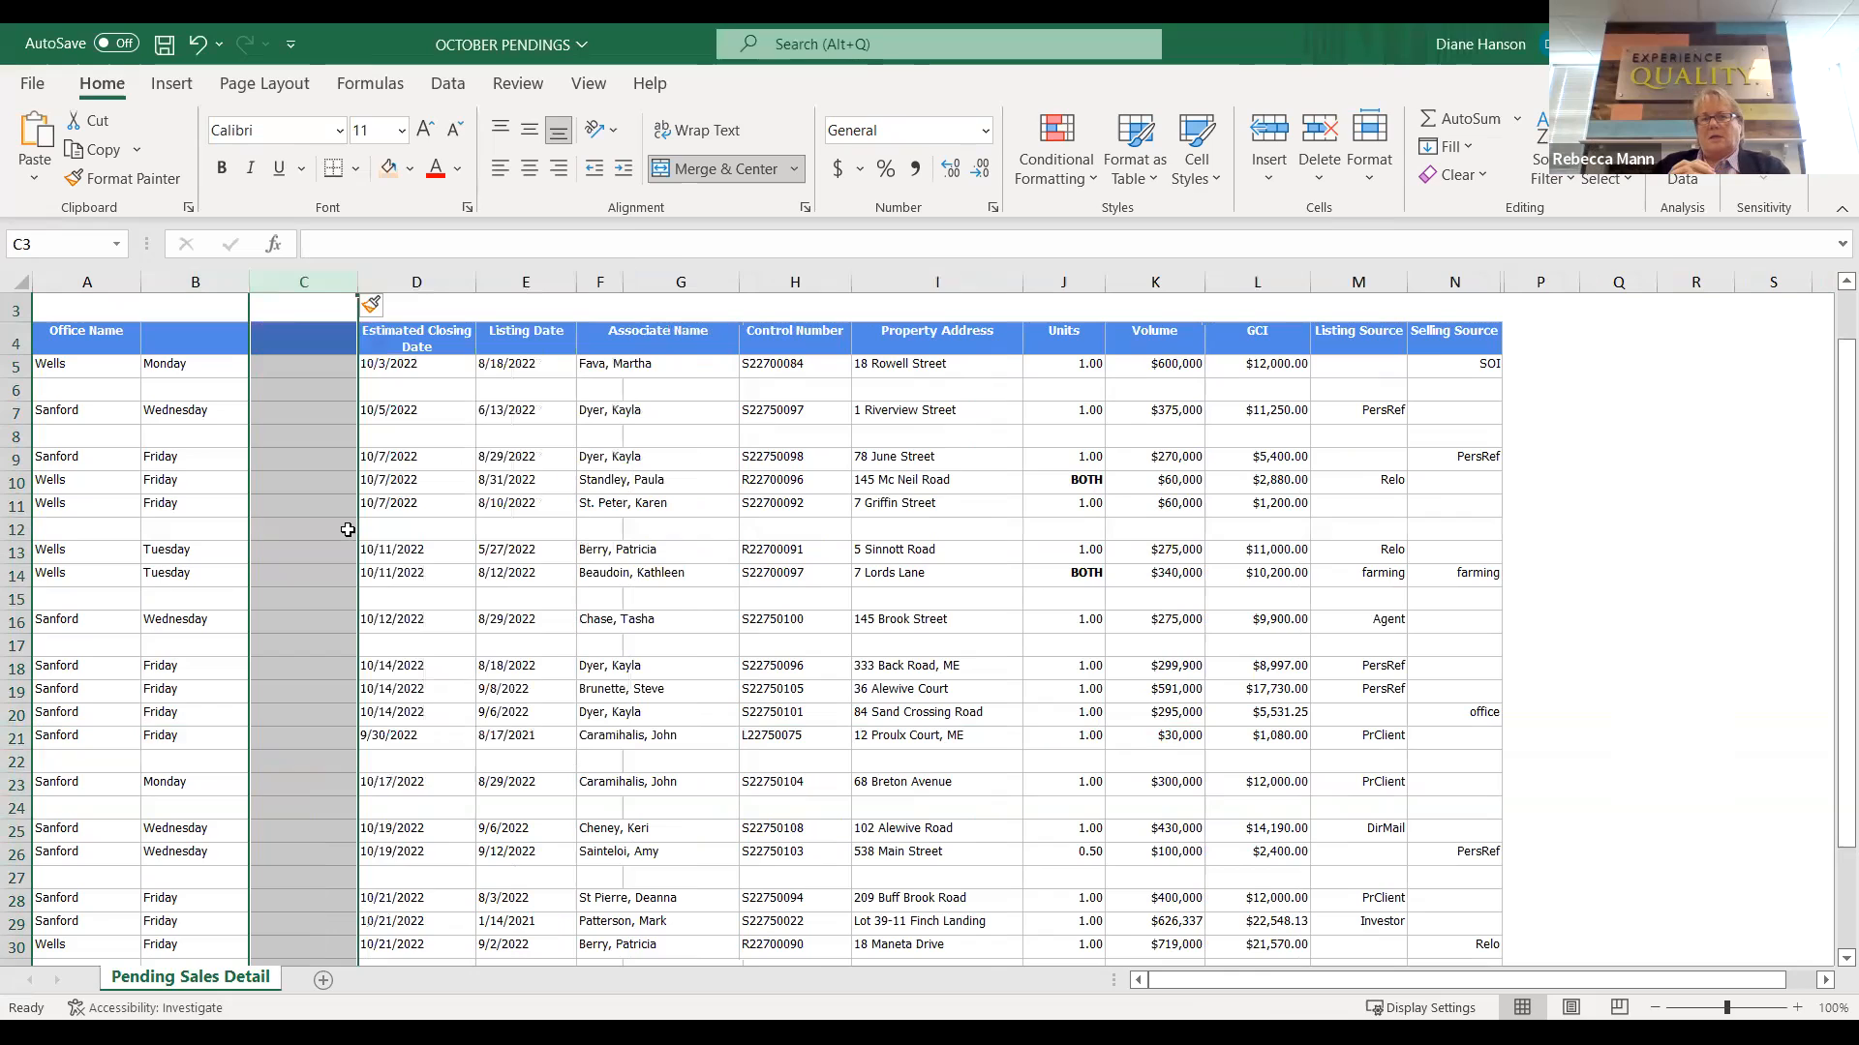
{"action": "right_click", "coordinate": [304, 281]}
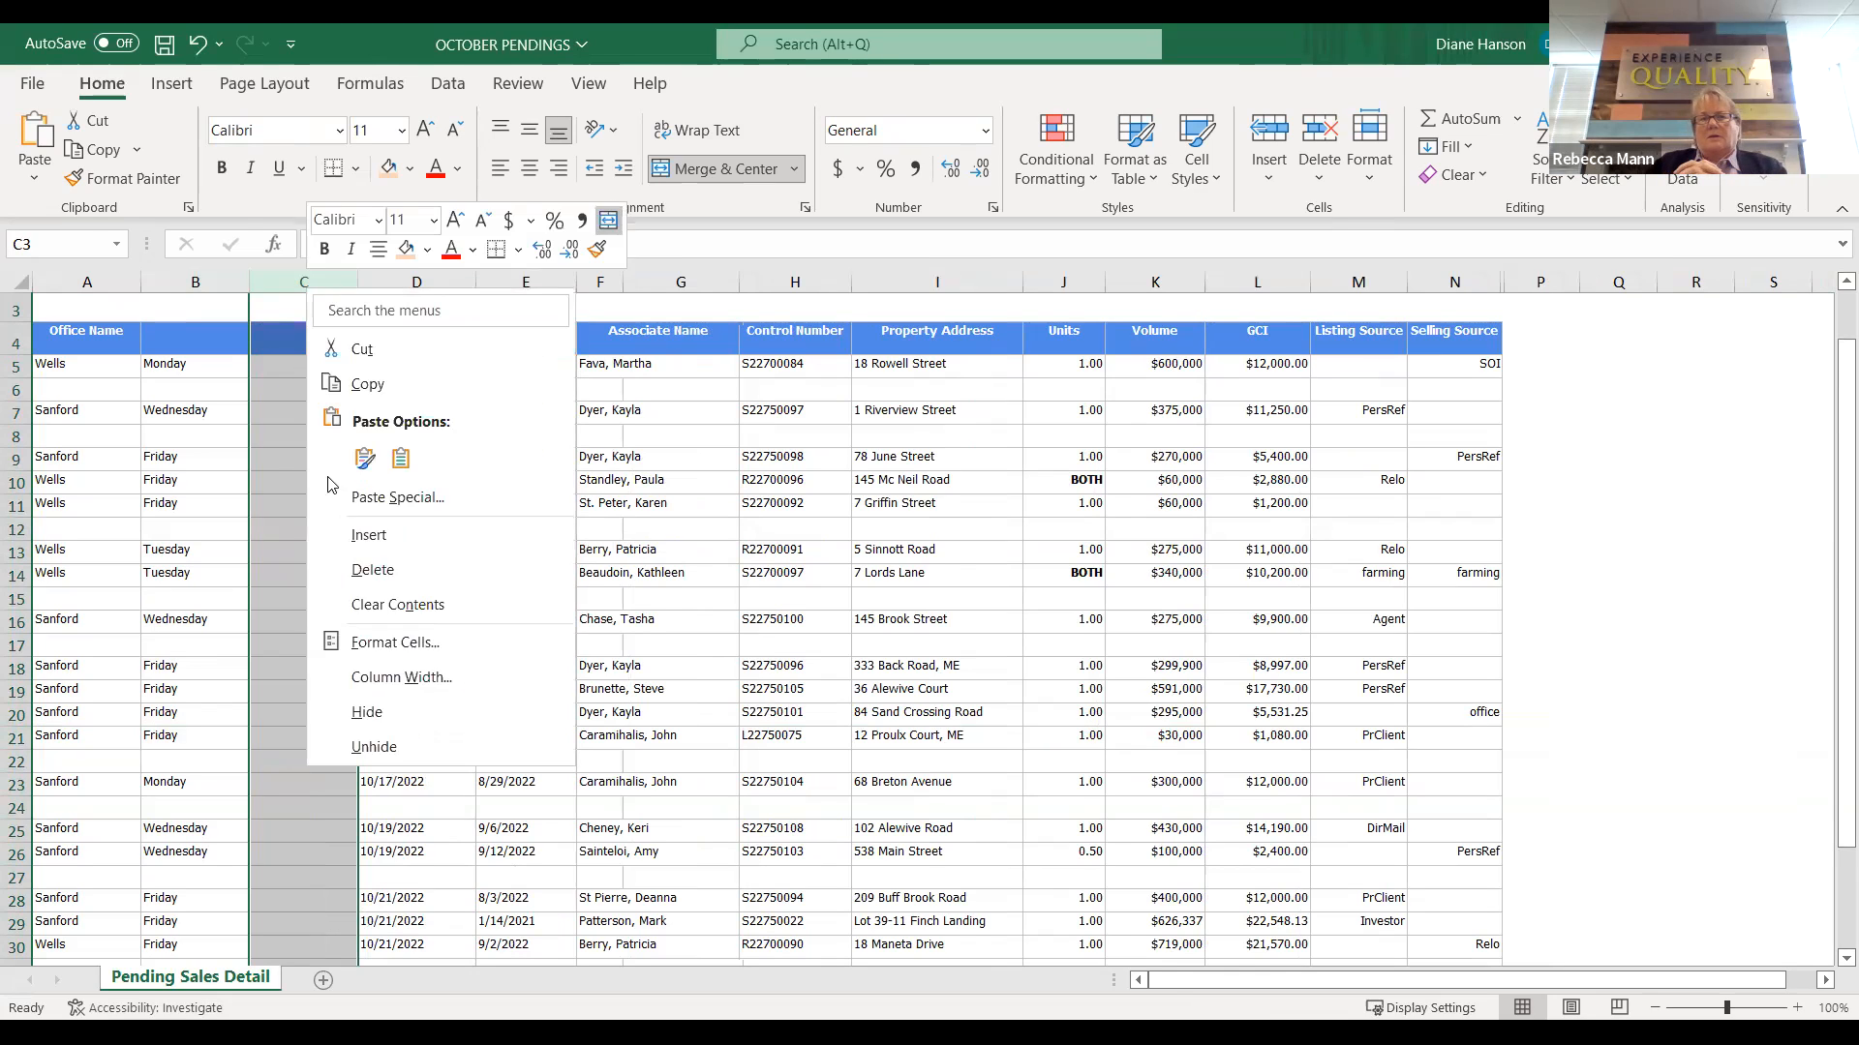
{"action": "left_click", "coordinate": [481, 583]}
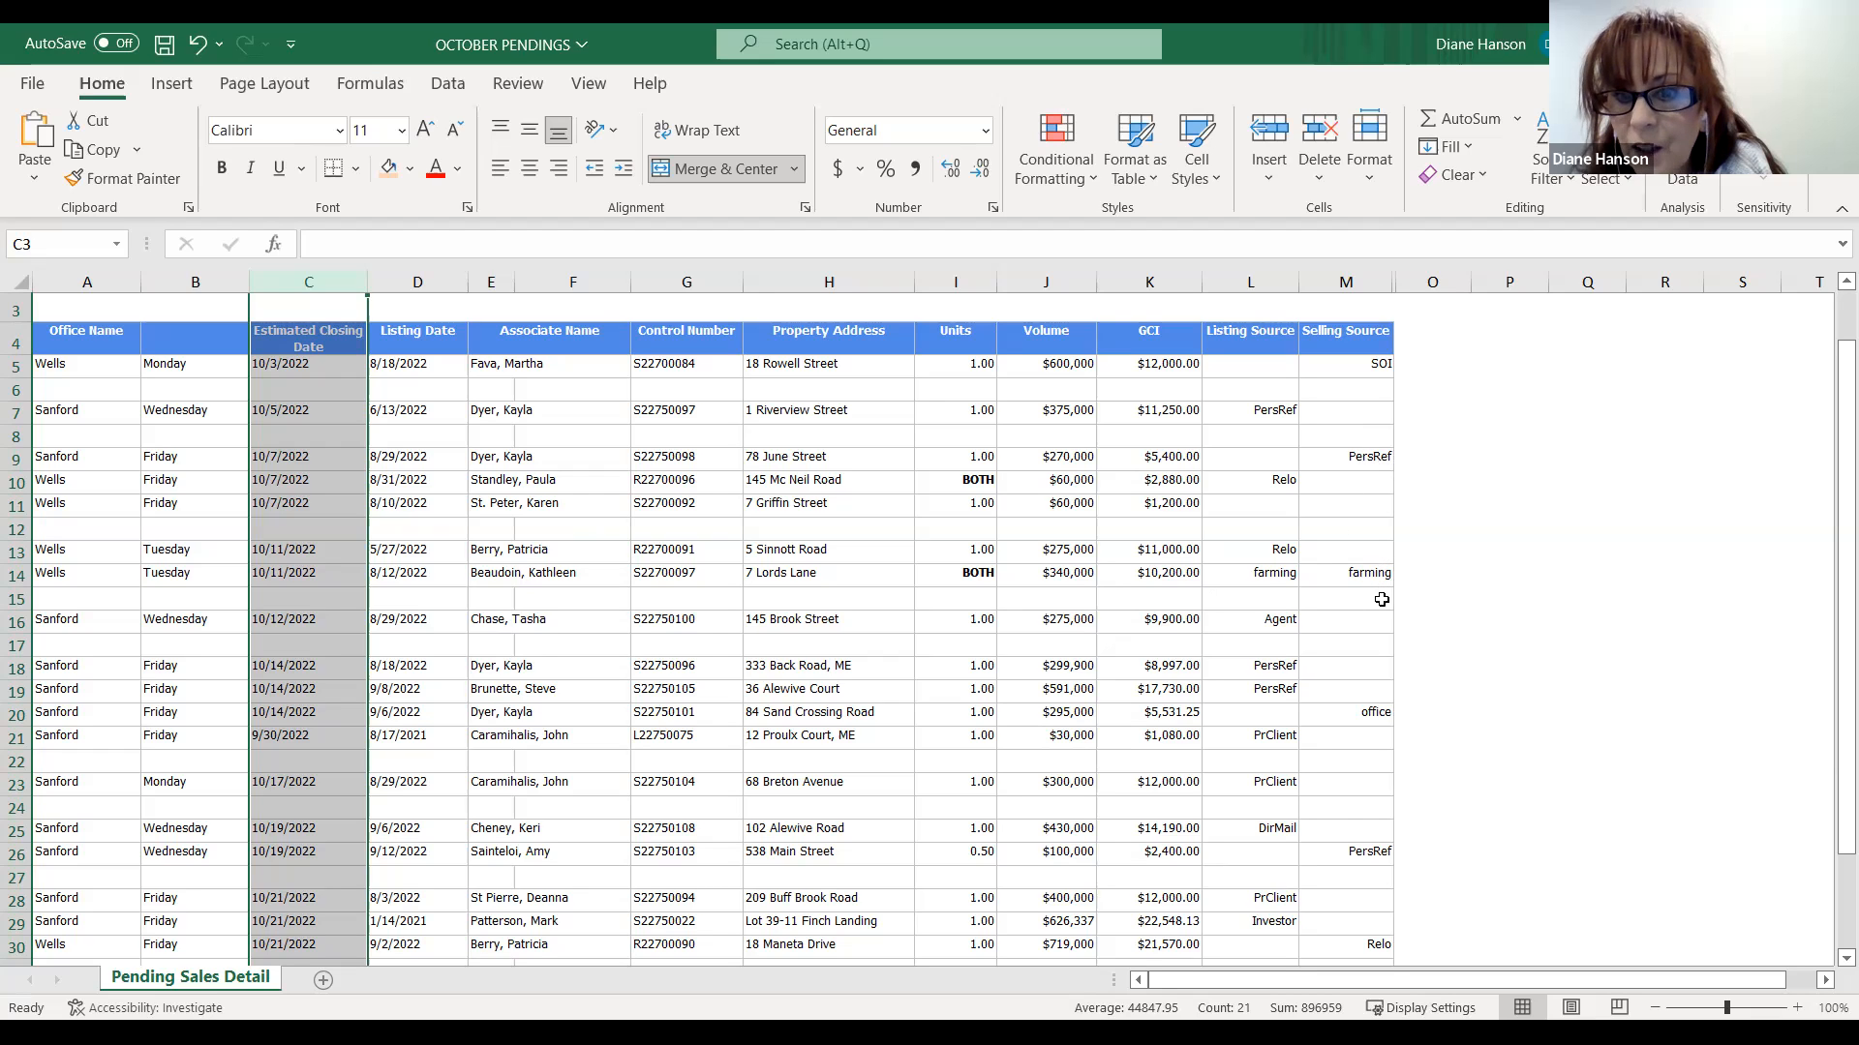
Review the October pending sales and their blank spacer rows down to the Total row
{"action": "scroll", "coordinate": [1310, 729], "scroll_direction": "down", "scroll_amount": 1}
{"action": "scroll", "coordinate": [1309, 729], "scroll_direction": "down", "scroll_amount": 2}
{"action": "scroll", "coordinate": [1316, 726], "scroll_direction": "up", "scroll_amount": 4}
{"action": "scroll", "coordinate": [1379, 597], "scroll_direction": "down", "scroll_amount": 2}
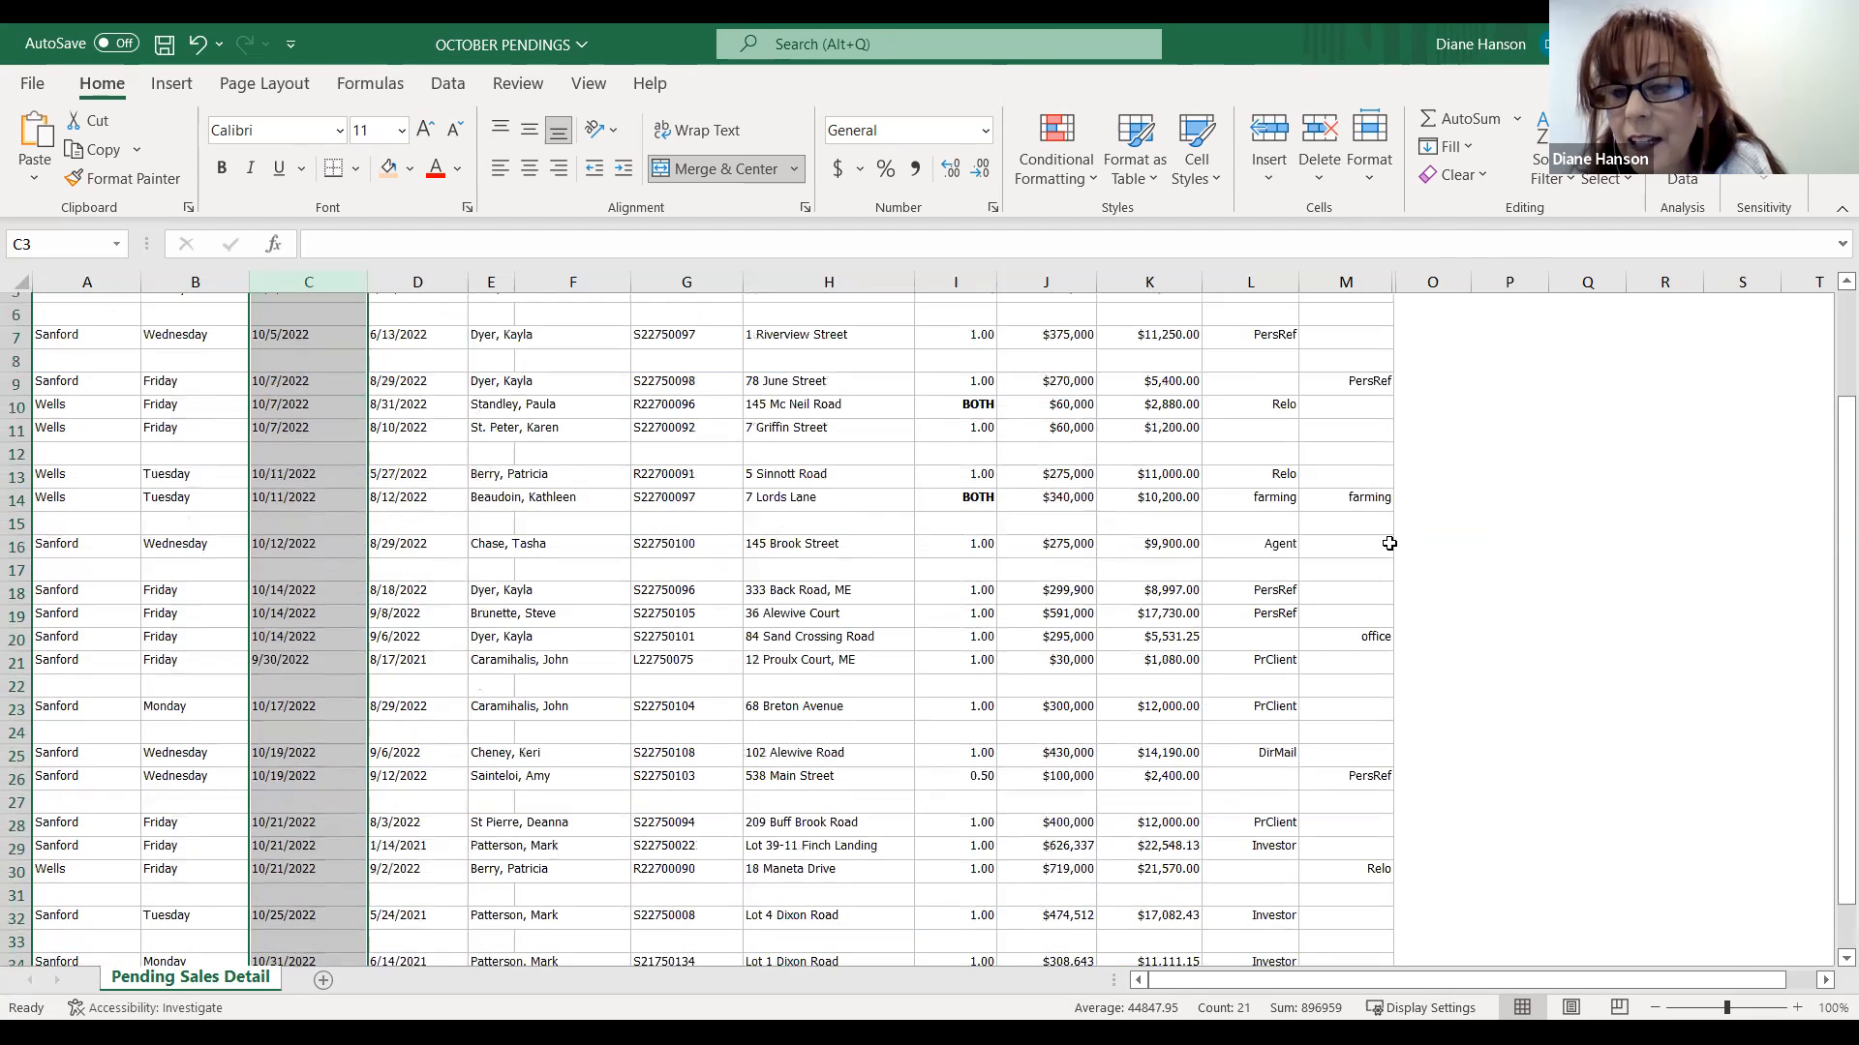
{"action": "scroll", "coordinate": [1375, 542], "scroll_direction": "up", "scroll_amount": 2}
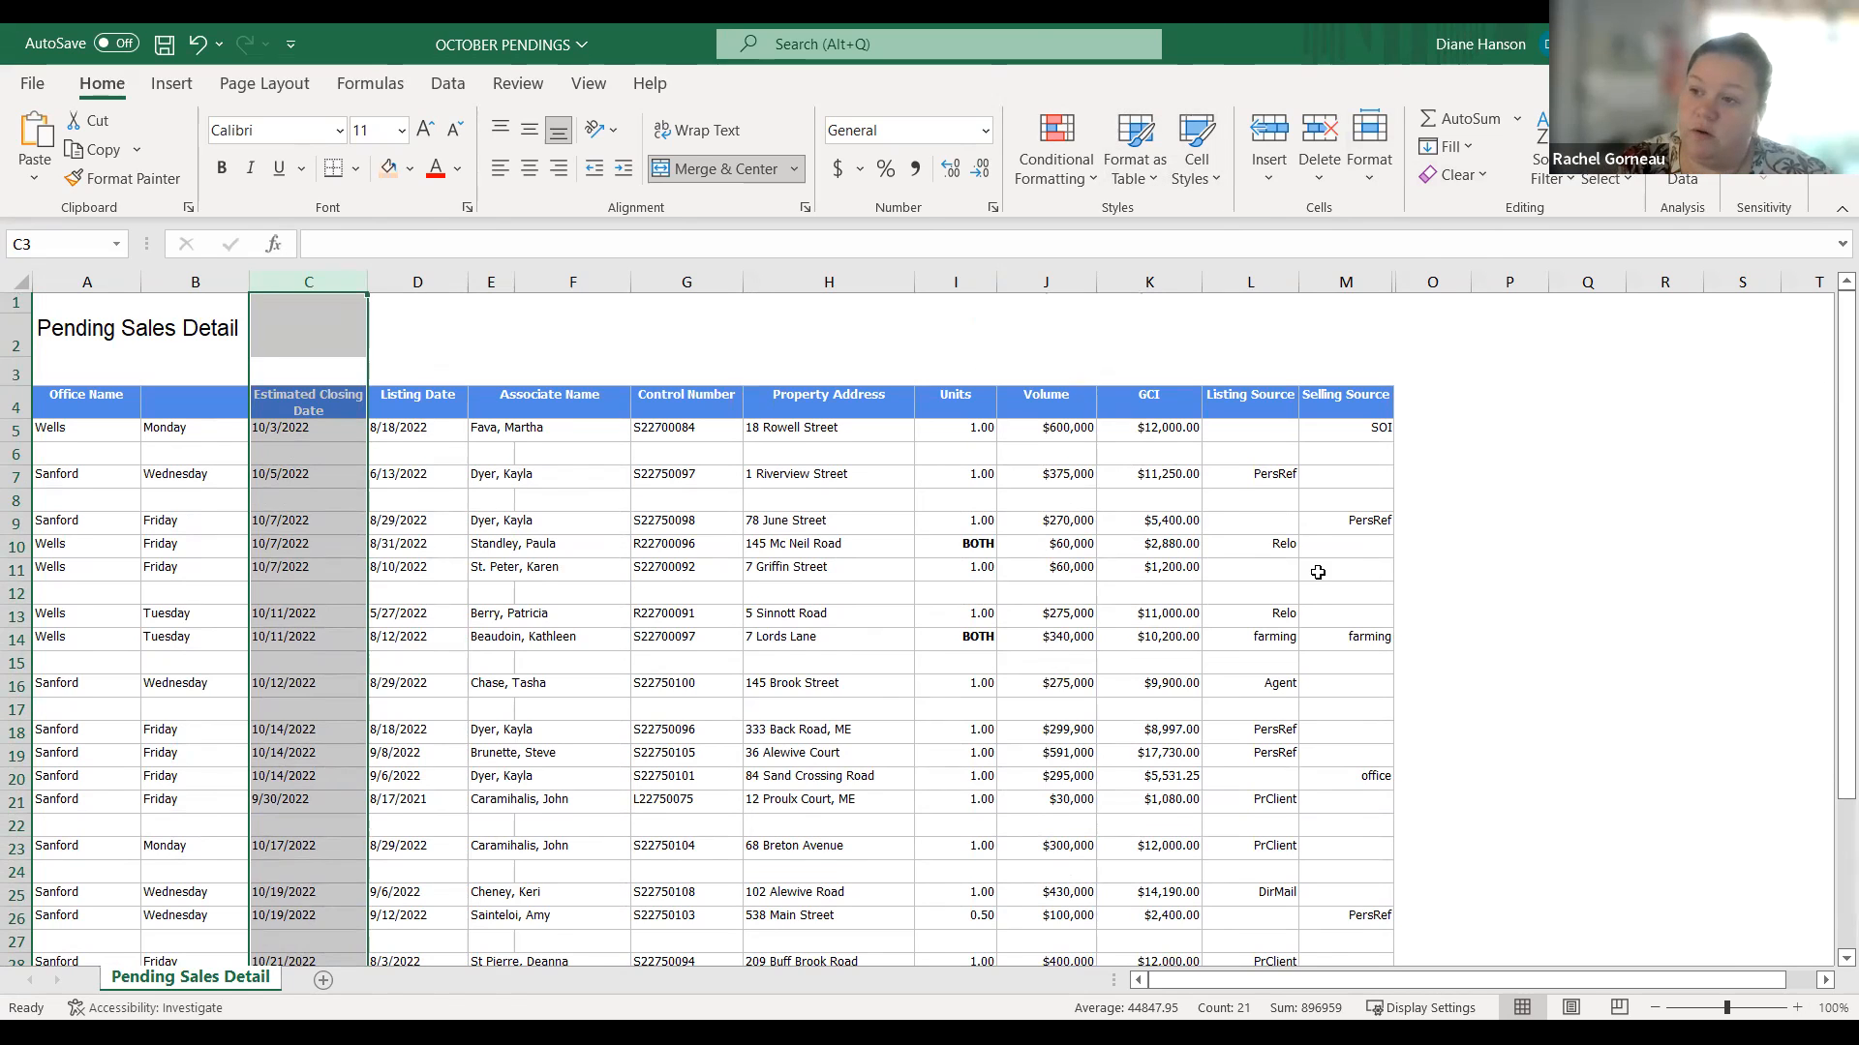
{"action": "scroll", "coordinate": [1319, 587], "scroll_direction": "down", "scroll_amount": 1}
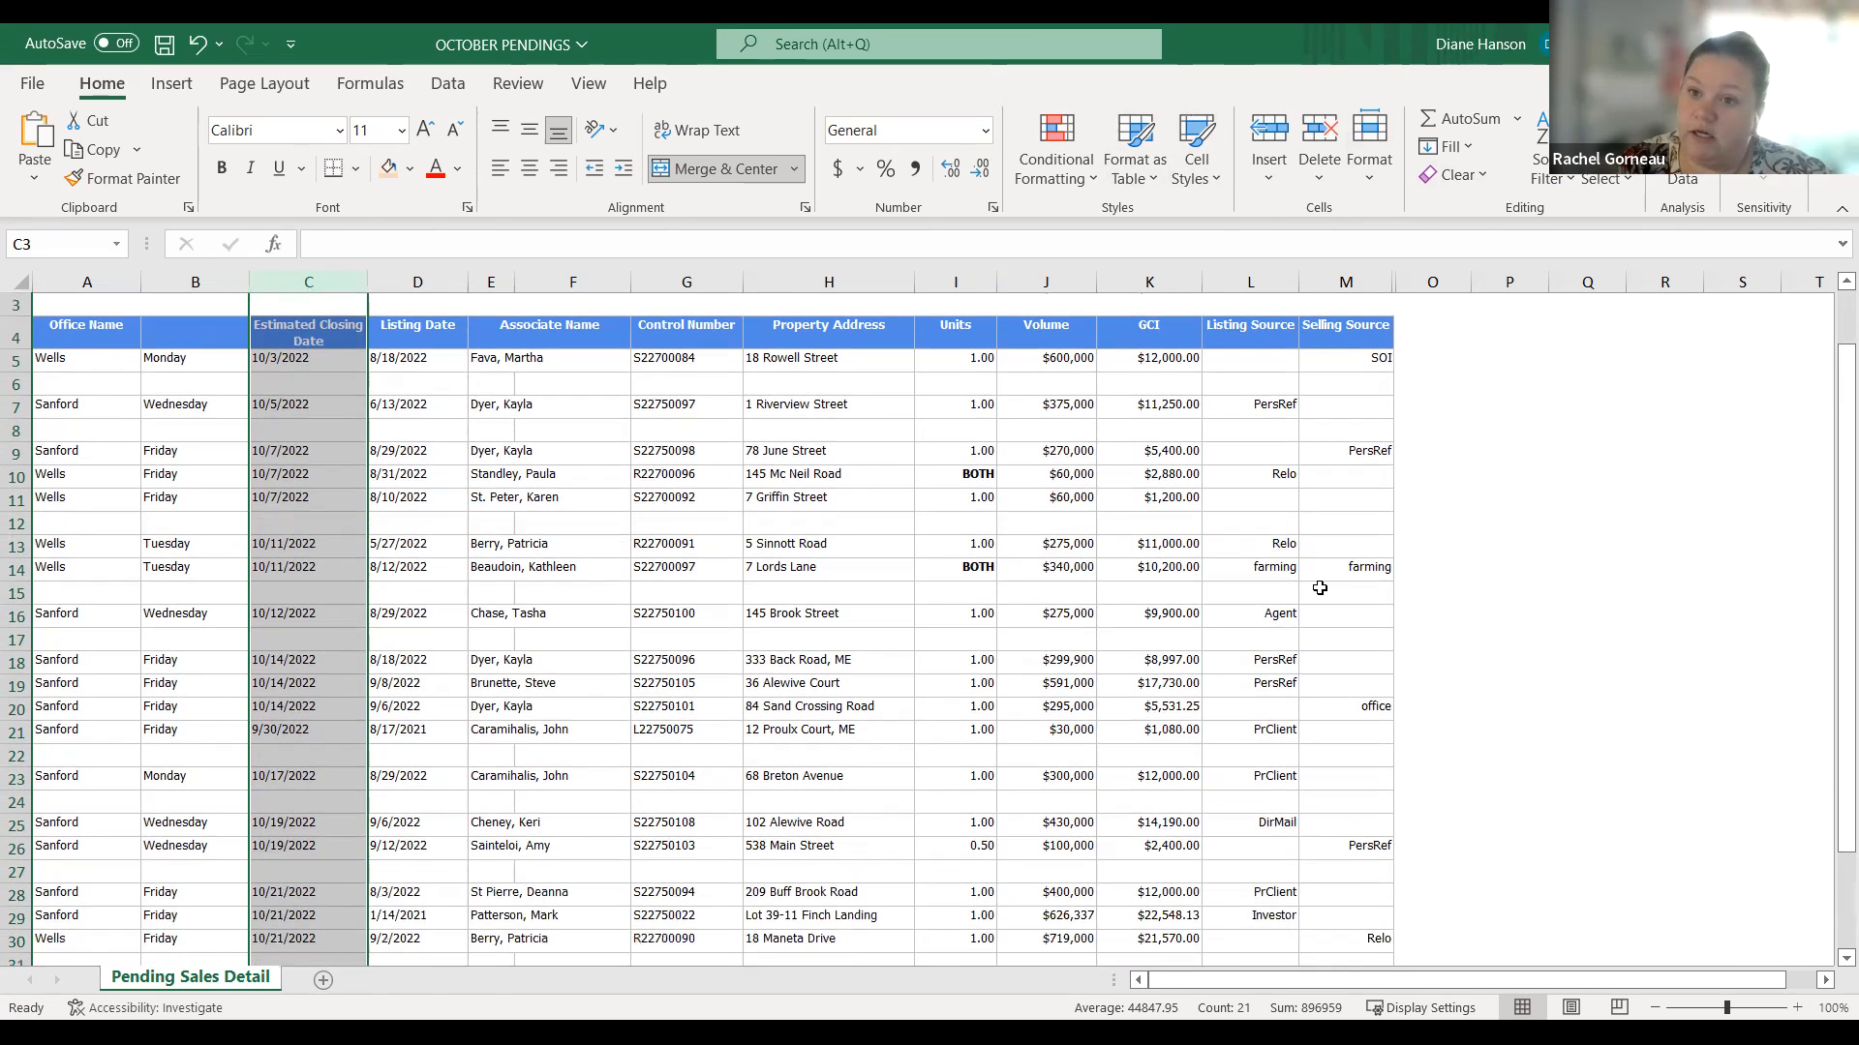
{"action": "left_click", "coordinate": [1448, 544]}
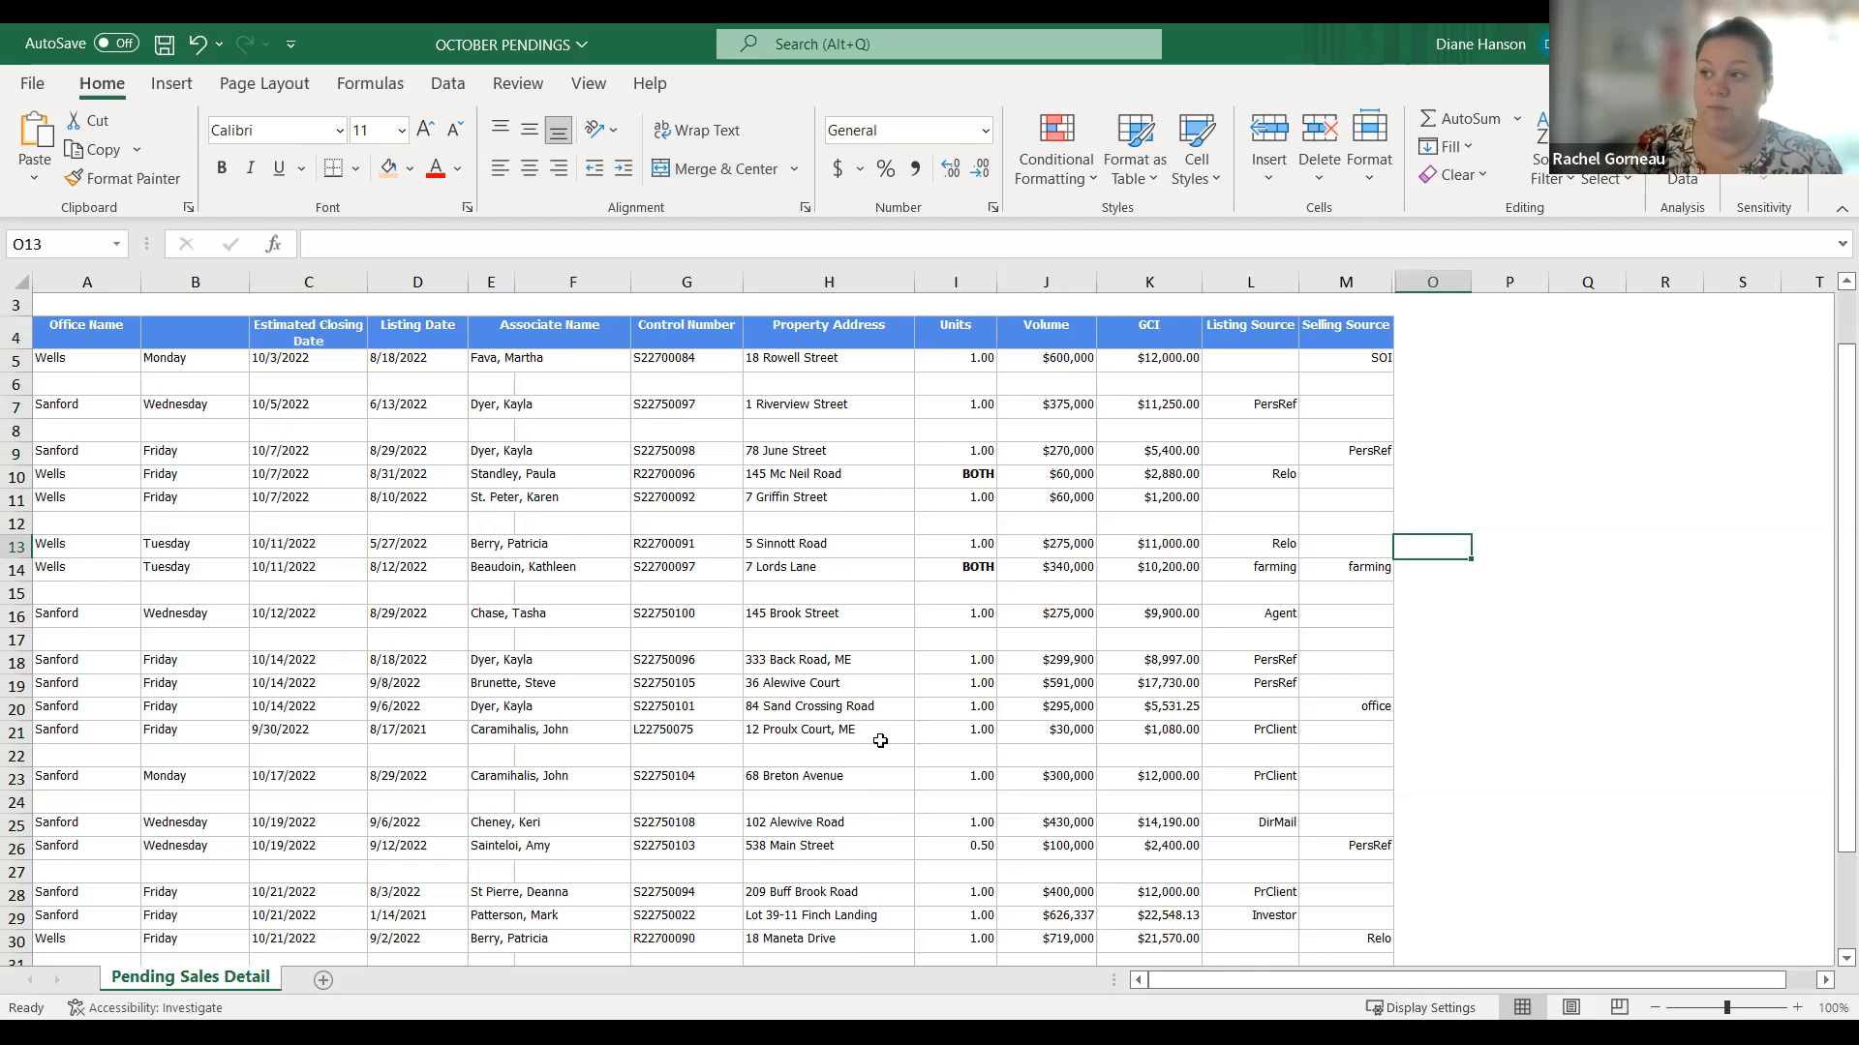
{"action": "scroll", "coordinate": [880, 740], "scroll_direction": "down", "scroll_amount": 2}
{"action": "scroll", "coordinate": [878, 745], "scroll_direction": "down", "scroll_amount": 1}
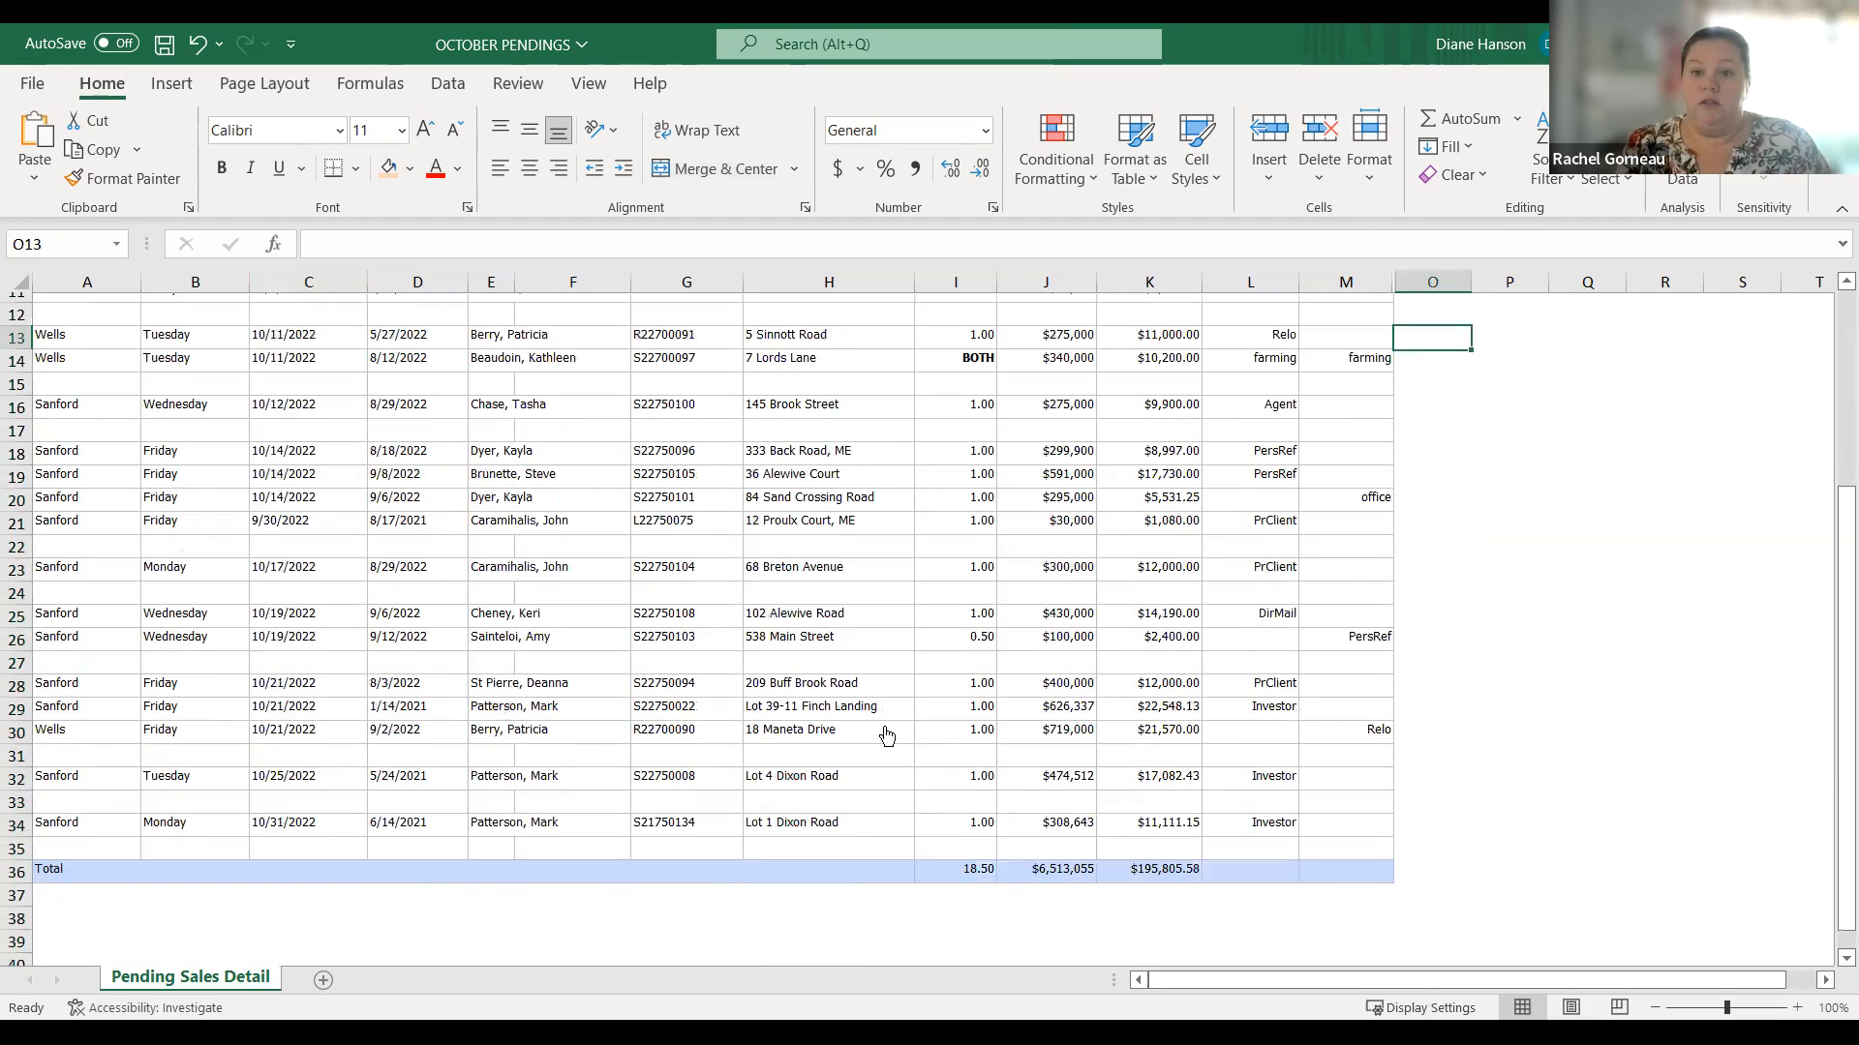
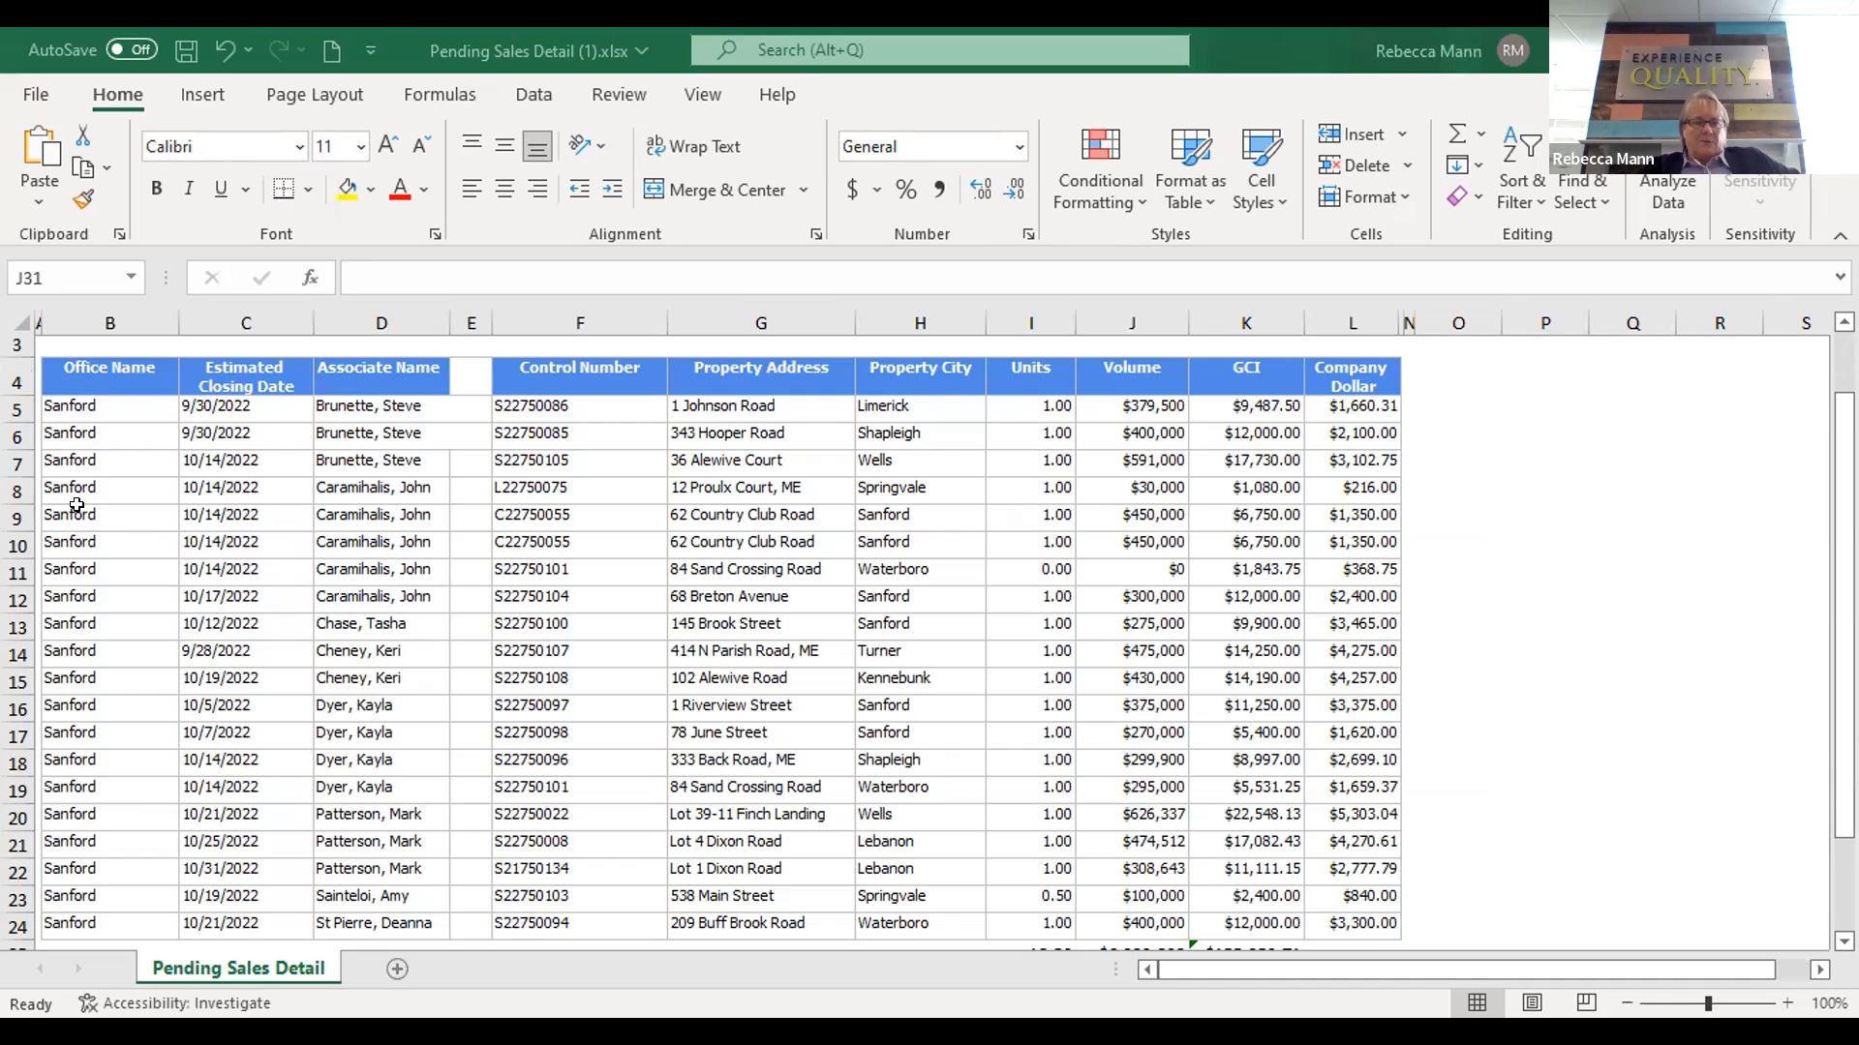
Copy the block B8:L12 containing one associate's five pending sales
{"action": "left_click", "coordinate": [81, 513]}
{"action": "left_click_drag", "start_coordinate": [81, 484], "coordinate": [1319, 590]}
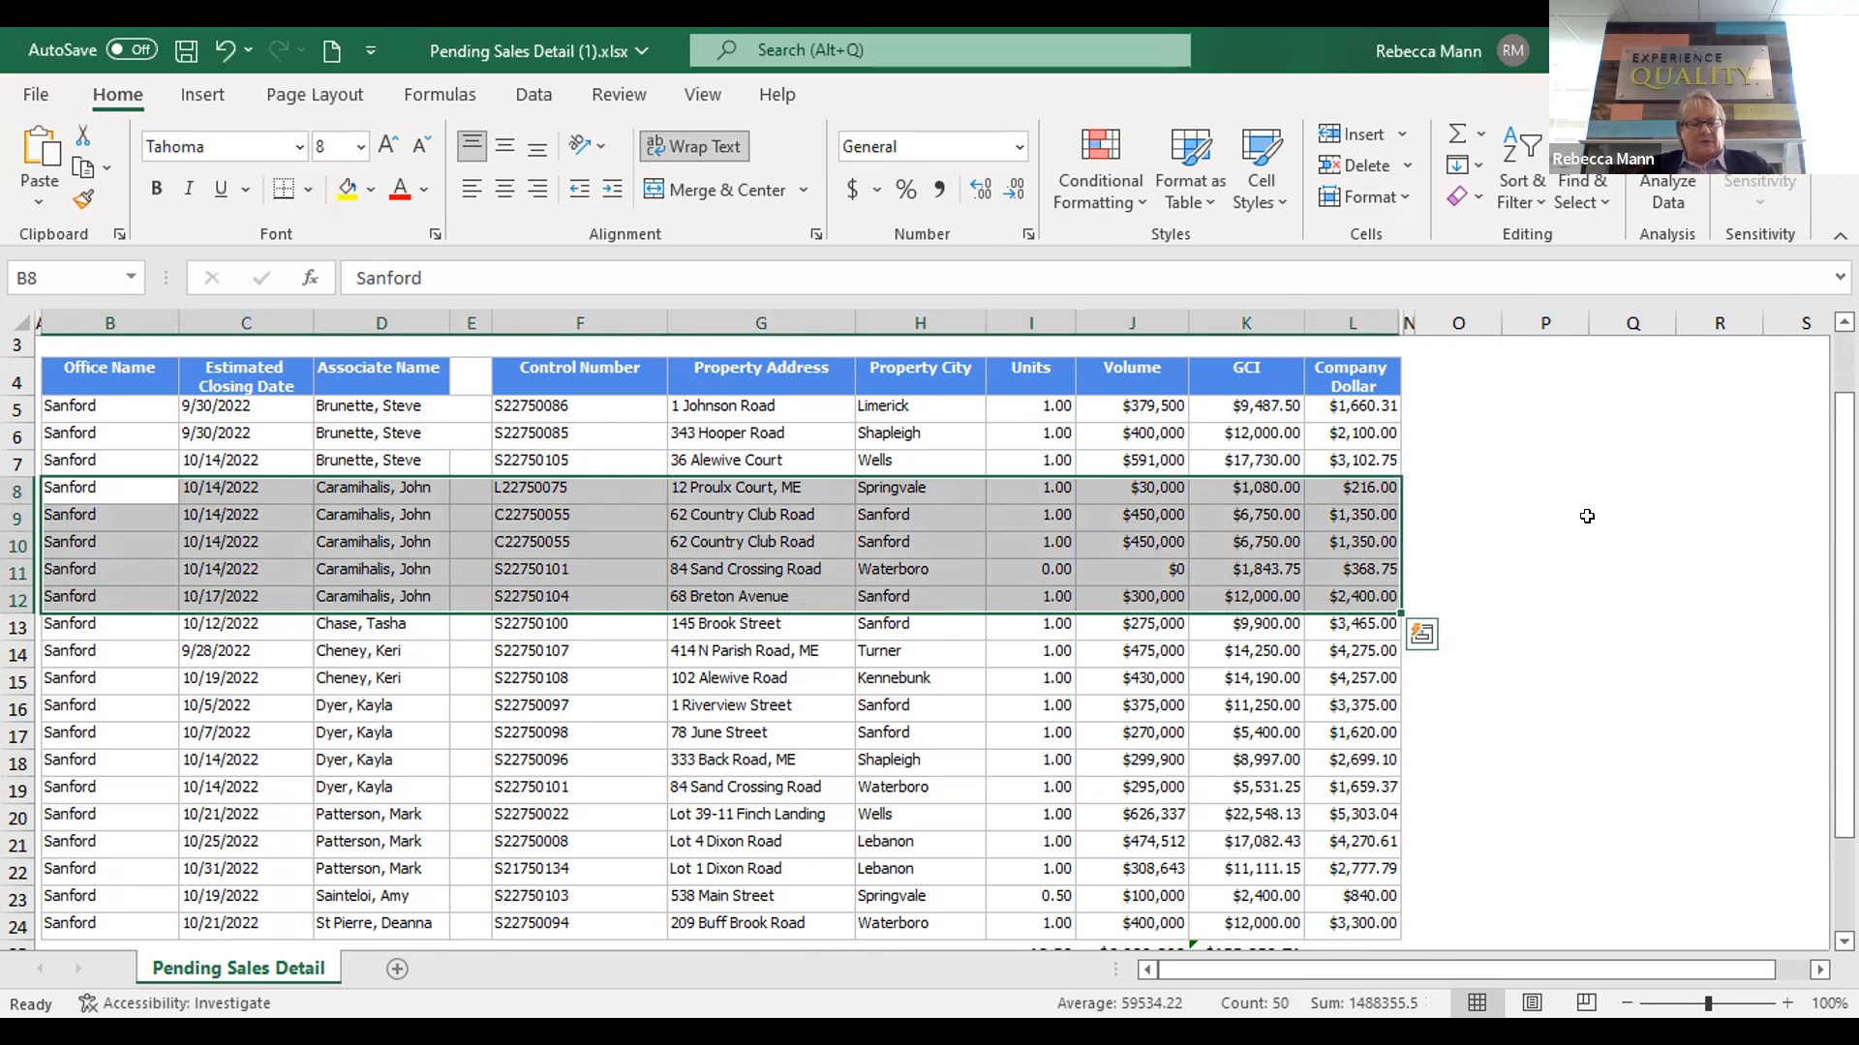
{"action": "key", "text": "ctrl+c"}
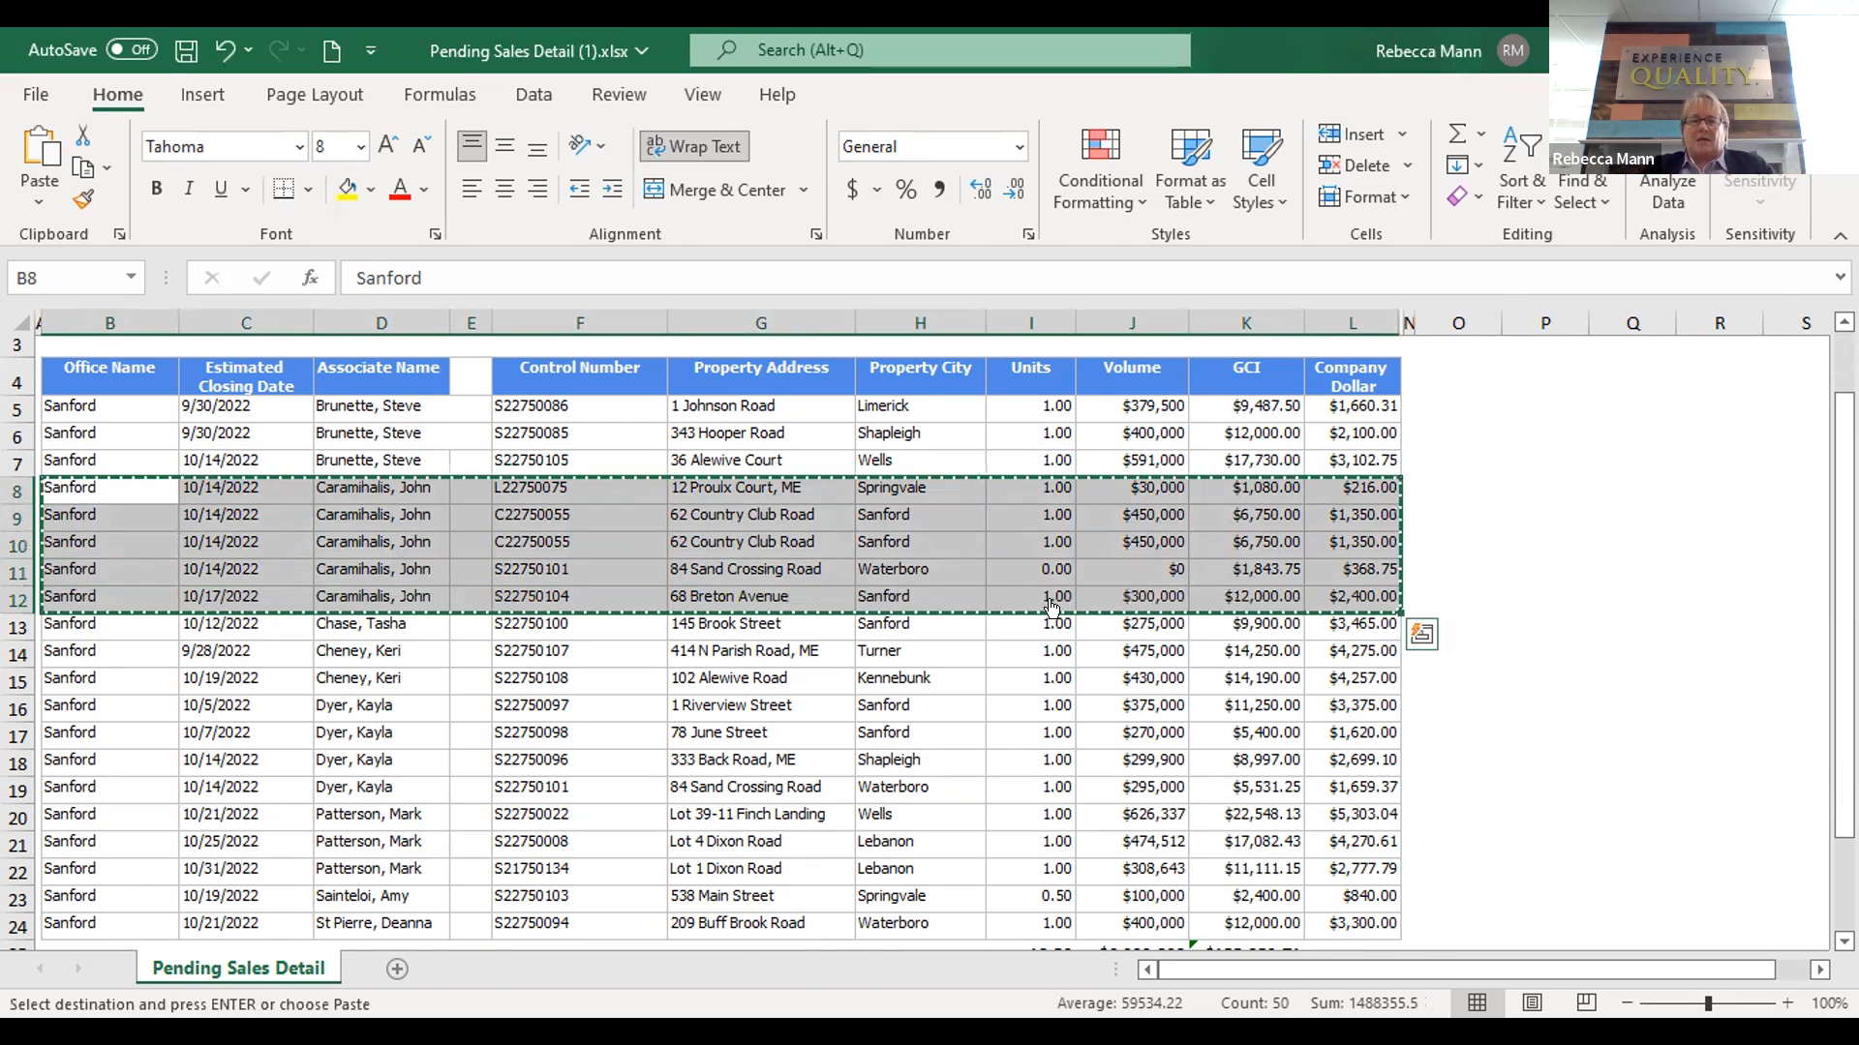
Add a new worksheet to the workbook and name it JC
{"action": "left_click", "coordinate": [399, 966]}
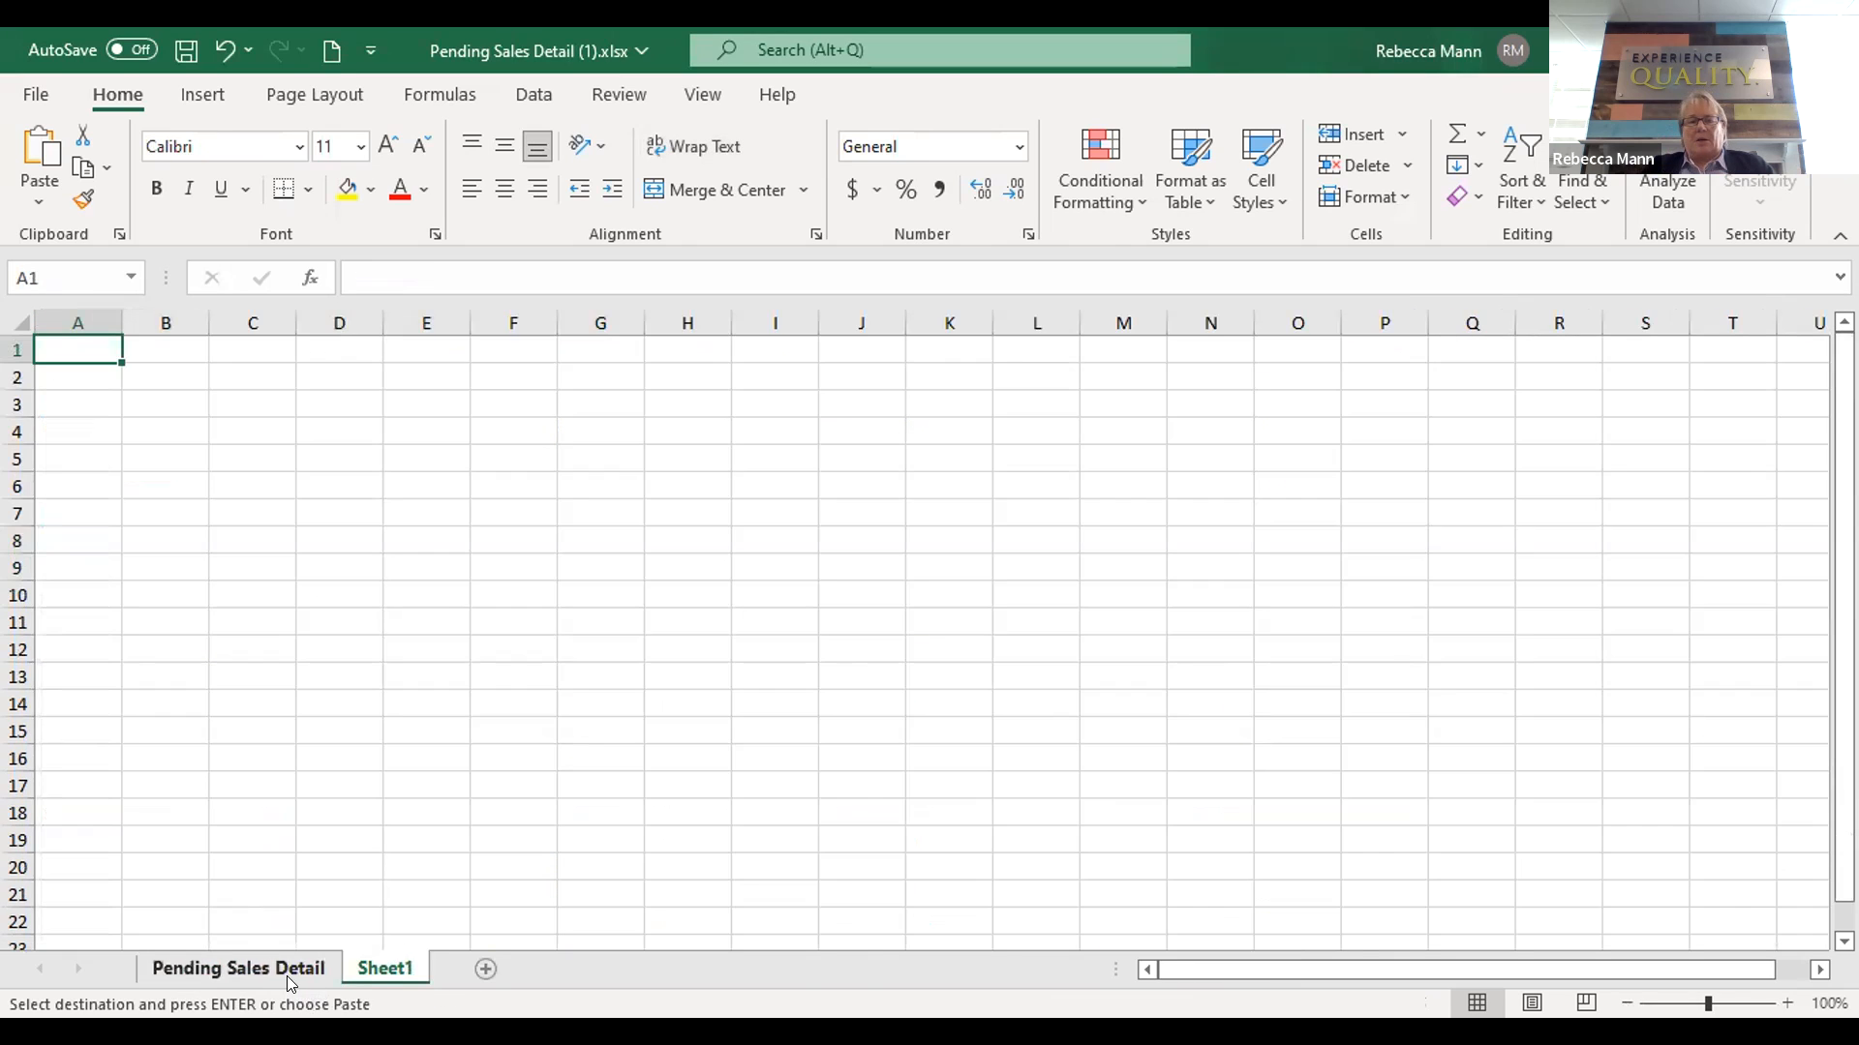
{"action": "double_click", "coordinate": [368, 963]}
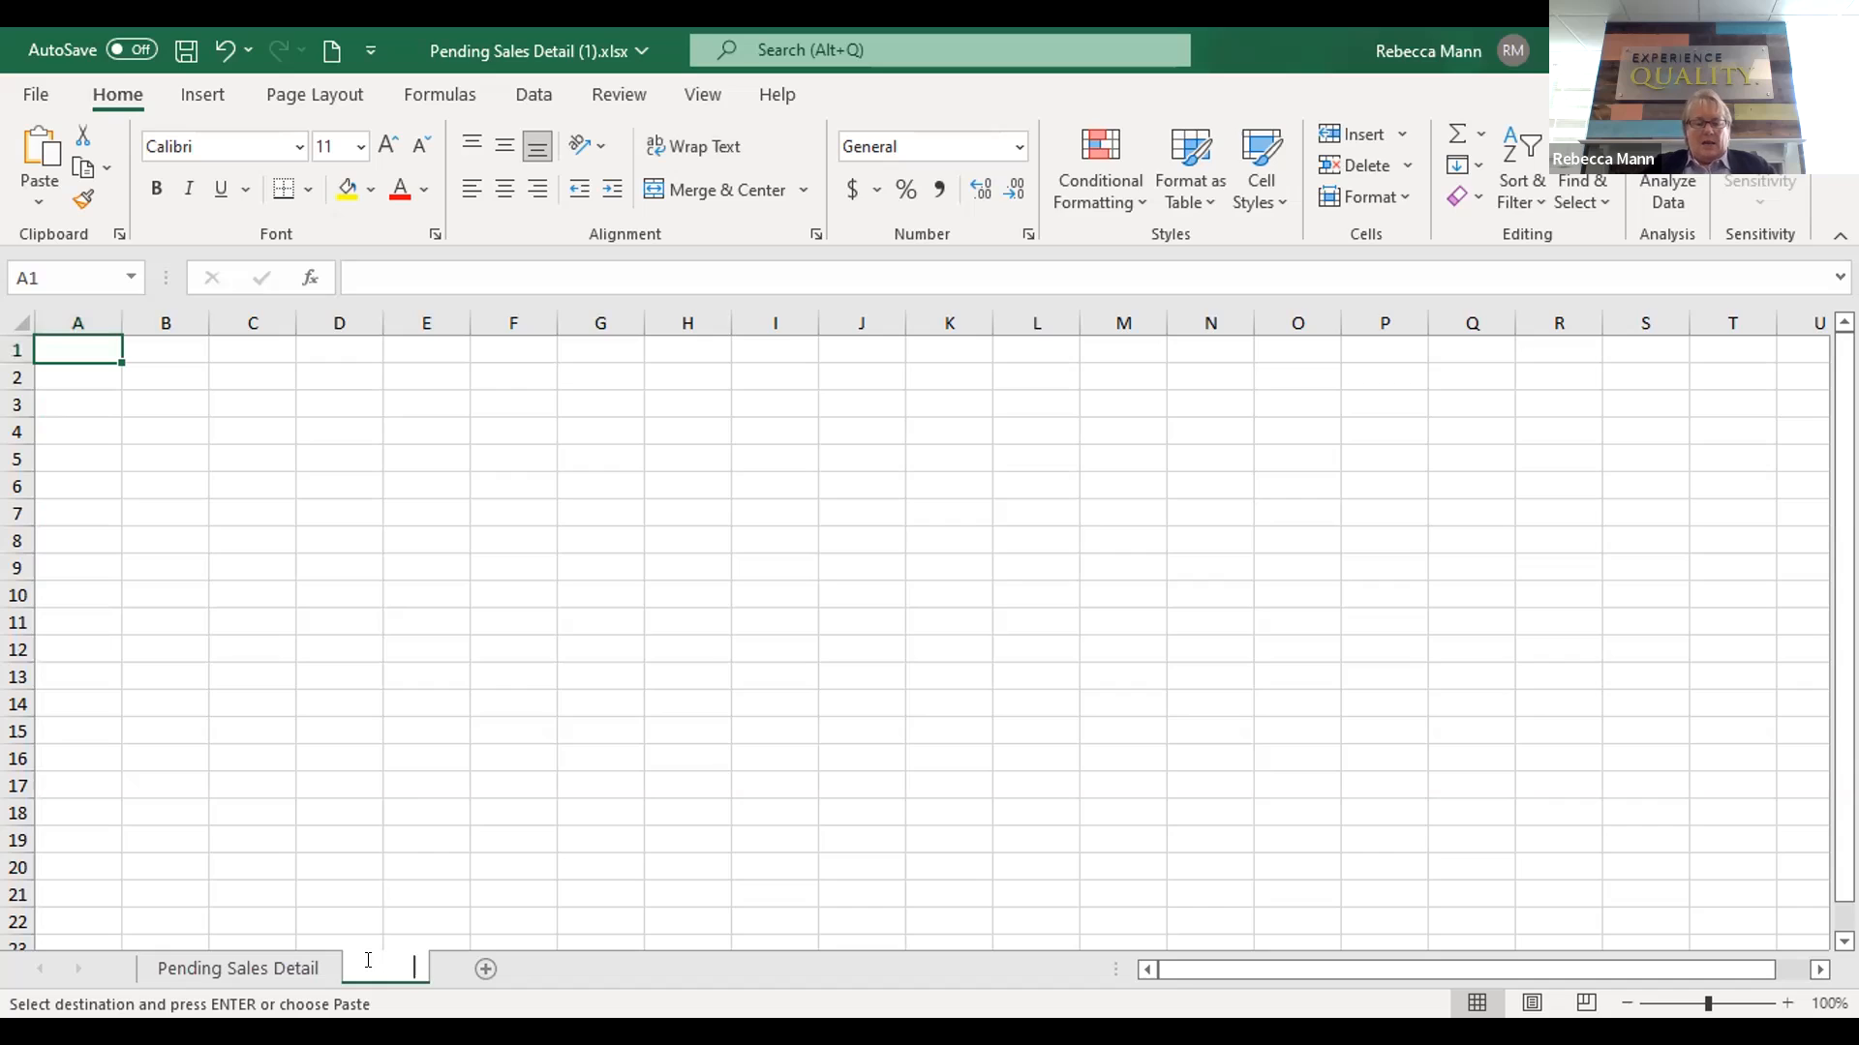
{"action": "type", "text": "J"}
{"action": "type", "text": "o"}
{"action": "key", "text": "Return"}
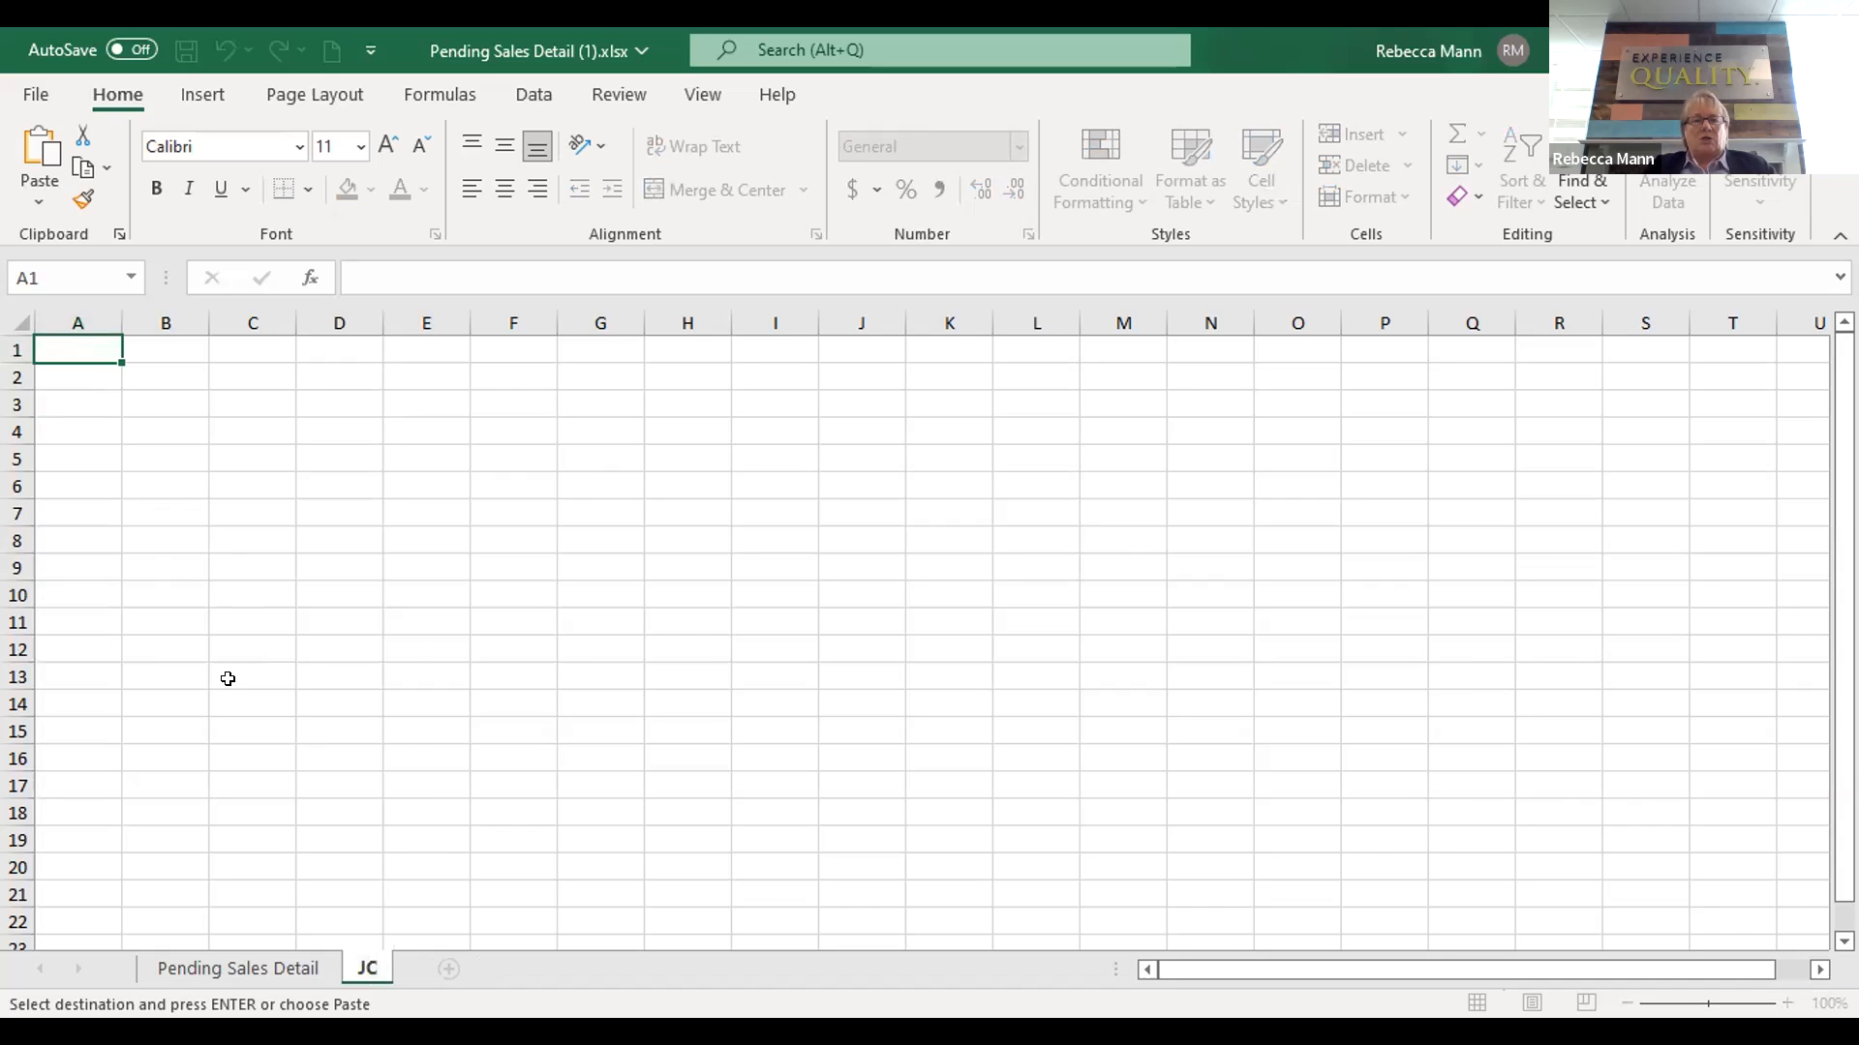
Paste the copied sales into the JC sheet starting at A2, slightly narrow column C and fit column H to its contents
{"action": "left_click", "coordinate": [203, 622]}
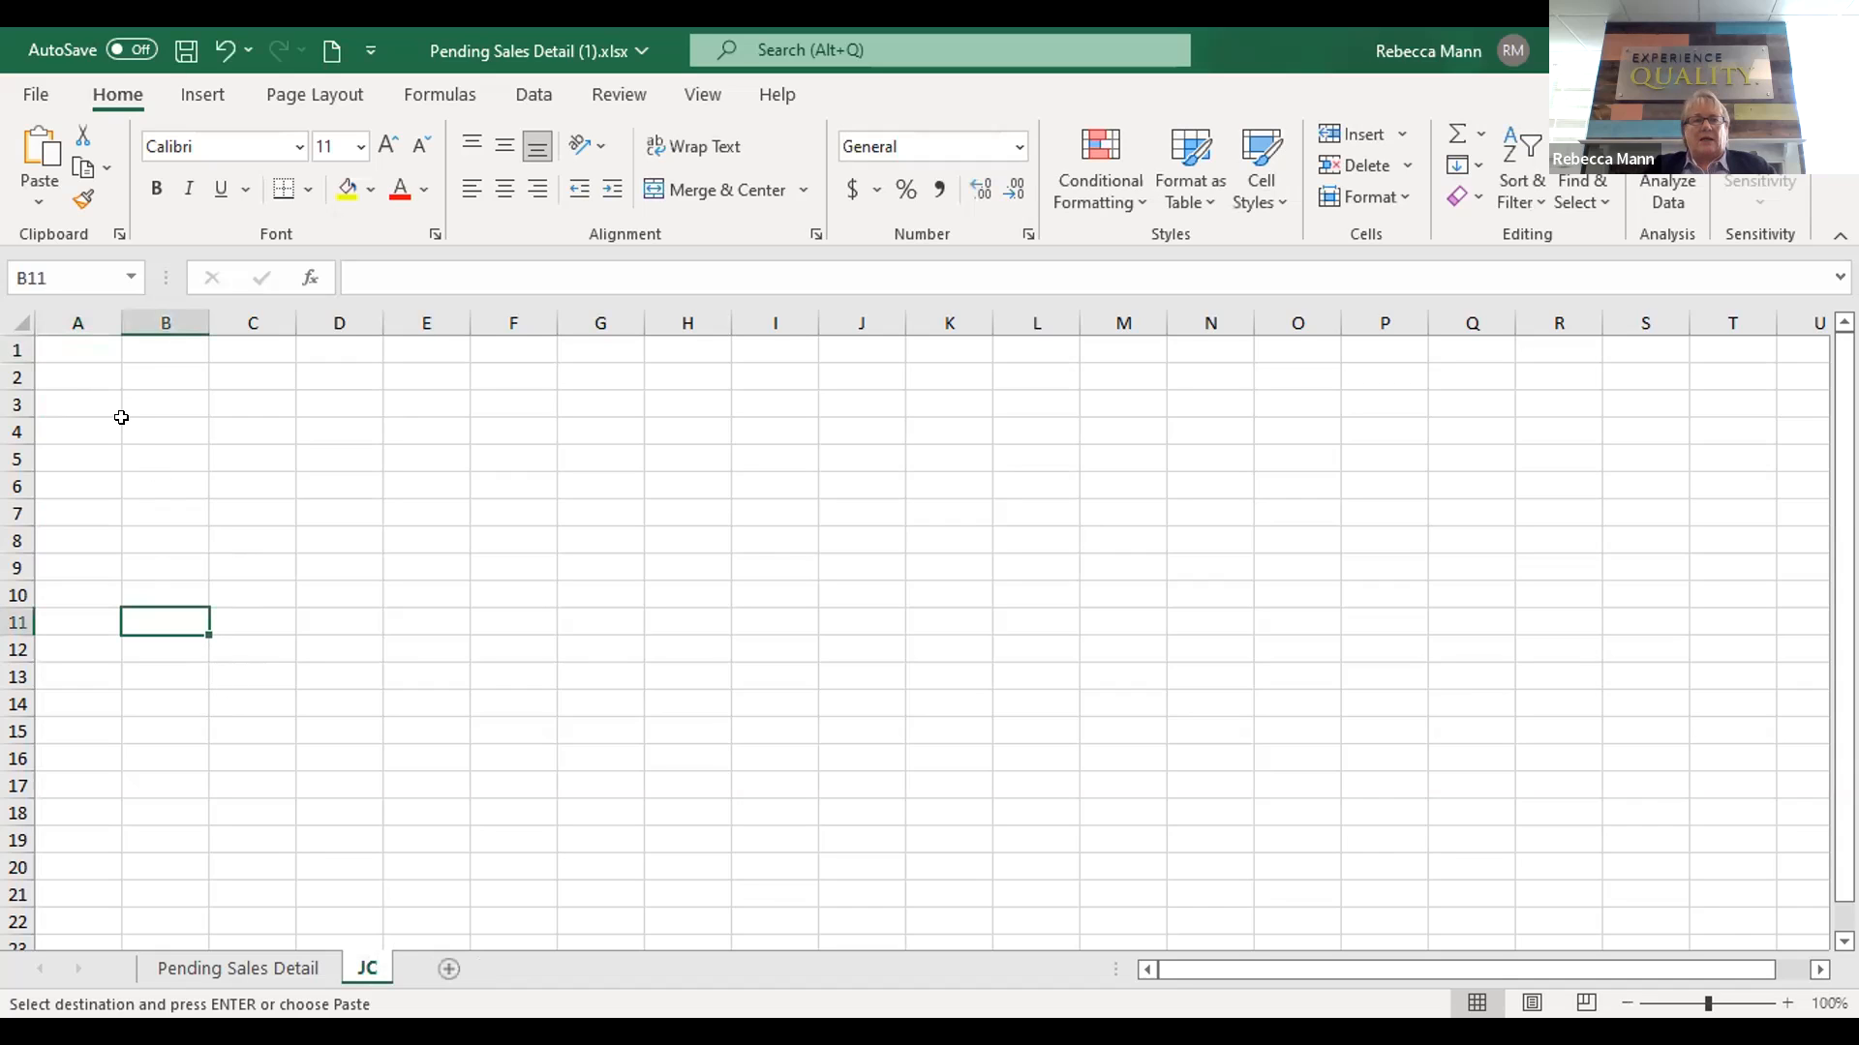
{"action": "left_click", "coordinate": [75, 372]}
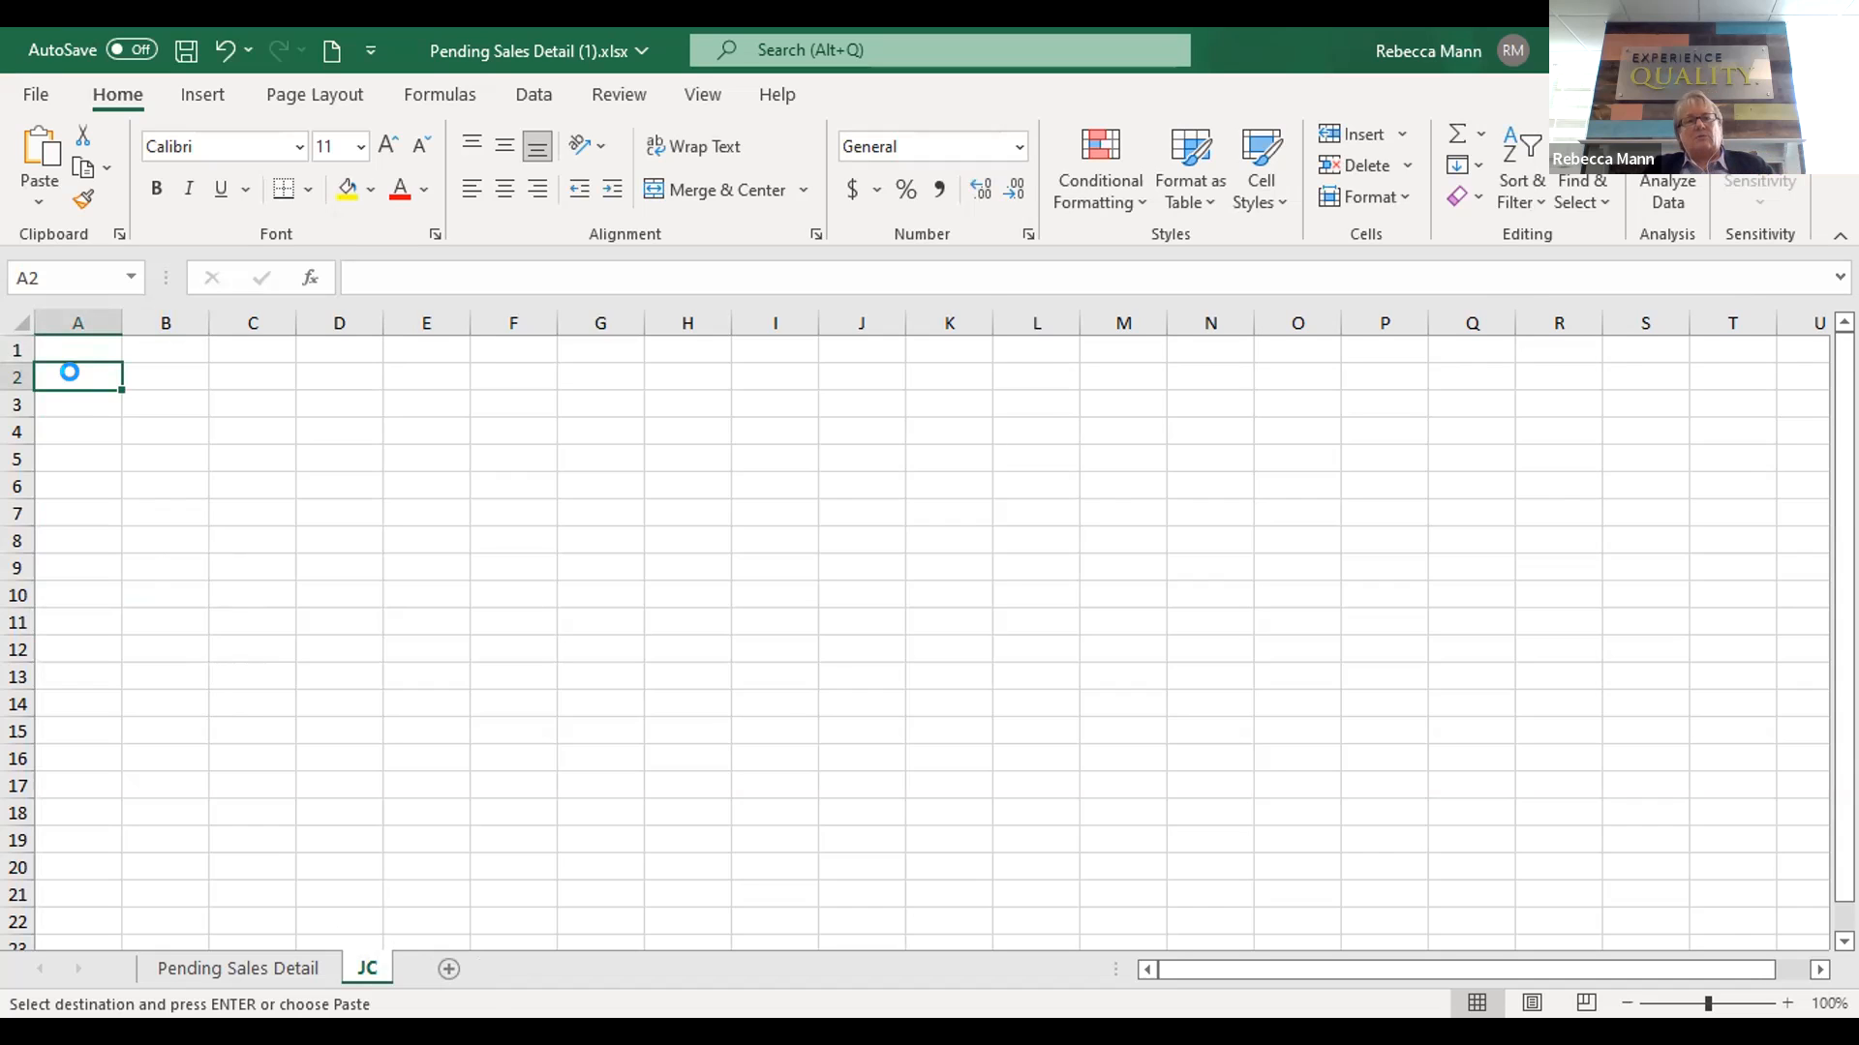
{"action": "key", "text": "ctrl+v"}
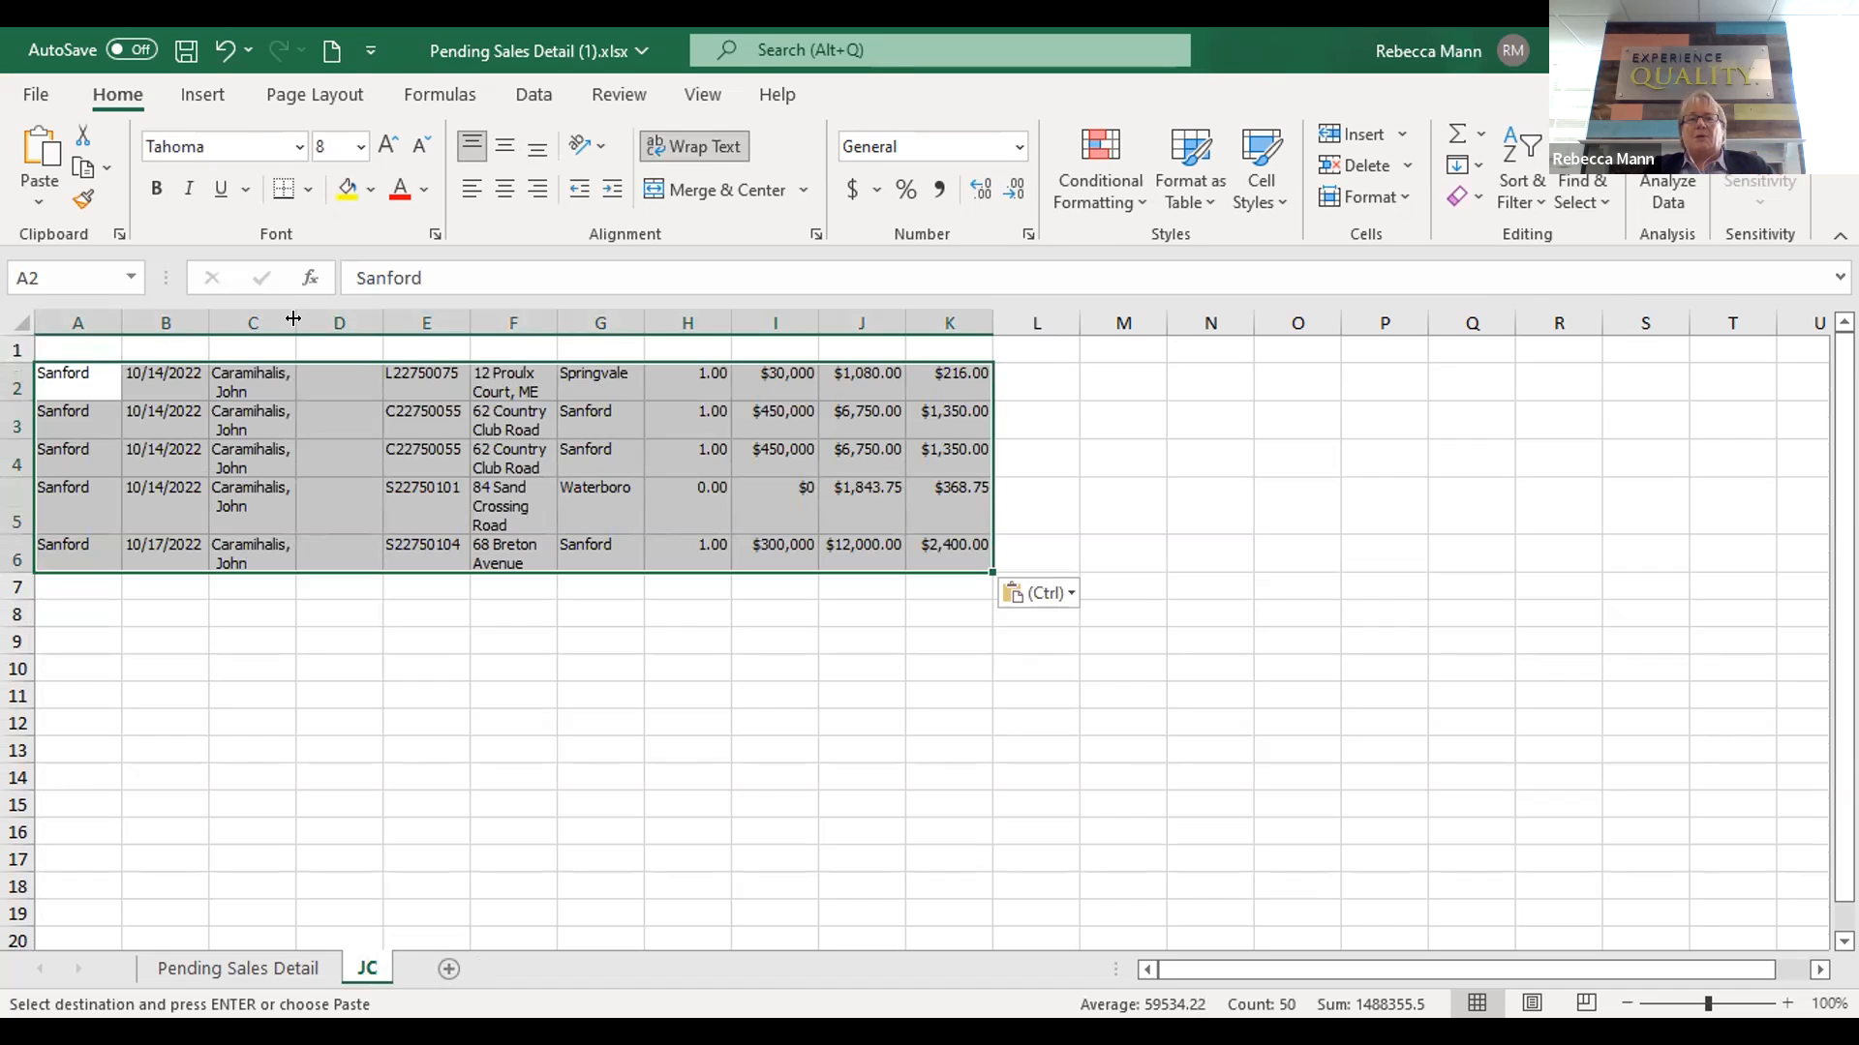
{"action": "left_click_drag", "start_coordinate": [293, 318], "coordinate": [289, 319]}
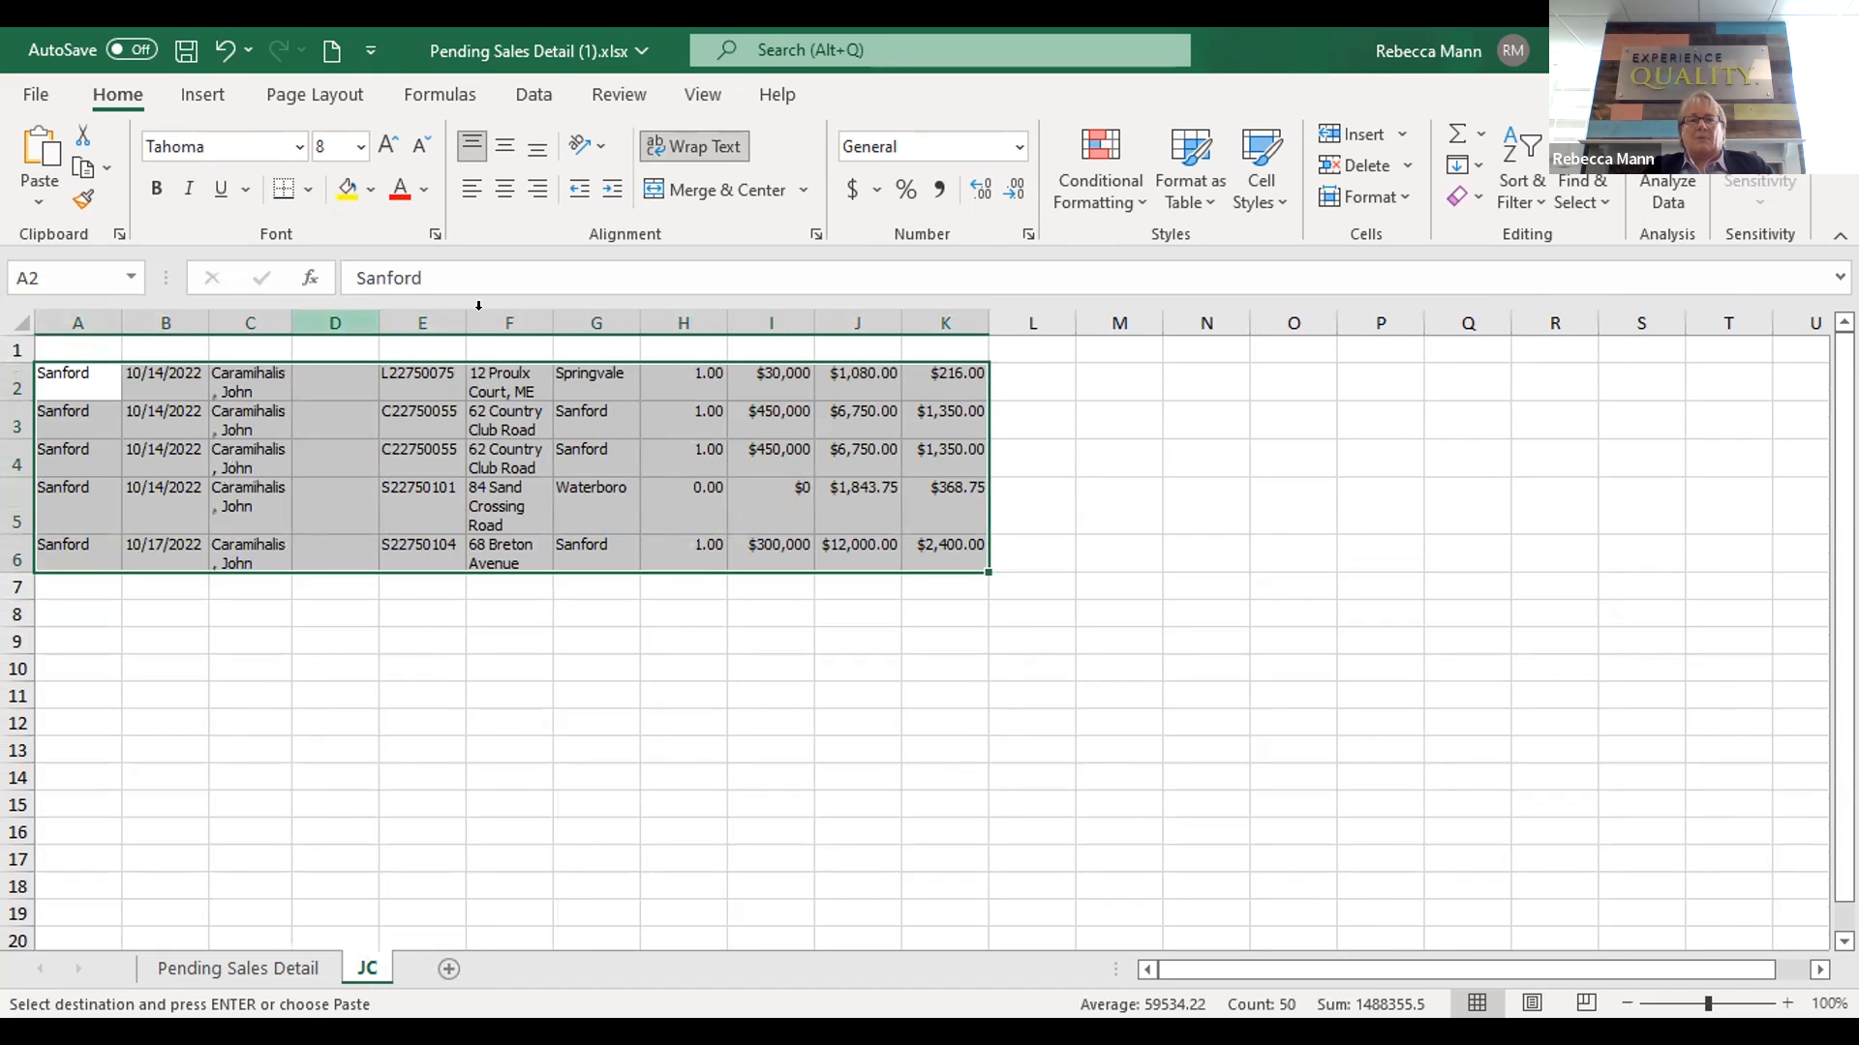
{"action": "double_click", "coordinate": [725, 320]}
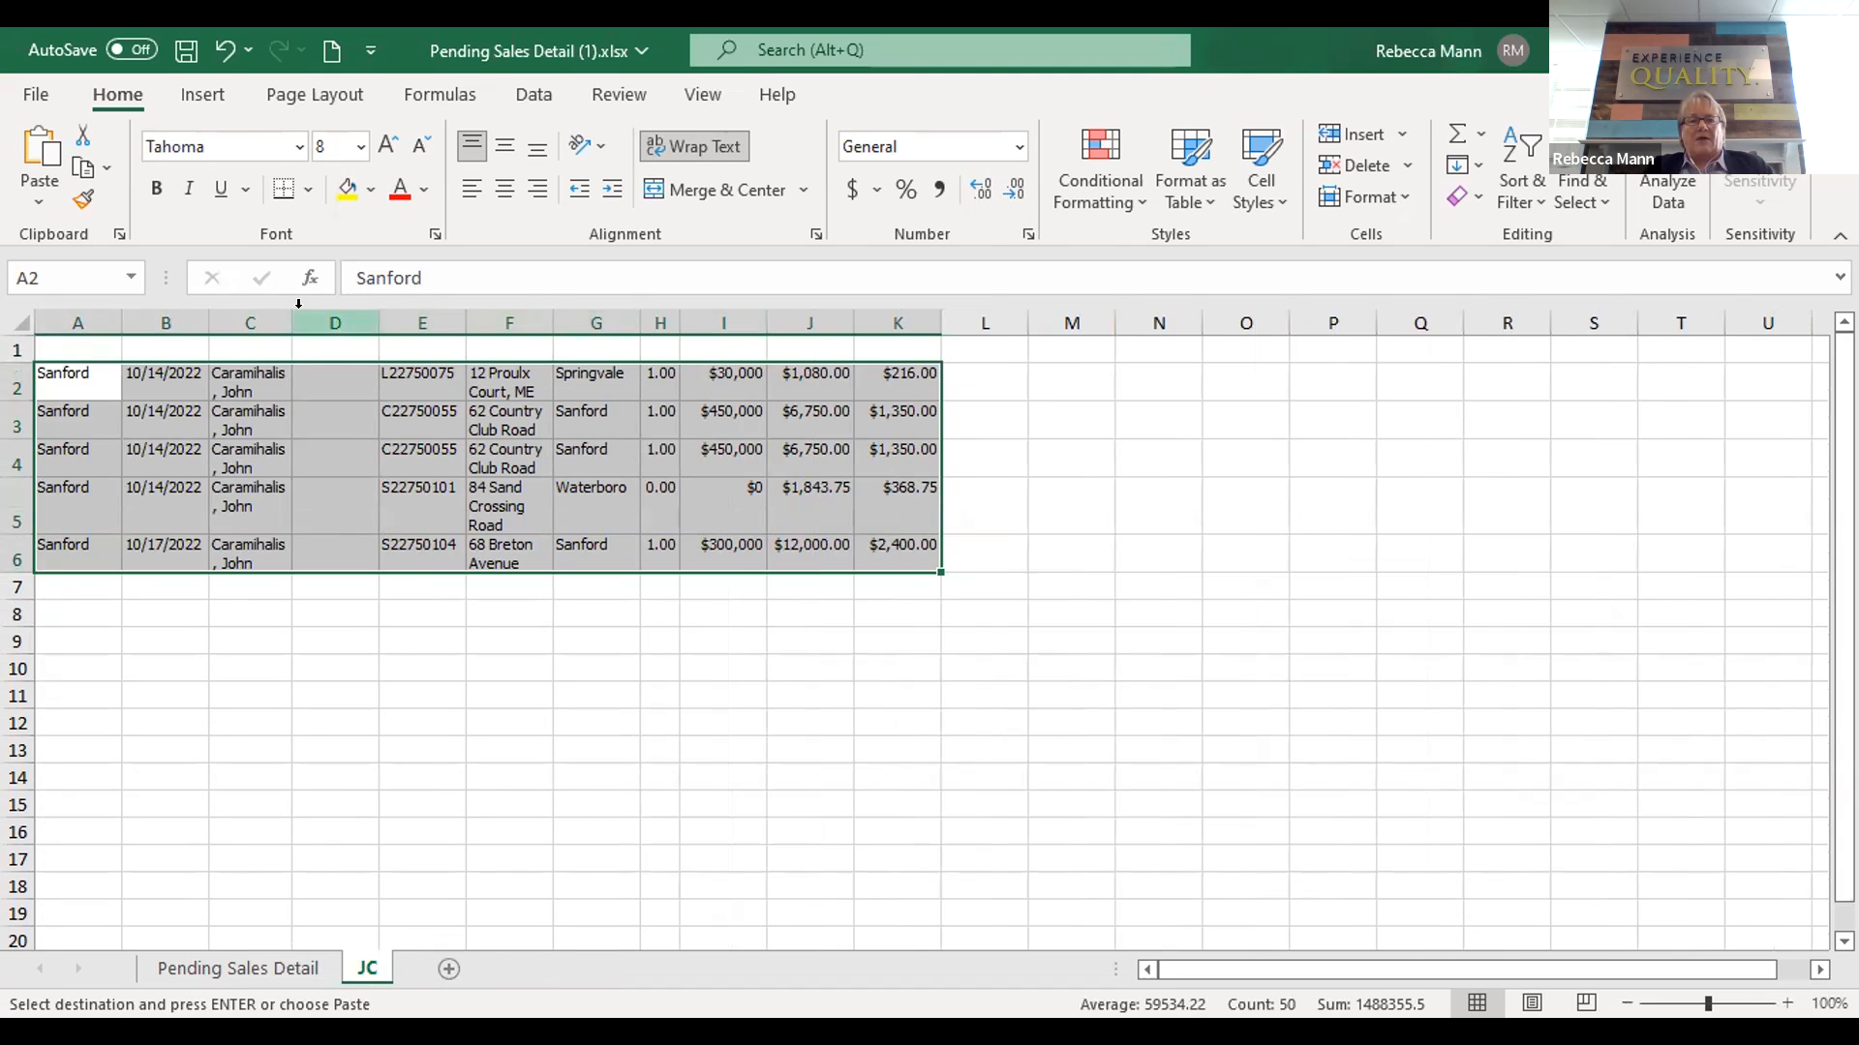
Copy the header row B4:L4 from the Pending Sales Detail sheet into the JC sheet starting at A1
{"action": "left_click", "coordinate": [74, 345]}
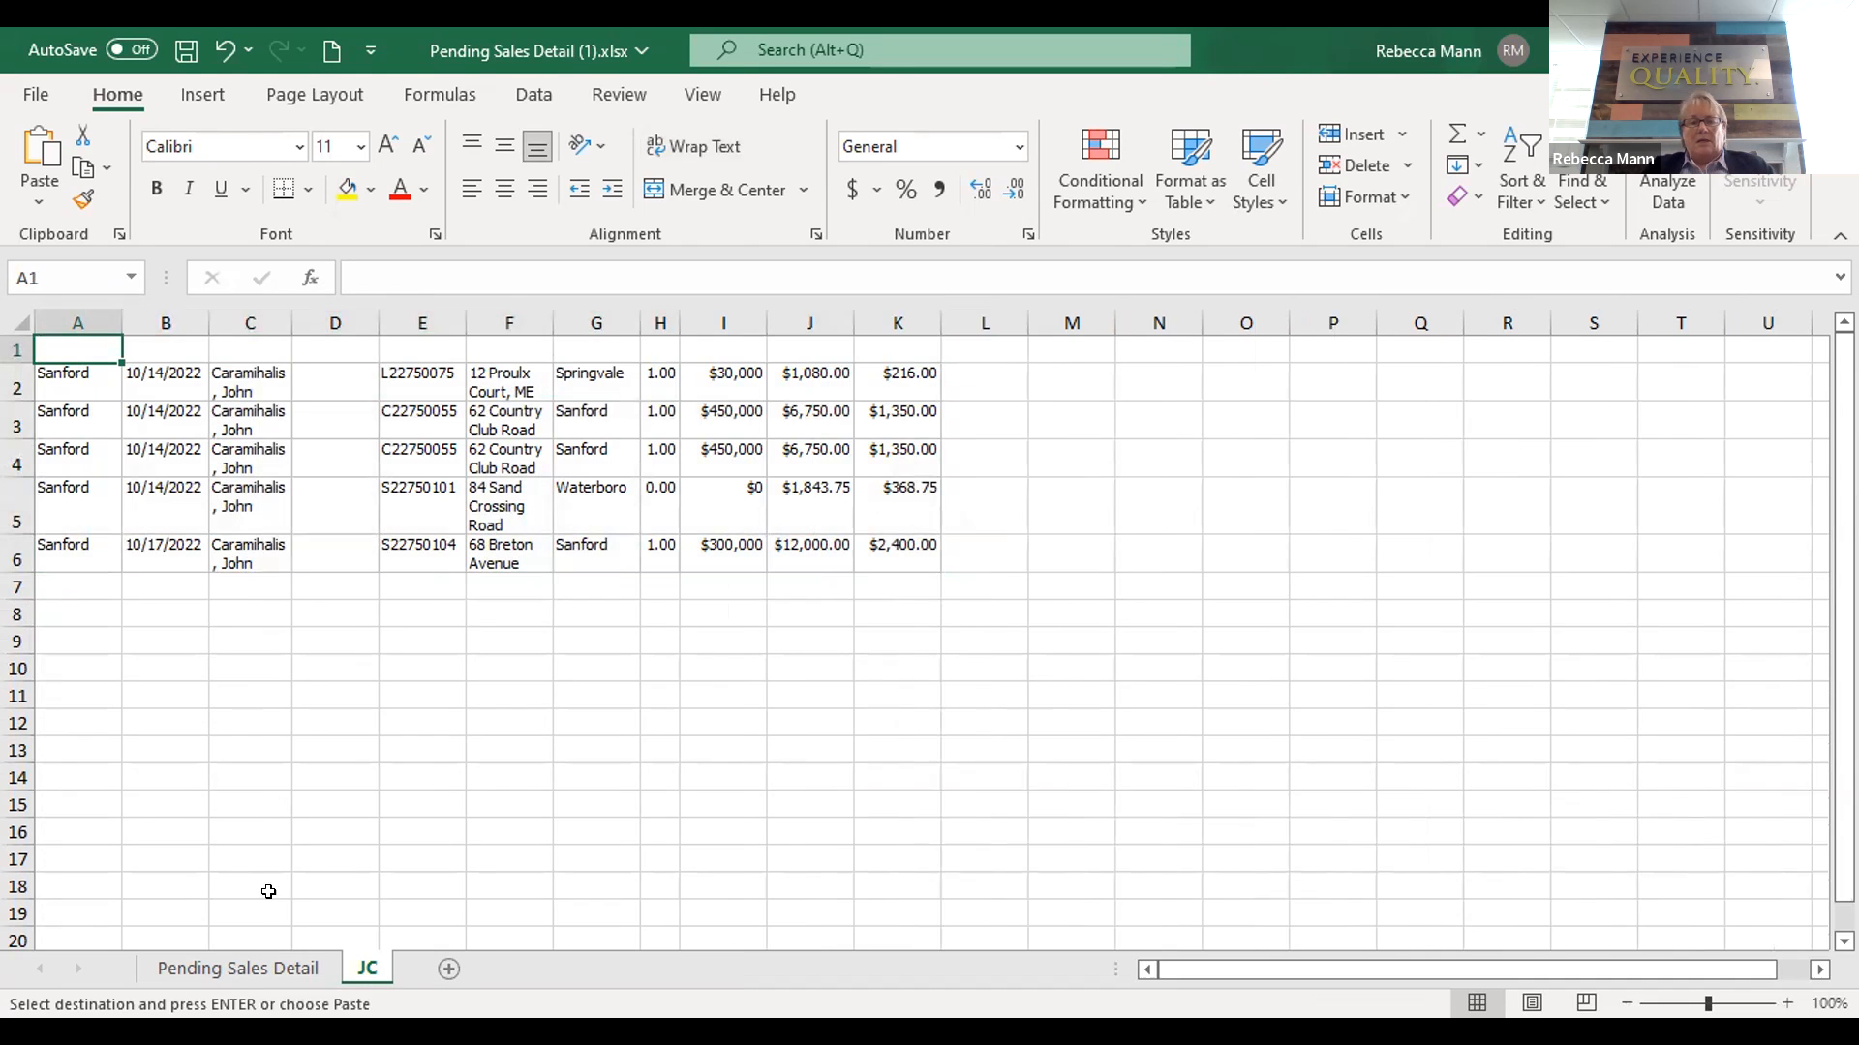
{"action": "left_click", "coordinate": [237, 969]}
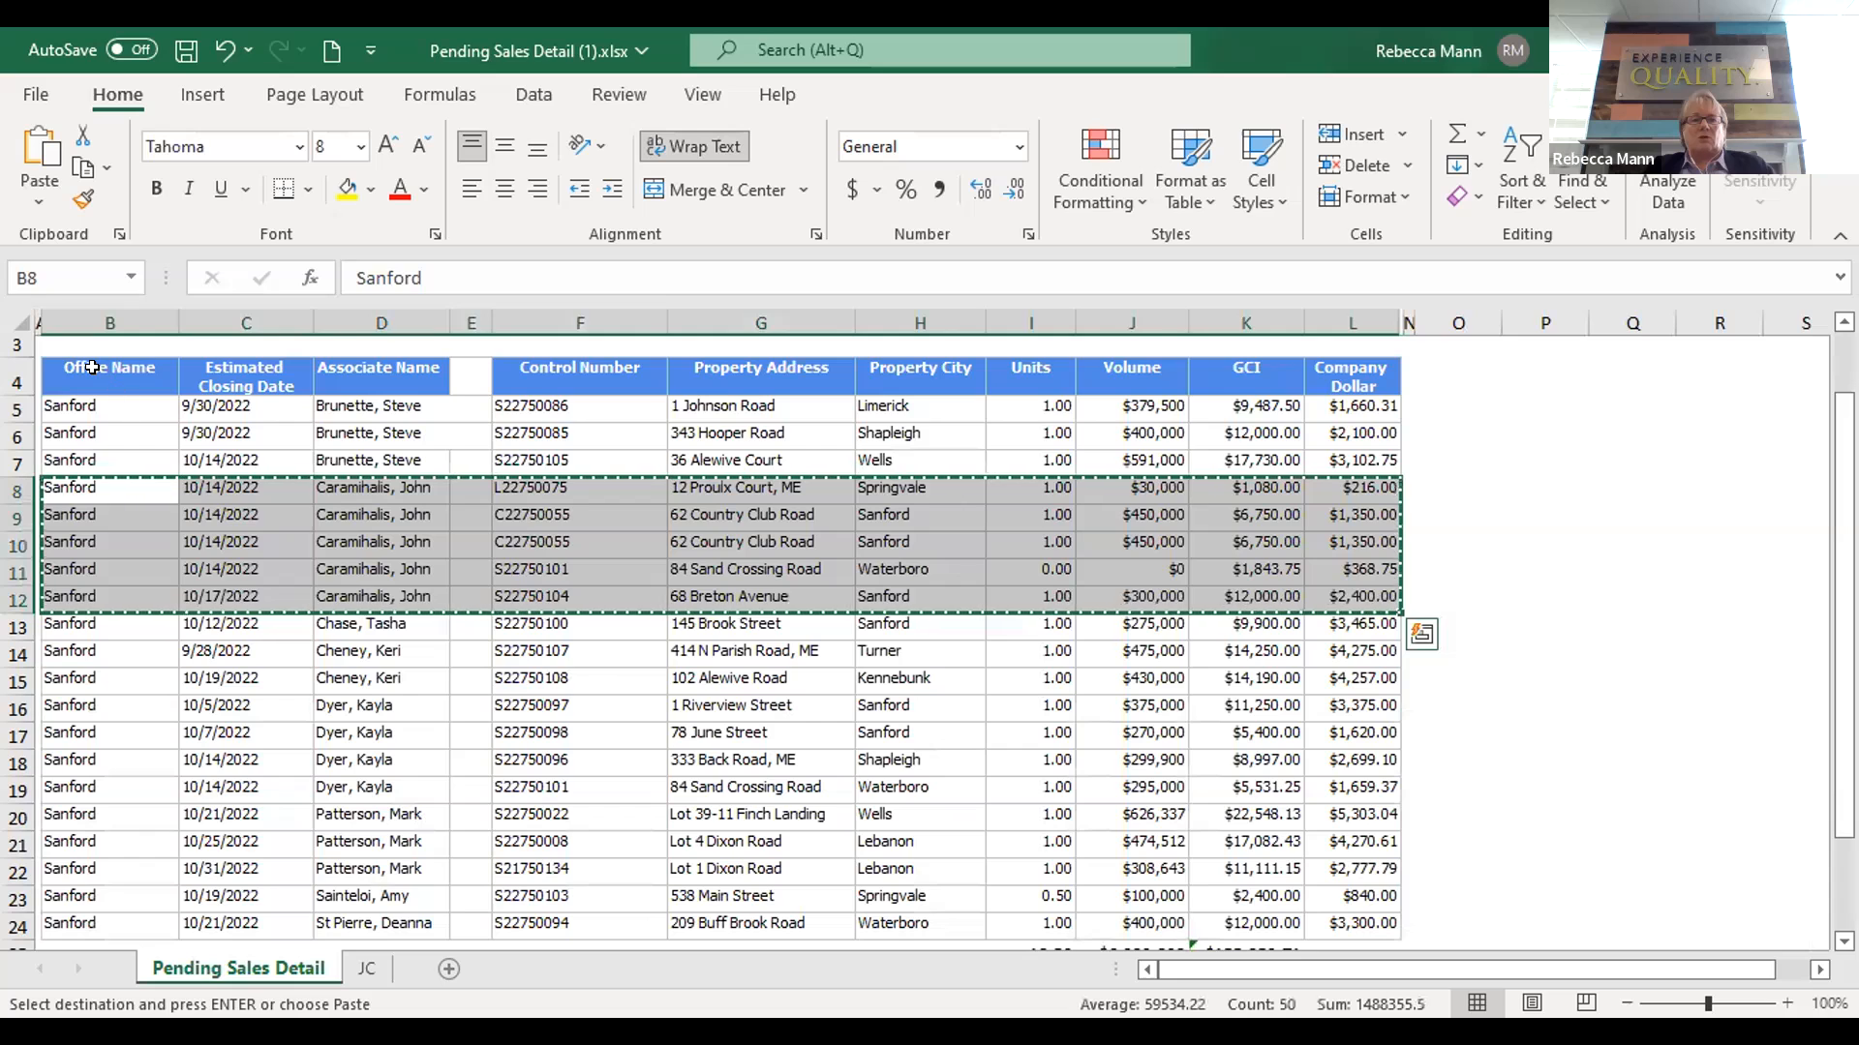
{"action": "left_click_drag", "start_coordinate": [92, 367], "coordinate": [1366, 385]}
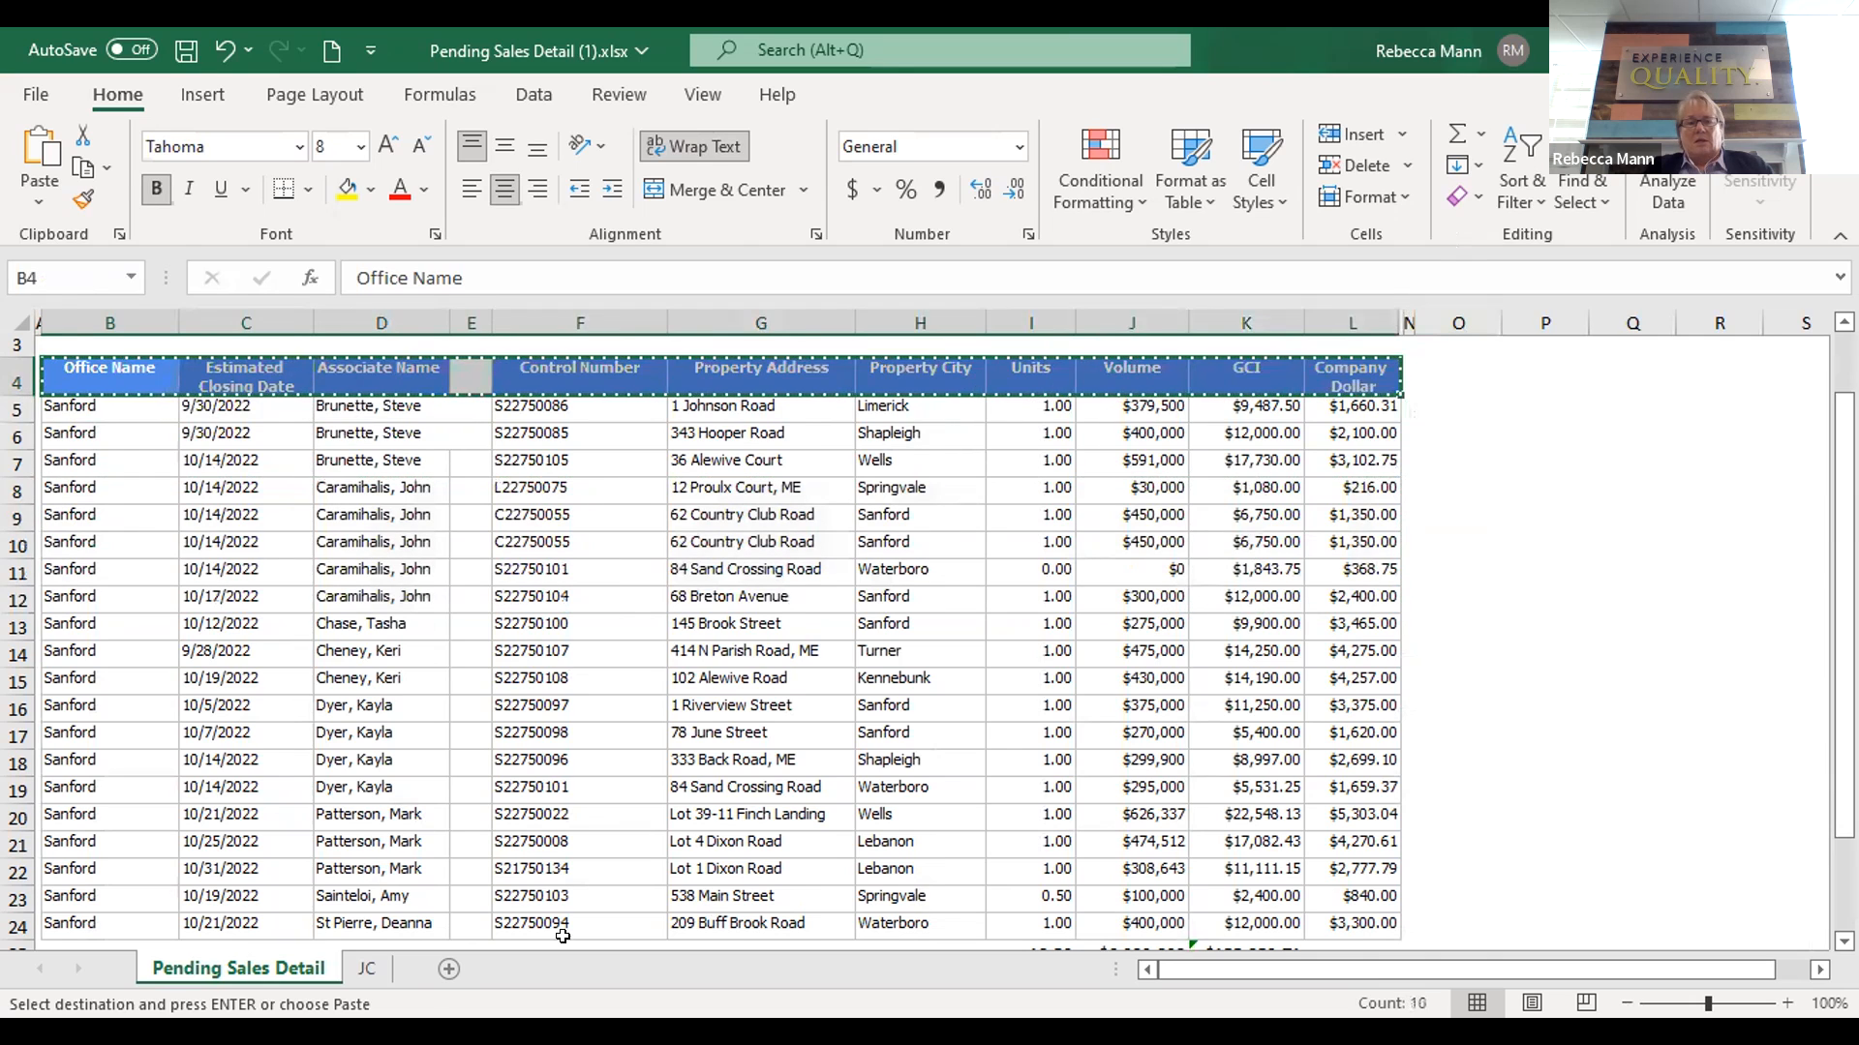
{"action": "left_click", "coordinate": [366, 969]}
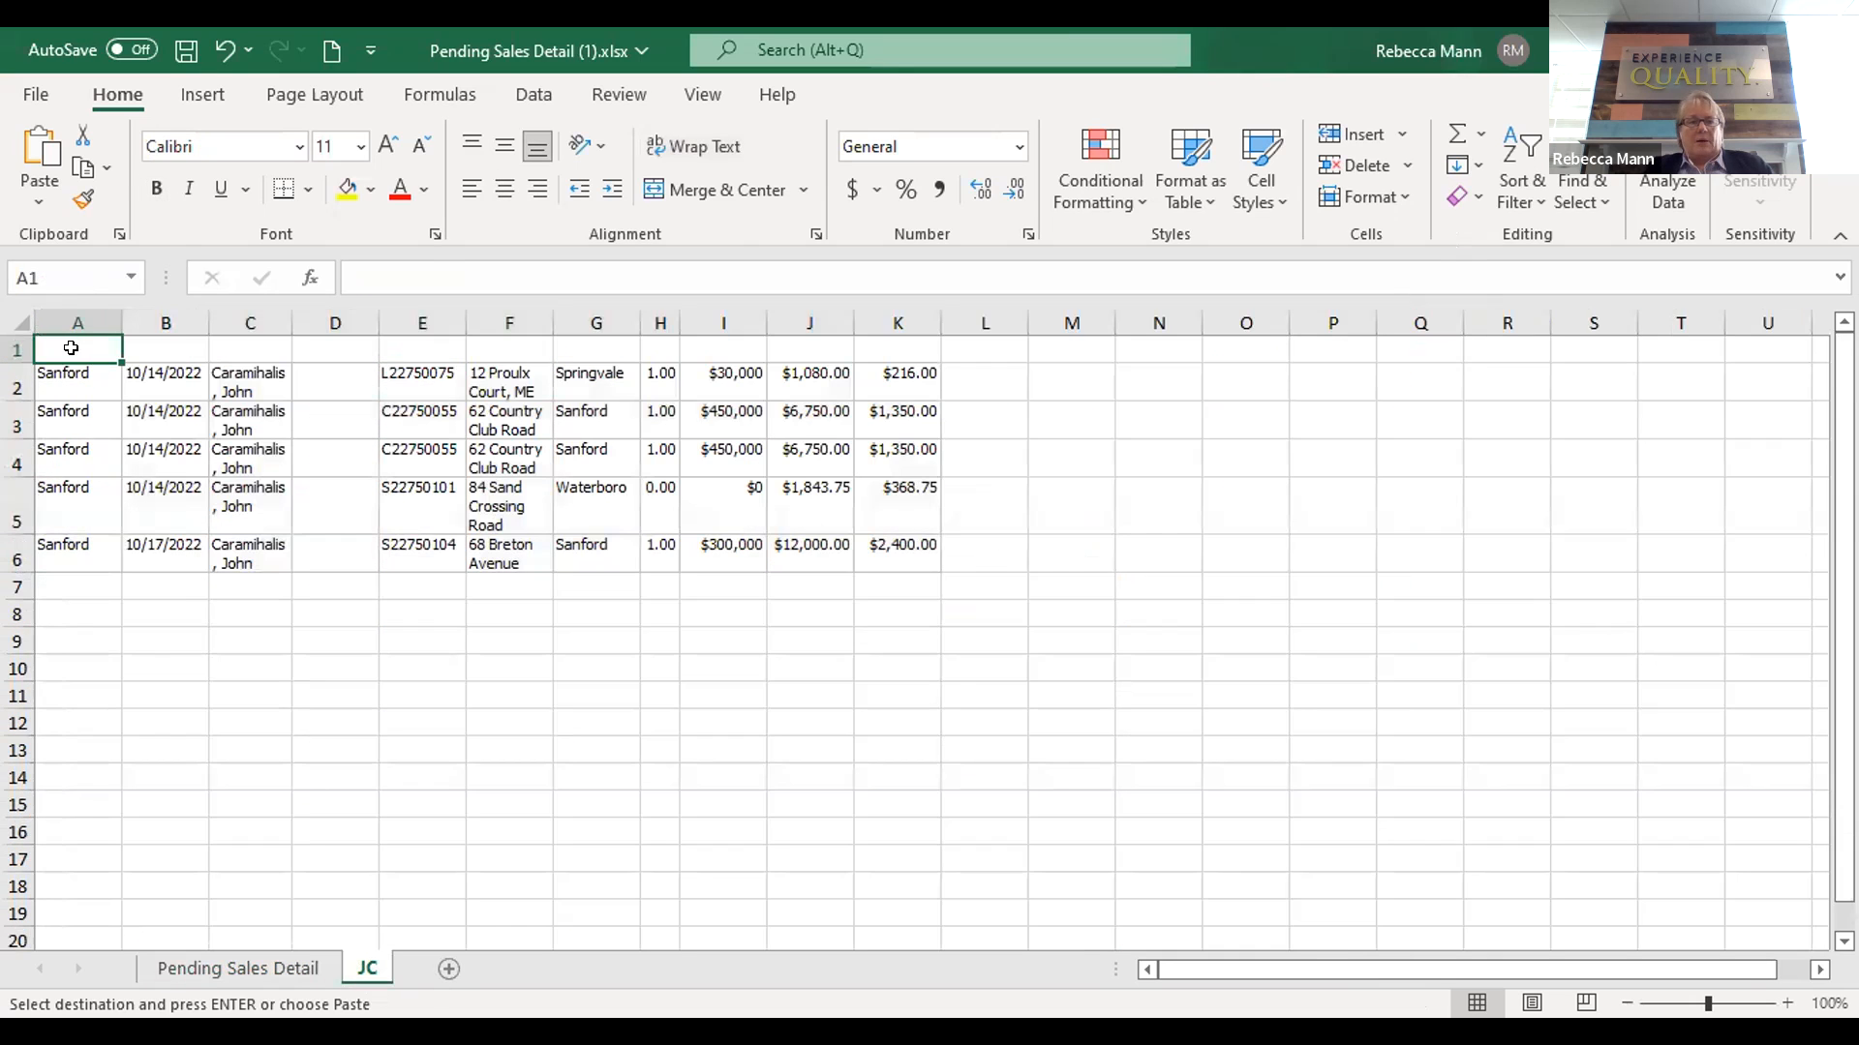
{"action": "key", "text": "ctrl+v"}
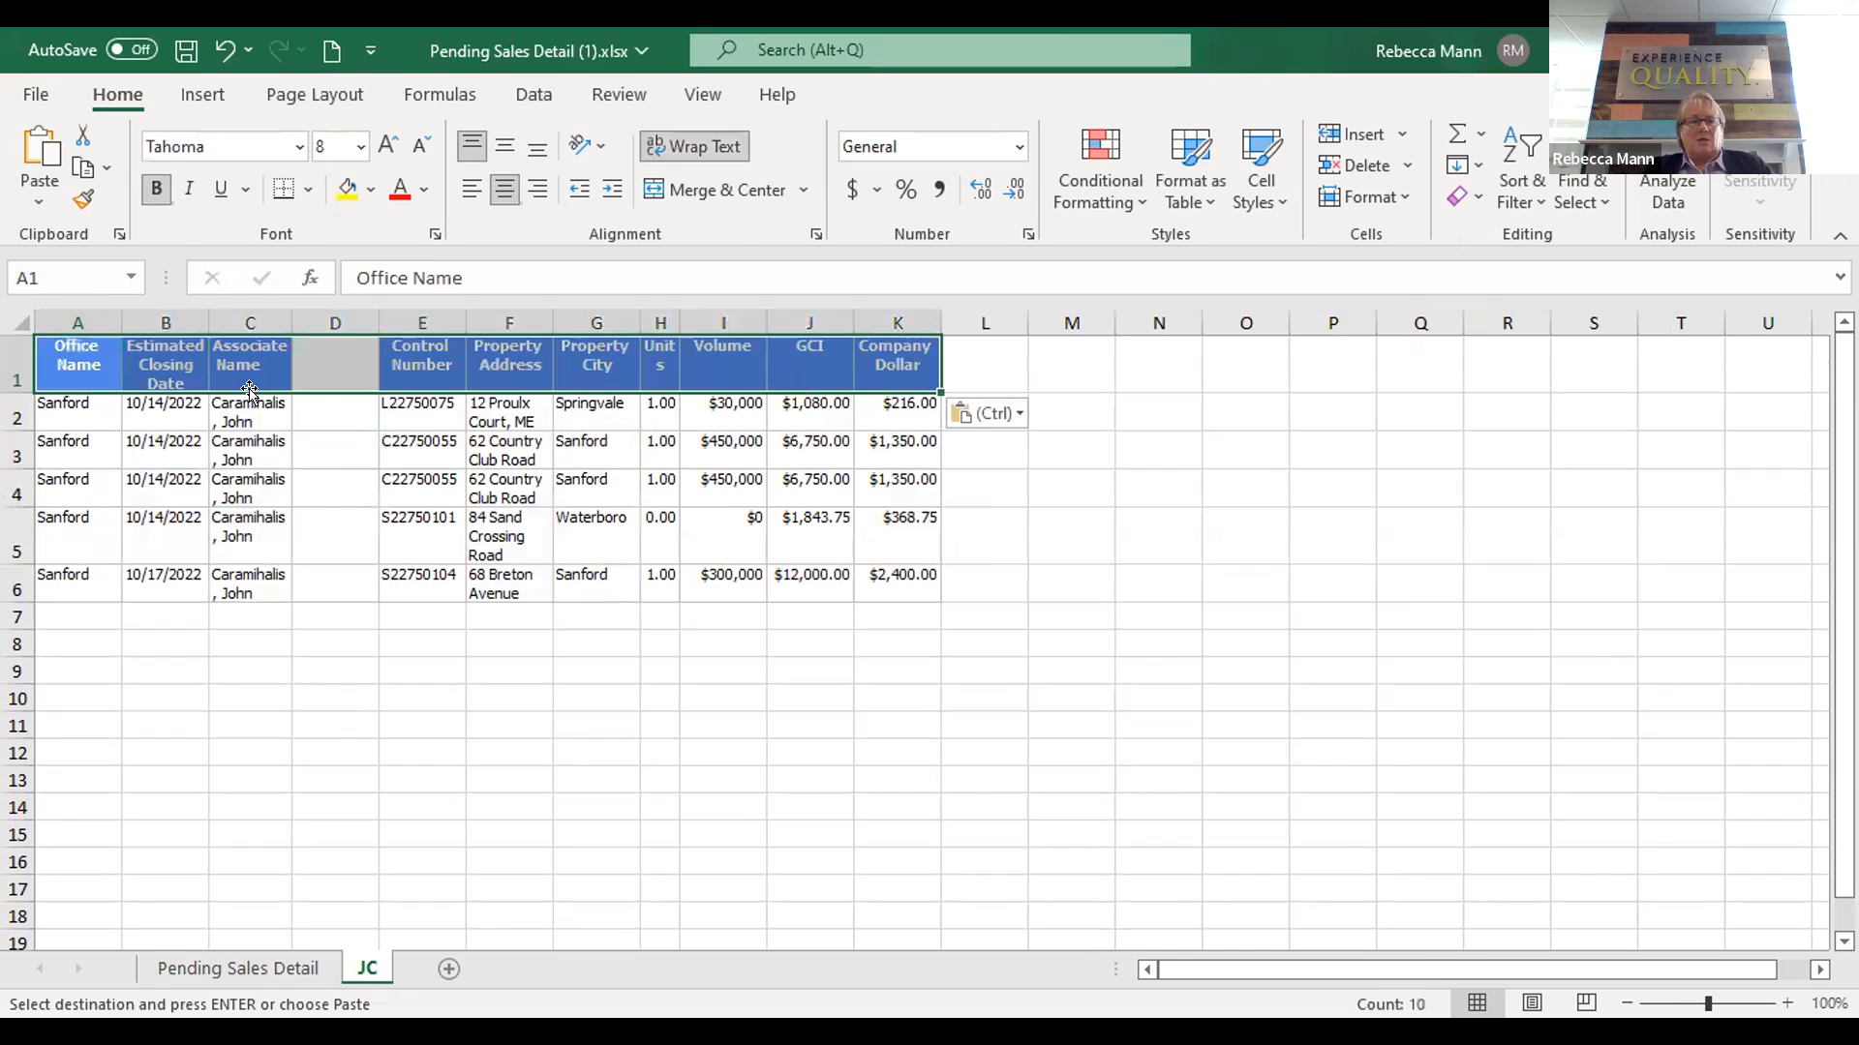
Hide the empty column D on the JC sheet
{"action": "left_click", "coordinate": [316, 320]}
{"action": "right_click", "coordinate": [319, 312]}
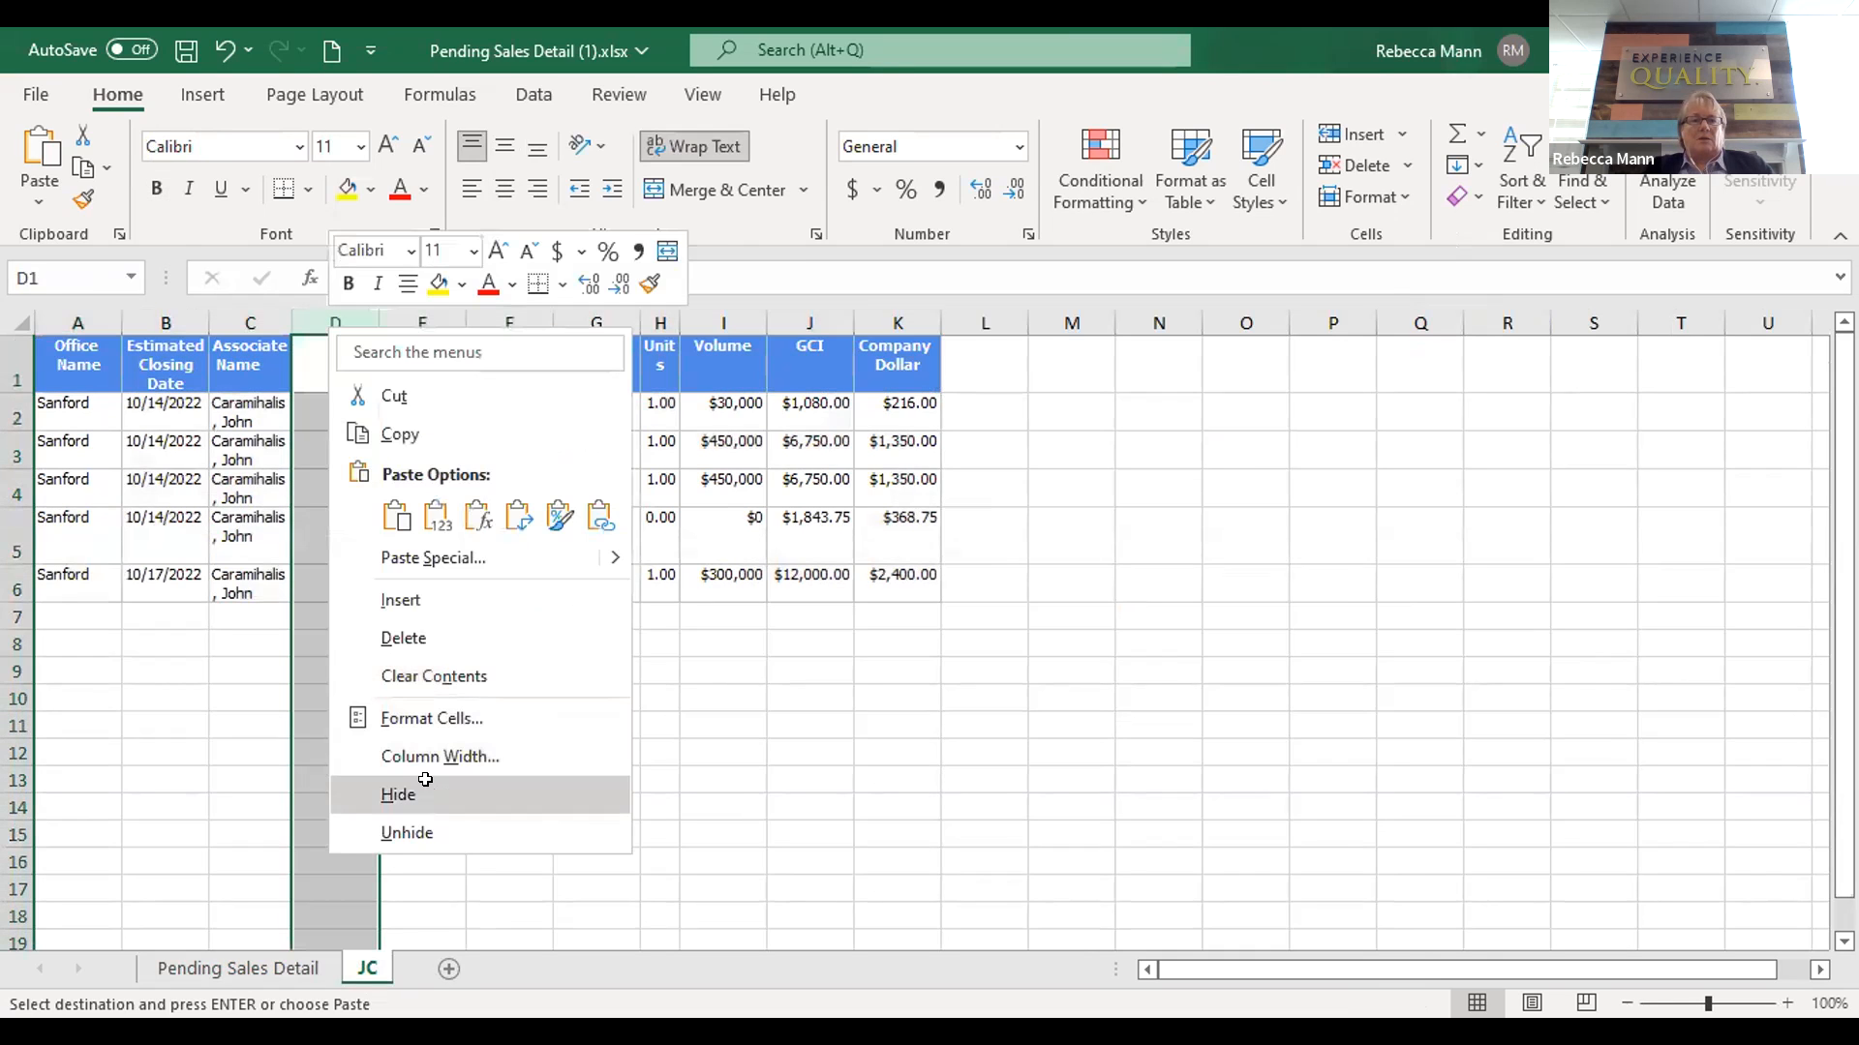
{"action": "left_click", "coordinate": [427, 792]}
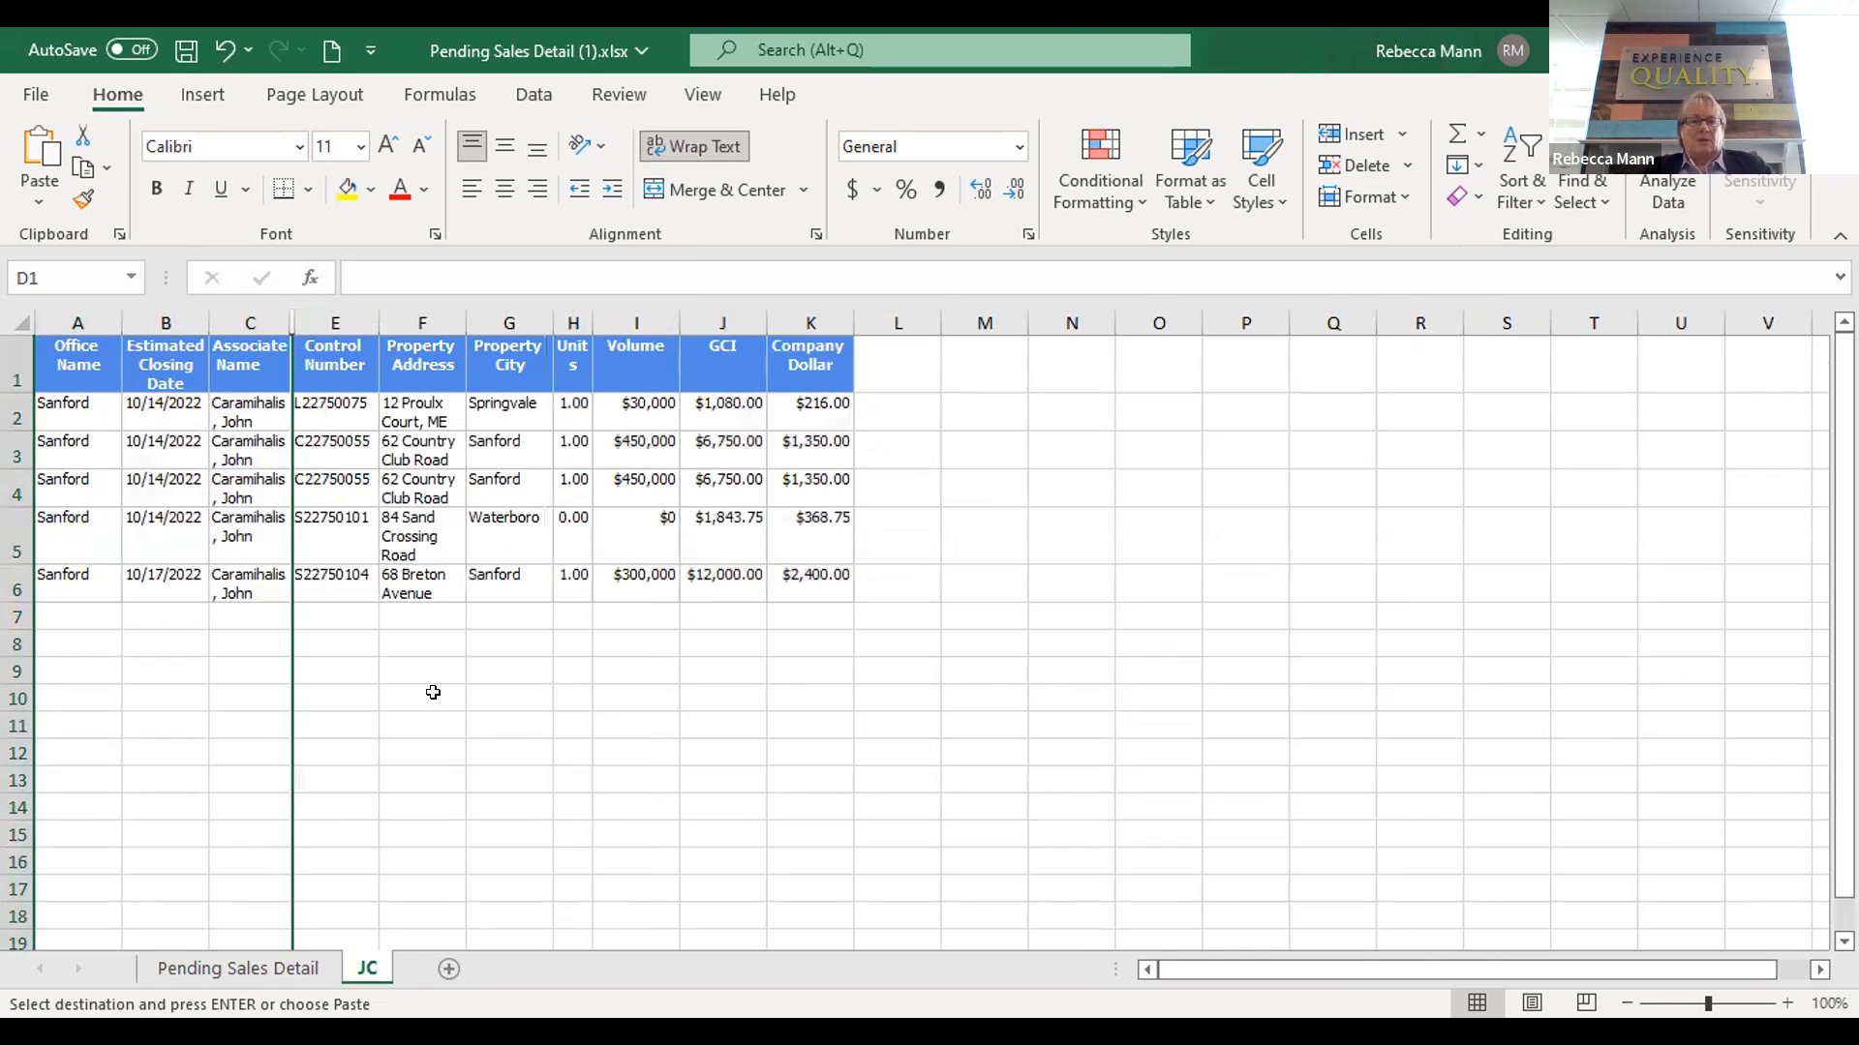
{"action": "left_click", "coordinate": [530, 717]}
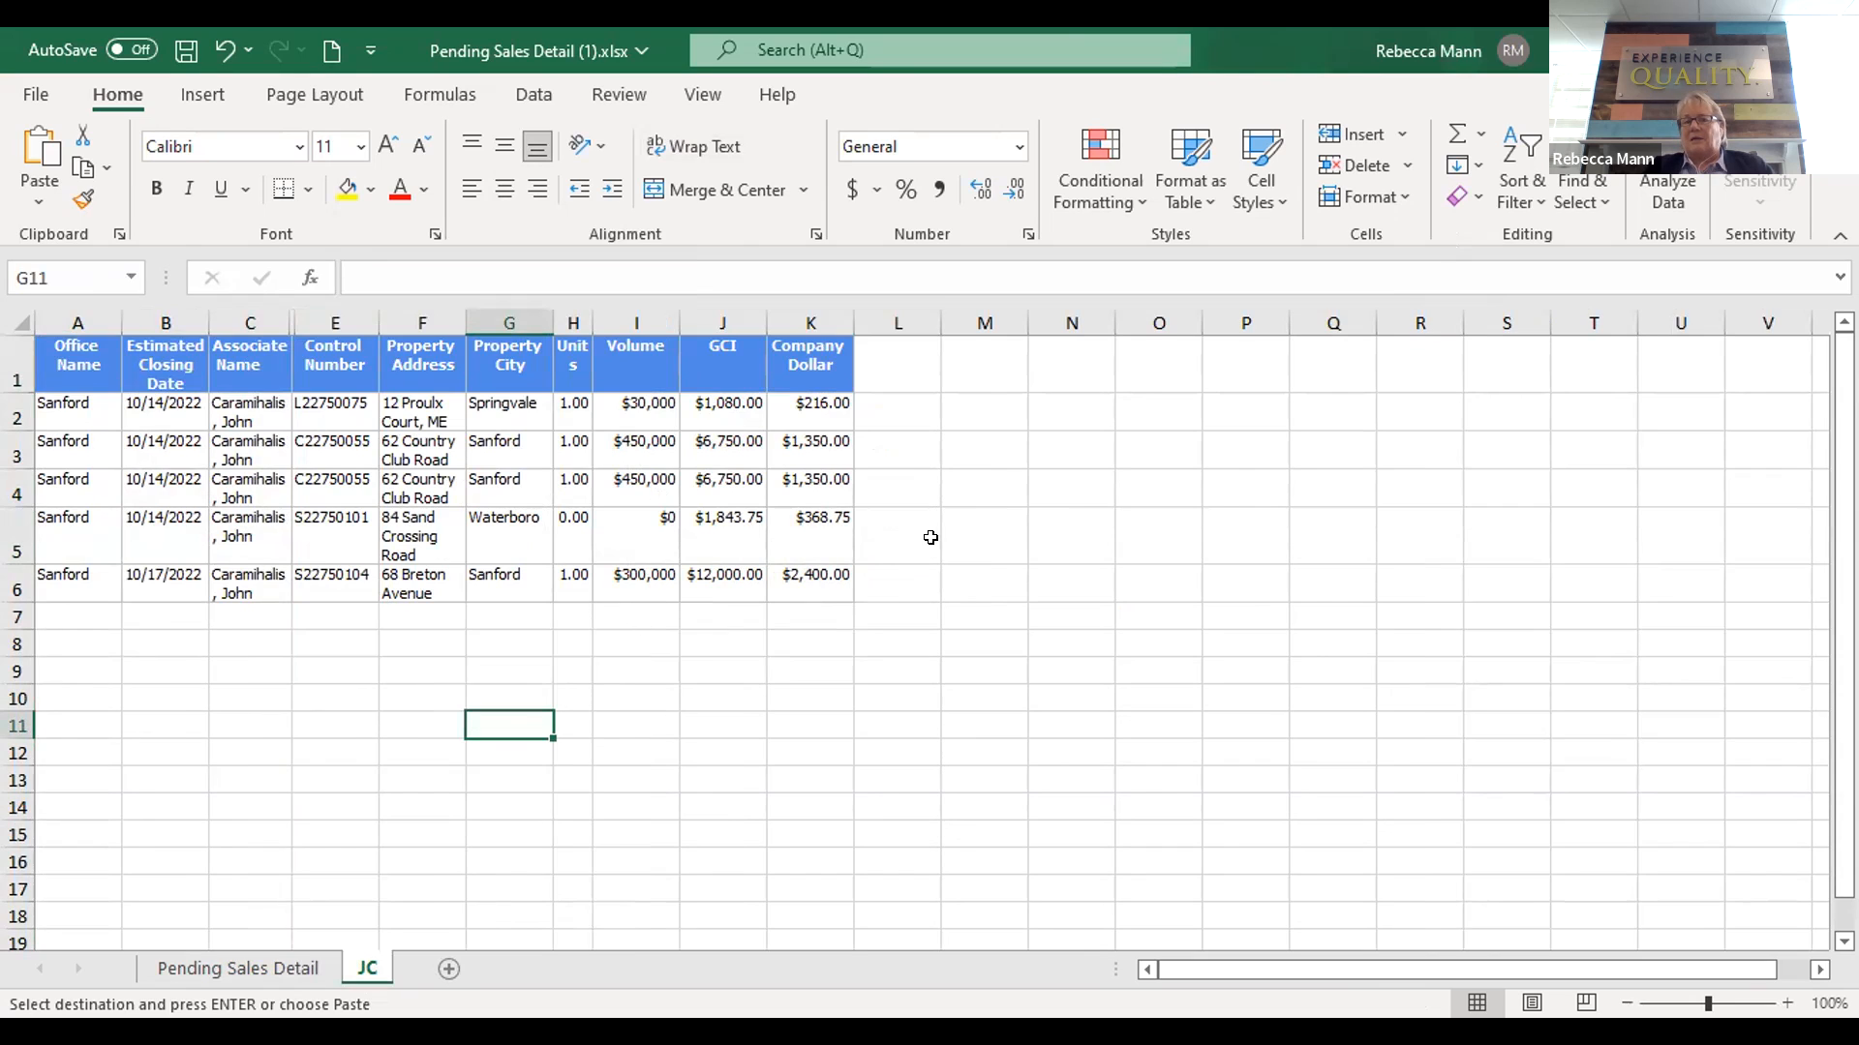
Add sum totals for the Units, Volume and GCI columns in cells H7, I7 and J7
{"action": "left_click", "coordinate": [572, 612]}
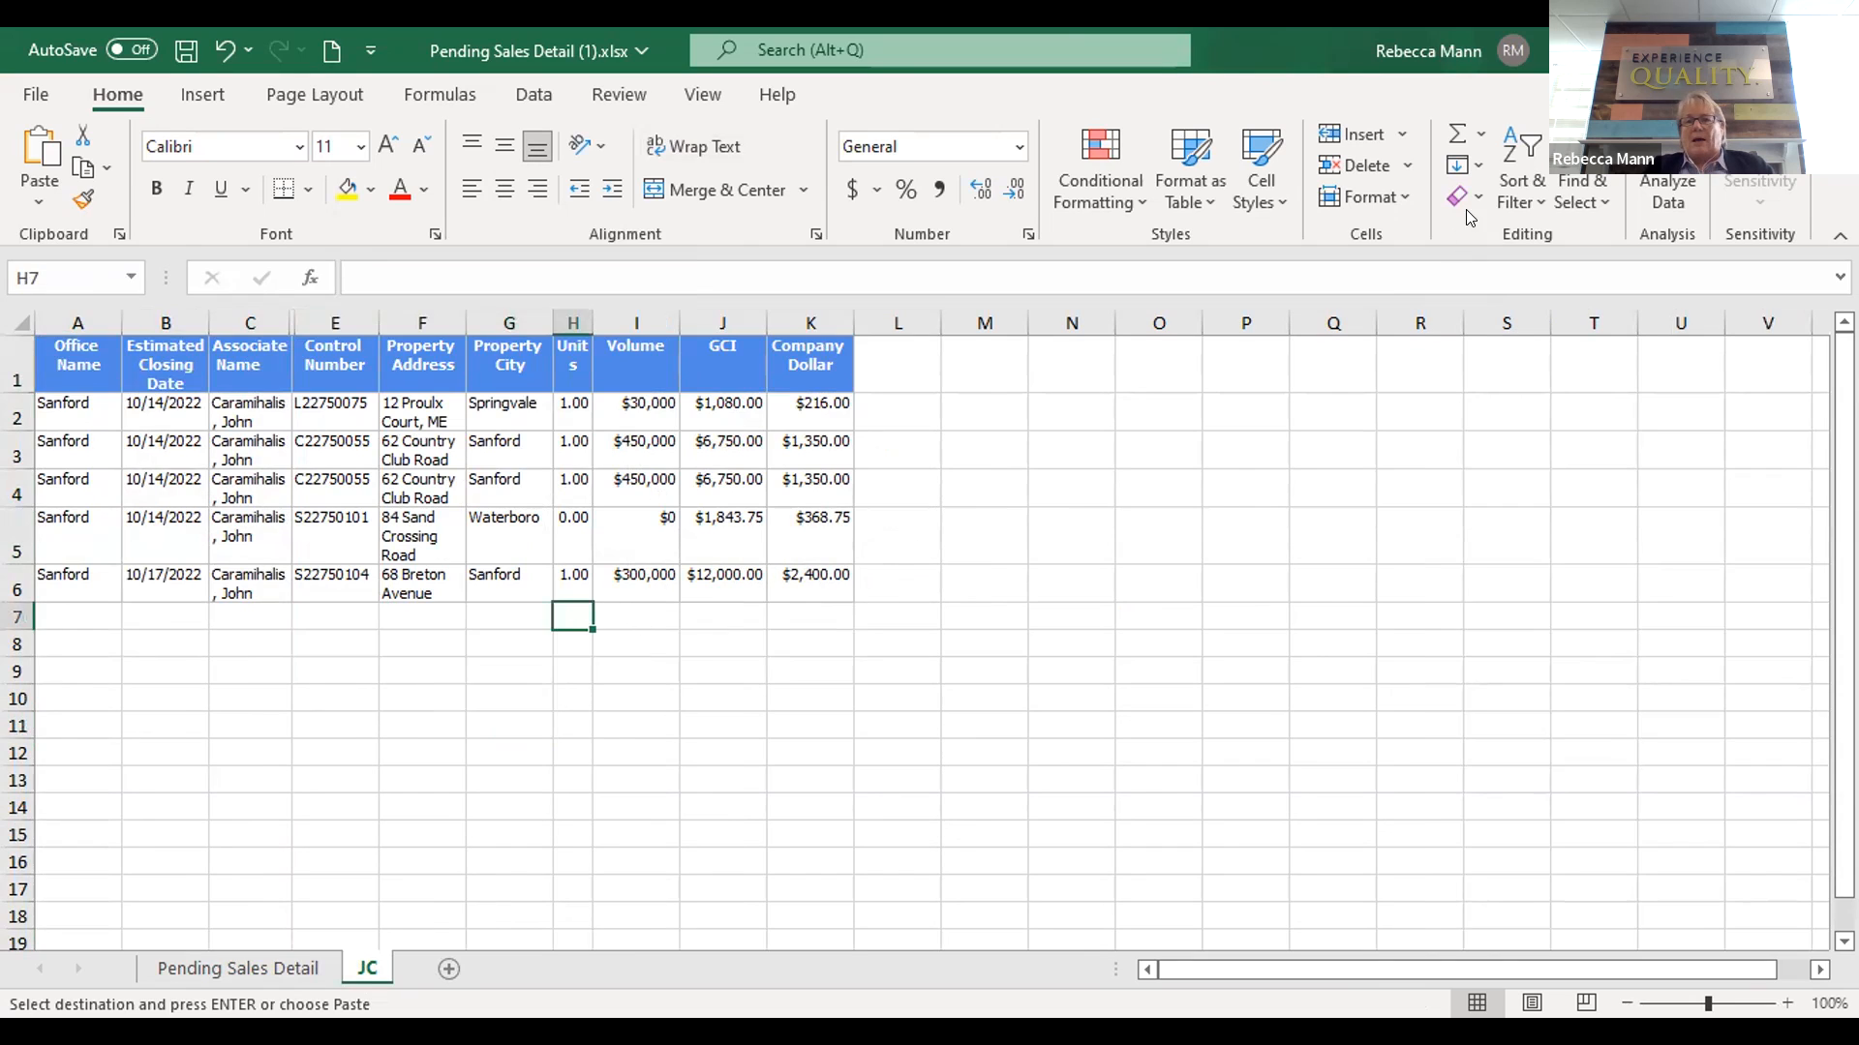
{"action": "left_click", "coordinate": [1480, 134]}
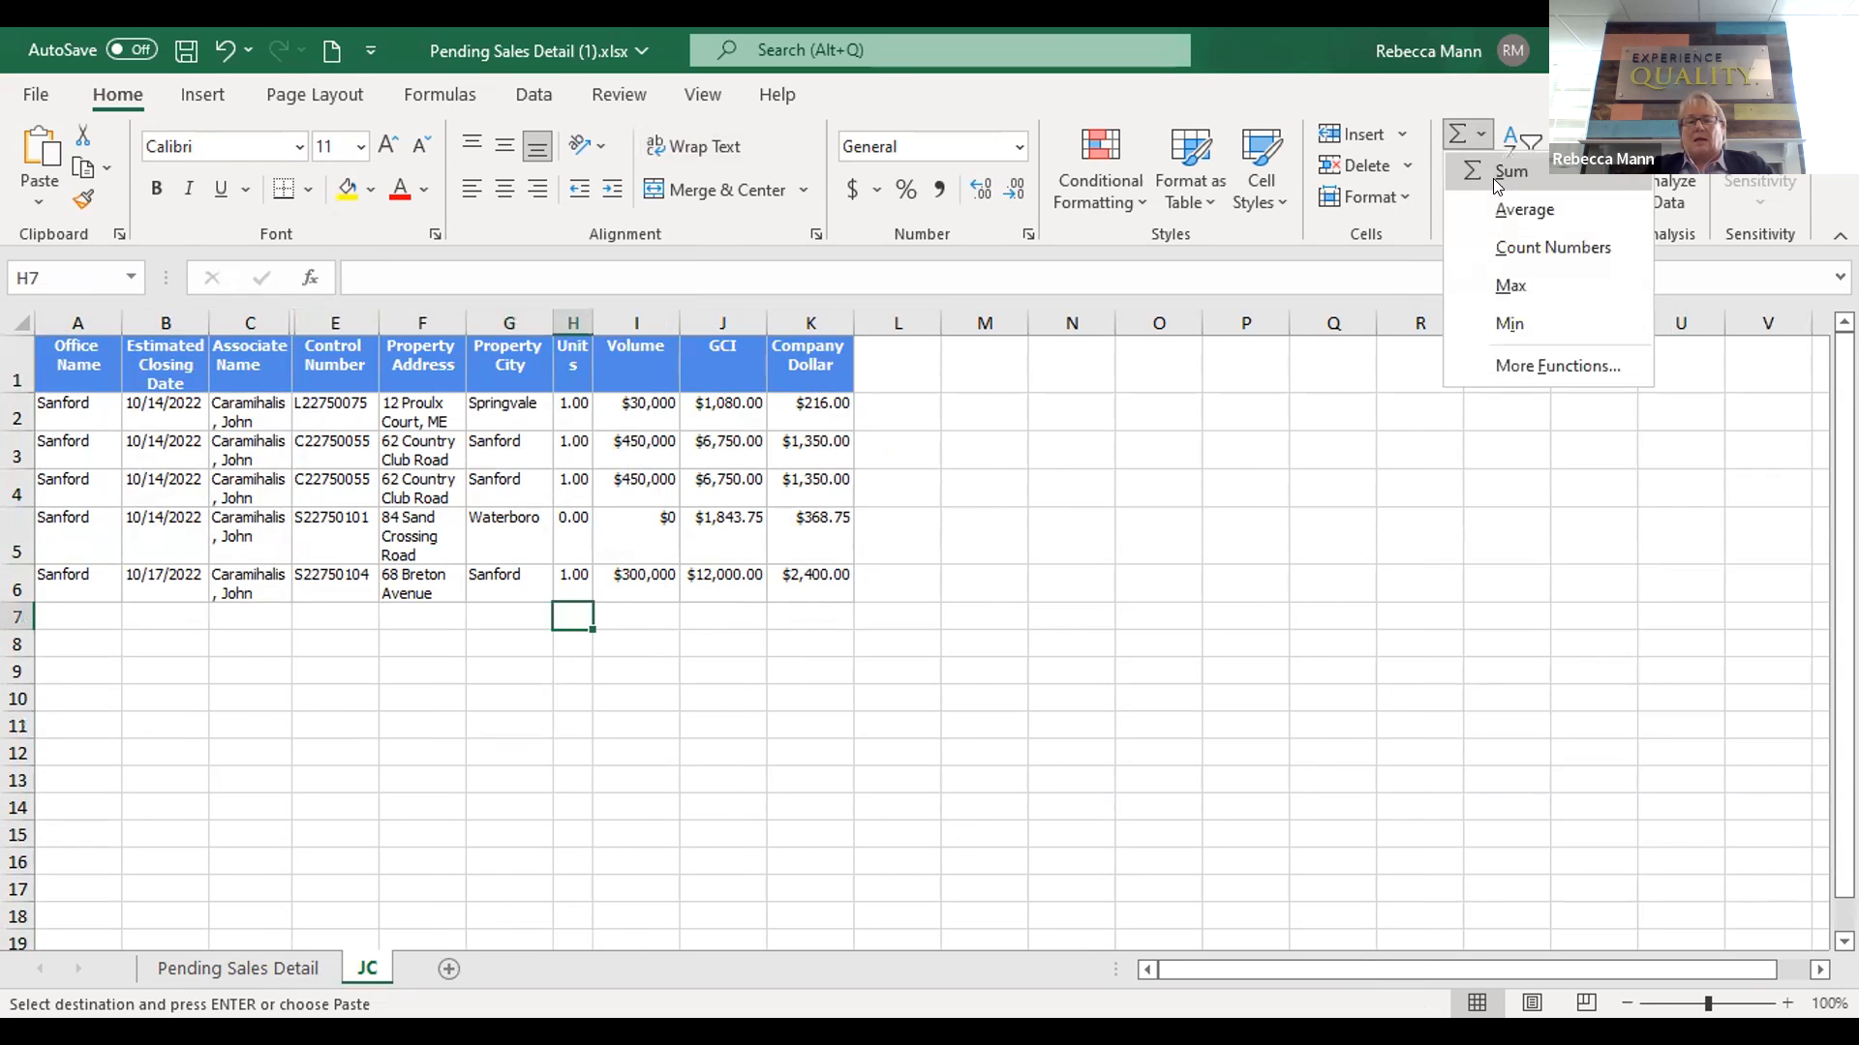
{"action": "key", "text": "Return"}
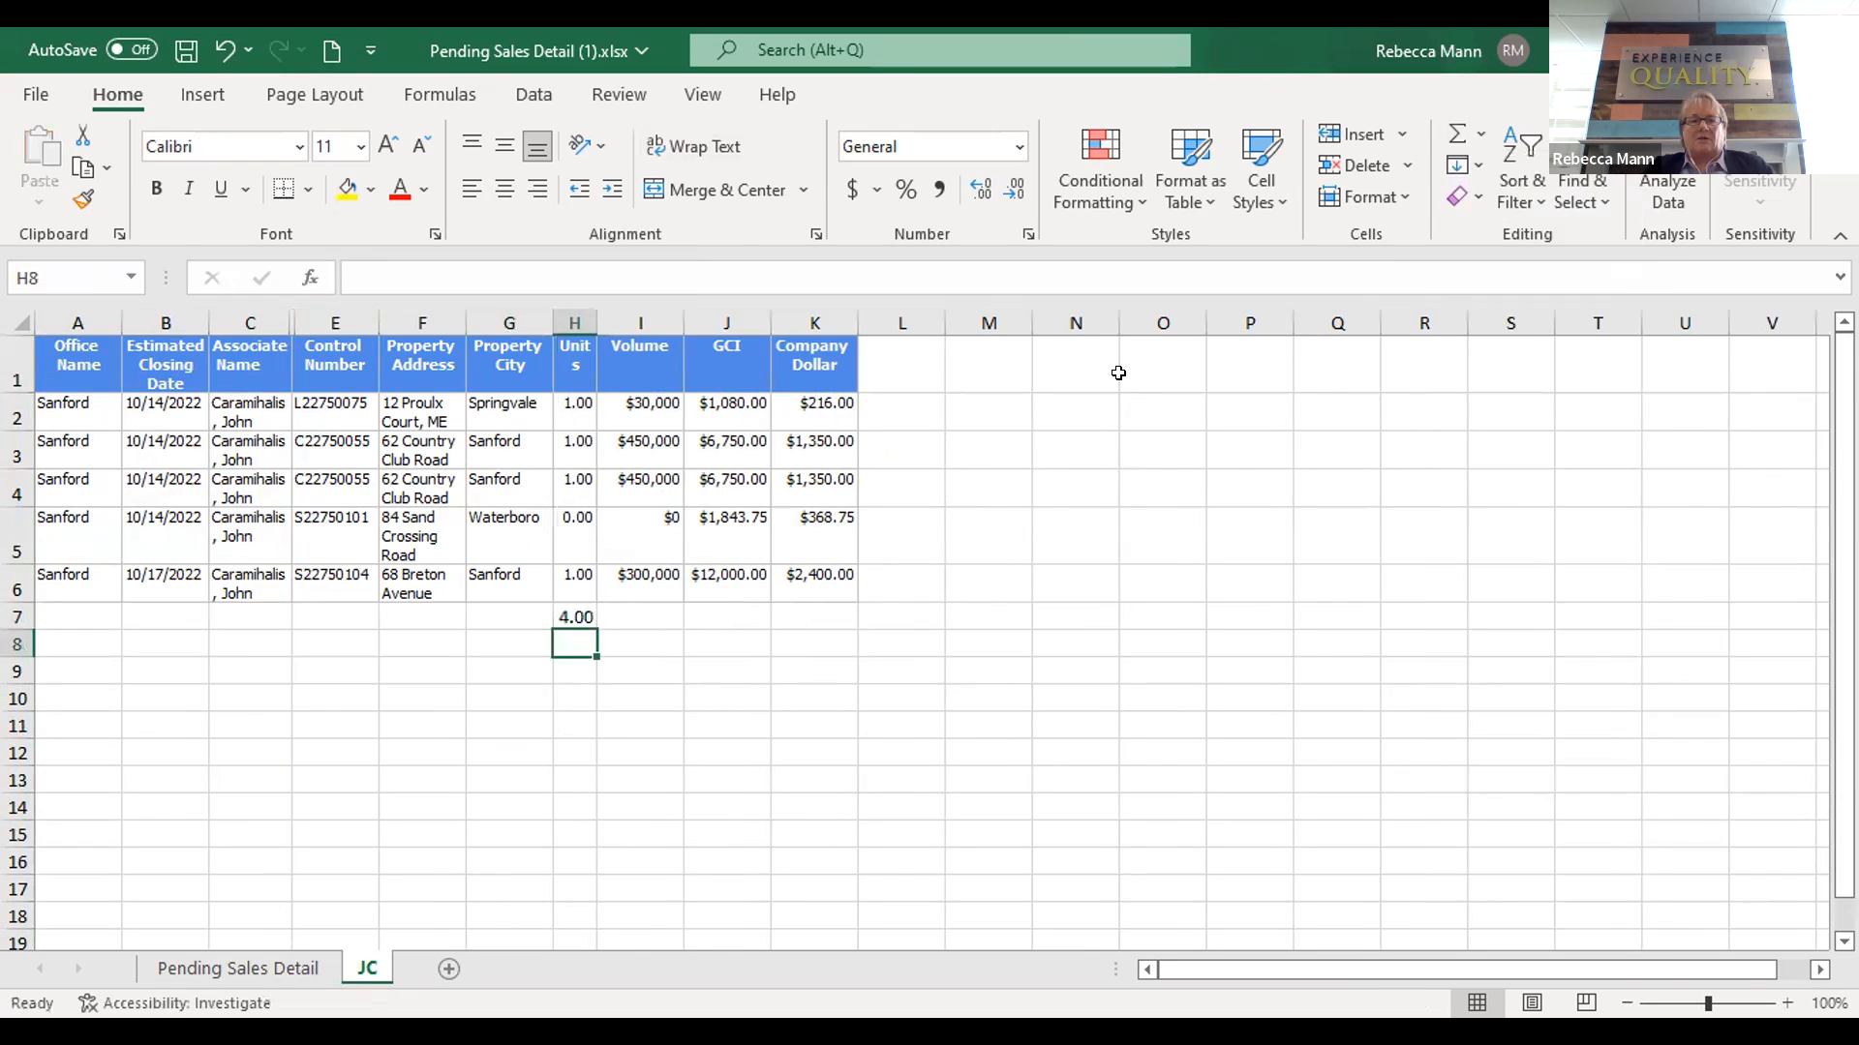
{"action": "left_click", "coordinate": [638, 617]}
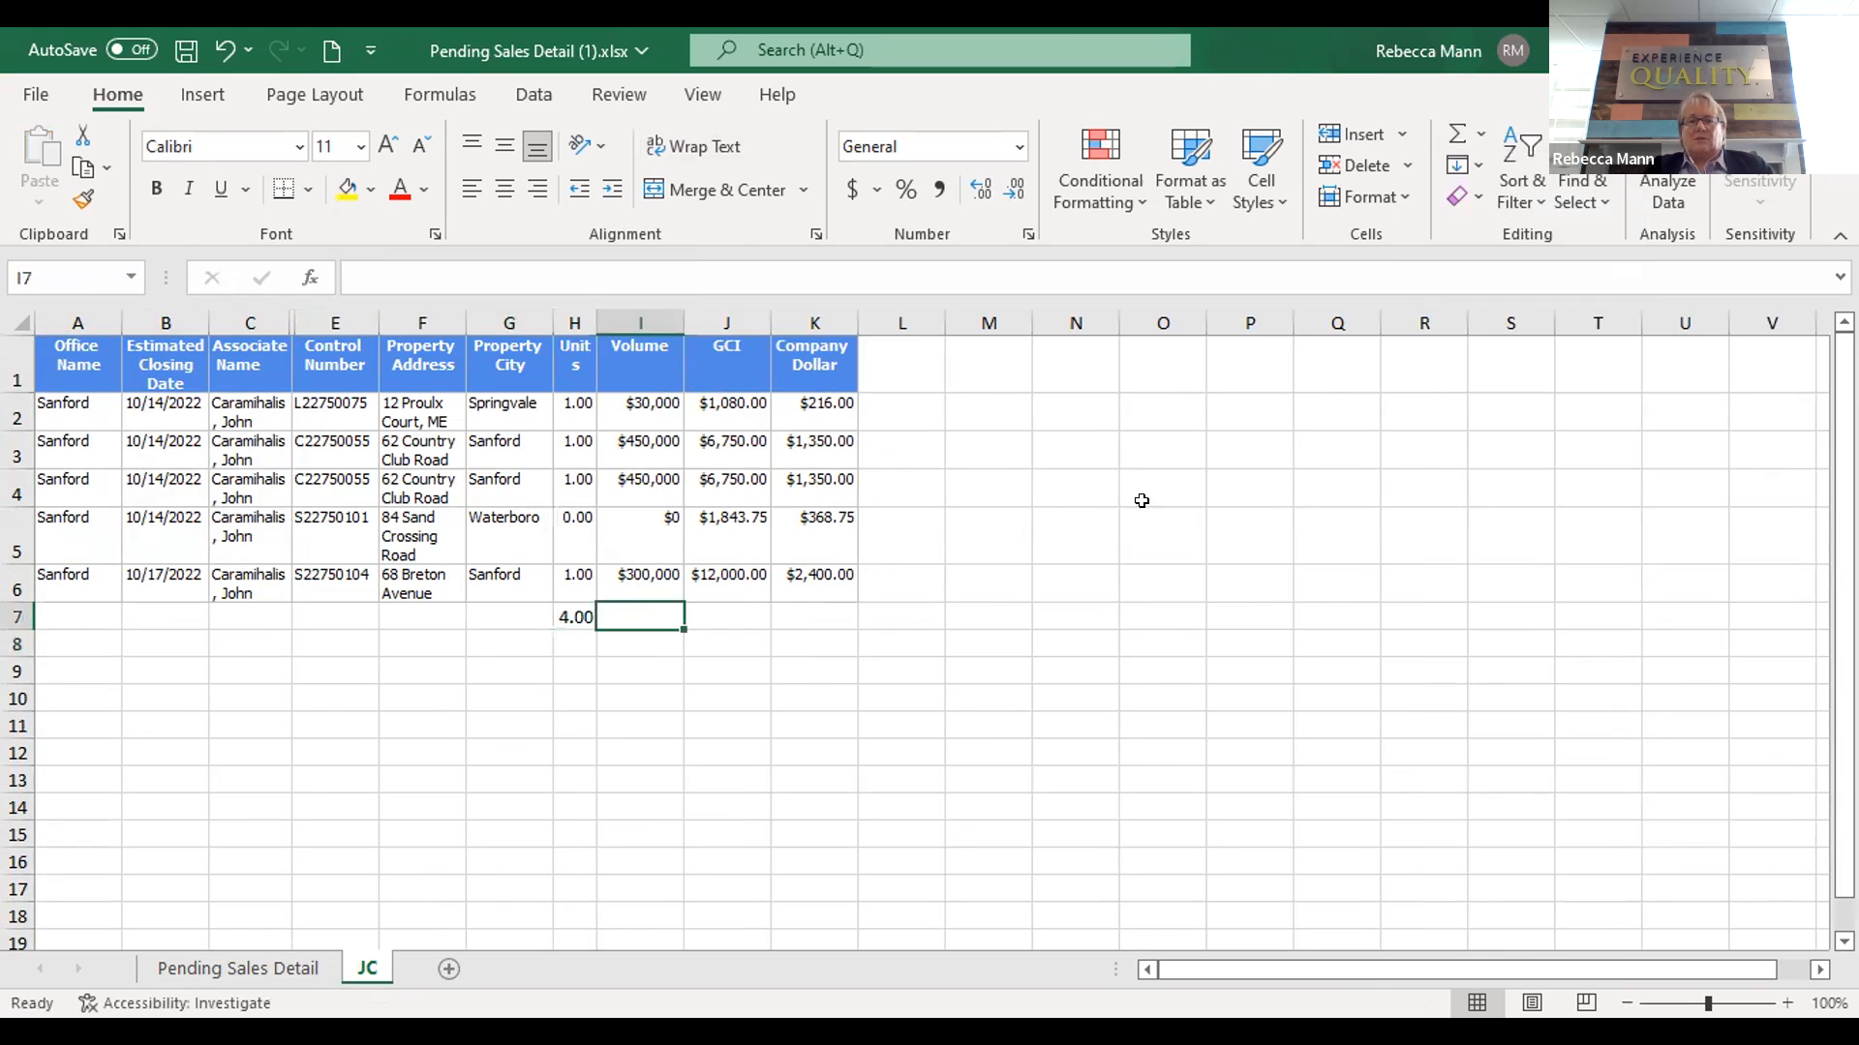
{"action": "double_click", "coordinate": [1457, 135]}
{"action": "left_click", "coordinate": [744, 610]}
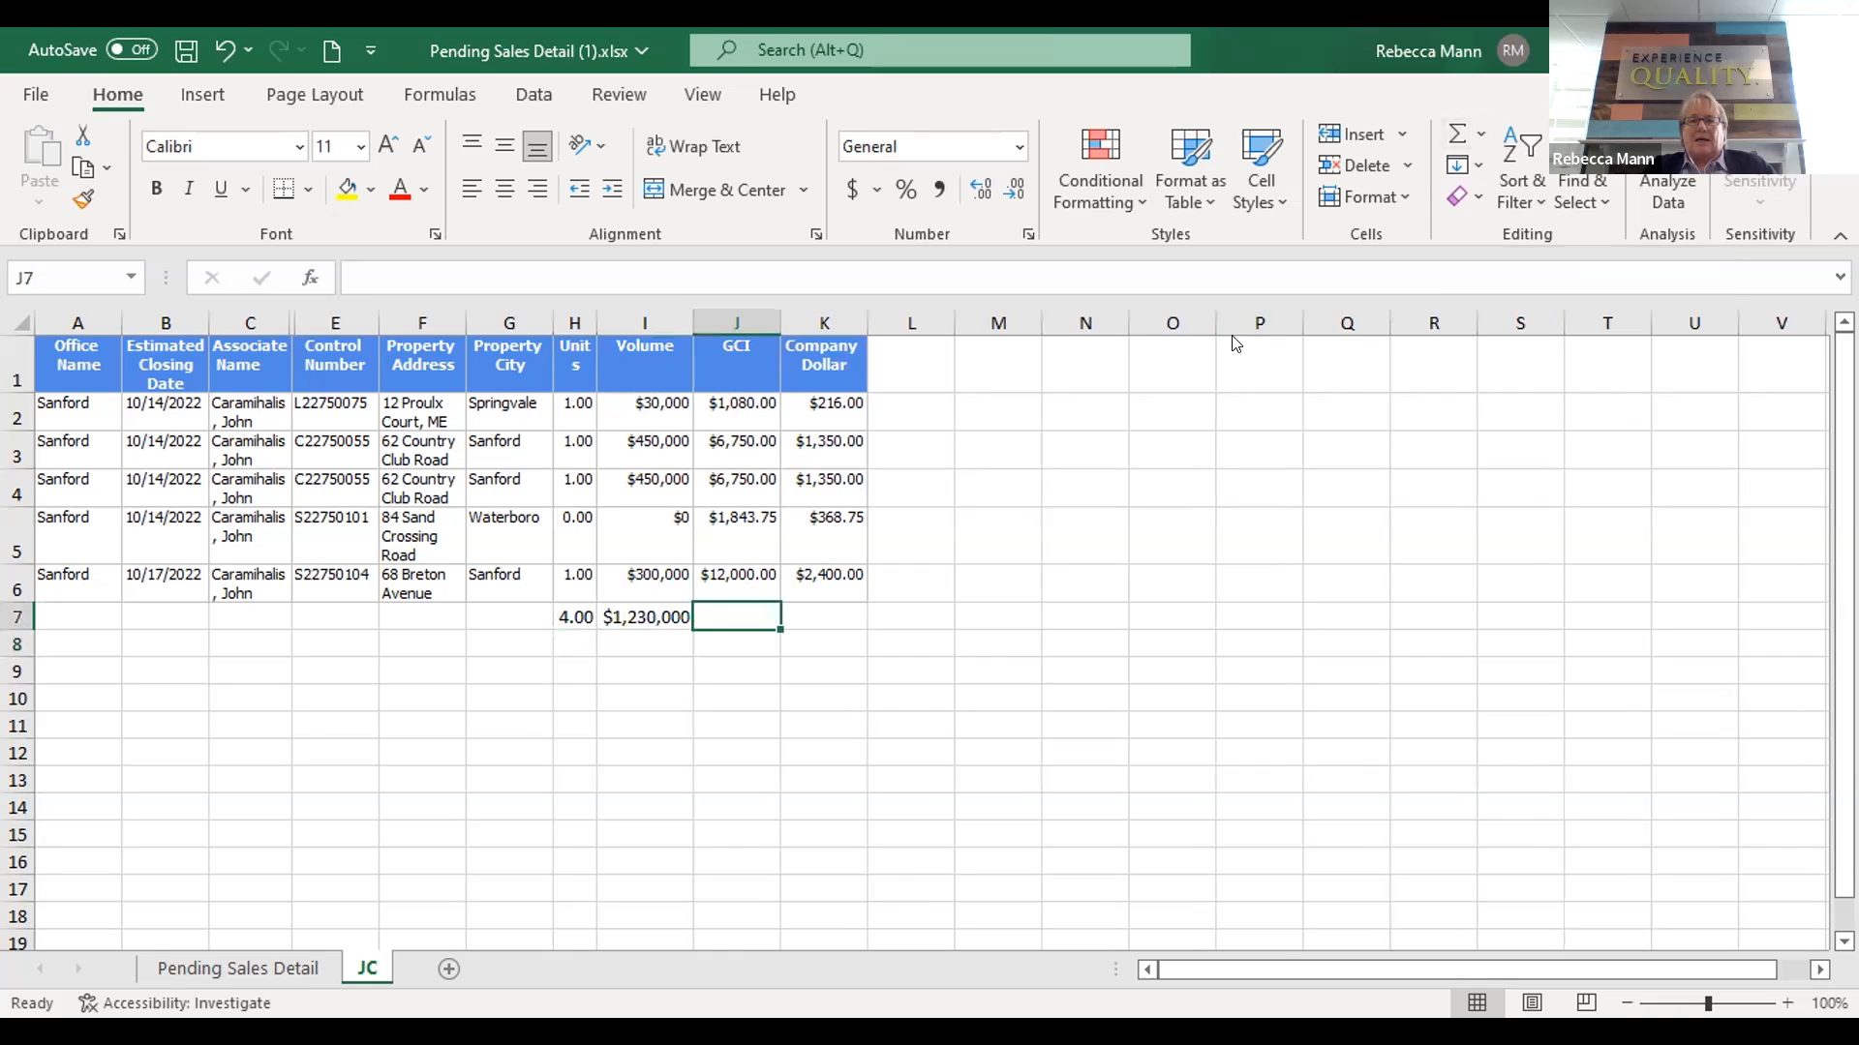
{"action": "left_click", "coordinate": [1450, 142]}
{"action": "key", "text": "Return"}
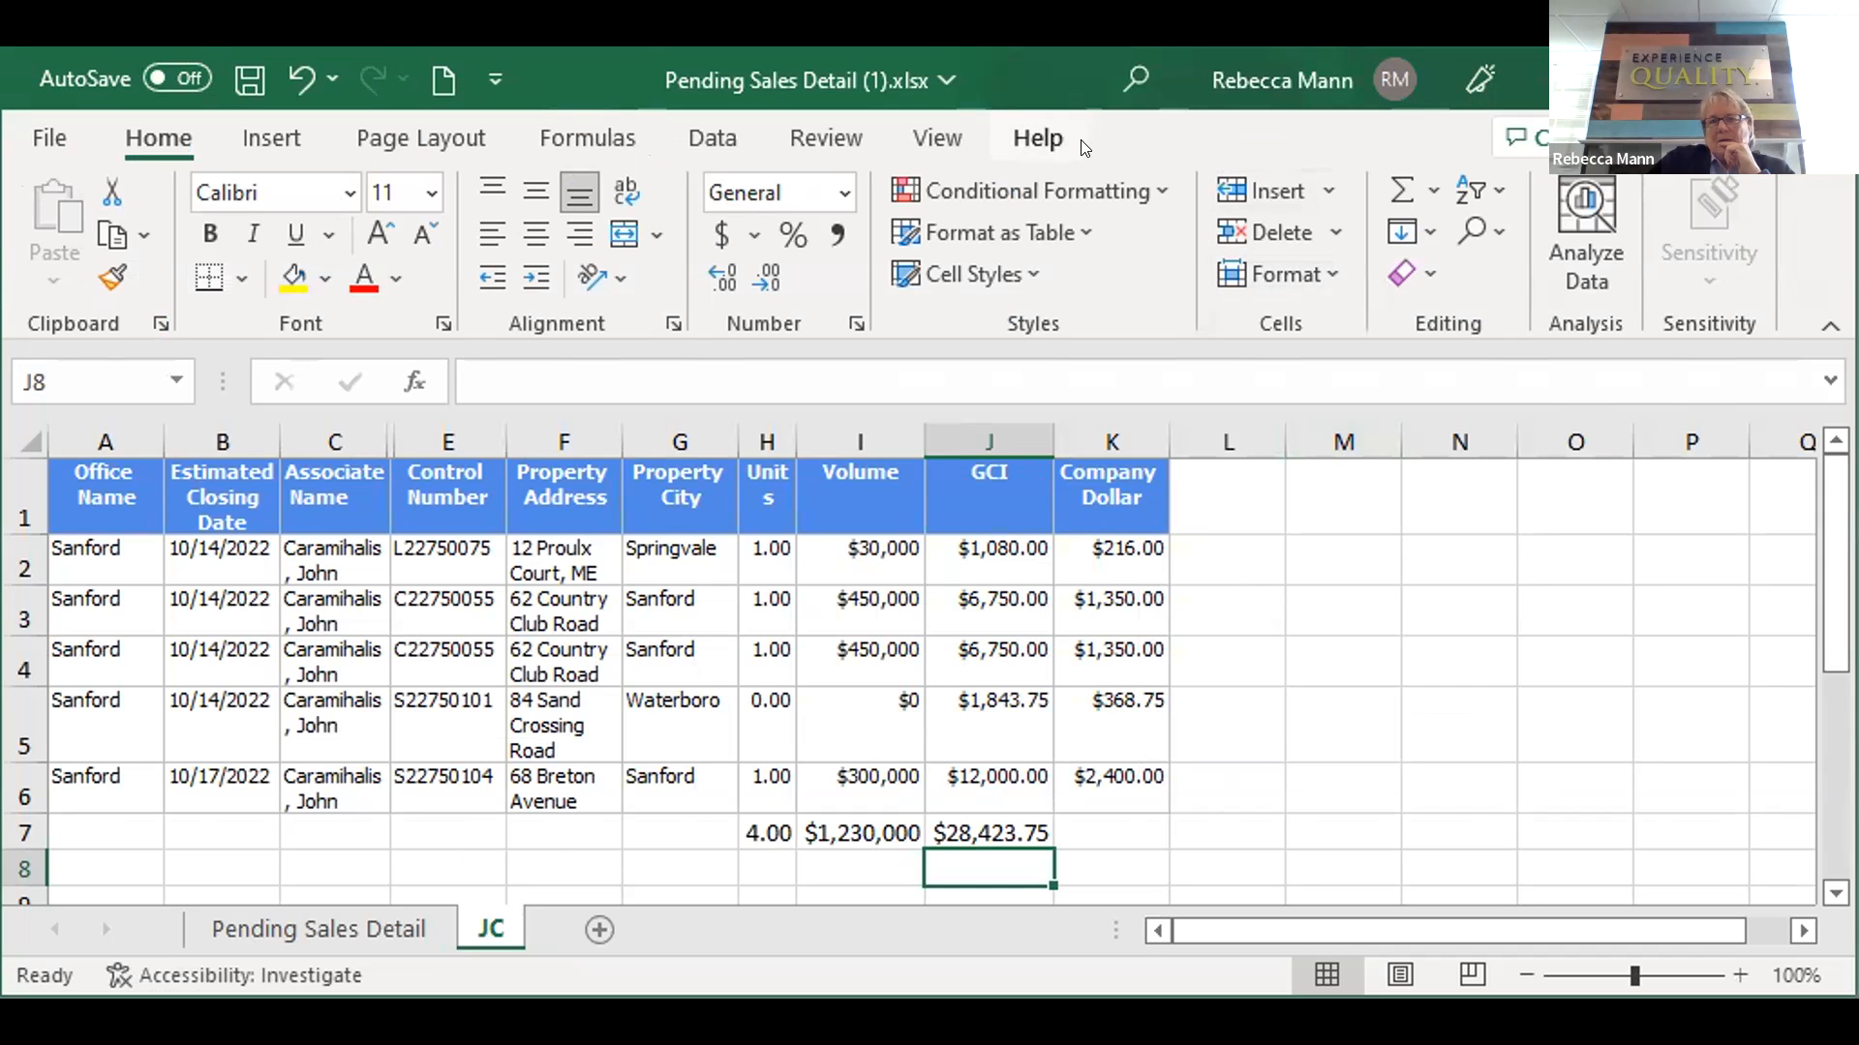
Try inserting an AVERAGE function in J8 by searching for average, and cancel its arguments dialog
{"action": "left_click", "coordinate": [1132, 64]}
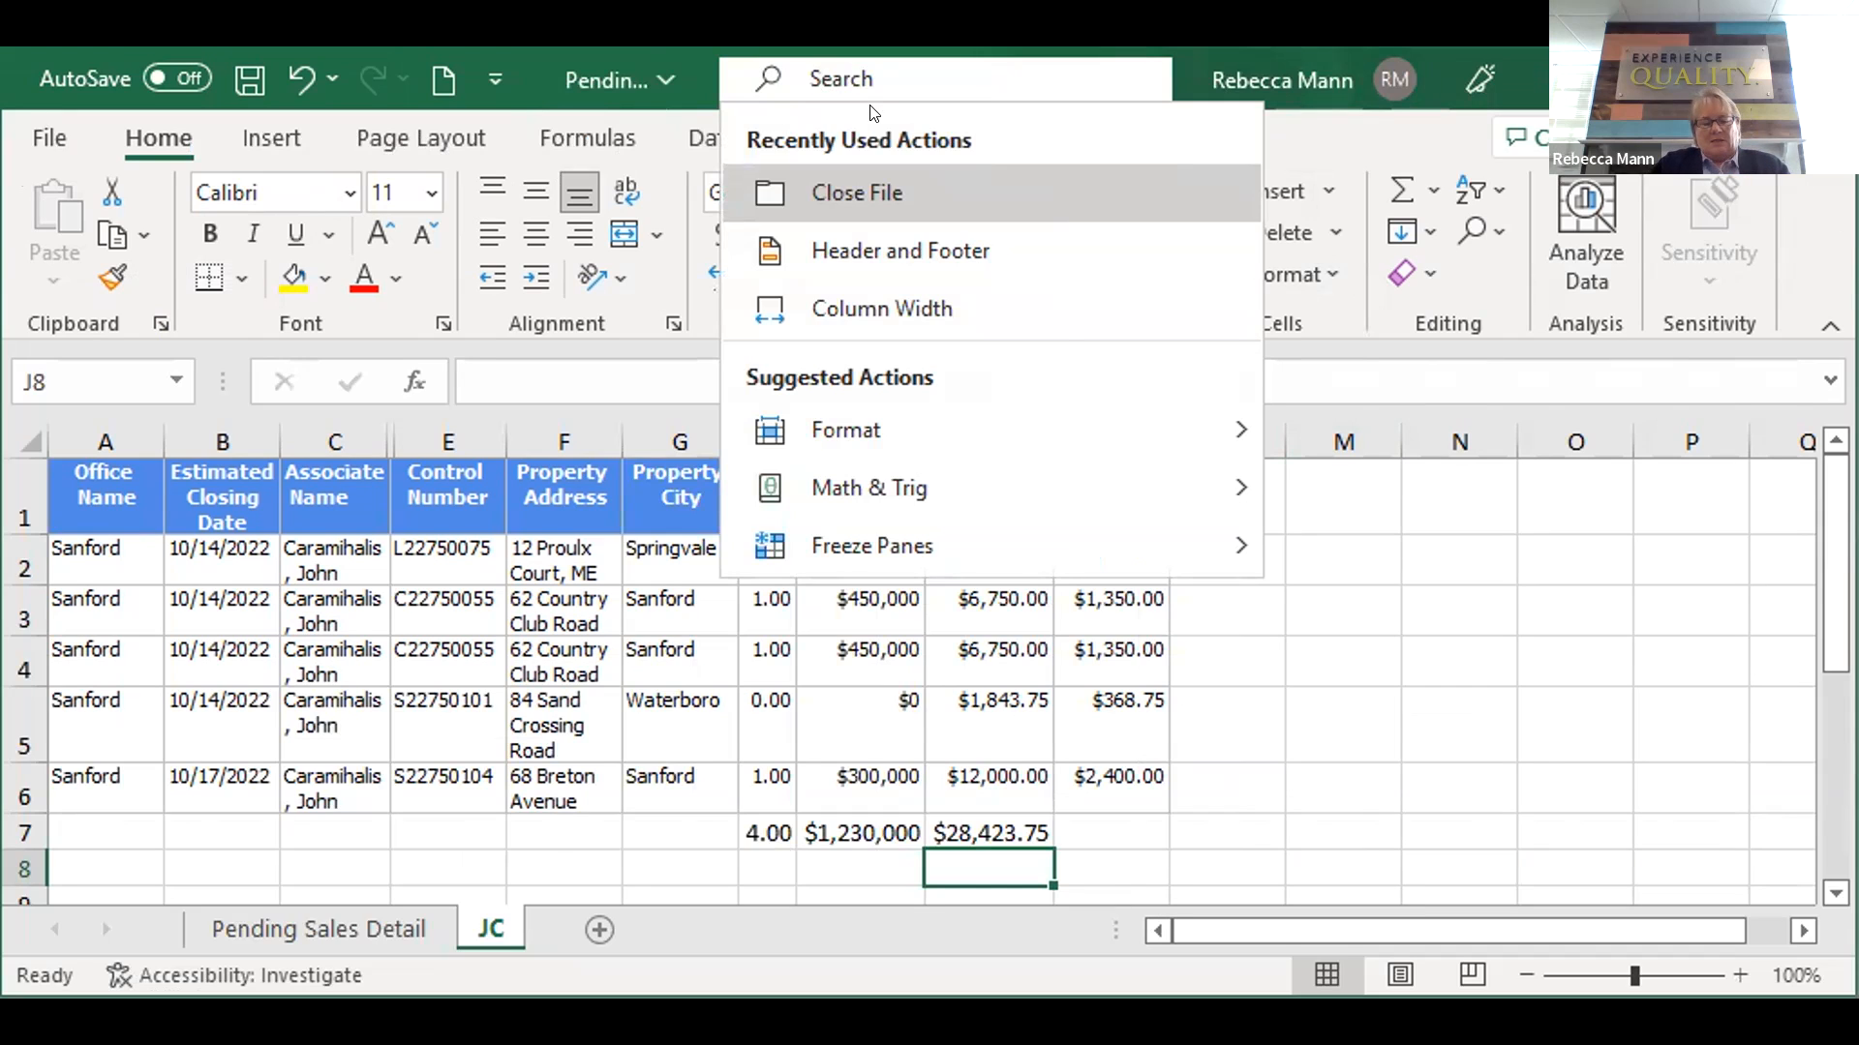
{"action": "type", "text": "a"}
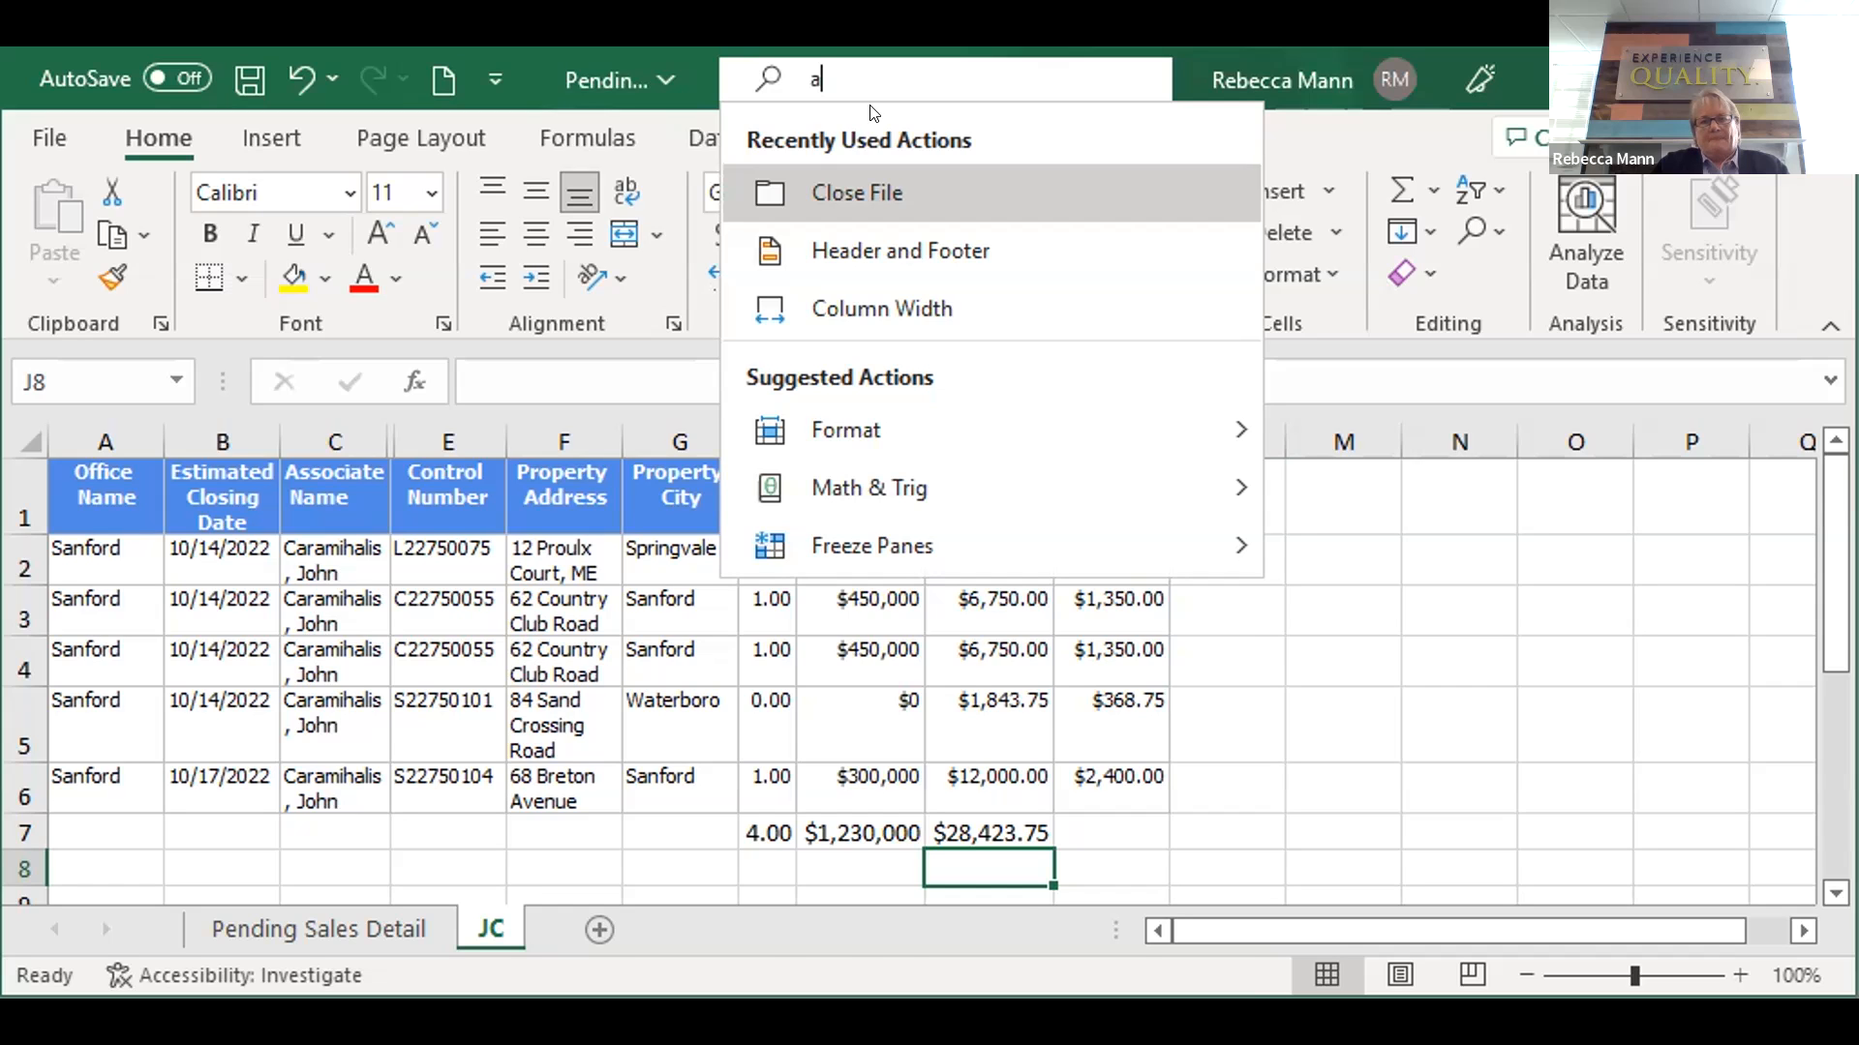
{"action": "type", "text": "verage"}
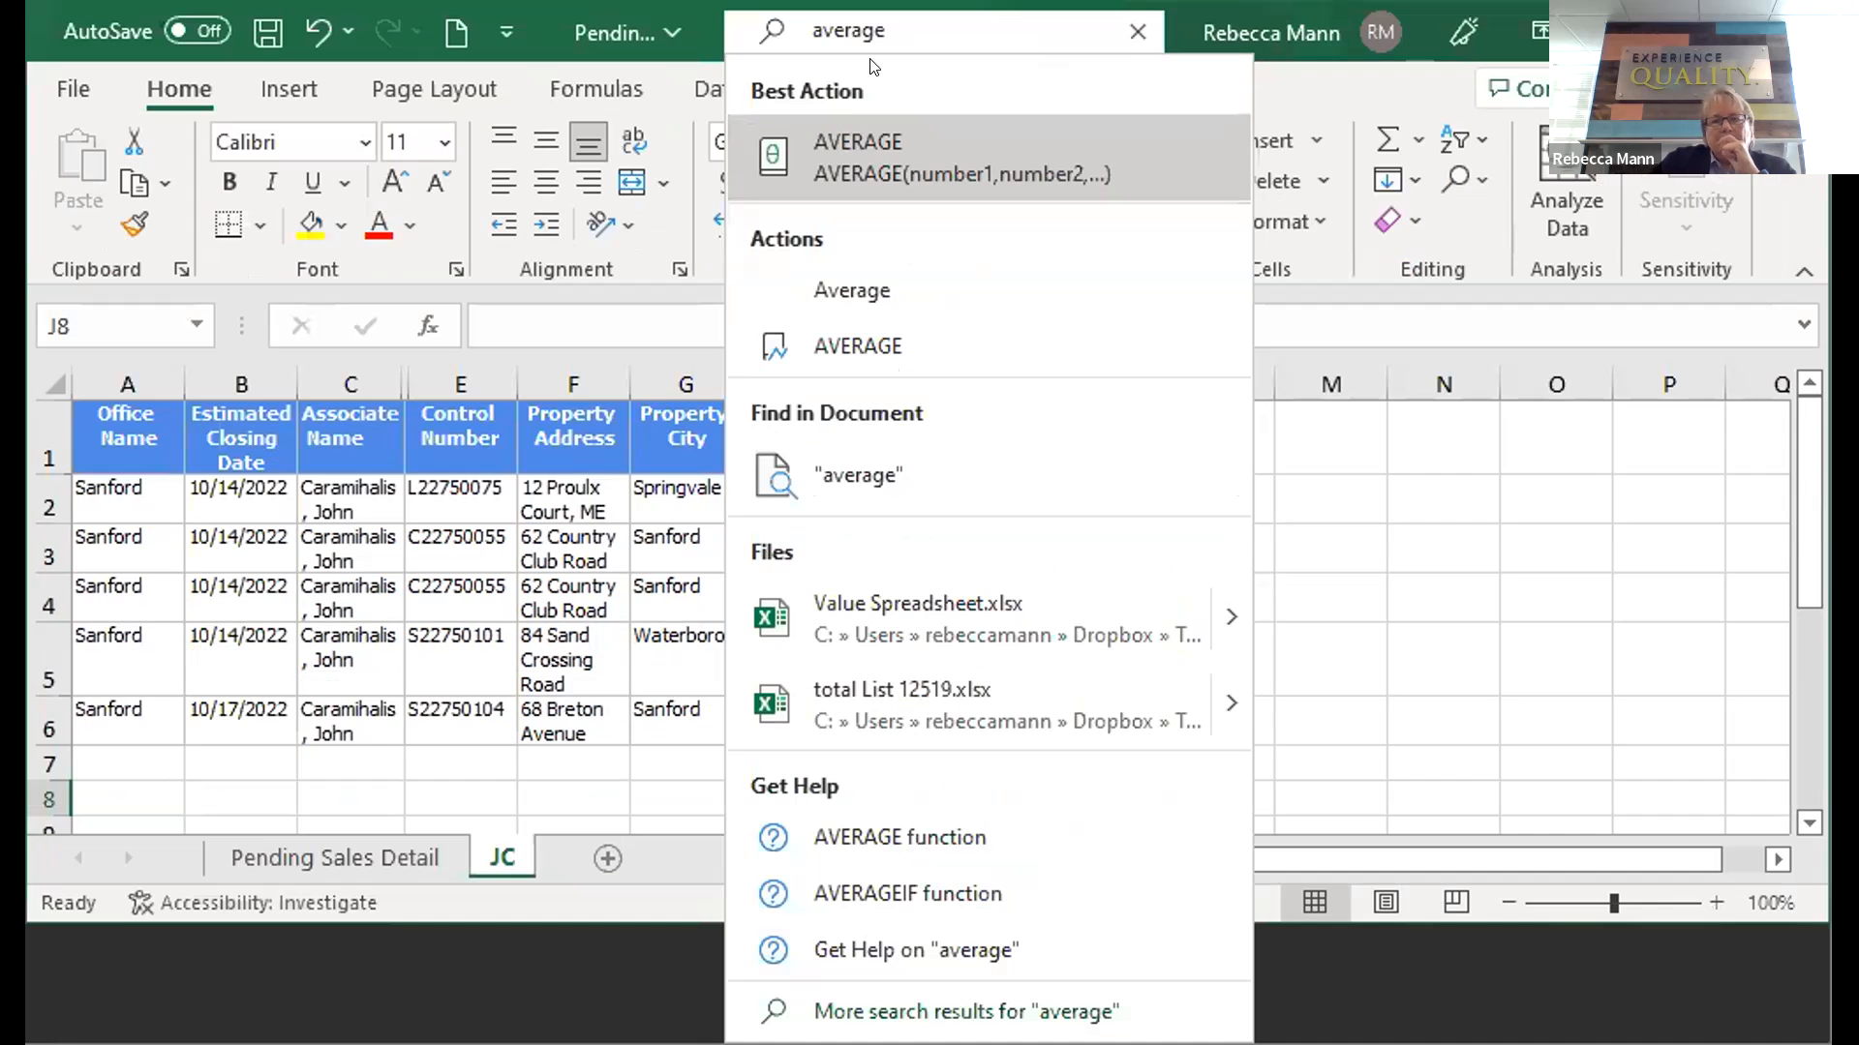
{"action": "left_click", "coordinate": [837, 330]}
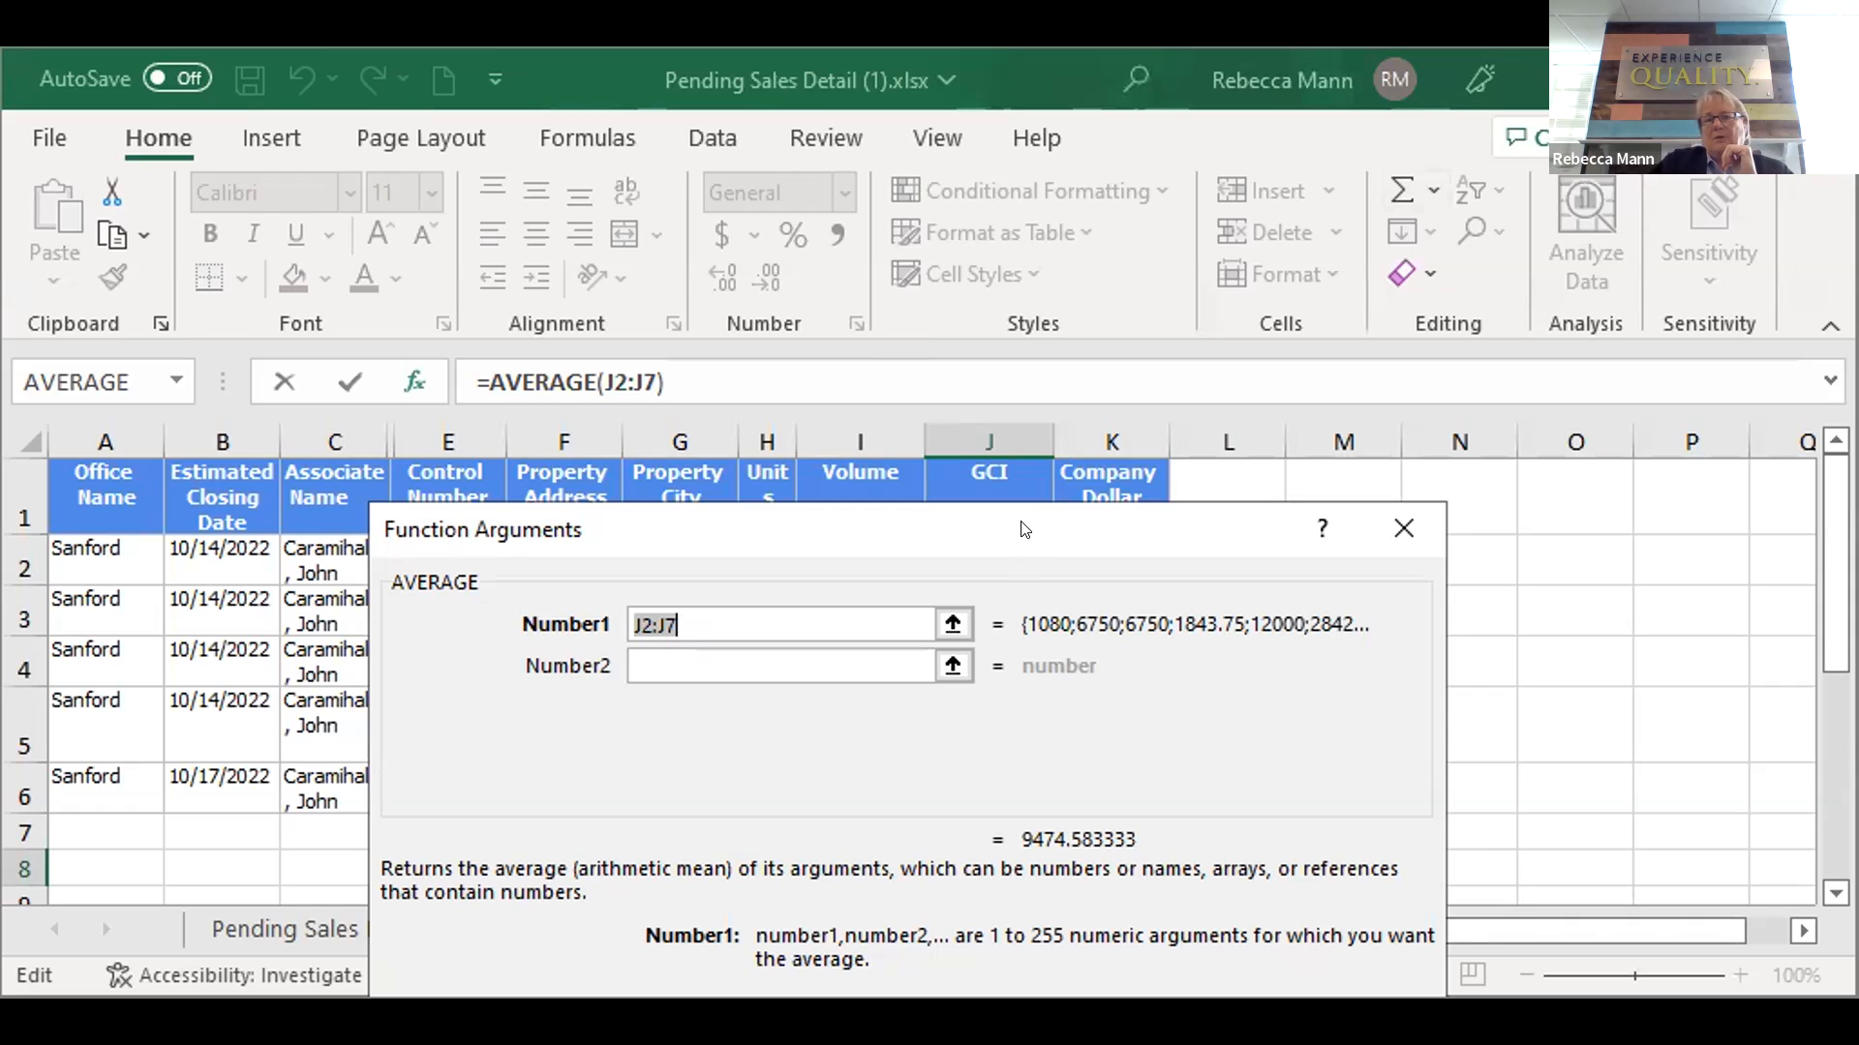
{"action": "left_click_drag", "start_coordinate": [1022, 523], "coordinate": [1055, 260]}
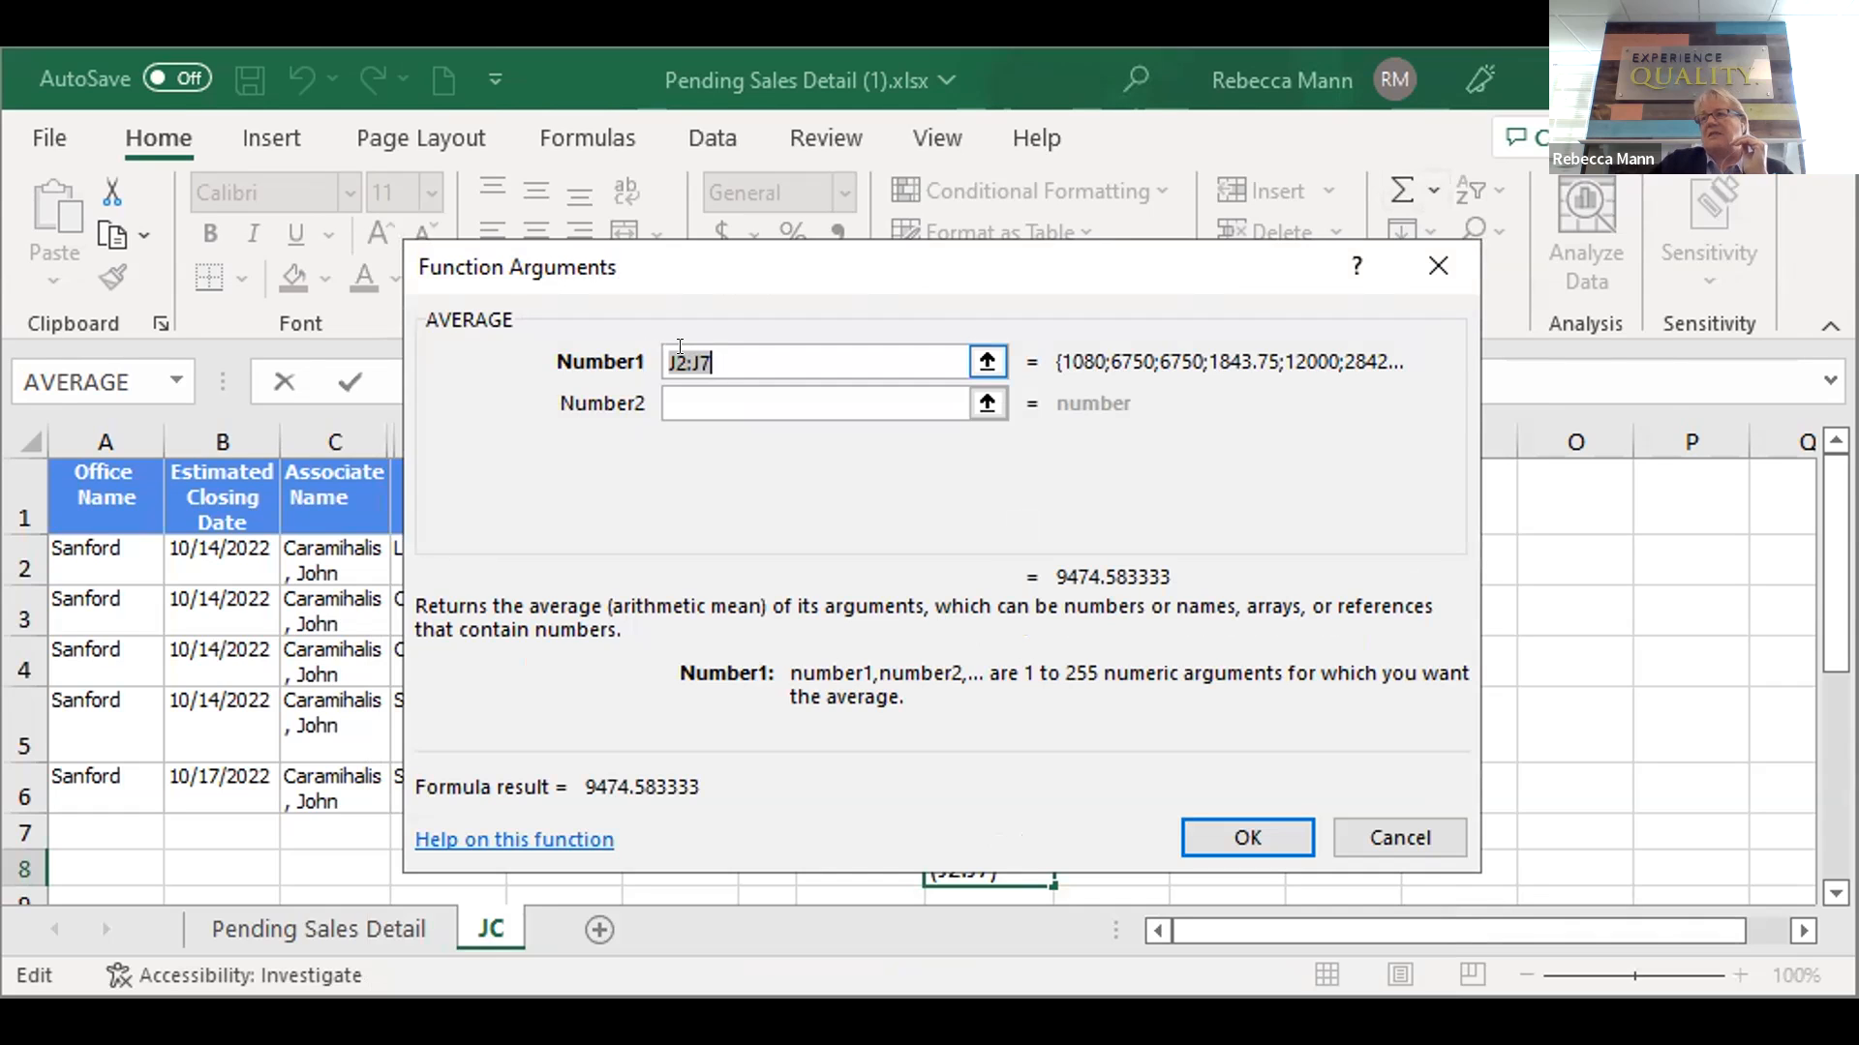
{"action": "key", "text": "Tab"}
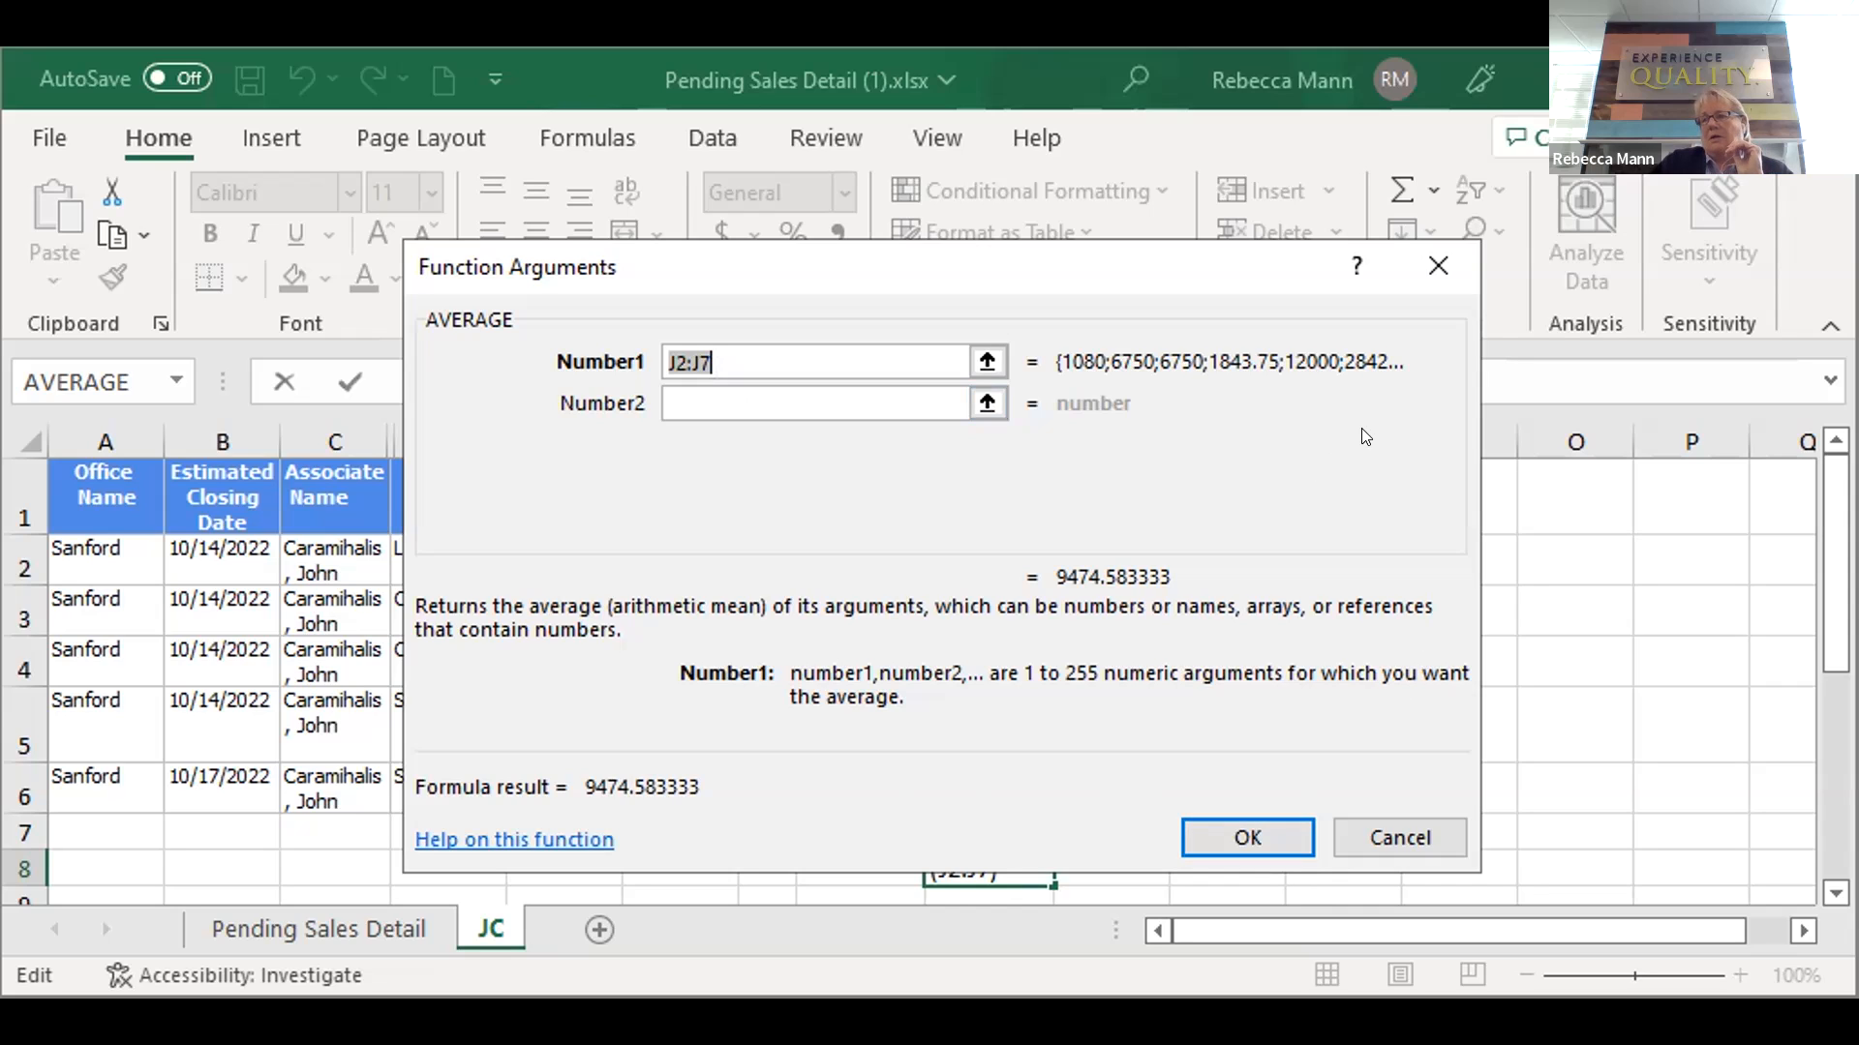
{"action": "left_click", "coordinate": [1452, 256]}
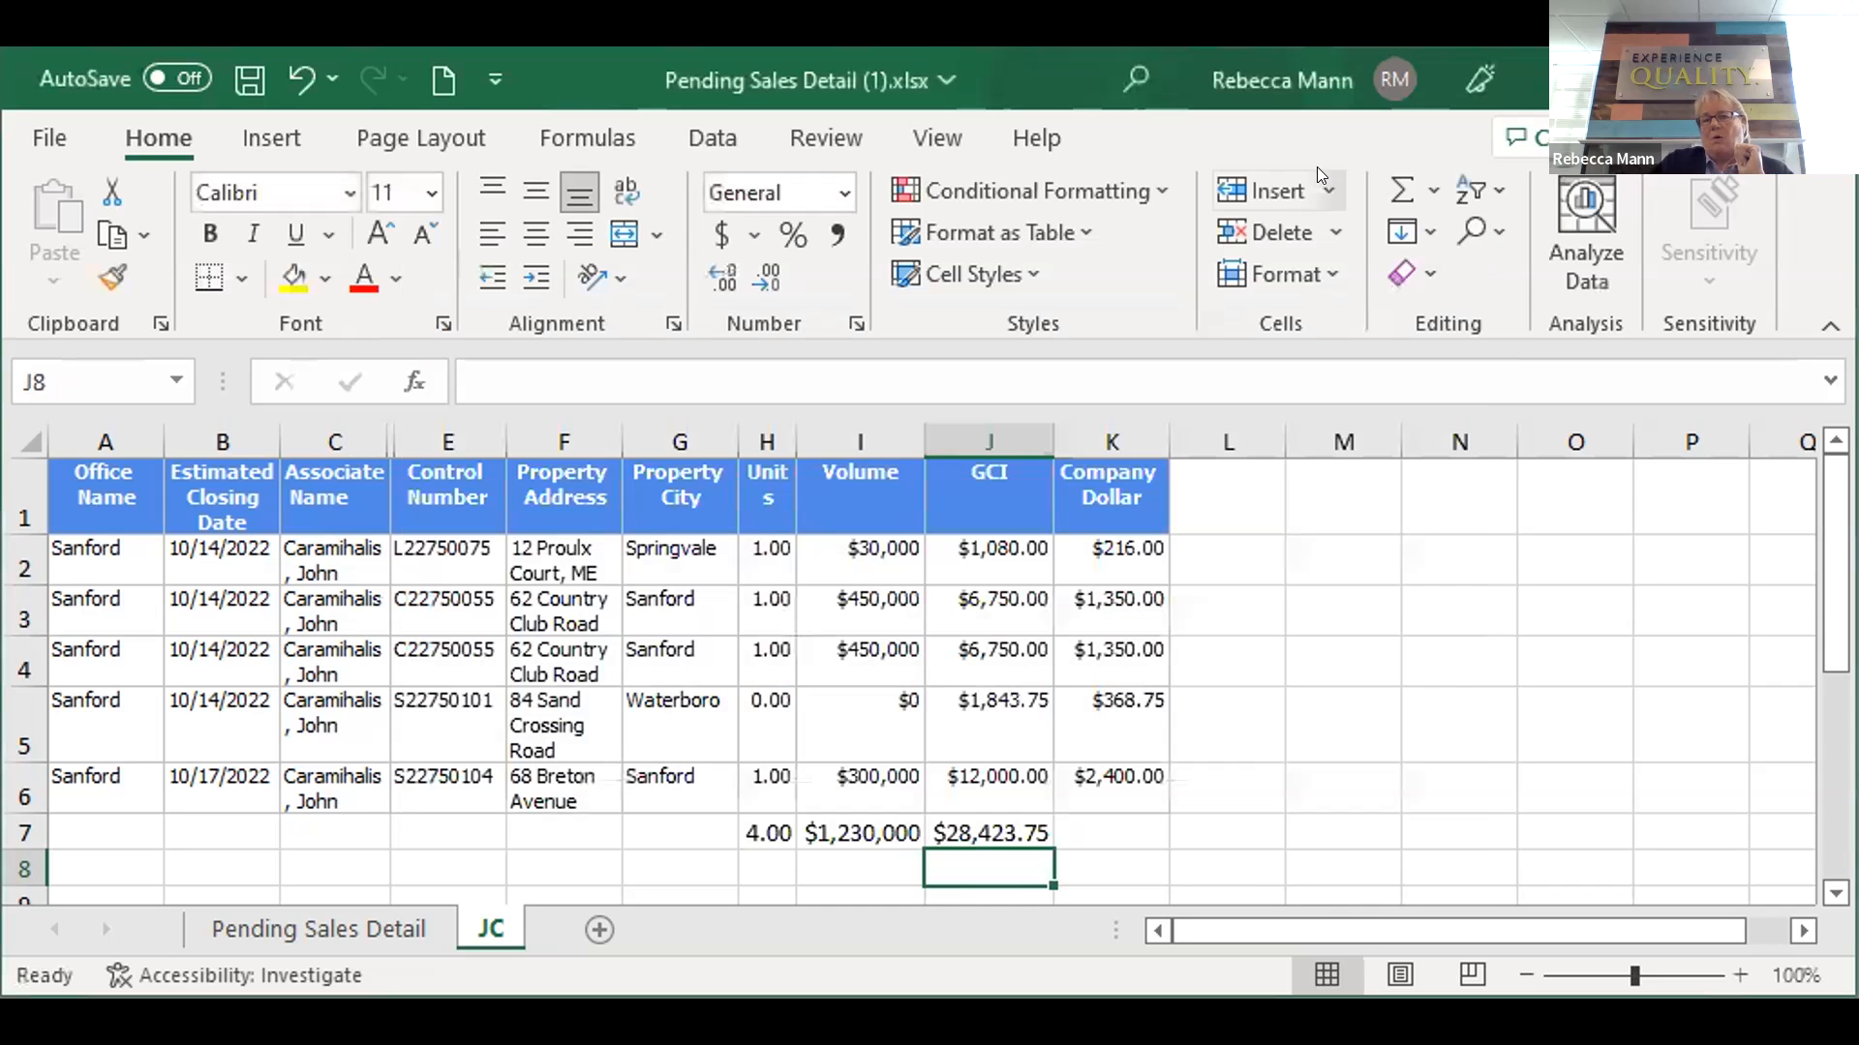
Look up sum in Excel's help, read the SUM function topic and close the help
{"action": "left_click", "coordinate": [1038, 139]}
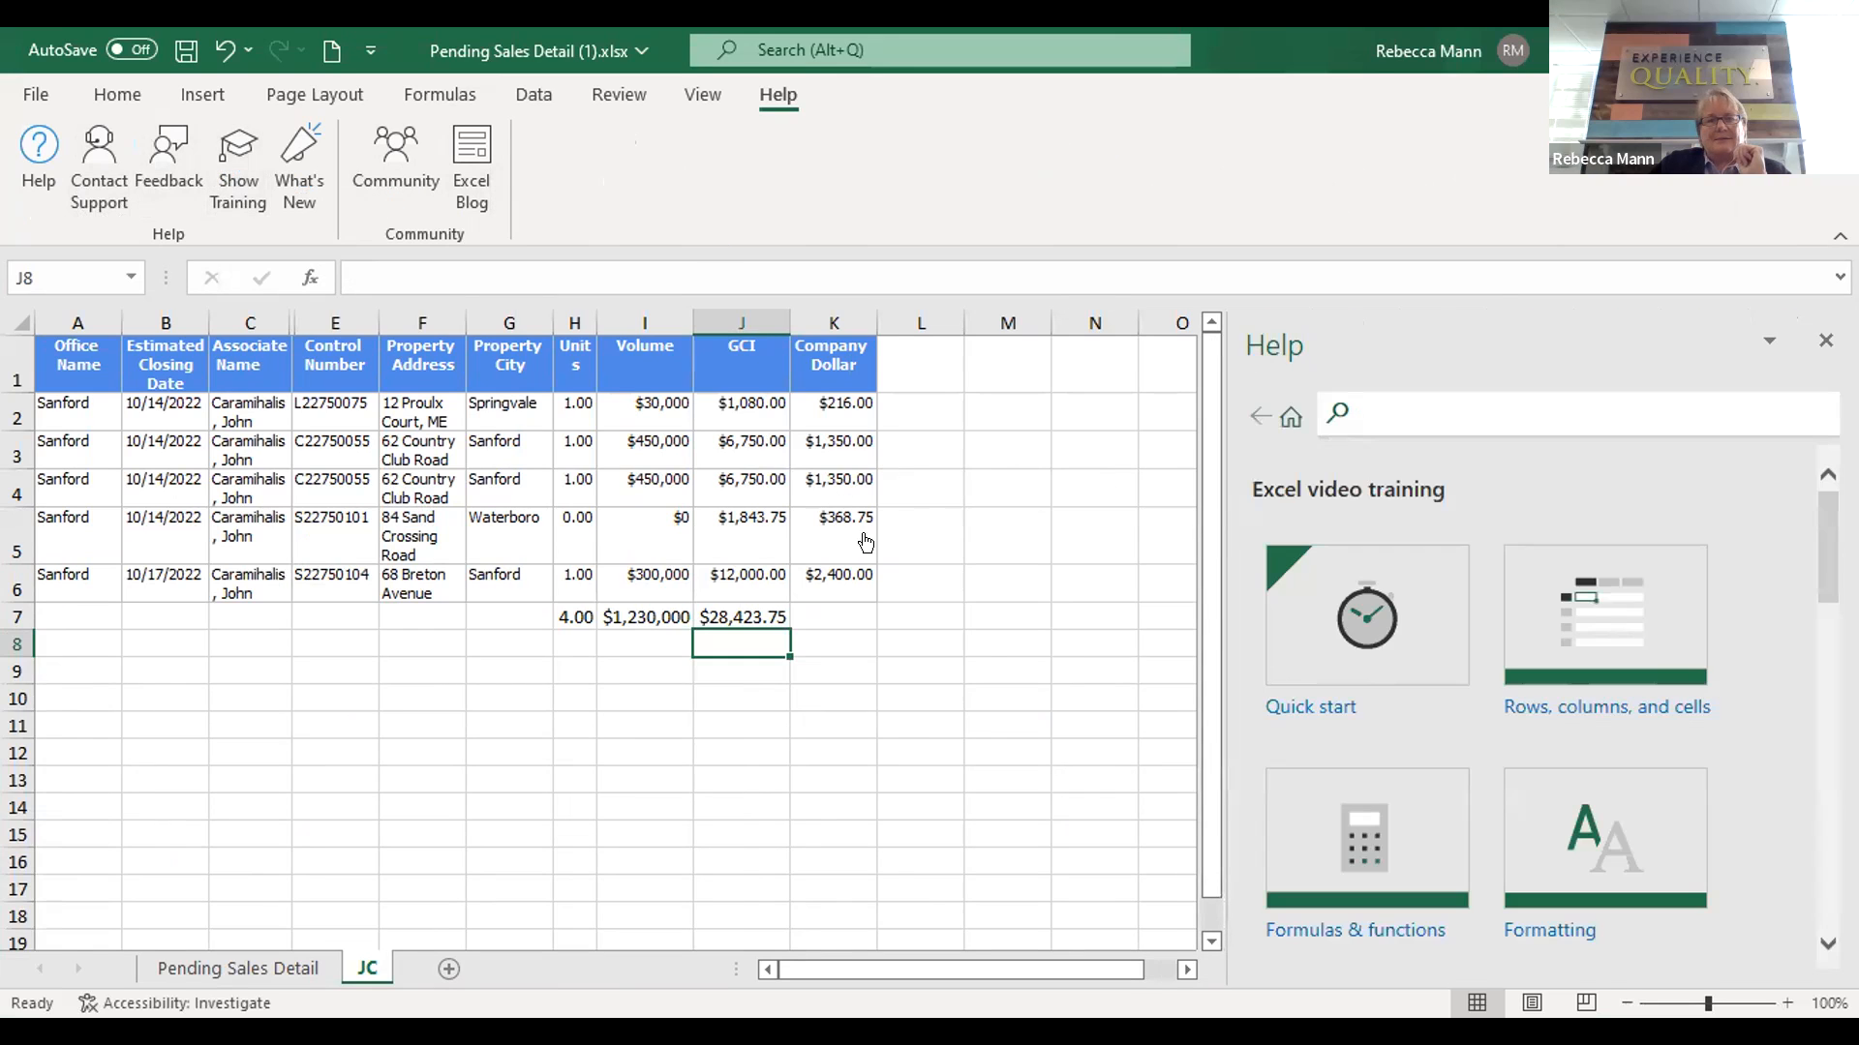
{"action": "type", "text": "sum"}
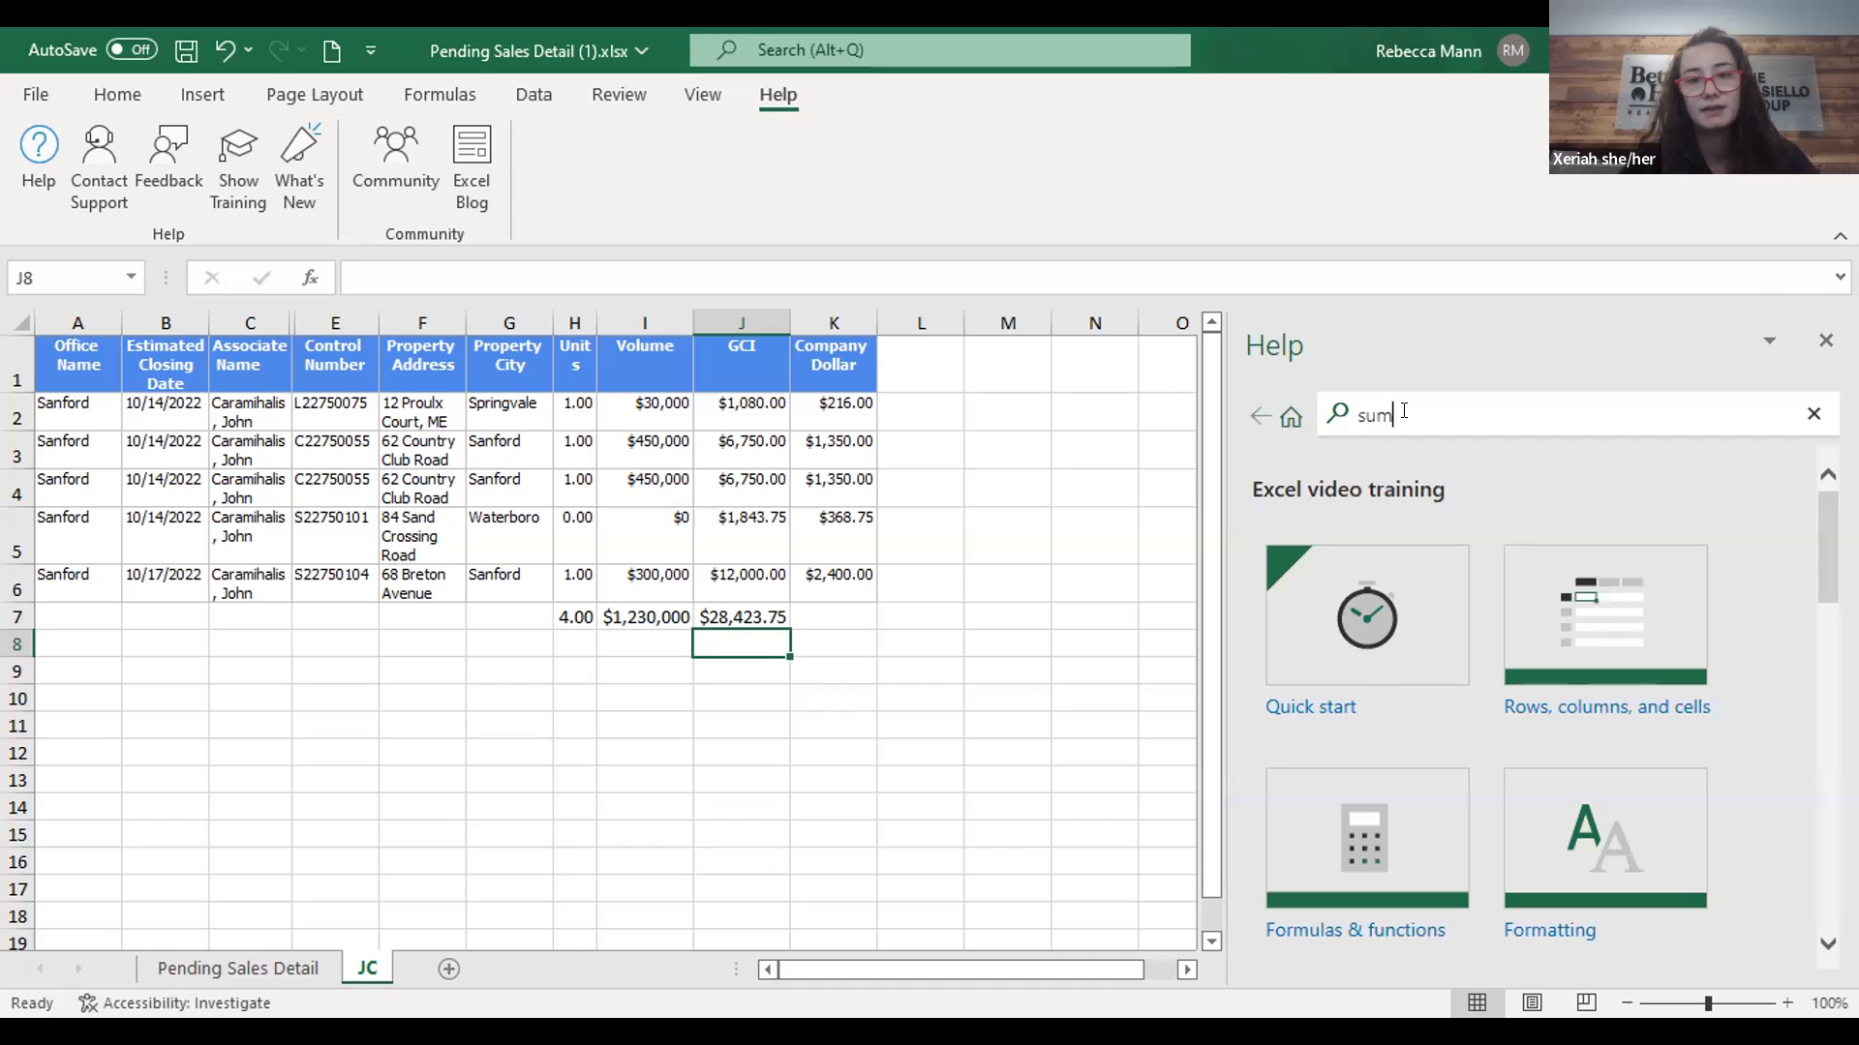
{"action": "left_click", "coordinate": [1462, 473]}
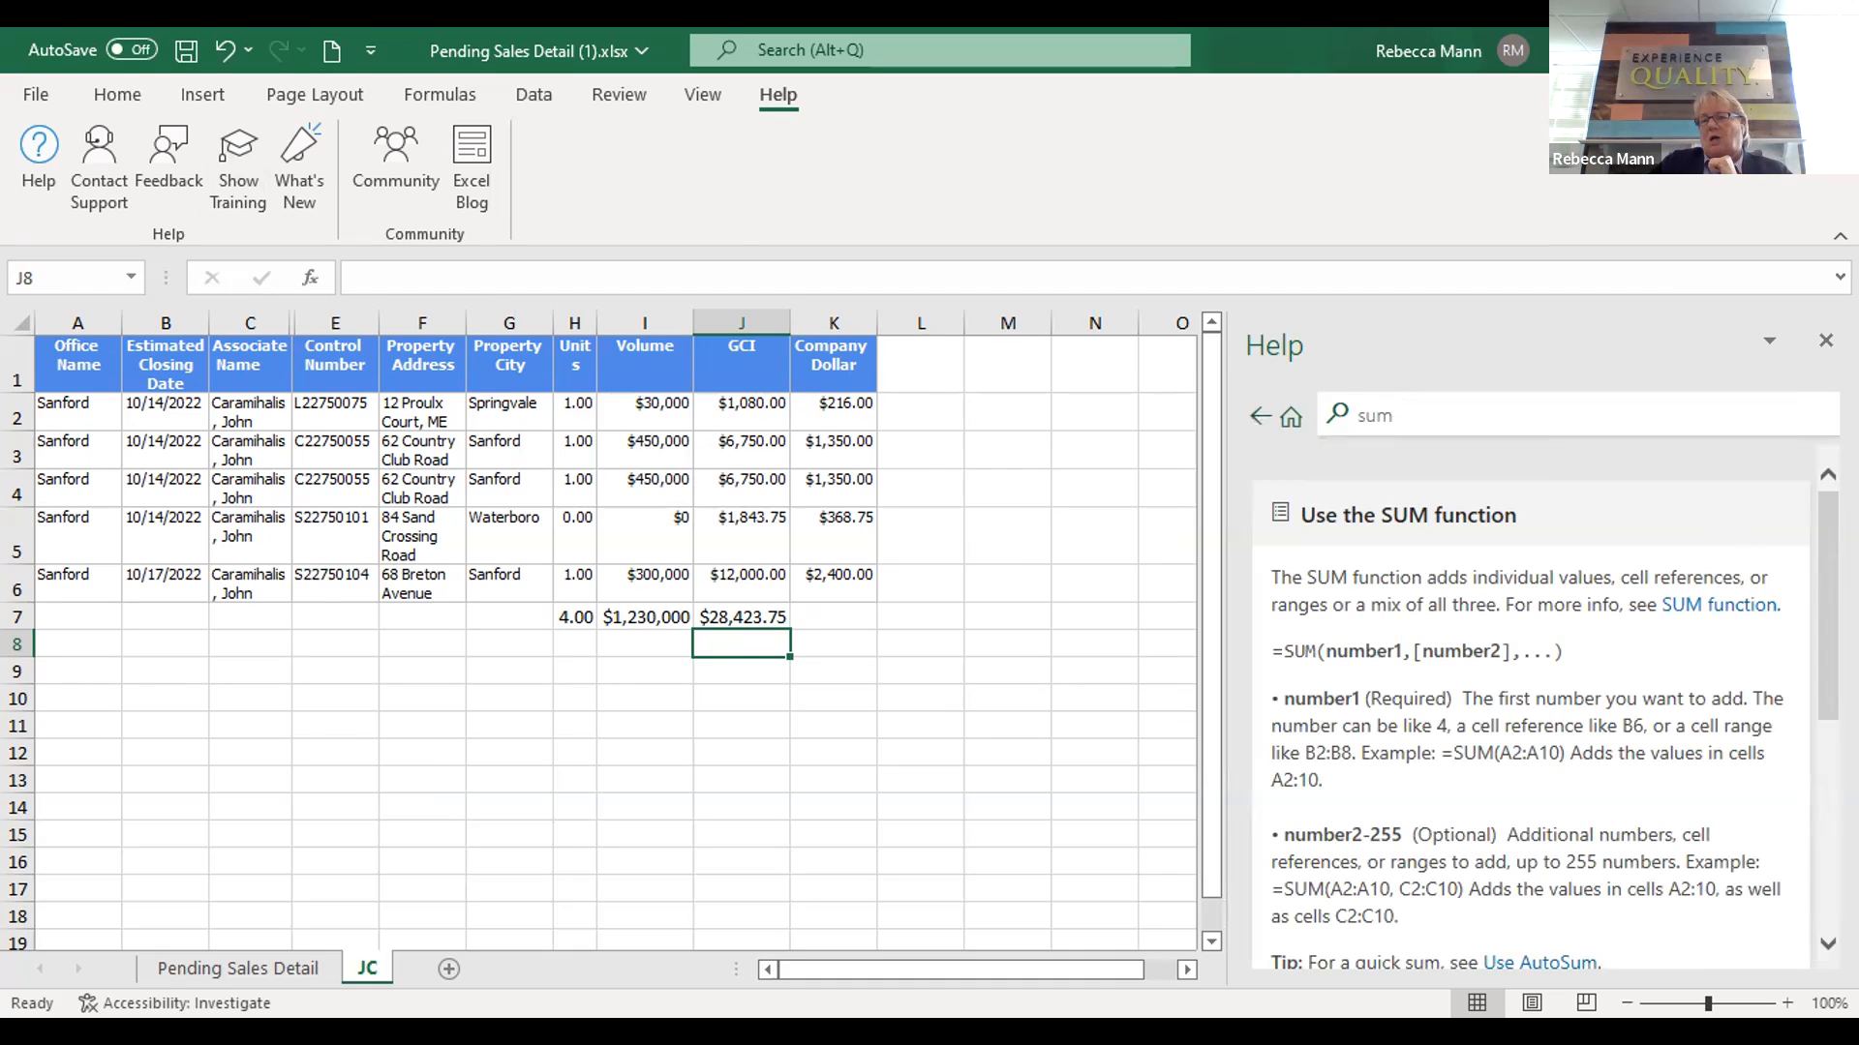
{"action": "mouse_move", "coordinate": [1828, 601]}
{"action": "left_mouse_down"}
{"action": "mouse_move", "coordinate": [1827, 650]}
{"action": "mouse_move", "coordinate": [1828, 597]}
{"action": "left_mouse_up"}
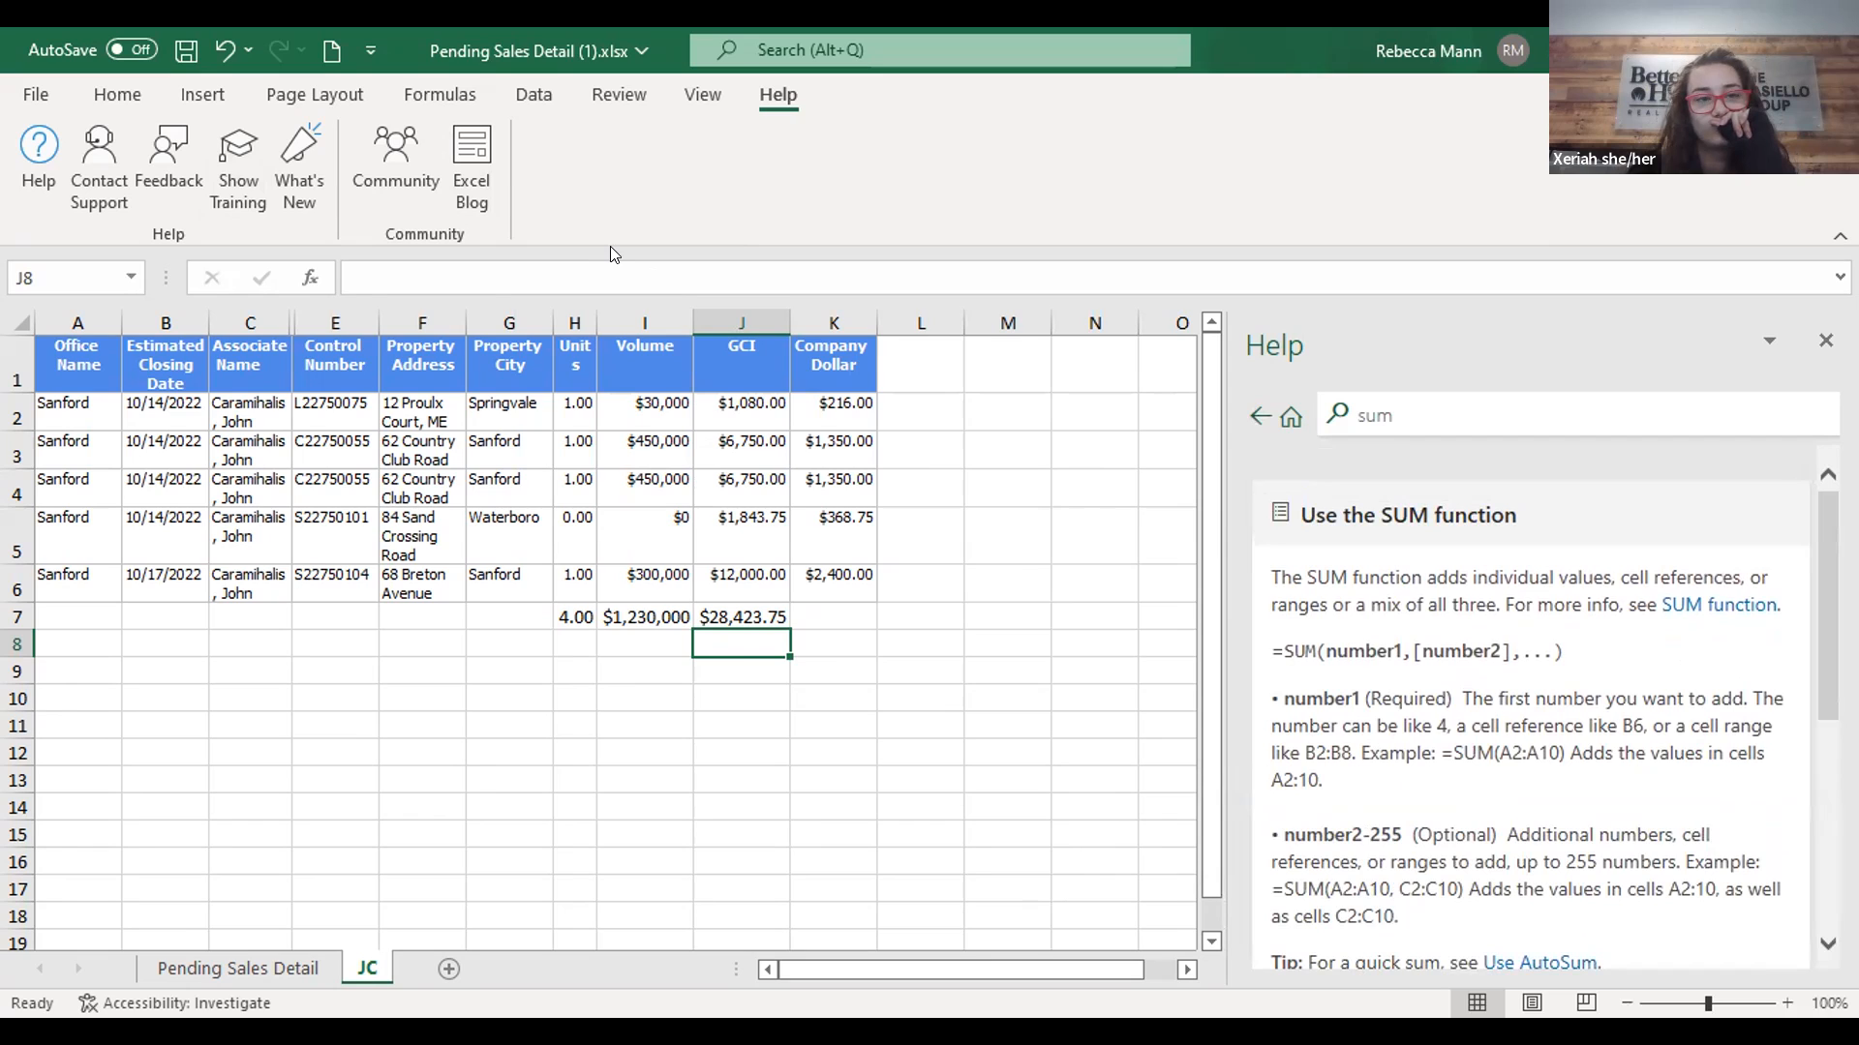
{"action": "left_click", "coordinate": [118, 95]}
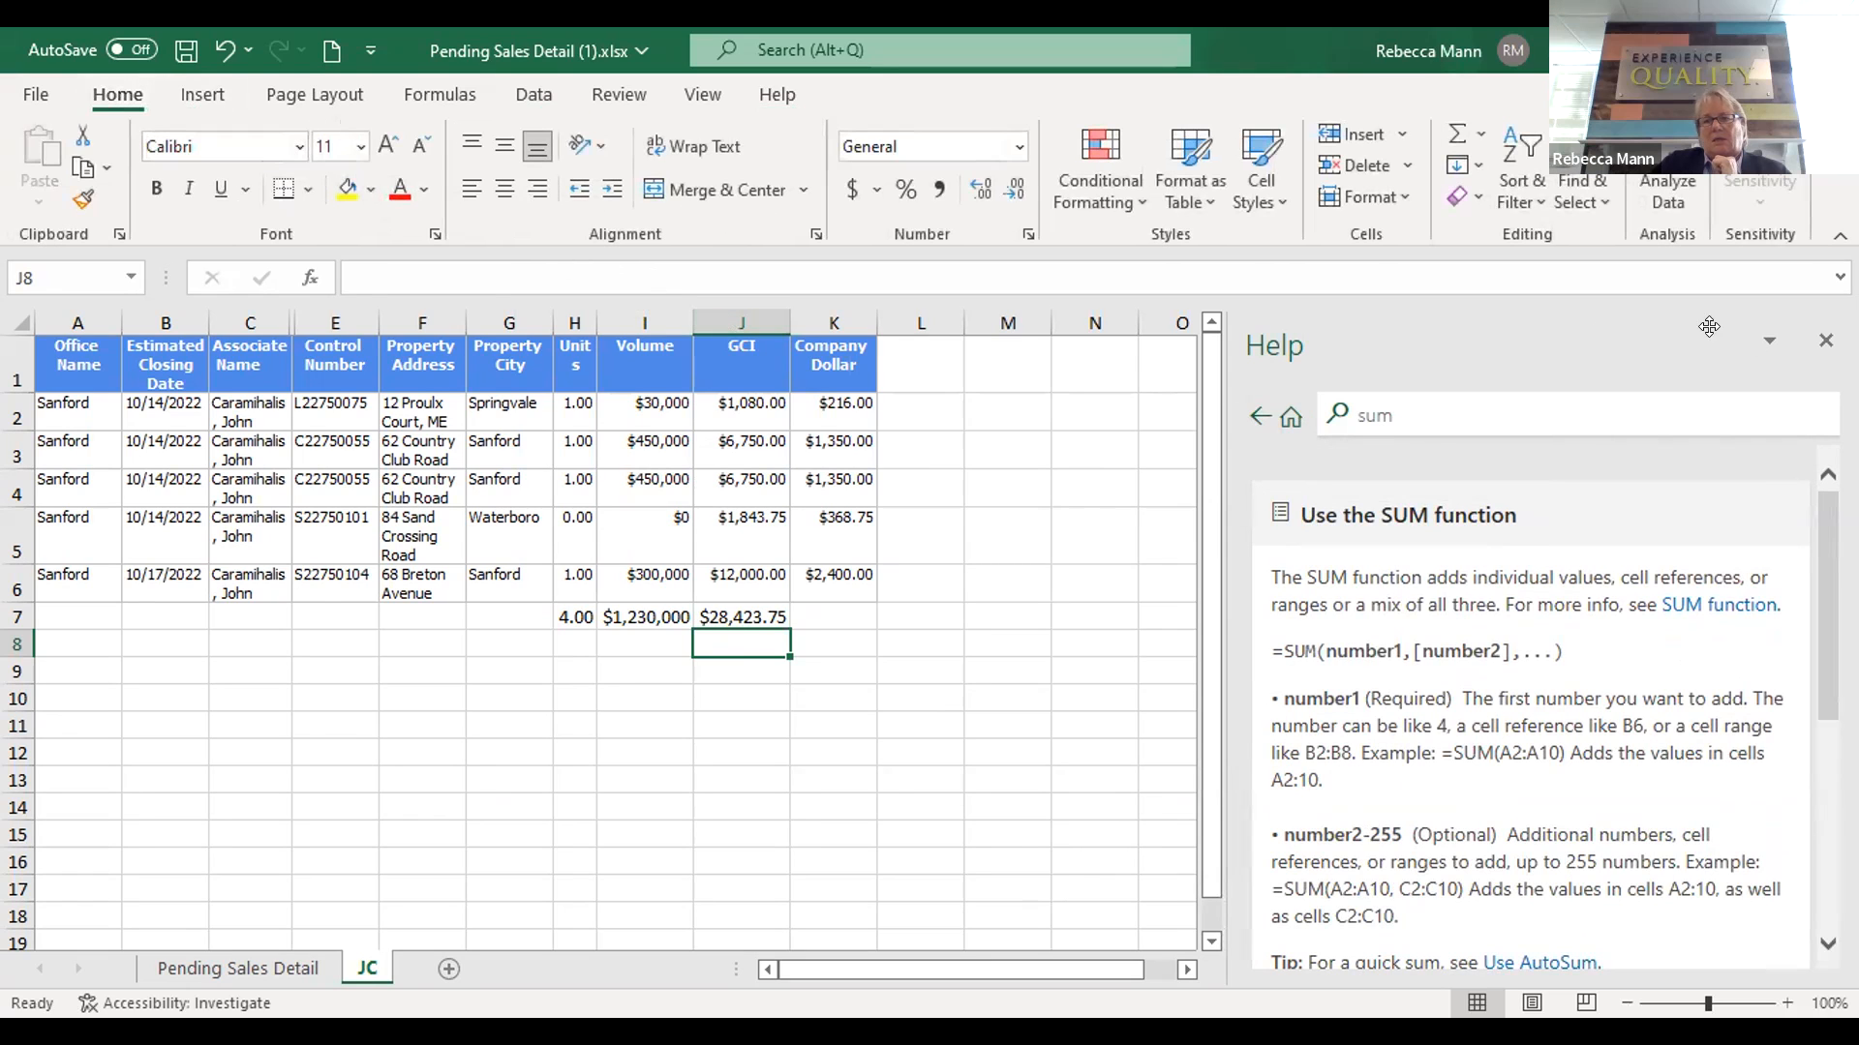
{"action": "left_click", "coordinate": [1821, 333]}
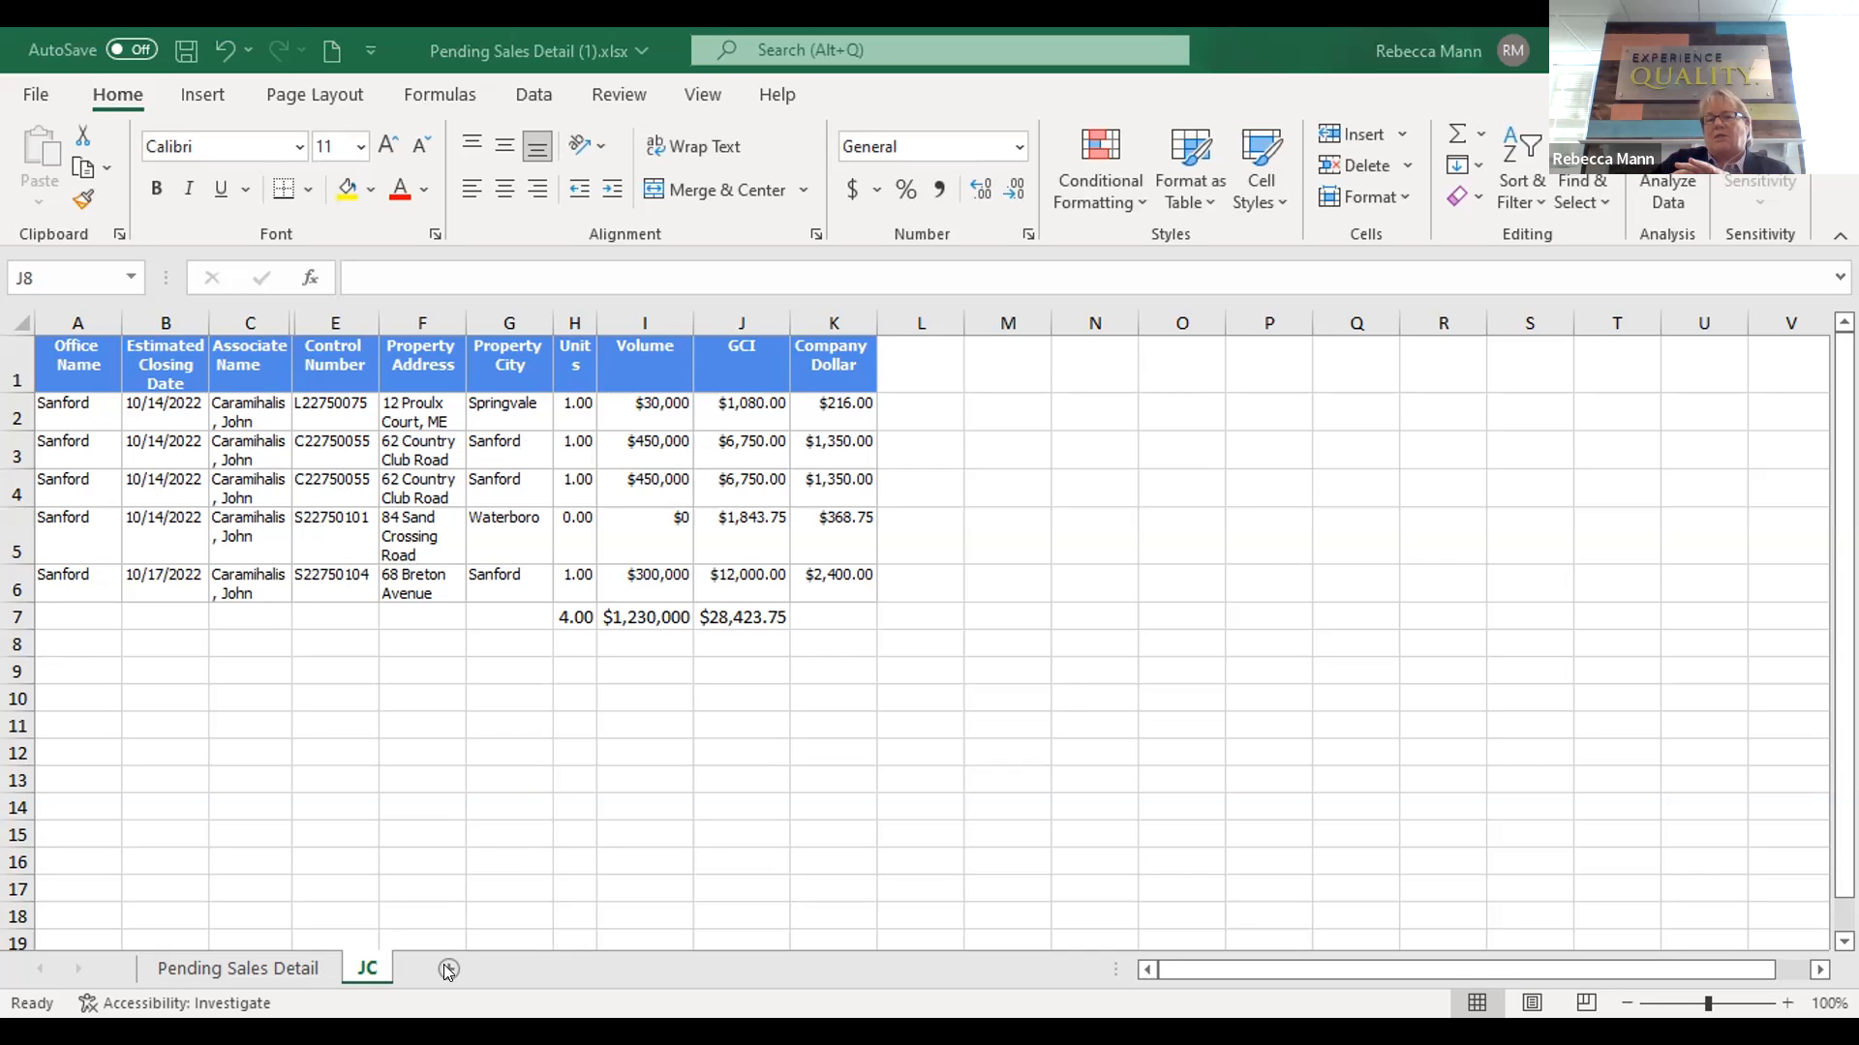
Add a new worksheet named Charts and return to the Pending Sales Detail sheet
{"action": "left_click", "coordinate": [501, 971]}
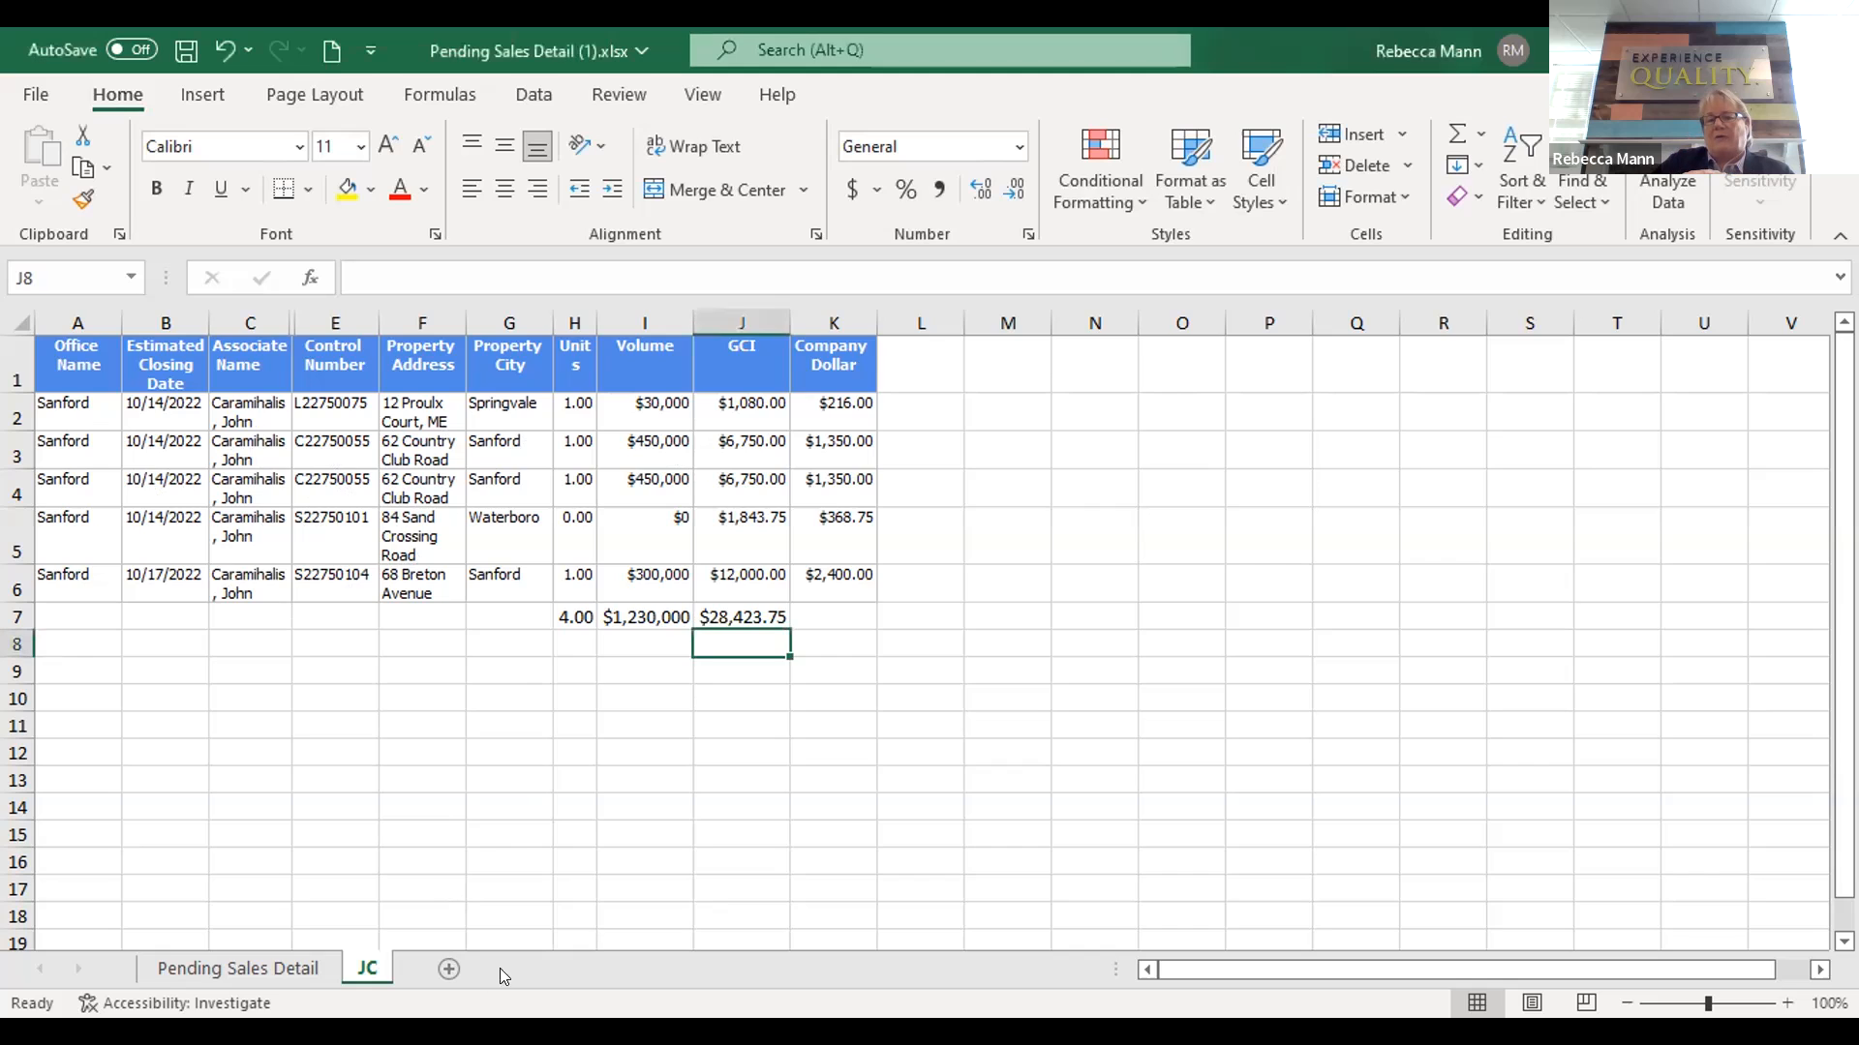
{"action": "left_click", "coordinate": [449, 969]}
{"action": "double_click", "coordinate": [449, 971]}
{"action": "type", "text": "charts"}
{"action": "key", "text": "Return"}
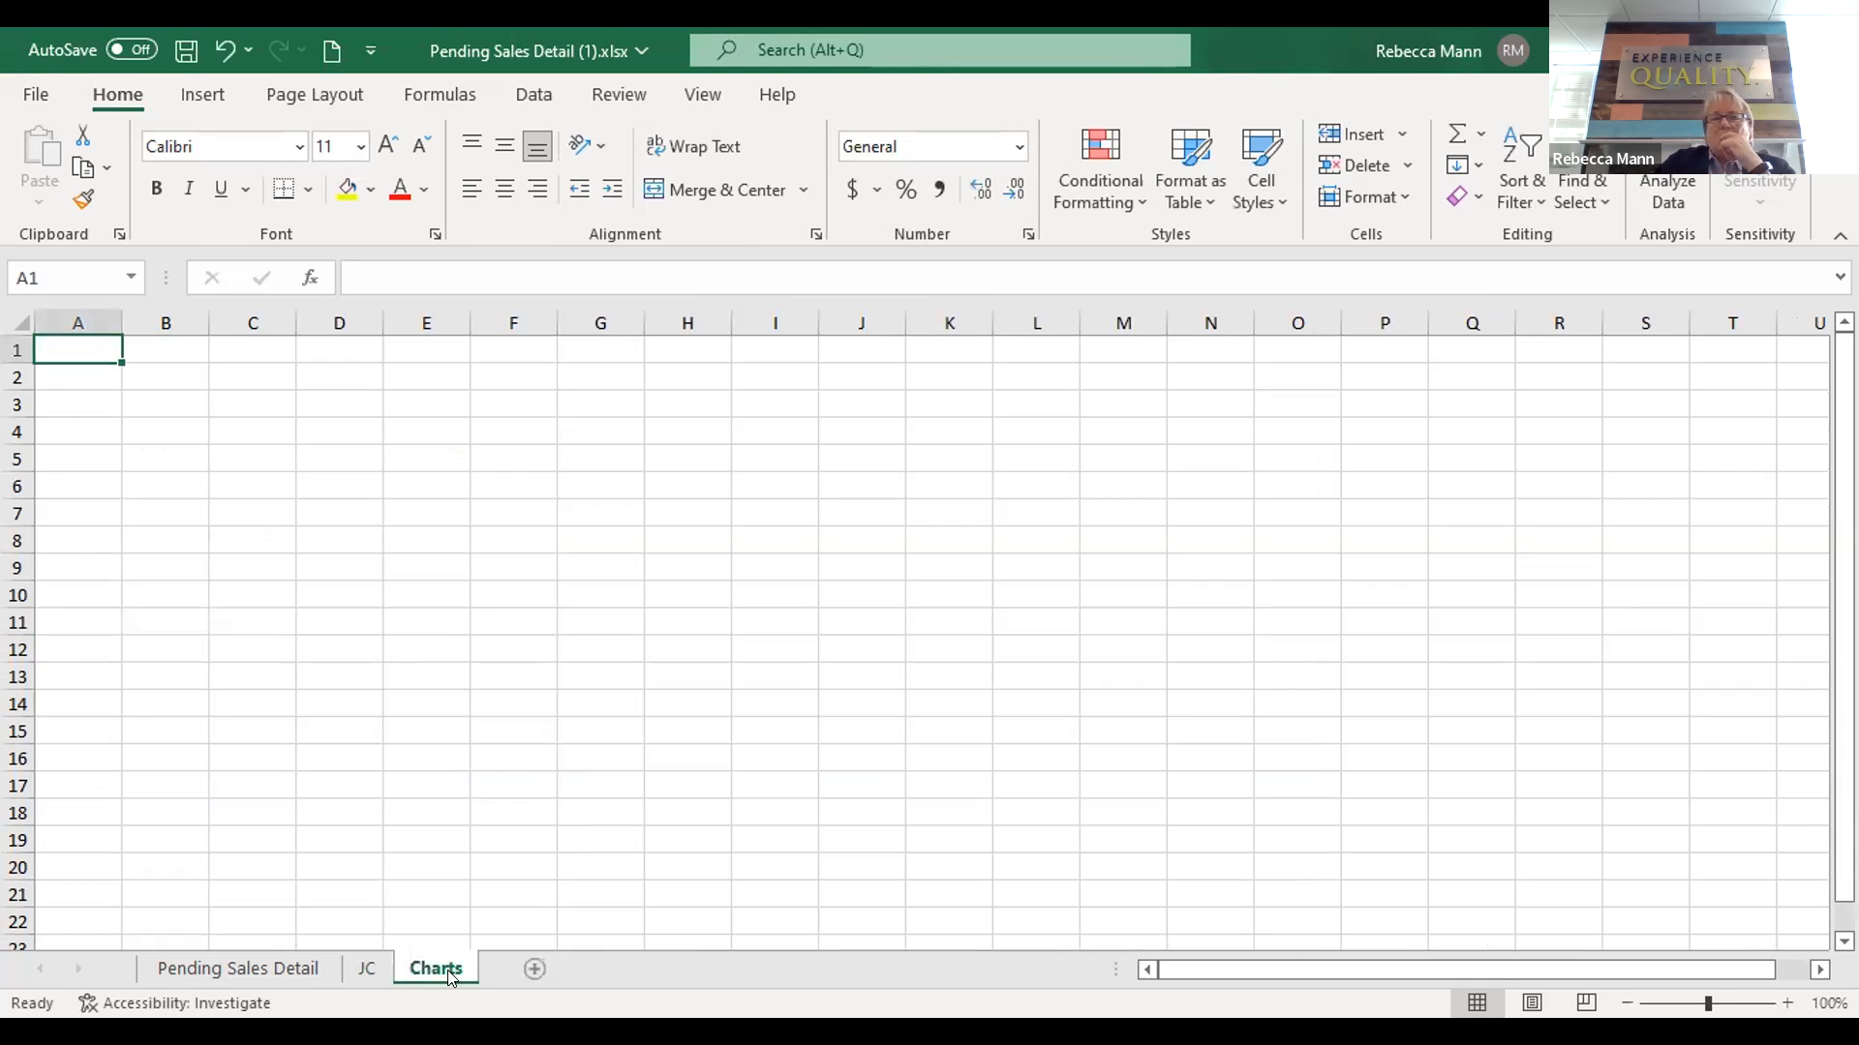
{"action": "left_click", "coordinate": [268, 971]}
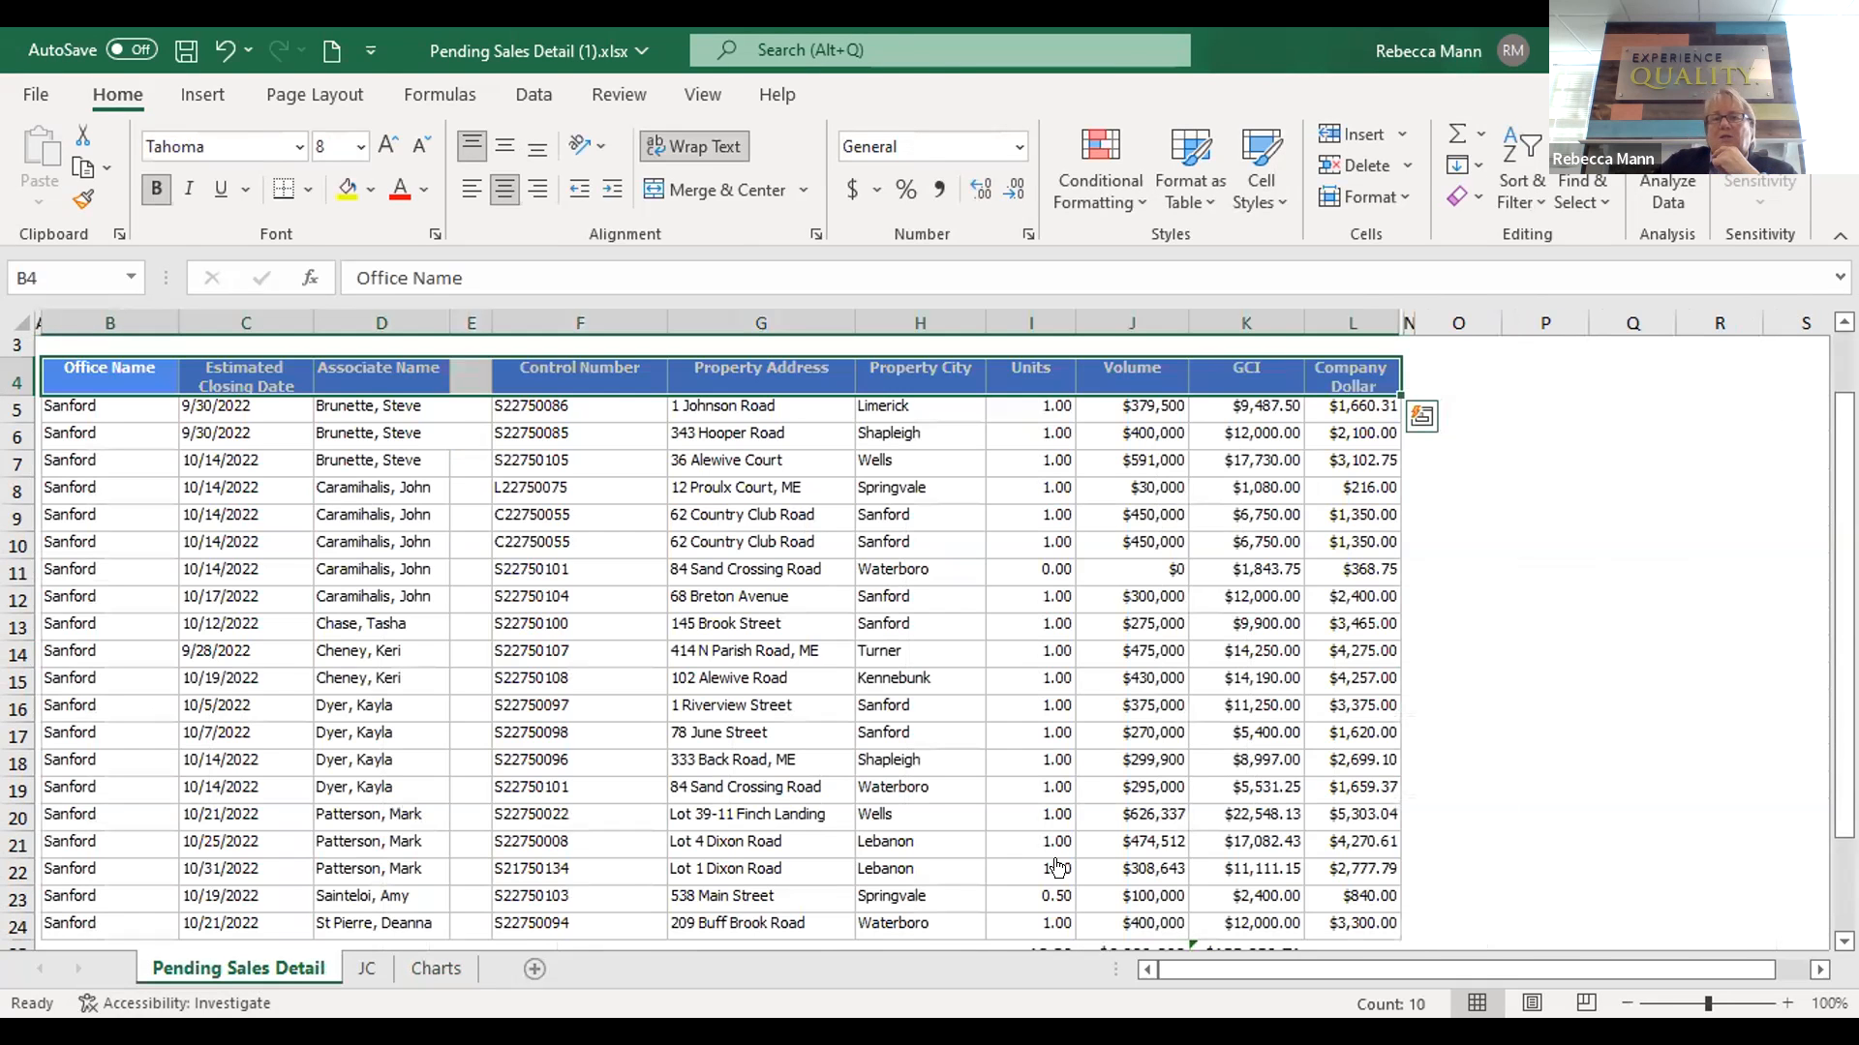